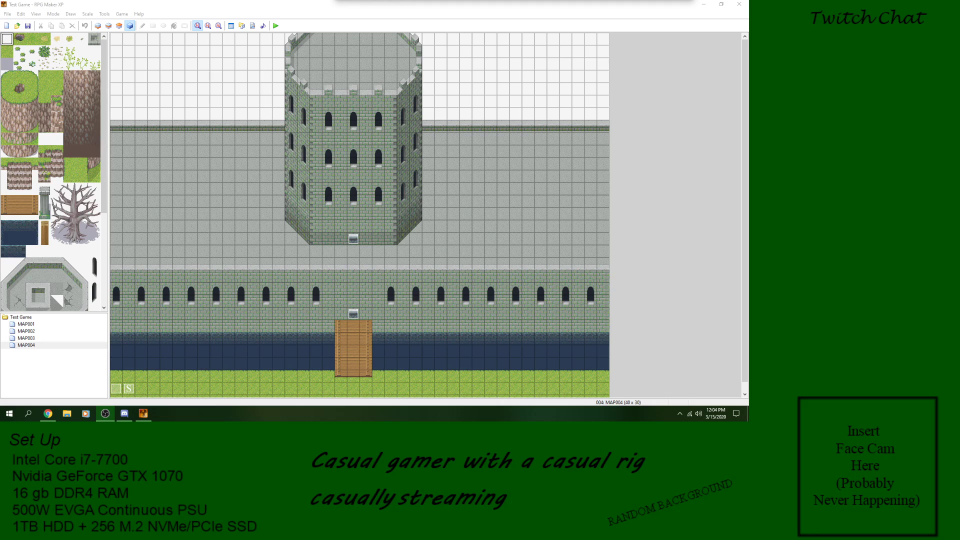
# Step: Examine the event settings of the two castle doors and of the event beside the player's starting position on MAP004
pyautogui.click(369, 159)
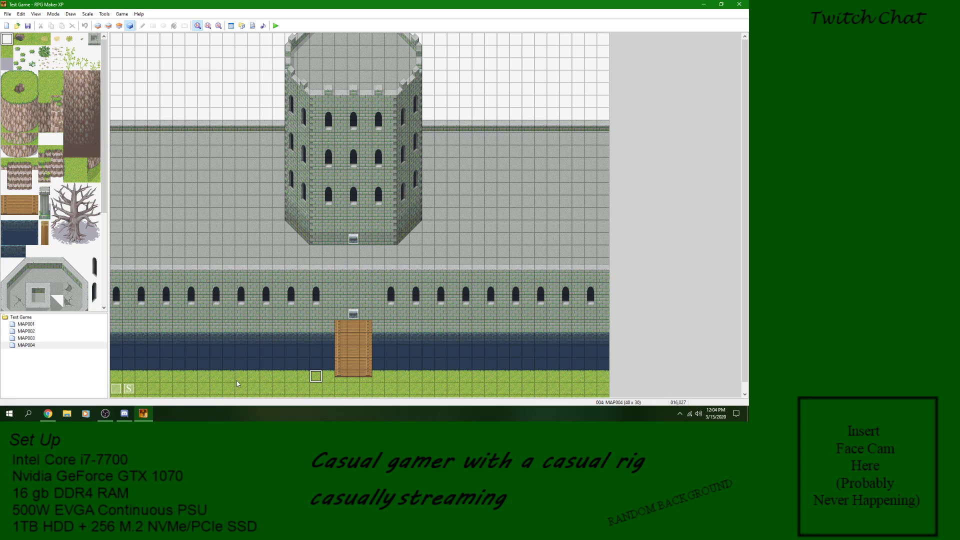
pyautogui.click(316, 238)
pyautogui.click(408, 230)
pyautogui.click(353, 239)
pyautogui.click(350, 315)
pyautogui.doubleClick(357, 315)
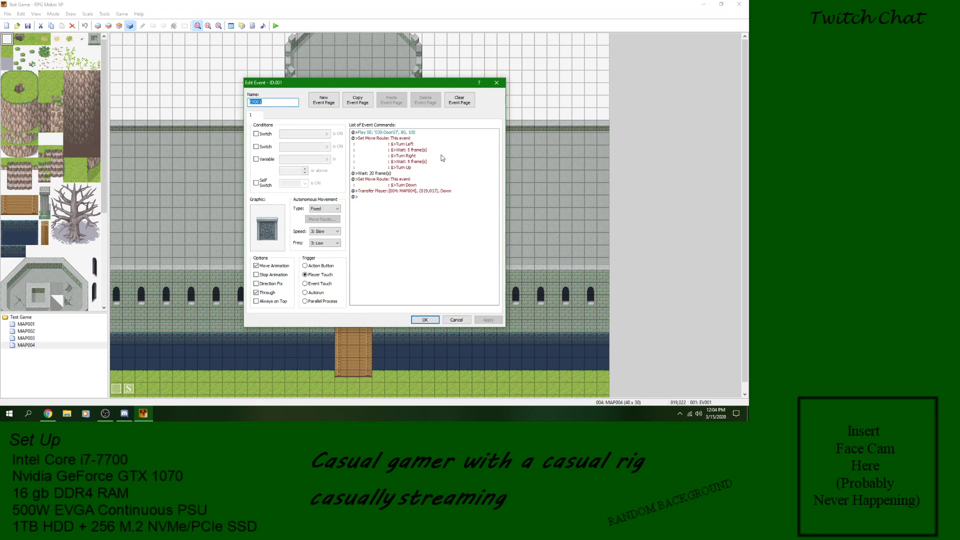
pyautogui.click(501, 85)
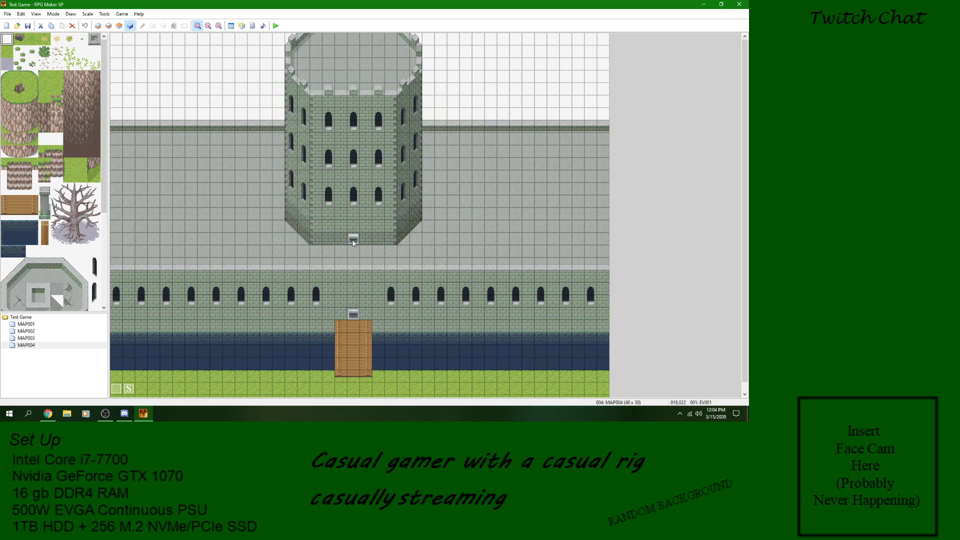
pyautogui.doubleClick(353, 241)
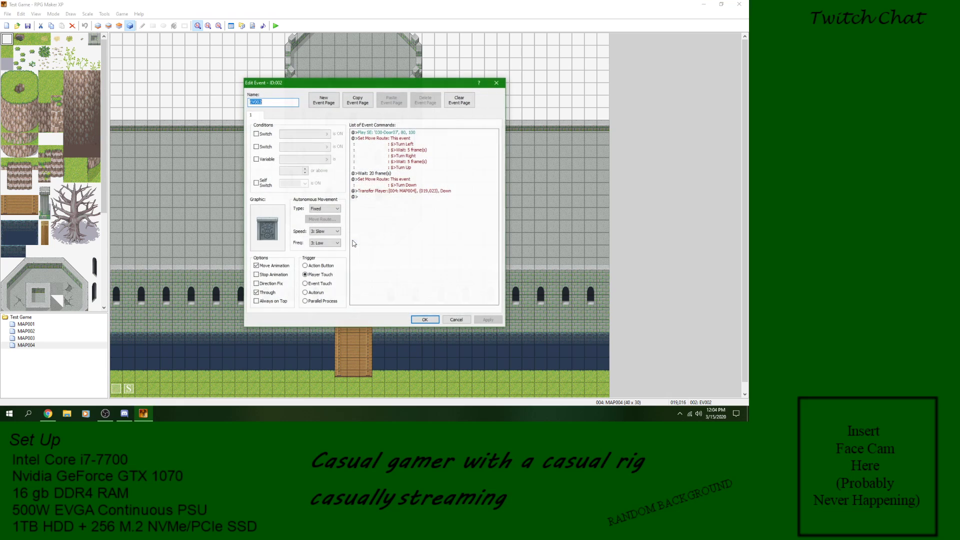
pyautogui.click(498, 84)
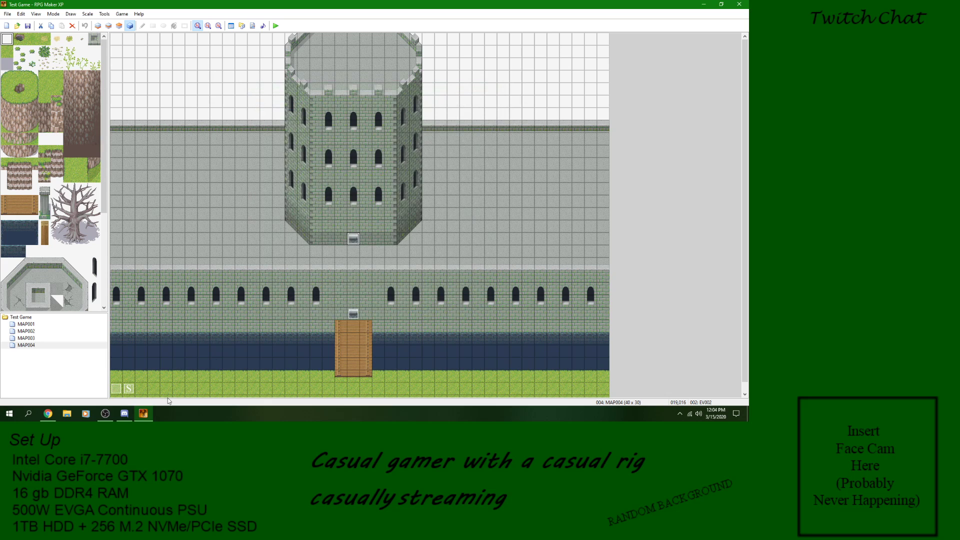
pyautogui.doubleClick(116, 389)
pyautogui.click(496, 84)
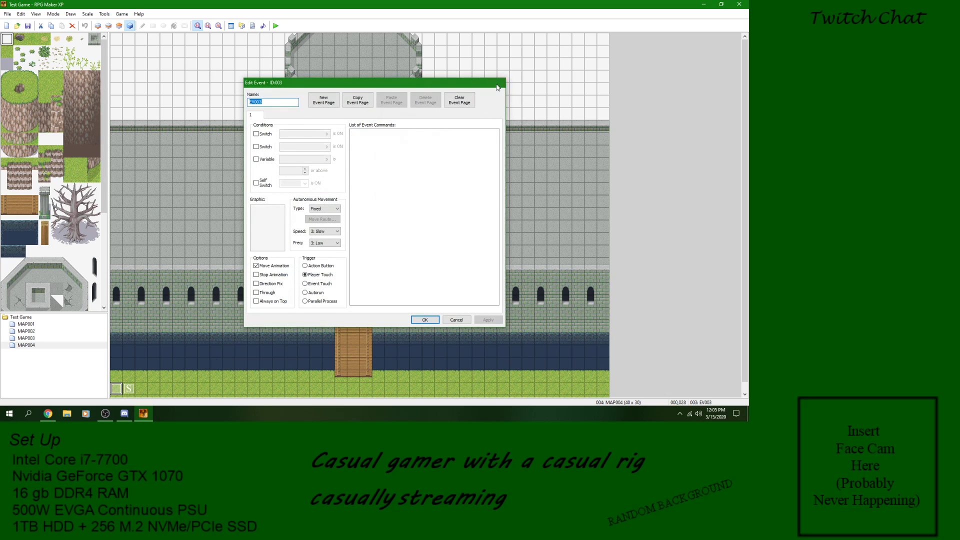
# Step: Switch to MAP002 and examine the settings of the bird event nearest the dirt path
pyautogui.click(29, 331)
pyautogui.press('Up')
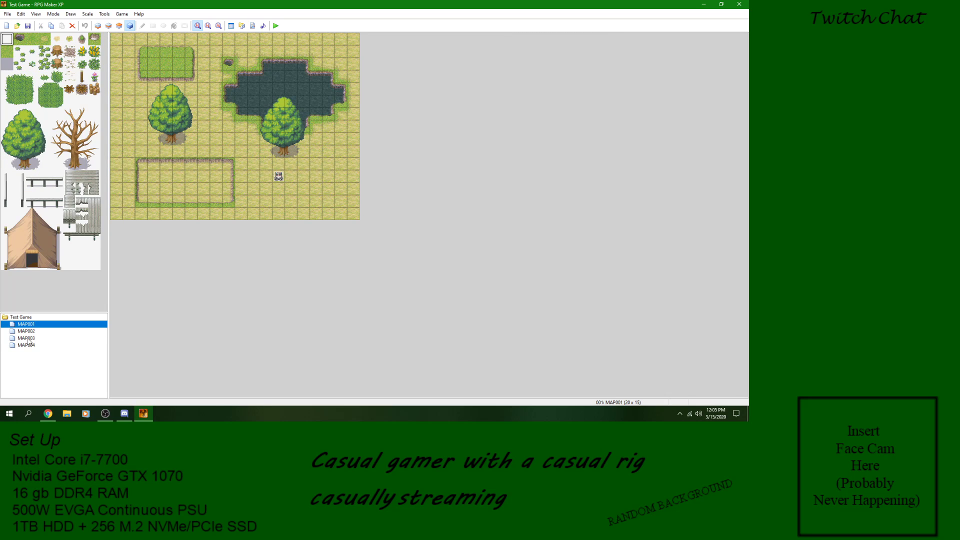
pyautogui.click(29, 332)
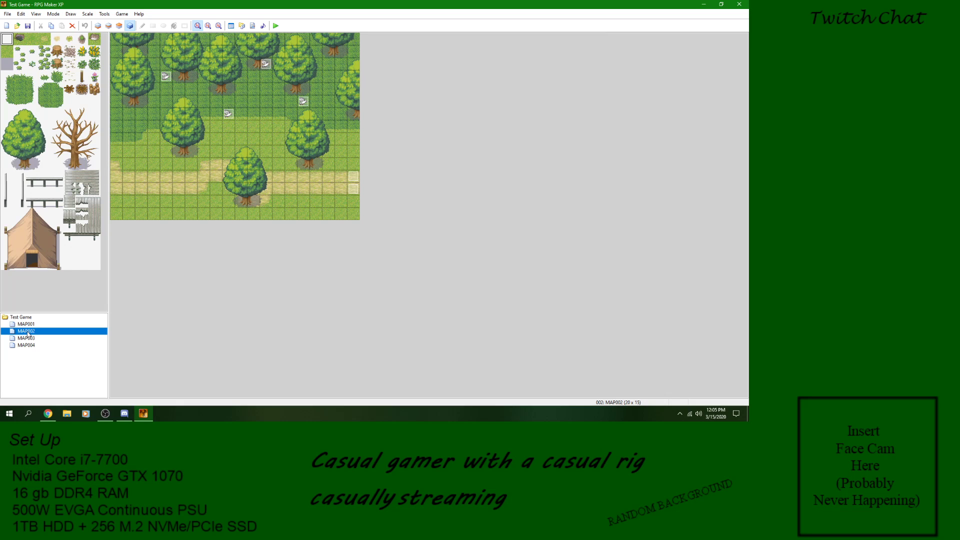
pyautogui.doubleClick(228, 114)
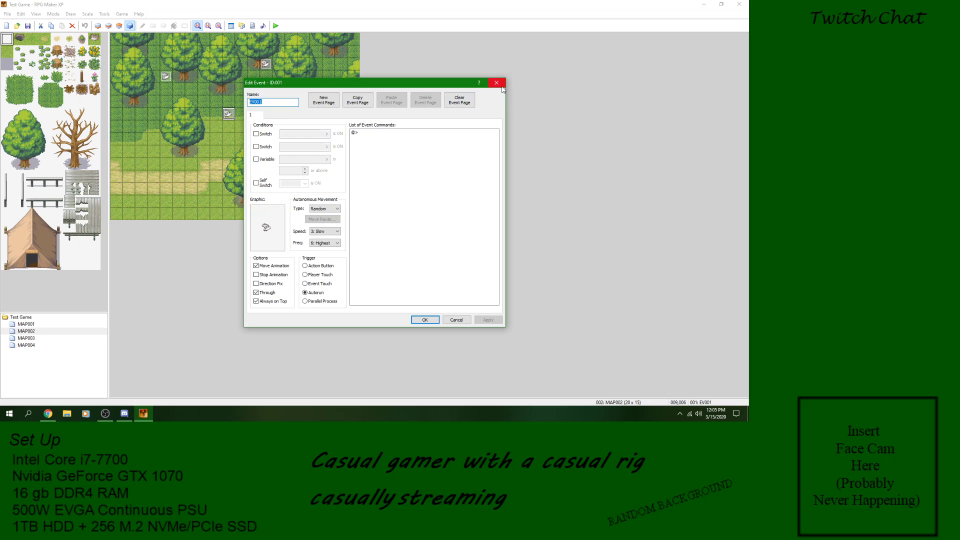
pyautogui.click(496, 83)
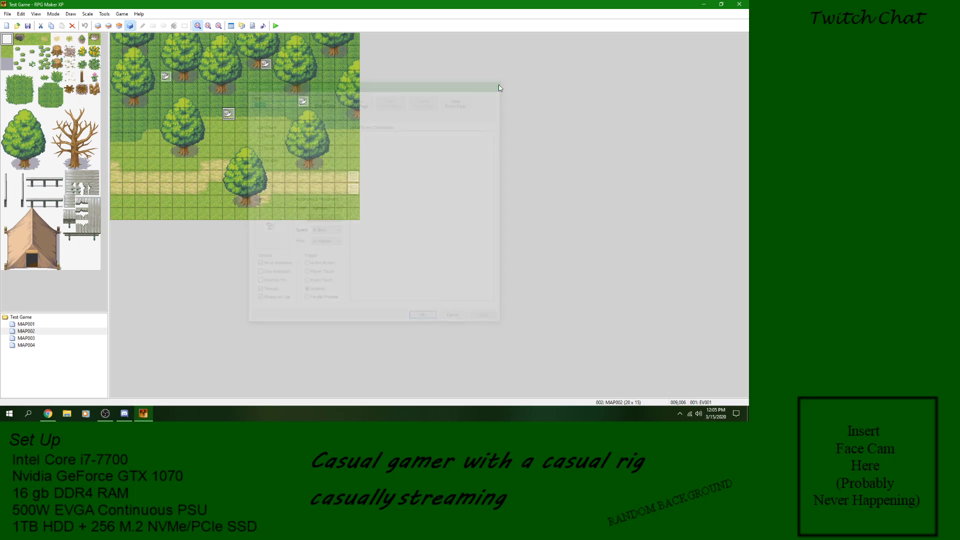
# Step: Start a new event on the rim of MAP001's lower enclosure and review the three pages of available event commands, discarding the event
pyautogui.click(26, 324)
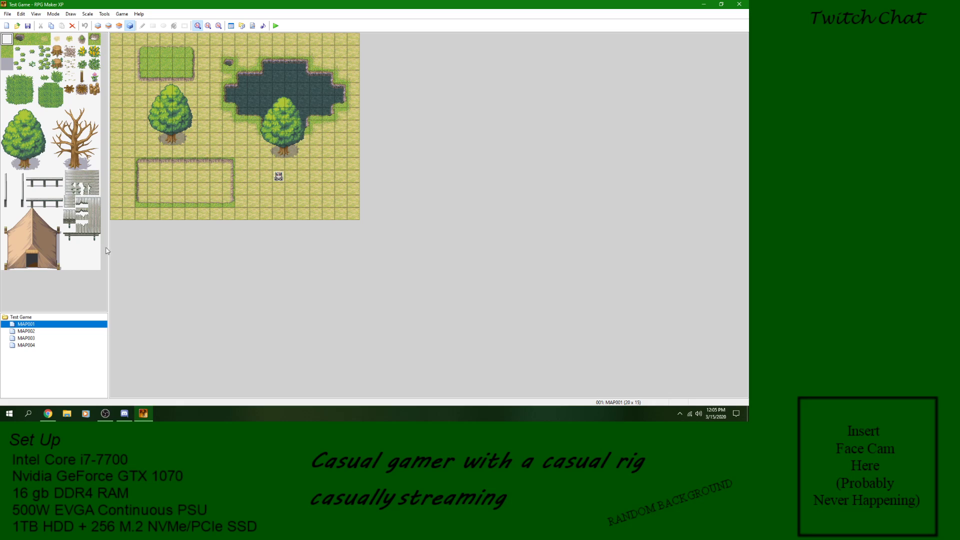
pyautogui.rightClick(208, 167)
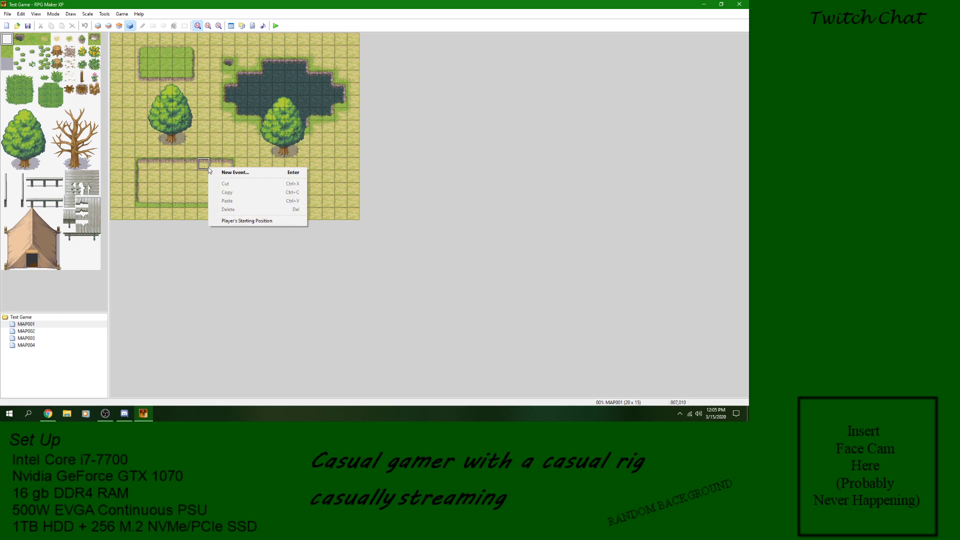
pyautogui.click(244, 174)
pyautogui.click(371, 132)
pyautogui.rightClick(371, 132)
pyautogui.click(384, 135)
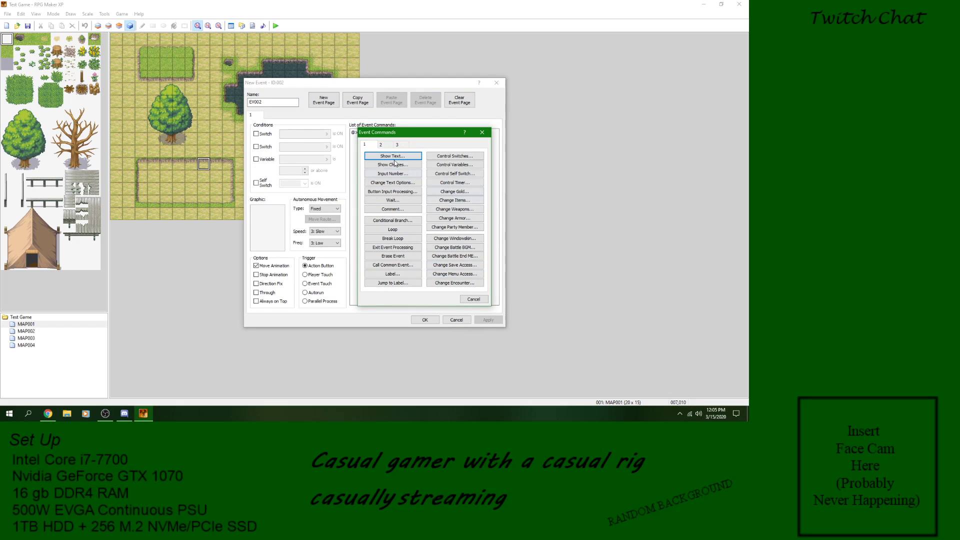
pyautogui.click(389, 145)
pyautogui.click(402, 144)
pyautogui.click(374, 144)
pyautogui.moveTo(435, 132); pyautogui.dragTo(602, 128)
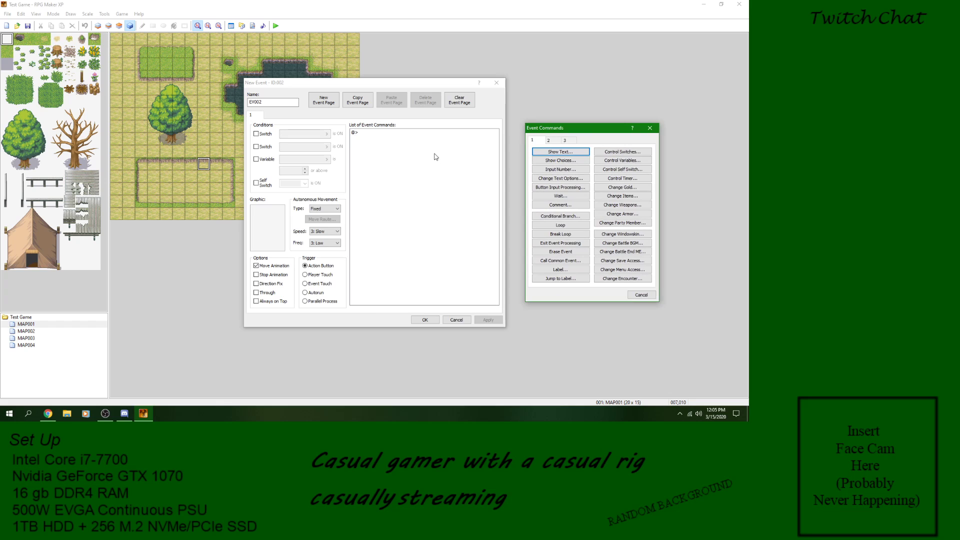
pyautogui.click(465, 319)
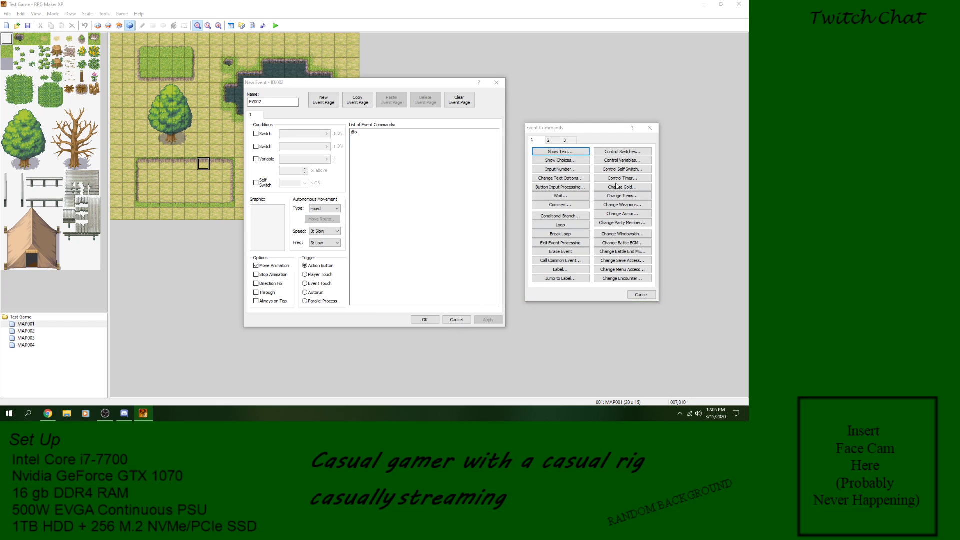
pyautogui.click(652, 298)
pyautogui.click(453, 320)
# Step: Examine the character event below the tree on MAP001 and its Hello World text command
pyautogui.doubleClick(279, 176)
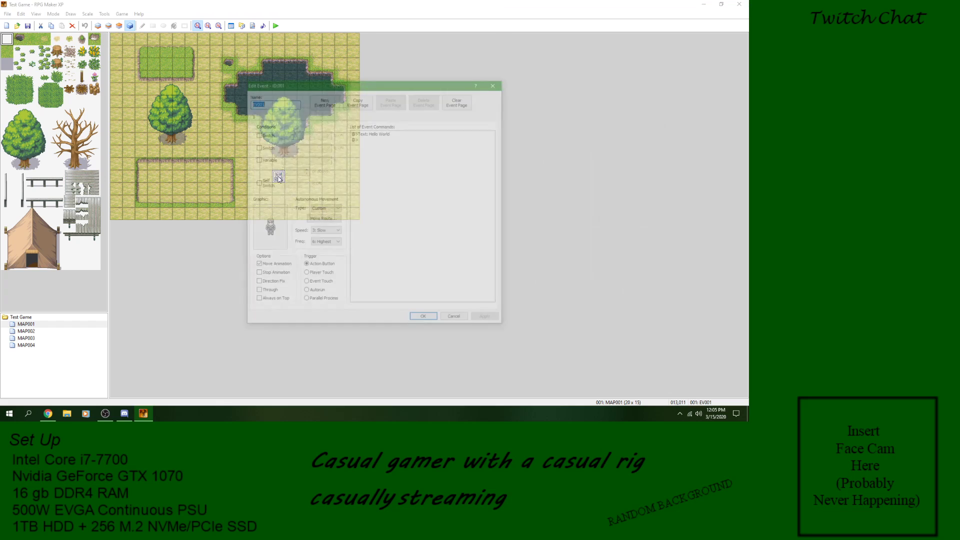
pyautogui.click(377, 134)
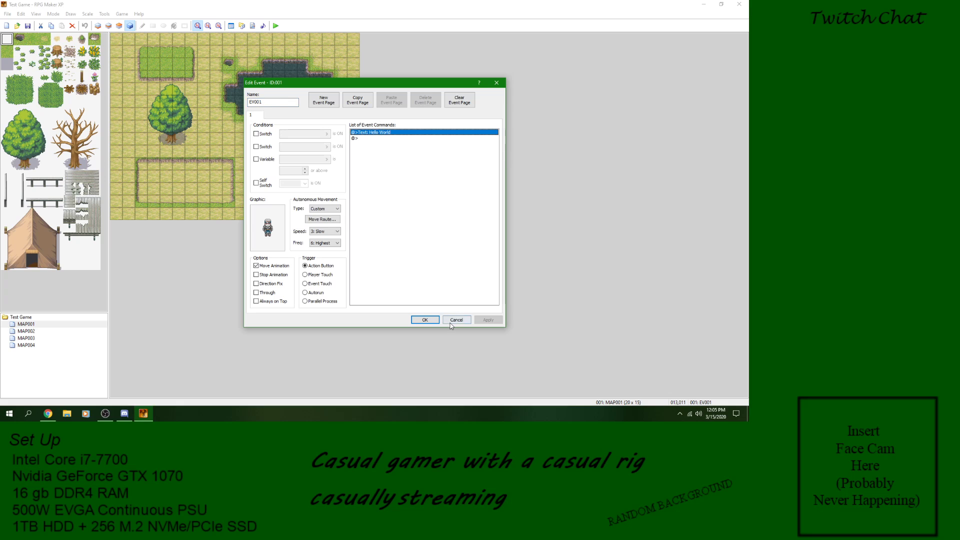
pyautogui.click(437, 321)
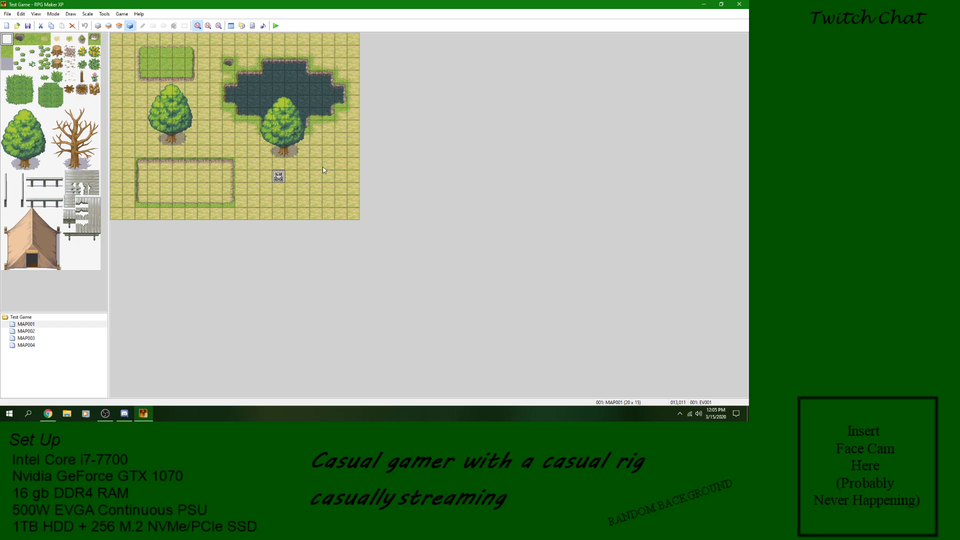
# Step: Reopen the character event on MAP001 and view the commands that can be inserted after its Hello World text
pyautogui.click(276, 188)
pyautogui.click(281, 175)
pyautogui.rightClick(279, 176)
pyautogui.click(300, 190)
pyautogui.click(406, 131)
pyautogui.click(390, 139)
pyautogui.rightClick(390, 139)
pyautogui.click(400, 144)
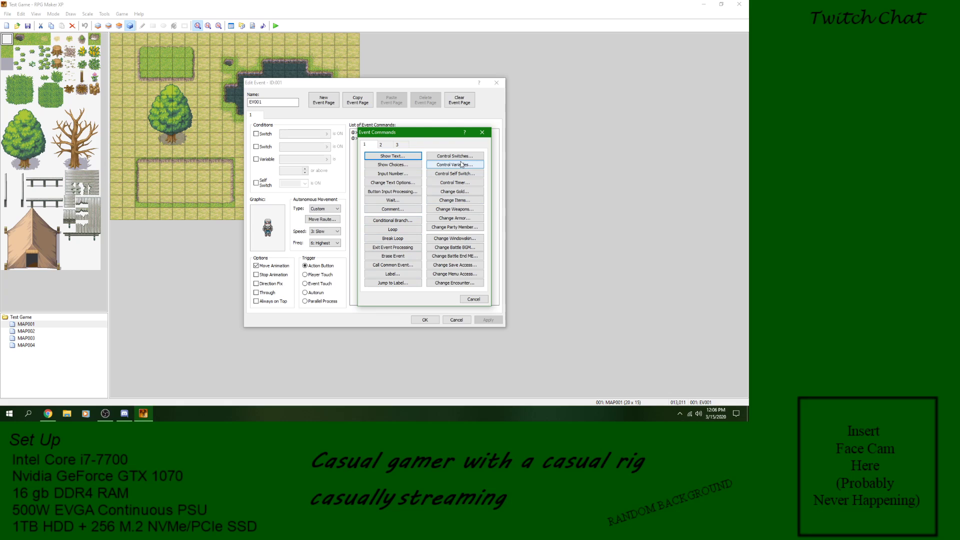
pyautogui.click(469, 299)
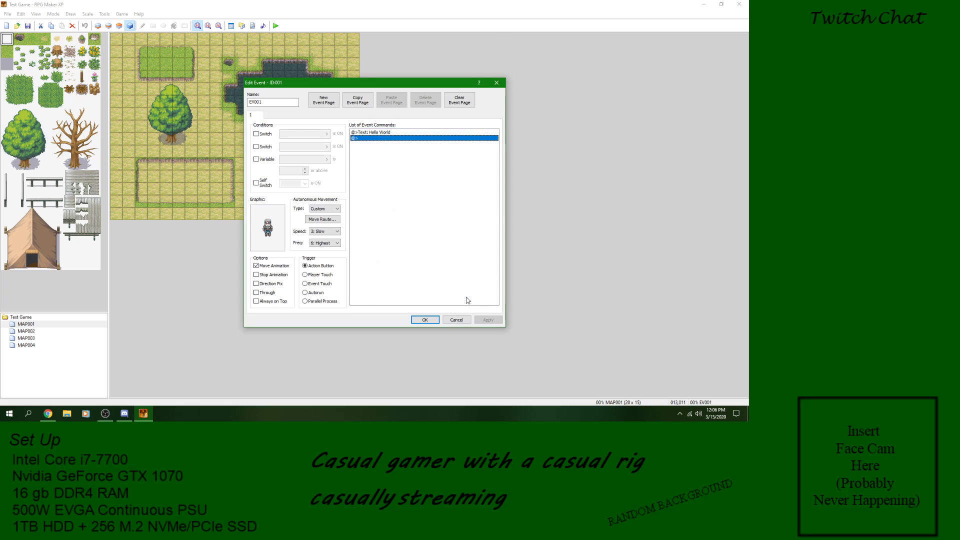
pyautogui.click(456, 320)
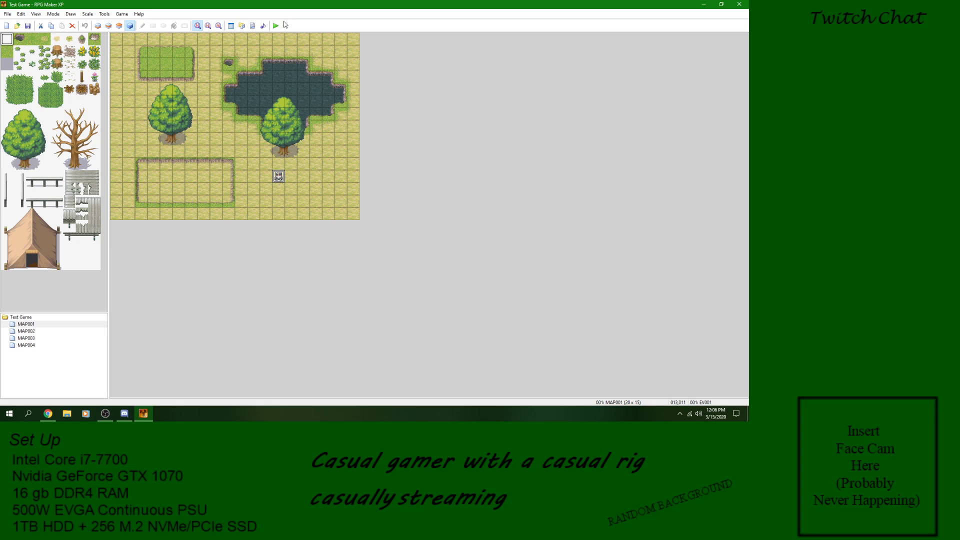
# Step: View the commands that can be inserted before the Hello World text in the same character event
pyautogui.doubleClick(279, 180)
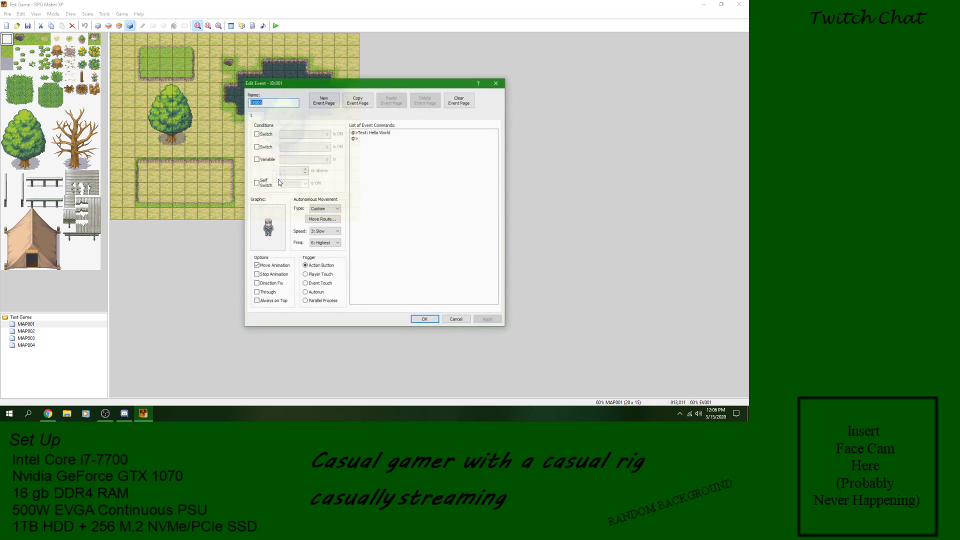
pyautogui.click(380, 133)
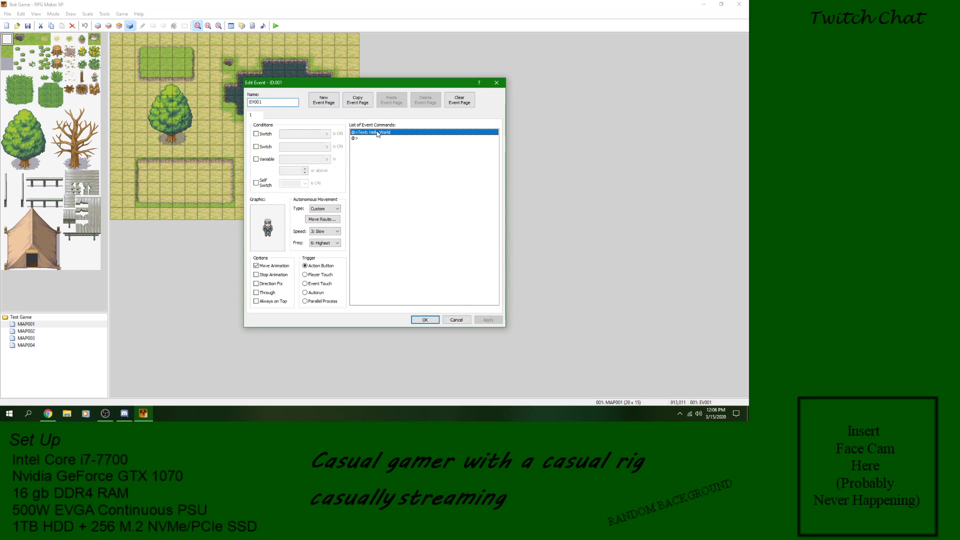
pyautogui.rightClick(378, 132)
pyautogui.click(393, 137)
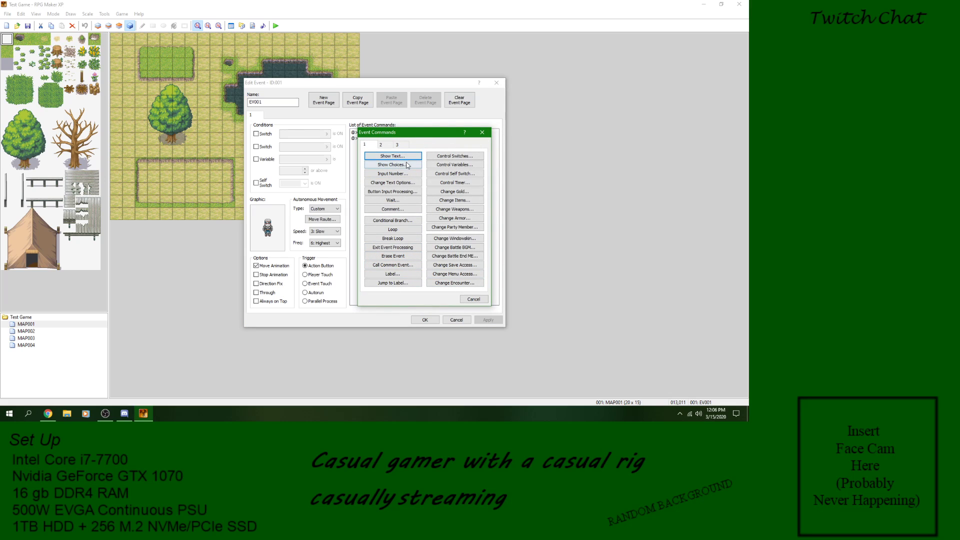
pyautogui.click(473, 300)
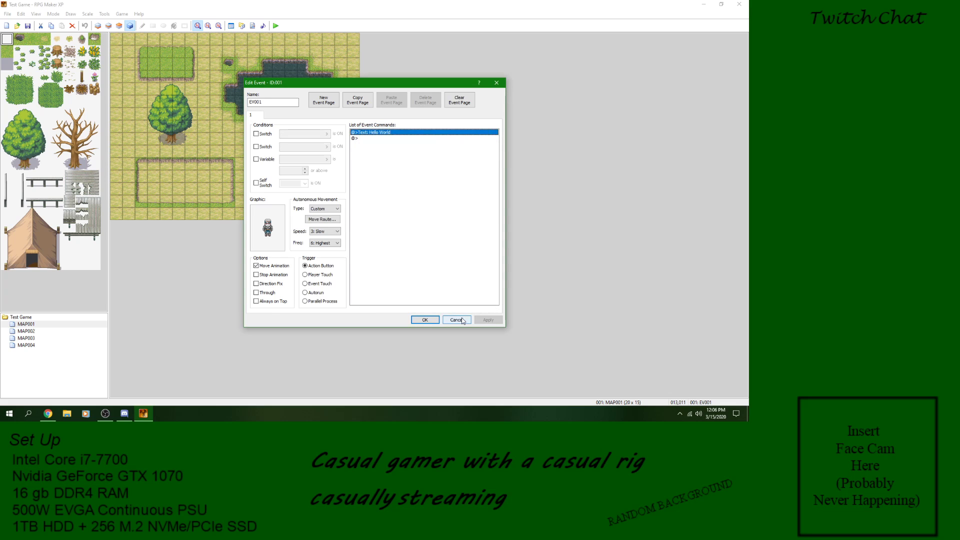
pyautogui.click(456, 319)
# Step: Delete the Hello World text from the character event on MAP001 and start a Show Text command in its place
pyautogui.doubleClick(279, 178)
pyautogui.rightClick(366, 133)
pyautogui.click(388, 185)
pyautogui.rightClick(368, 132)
pyautogui.click(386, 139)
pyautogui.click(390, 157)
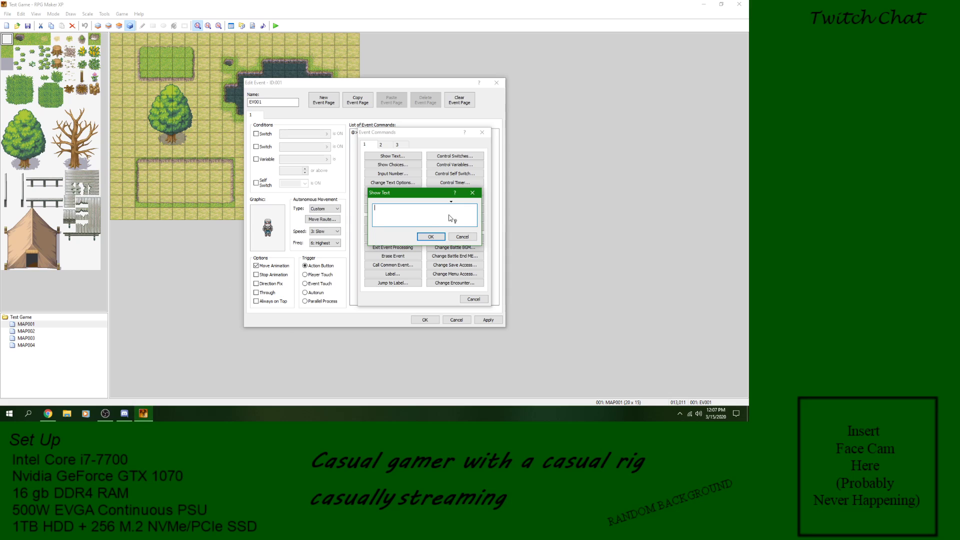
# Step: Try filling the message text with random letters to show the line width, and clear them
pyautogui.click(418, 215)
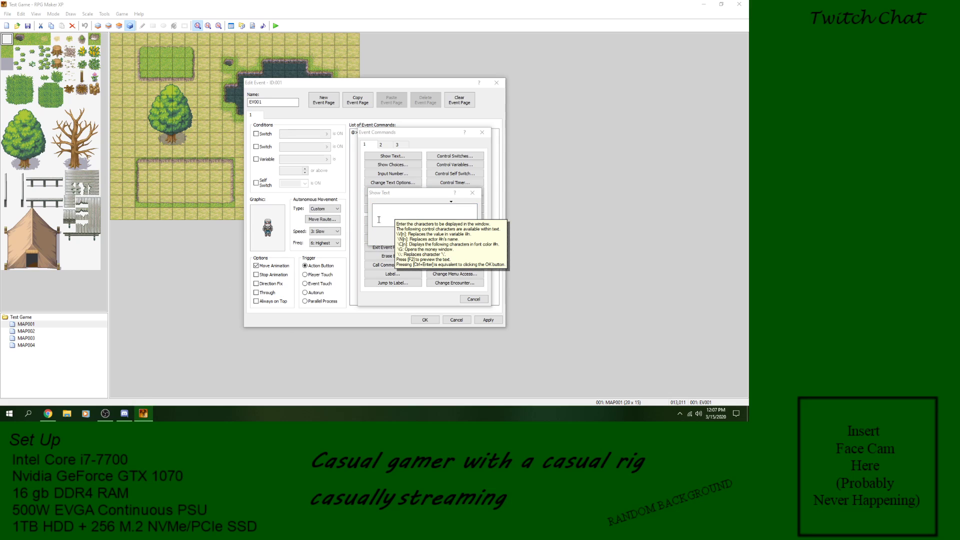
pyautogui.click(423, 214)
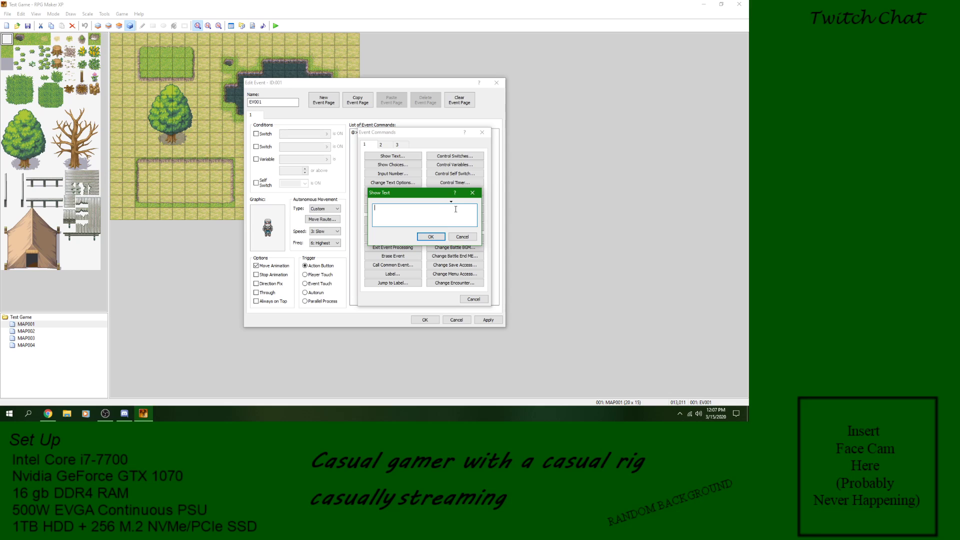
pyautogui.write('xcrtxtxcrtfxctcrtcctycycvtycvtyikvtyvk')
pyautogui.write('cvfcfycfykcgy')
pyautogui.press('BackSpace')
pyautogui.press('BackSpace')
pyautogui.press('BackSpace')
pyautogui.press('BackSpace')
pyautogui.press('BackSpace')
pyautogui.press('BackSpace')
pyautogui.press('BackSpace')
pyautogui.press('BackSpace')
pyautogui.press('BackSpace')
pyautogui.press('BackSpace')
pyautogui.press('BackSpace')
pyautogui.press('BackSpace')
pyautogui.press('BackSpace')
pyautogui.press('BackSpace')
pyautogui.press('BackSpace')
pyautogui.press('BackSpace')
pyautogui.press('BackSpace')
pyautogui.press('BackSpace')
pyautogui.press('BackSpace')
pyautogui.press('BackSpace')
# Step: Set the message to "I am trying to type a really long sentence to take up space." and accept the event changes
pyautogui.write('I am trying to type a really long senten')
pyautogui.click(432, 238)
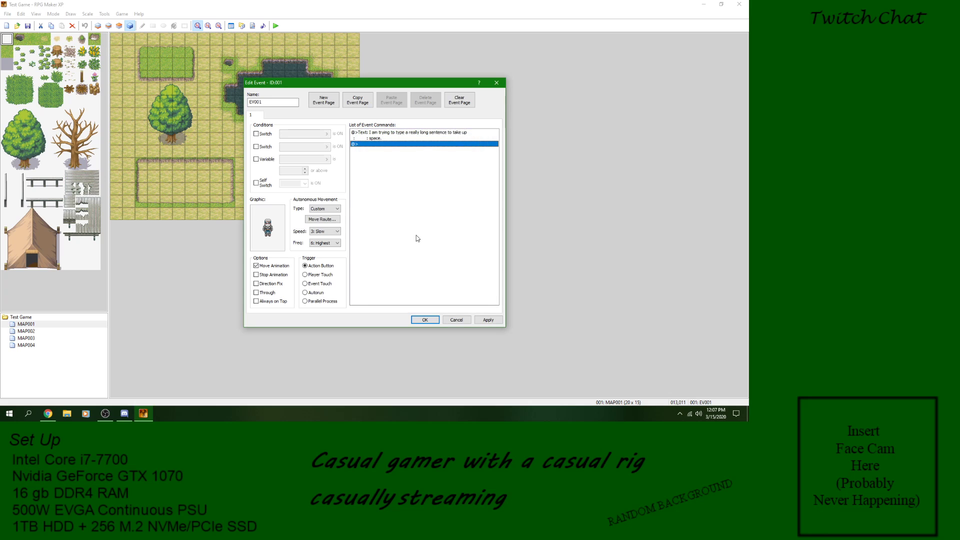
pyautogui.click(424, 319)
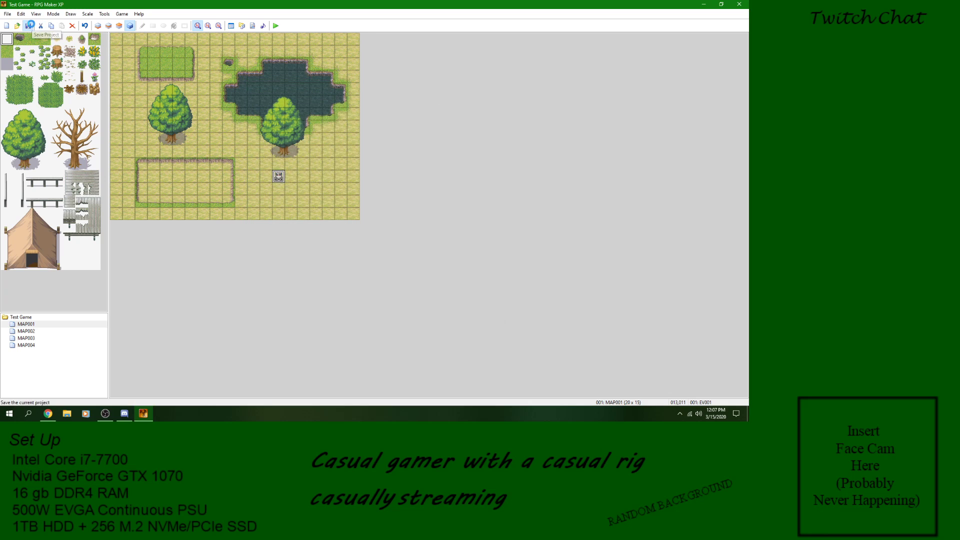
# Step: Playtest the project, start a new game and walk the character west to the cave entrance
pyautogui.click(275, 26)
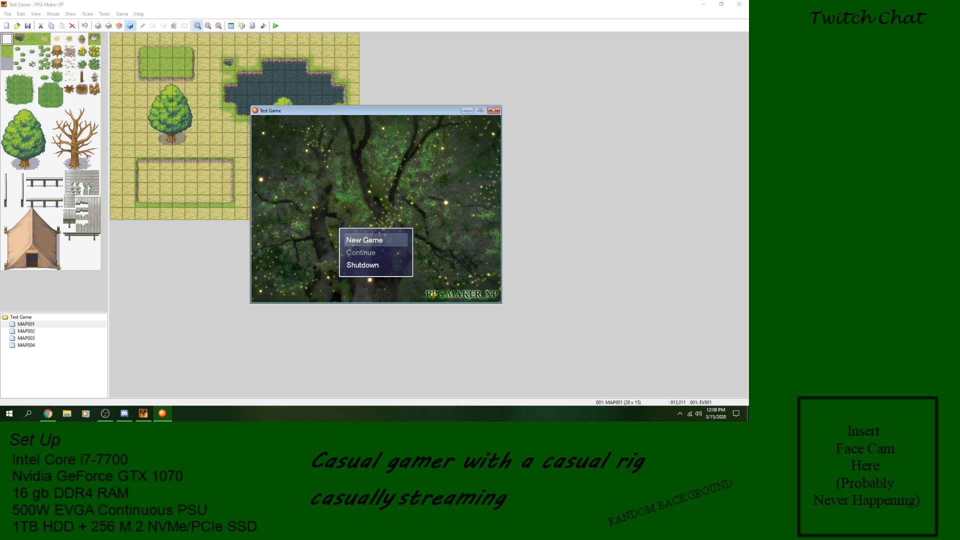
pyautogui.press('Return')
pyautogui.press('Left')
pyautogui.press('Left')
pyautogui.press('Left')
pyautogui.press('Left')
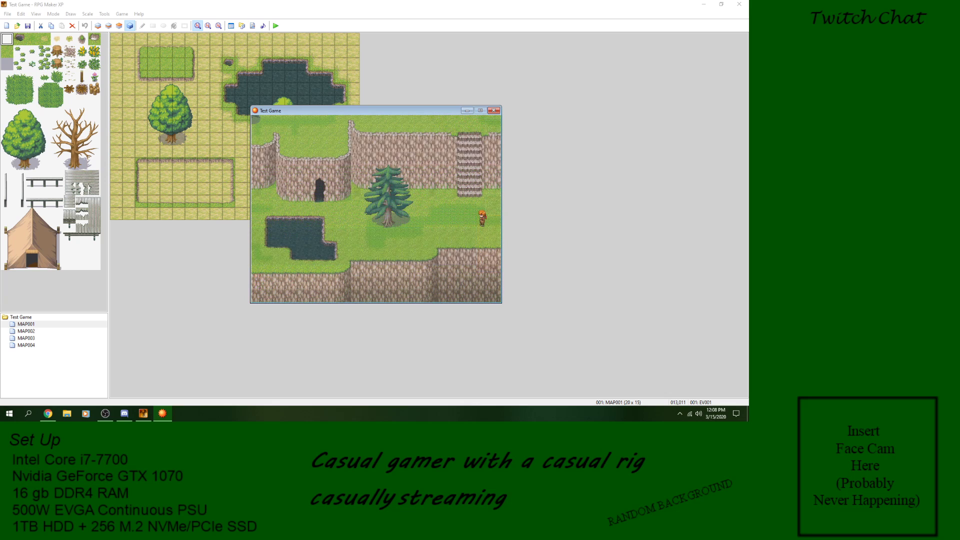
pyautogui.press('Up')
pyautogui.press('Right')
pyautogui.press('Left')
pyautogui.press('Left')
pyautogui.press('Up')
pyautogui.press('Up')
# Step: Walk the character west past the pond and off the cliff map into the forest map
pyautogui.press('Up')
pyautogui.press('Left')
pyautogui.press('Left')
pyautogui.press('Left')
pyautogui.press('Left')
pyautogui.press('Left')
pyautogui.press('Left')
pyautogui.press('Left')
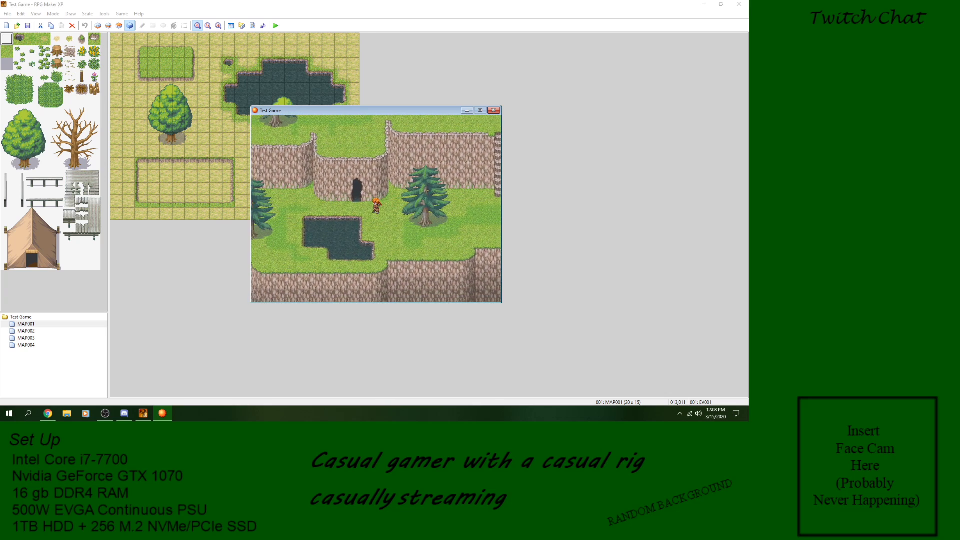
pyautogui.press('Right')
pyautogui.press('Right')
pyautogui.press('Right')
pyautogui.press('Up')
pyautogui.press('Down')
pyautogui.press('Left')
pyautogui.press('Left')
pyautogui.press('Left')
pyautogui.press('Left')
pyautogui.press('Left')
pyautogui.press('Left')
pyautogui.press('Left')
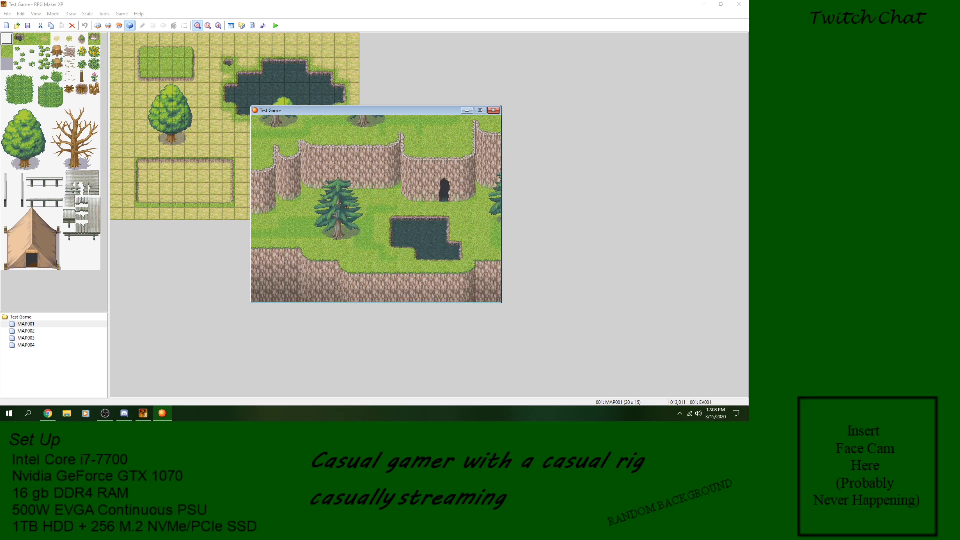
pyautogui.press('Left')
pyautogui.press('Left')
pyautogui.press('Left')
pyautogui.press('Left')
pyautogui.press('Left')
pyautogui.press('Left')
pyautogui.press('Left')
pyautogui.press('Left')
pyautogui.press('Left')
pyautogui.press('Left')
pyautogui.press('Left')
pyautogui.press('Left')
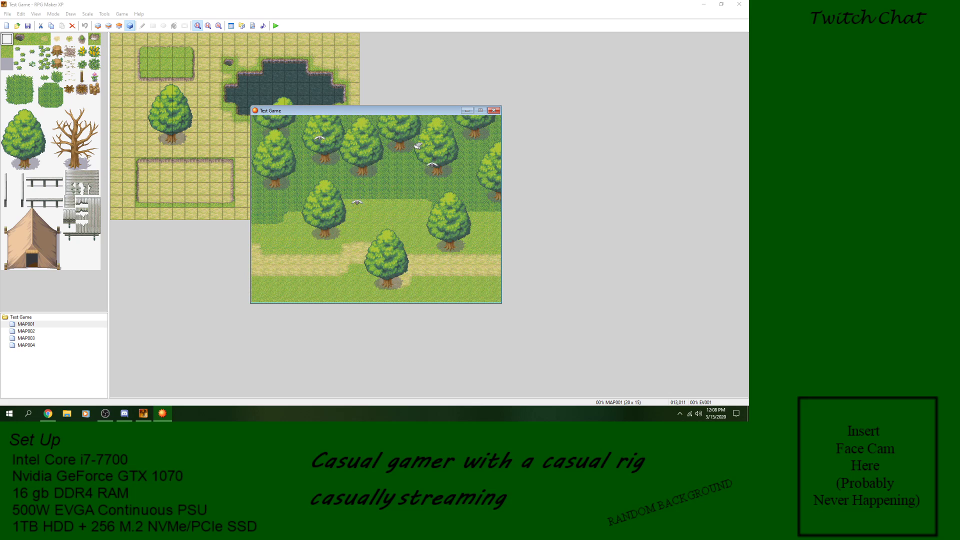
# Step: Walk the character farther west and south through the forest map, and end the playtest
pyautogui.press('Left')
pyautogui.press('Left')
pyautogui.press('Left')
pyautogui.press('Left')
pyautogui.press('Left')
pyautogui.press('Left')
pyautogui.press('Left')
pyautogui.press('Left')
pyautogui.press('Down')
pyautogui.click(494, 111)
# Step: Set the player's starting position on MAP001 two tiles below the character event, at 013,013
pyautogui.click(27, 331)
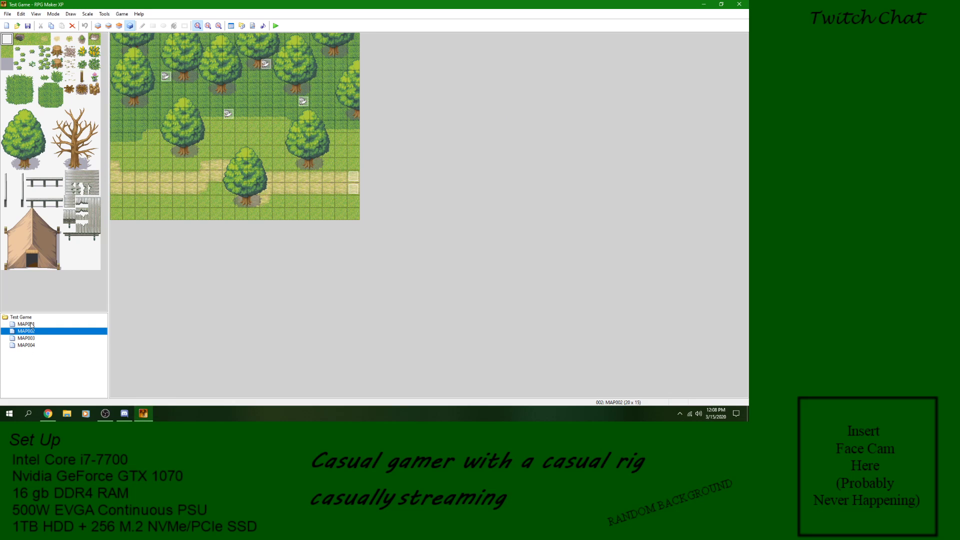
pyautogui.click(27, 324)
pyautogui.rightClick(288, 202)
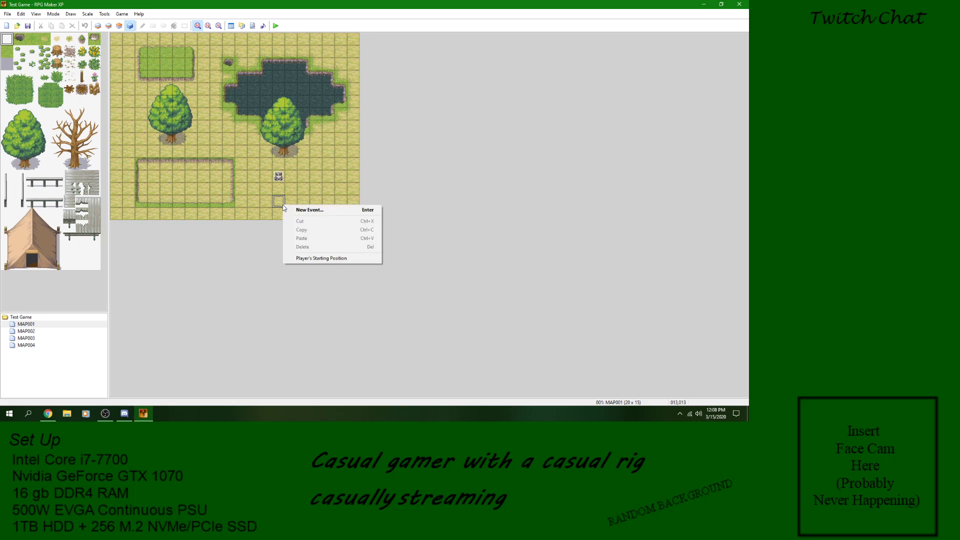
pyautogui.click(305, 261)
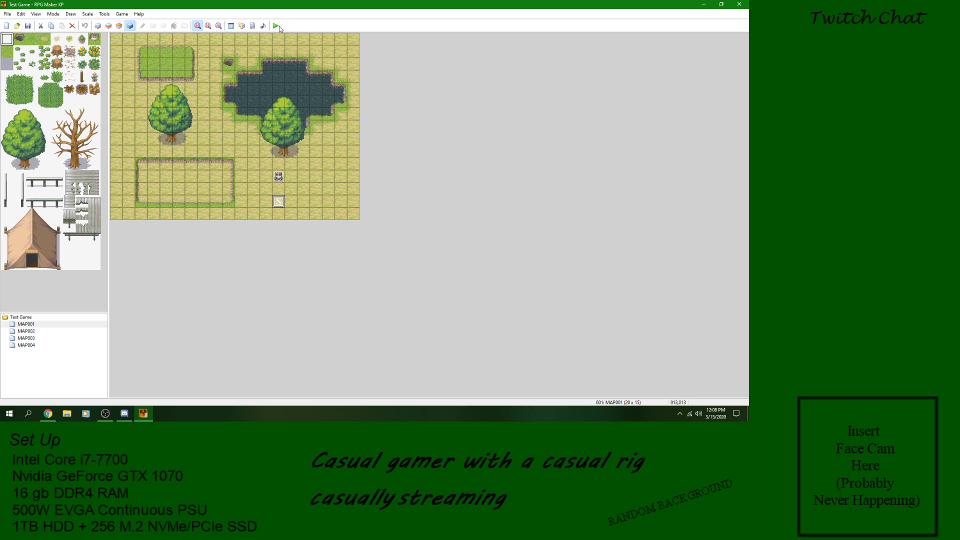
# Step: Playtest the project, start a new game, talk to the character to read its message, and close the game
pyautogui.click(276, 26)
pyautogui.press('Return')
pyautogui.press('Return')
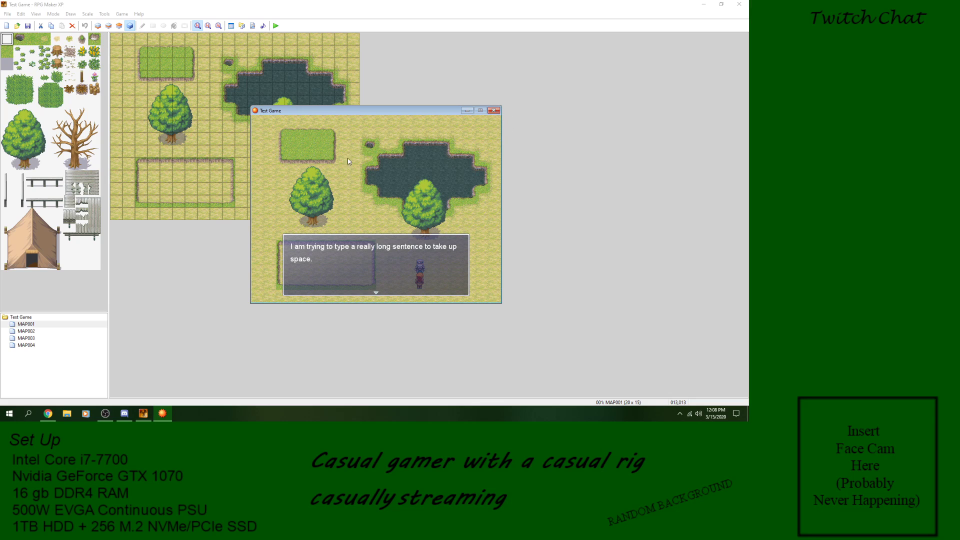
pyautogui.hotkey('alt', 'F4')
# Step: Open the character's event on MAP001 and review its message text for editing, leaving the text dialog without changes
pyautogui.doubleClick(278, 177)
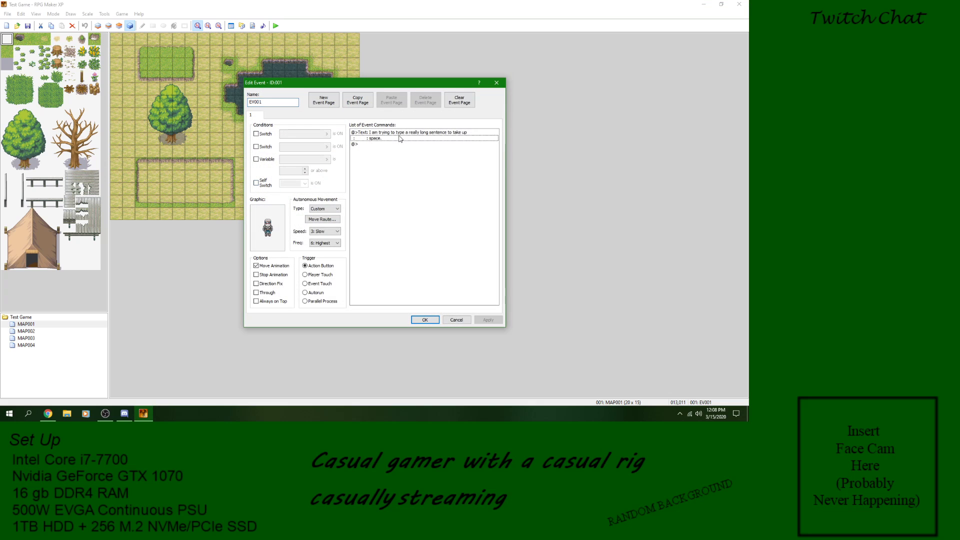
pyautogui.click(400, 138)
pyautogui.rightClick(400, 135)
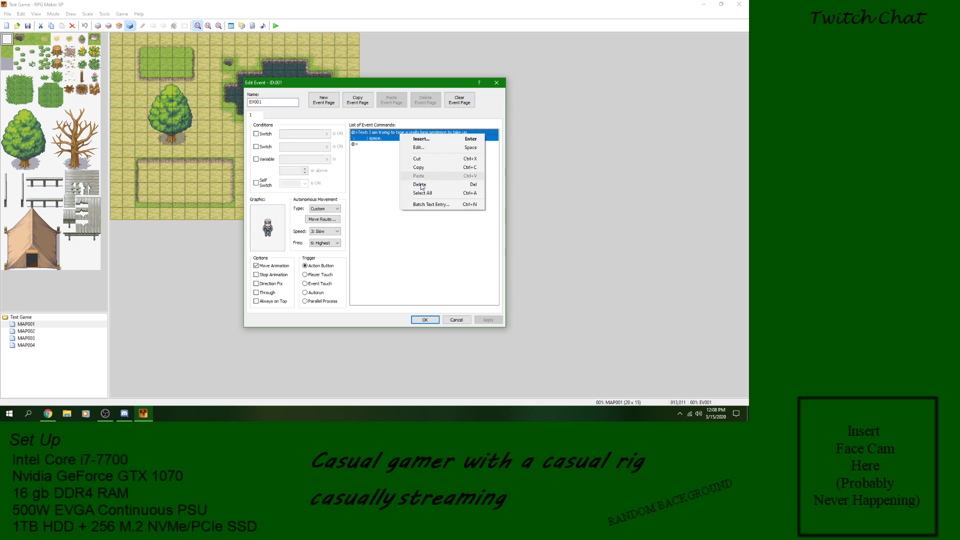
pyautogui.click(425, 147)
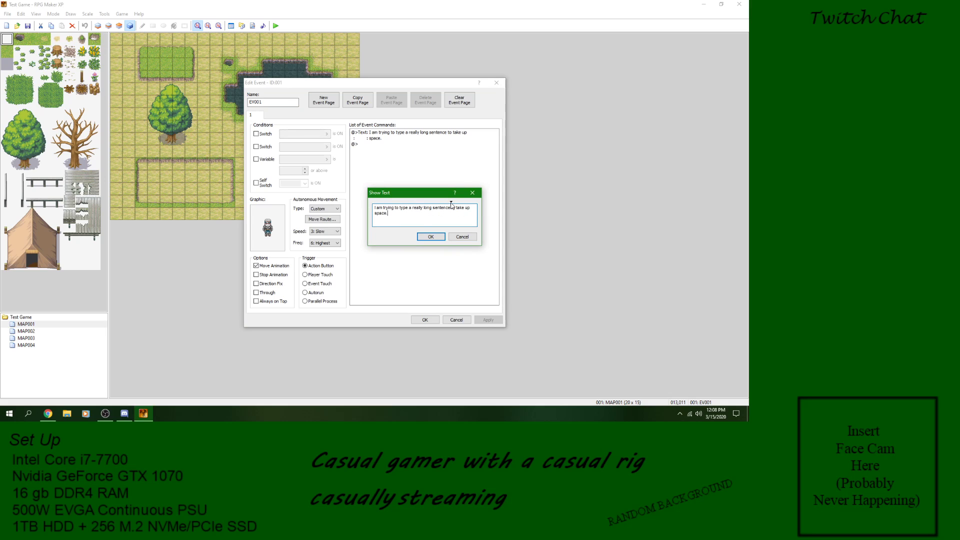
pyautogui.moveTo(400, 216); pyautogui.dragTo(375, 207)
pyautogui.click(396, 217)
pyautogui.click(462, 237)
# Step: Turn off the event's move animation, set its autonomous movement type to Fixed, and apply the changes
pyautogui.click(256, 265)
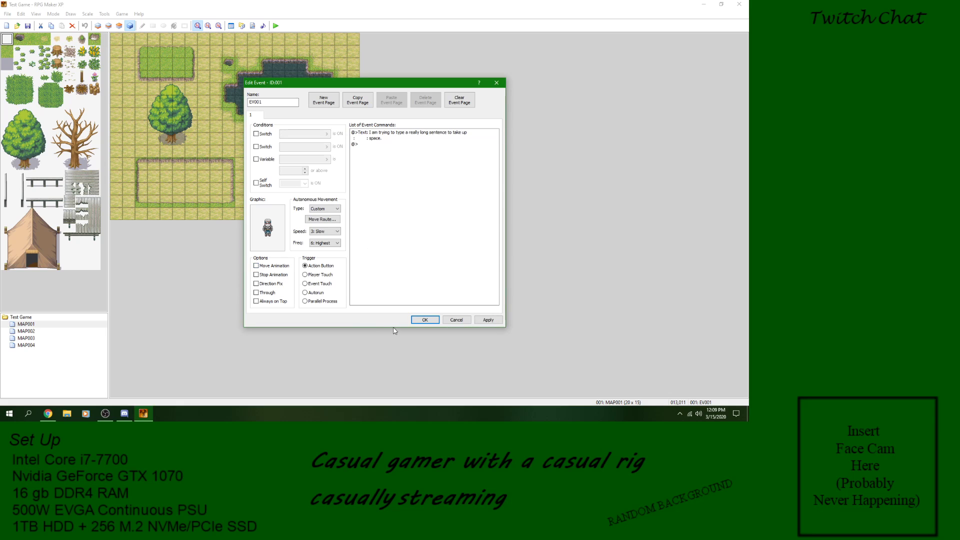
pyautogui.click(324, 209)
pyautogui.click(323, 215)
pyautogui.click(488, 320)
# Step: Delete the long-sentence message from the event's command list
pyautogui.click(392, 133)
pyautogui.rightClick(391, 132)
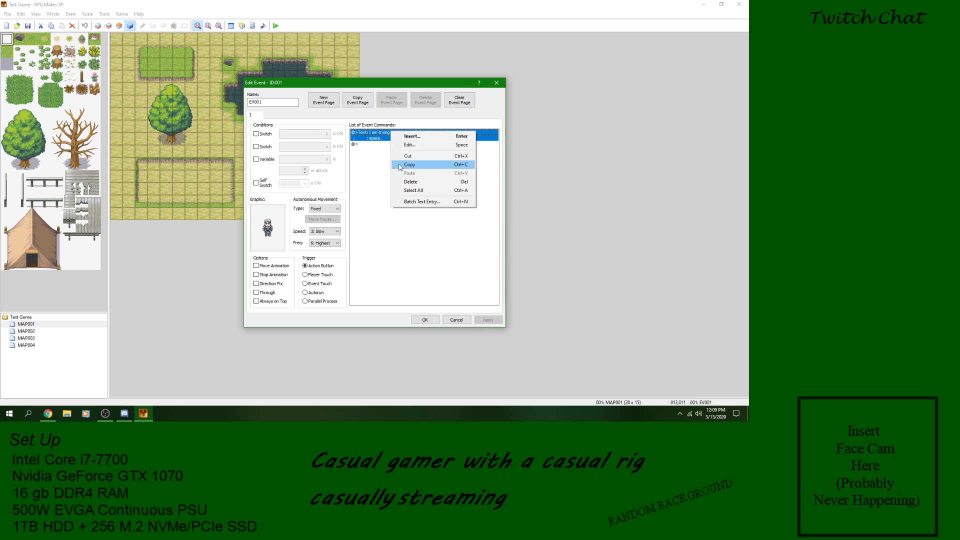
pyautogui.click(411, 181)
pyautogui.rightClick(388, 134)
pyautogui.click(399, 141)
pyautogui.click(391, 167)
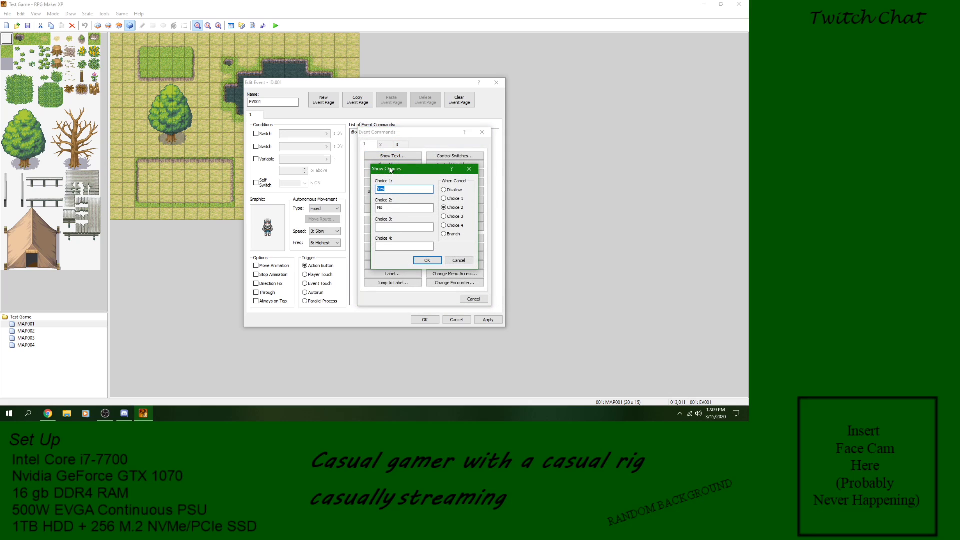
pyautogui.click(455, 263)
pyautogui.click(473, 299)
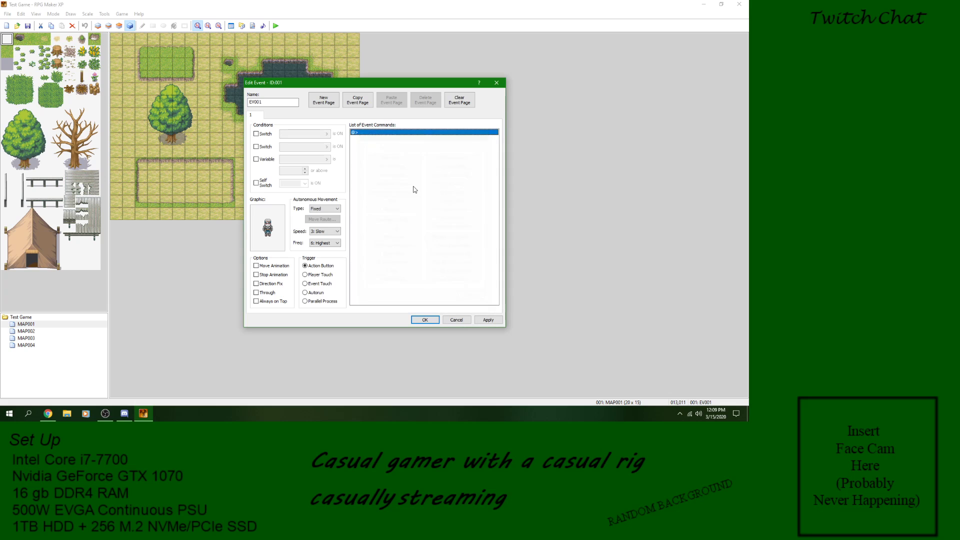
# Step: Insert a Show Text command reading "Would you like some money?" into the event
pyautogui.rightClick(371, 132)
pyautogui.click(390, 139)
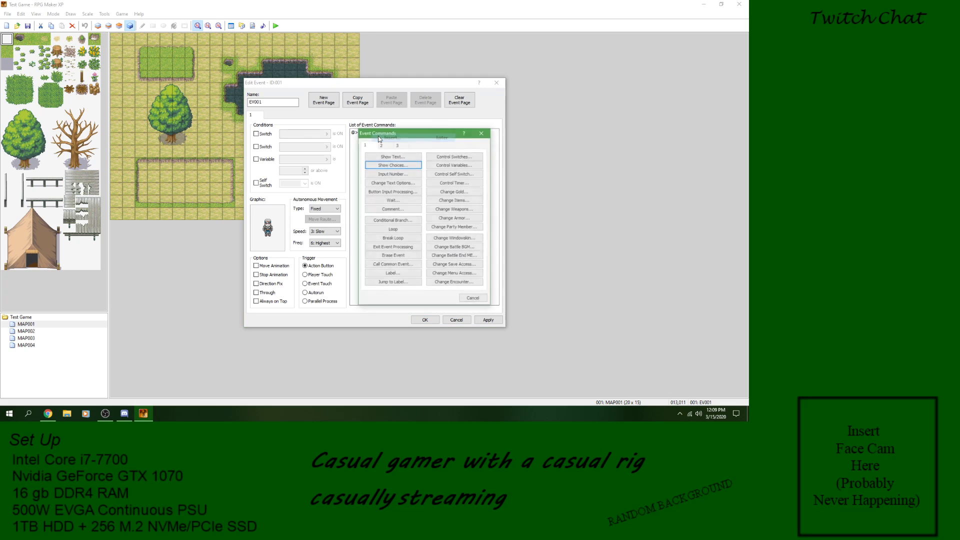
pyautogui.click(402, 157)
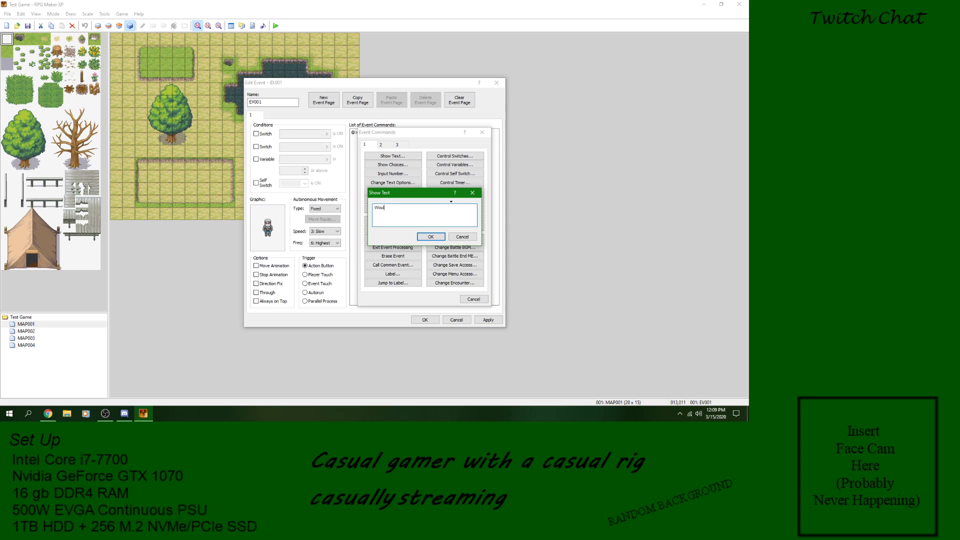
pyautogui.write('you like some money?')
pyautogui.click(431, 236)
# Step: Add a Show Choices command after the question with the choices Yes and No
pyautogui.rightClick(381, 137)
pyautogui.click(395, 143)
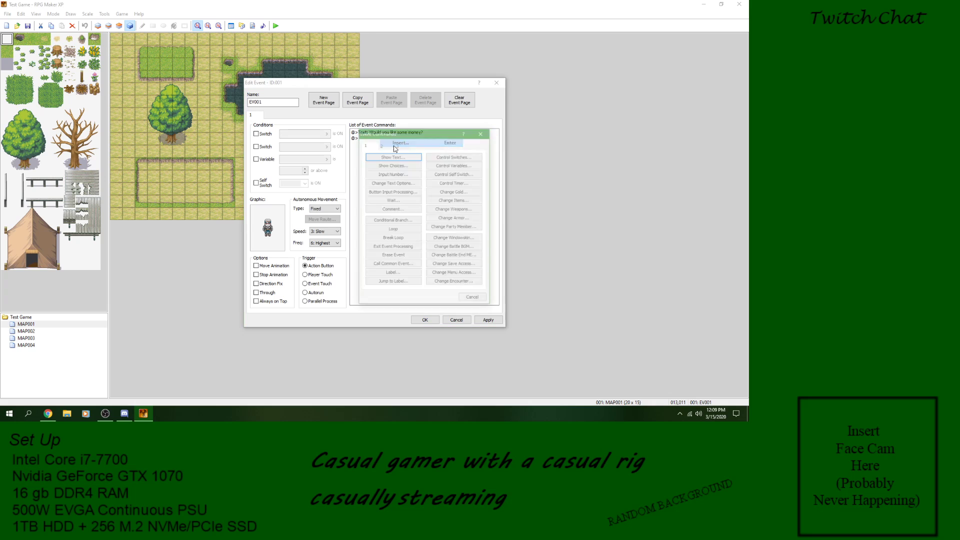
pyautogui.click(393, 165)
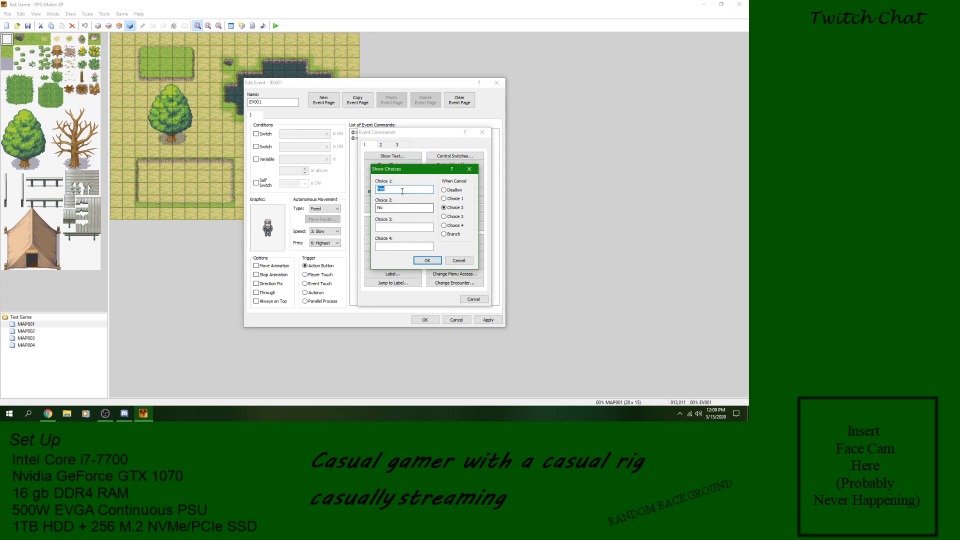
pyautogui.click(403, 208)
pyautogui.click(428, 261)
# Step: Add a Change Gold command that increases gold by 100 in the Yes branch, and accept the event changes
pyautogui.rightClick(379, 150)
pyautogui.click(397, 156)
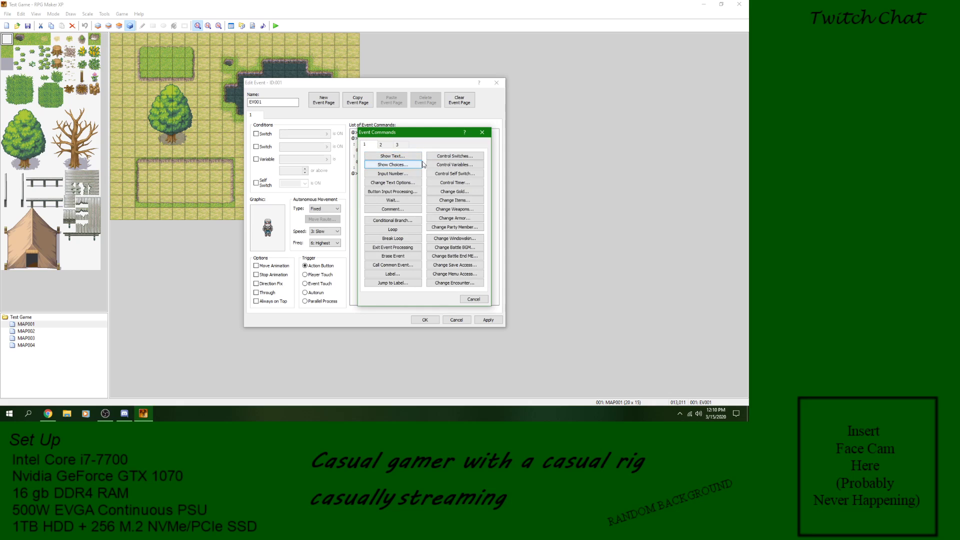
pyautogui.click(390, 145)
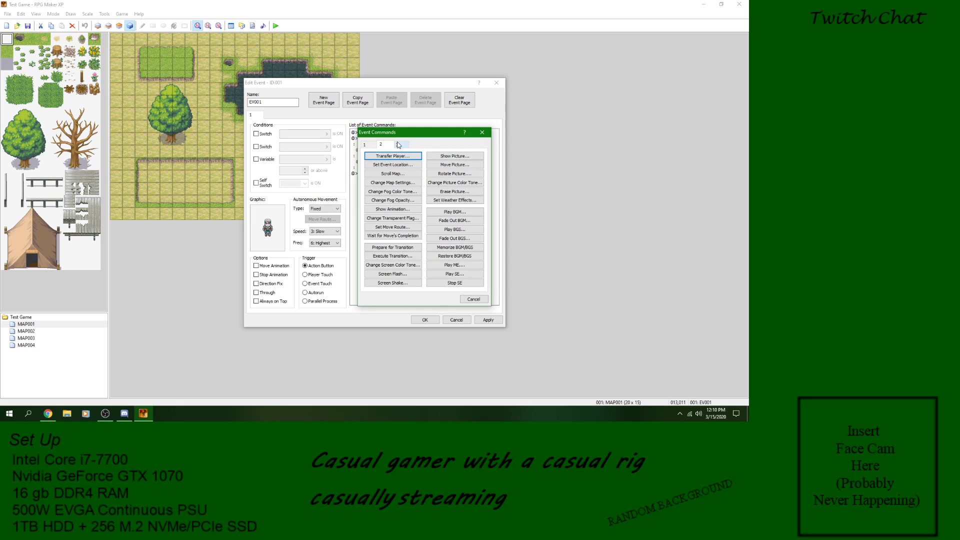
pyautogui.click(398, 145)
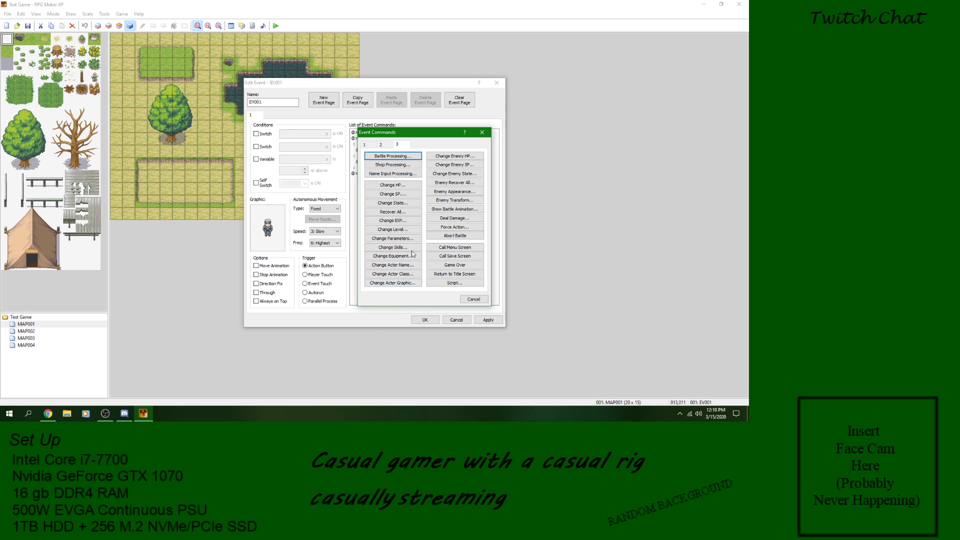
pyautogui.click(389, 146)
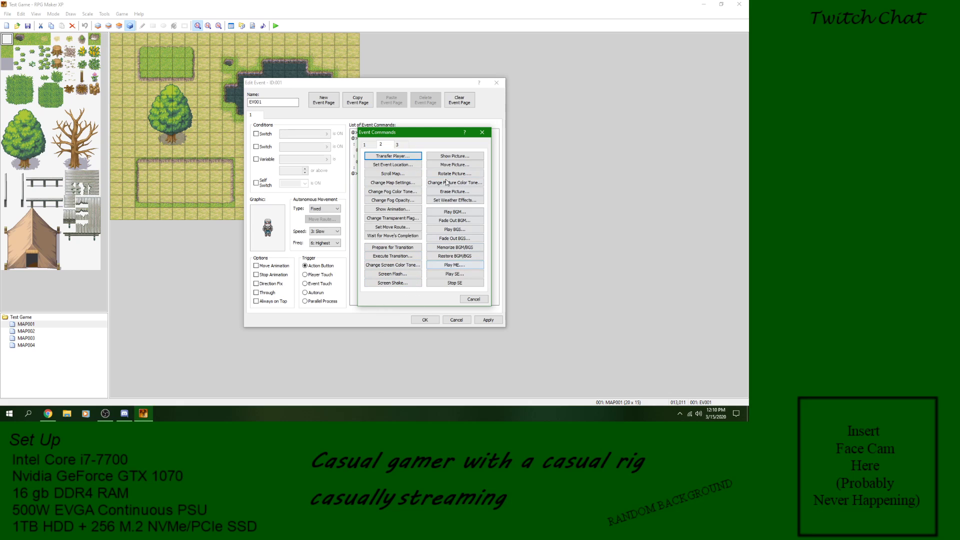
pyautogui.click(373, 145)
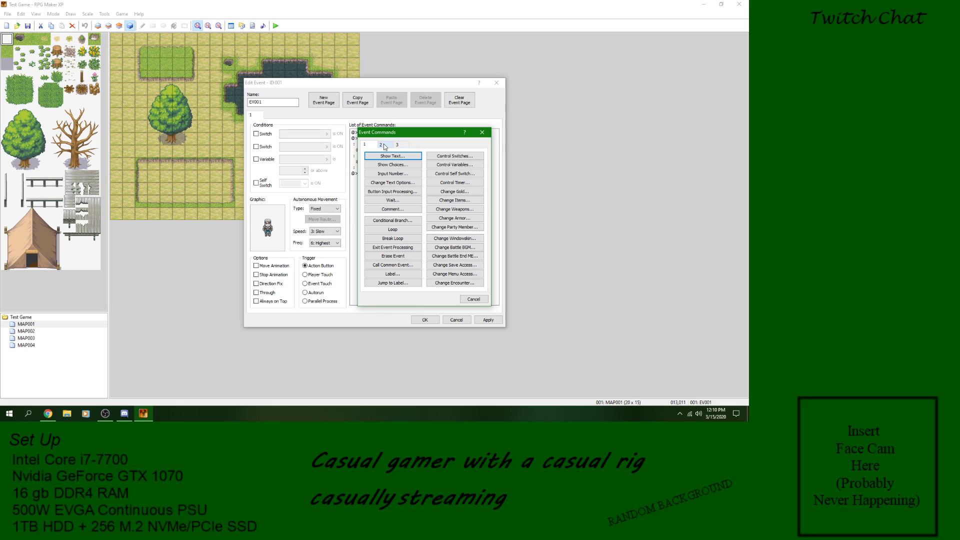
pyautogui.click(455, 192)
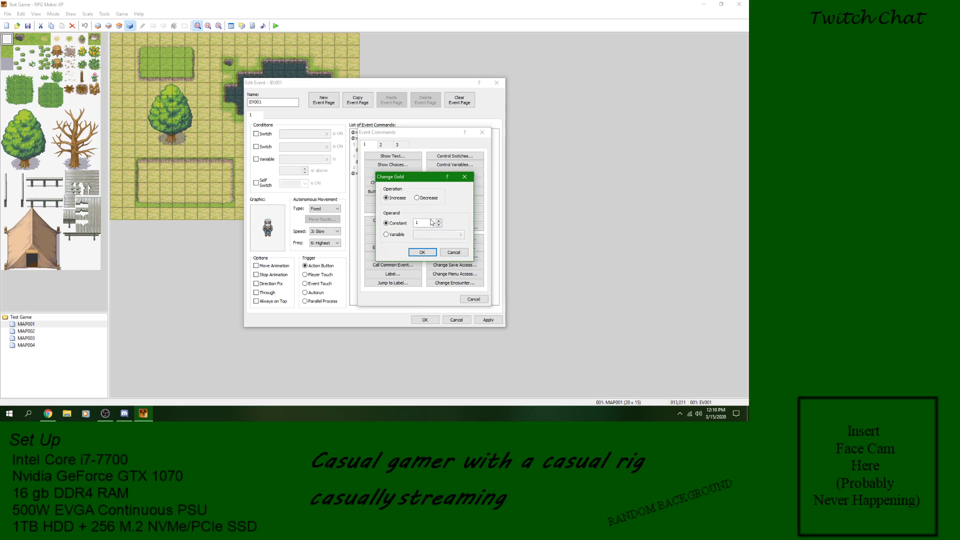
pyautogui.write('100')
pyautogui.click(422, 253)
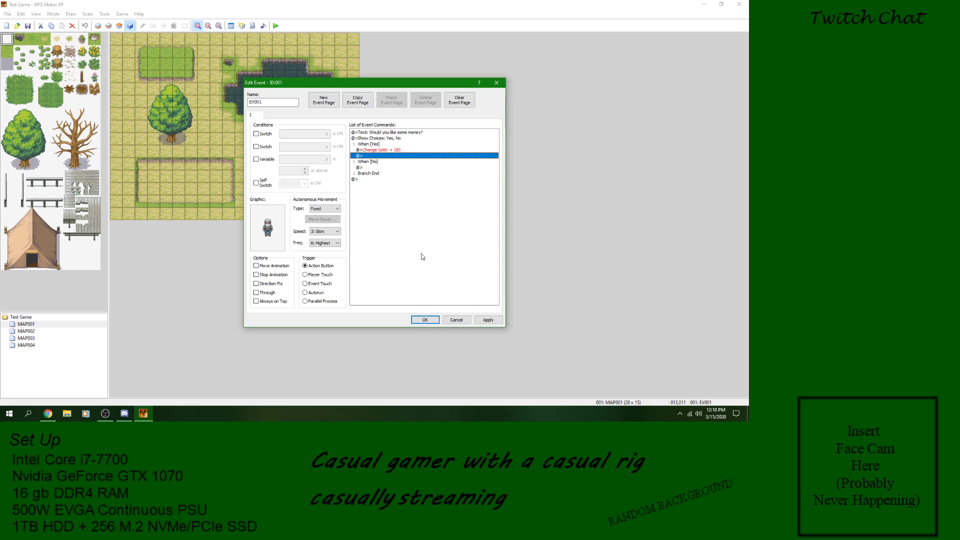
pyautogui.click(372, 168)
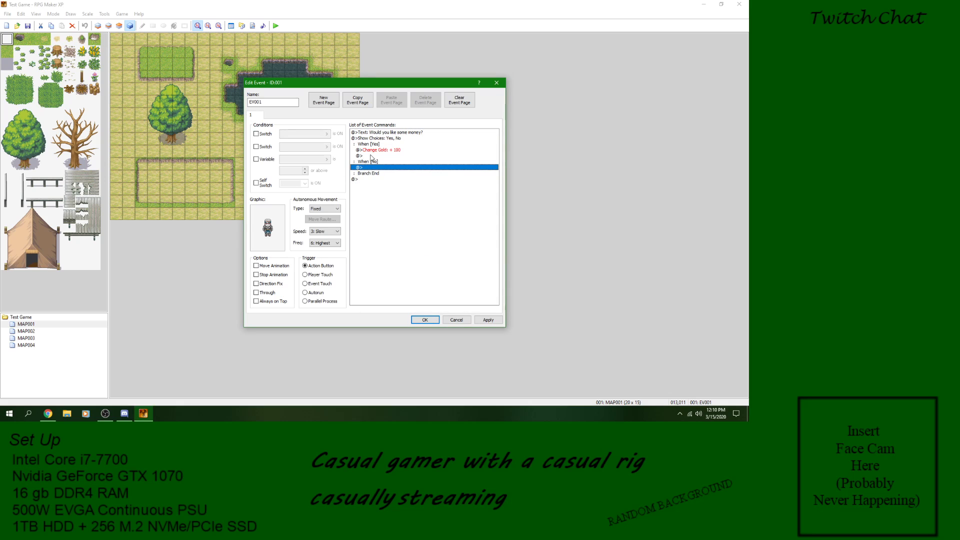
pyautogui.click(425, 320)
# Step: Playtest the project and start a new game
pyautogui.click(276, 25)
pyautogui.click(344, 224)
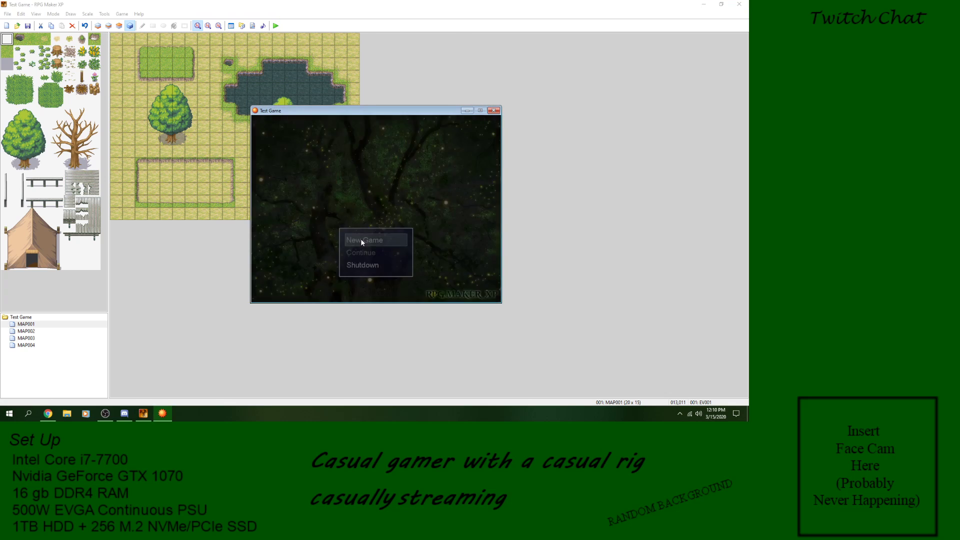
pyautogui.press('Return')
# Step: Examine the in-game menu's gold amount and its item, skill and status screens, and return to the map
pyautogui.press('Escape')
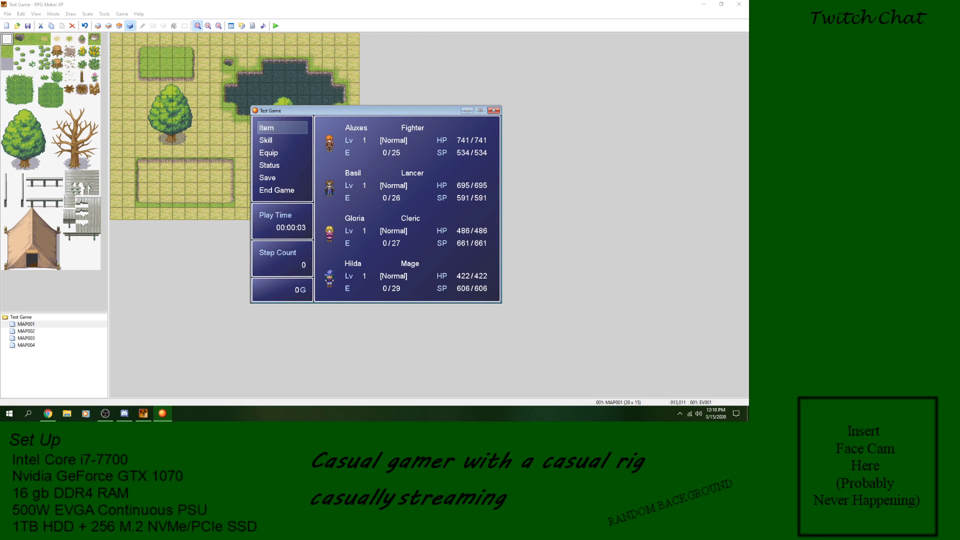
pyautogui.press('Return')
pyautogui.press('Escape')
pyautogui.press('Down')
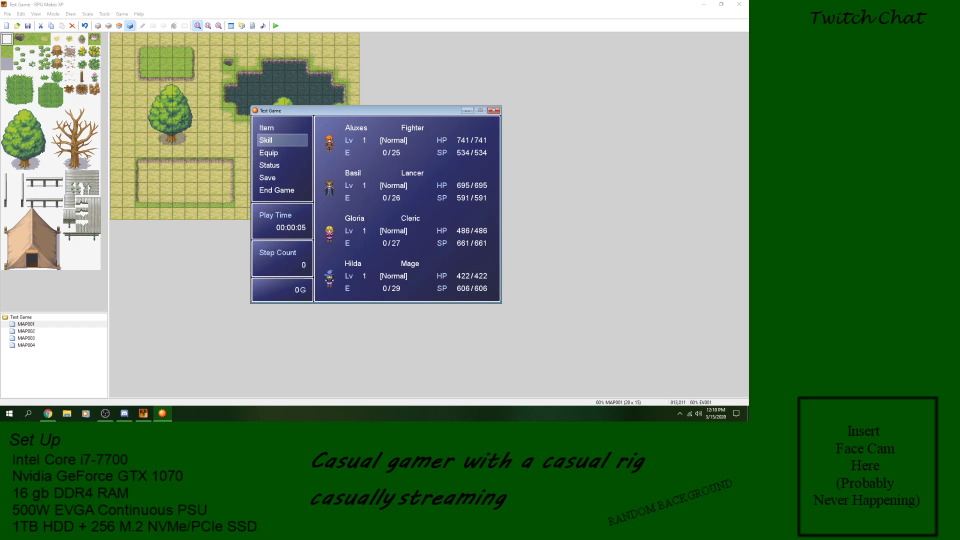
pyautogui.press('Return')
pyautogui.press('Escape')
pyautogui.press('Down')
pyautogui.press('Down')
pyautogui.press('Return')
pyautogui.press('Return')
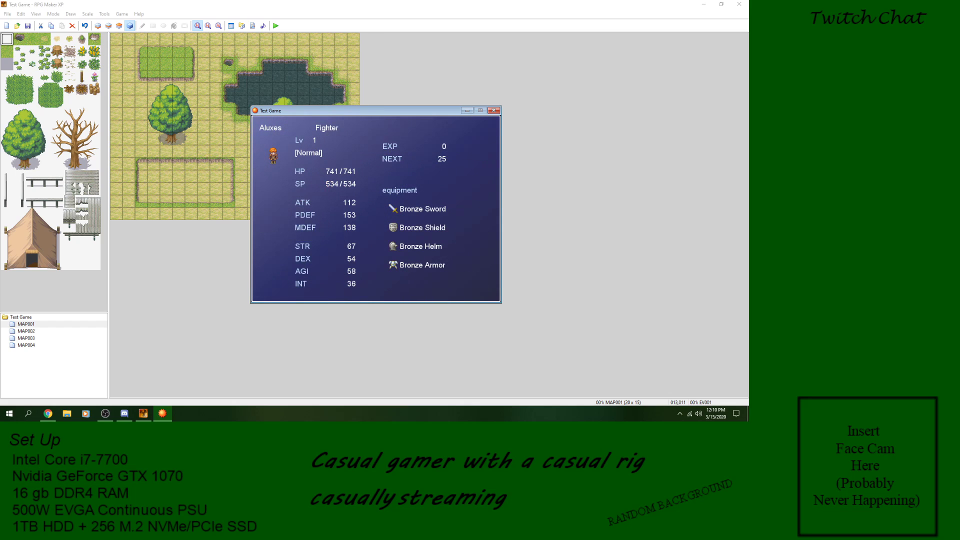
pyautogui.press('Escape')
pyautogui.press('Down')
pyautogui.press('Up')
pyautogui.press('Up')
pyautogui.press('Up')
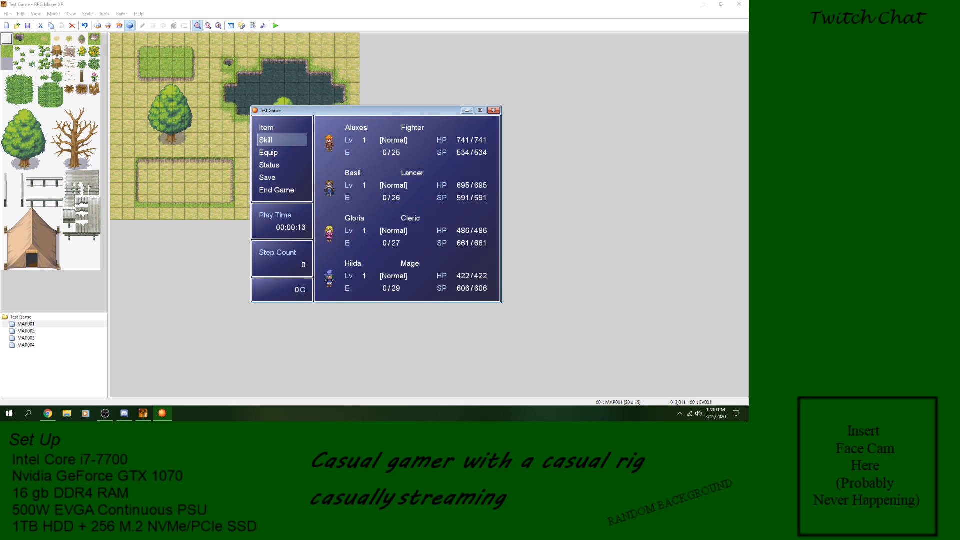
pyautogui.press('Escape')
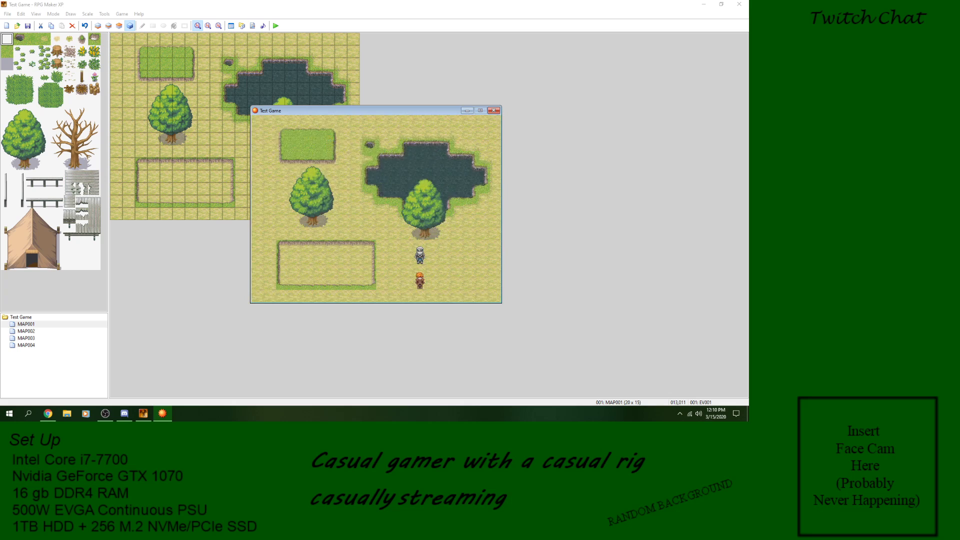
# Step: Talk to the character, accept the money with Yes, and check the party's gold in the game menu
pyautogui.press('Return')
pyautogui.press('Return')
pyautogui.press('Escape')
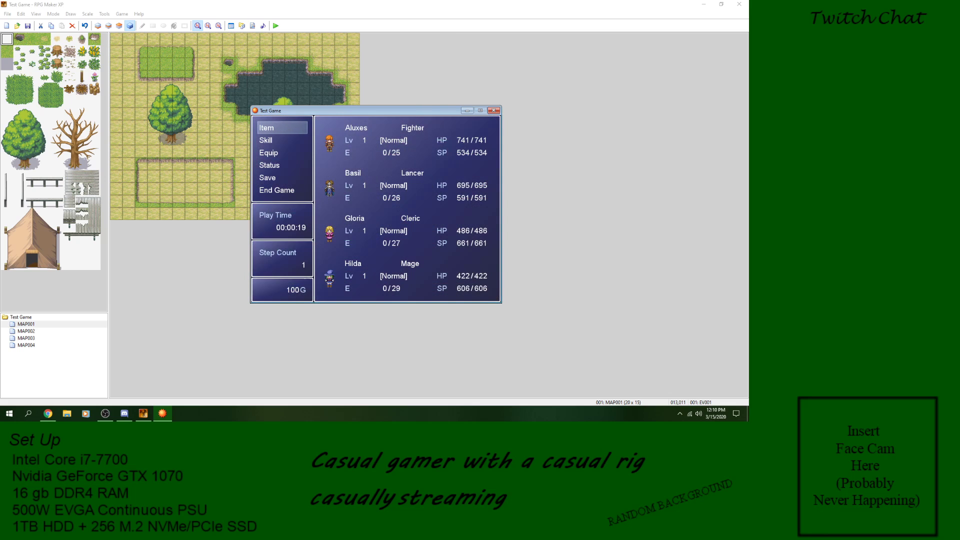
pyautogui.press('Escape')
# Step: Talk to the character again, answer No, and check the party's gold in the game menu
pyautogui.press('Return')
pyautogui.press('Down')
pyautogui.press('Return')
pyautogui.press('Escape')
# Step: Talk to the character once more, answer Yes, check the gold in the menu, and close the playtest
pyautogui.press('Escape')
pyautogui.press('Return')
pyautogui.press('Return')
pyautogui.press('Escape')
pyautogui.press('Escape')
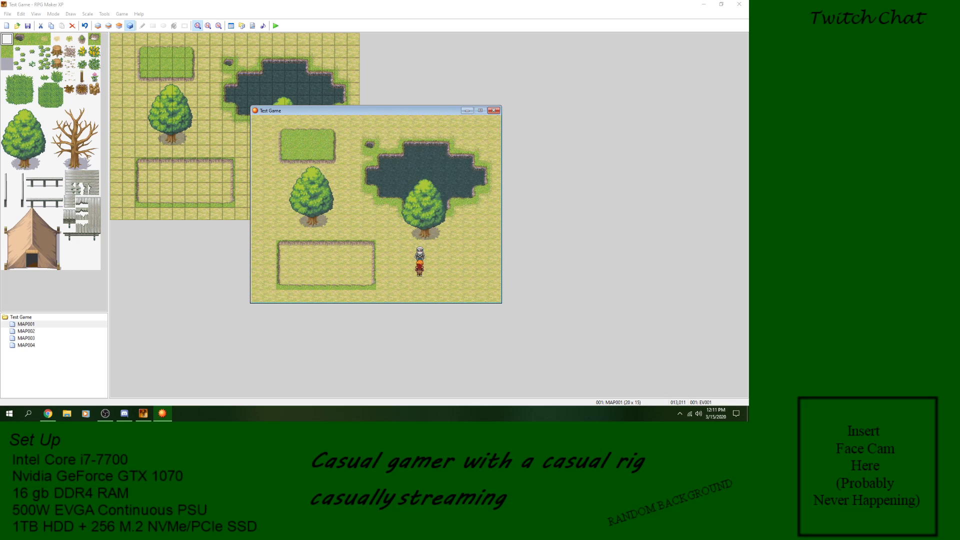
pyautogui.click(494, 111)
# Step: Delete the Yes/No choices and the money question from the character's event on MAP001
pyautogui.doubleClick(279, 177)
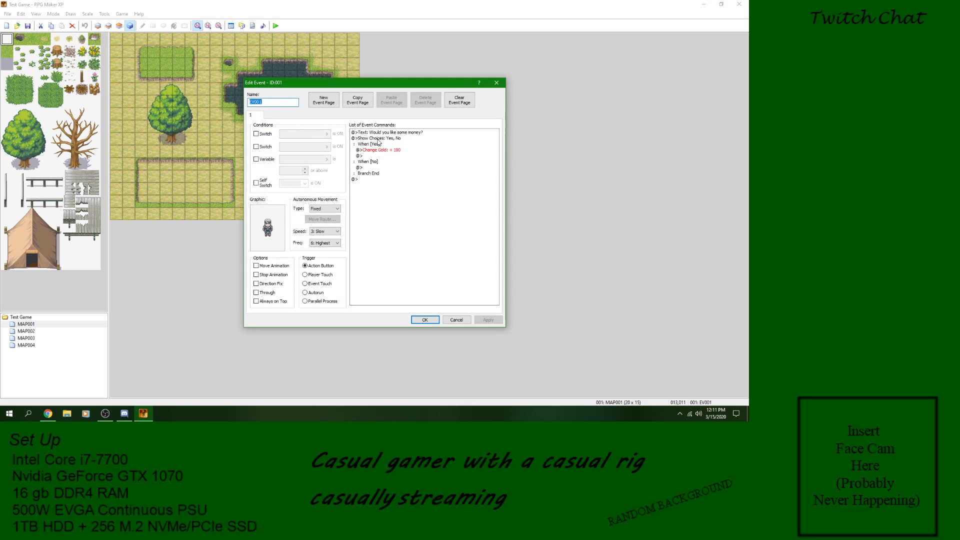
pyautogui.click(376, 138)
pyautogui.rightClick(377, 140)
pyautogui.click(396, 186)
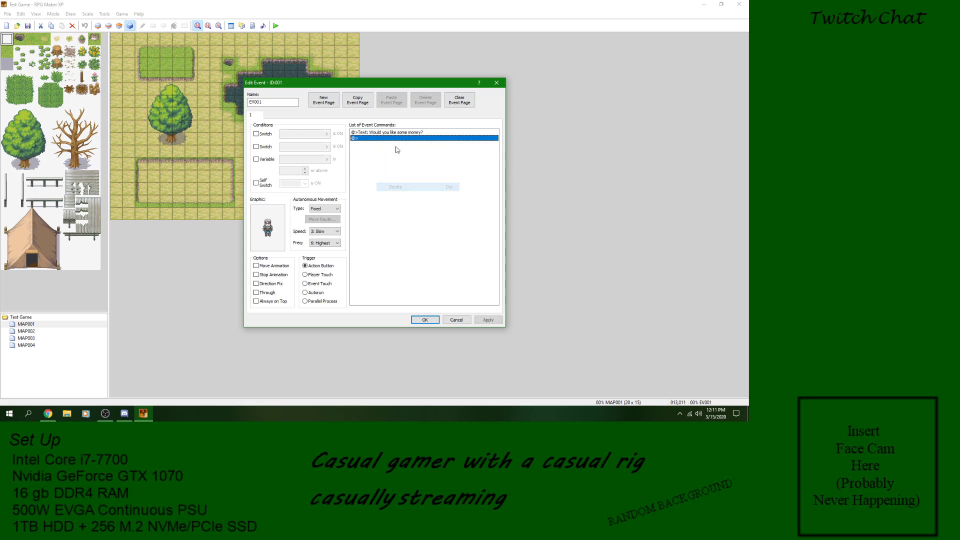
pyautogui.rightClick(388, 133)
pyautogui.click(406, 183)
# Step: Add a Show Text command with the message "Input Number 123" to the character's event
pyautogui.rightClick(384, 138)
pyautogui.click(396, 143)
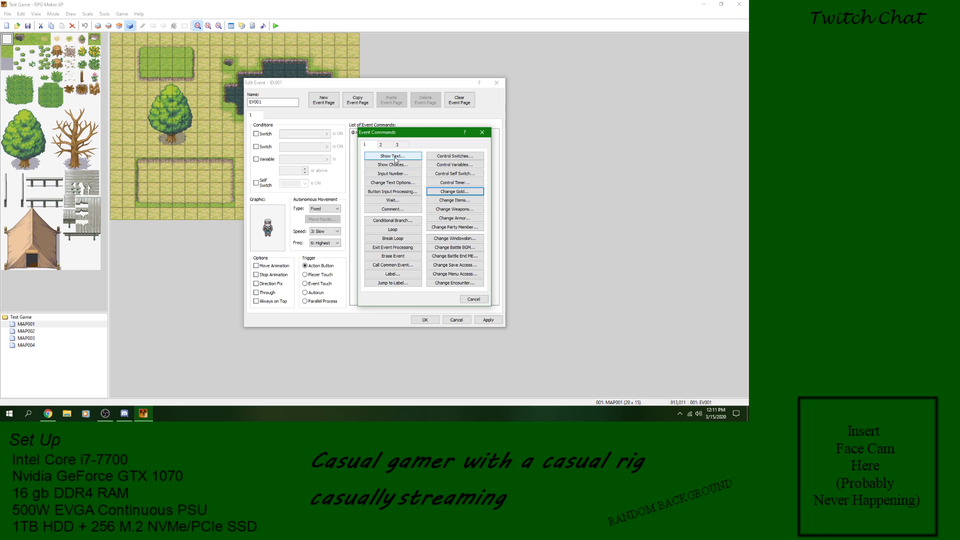
pyautogui.click(396, 157)
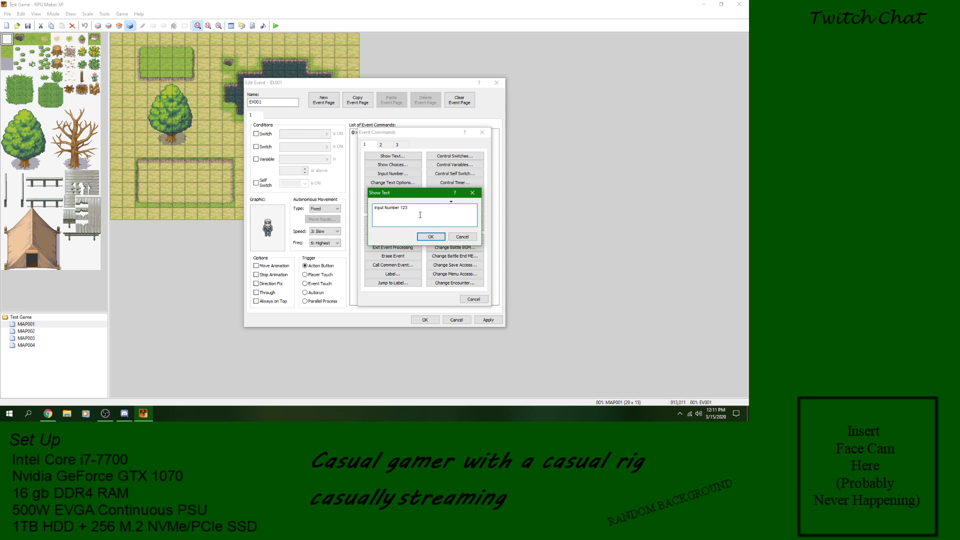
pyautogui.click(430, 237)
# Step: Add an Input Number command below the message, using variable 0001 and 3 digits
pyautogui.rightClick(365, 139)
pyautogui.click(380, 144)
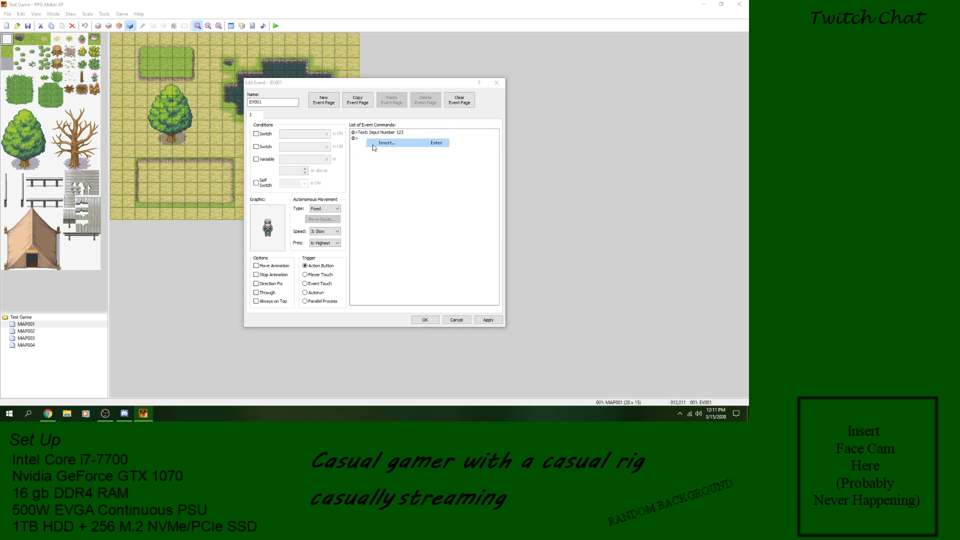
pyautogui.click(393, 174)
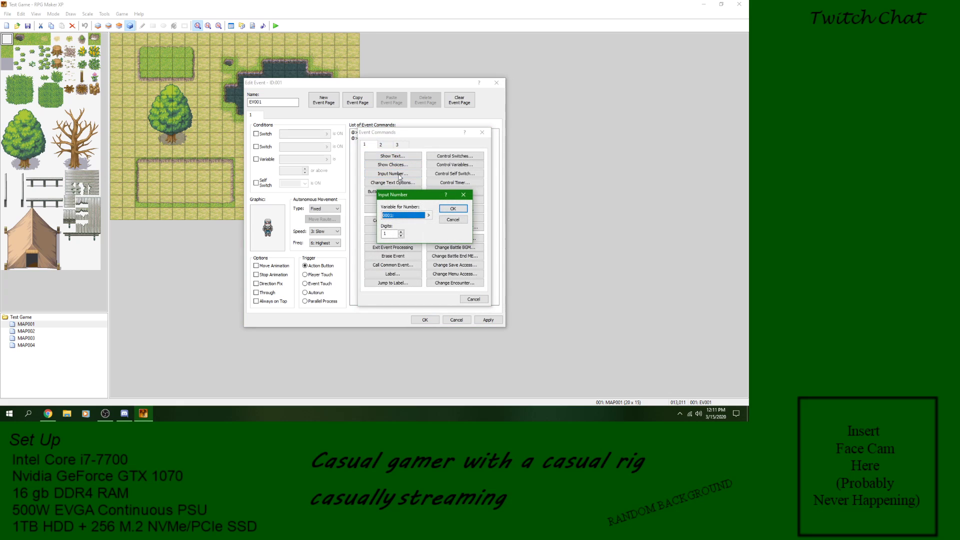
pyautogui.click(401, 233)
pyautogui.click(407, 216)
pyautogui.click(428, 216)
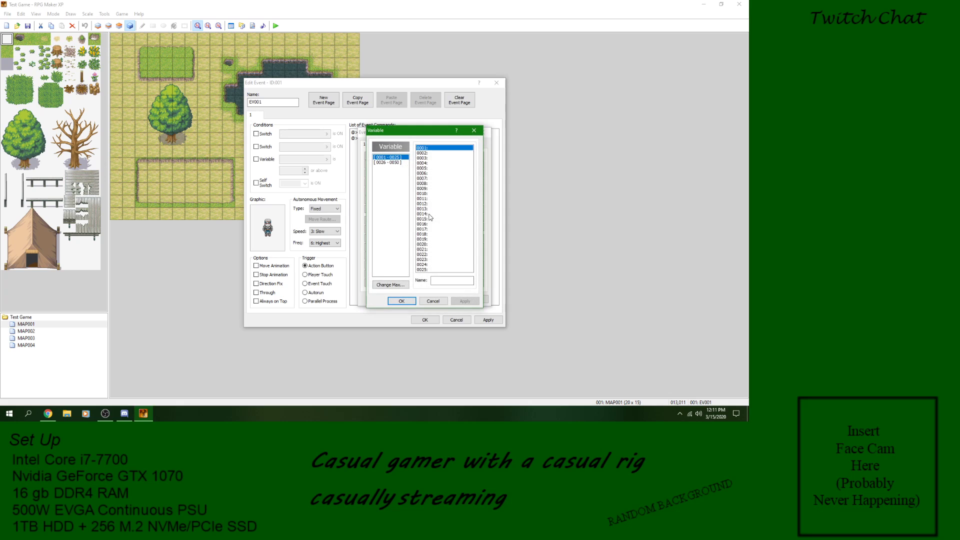
pyautogui.click(418, 300)
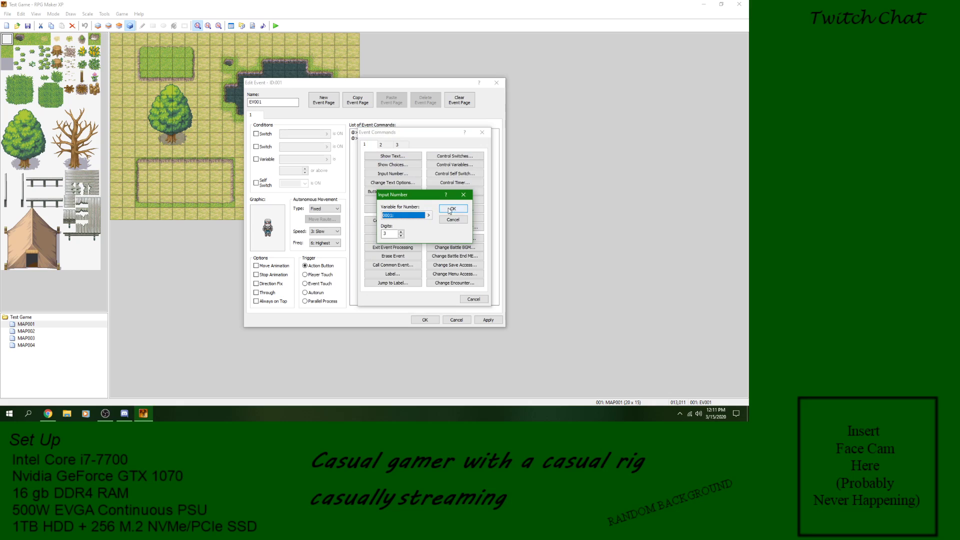
pyautogui.click(453, 208)
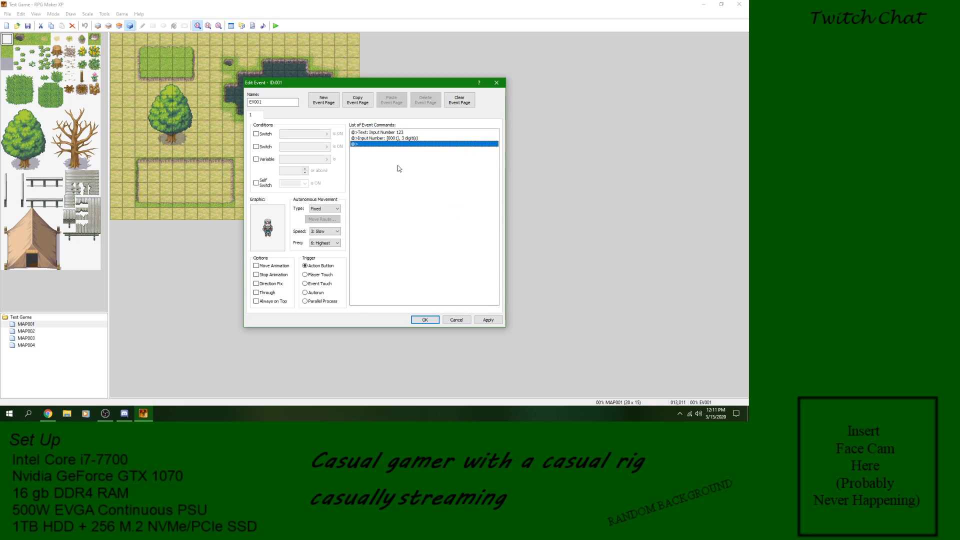
# Step: Apply the event changes, launch a playtest, start a new game and talk to the character
pyautogui.click(372, 140)
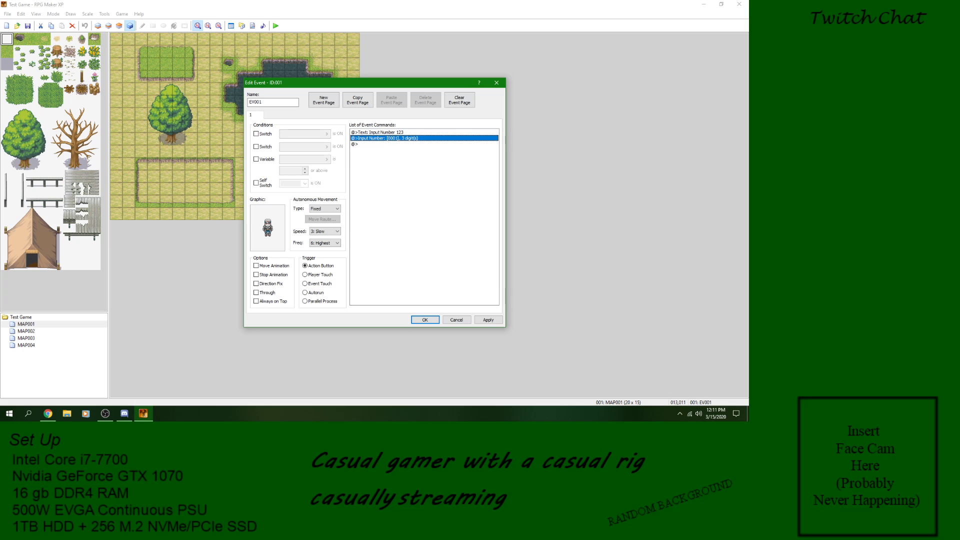
pyautogui.click(488, 320)
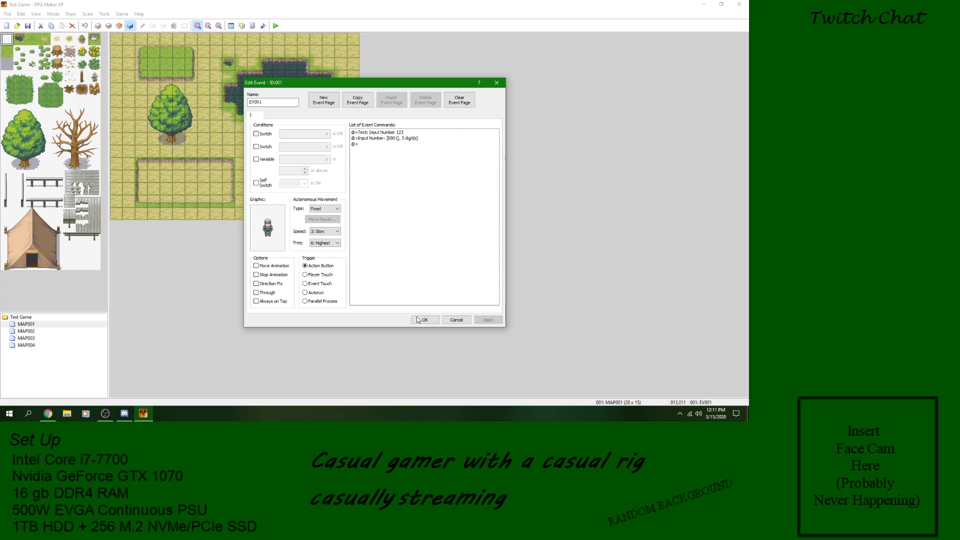
pyautogui.click(425, 320)
pyautogui.click(276, 26)
pyautogui.click(344, 222)
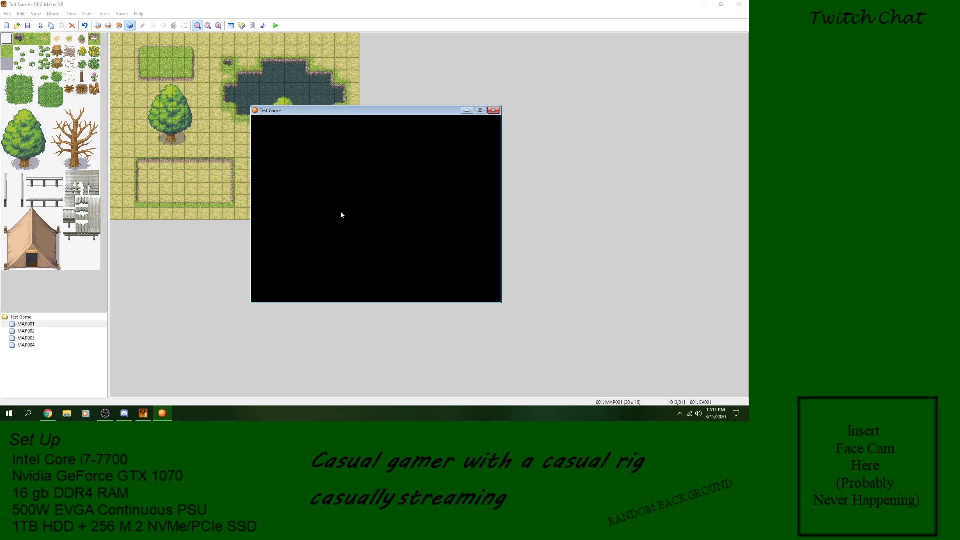
pyautogui.press('Return')
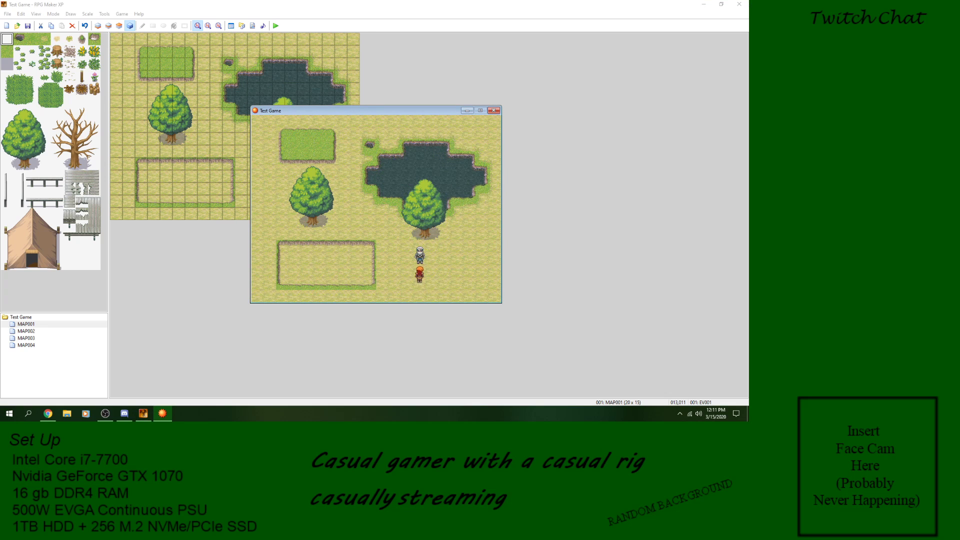
# Step: Enter a three-digit number at the character's prompt, confirm it, and close the playtest
pyautogui.press('Return')
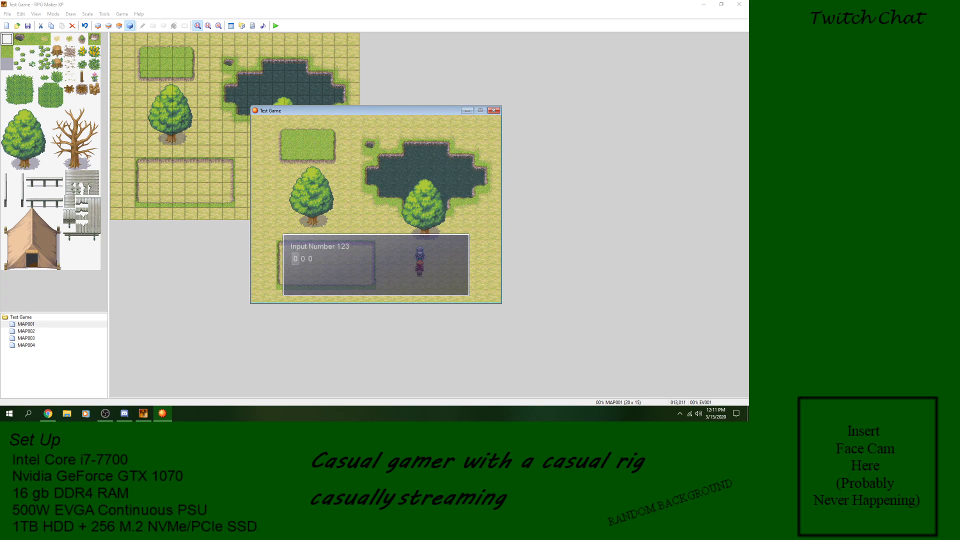
pyautogui.press('Right')
pyautogui.press('Up')
pyautogui.press('Up')
pyautogui.press('Right')
pyautogui.press('Up')
pyautogui.press('Return')
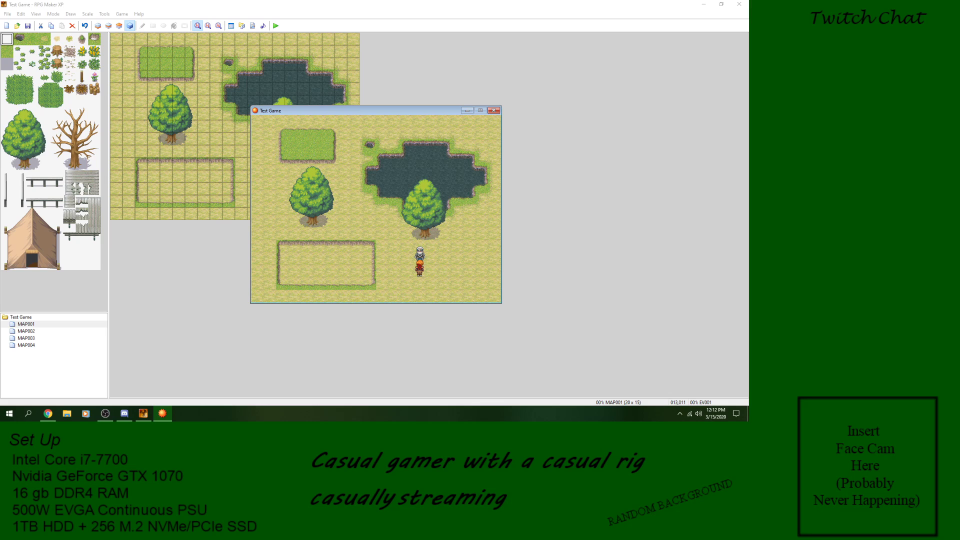
pyautogui.press('Return')
pyautogui.press('Return')
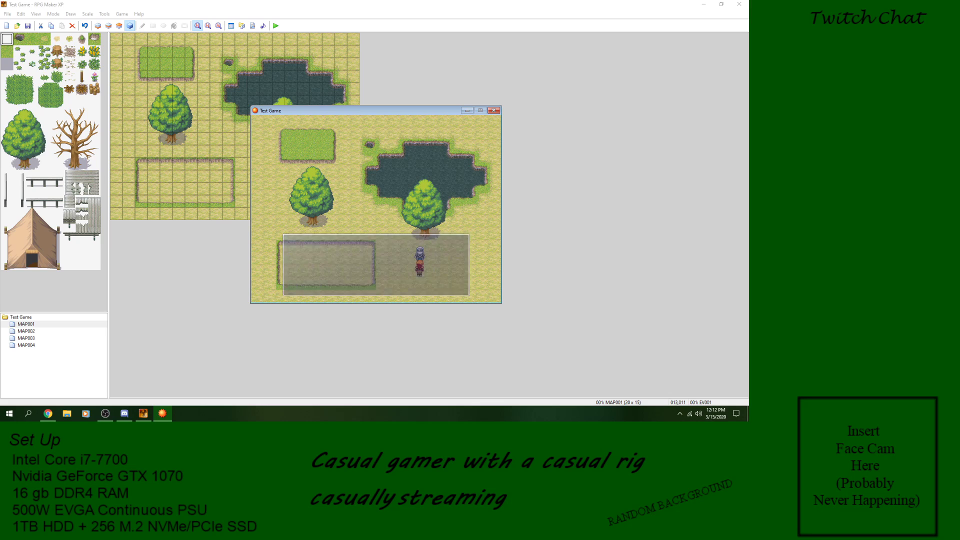
pyautogui.click(498, 108)
# Step: Reopen the character's event and delete its Input Number command and the "Input Number 123" message
pyautogui.doubleClick(279, 178)
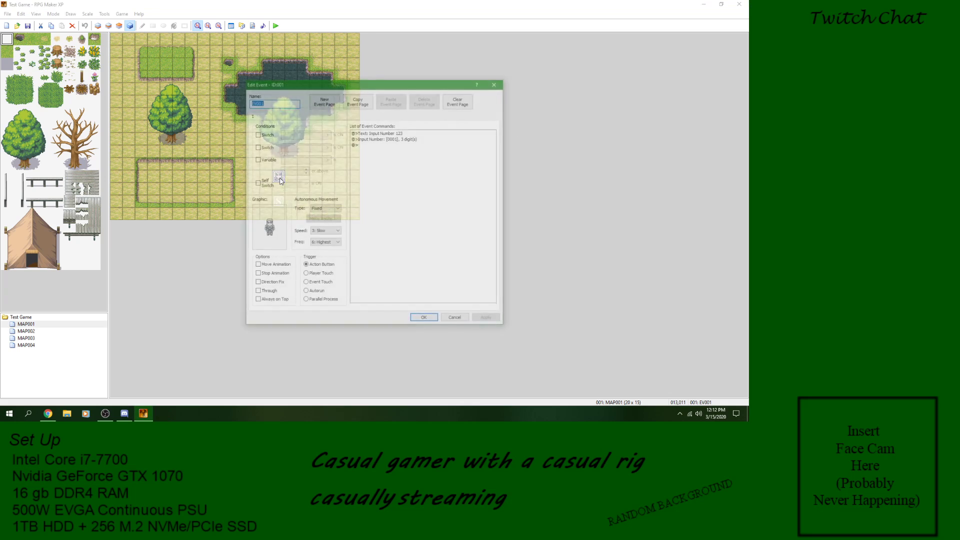
pyautogui.click(377, 138)
pyautogui.rightClick(381, 137)
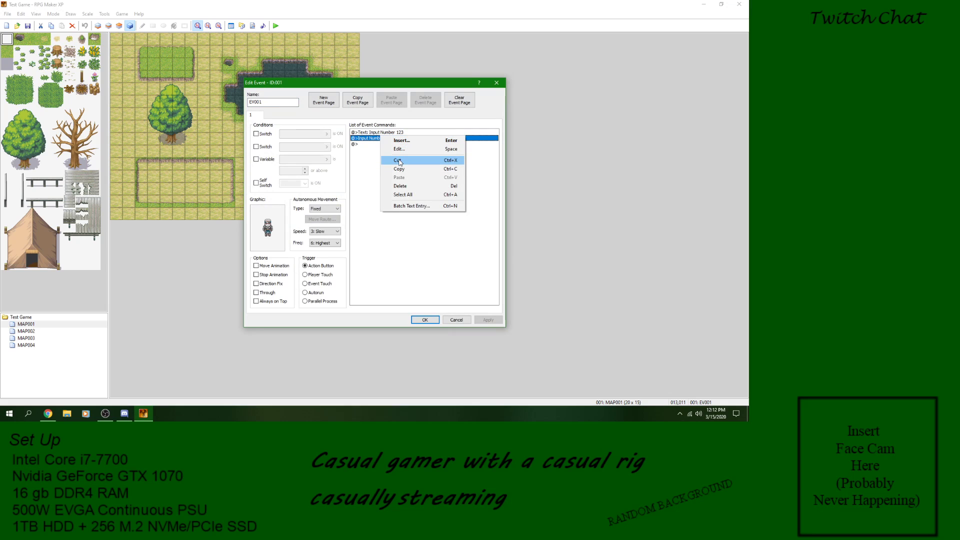
pyautogui.click(400, 186)
pyautogui.rightClick(393, 133)
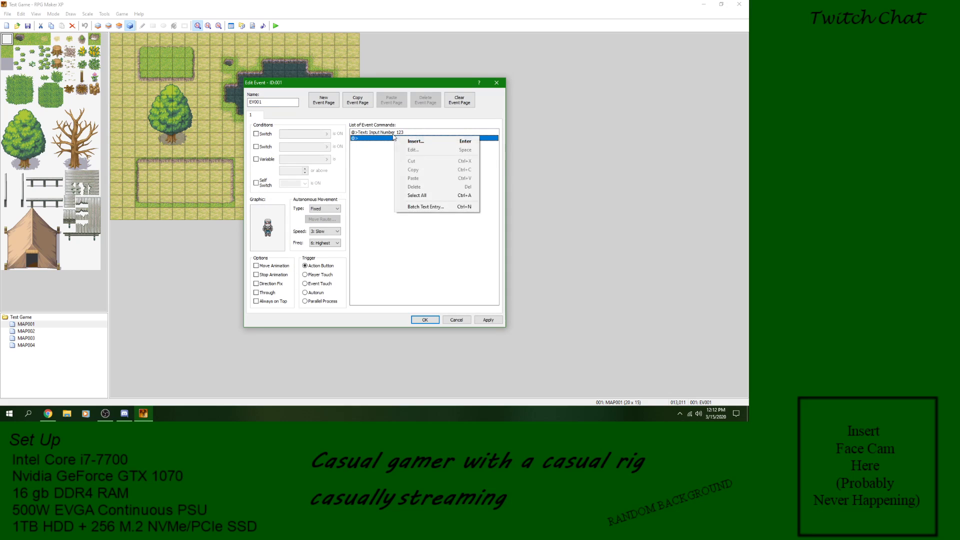
pyautogui.click(404, 179)
pyautogui.rightClick(391, 133)
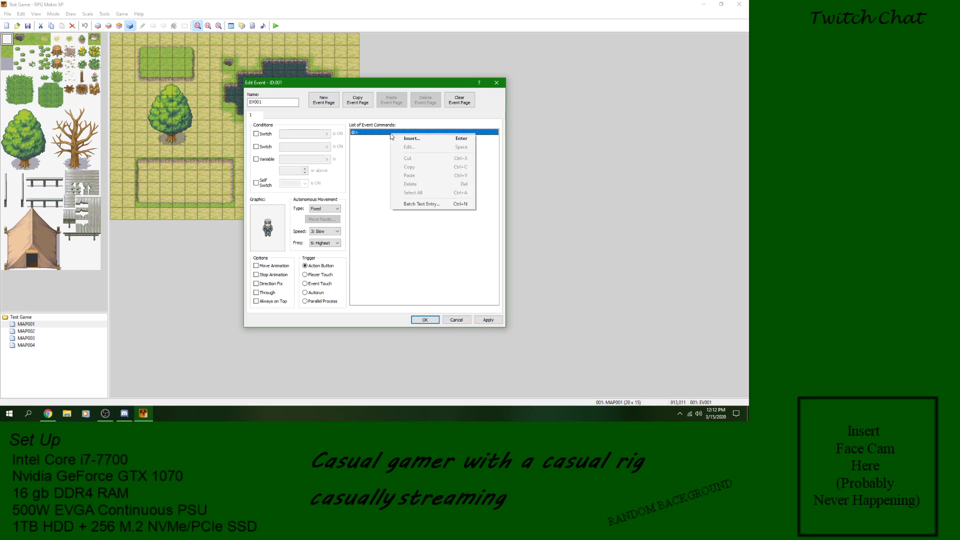
pyautogui.click(401, 138)
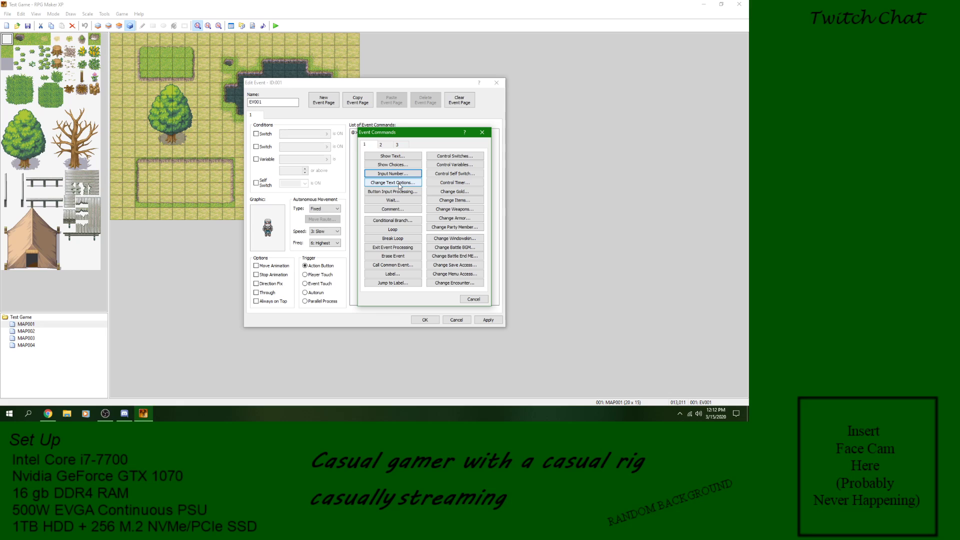
pyautogui.click(400, 183)
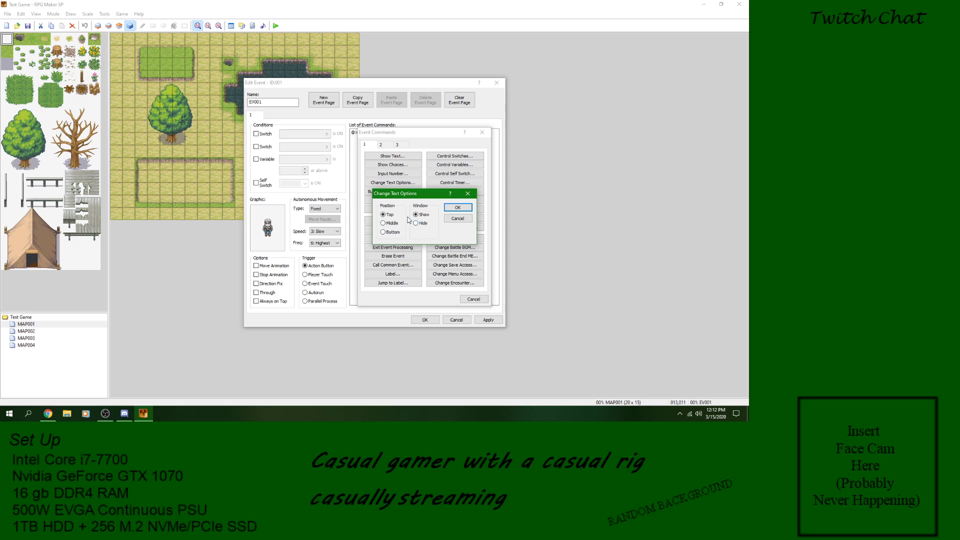
pyautogui.click(456, 218)
pyautogui.click(483, 132)
# Step: Add a Show Text command asking "Where would you like the text box to appear?" to the event
pyautogui.rightClick(399, 137)
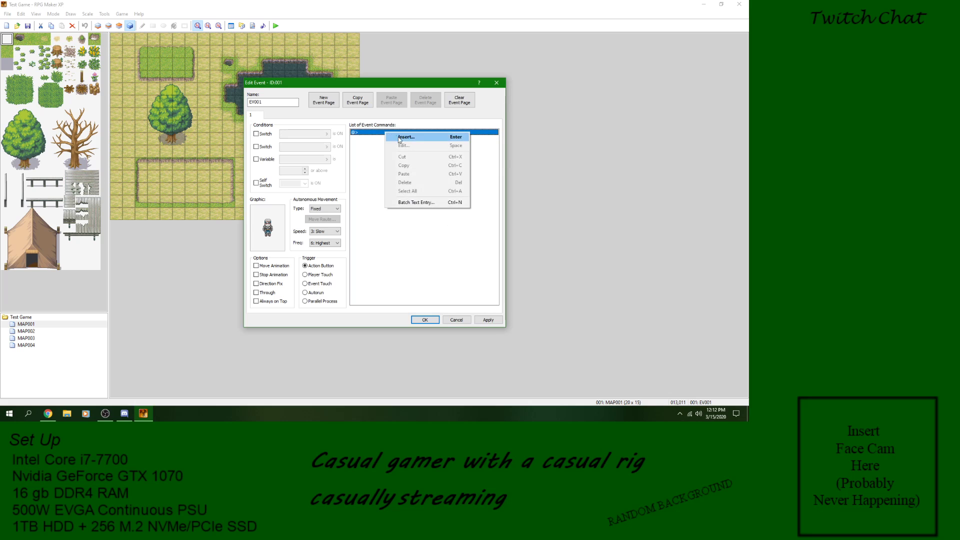
pyautogui.click(399, 138)
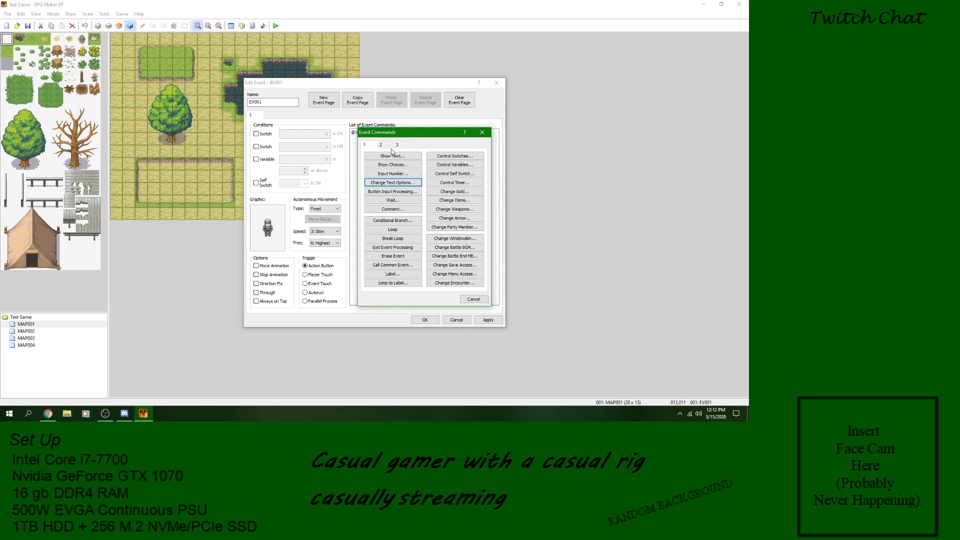
pyautogui.click(393, 155)
pyautogui.write('Wh')
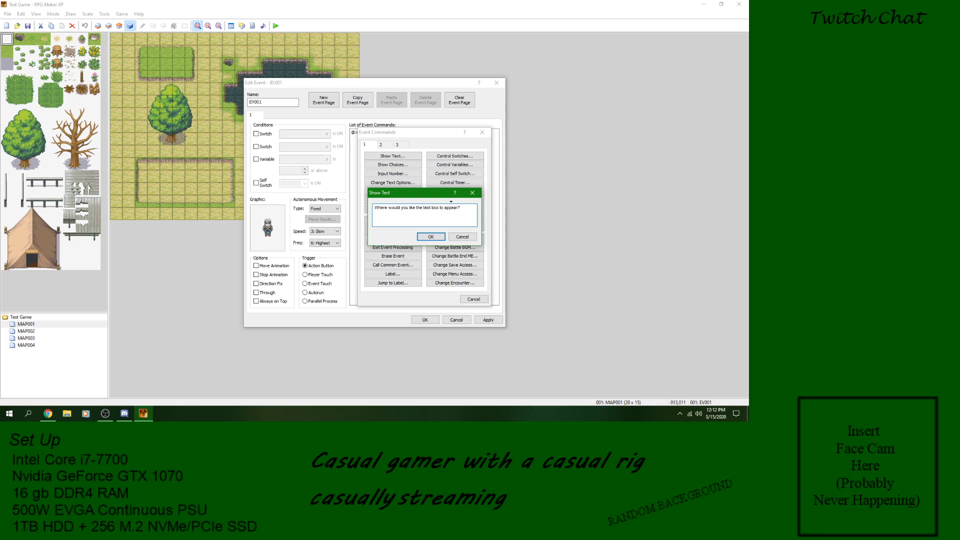
pyautogui.click(433, 237)
# Step: Add a Show Choices command below the question with Top as the first choice
pyautogui.rightClick(386, 144)
pyautogui.click(400, 145)
pyautogui.click(393, 164)
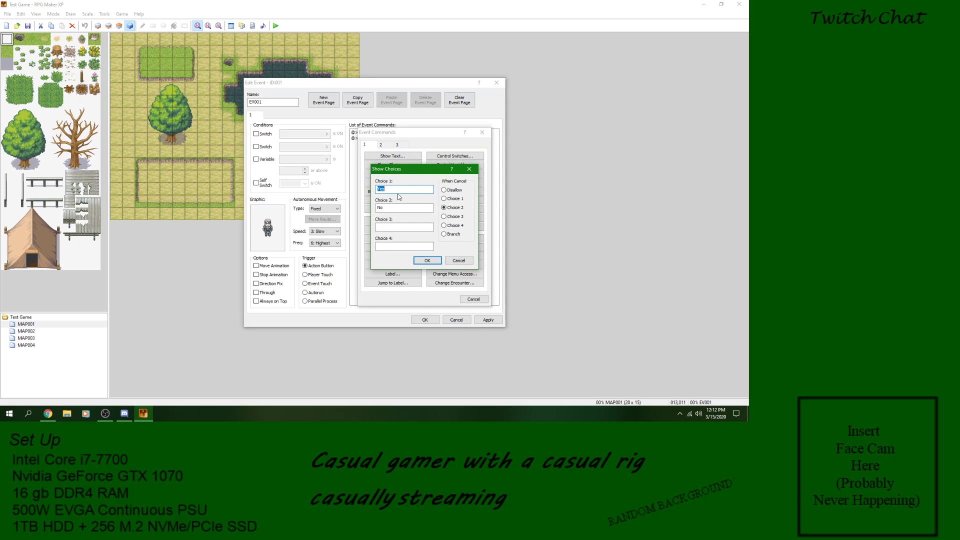
pyautogui.write('Top')
pyautogui.press('Return')
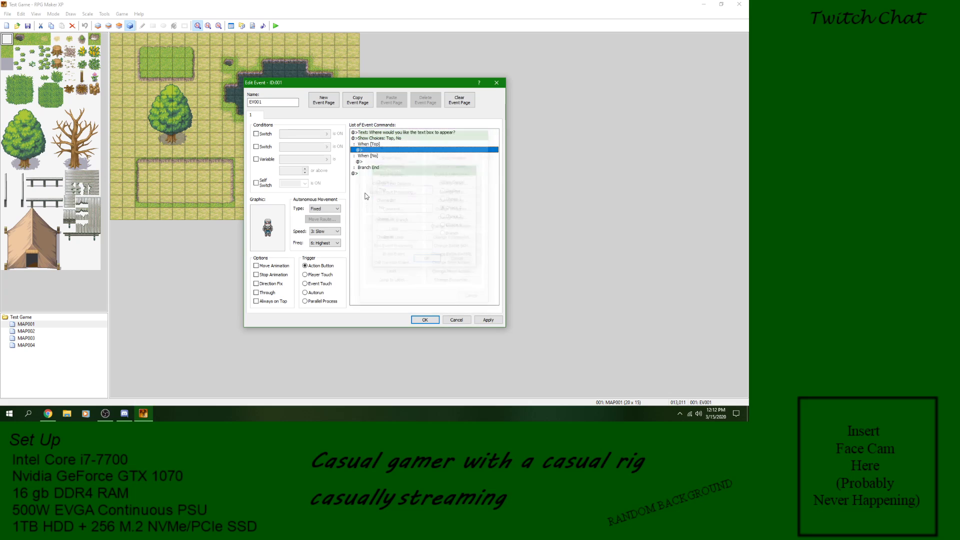
# Step: Edit the Show Choices command so that choice 2 reads Middle
pyautogui.rightClick(379, 144)
pyautogui.click(393, 152)
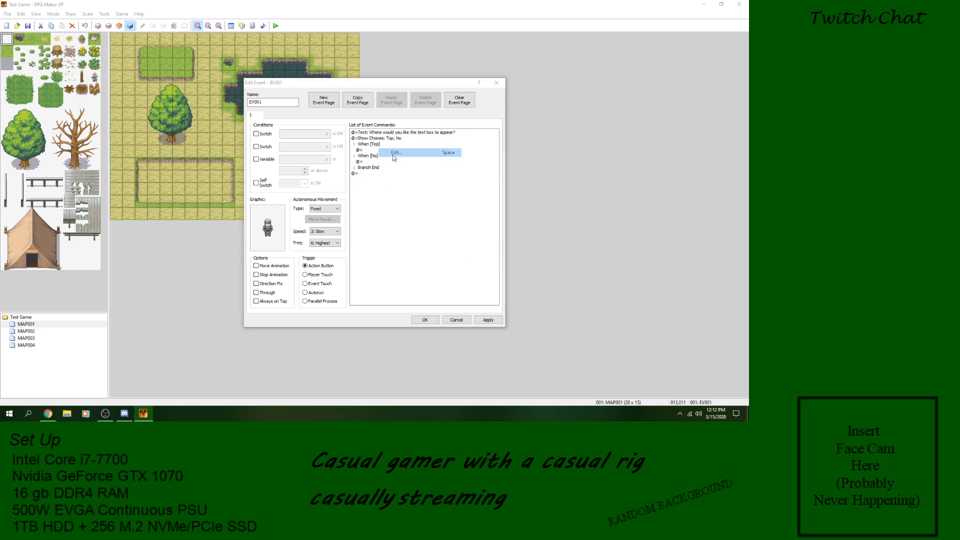
pyautogui.click(393, 210)
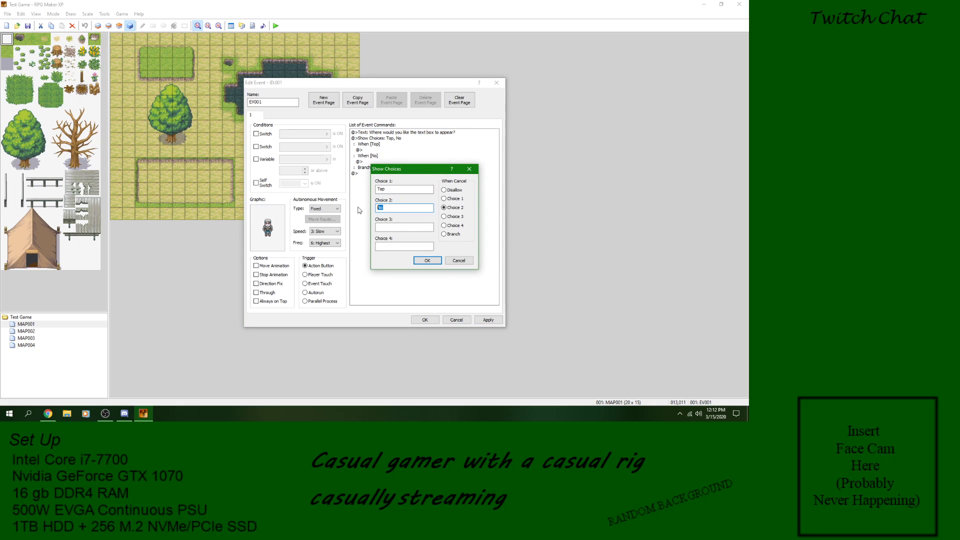
pyautogui.write('MIddle')
pyautogui.press('Return')
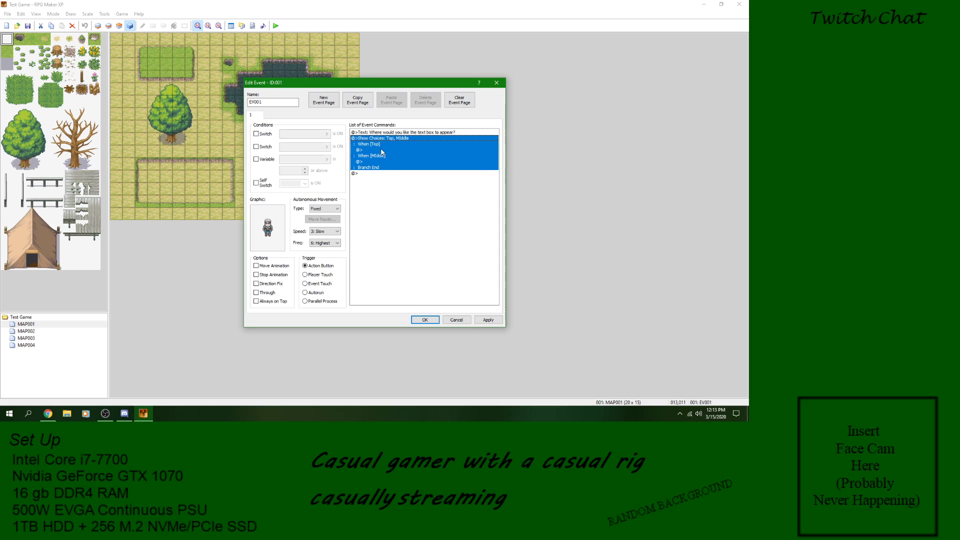
pyautogui.rightClick(388, 140)
pyautogui.click(405, 152)
pyautogui.click(382, 208)
pyautogui.press('BackSpace')
pyautogui.write('iddle')
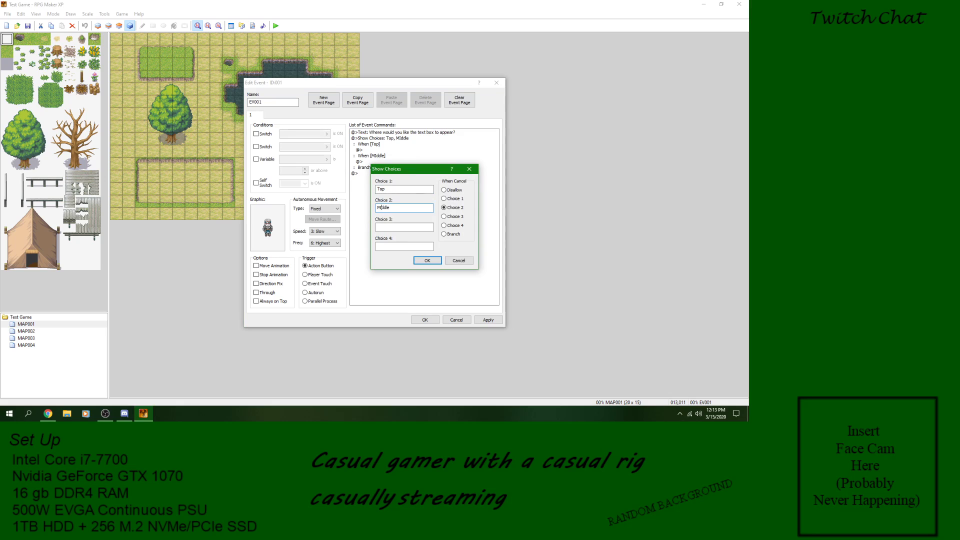
# Step: Set choice 3 to Bottom and choice 4 to Cancel in the same Show Choices command
pyautogui.click(410, 229)
pyautogui.write('Bottom')
pyautogui.click(408, 245)
pyautogui.write('Cancel')
pyautogui.click(428, 261)
# Step: Add a Change Text Options command under the Top choice with position Top and the window shown
pyautogui.click(376, 150)
pyautogui.rightClick(376, 150)
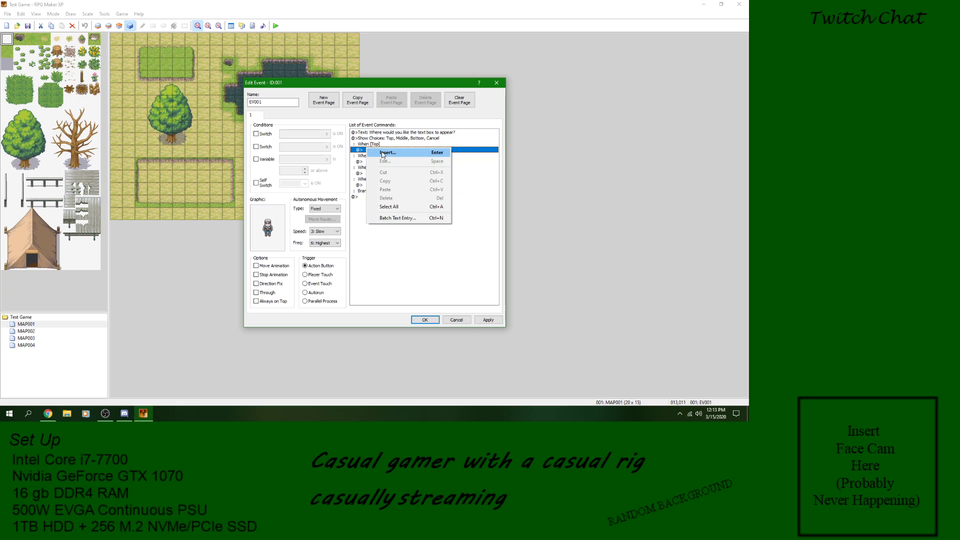
pyautogui.click(391, 156)
pyautogui.click(403, 183)
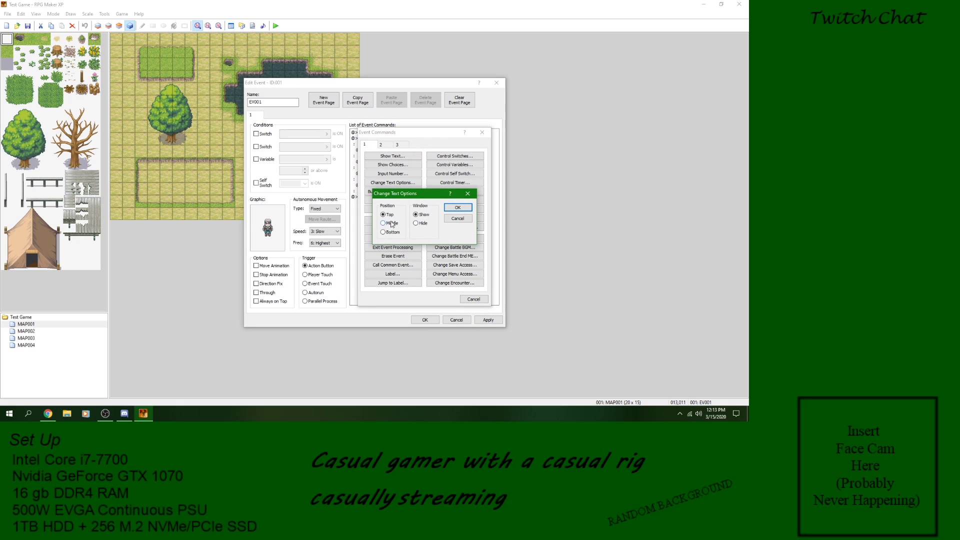
pyautogui.click(459, 207)
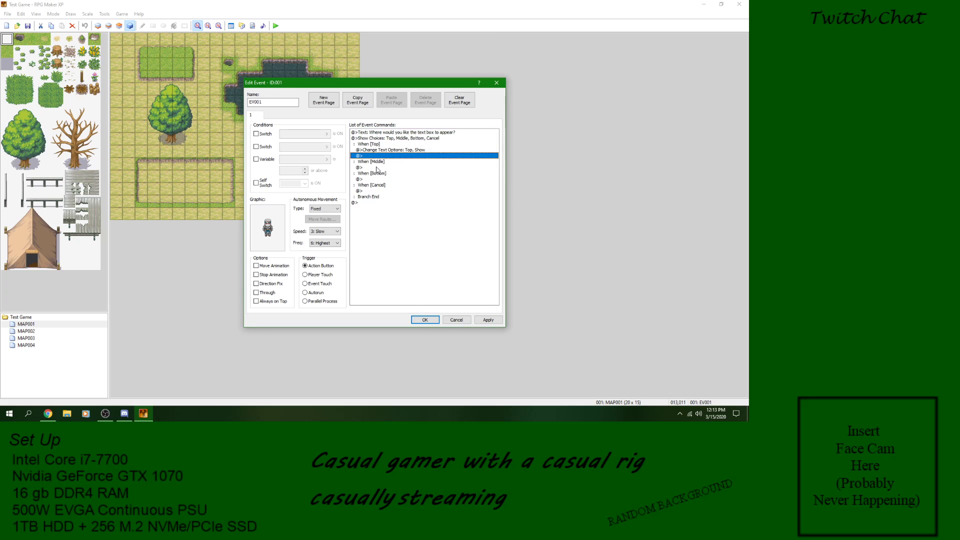
# Step: Add a Change Text Options command under the Middle choice with position Middle and the window shown
pyautogui.rightClick(377, 170)
pyautogui.click(395, 171)
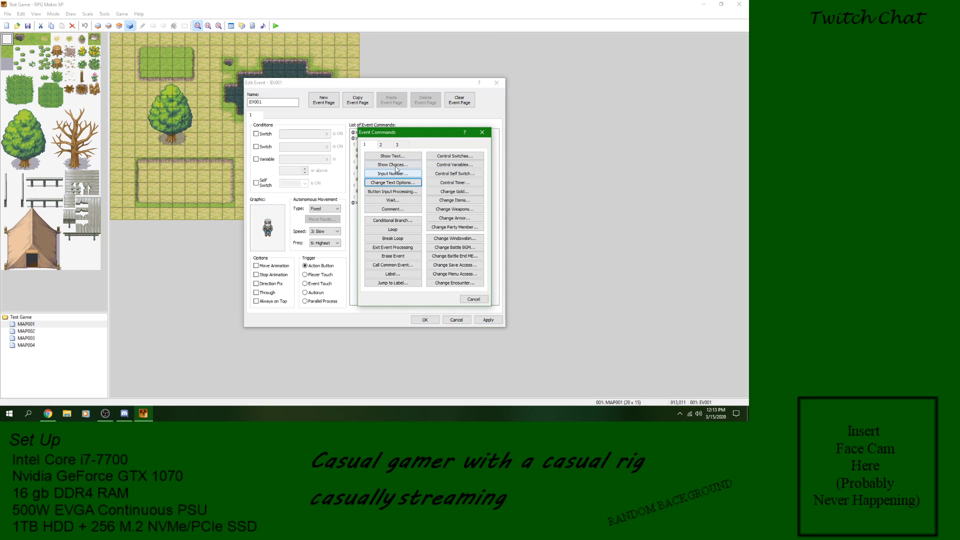
pyautogui.click(393, 183)
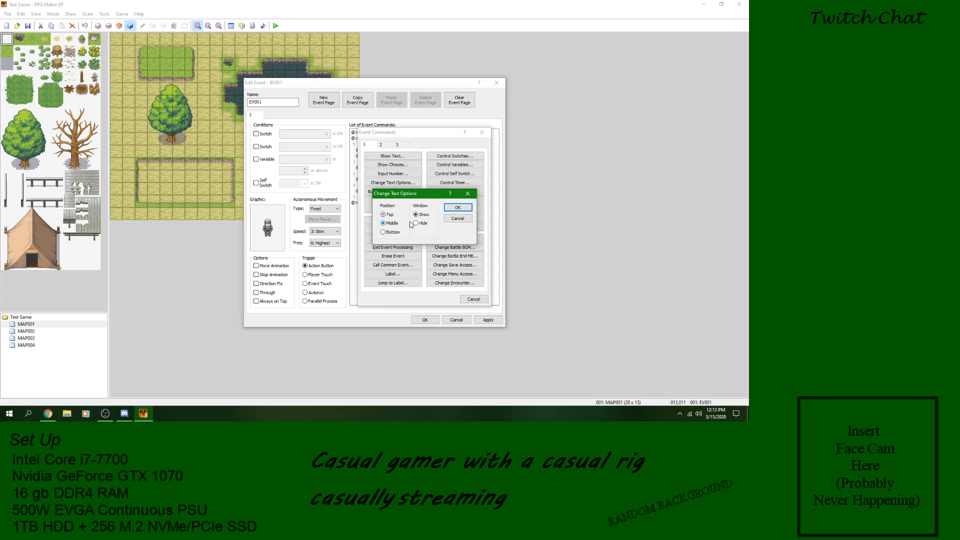
pyautogui.click(458, 207)
# Step: Add a Change Text Options command under the Bottom choice with position Bottom and the window shown, and save the event
pyautogui.rightClick(373, 185)
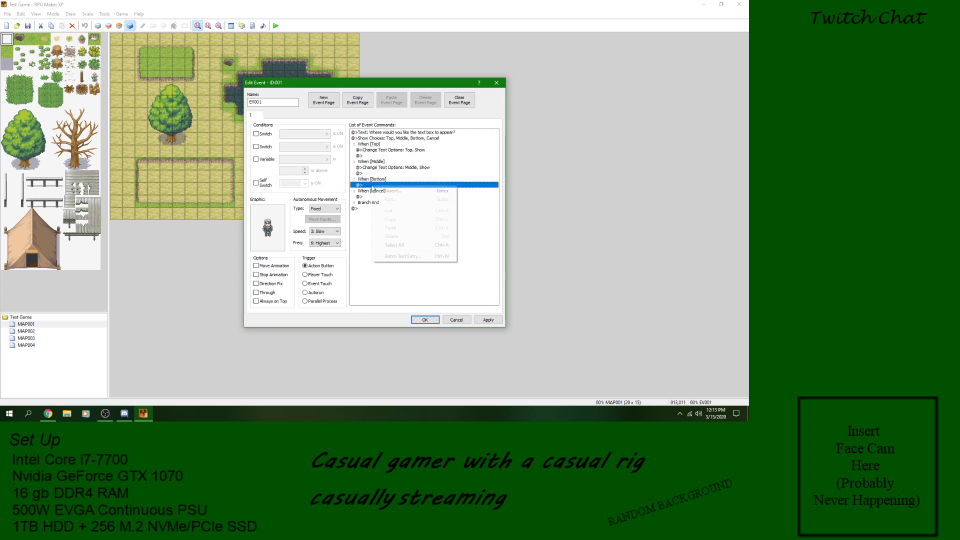
pyautogui.click(393, 191)
pyautogui.click(393, 183)
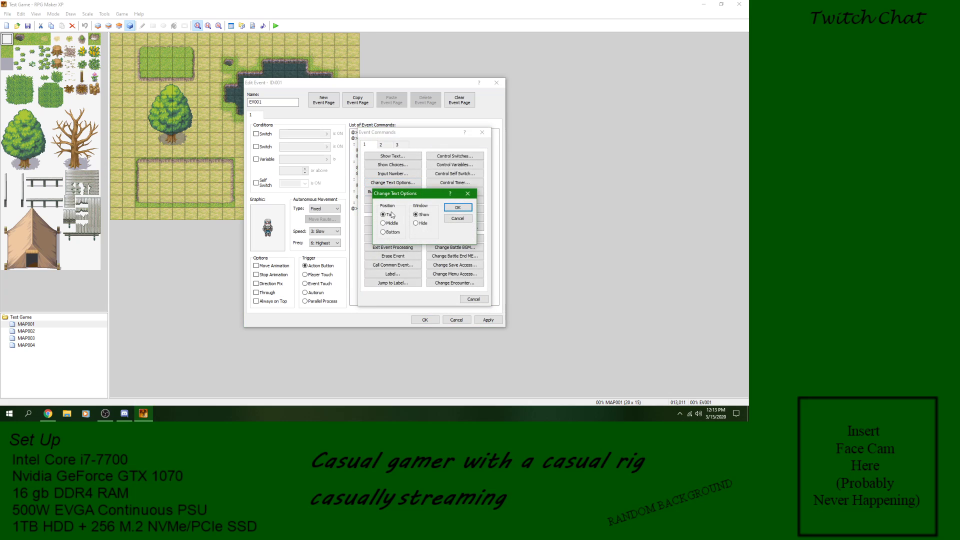
pyautogui.click(391, 233)
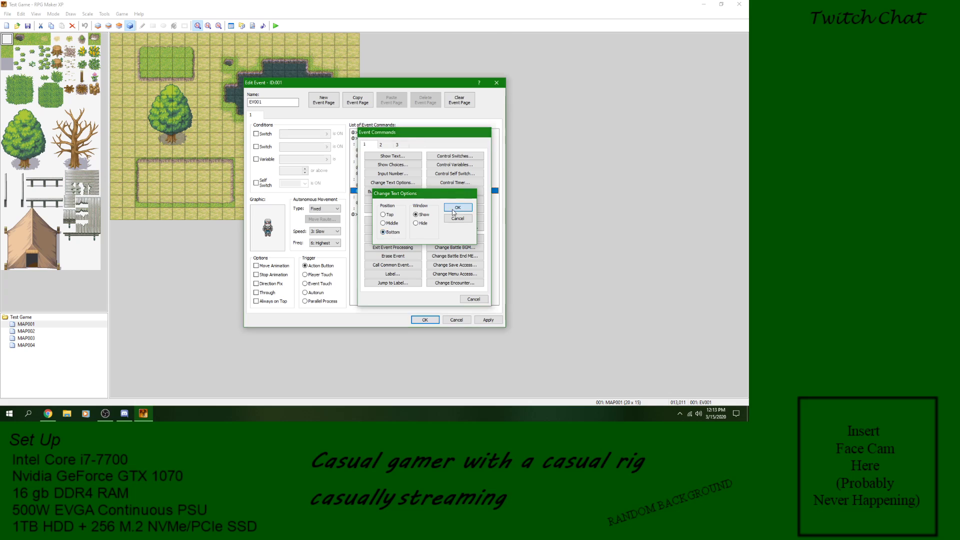
pyautogui.click(457, 208)
pyautogui.click(488, 320)
pyautogui.click(425, 320)
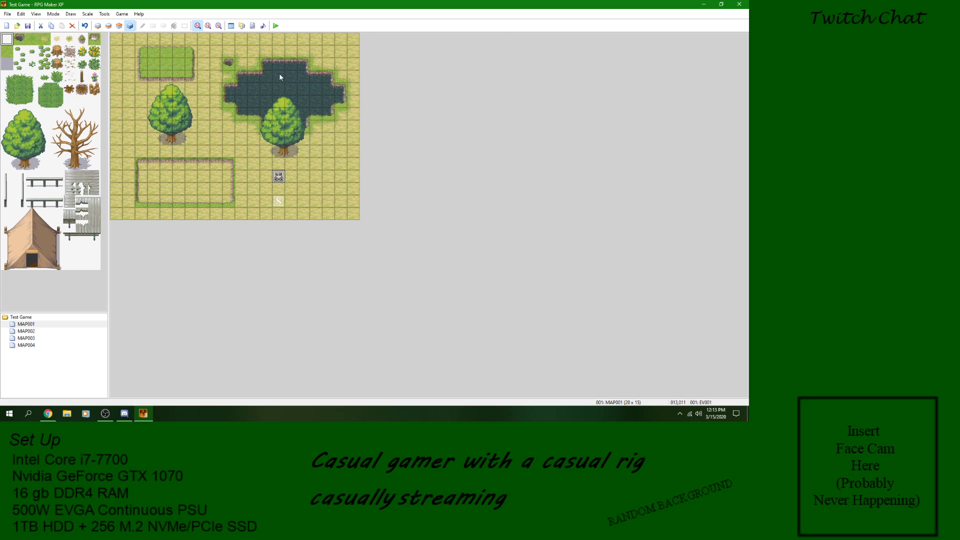
# Step: Save the project, start a playtest and try the Bottom choice in the character's text box question
pyautogui.click(276, 26)
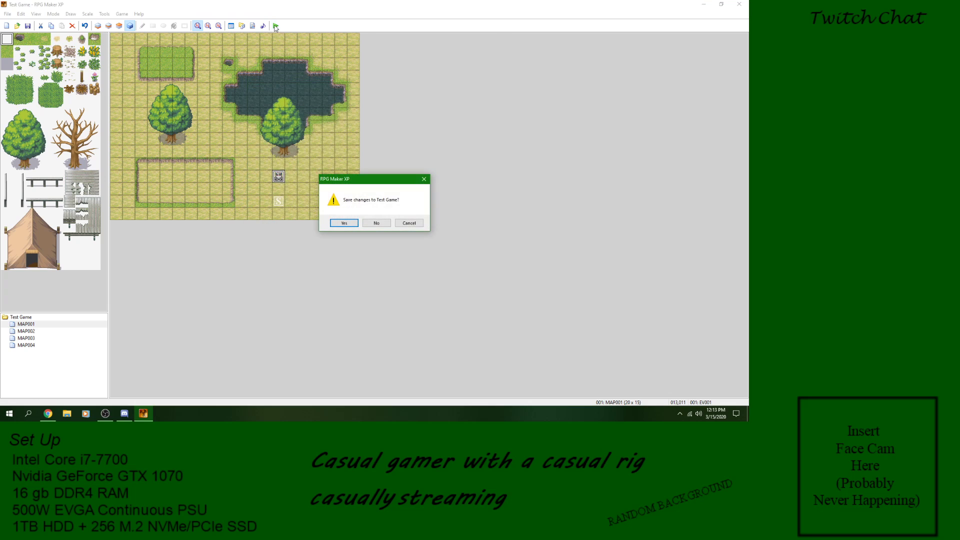
pyautogui.click(345, 224)
pyautogui.press('Return')
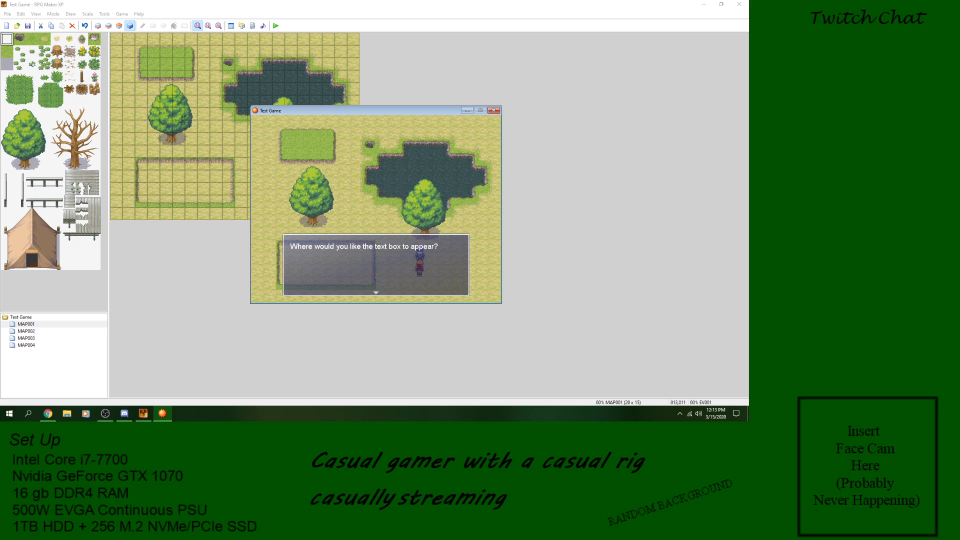
pyautogui.press('Return')
pyautogui.press('Down')
pyautogui.press('Down')
pyautogui.press('Return')
pyautogui.press('Return')
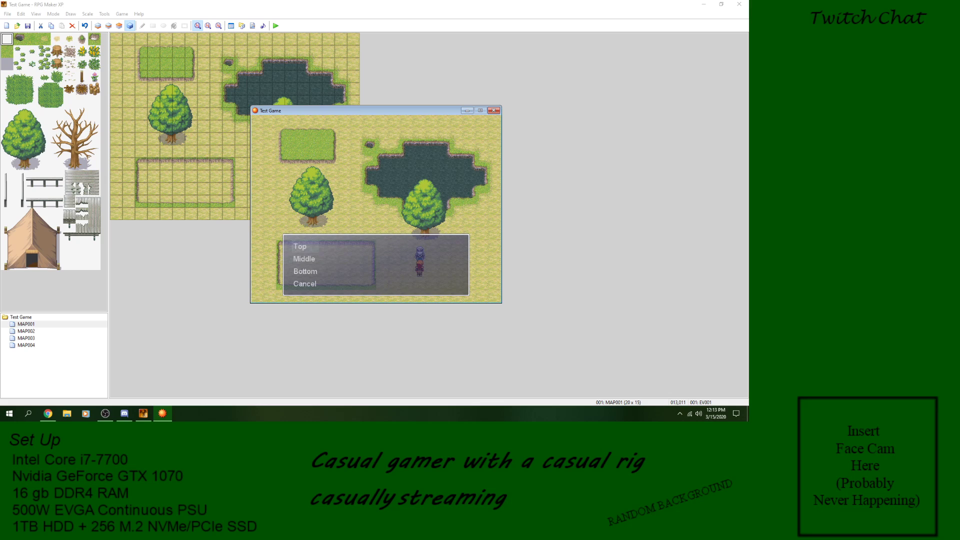
pyautogui.press('Return')
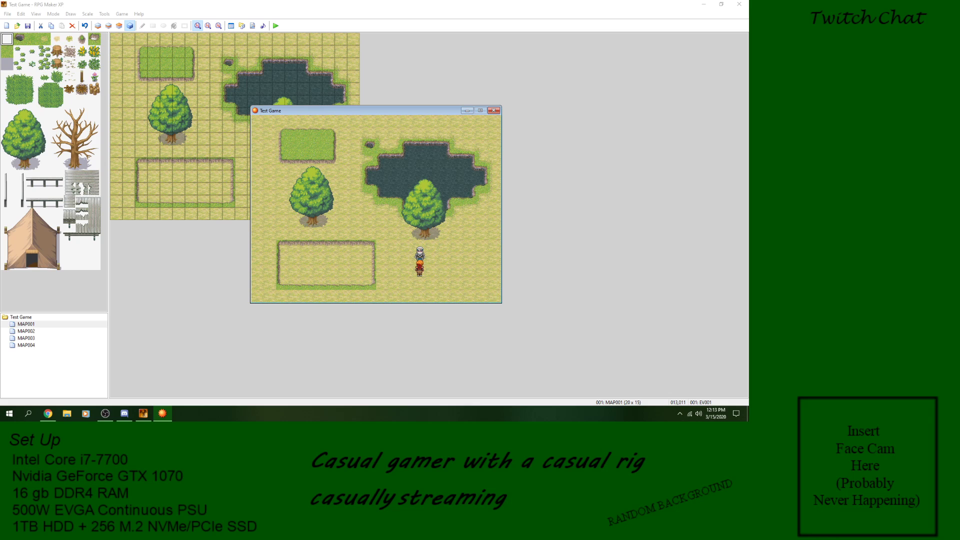
# Step: Talk to the character in the playtest, choosing Middle and next Bottom for the text box position
pyautogui.press('Return')
pyautogui.press('Down')
pyautogui.press('Return')
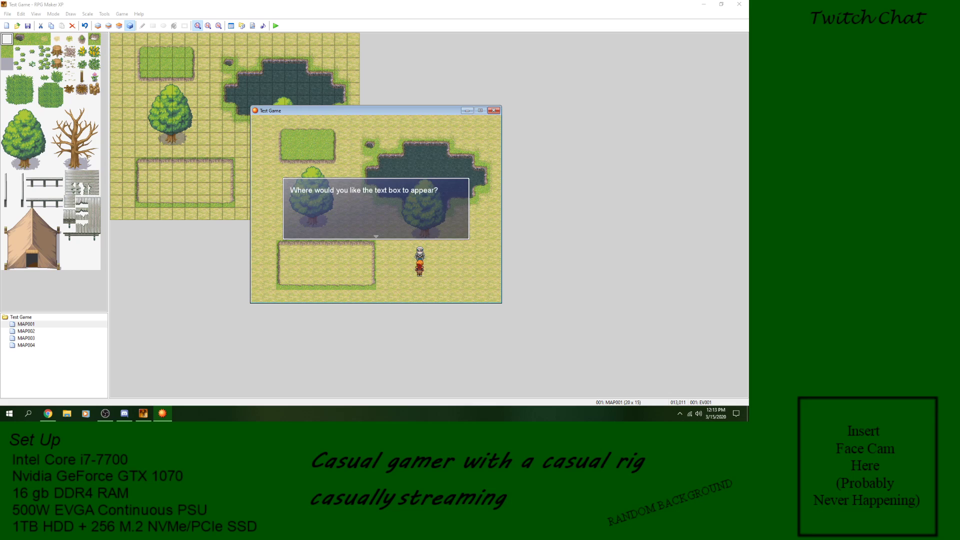
pyautogui.press('Return')
pyautogui.press('Down')
pyautogui.press('Down')
pyautogui.press('Return')
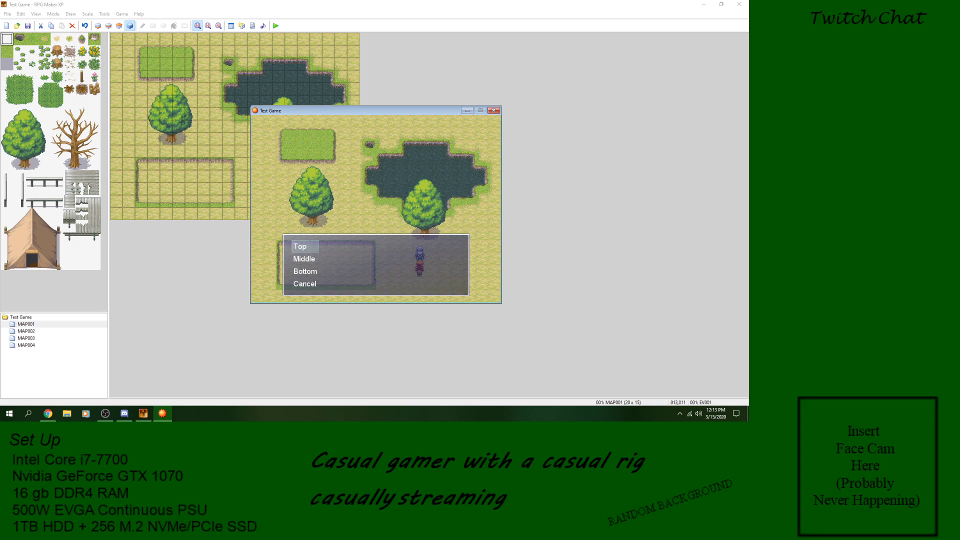
# Step: Repeat the character's question in the playtest to switch the text box between the Middle and Bottom positions
pyautogui.press('Down')
pyautogui.press('Return')
pyautogui.press('Return')
pyautogui.press('Down')
pyautogui.press('Down')
pyautogui.press('Return')
pyautogui.press('Return')
pyautogui.press('Return')
# Step: Choose Top for the text box position, talk to the character again and answer Cancel
pyautogui.press('Return')
pyautogui.press('Down')
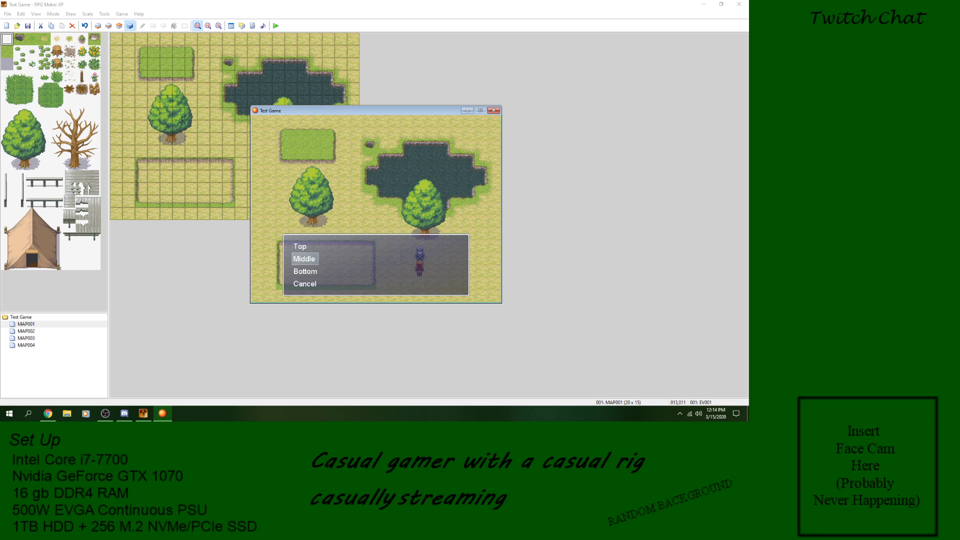
pyautogui.press('Up')
pyautogui.press('Return')
pyautogui.press('Return')
pyautogui.press('Return')
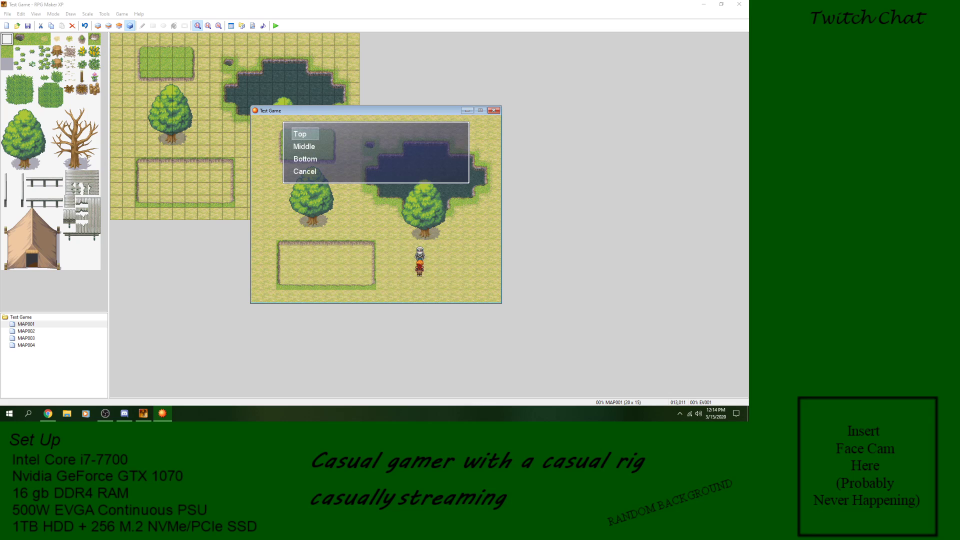
pyautogui.press('Up')
pyautogui.press('Return')
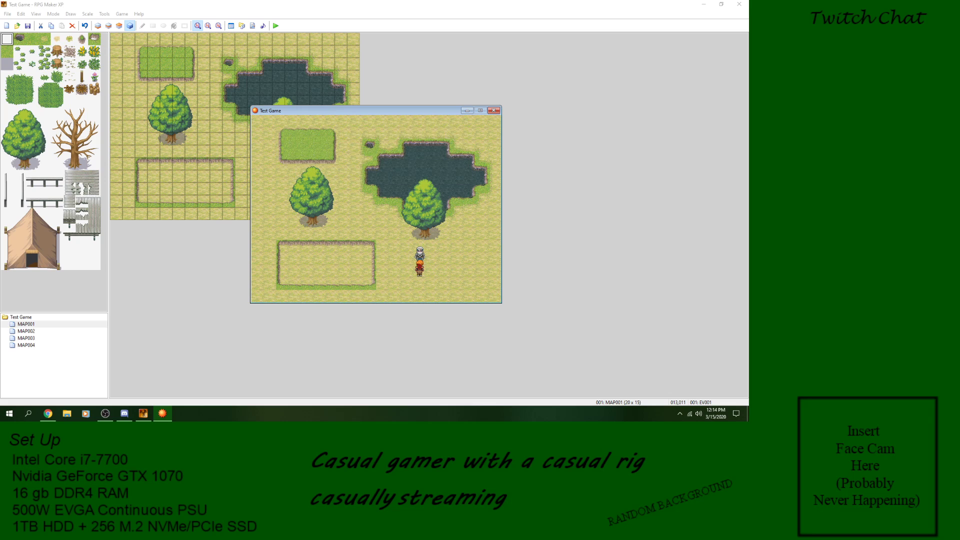
# Step: Close the playtest and open the MAP001 character's event for editing
pyautogui.click(493, 111)
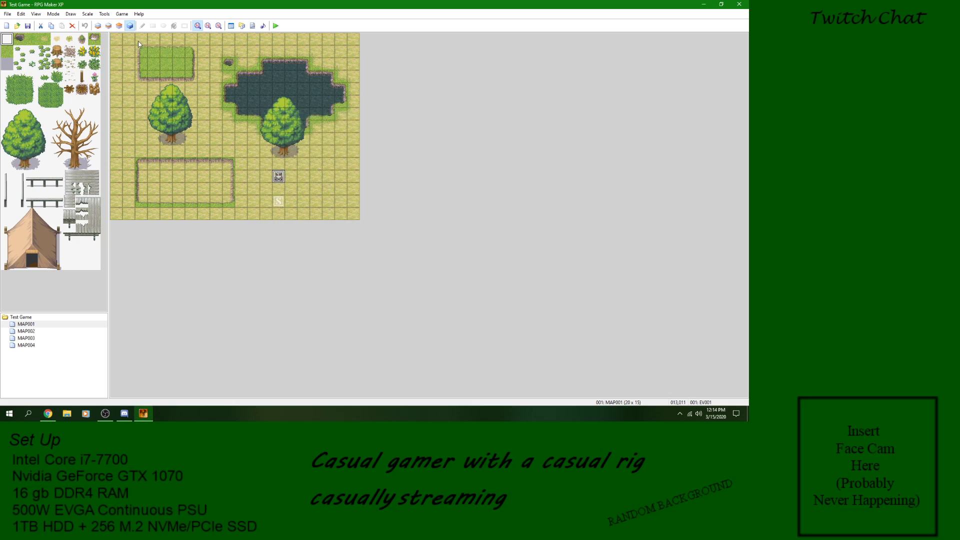
pyautogui.doubleClick(278, 177)
pyautogui.click(383, 139)
pyautogui.rightClick(383, 140)
pyautogui.click(398, 144)
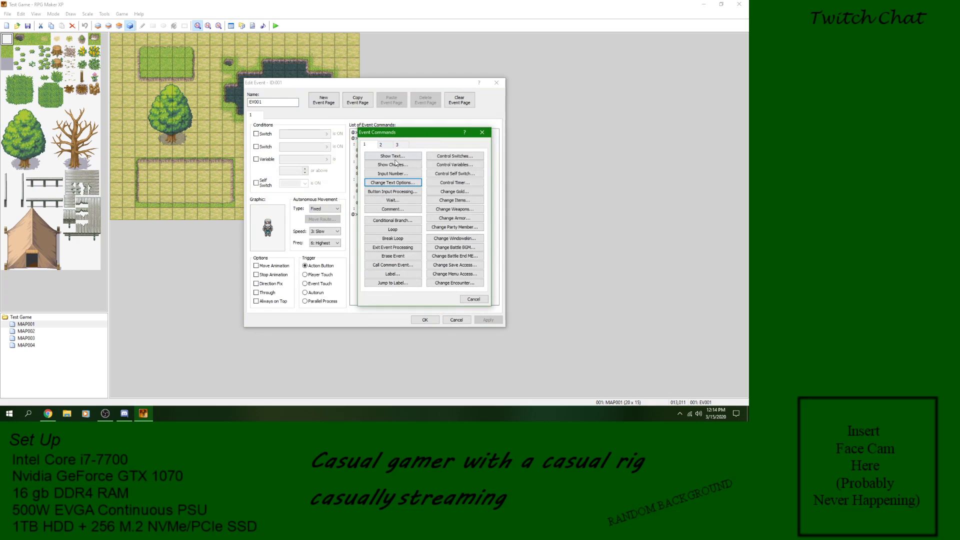
pyautogui.click(474, 299)
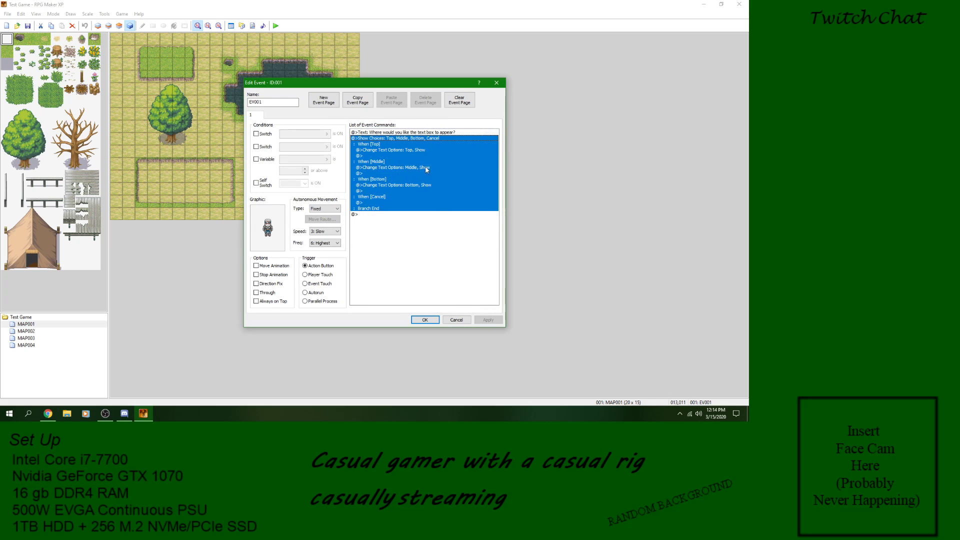
# Step: Change the event's Show Text message to "Would you like to see the text box?"
pyautogui.click(404, 133)
pyautogui.rightClick(403, 133)
pyautogui.click(418, 148)
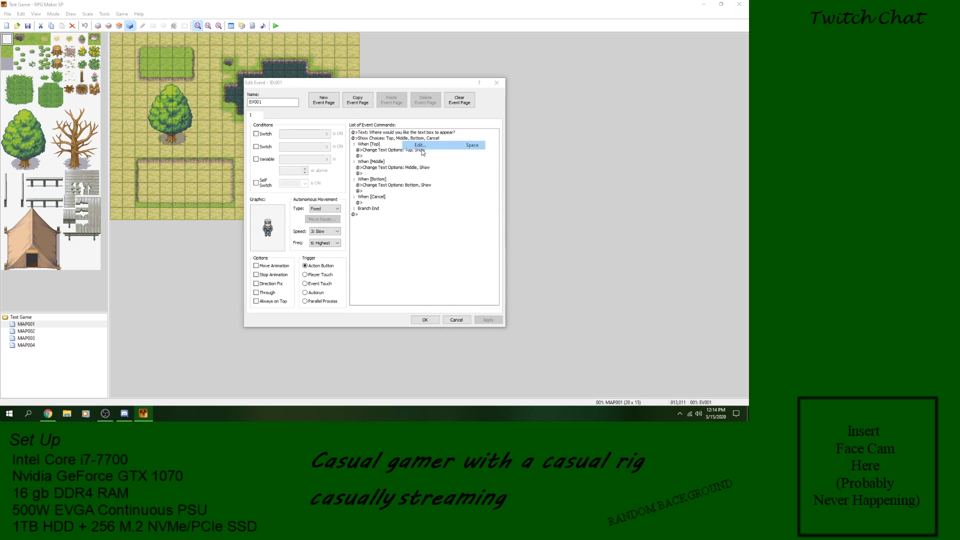
pyautogui.moveTo(463, 210); pyautogui.dragTo(336, 201)
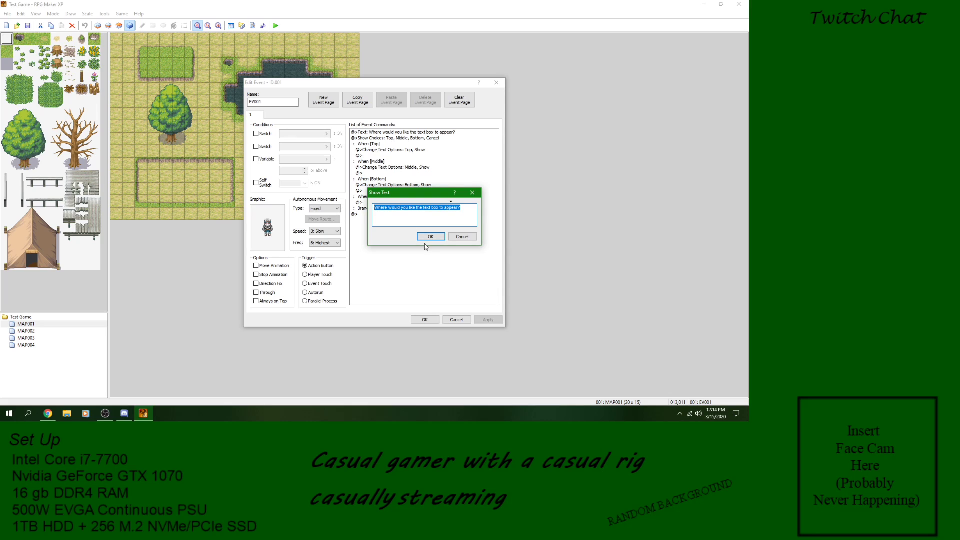
pyautogui.write('W')
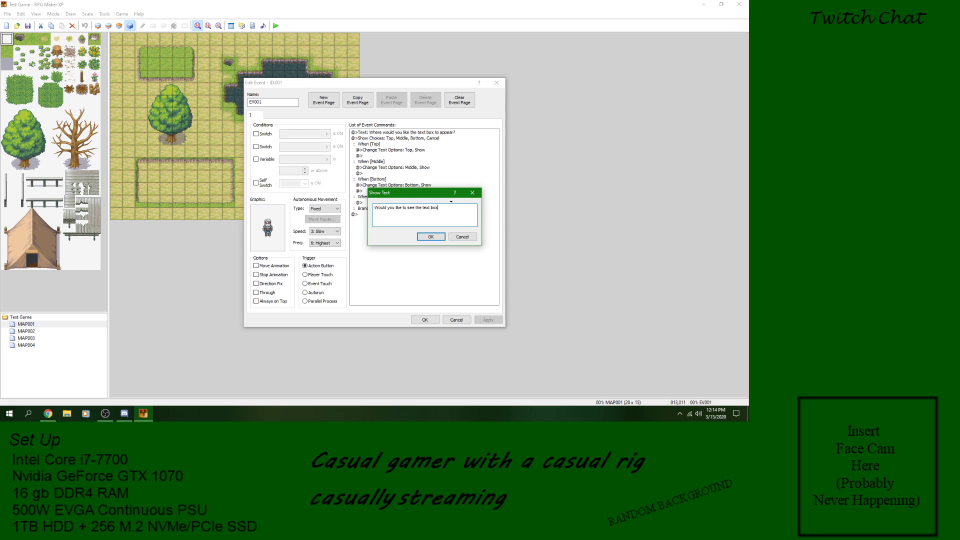
pyautogui.click(430, 236)
# Step: Edit the Show Choices command, clearing choice 4 and setting choice 3 to Cancel
pyautogui.click(406, 138)
pyautogui.rightClick(406, 139)
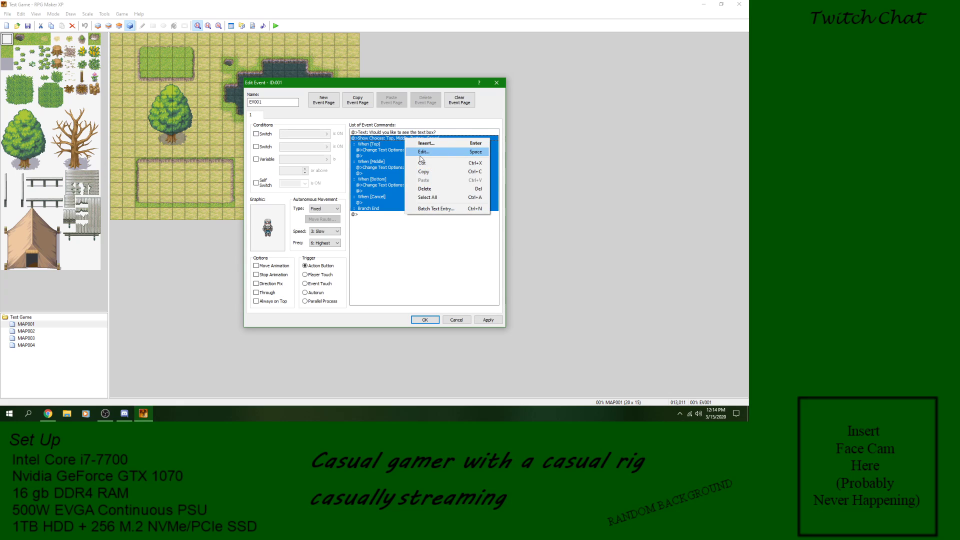
pyautogui.click(422, 152)
pyautogui.moveTo(433, 227); pyautogui.dragTo(367, 227)
pyautogui.press('BackSpace')
pyautogui.moveTo(423, 246); pyautogui.dragTo(376, 246)
pyautogui.press('BackSpace')
pyautogui.click(404, 228)
pyautogui.write('Ca')
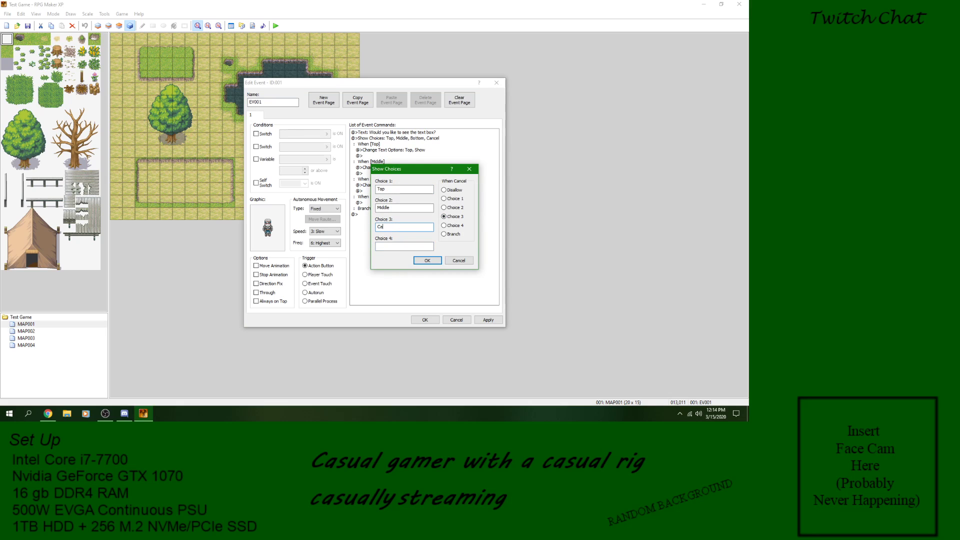
pyautogui.write('ncel')
# Step: Set choice 1 to Yes and choice 2 to No in the Show Choices command, and clear choice 3
pyautogui.hotkey('shift', 'Tab')
pyautogui.hotkey('shift', 'Tab')
pyautogui.write('Y')
pyautogui.doubleClick(411, 208)
pyautogui.write('NO')
pyautogui.write('o')
pyautogui.click(455, 208)
pyautogui.doubleClick(408, 226)
pyautogui.press('BackSpace')
pyautogui.click(427, 261)
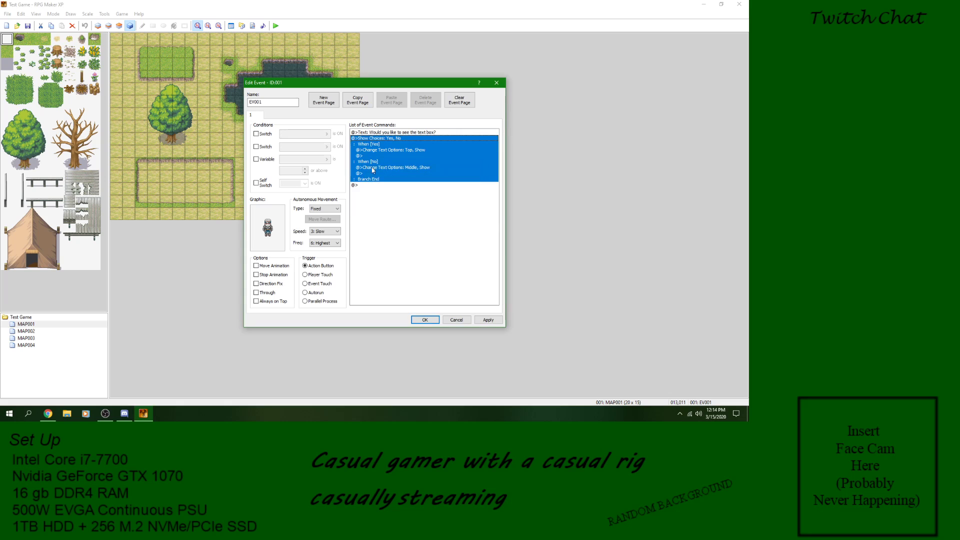
pyautogui.rightClick(374, 168)
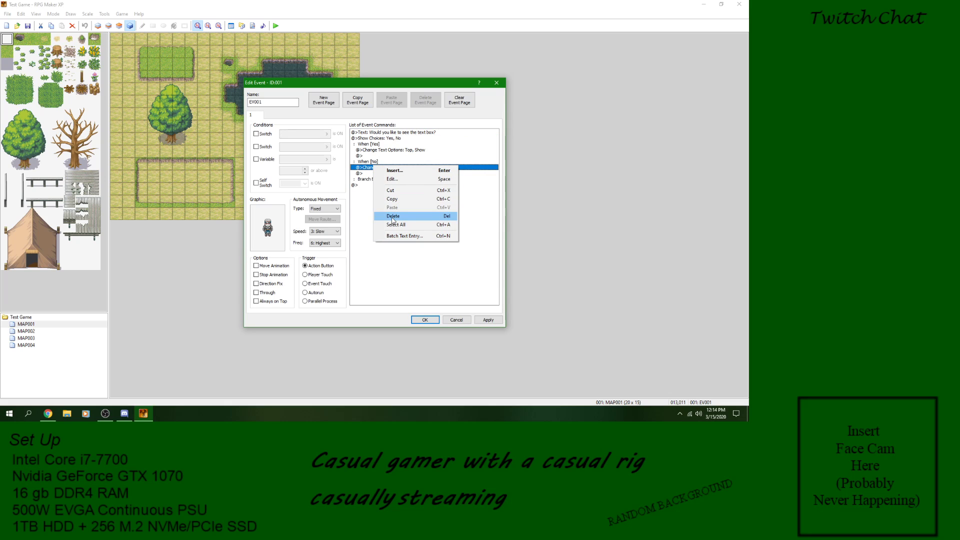
pyautogui.rightClick(366, 163)
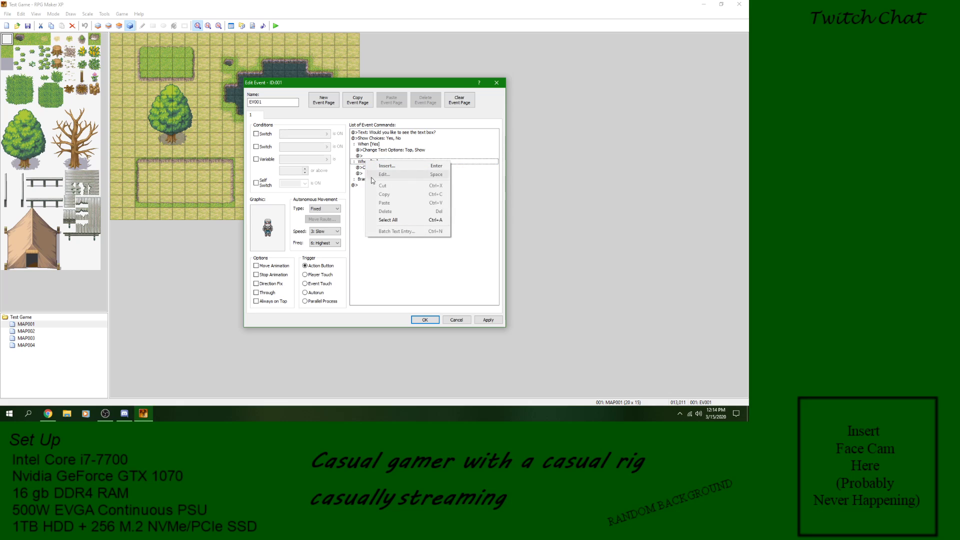
pyautogui.click(365, 169)
pyautogui.click(372, 168)
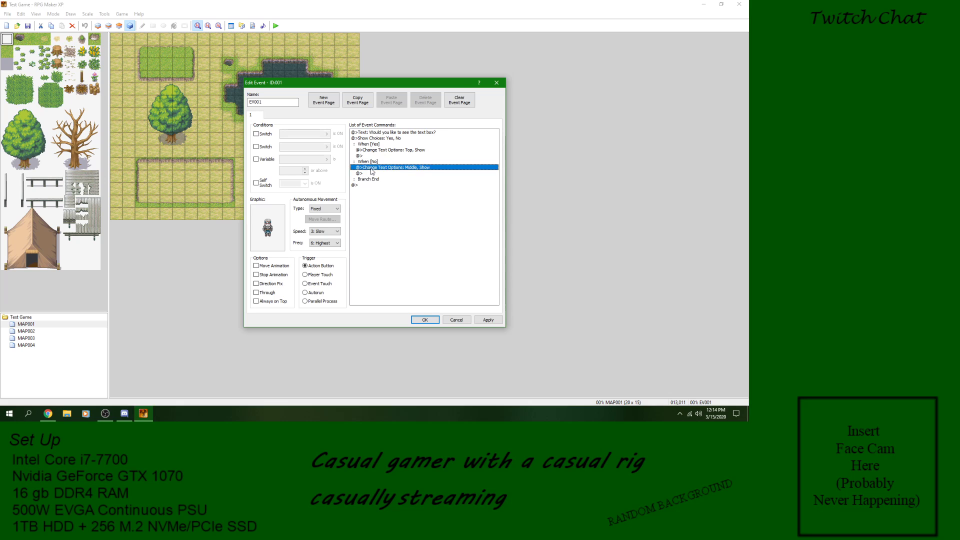
# Step: Edit the Show Choices command so that choice 3 reads Cancel, with When Cancel set to Choice 3
pyautogui.click(376, 138)
pyautogui.rightClick(376, 138)
pyautogui.click(402, 151)
pyautogui.click(444, 217)
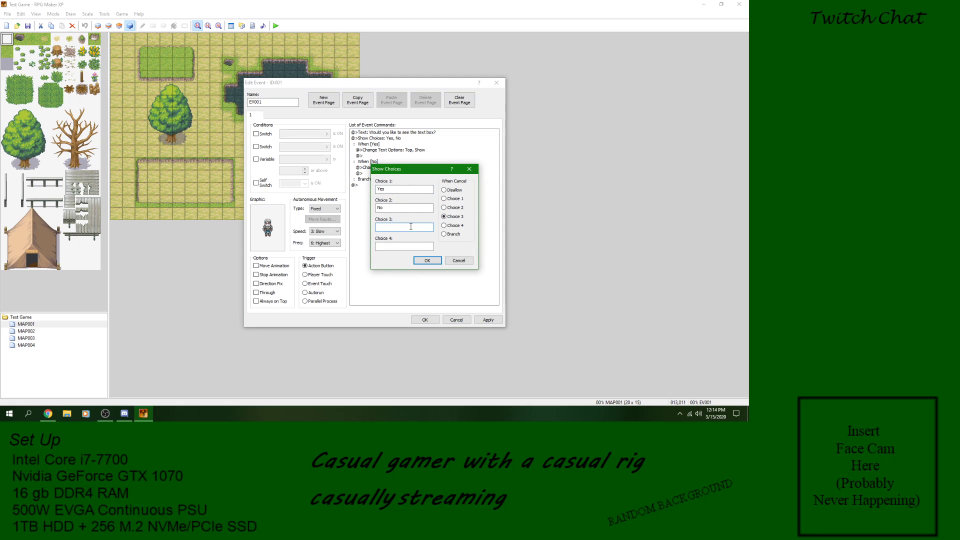
pyautogui.write('Cancel')
pyautogui.click(428, 261)
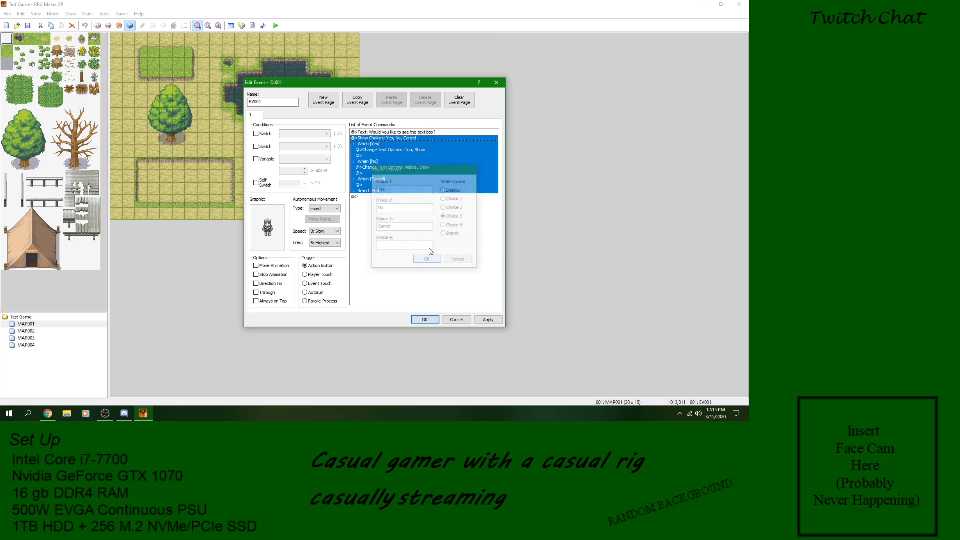
# Step: Change the position to Bottom in the Change Text Options command under the Yes choice
pyautogui.click(372, 145)
pyautogui.click(388, 133)
pyautogui.click(389, 138)
pyautogui.rightClick(387, 152)
pyautogui.click(406, 167)
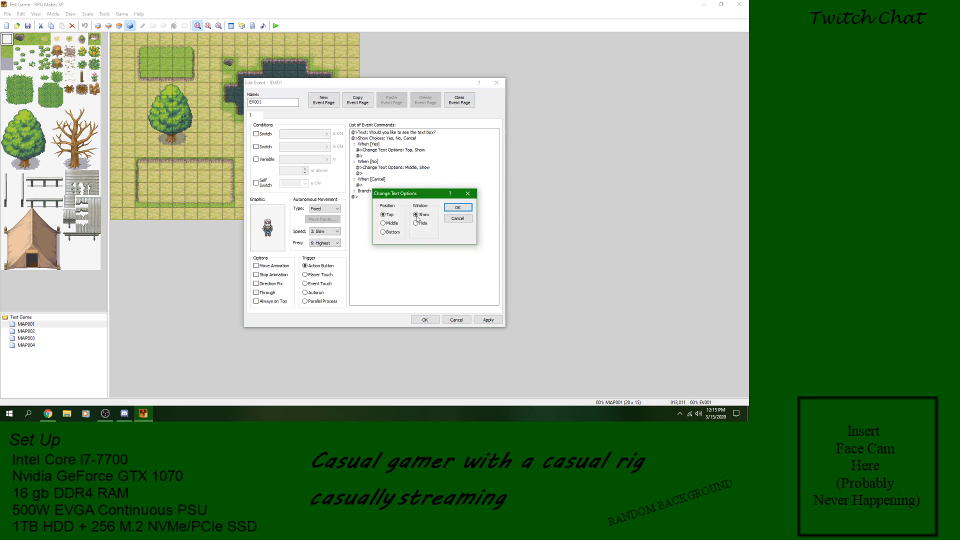
pyautogui.click(392, 233)
pyautogui.click(458, 207)
# Step: Add a Change Text Options command under the No choice with position Bottom and the window hidden, and save the event
pyautogui.click(380, 168)
pyautogui.click(370, 179)
pyautogui.click(373, 173)
pyautogui.rightClick(373, 174)
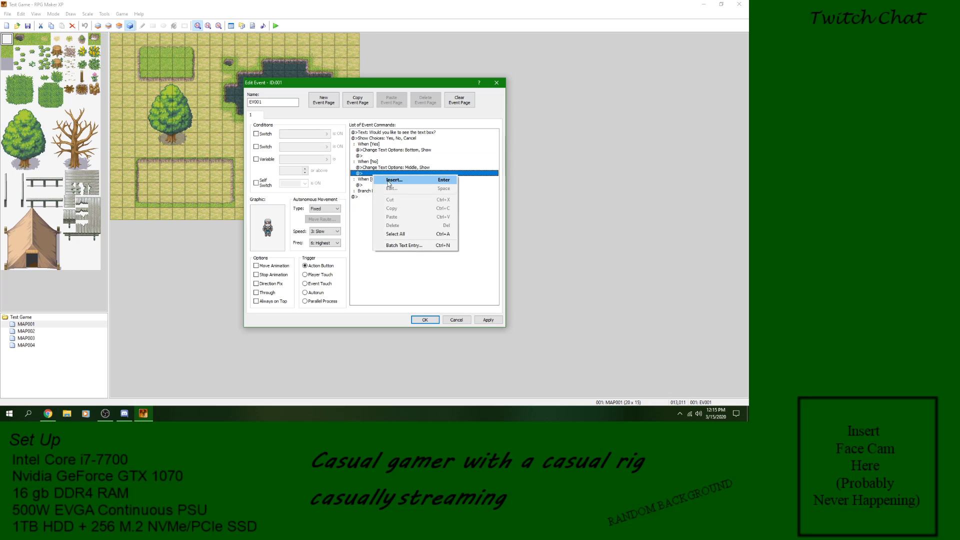
pyautogui.click(387, 180)
pyautogui.click(393, 183)
pyautogui.click(393, 232)
pyautogui.click(416, 224)
pyautogui.click(457, 207)
pyautogui.click(382, 191)
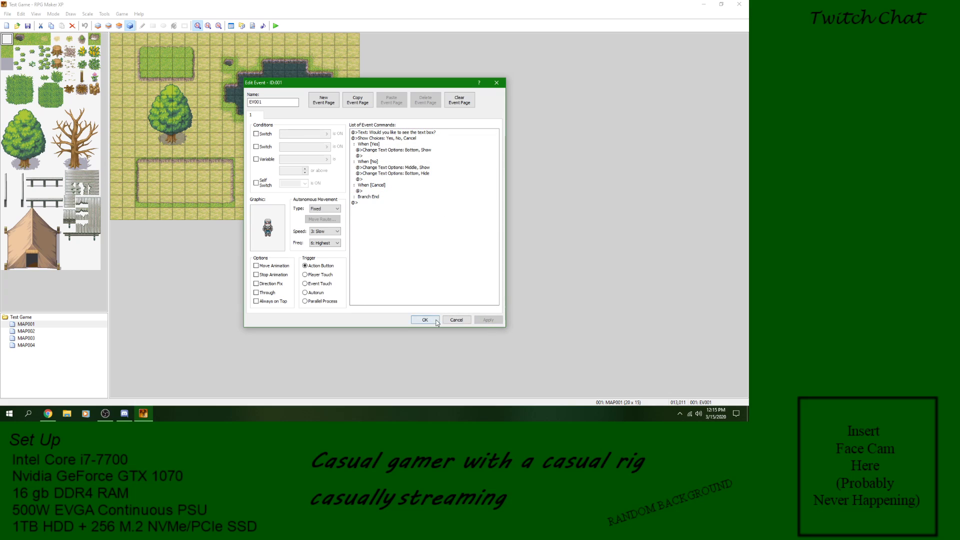
pyautogui.click(437, 320)
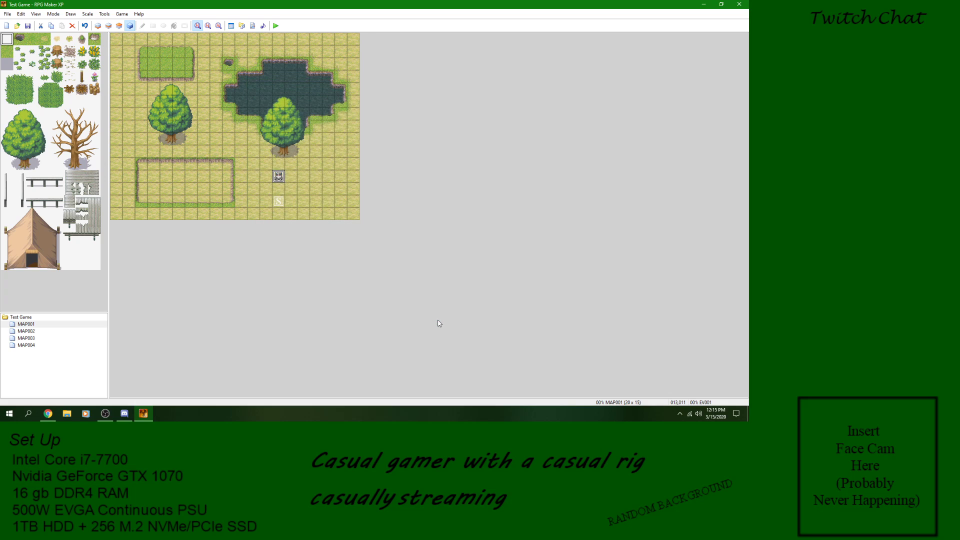
# Step: Save the project, start a playtest and try the Yes and No choices in the character's text box question
pyautogui.click(276, 26)
pyautogui.click(344, 223)
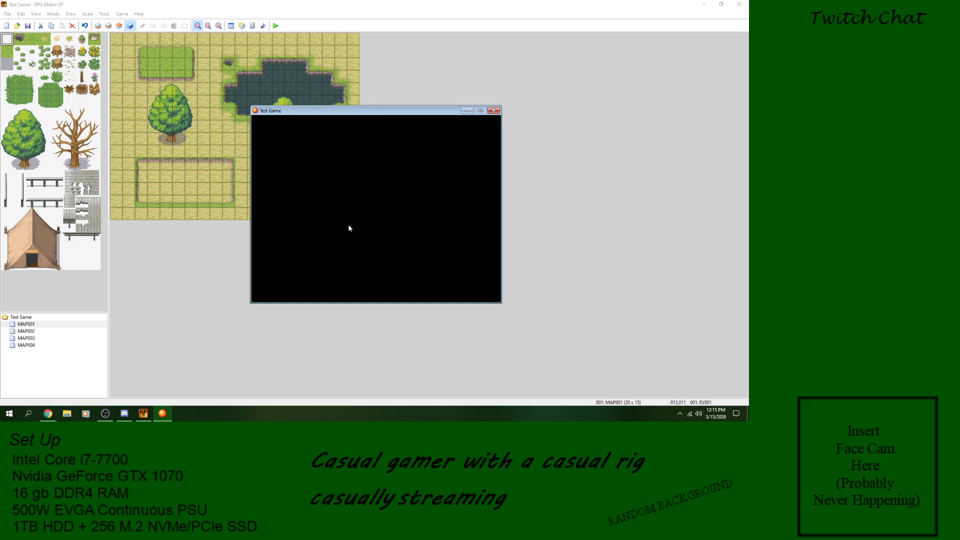
pyautogui.press('Return')
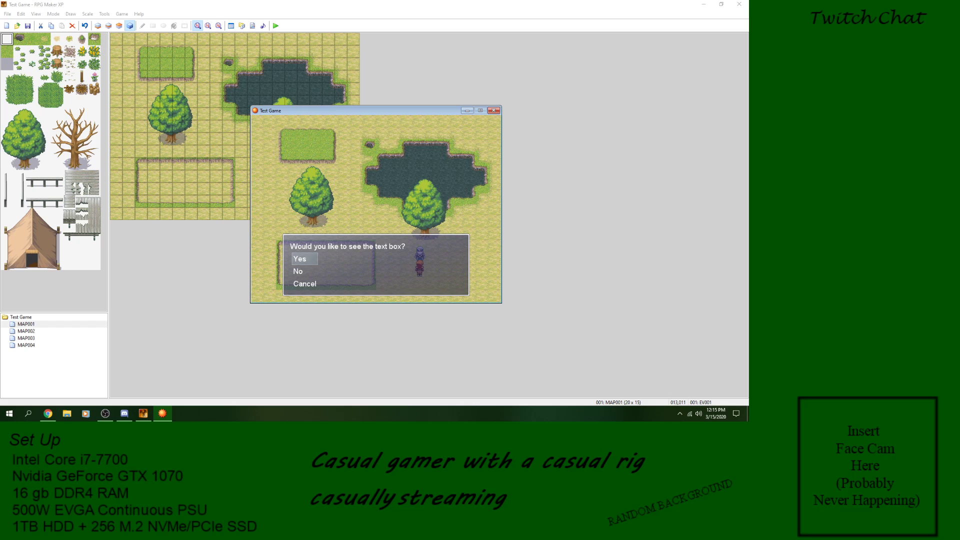
pyautogui.press('Return')
pyautogui.press('Return')
pyautogui.press('Down')
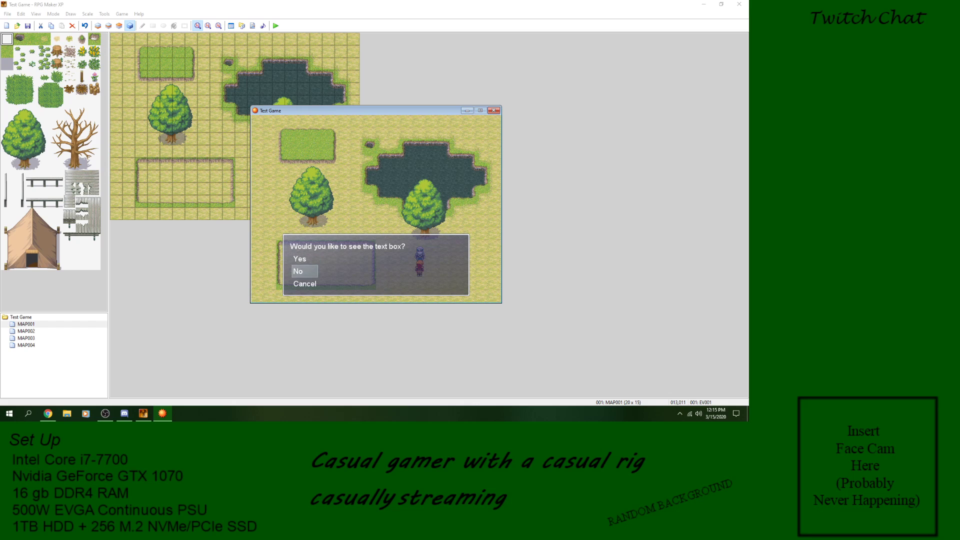
pyautogui.press('Return')
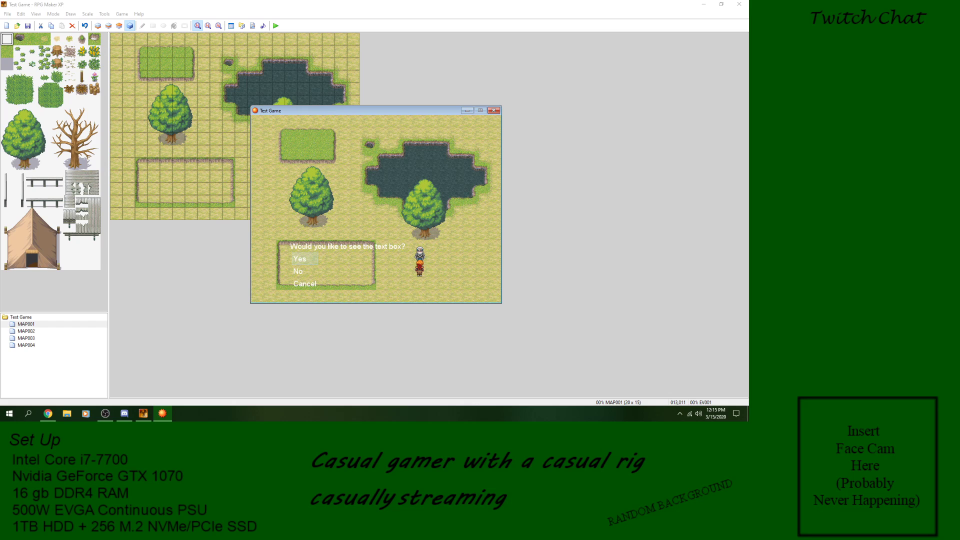
# Step: Try the Cancel choice in the character's text box question and end the playtest
pyautogui.press('Return')
pyautogui.press('Return')
pyautogui.press('Return')
pyautogui.press('Down')
pyautogui.press('Down')
pyautogui.press('Return')
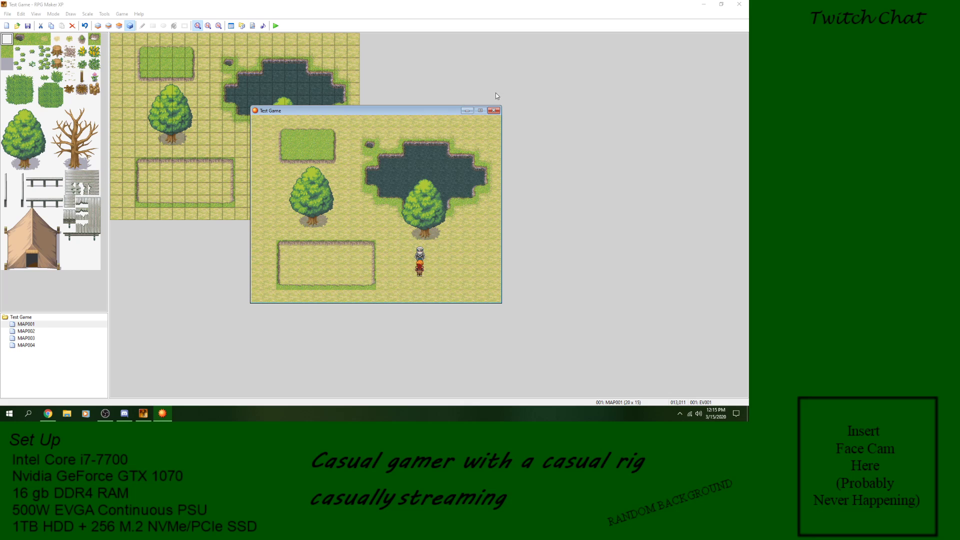
pyautogui.click(494, 111)
# Step: Delete the Show Choices block and the text box question from the MAP001 character's event
pyautogui.doubleClick(278, 176)
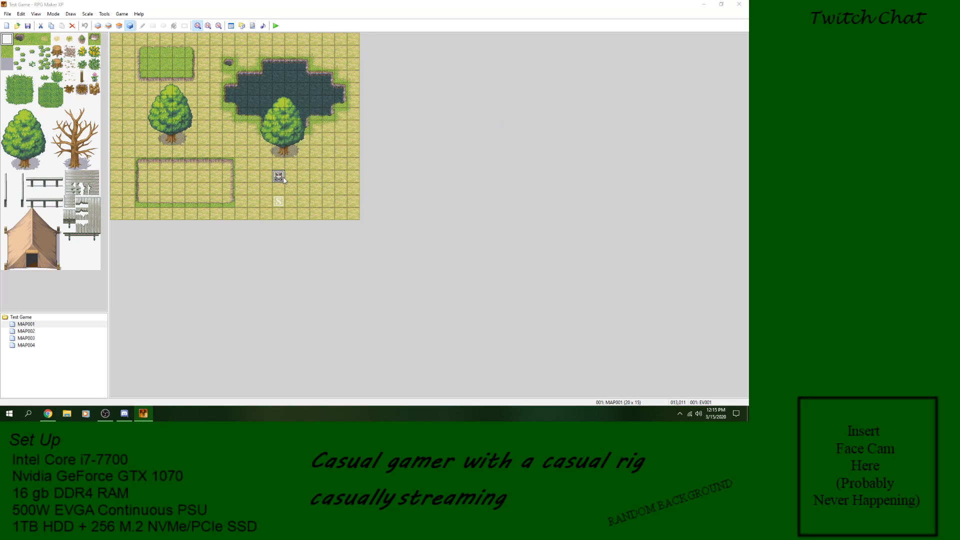
pyautogui.click(380, 143)
pyautogui.rightClick(380, 143)
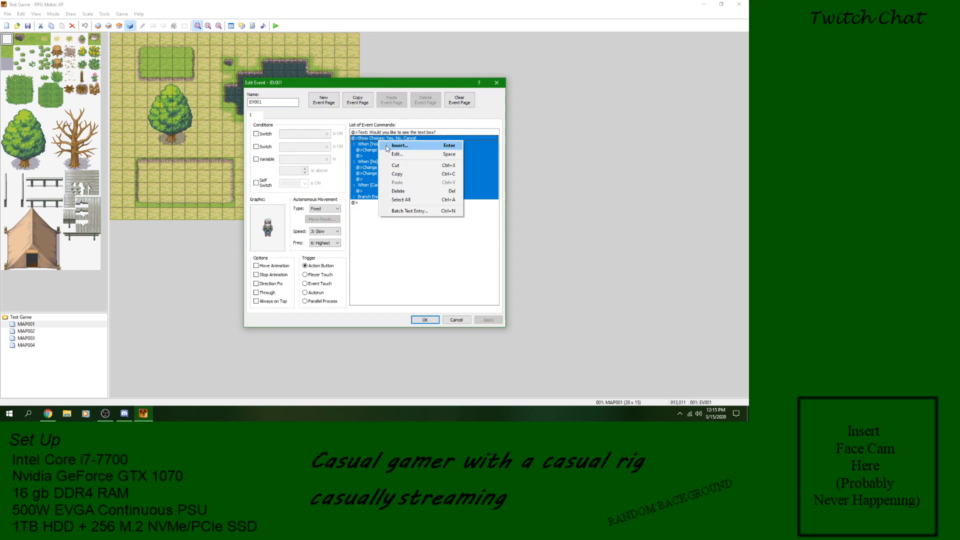
pyautogui.click(403, 190)
pyautogui.click(418, 132)
pyautogui.rightClick(418, 131)
pyautogui.click(451, 188)
pyautogui.rightClick(426, 133)
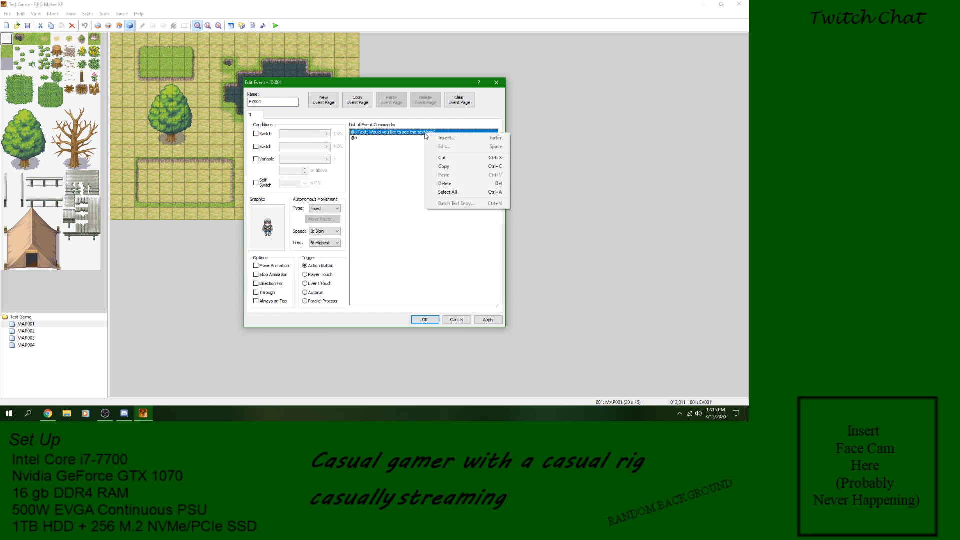
pyautogui.click(445, 184)
# Step: Examine the Button Input Processing command and its variable list without adding the command
pyautogui.rightClick(397, 133)
pyautogui.click(402, 138)
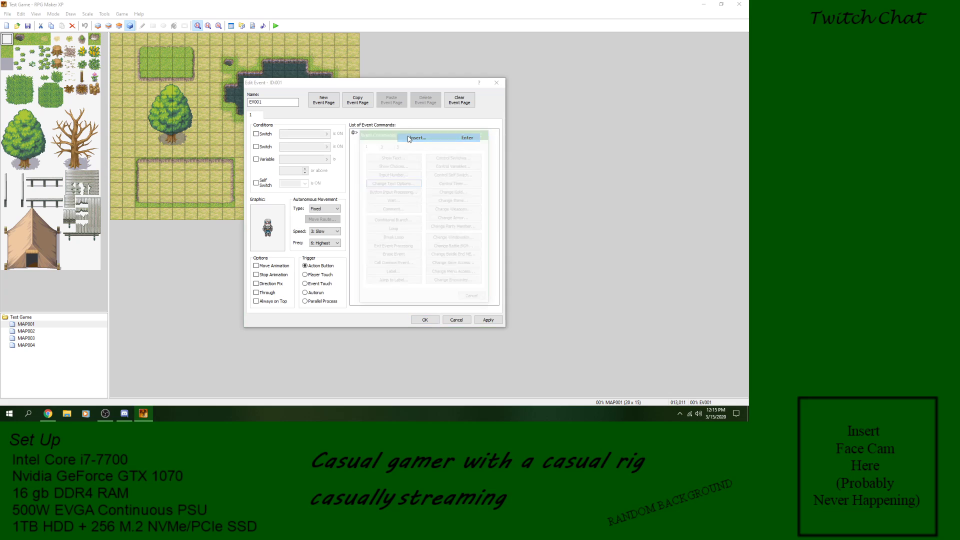
pyautogui.click(406, 193)
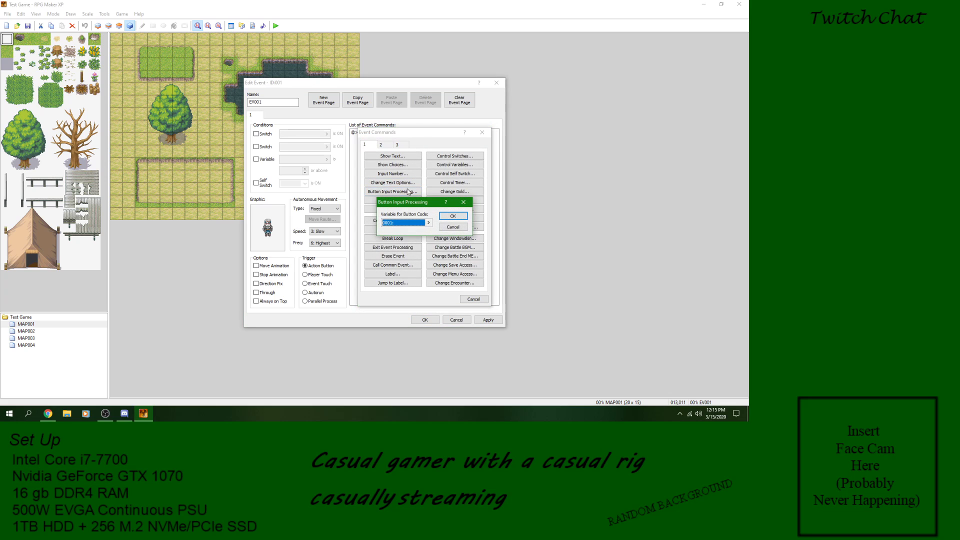
pyautogui.click(428, 223)
pyautogui.click(433, 301)
pyautogui.click(453, 228)
pyautogui.click(410, 193)
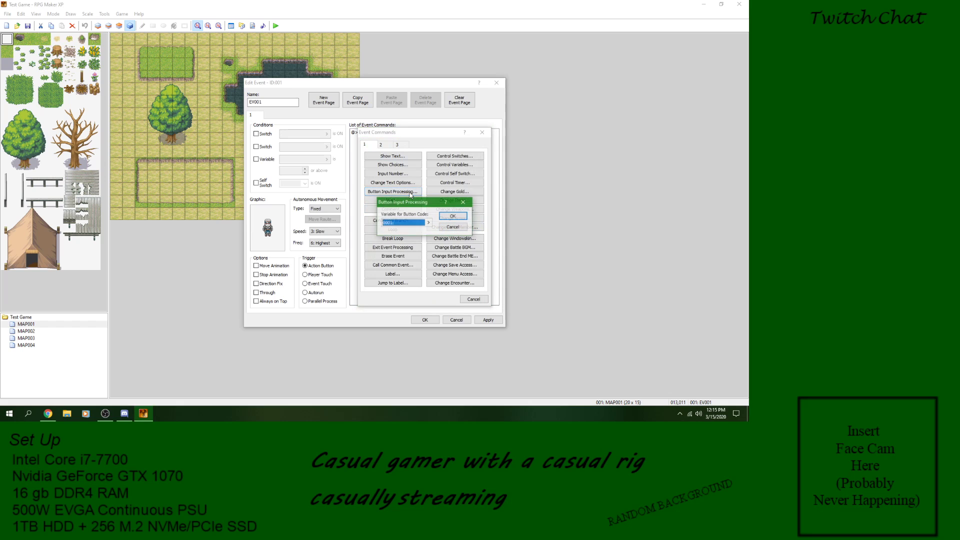
pyautogui.click(428, 223)
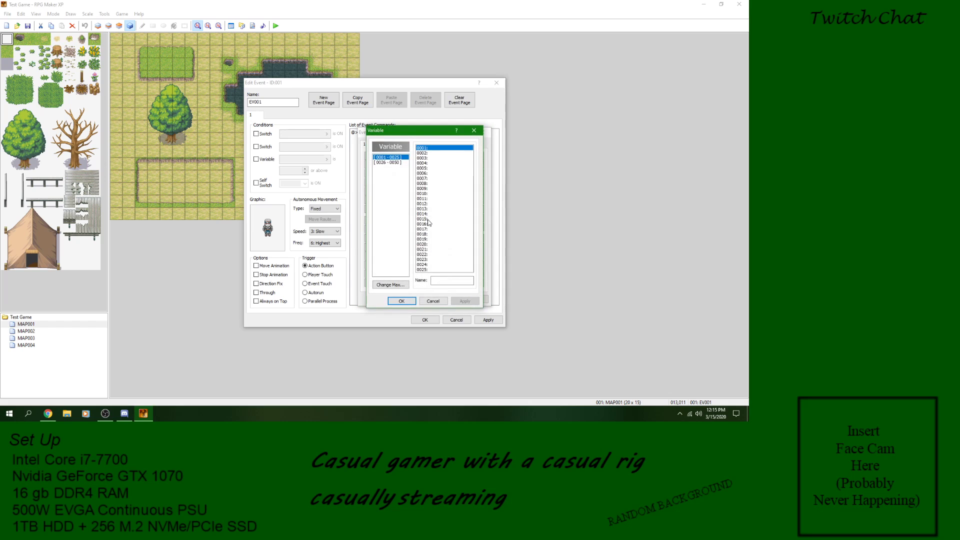
pyautogui.click(445, 300)
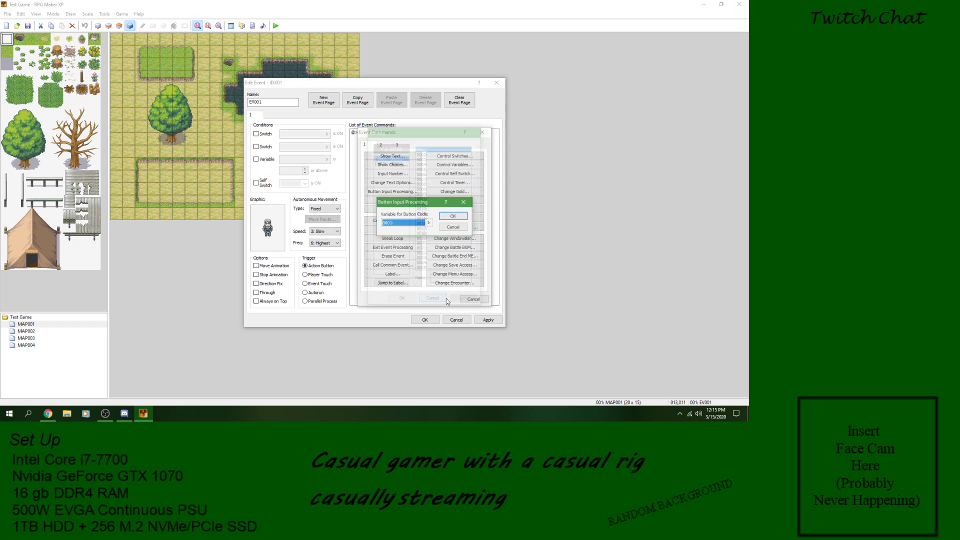
pyautogui.click(448, 227)
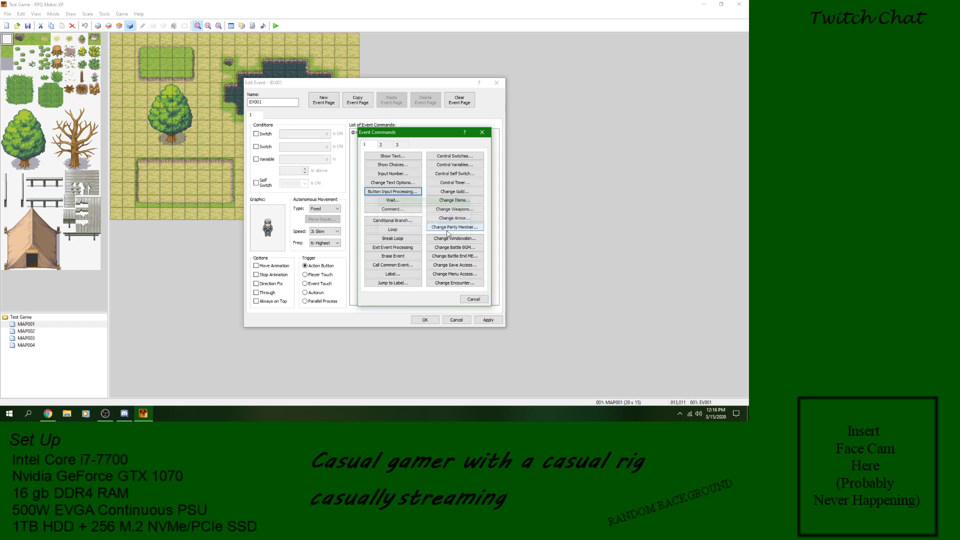
# Step: Add a Wait command of 20 frames to the character's event
pyautogui.click(410, 202)
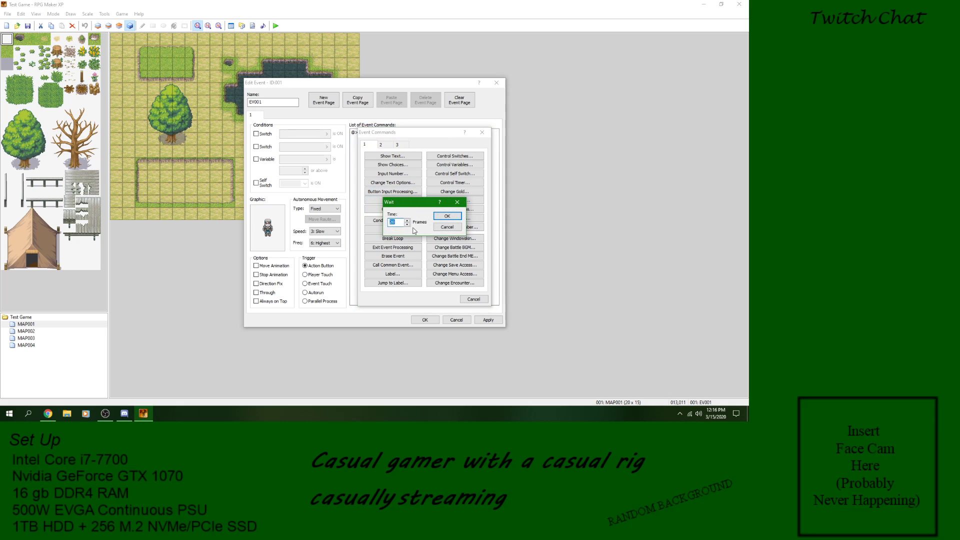
pyautogui.click(447, 227)
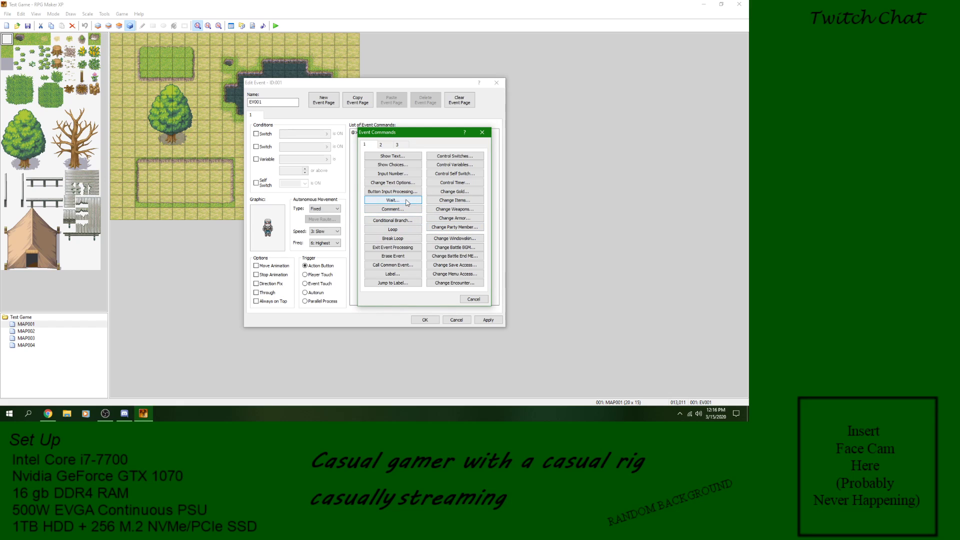
pyautogui.click(407, 201)
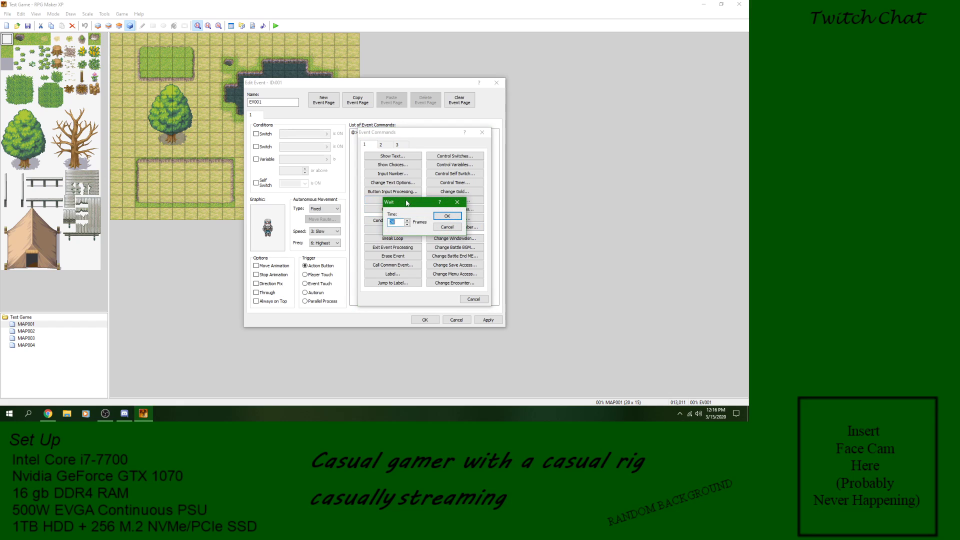
pyautogui.click(447, 219)
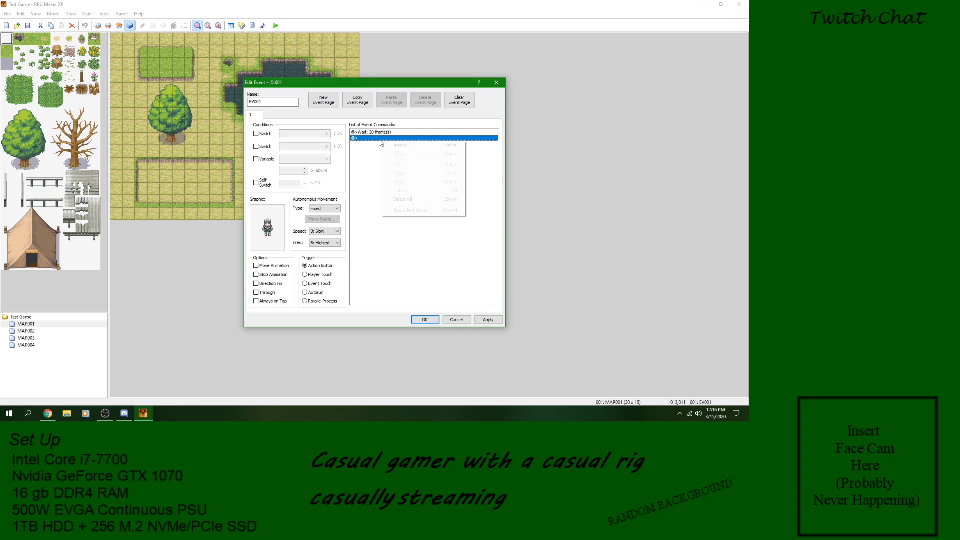
# Step: Add a Show Text command reading "20 Frames have passed" after the Wait command and save the event
pyautogui.rightClick(382, 140)
pyautogui.click(400, 145)
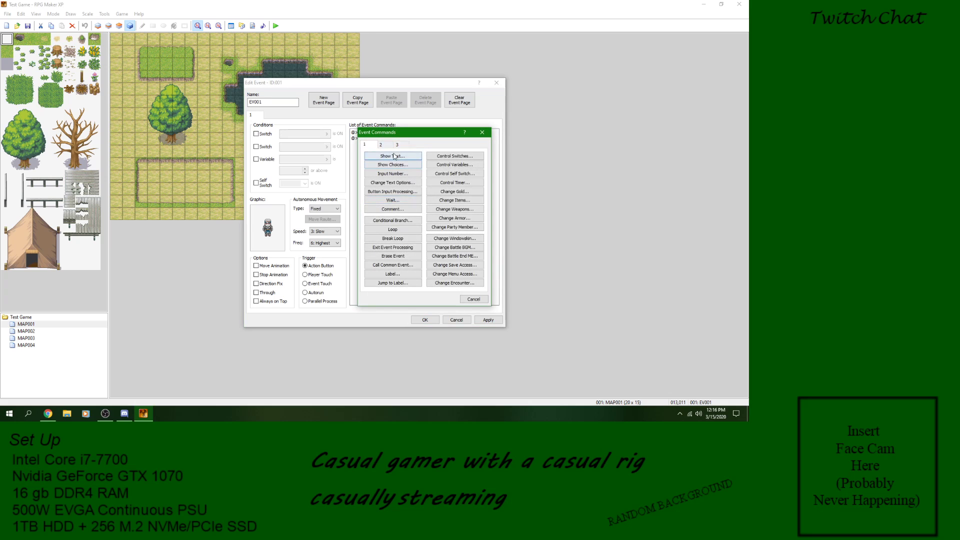
pyautogui.click(393, 156)
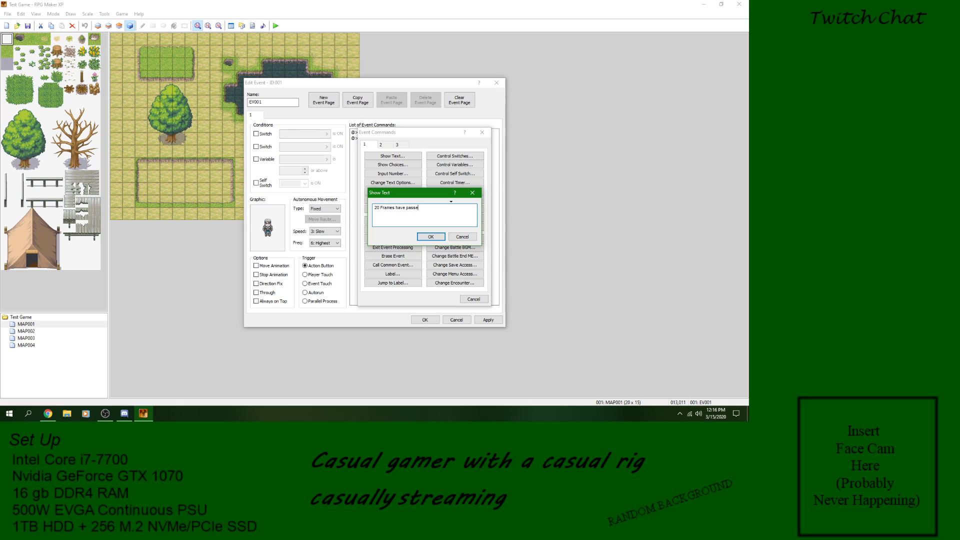
pyautogui.click(430, 236)
pyautogui.click(479, 320)
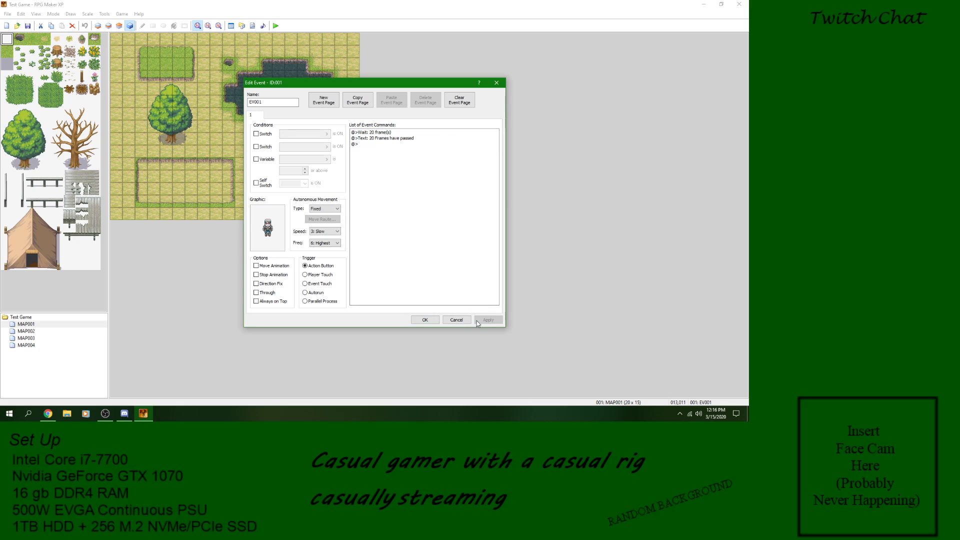
pyautogui.click(435, 321)
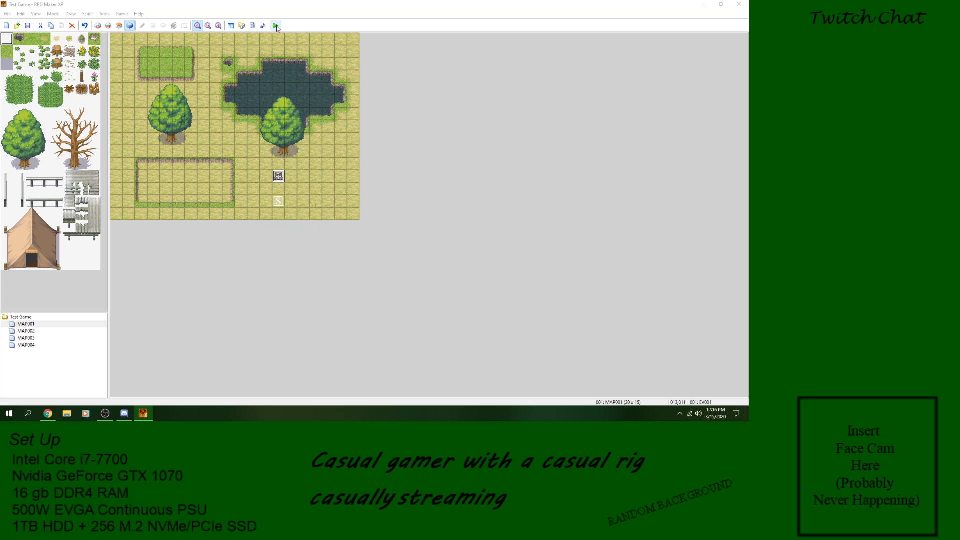
# Step: Save the project, start a new game in playtest and walk up to the character
pyautogui.click(276, 26)
pyautogui.click(340, 226)
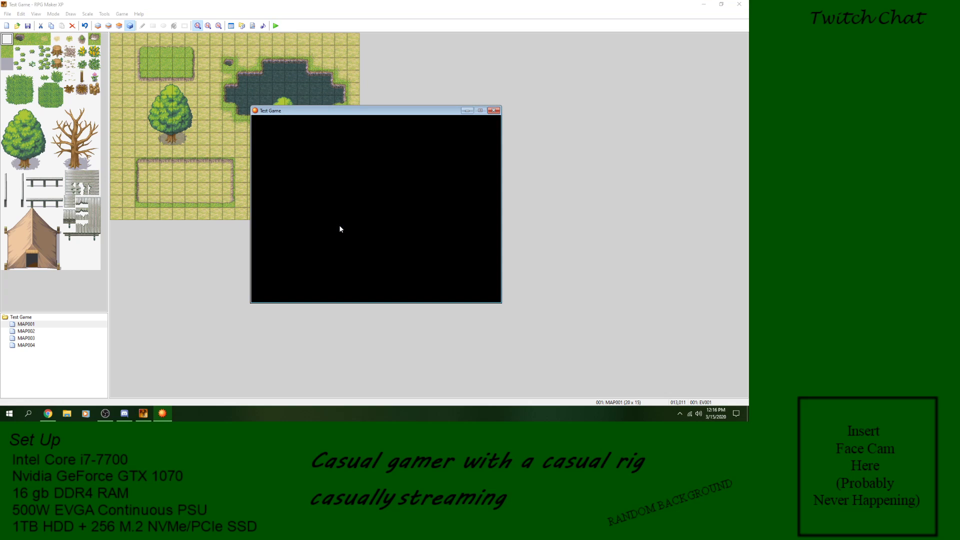
pyautogui.press('Return')
pyautogui.press('Up')
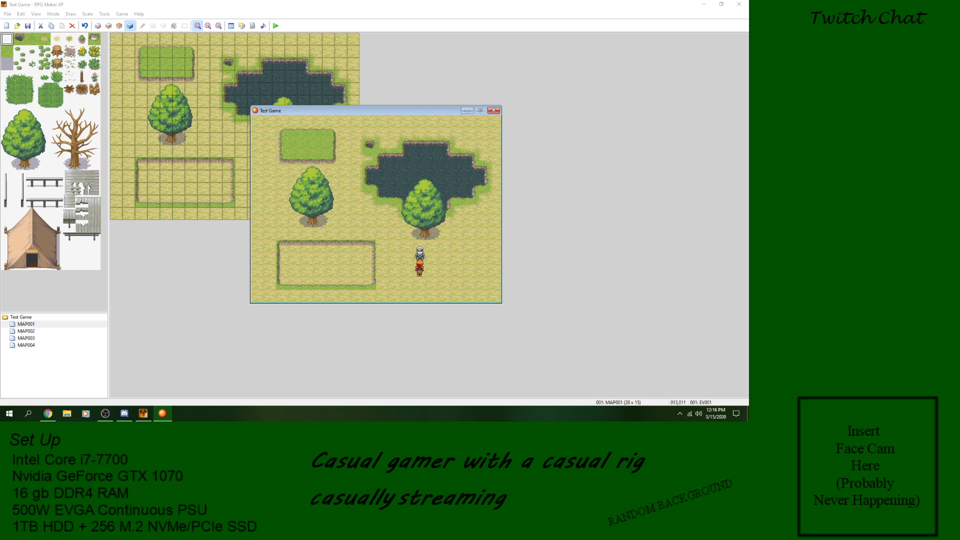
# Step: Talk to the character several times to test the 20-frame wait and its text, and end the playtest
pyautogui.press('Return')
pyautogui.press('Down')
pyautogui.press('Up')
pyautogui.press('Return')
pyautogui.press('Return')
pyautogui.press('Return')
pyautogui.press('Left')
pyautogui.press('Right')
pyautogui.press('Left')
pyautogui.press('Right')
pyautogui.press('Up')
pyautogui.press('Return')
pyautogui.press('Return')
pyautogui.click(493, 111)
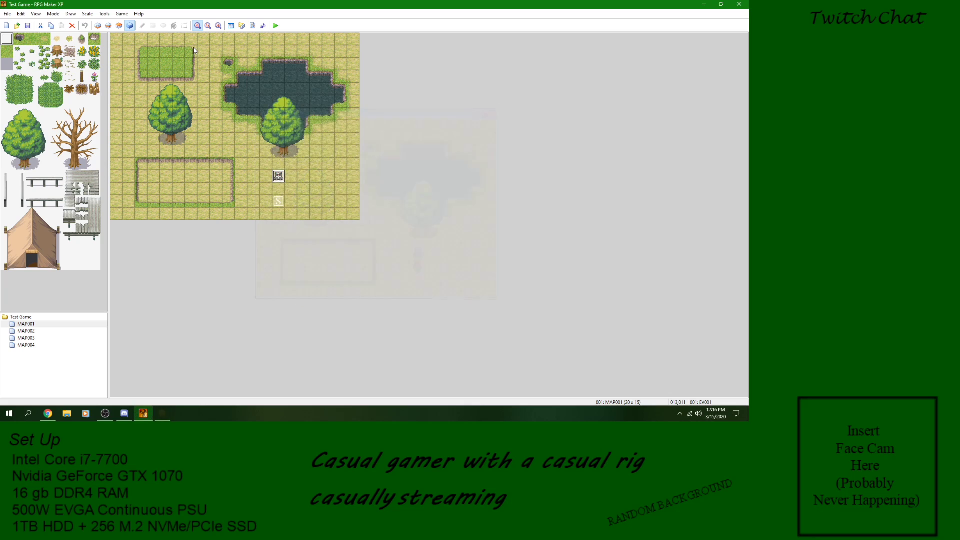
# Step: Delete the Wait and Show Text commands from the character's event
pyautogui.doubleClick(280, 177)
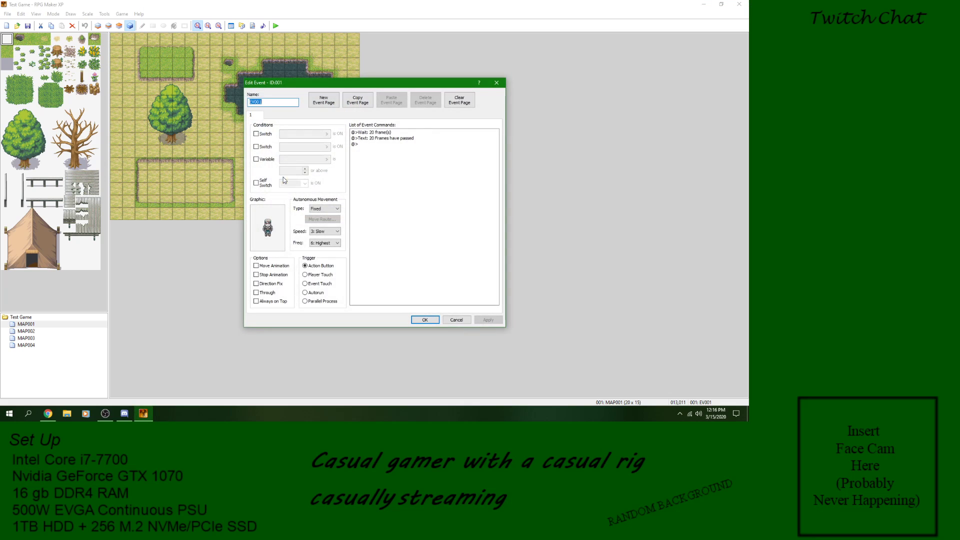
pyautogui.click(392, 145)
pyautogui.rightClick(386, 132)
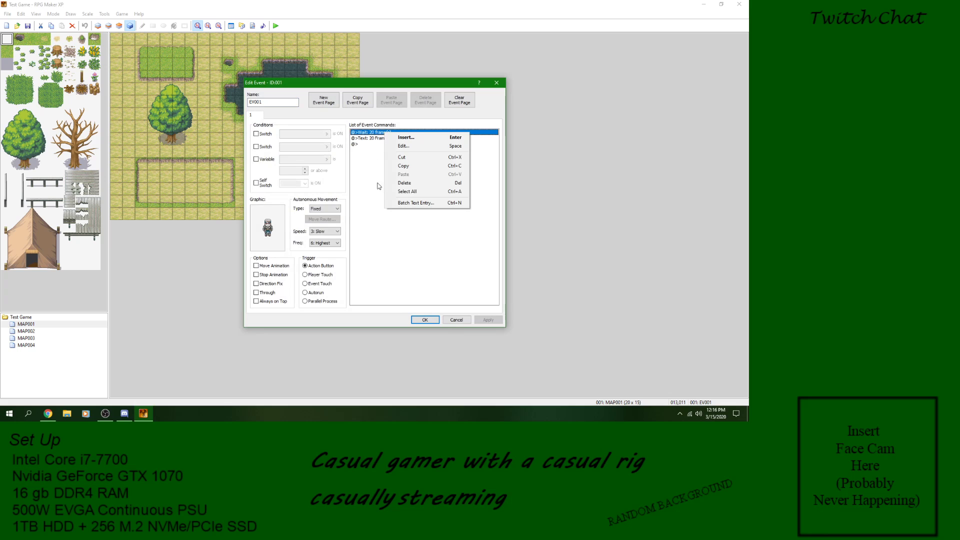
pyautogui.keyDown('shift'); pyautogui.click(392, 138); pyautogui.keyUp('shift')
pyautogui.rightClick(391, 138)
pyautogui.click(400, 186)
# Step: Read the help description of the Comment command and leave the event without saving changes
pyautogui.rightClick(392, 132)
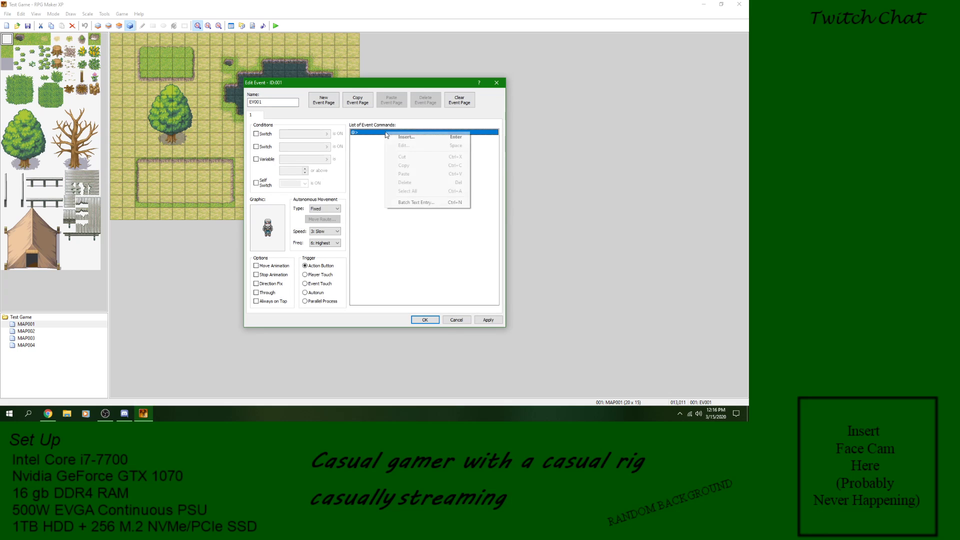
pyautogui.click(392, 134)
pyautogui.click(400, 206)
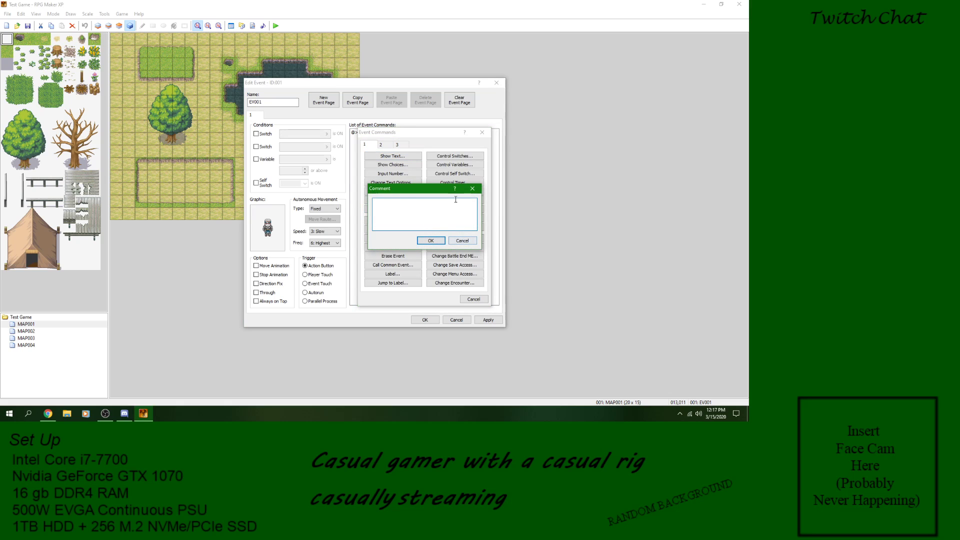
pyautogui.click(454, 188)
pyautogui.click(431, 215)
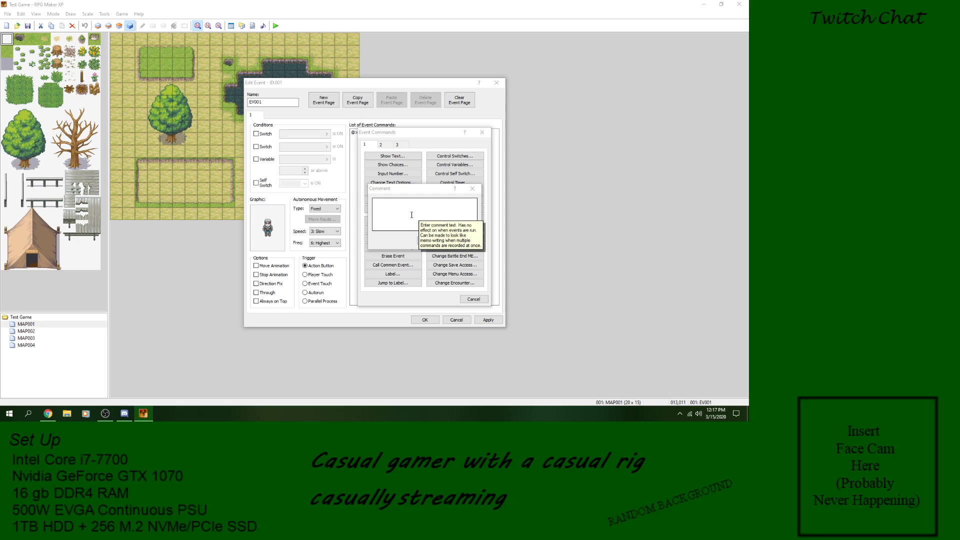
pyautogui.click(412, 213)
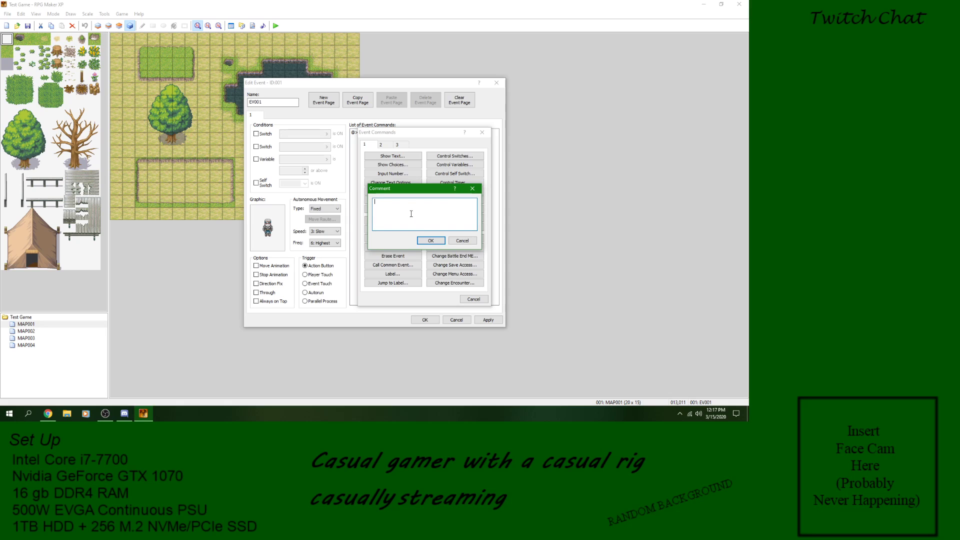
pyautogui.click(461, 241)
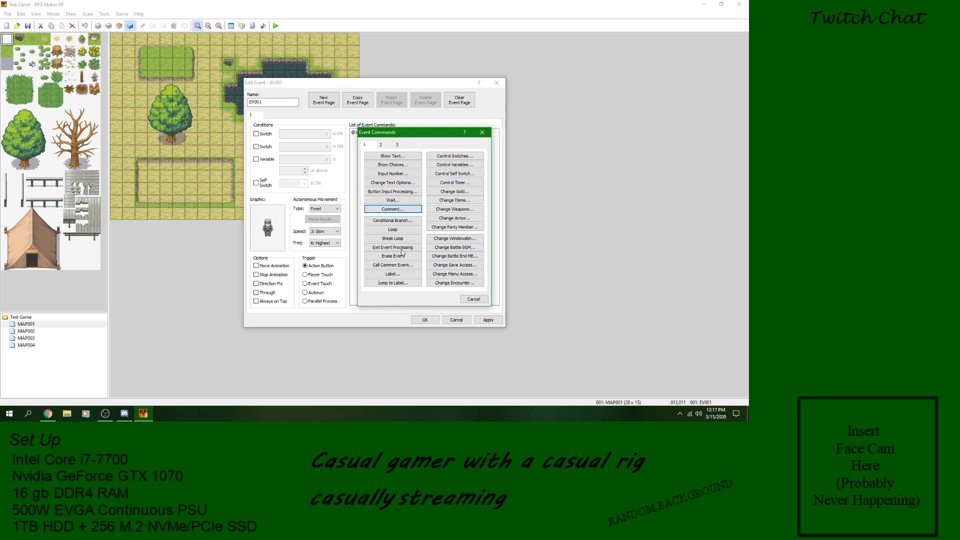
pyautogui.click(474, 299)
pyautogui.click(456, 320)
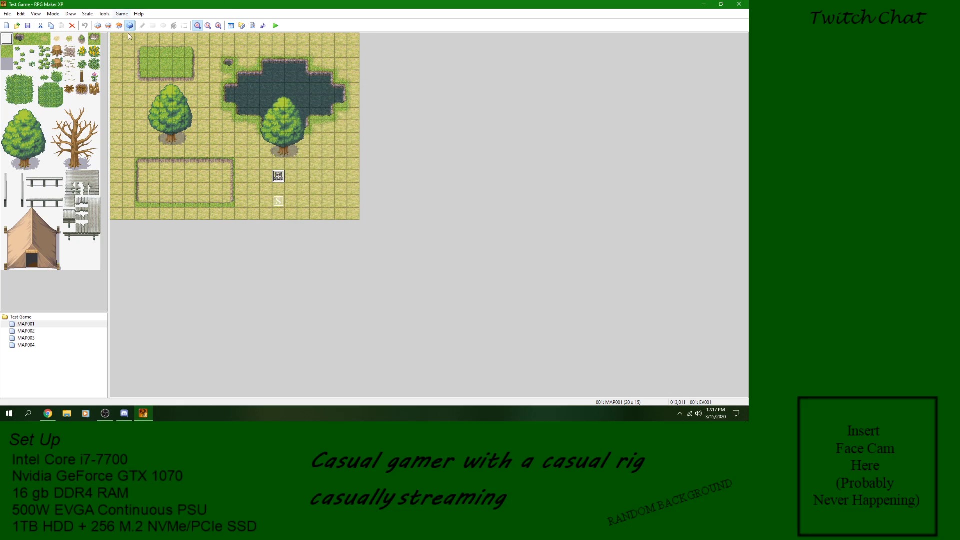
# Step: Examine the comment lines of the Game_SelfSwitches script in the Script Editor and close it without changes
pyautogui.click(105, 13)
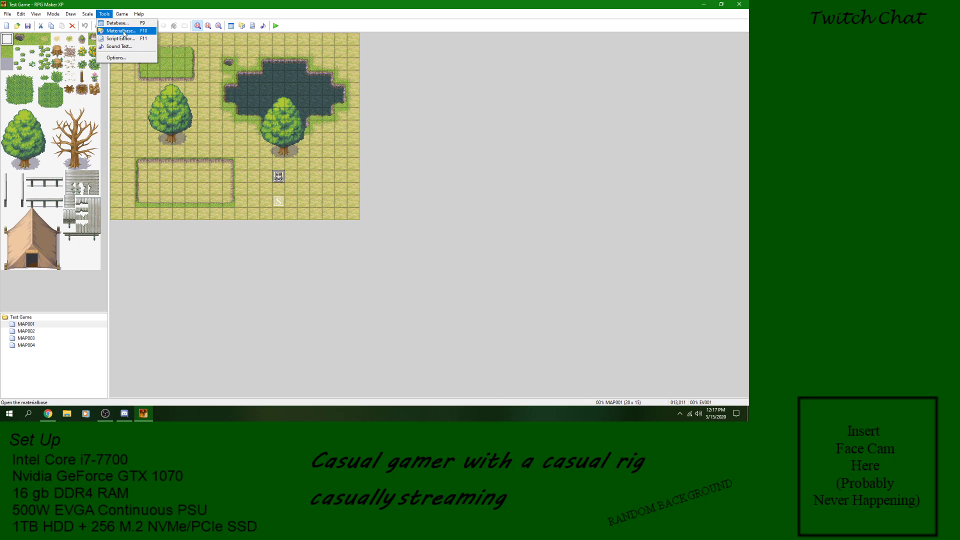
pyautogui.click(120, 38)
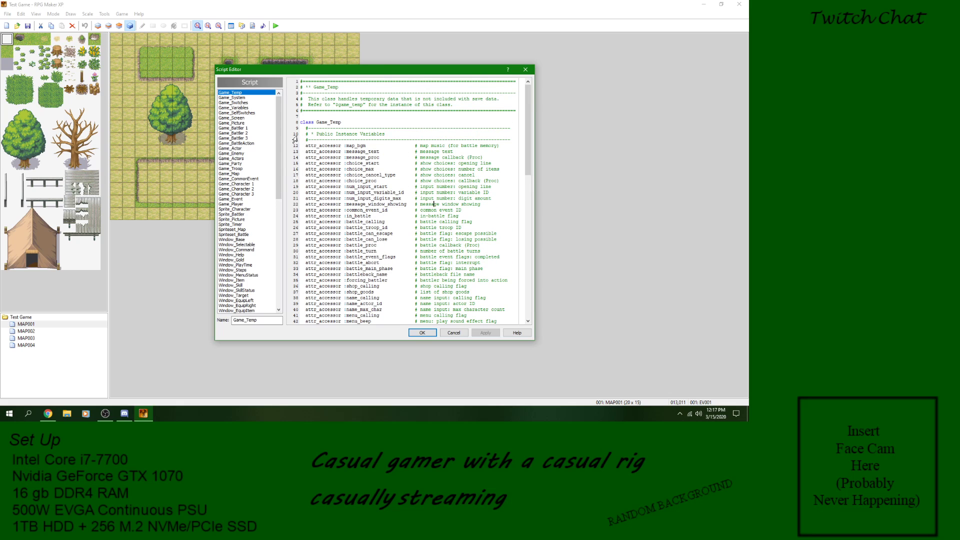
pyautogui.click(235, 113)
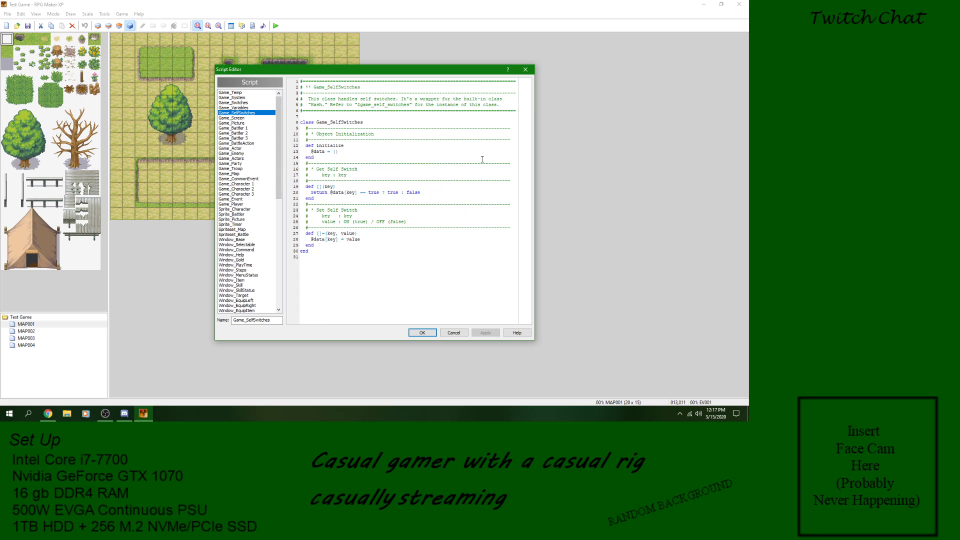
pyautogui.moveTo(316, 160); pyautogui.dragTo(295, 146)
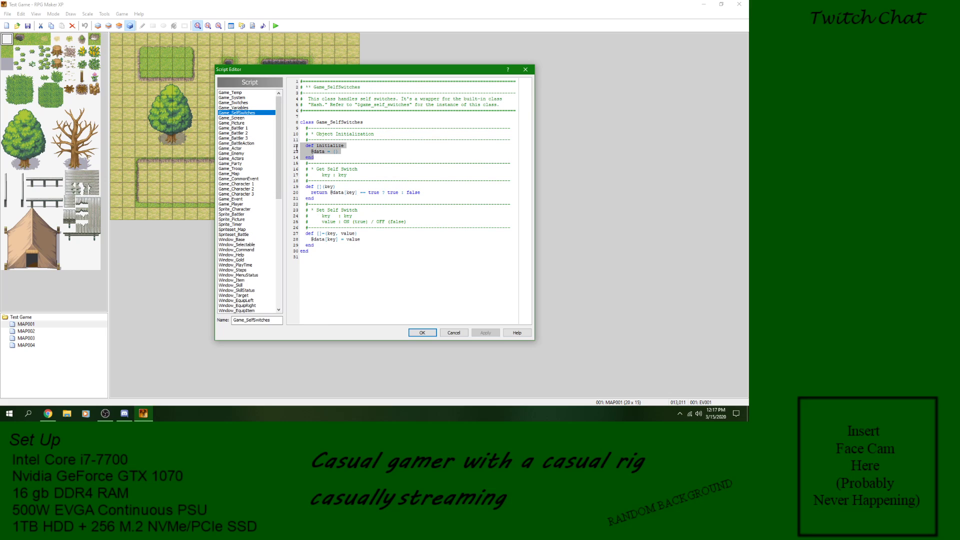
pyautogui.click(335, 162)
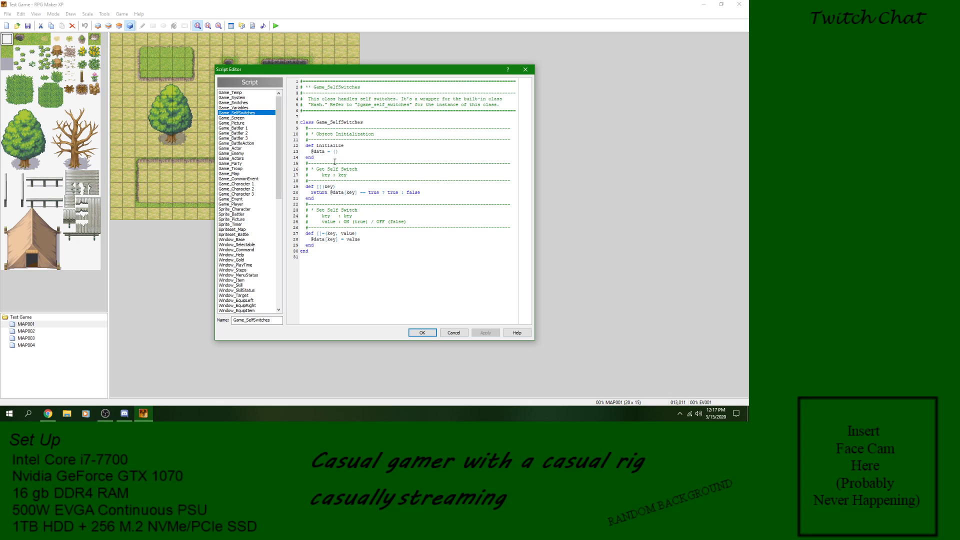
pyautogui.moveTo(326, 158); pyautogui.dragTo(530, 142)
pyautogui.click(366, 138)
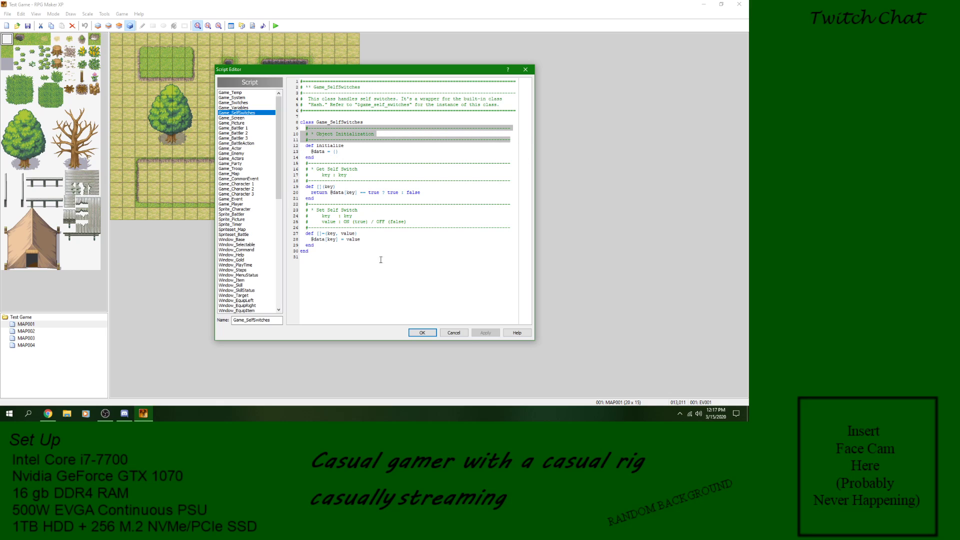
pyautogui.click(358, 253)
pyautogui.click(456, 335)
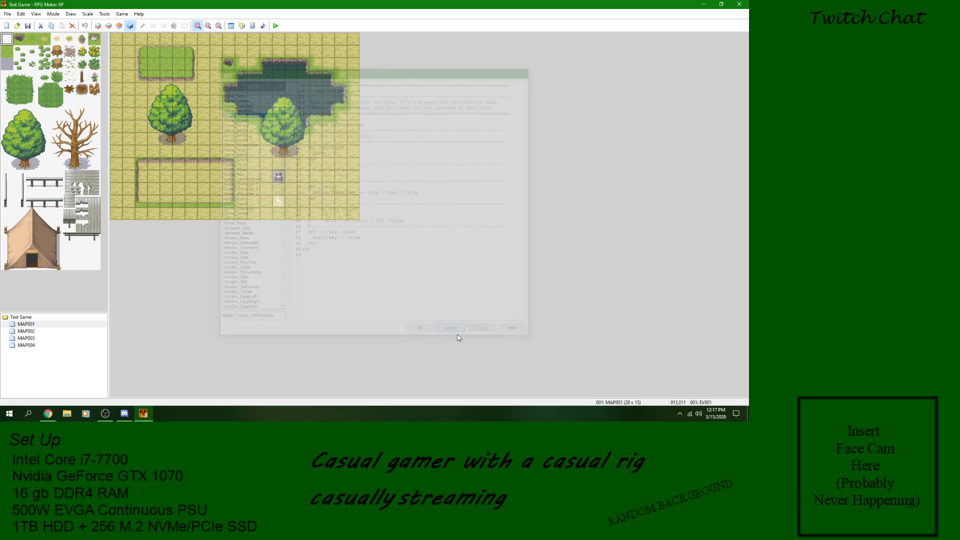
# Step: Delete the "20 Frames have passed" text command from the character's event
pyautogui.doubleClick(282, 173)
pyautogui.rightClick(378, 144)
pyautogui.click(370, 139)
pyautogui.rightClick(370, 139)
pyautogui.click(395, 189)
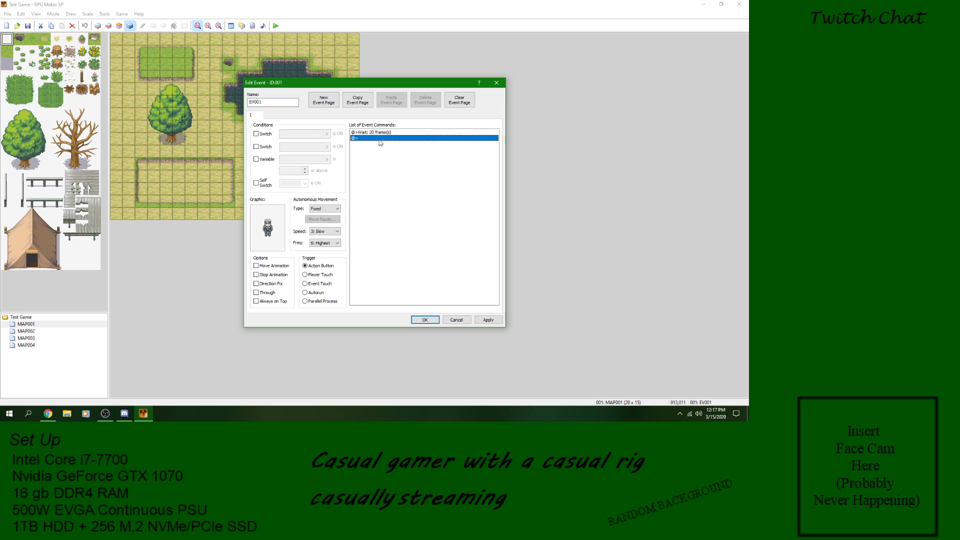
# Step: Replace the event's Wait command with a Comment reading "This is to demonstrate what a comment does"
pyautogui.rightClick(377, 134)
pyautogui.click(396, 183)
pyautogui.rightClick(381, 133)
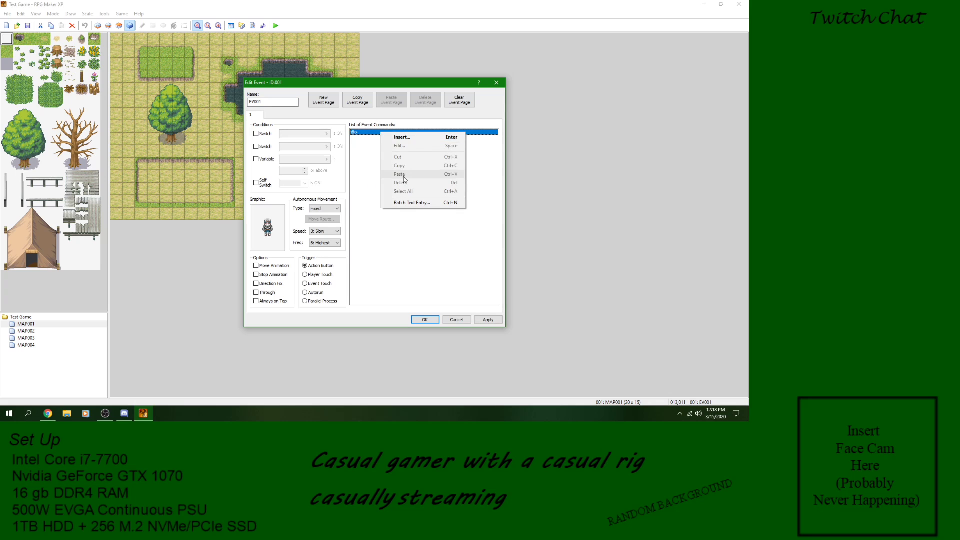
pyautogui.click(401, 142)
pyautogui.click(396, 208)
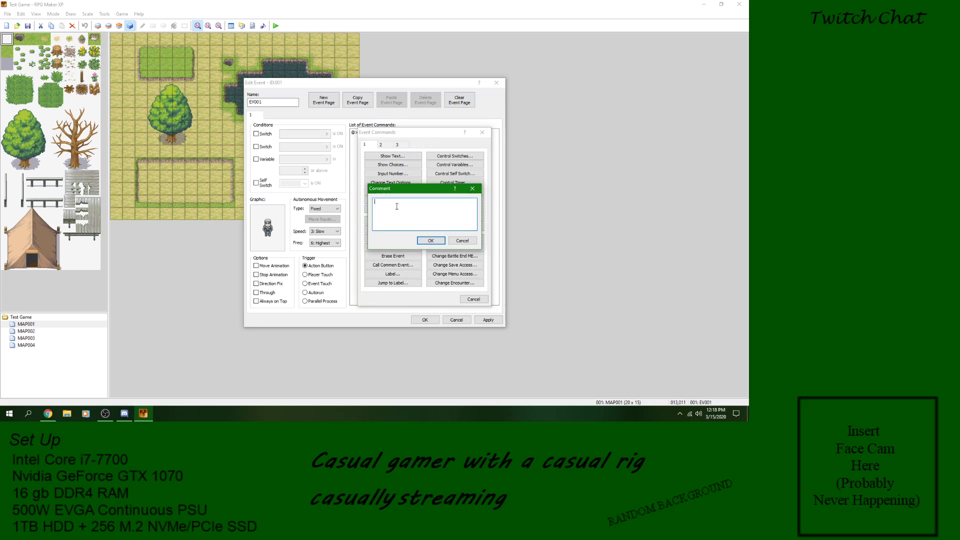
pyautogui.write('Comm')
pyautogui.press('BackSpace')
pyautogui.press('BackSpace')
pyautogui.press('BackSpace')
pyautogui.press('BackSpace')
pyautogui.press('BackSpace')
pyautogui.write('commen')
pyautogui.click(430, 240)
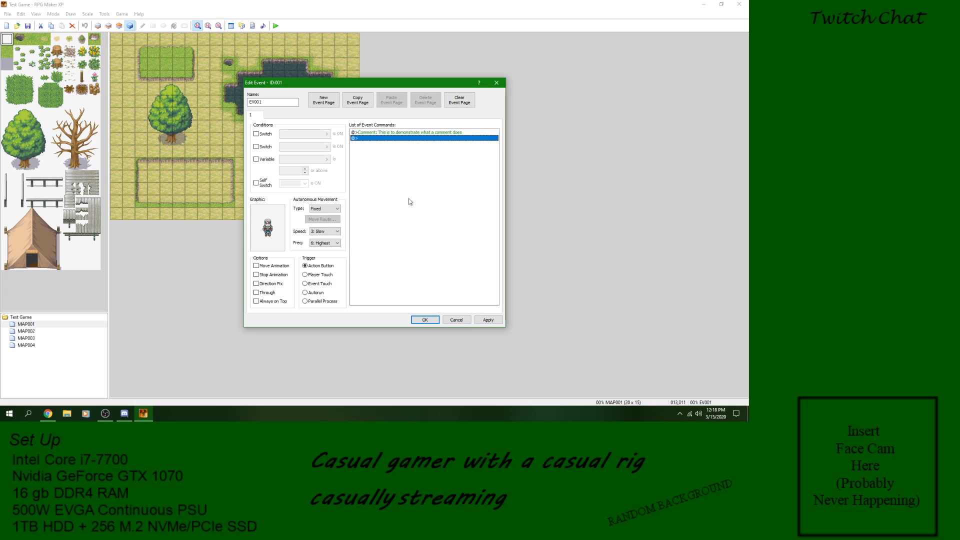
# Step: Add a Show Text command reading "Comment" below the comment line, and save the event
pyautogui.click(395, 134)
pyautogui.rightClick(398, 142)
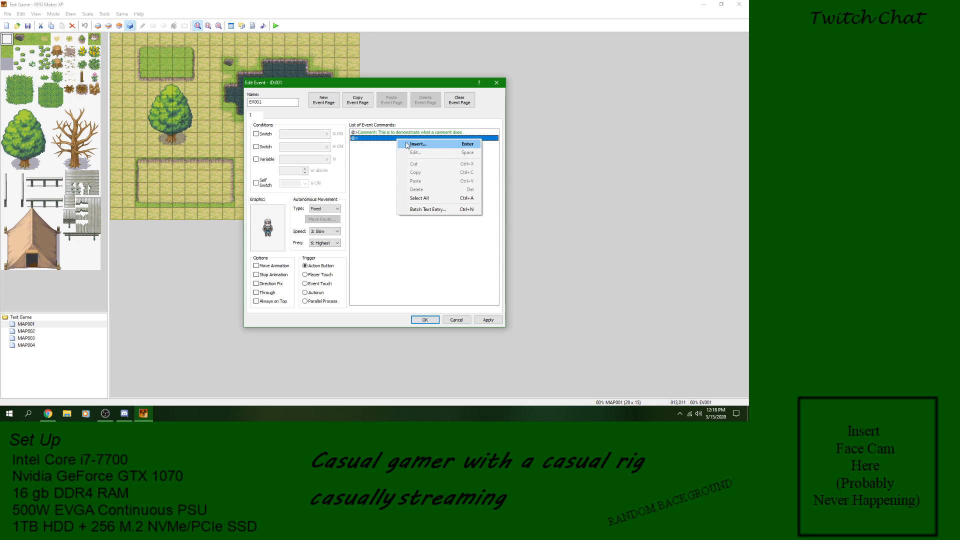
pyautogui.click(406, 142)
pyautogui.click(404, 157)
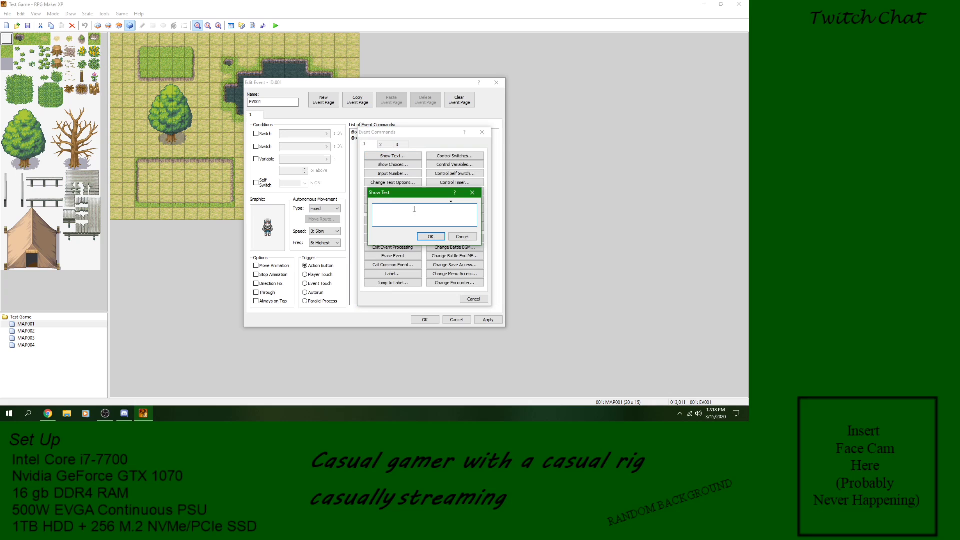
pyautogui.write('Comment')
pyautogui.click(430, 237)
pyautogui.click(488, 319)
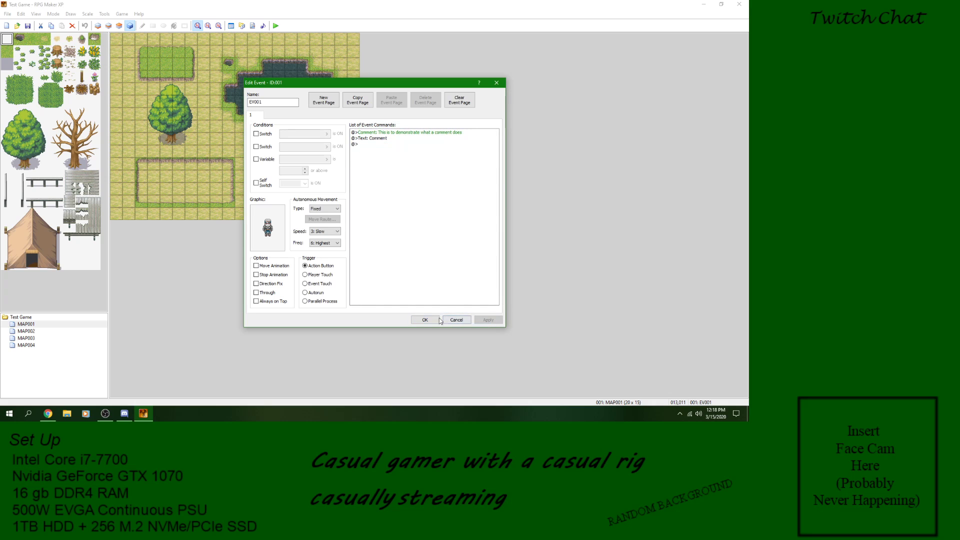
pyautogui.click(431, 323)
# Step: Save the project and playtest it, starting a new game and talking to the character before closing the game
pyautogui.click(276, 25)
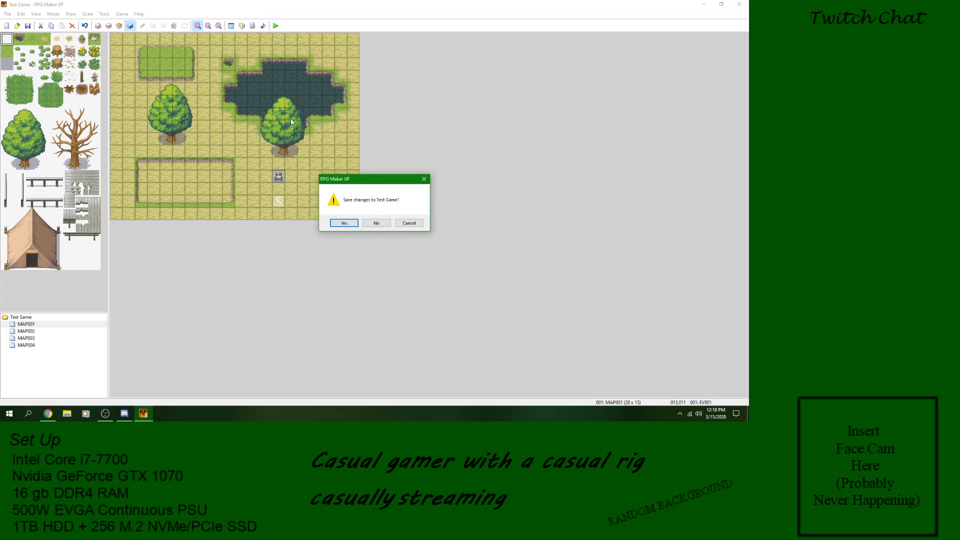
pyautogui.click(344, 223)
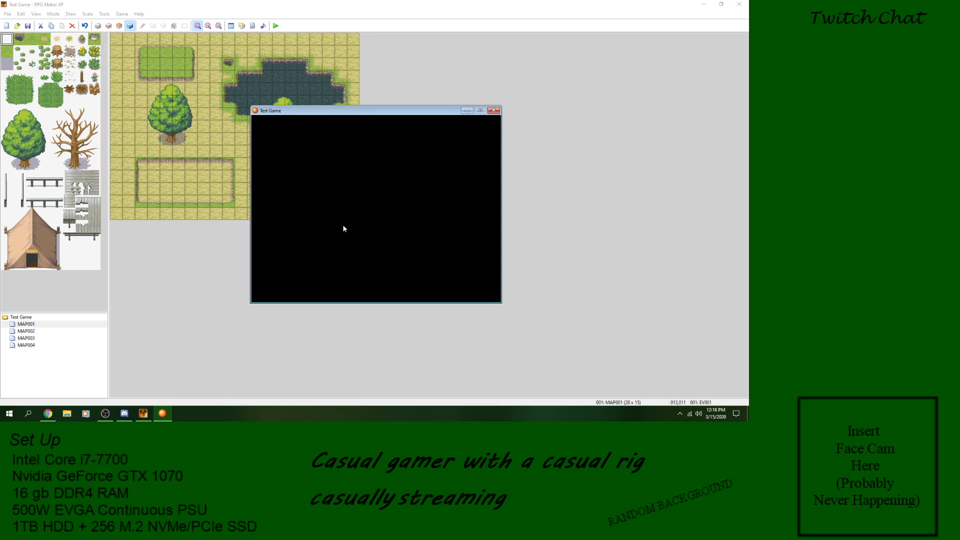
pyautogui.press('Up')
pyautogui.press('Return')
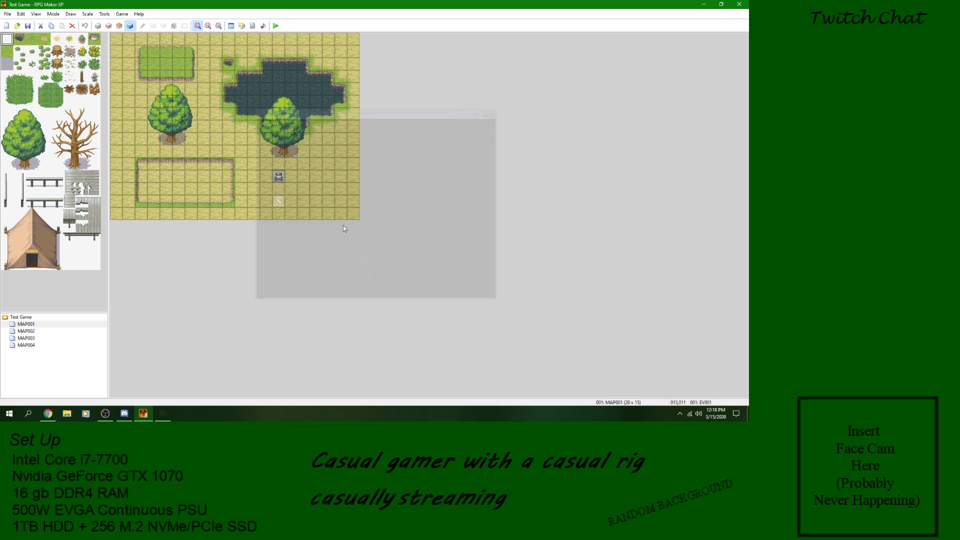
pyautogui.click(276, 25)
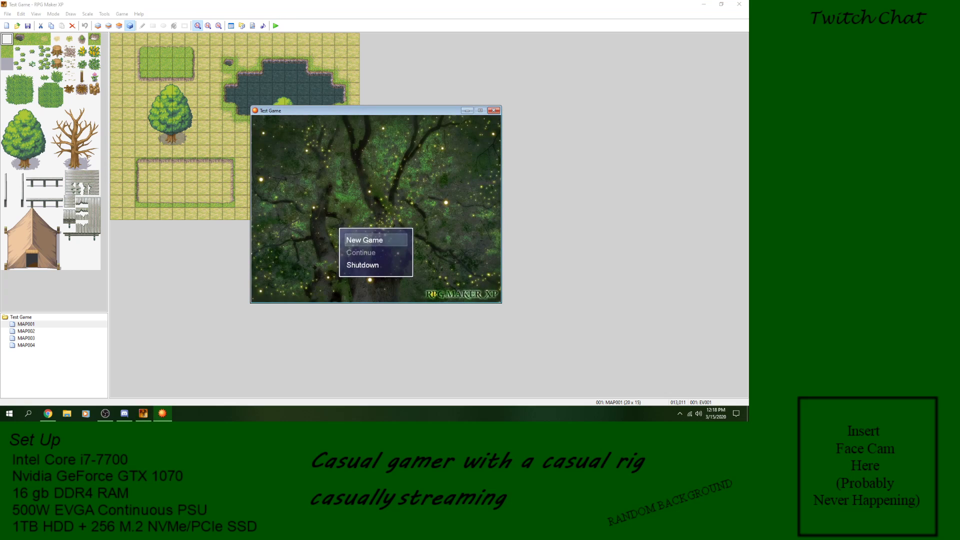
pyautogui.press('Return')
pyautogui.press('Return')
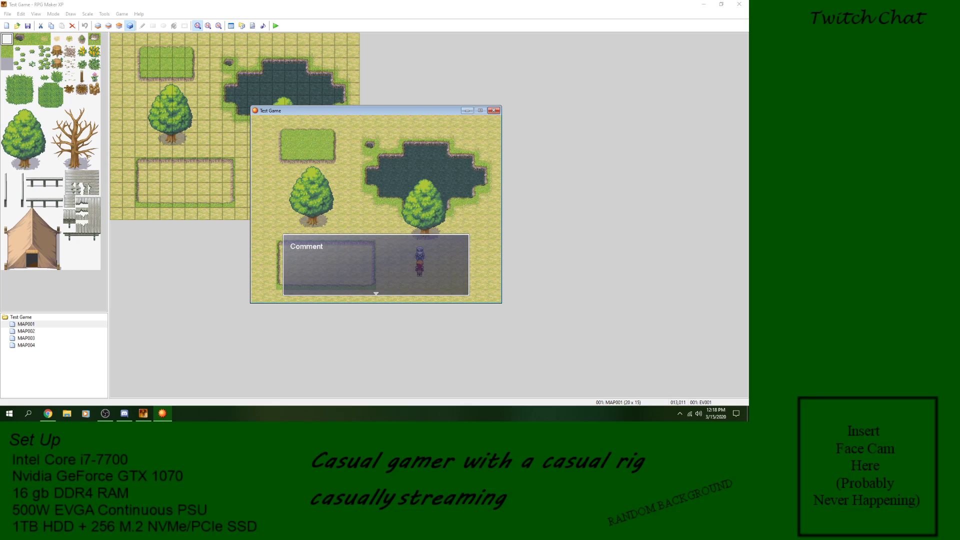
pyautogui.press('Return')
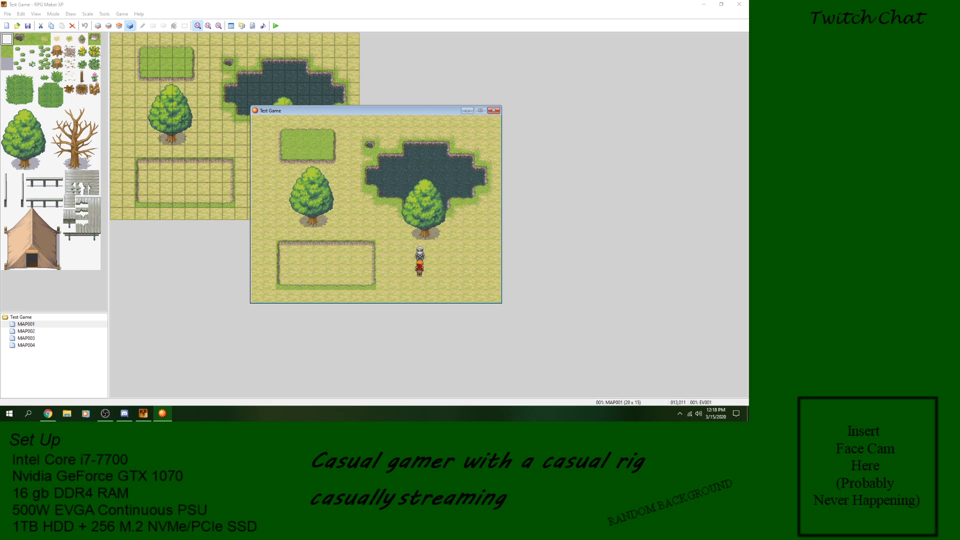
pyautogui.click(493, 111)
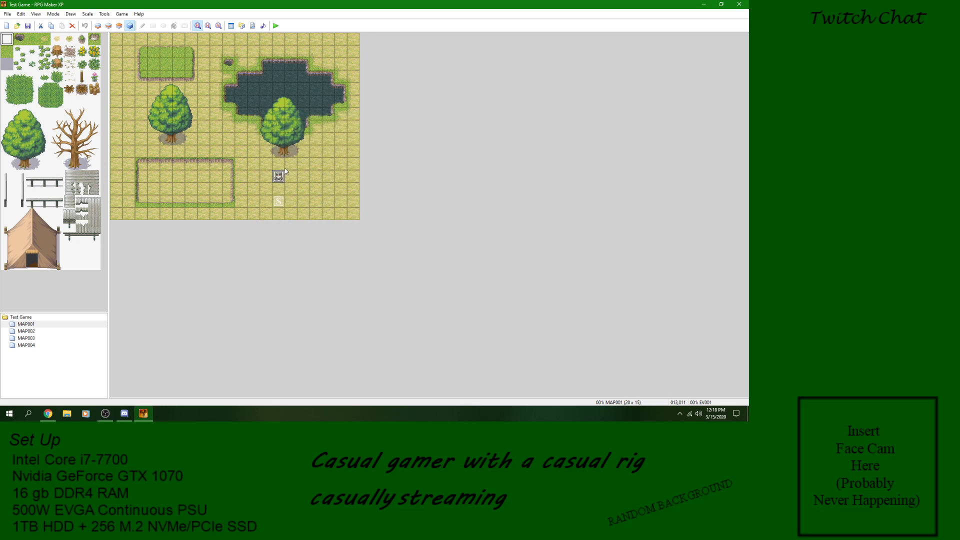
# Step: Delete the Comment and Show Text commands together from the MAP001 character's event
pyautogui.doubleClick(280, 177)
pyautogui.click(375, 132)
pyautogui.rightClick(374, 132)
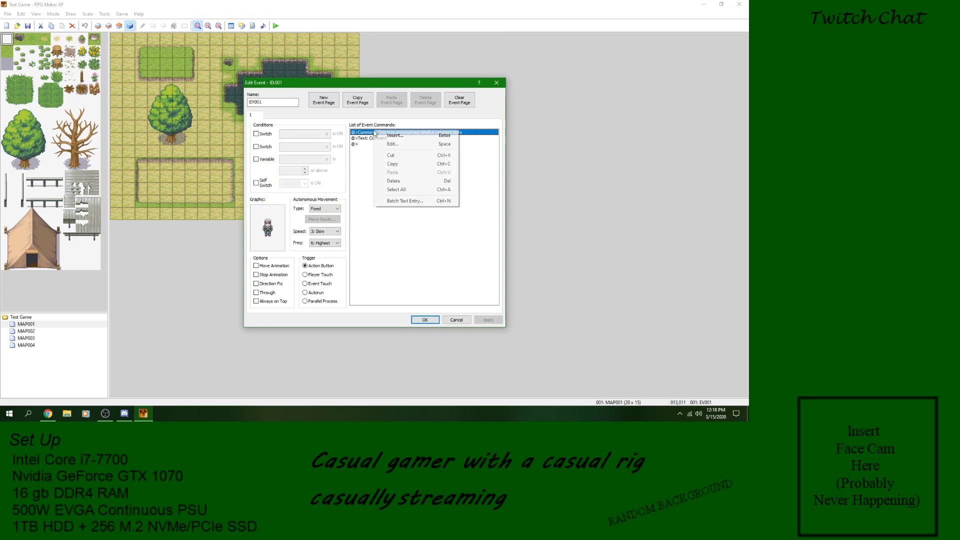
pyautogui.click(396, 190)
pyautogui.rightClick(384, 134)
pyautogui.click(401, 184)
# Step: Begin a Conditional Branch command in the emptied event and look through its four pages of conditions
pyautogui.rightClick(388, 132)
pyautogui.click(392, 137)
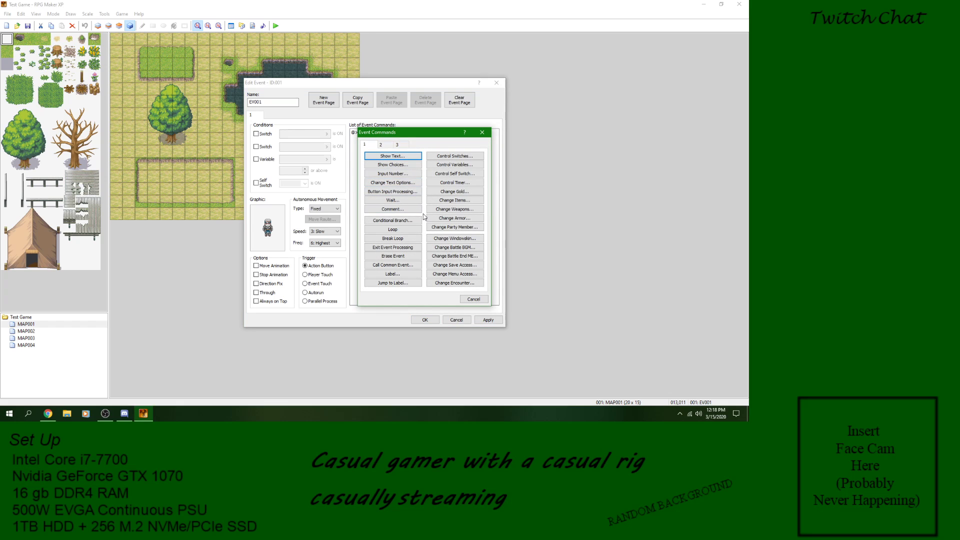
pyautogui.click(406, 221)
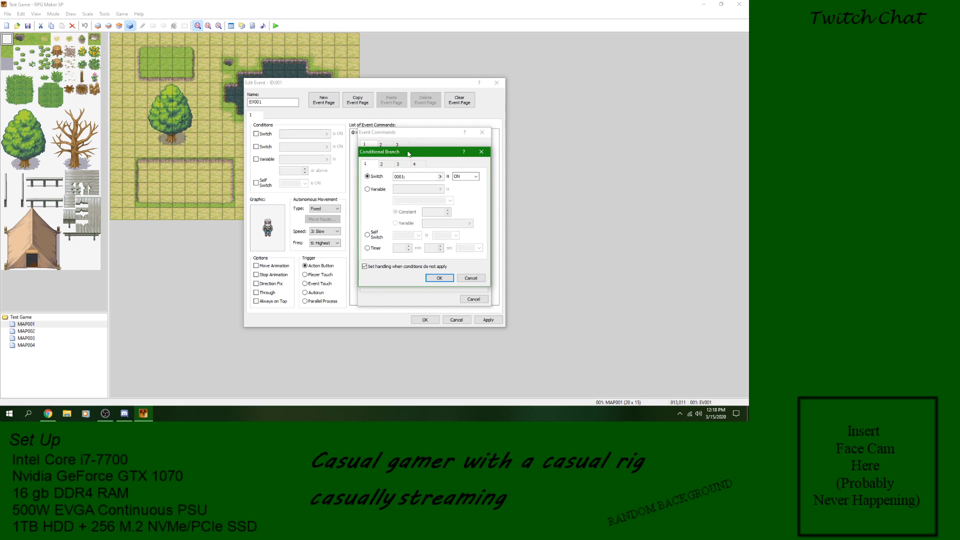
pyautogui.click(382, 165)
pyautogui.click(399, 165)
pyautogui.click(415, 165)
pyautogui.click(366, 164)
# Step: Examine the list of switches available to the branch and go through the condition pages once more
pyautogui.click(440, 177)
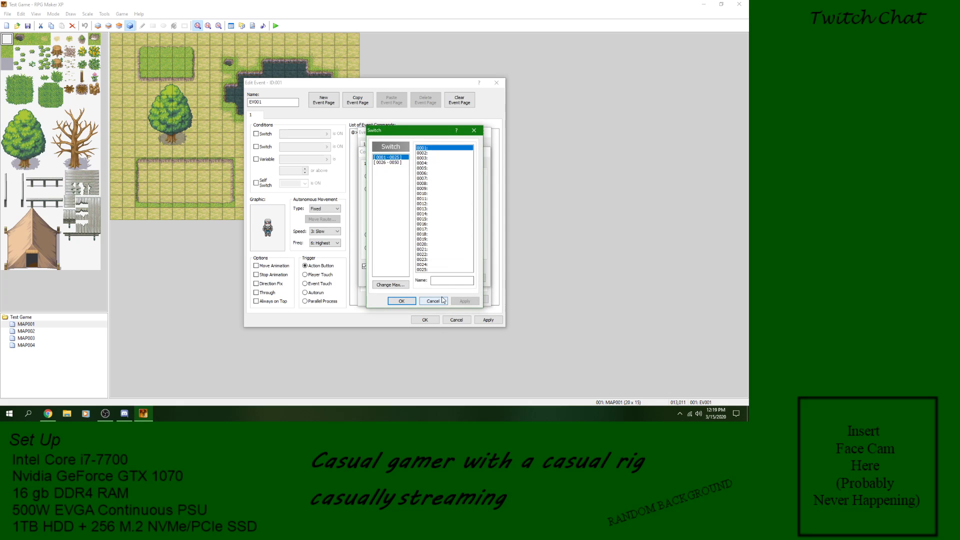
pyautogui.click(402, 300)
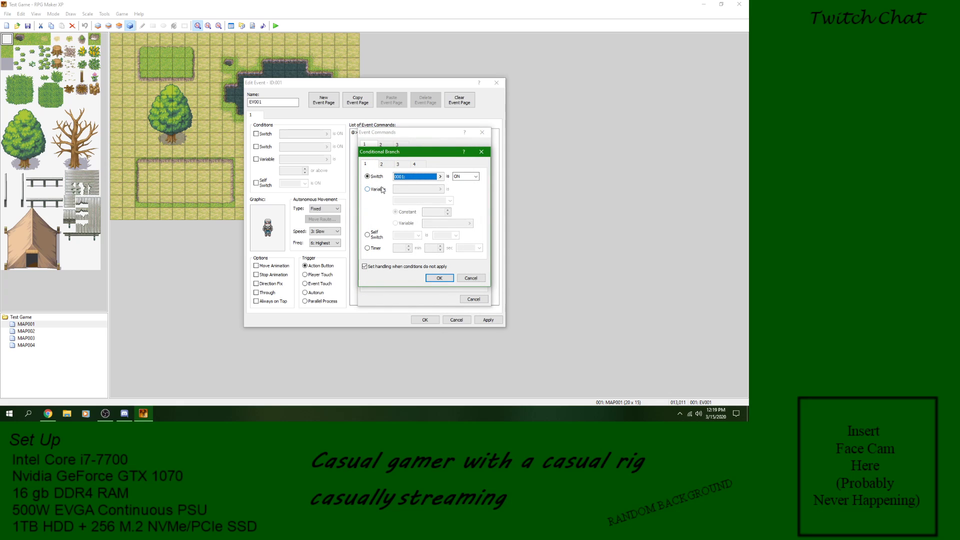
pyautogui.click(385, 167)
pyautogui.click(399, 167)
pyautogui.click(419, 165)
pyautogui.click(364, 165)
pyautogui.click(440, 177)
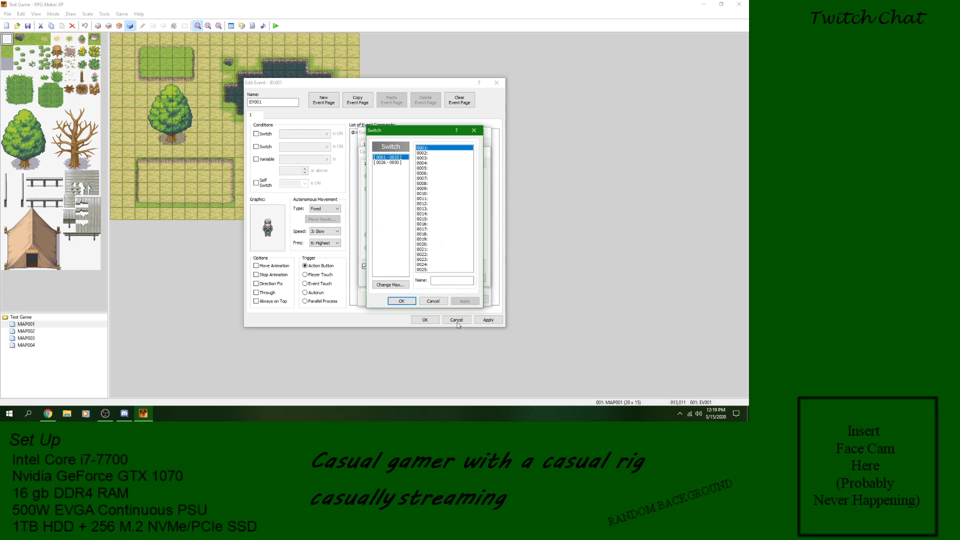
pyautogui.click(433, 302)
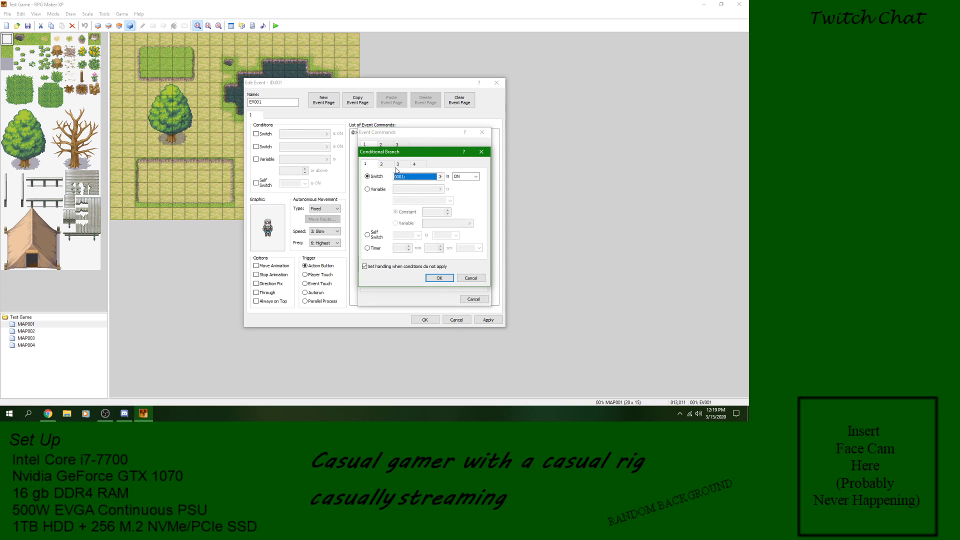
# Step: Set the branch condition to switch 0014 being ON
pyautogui.click(440, 176)
pyautogui.moveTo(426, 153); pyautogui.dragTo(424, 215)
pyautogui.click(402, 301)
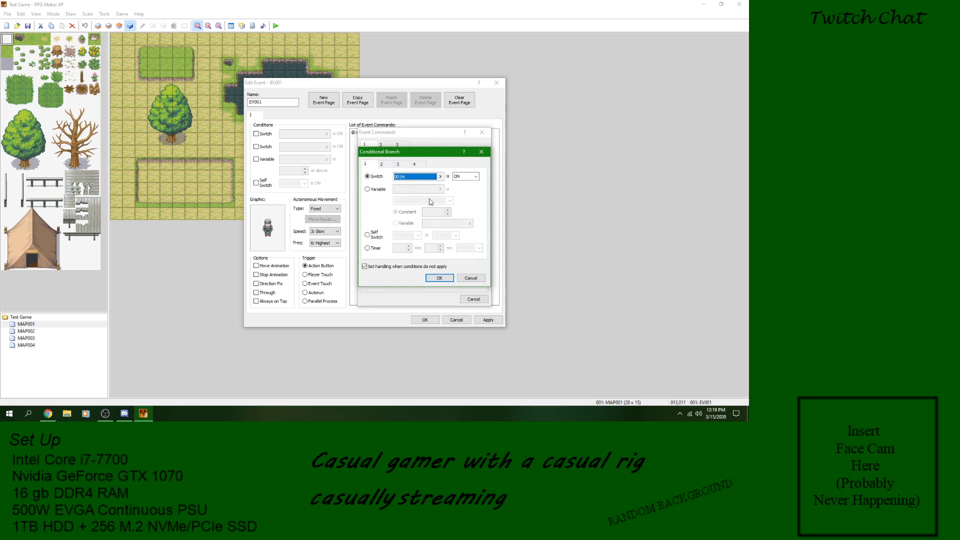
pyautogui.click(476, 177)
pyautogui.click(463, 184)
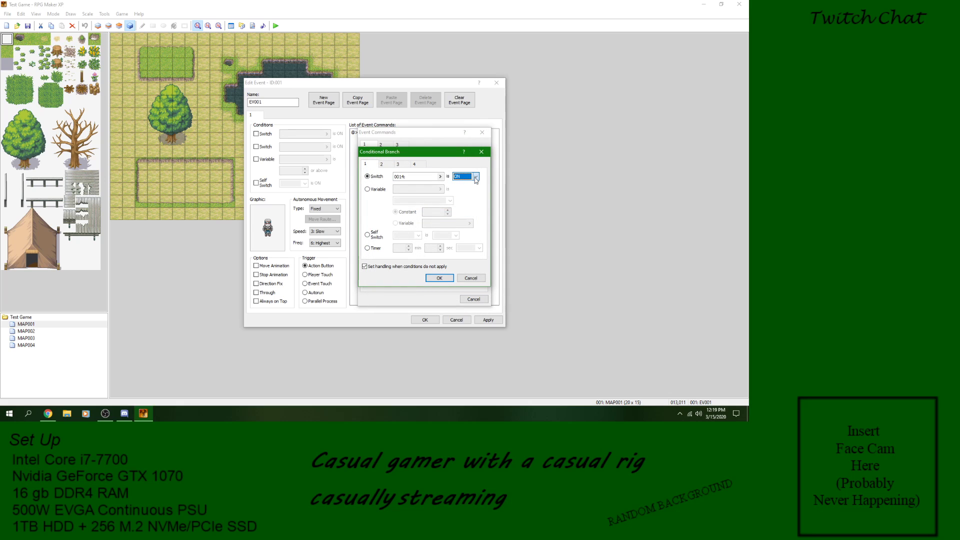
# Step: Review the switch list again and leave it without changing the branch's switch
pyautogui.click(441, 176)
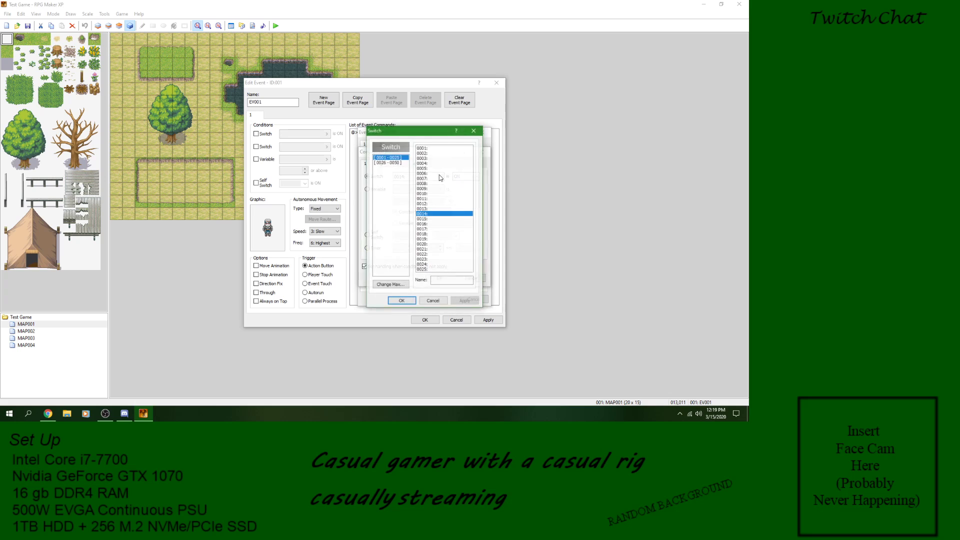
pyautogui.click(427, 149)
pyautogui.click(442, 301)
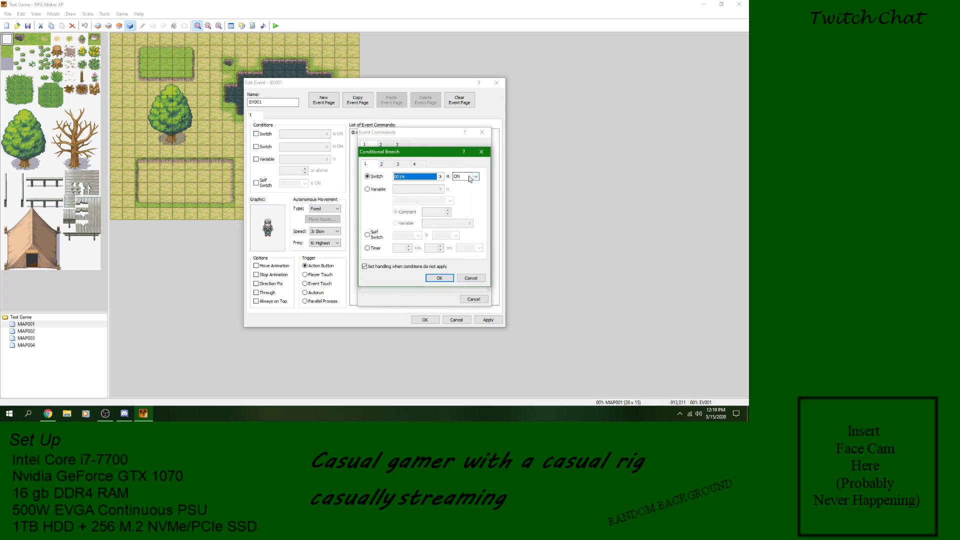
pyautogui.click(441, 176)
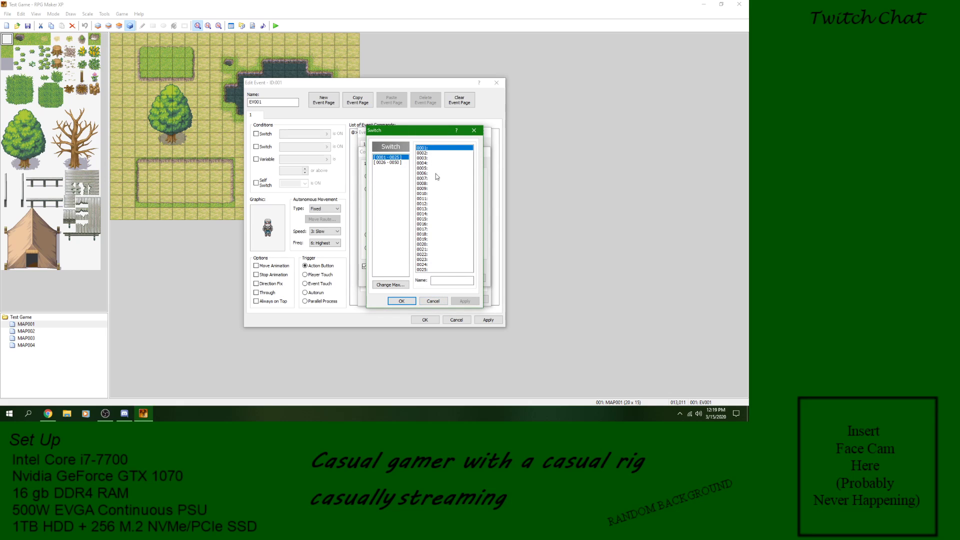
pyautogui.click(434, 301)
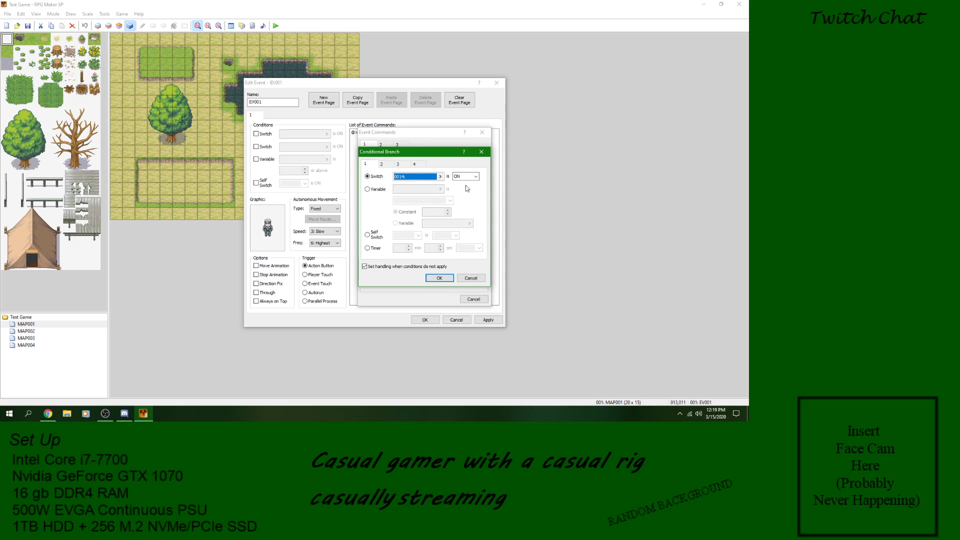
# Step: Base the condition on variable 0001, trying another variable as the comparison value before returning to a constant
pyautogui.click(375, 189)
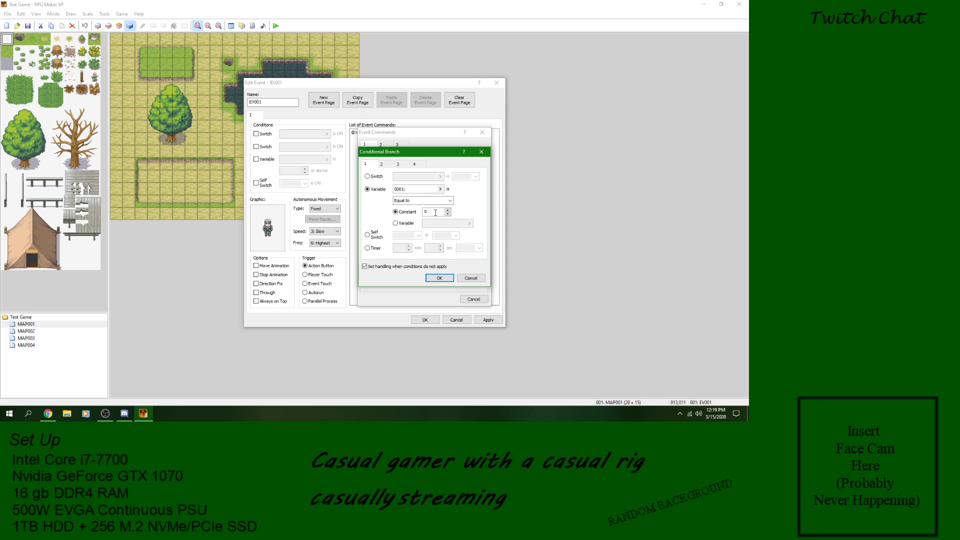
pyautogui.click(407, 224)
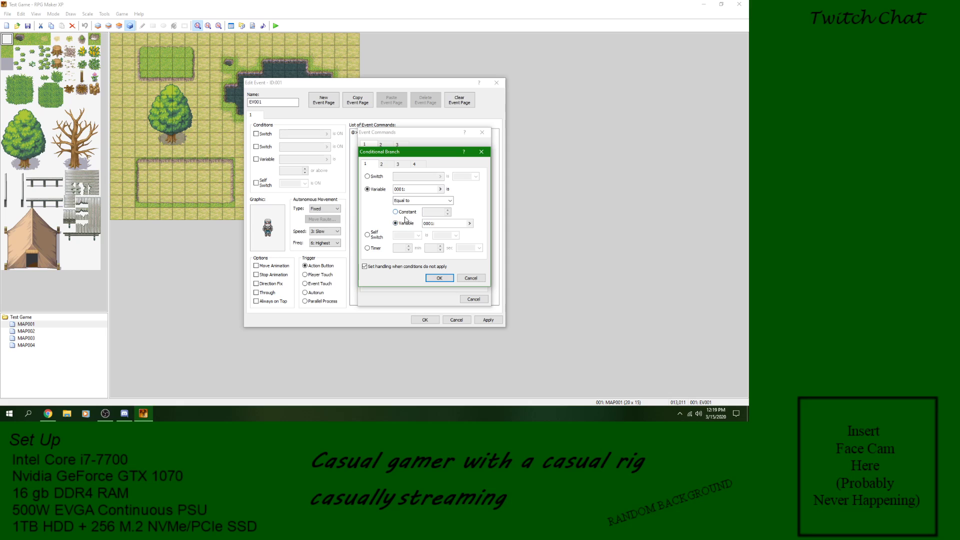
pyautogui.click(400, 213)
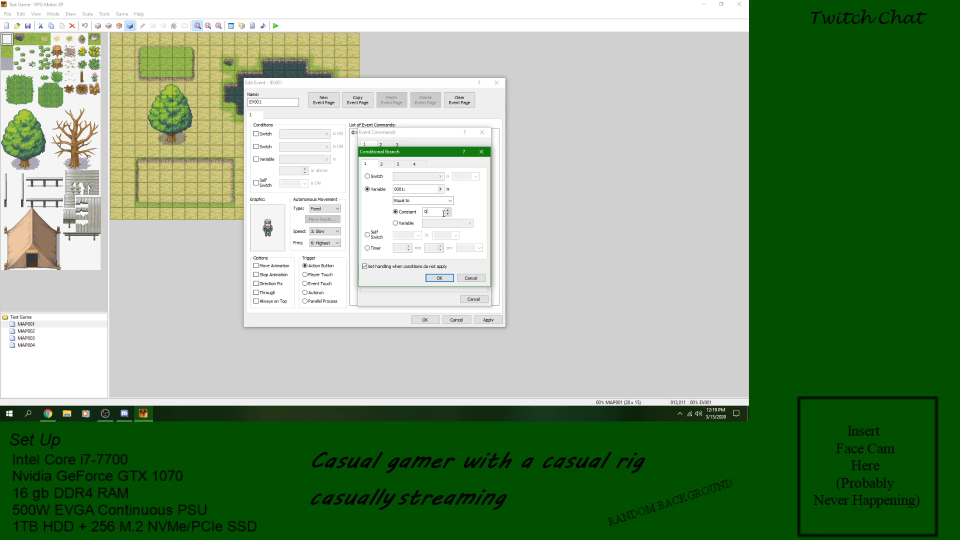
# Step: Try the Greater than or Equal to and Less than or Equal to comparisons for the variable, and restore Equal to
pyautogui.click(418, 203)
pyautogui.click(420, 213)
pyautogui.click(419, 205)
pyautogui.click(417, 219)
pyautogui.click(417, 202)
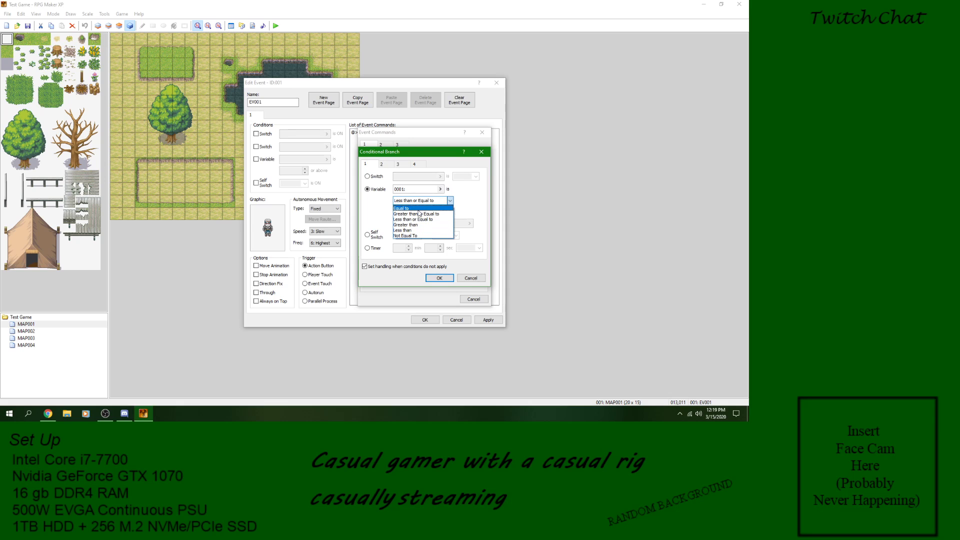
pyautogui.click(408, 208)
pyautogui.click(434, 213)
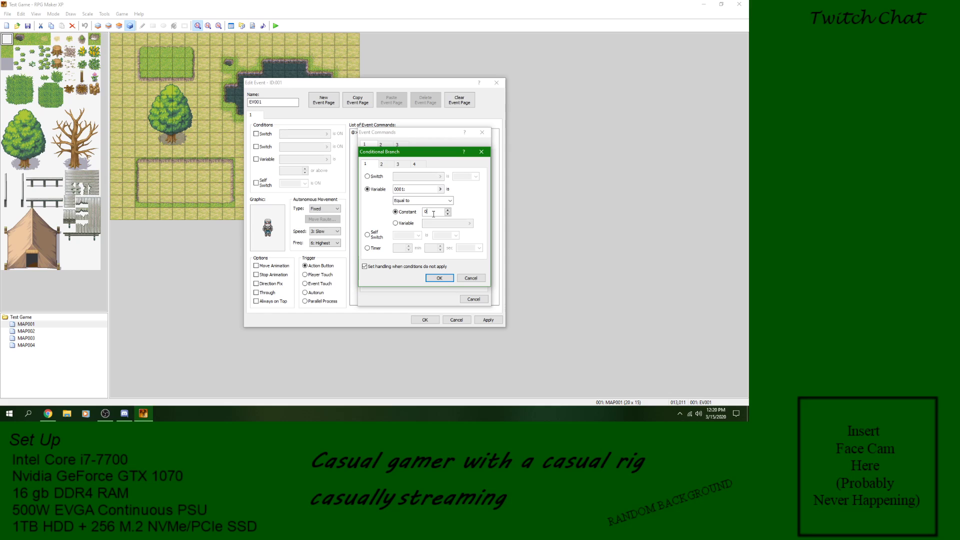
# Step: Change the branch condition to self switch A being ON
pyautogui.click(369, 234)
pyautogui.click(420, 235)
pyautogui.click(430, 238)
pyautogui.click(455, 236)
pyautogui.click(457, 239)
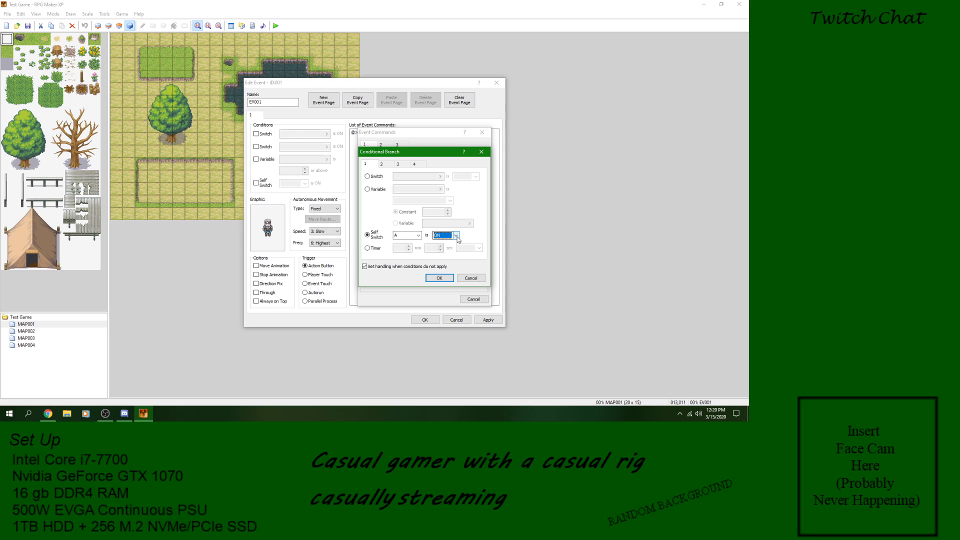
# Step: Change the branch condition to a timer of 0 min 0 sec or More
pyautogui.click(376, 249)
pyautogui.click(460, 249)
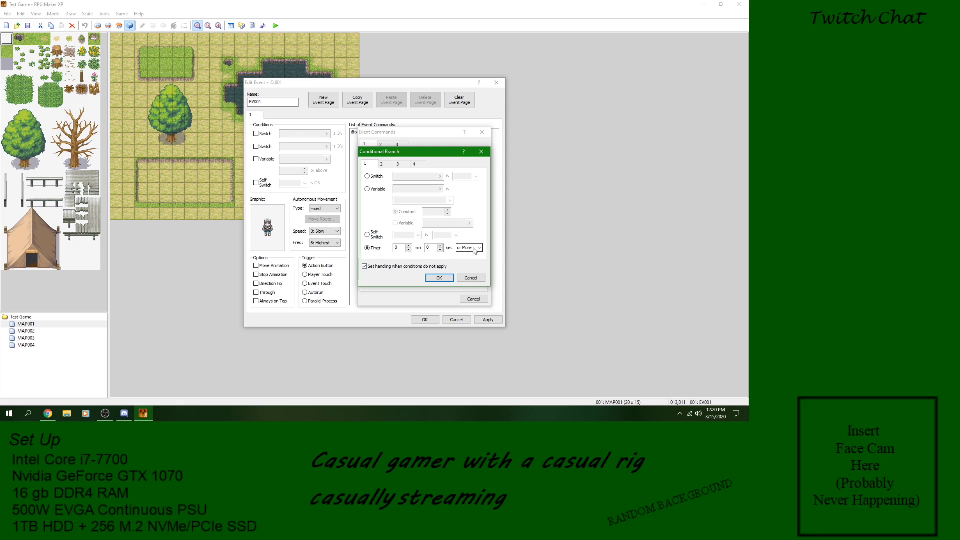
pyautogui.click(471, 254)
# Step: Set the branch condition to actor 001 being in the party, after trying the name option
pyautogui.click(390, 166)
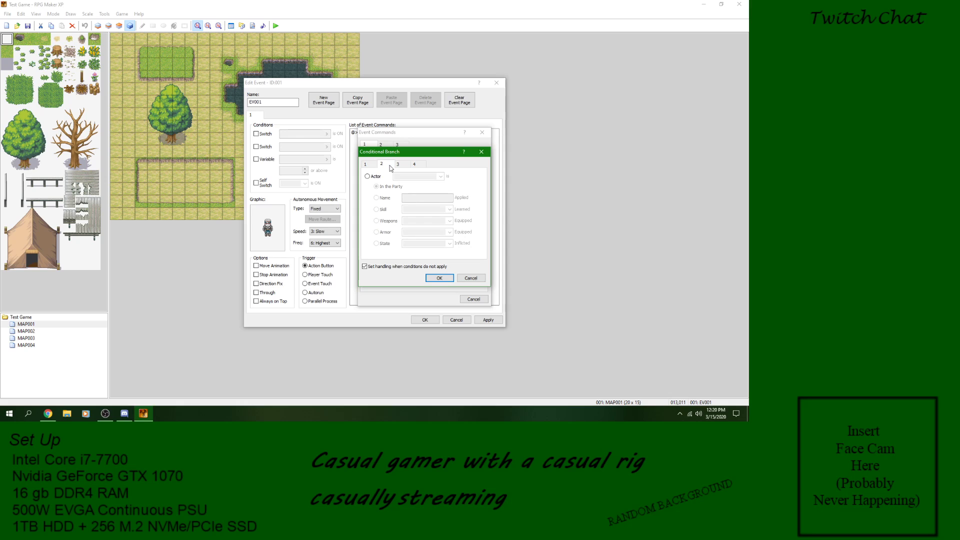
pyautogui.click(371, 177)
pyautogui.click(381, 198)
pyautogui.click(390, 186)
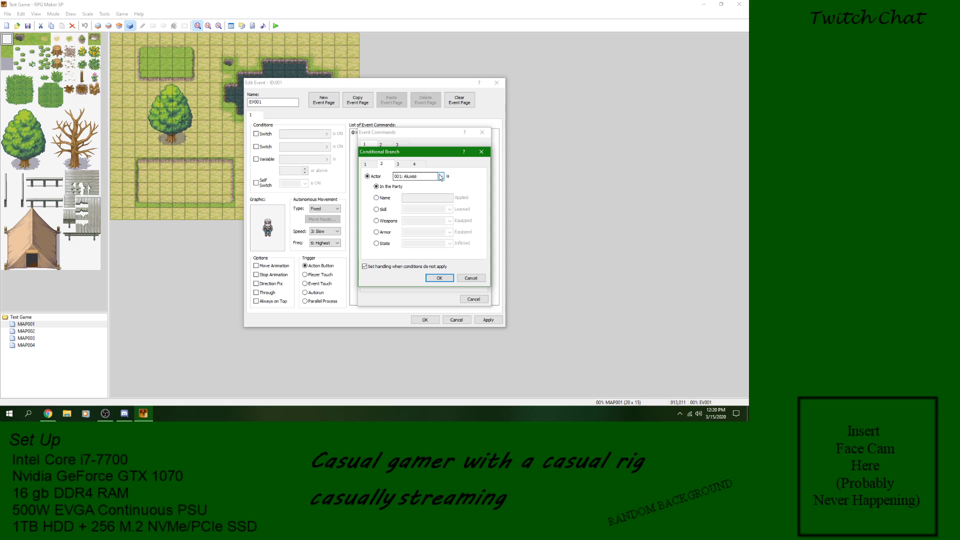
# Step: Insert the Conditional Branch that checks whether actor 001 is in the party, keeping the handling for unmet conditions
pyautogui.click(440, 176)
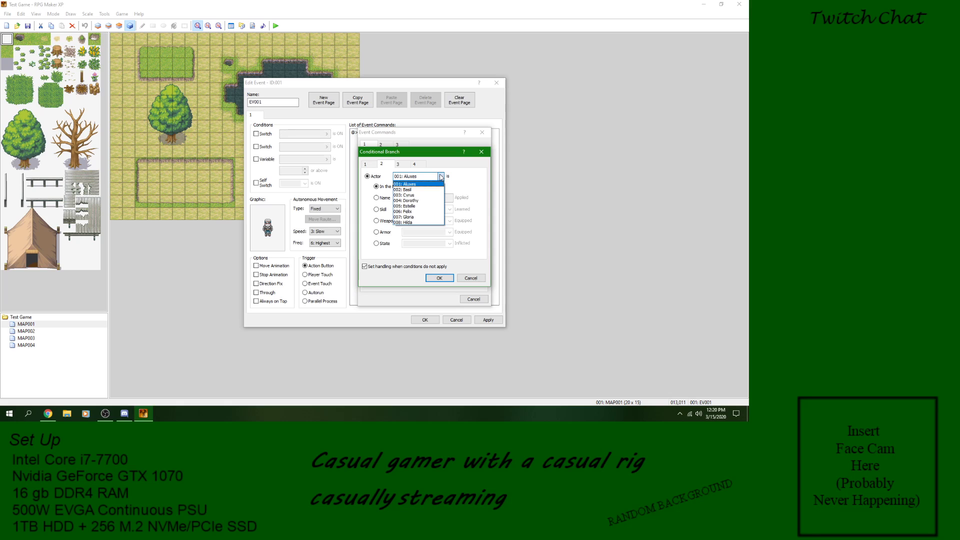
pyautogui.click(441, 177)
pyautogui.click(388, 188)
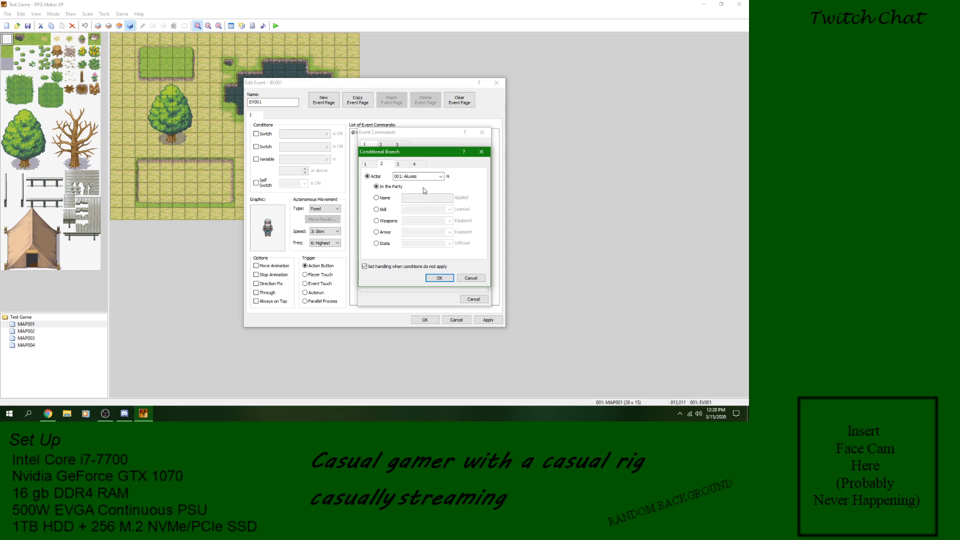
pyautogui.click(438, 279)
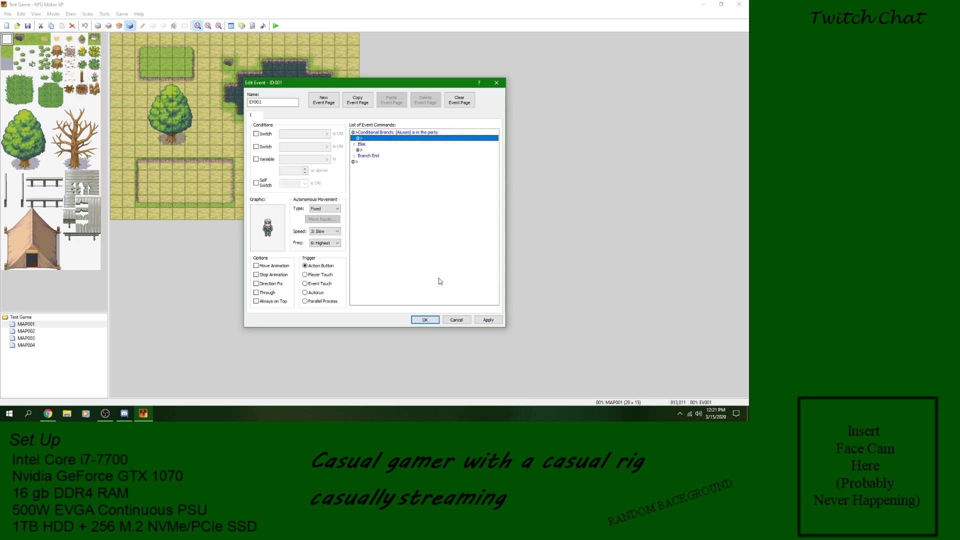
pyautogui.click(379, 135)
pyautogui.click(377, 161)
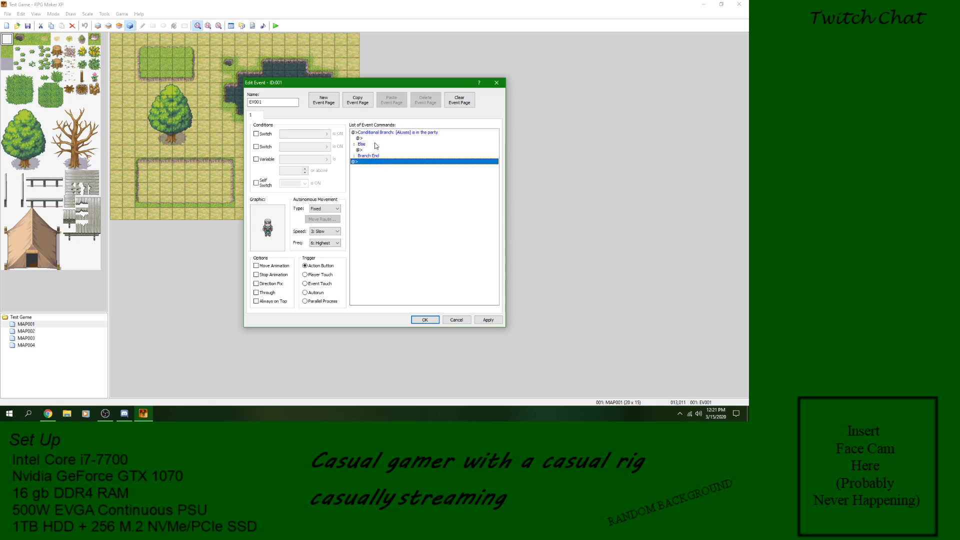
# Step: Look through the three pages of event commands available inside the branch, including the Change Gold settings, without adding any
pyautogui.click(374, 138)
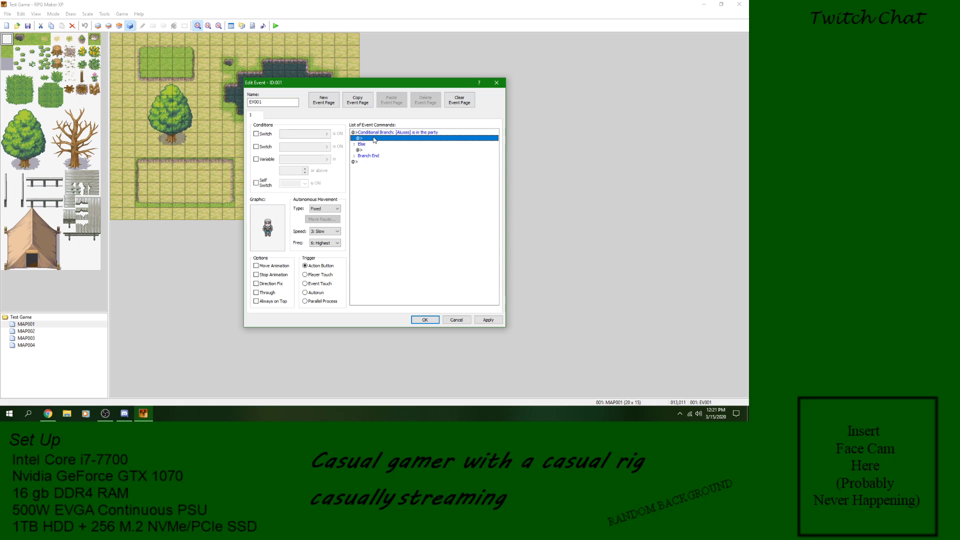
pyautogui.rightClick(374, 138)
pyautogui.click(382, 144)
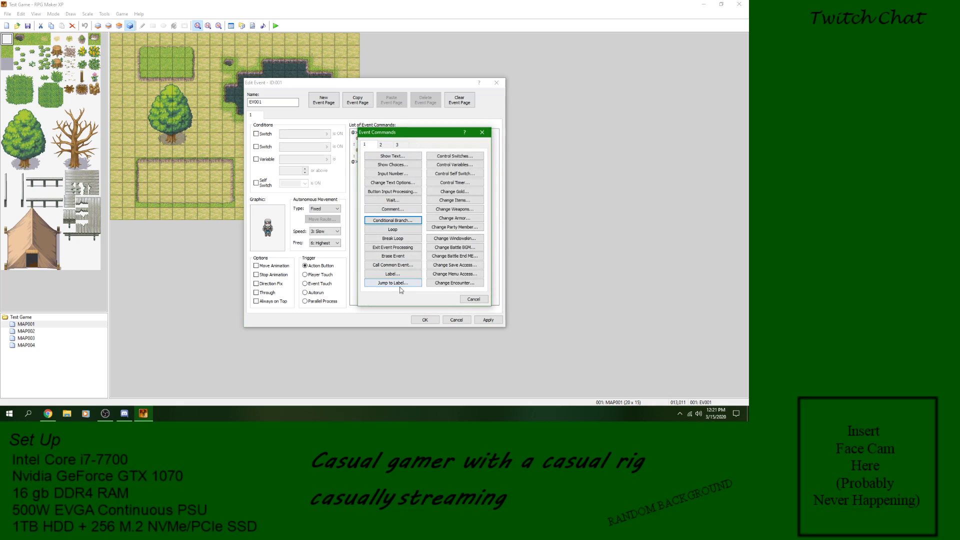
pyautogui.click(387, 145)
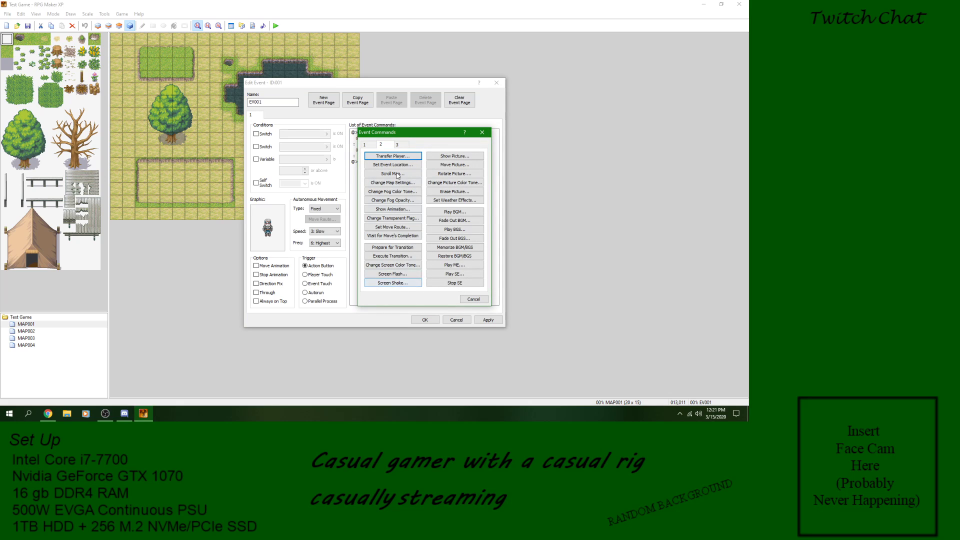
pyautogui.click(397, 144)
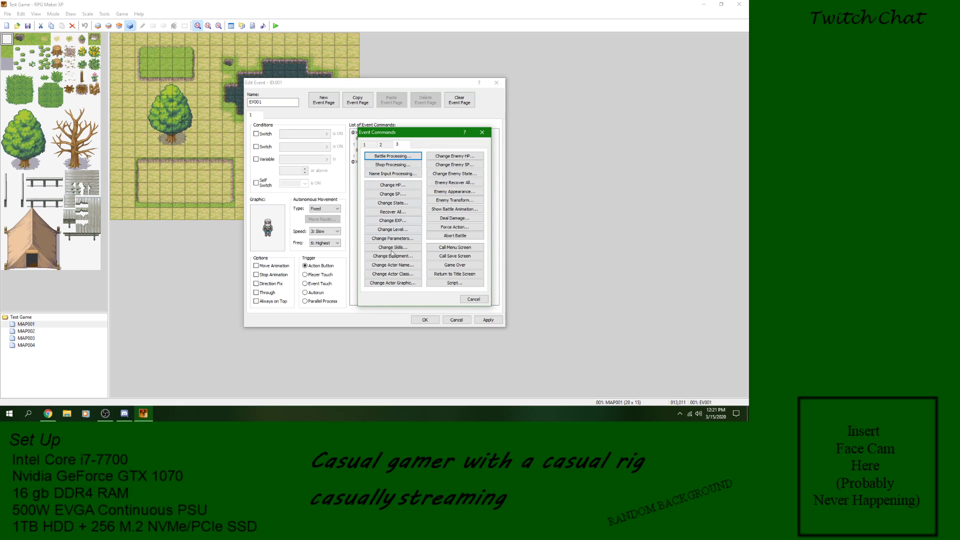
pyautogui.click(365, 145)
pyautogui.click(453, 195)
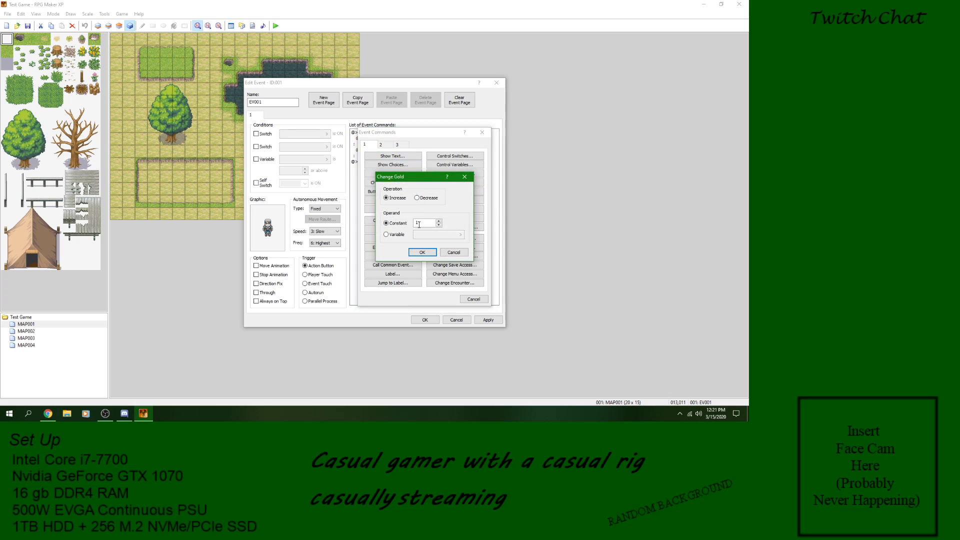
pyautogui.click(454, 252)
pyautogui.click(473, 299)
pyautogui.click(376, 151)
pyautogui.click(397, 132)
pyautogui.rightClick(396, 131)
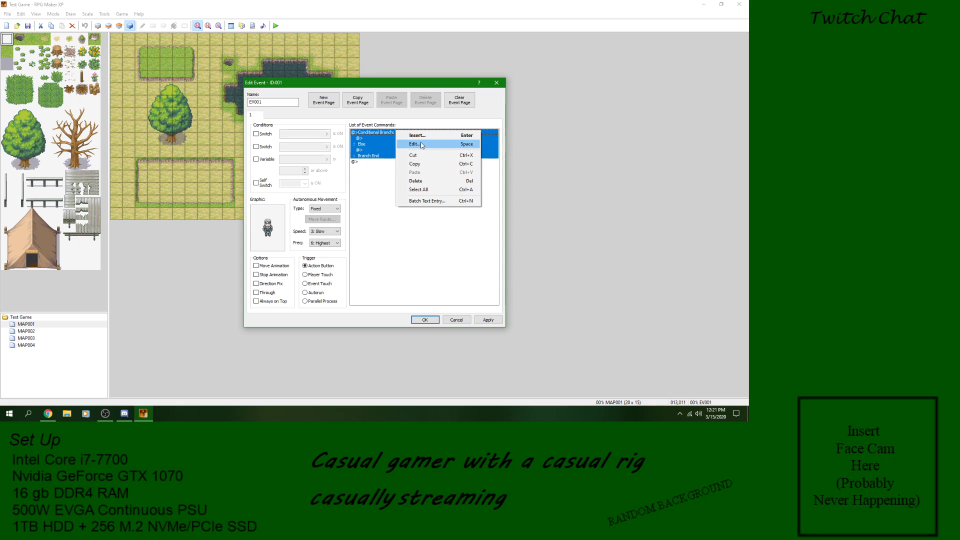
pyautogui.click(365, 172)
pyautogui.click(399, 131)
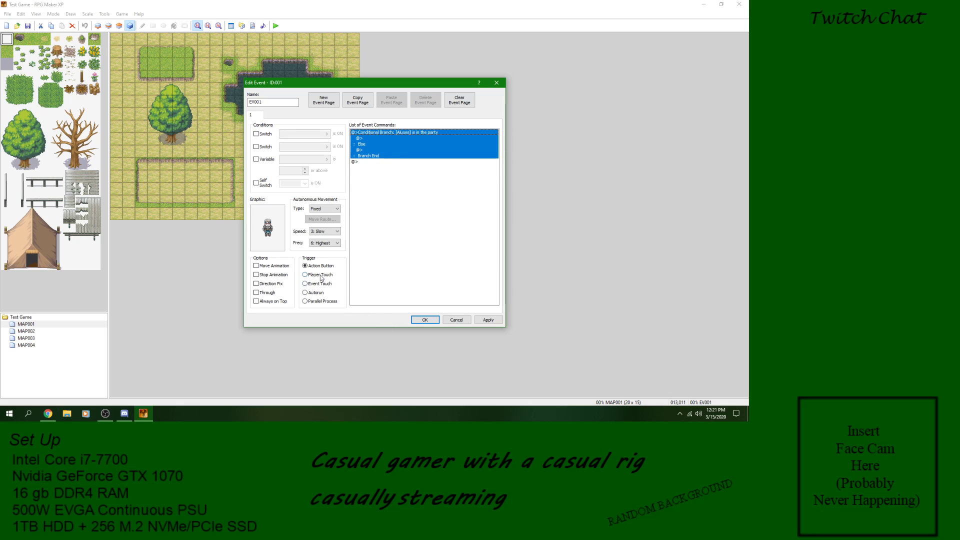
pyautogui.click(377, 139)
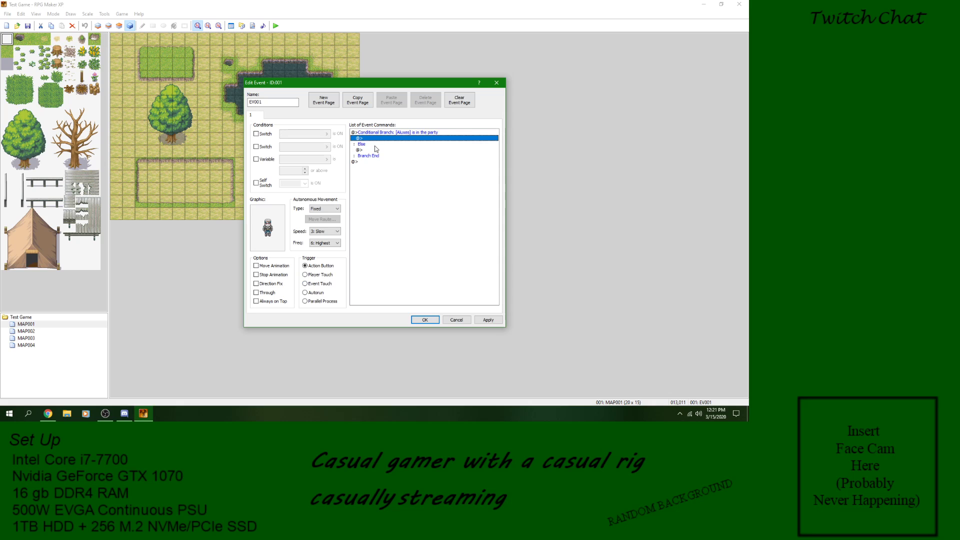
pyautogui.click(377, 150)
# Step: Open the Conditional Branch for editing and try the Name condition for actor 001
pyautogui.click(394, 132)
pyautogui.rightClick(394, 131)
pyautogui.click(427, 145)
pyautogui.click(388, 200)
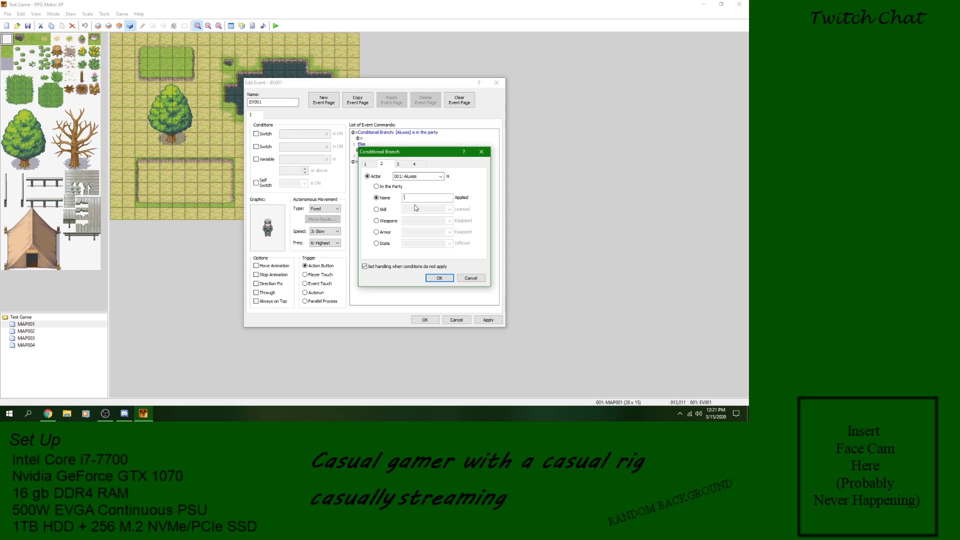
pyautogui.click(440, 176)
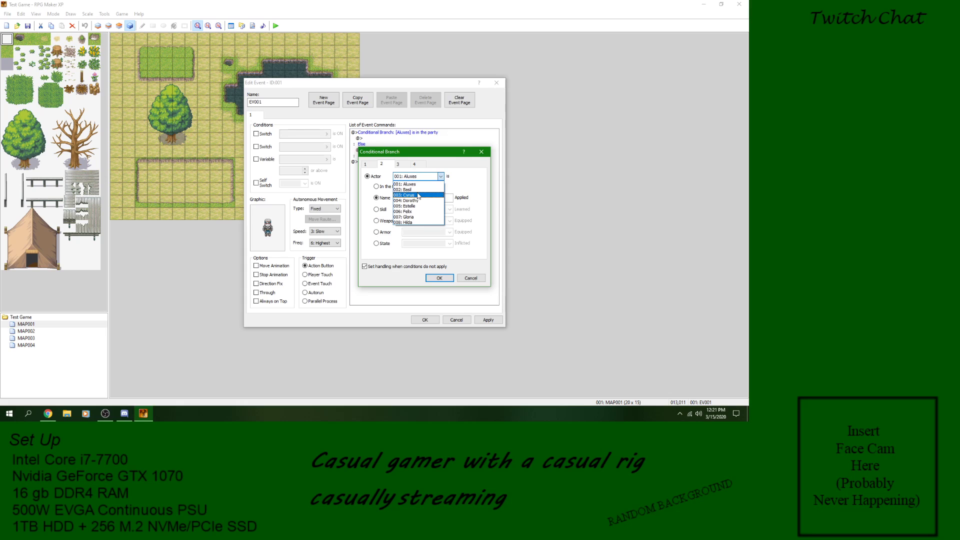
pyautogui.click(445, 177)
pyautogui.click(415, 197)
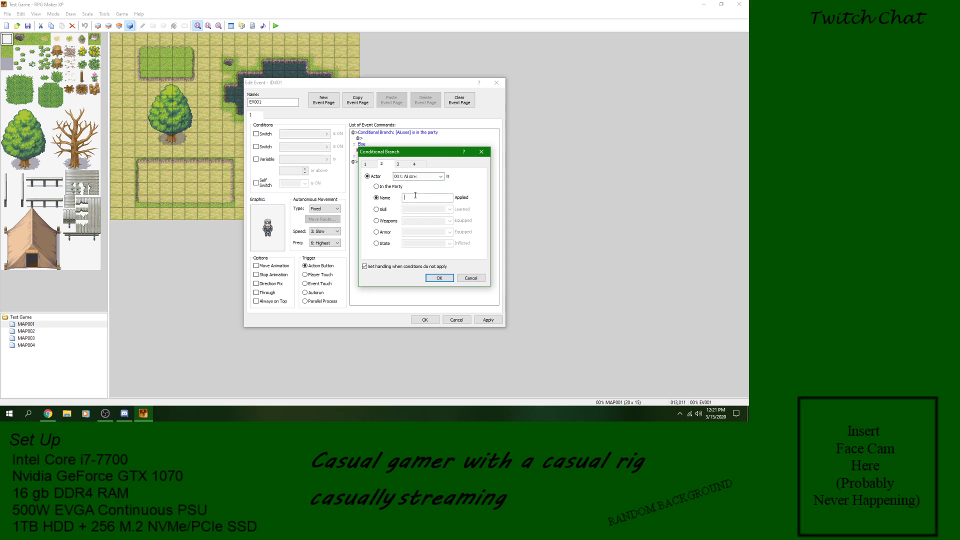
# Step: Try the Skill condition with 001: Heal and the Weapons condition with 001: Bronze Sword for actor 001
pyautogui.click(382, 210)
pyautogui.click(449, 210)
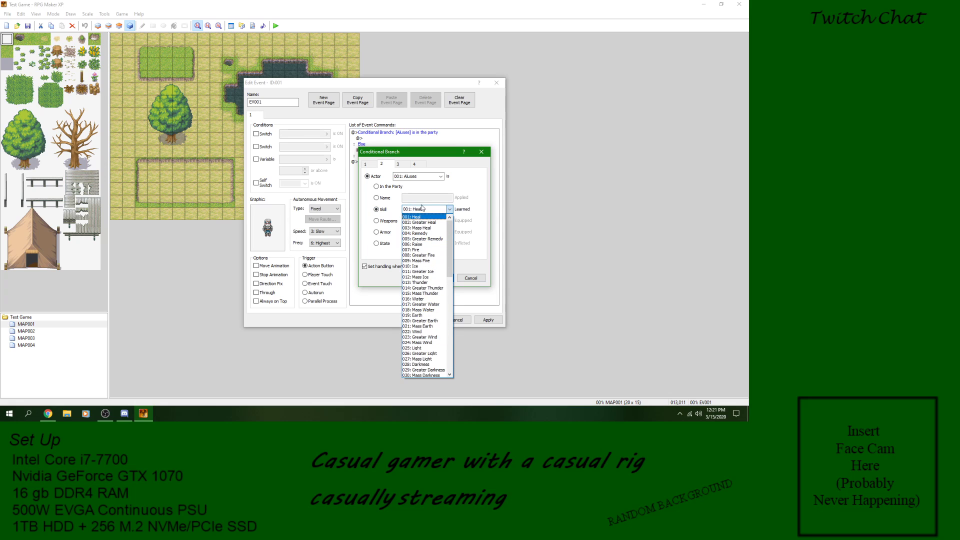
pyautogui.click(449, 210)
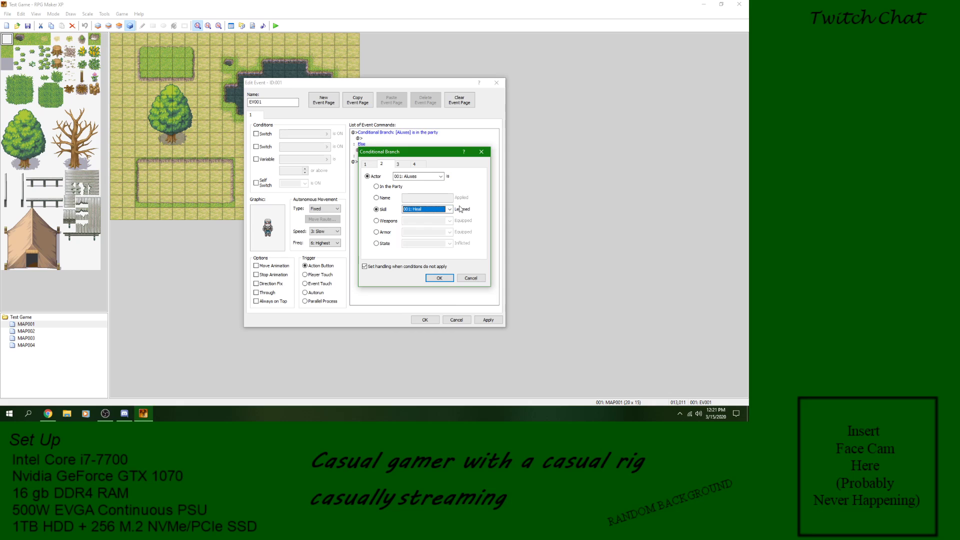
pyautogui.click(383, 221)
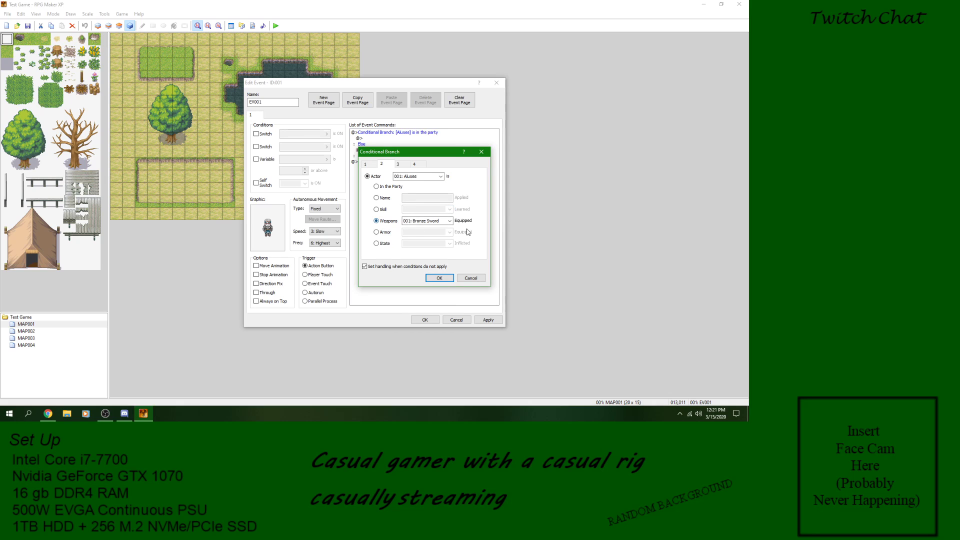
pyautogui.click(449, 221)
pyautogui.click(457, 235)
# Step: Try the Armor condition and the State condition with 001: Knockout, keeping actor 001
pyautogui.click(384, 233)
pyautogui.click(383, 244)
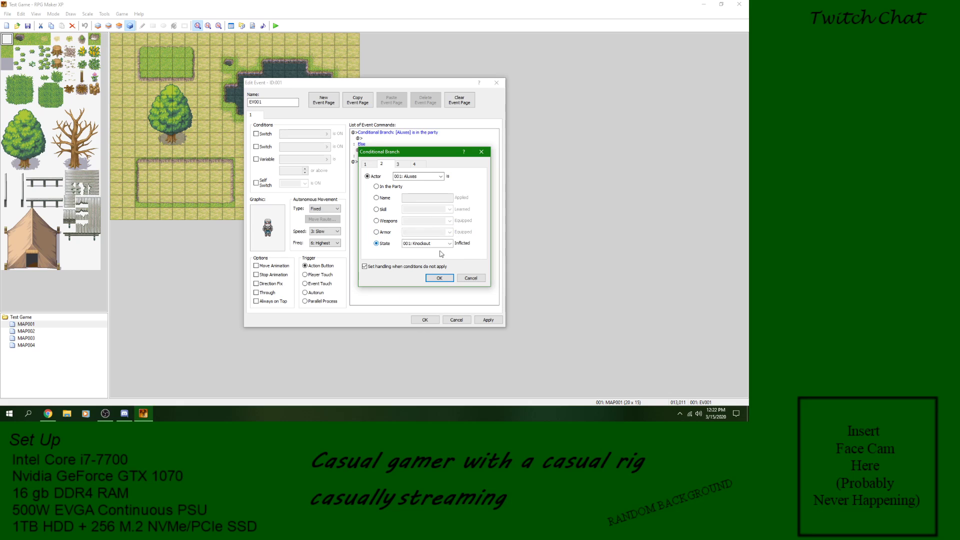
pyautogui.click(448, 244)
pyautogui.click(448, 245)
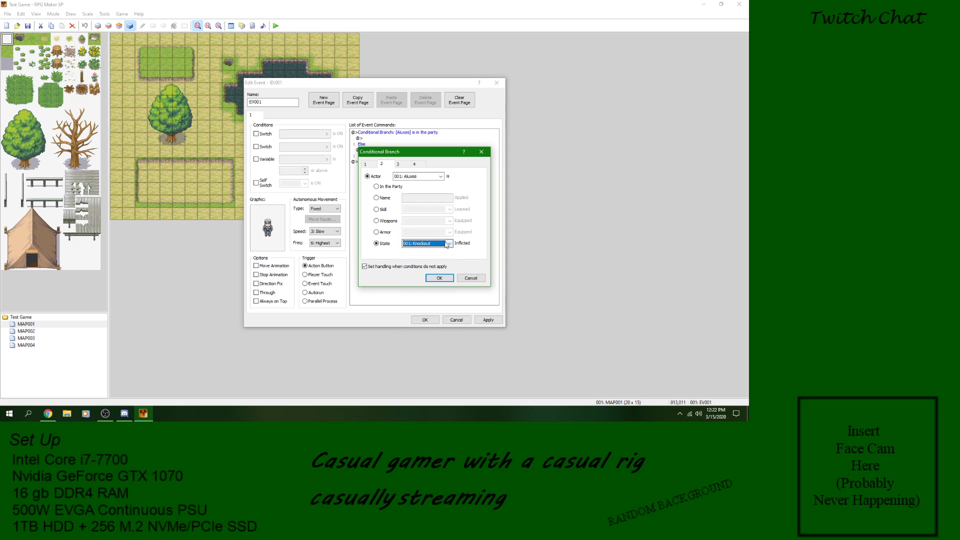
pyautogui.click(440, 177)
pyautogui.click(441, 177)
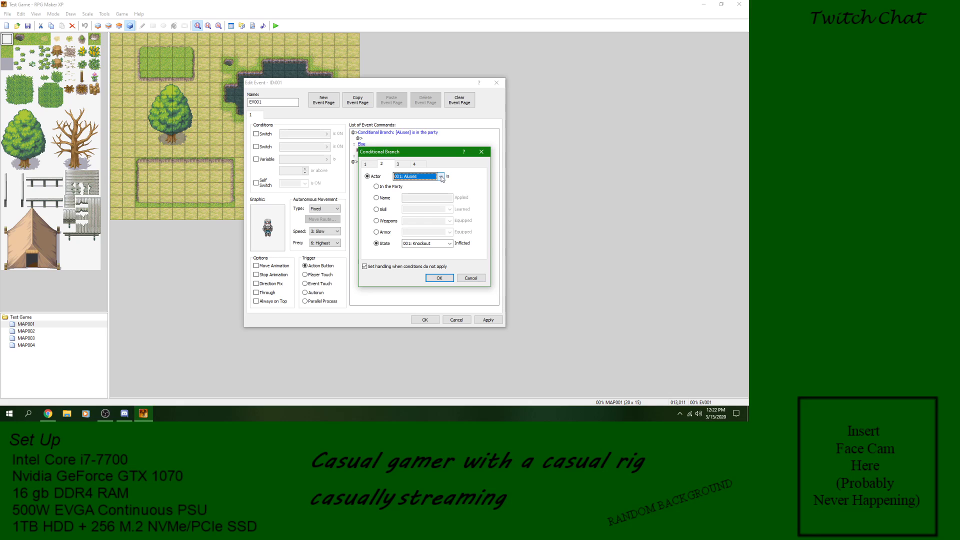
# Step: Go back through the Weapons, Armor and Skill conditions and return the actor condition to In the Party
pyautogui.click(388, 223)
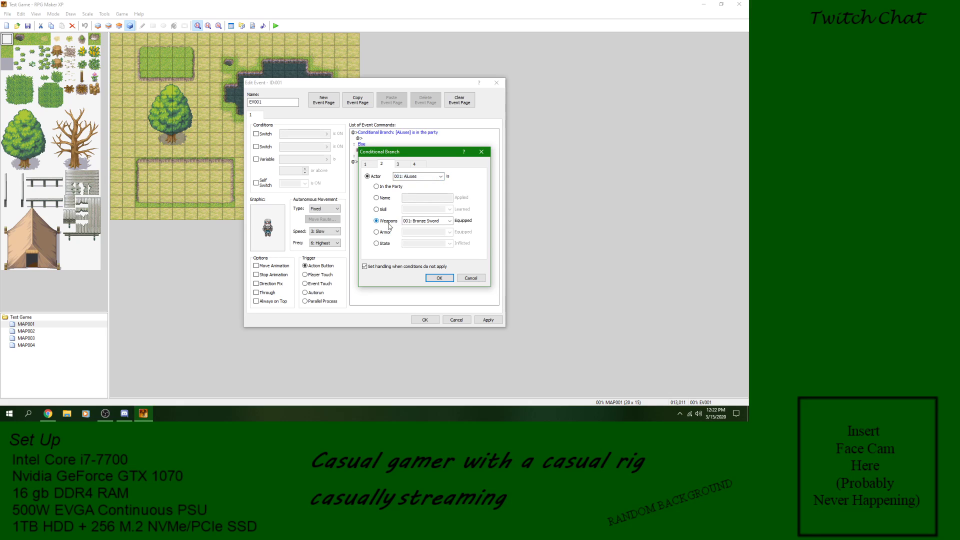
pyautogui.click(391, 232)
pyautogui.click(392, 222)
pyautogui.click(378, 210)
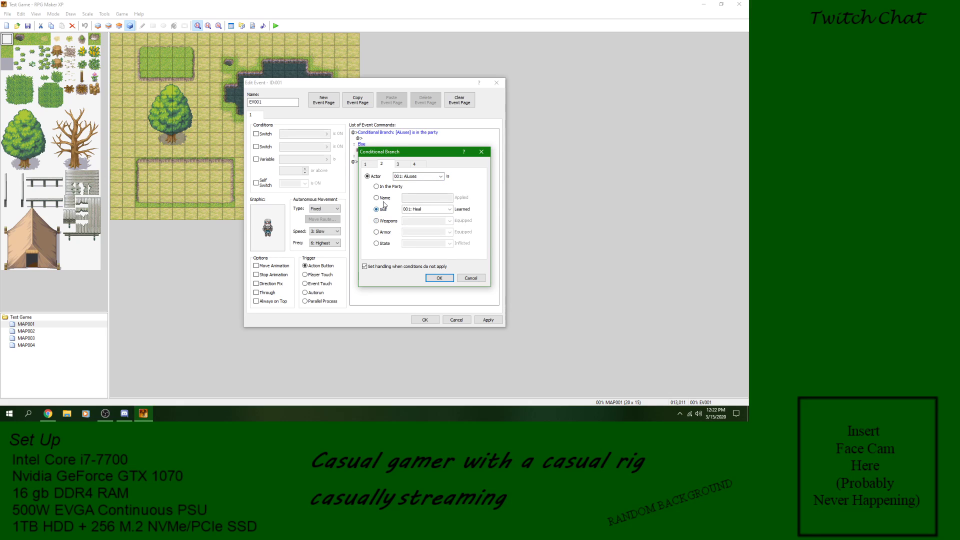
pyautogui.click(395, 187)
# Step: Try the Enemy condition with enemy 1, switching it to State and back to Appeared
pyautogui.click(406, 166)
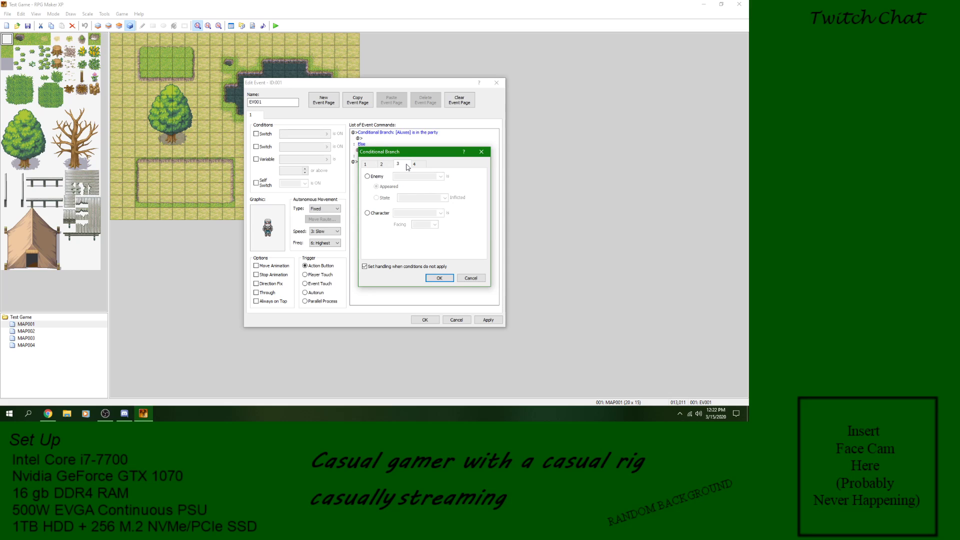
pyautogui.click(377, 177)
pyautogui.click(442, 177)
pyautogui.click(411, 183)
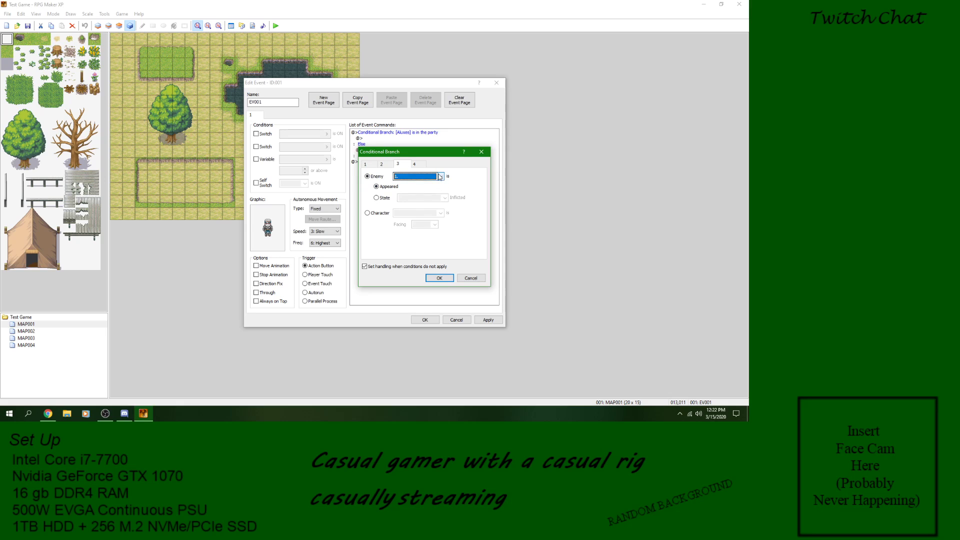
pyautogui.click(385, 199)
pyautogui.click(384, 189)
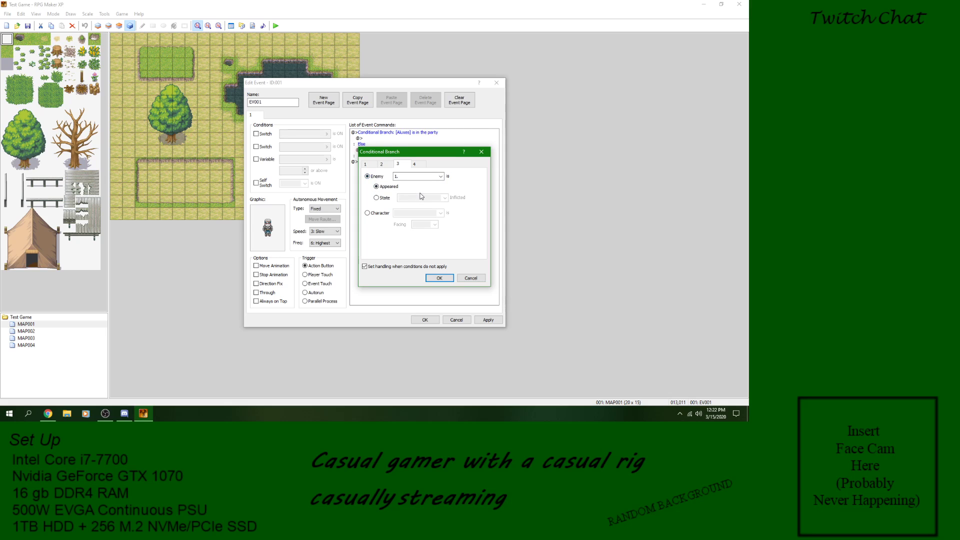
# Step: Review the enemy choices with enemy 1 kept, discard the branch edit, and save the event
pyautogui.click(386, 165)
pyautogui.click(398, 164)
pyautogui.click(407, 177)
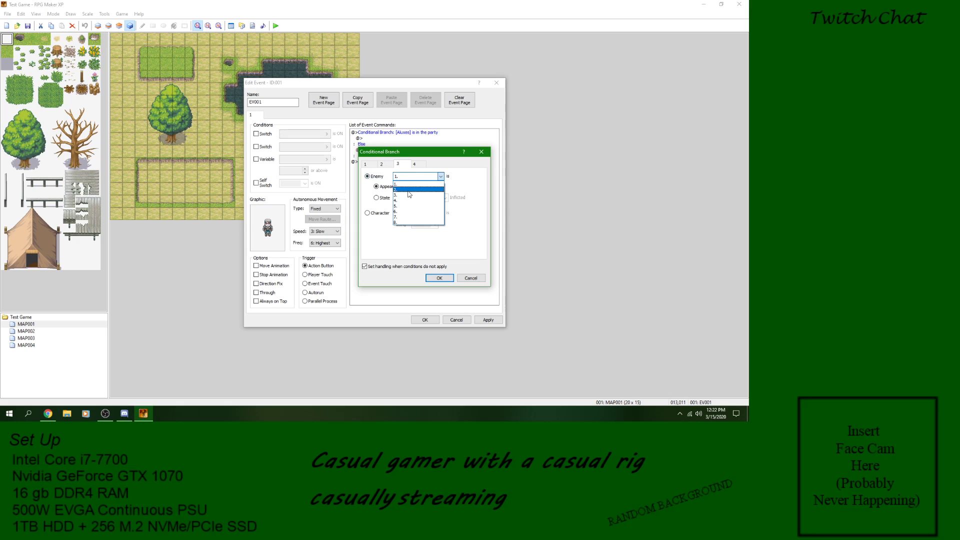
pyautogui.click(408, 184)
pyautogui.click(408, 177)
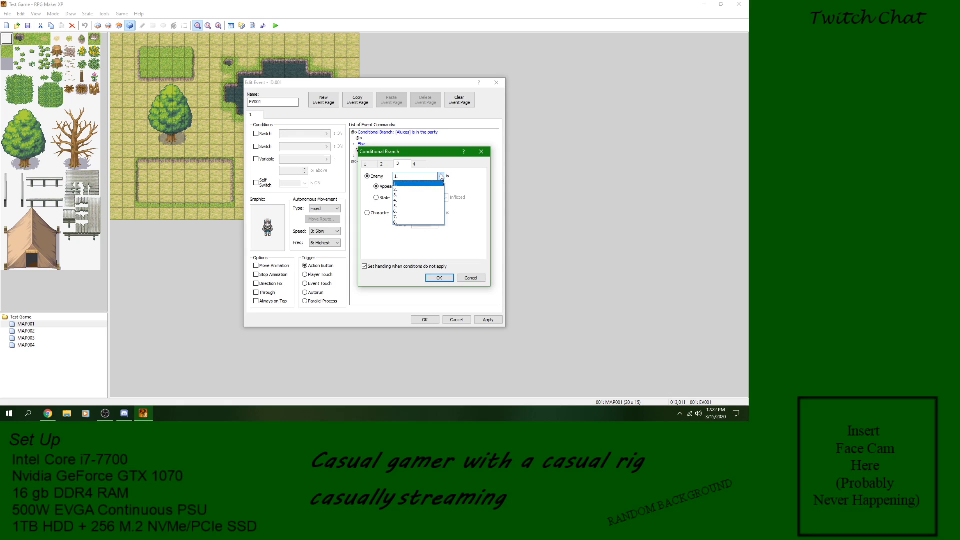
pyautogui.click(409, 188)
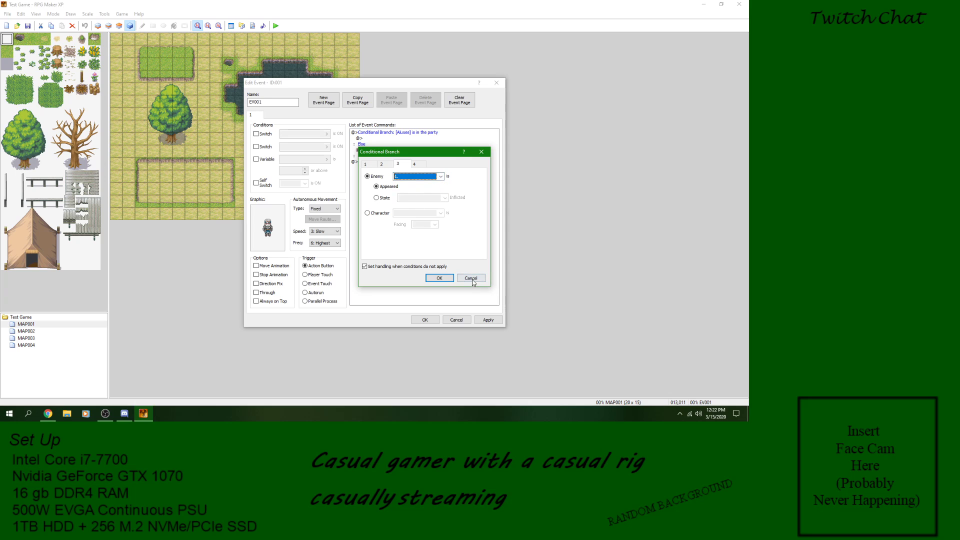
pyautogui.click(471, 278)
pyautogui.click(433, 320)
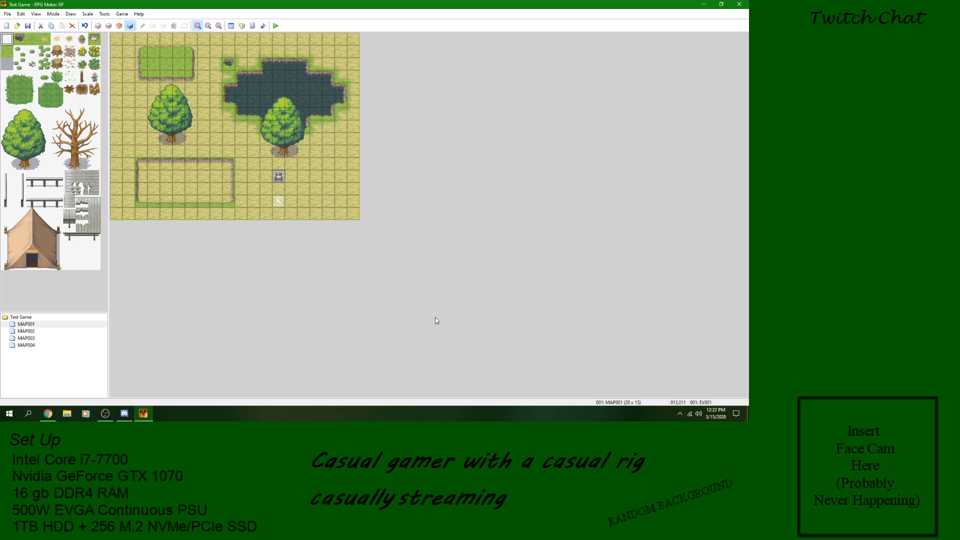
# Step: Examine the Troops, Enemies and States data in the Database and close it without changes
pyautogui.click(104, 14)
pyautogui.click(118, 24)
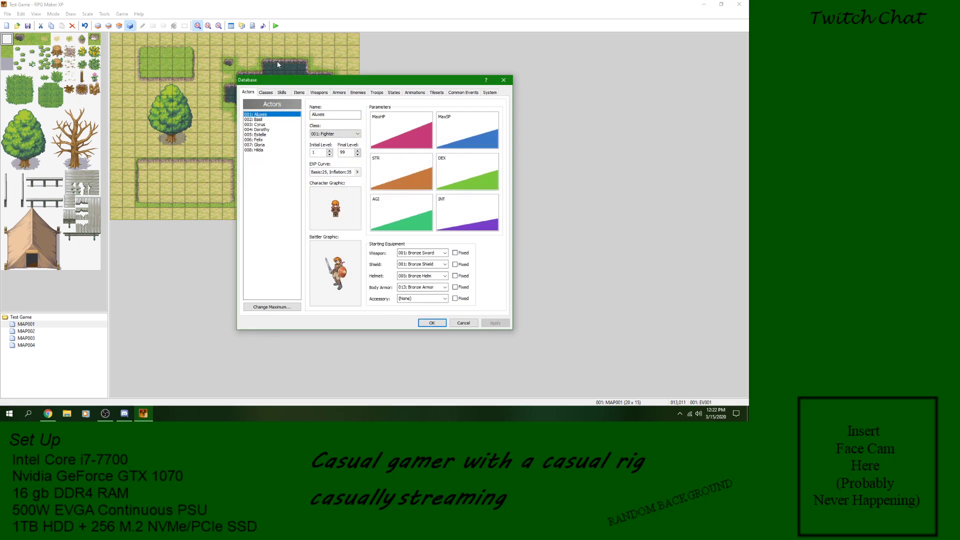
pyautogui.click(377, 93)
pyautogui.click(357, 94)
pyautogui.click(378, 93)
pyautogui.click(394, 92)
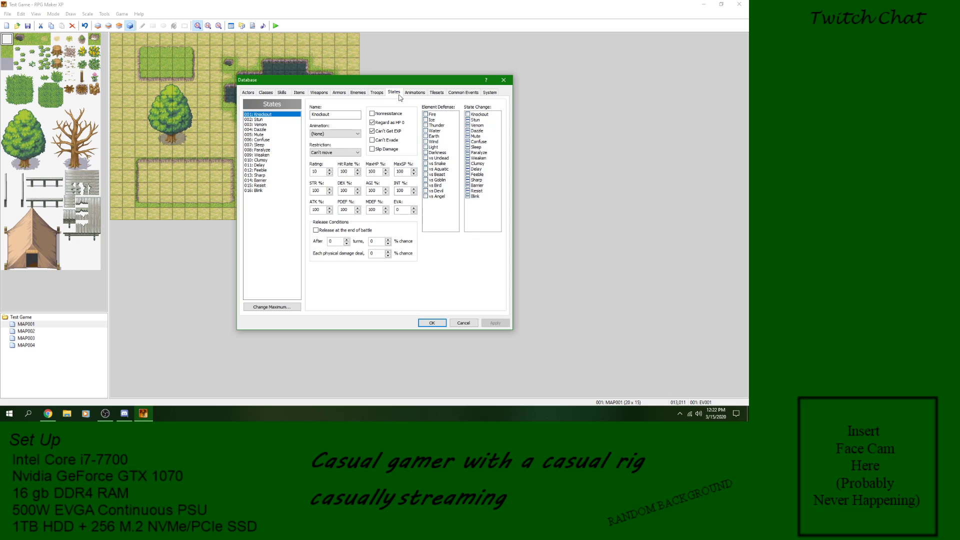
pyautogui.click(465, 322)
# Step: Reopen the character event's Conditional Branch and set its condition to enemy 1 having state 001: Knockout inflicted
pyautogui.doubleClick(278, 176)
pyautogui.rightClick(371, 132)
pyautogui.click(388, 145)
pyautogui.click(398, 164)
pyautogui.click(368, 176)
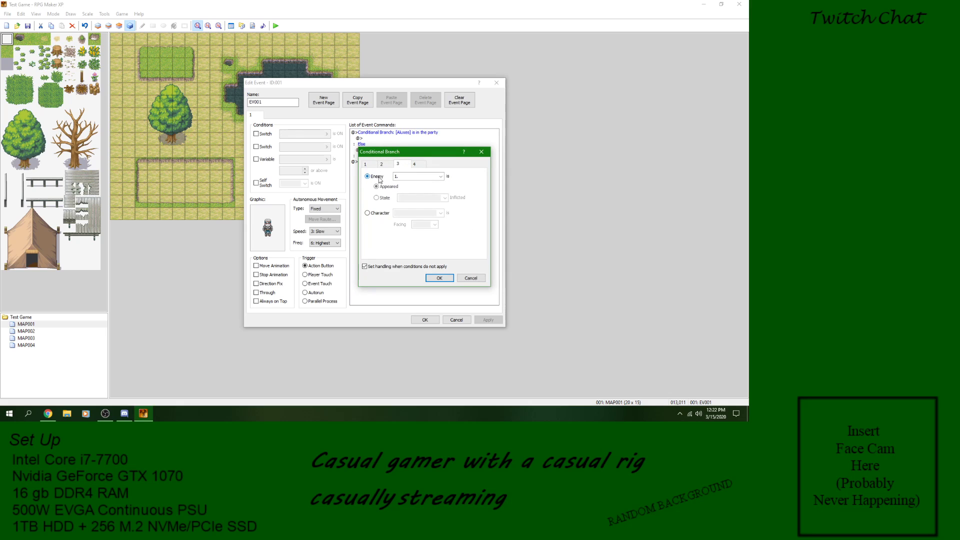
pyautogui.click(441, 177)
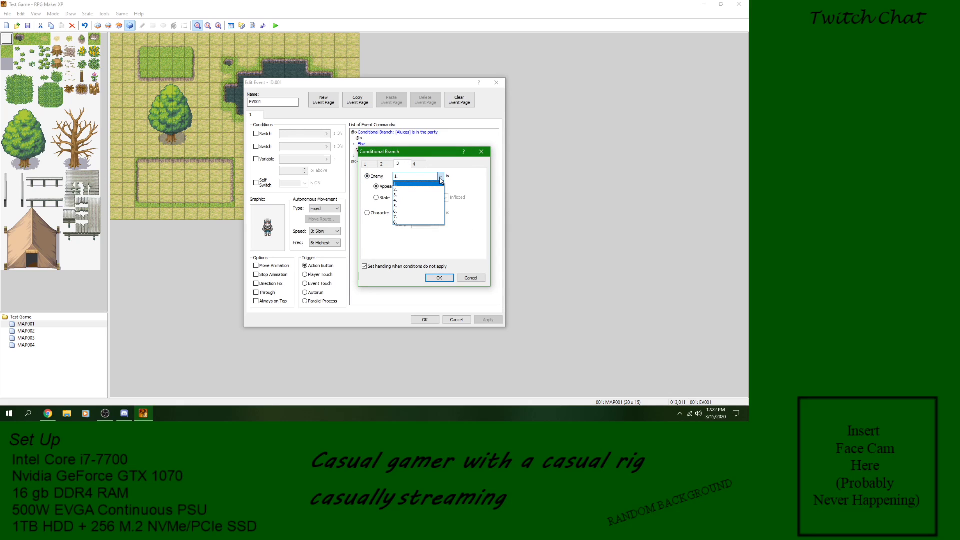
pyautogui.click(419, 185)
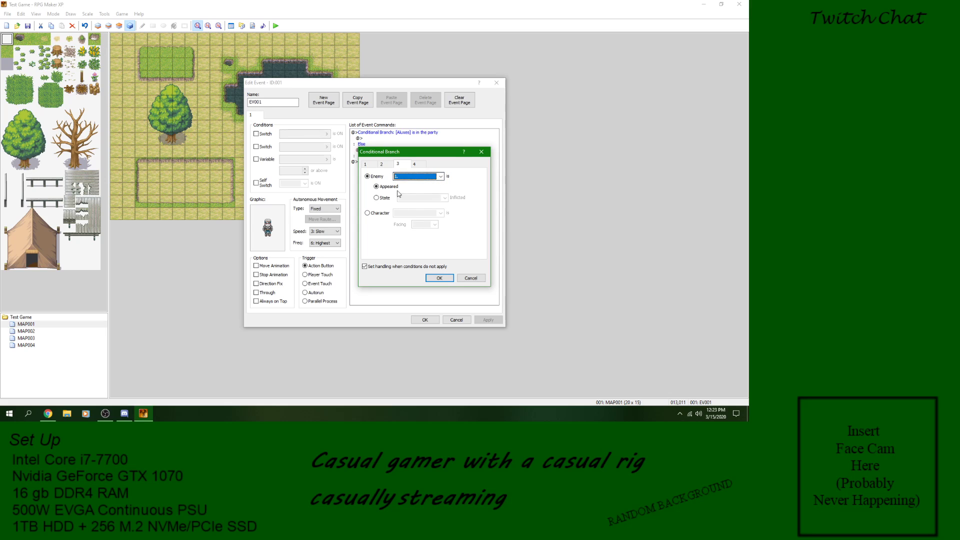
pyautogui.click(381, 198)
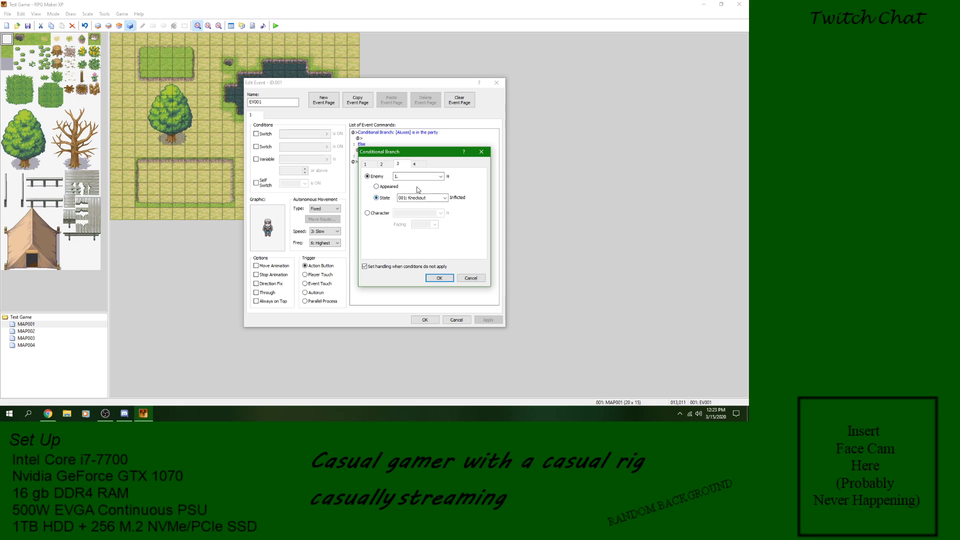
# Step: Set the state inflicted on enemy 1 to 002: Stun
pyautogui.click(445, 197)
pyautogui.click(445, 196)
pyautogui.click(417, 198)
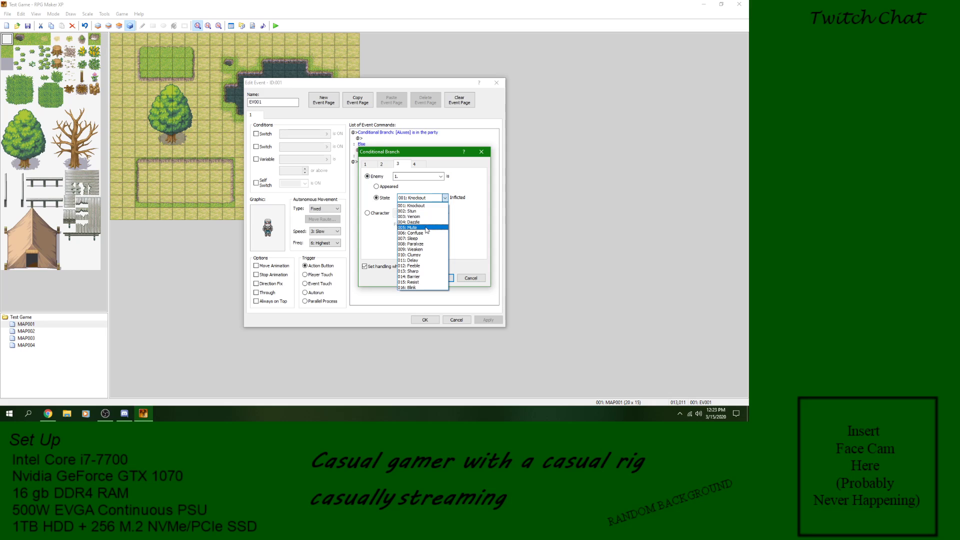
pyautogui.click(428, 211)
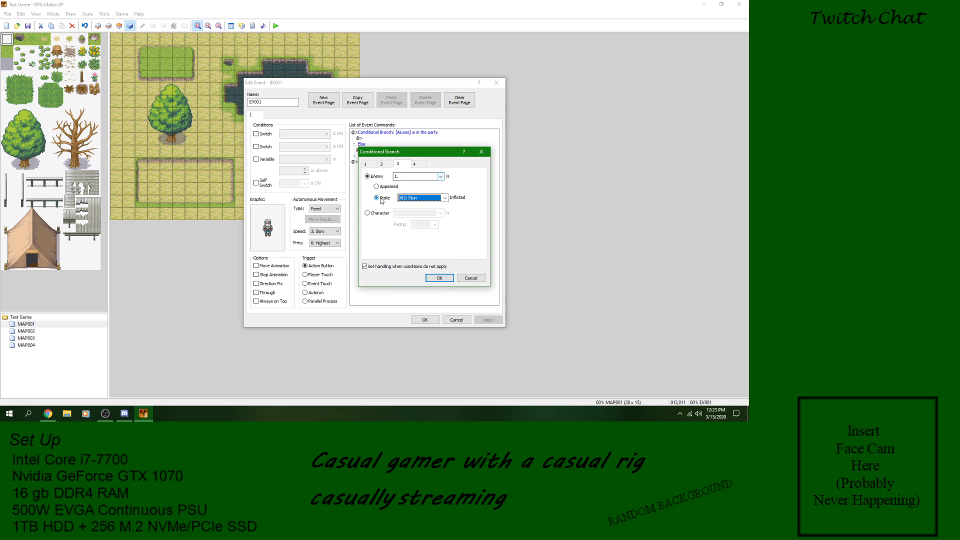
# Step: Switch the branch condition to Character and review the available characters and facing directions for Player
pyautogui.click(380, 214)
pyautogui.click(440, 213)
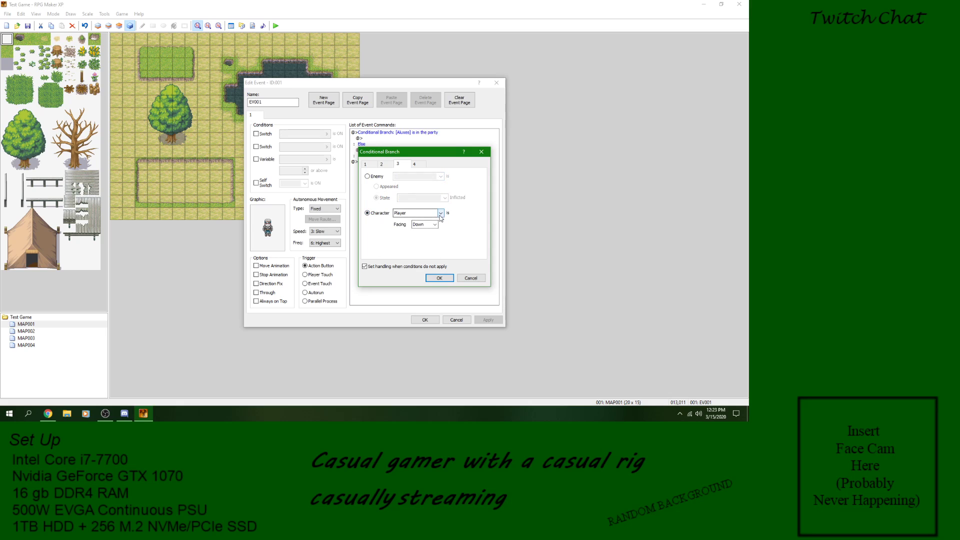
pyautogui.click(440, 216)
pyautogui.click(436, 226)
pyautogui.click(437, 227)
pyautogui.click(441, 215)
pyautogui.click(440, 212)
# Step: Try the Gold, Item, Weapon, Armor, Button and Script conditions in turn, ending back on Gold
pyautogui.click(415, 164)
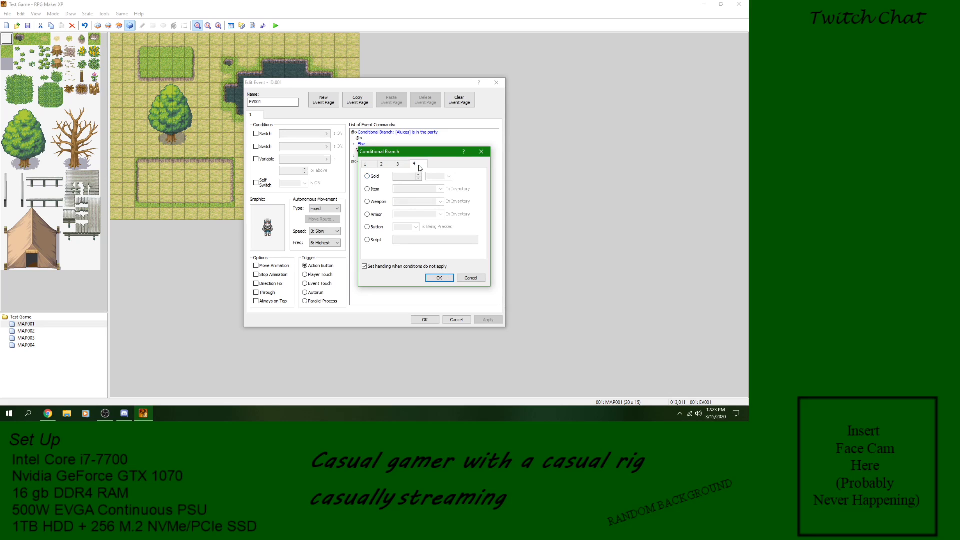
pyautogui.click(373, 178)
pyautogui.click(370, 191)
pyautogui.click(375, 203)
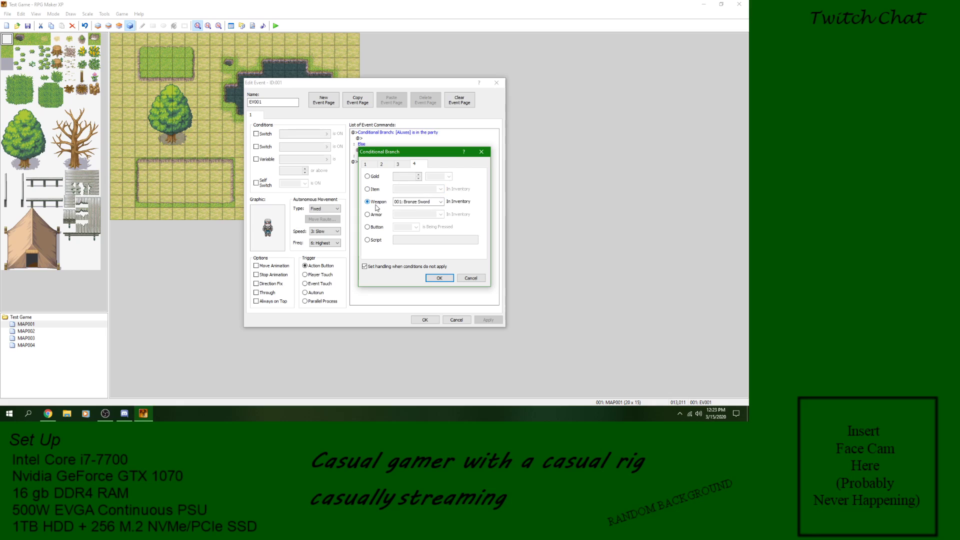
pyautogui.click(367, 214)
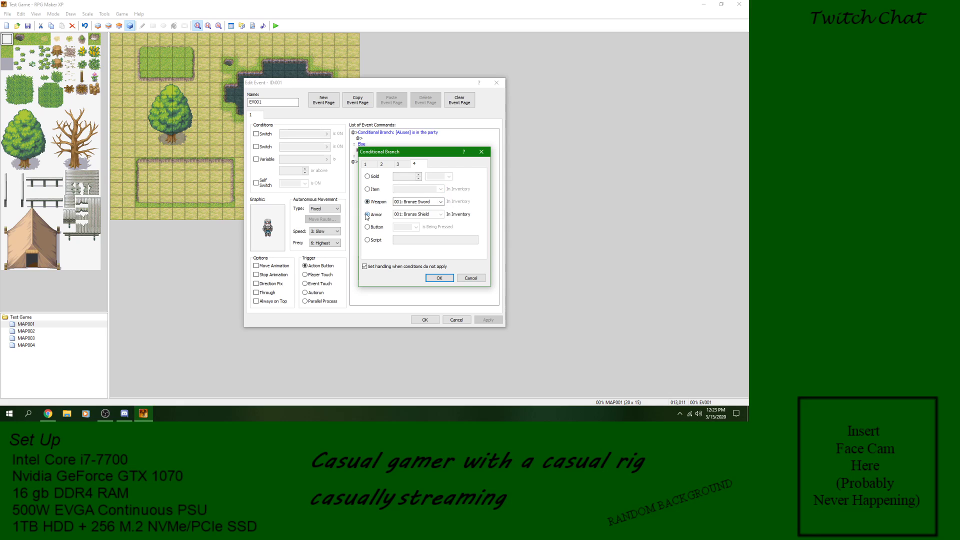
pyautogui.click(369, 228)
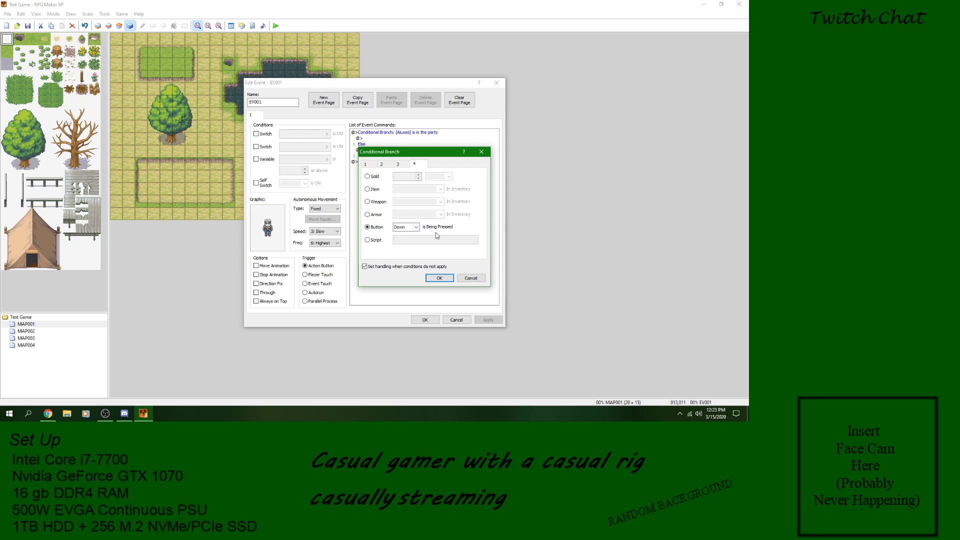
pyautogui.click(374, 241)
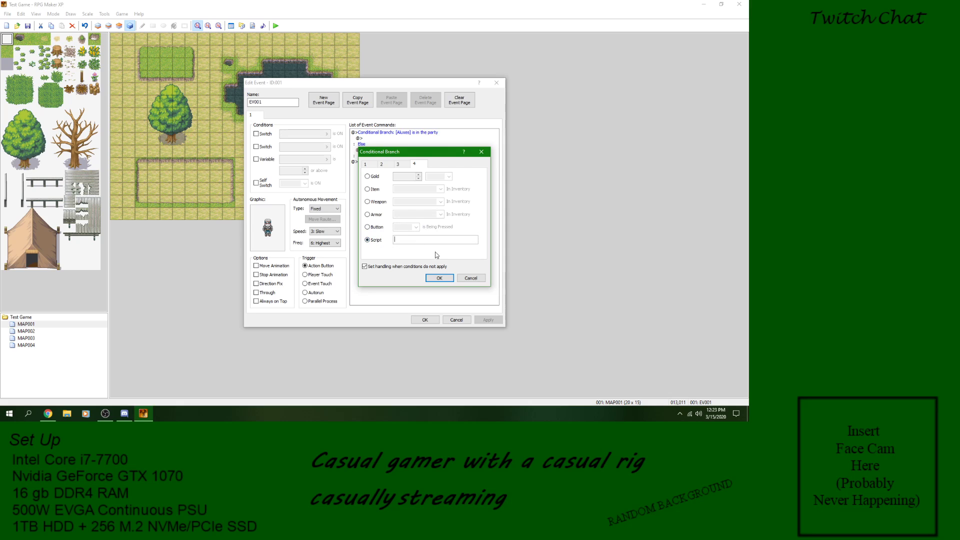
pyautogui.click(370, 177)
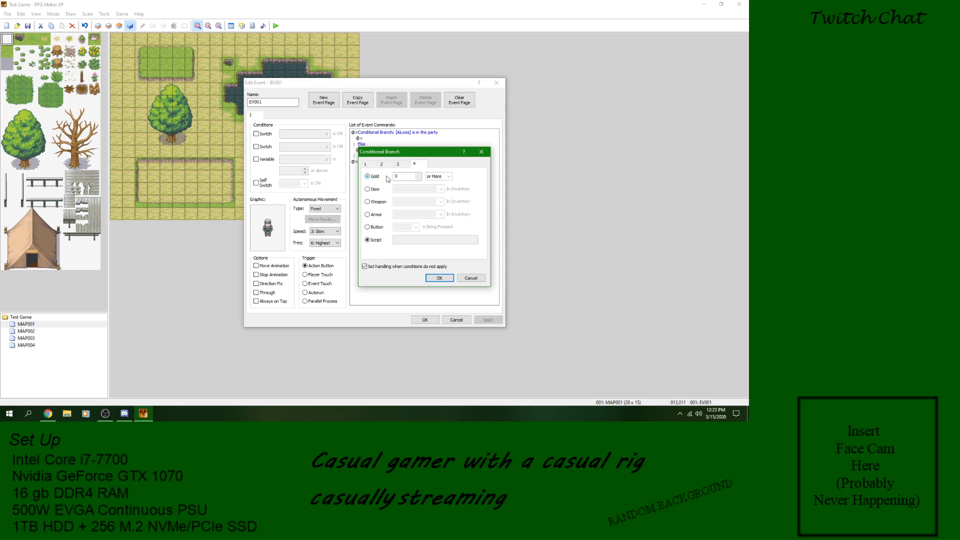
# Step: Set the enemy 1 condition to Appeared, switch to the Character condition and review its choices with Player kept
pyautogui.click(401, 167)
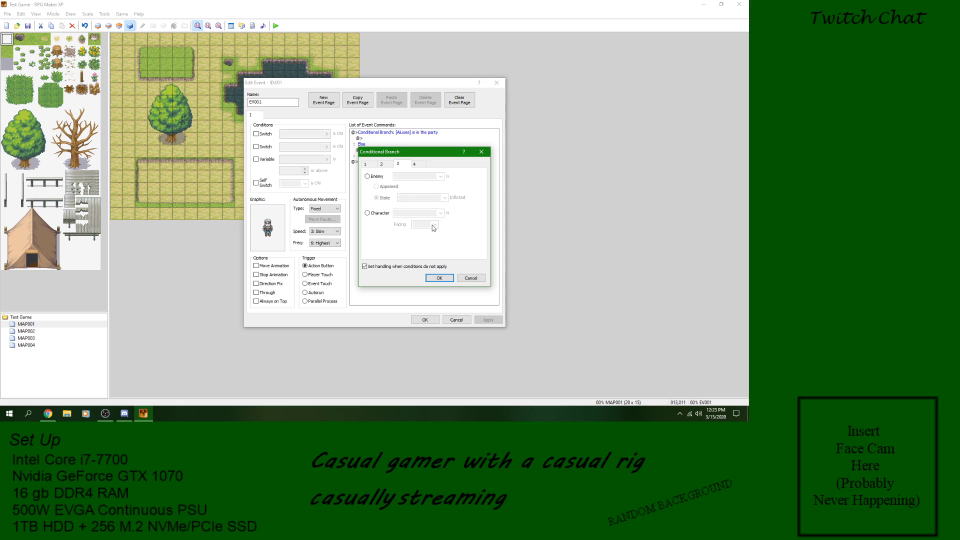
pyautogui.click(369, 177)
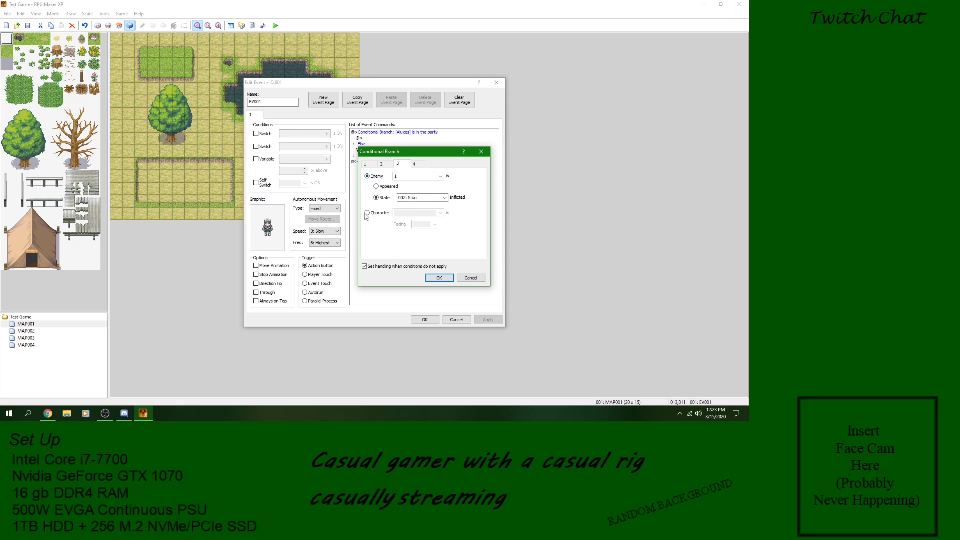
pyautogui.click(376, 187)
pyautogui.click(373, 214)
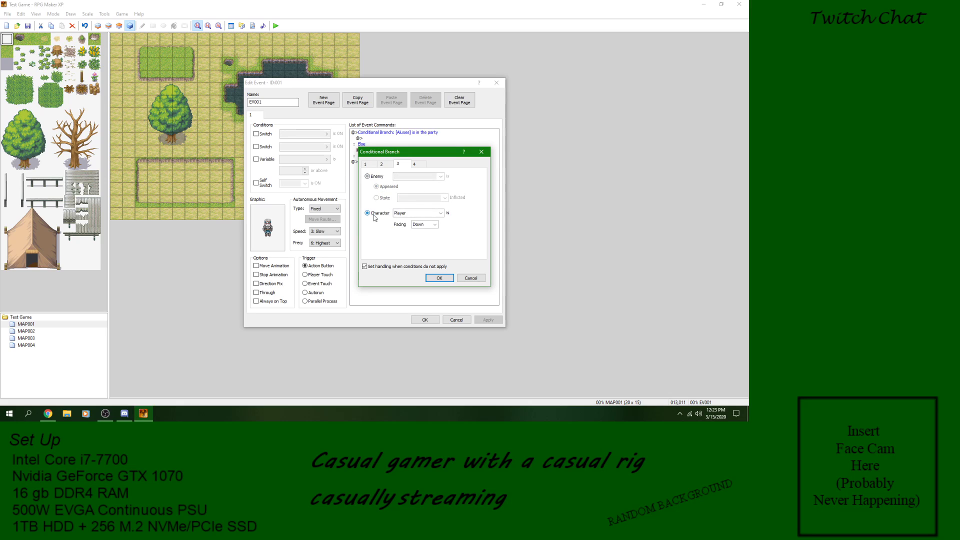
pyautogui.click(441, 213)
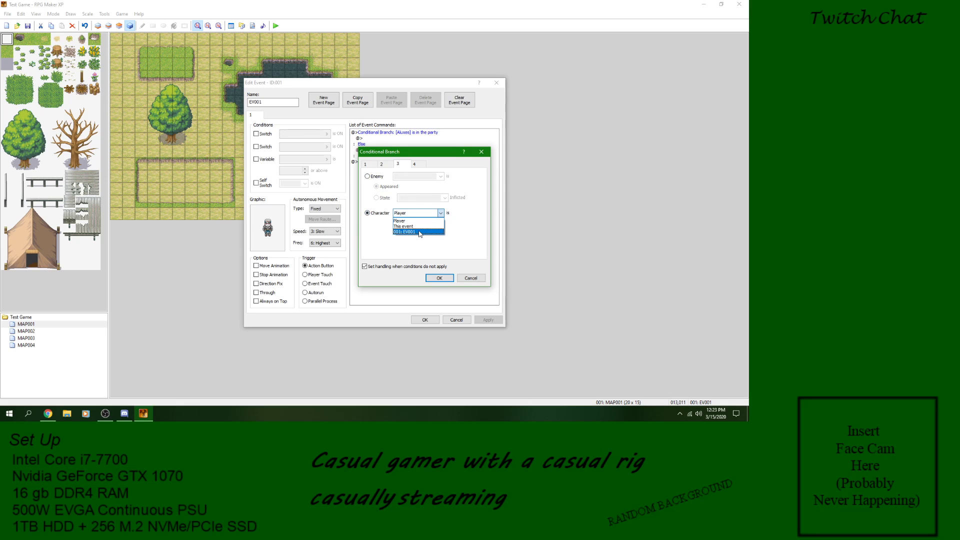
pyautogui.click(377, 269)
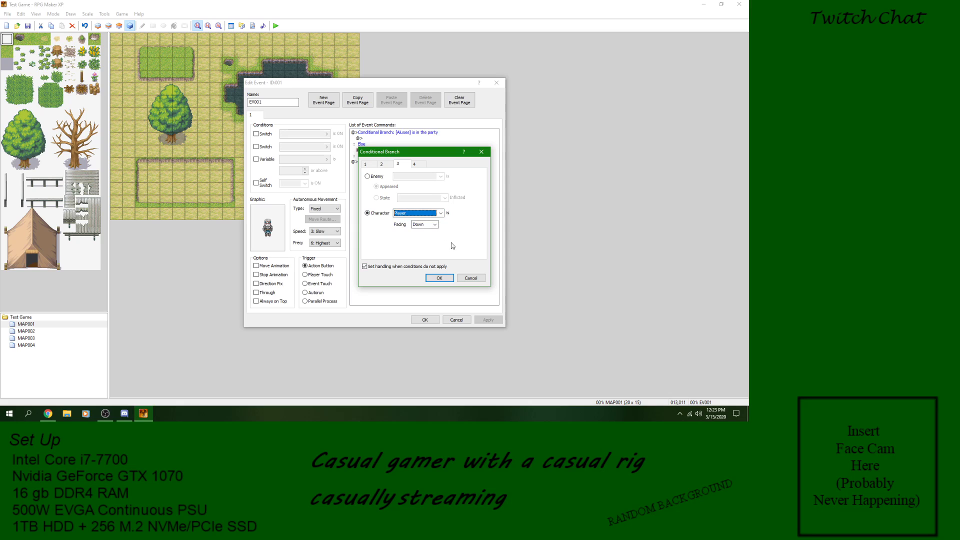
# Step: Compare the Enemy and Character conditions again and save the branch with enemy 1 Appeared
pyautogui.click(368, 176)
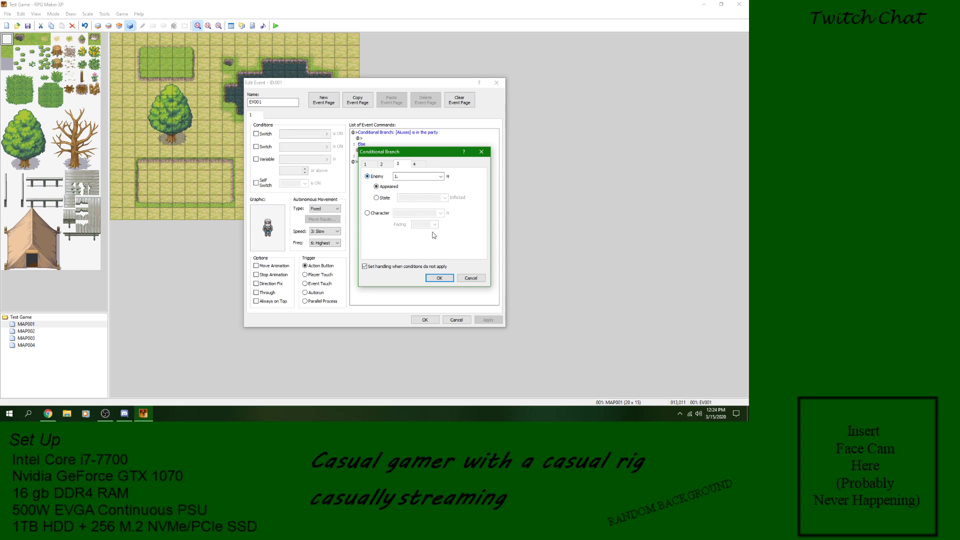
pyautogui.click(379, 214)
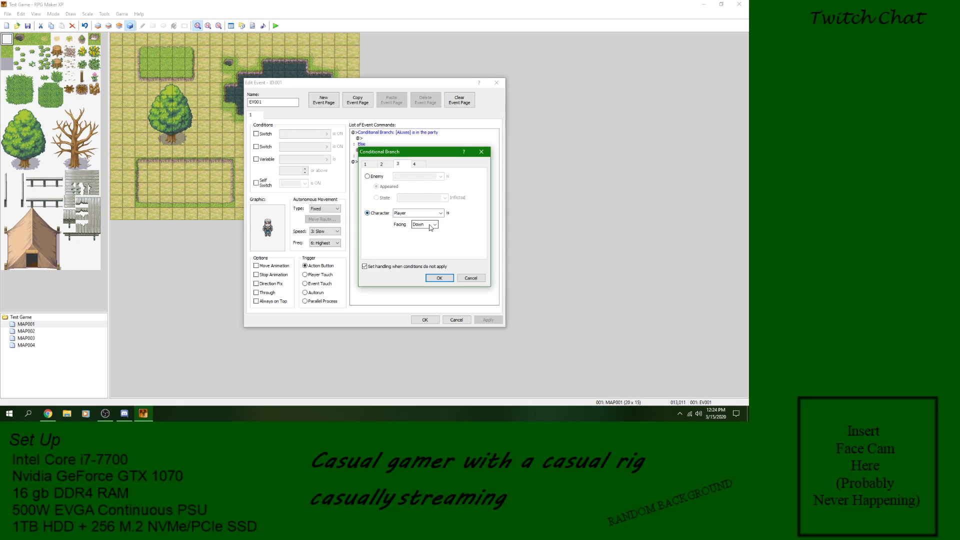
pyautogui.click(378, 177)
pyautogui.click(419, 164)
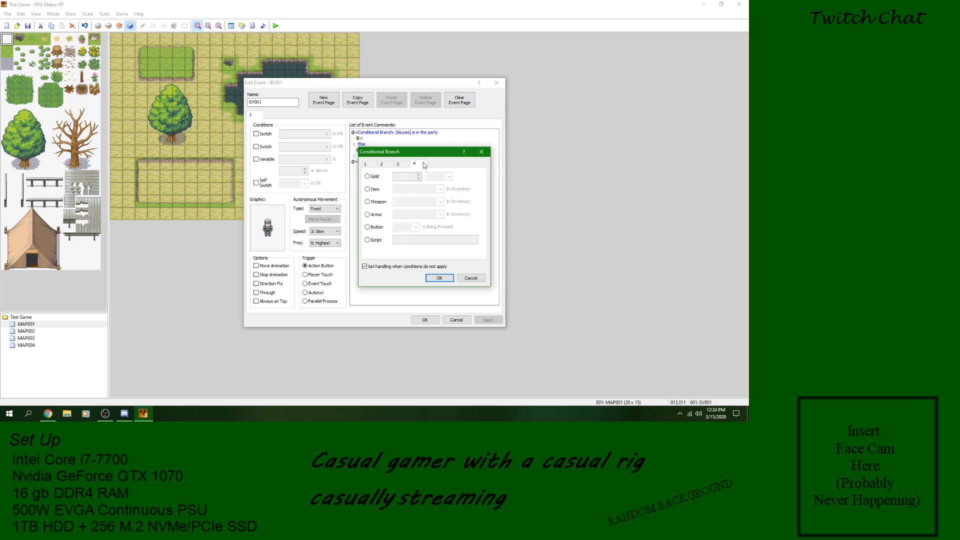
pyautogui.click(439, 278)
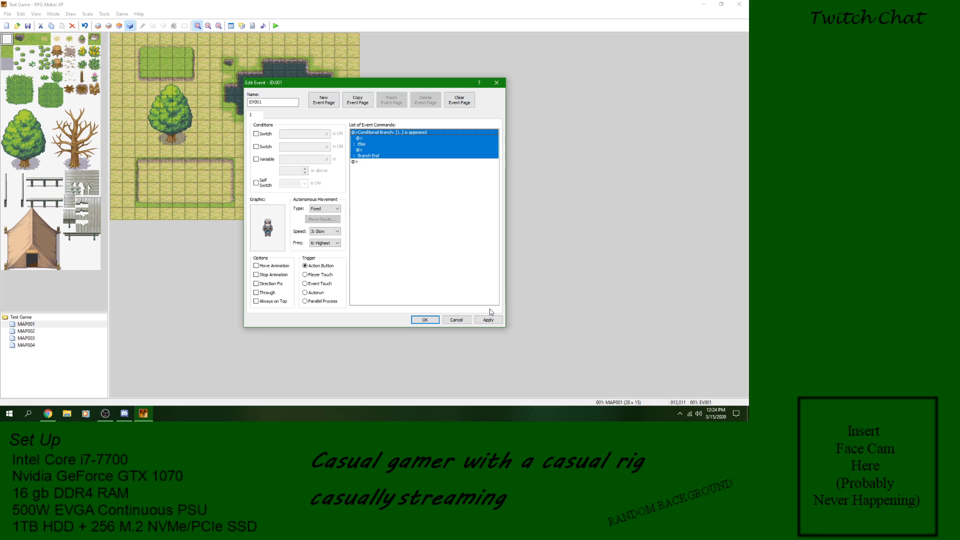
# Step: Delete the whole Conditional Branch from the event and insert a Loop command in its place
pyautogui.rightClick(406, 133)
pyautogui.click(426, 183)
pyautogui.rightClick(379, 139)
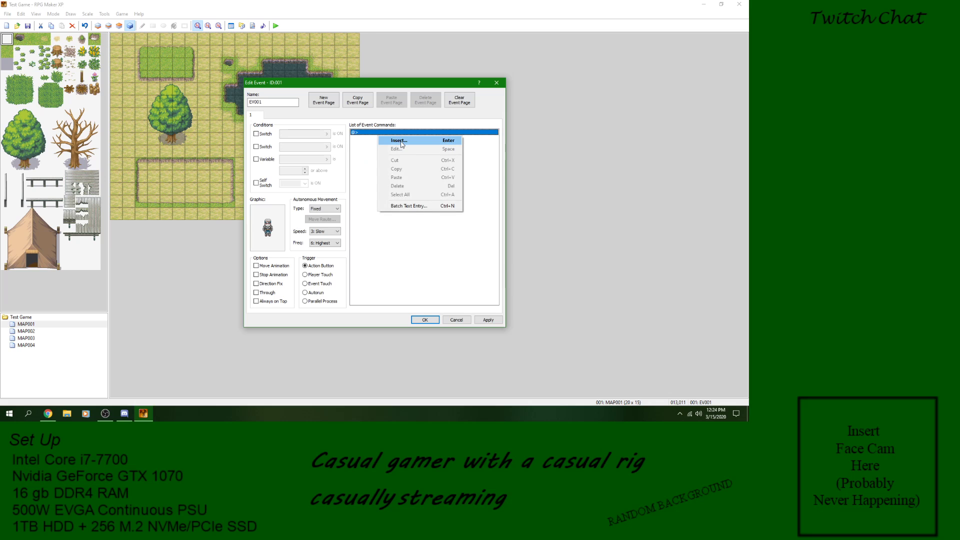
pyautogui.click(401, 143)
pyautogui.click(404, 236)
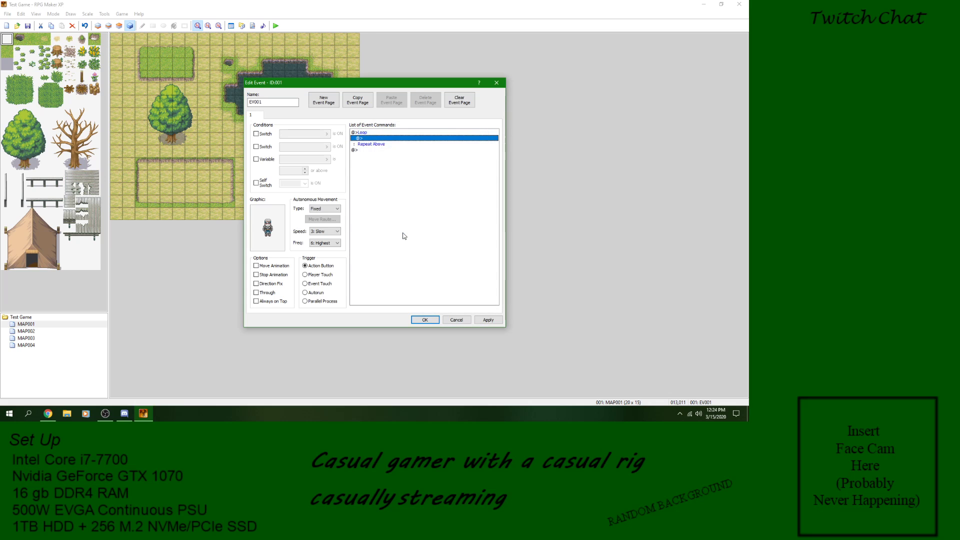
pyautogui.click(376, 134)
pyautogui.click(378, 140)
pyautogui.click(377, 144)
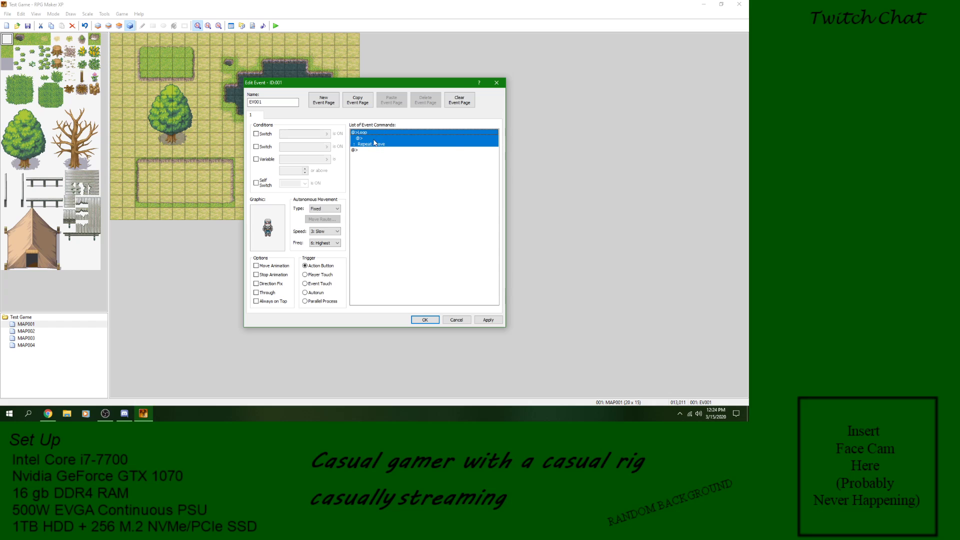
pyautogui.rightClick(374, 142)
pyautogui.click(371, 136)
# Step: Insert a Show Text message reading "Loop" inside the loop and save the event
pyautogui.click(372, 139)
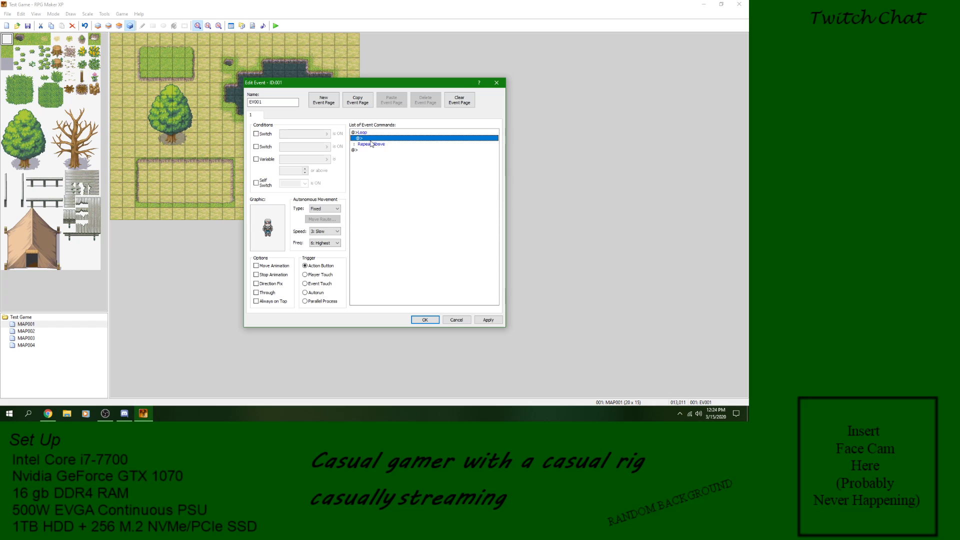
pyautogui.rightClick(372, 140)
pyautogui.click(390, 144)
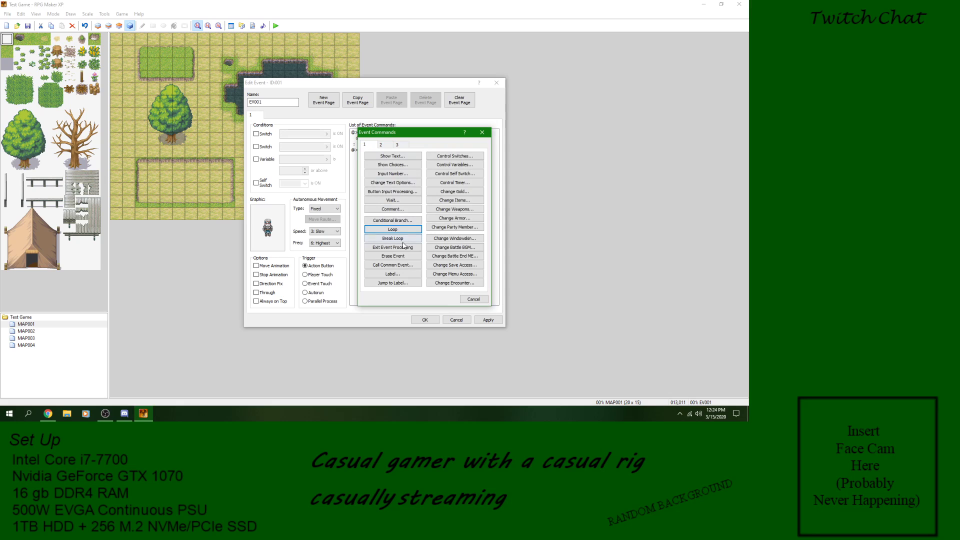
pyautogui.click(407, 156)
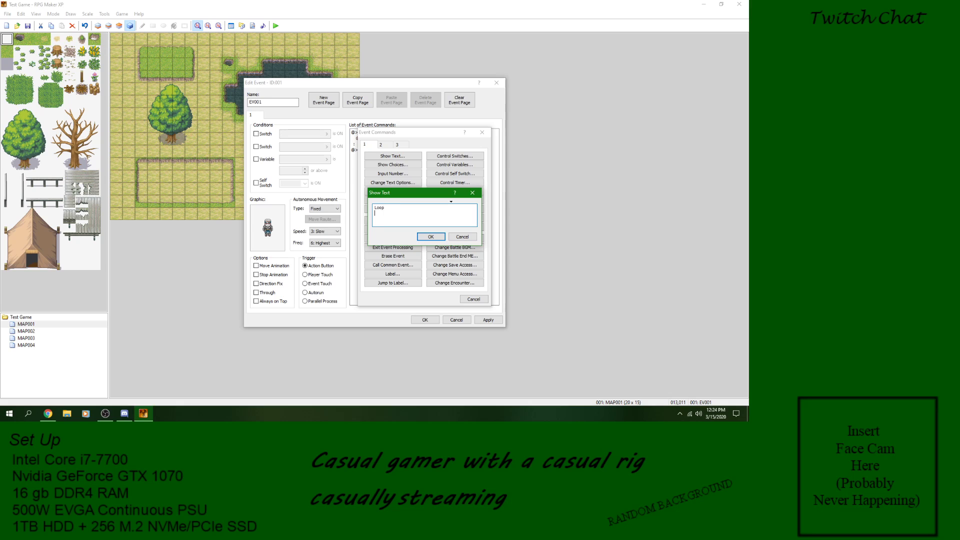
pyautogui.click(436, 238)
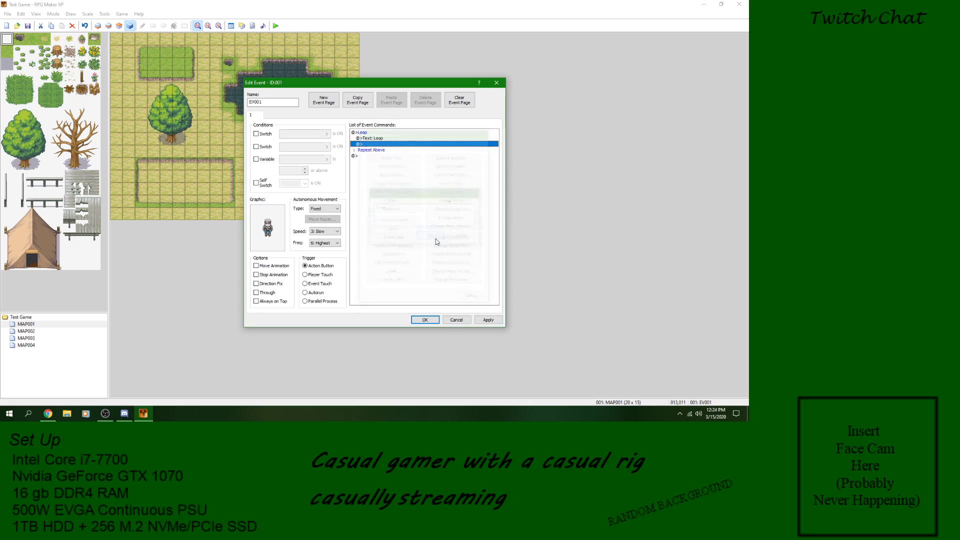
pyautogui.click(491, 320)
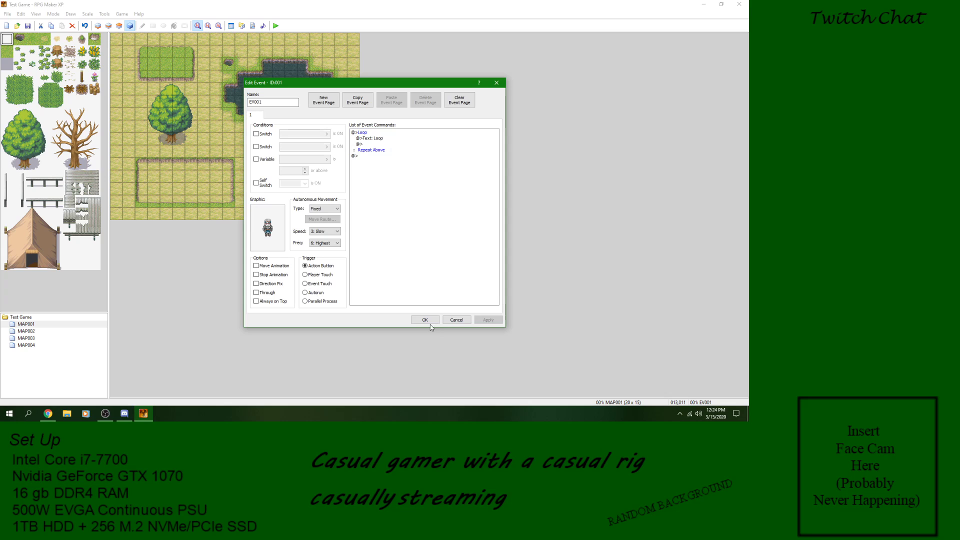
pyautogui.click(426, 320)
# Step: Save the project, playtest the looping message by talking to the character, and close the game window
pyautogui.click(275, 26)
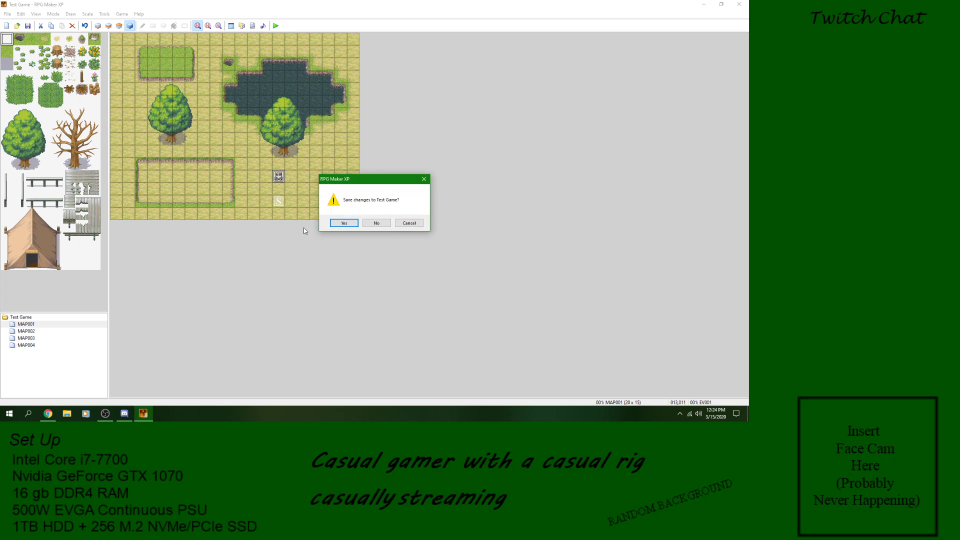
pyautogui.click(347, 222)
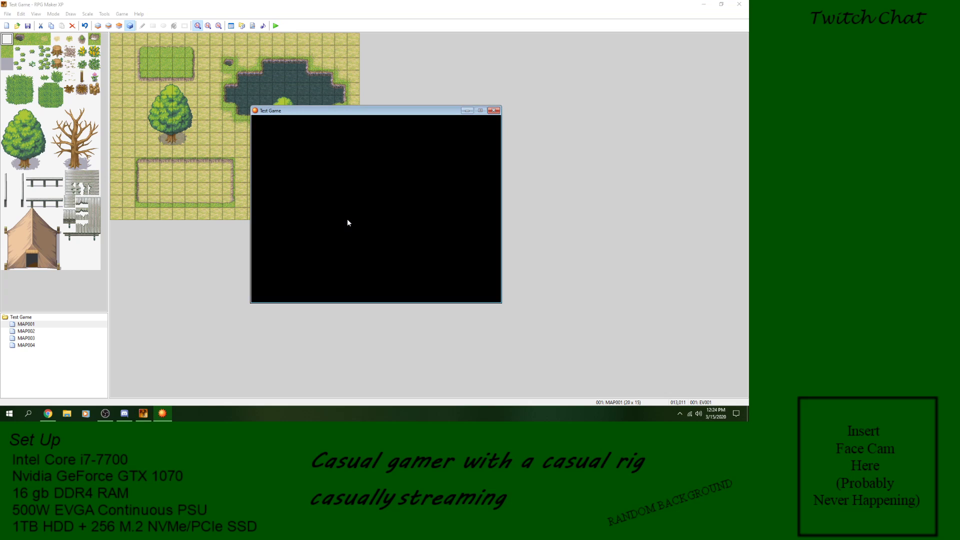
pyautogui.press('Return')
pyautogui.press('Up')
pyautogui.press('Return')
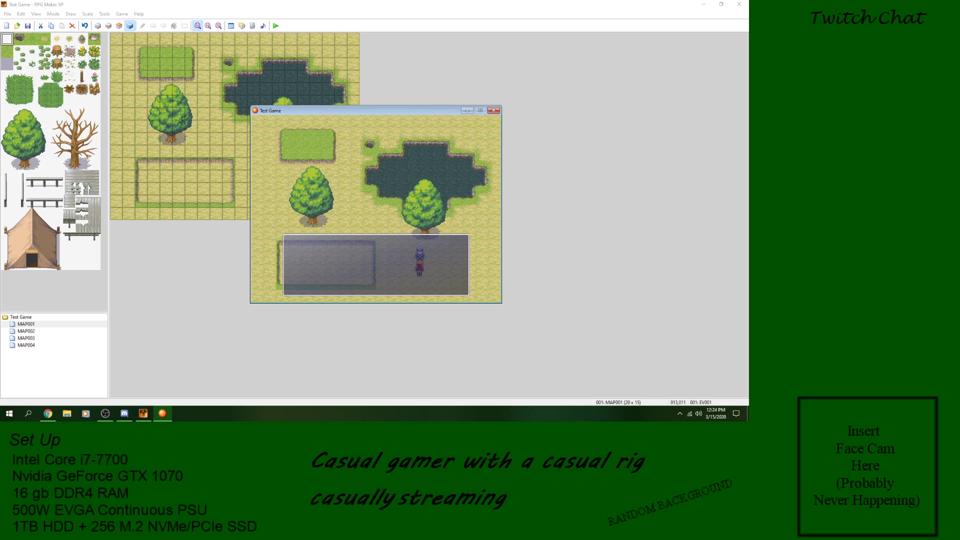
pyautogui.click(493, 111)
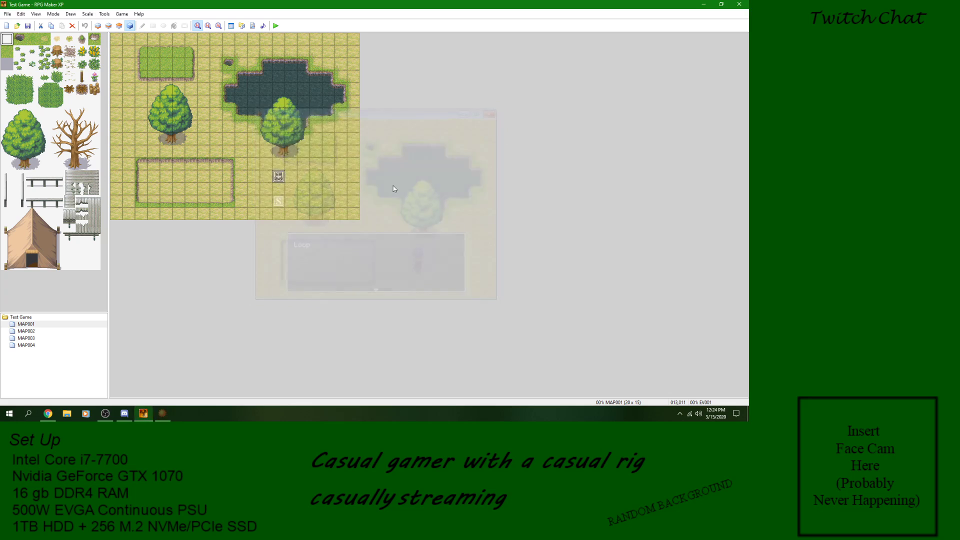
# Step: Reopen the character event, insert Exit Event Processing after the loop's text message, and save the event
pyautogui.doubleClick(278, 179)
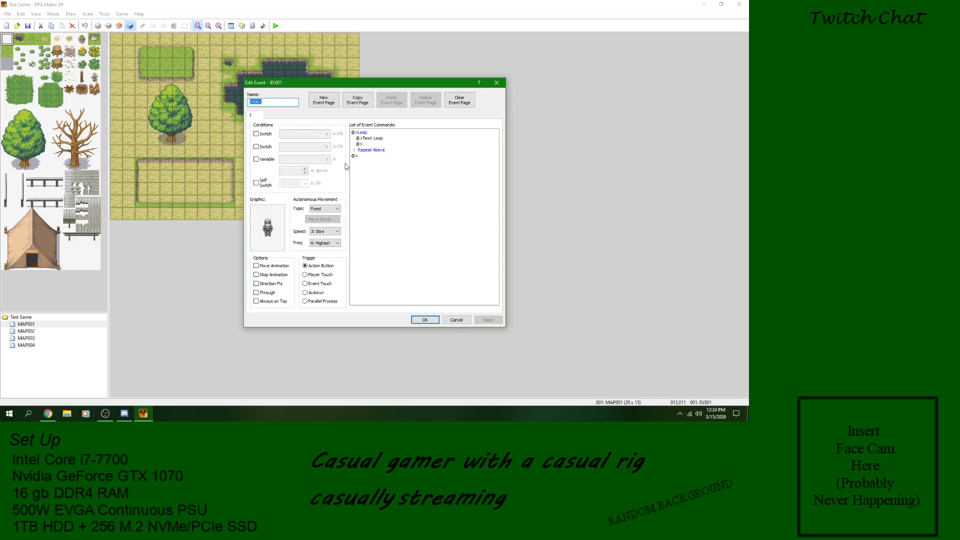
pyautogui.rightClick(369, 144)
pyautogui.click(389, 151)
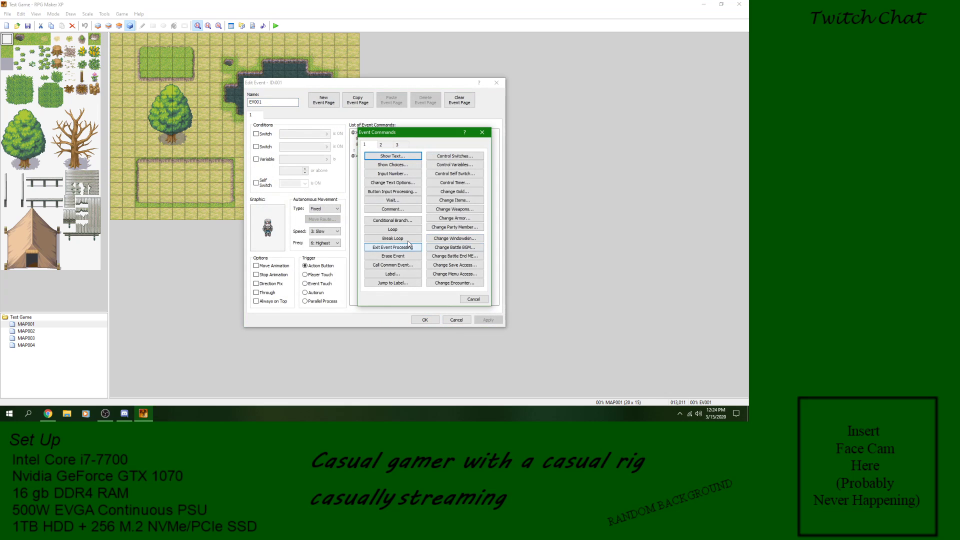
pyautogui.click(393, 246)
pyautogui.click(487, 320)
pyautogui.click(425, 320)
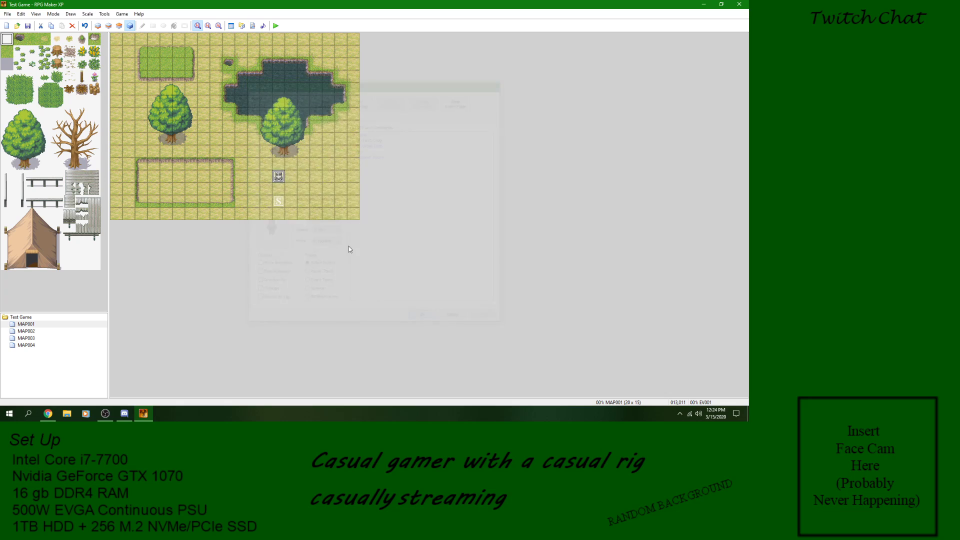
# Step: Save the project and start a new playtest, talking to the character and dismissing the message
pyautogui.click(275, 28)
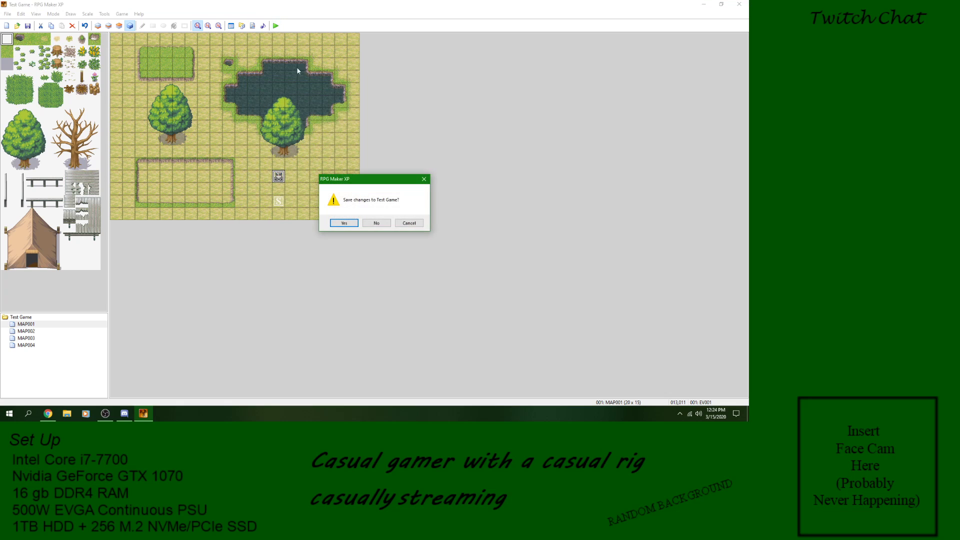
pyautogui.click(355, 223)
pyautogui.press('Return')
pyautogui.press('Up')
pyautogui.press('Return')
# Step: Walk the player around beside the character, face it again and talk to it once more
pyautogui.press('Return')
pyautogui.press('Left')
pyautogui.press('Left')
pyautogui.press('Right')
pyautogui.press('Right')
pyautogui.press('Up')
pyautogui.press('Return')
pyautogui.press('Return')
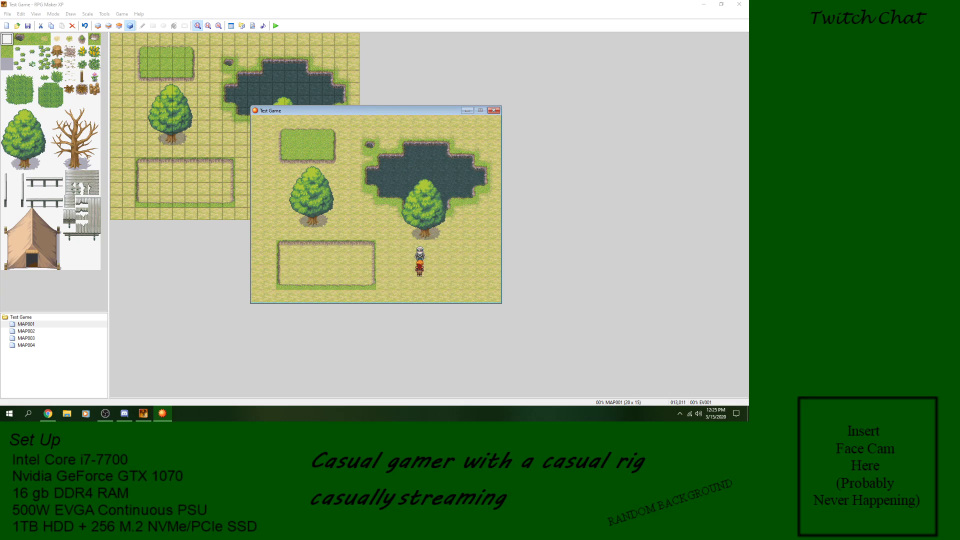
# Step: Close the game window, reopen the character event, and delete its Break Loop command
pyautogui.click(494, 111)
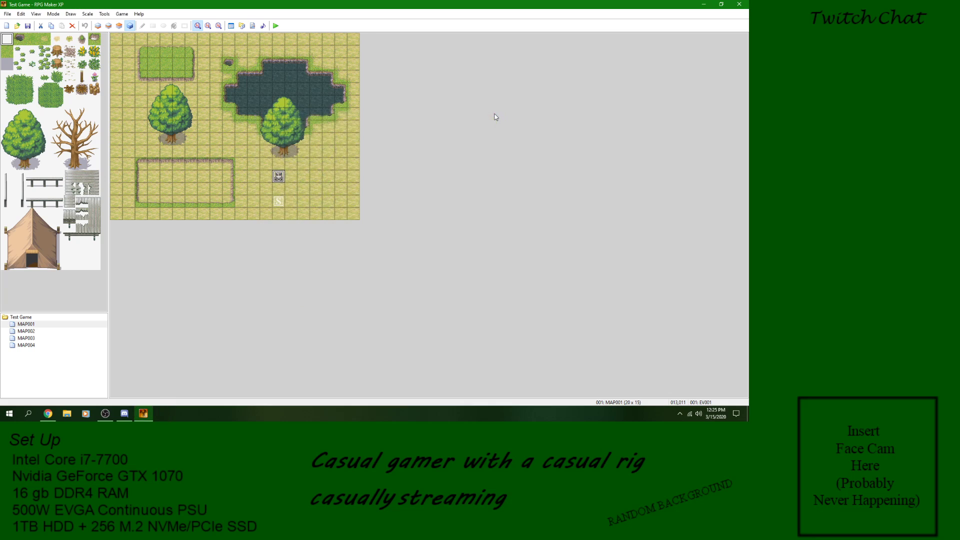
pyautogui.doubleClick(279, 177)
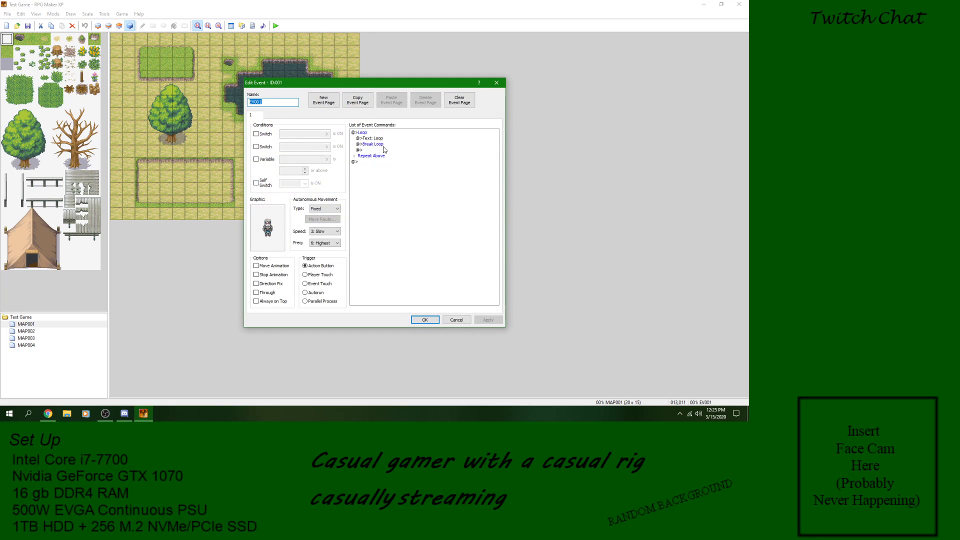
pyautogui.rightClick(376, 144)
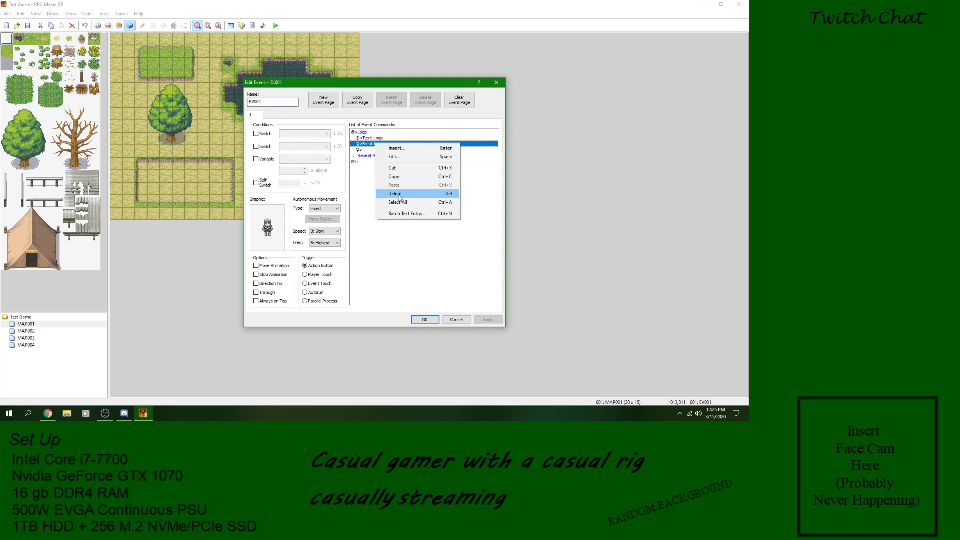
pyautogui.click(400, 195)
# Step: Insert a Show Choices command with the options Yes and No inside the loop, directly below the text message
pyautogui.rightClick(376, 139)
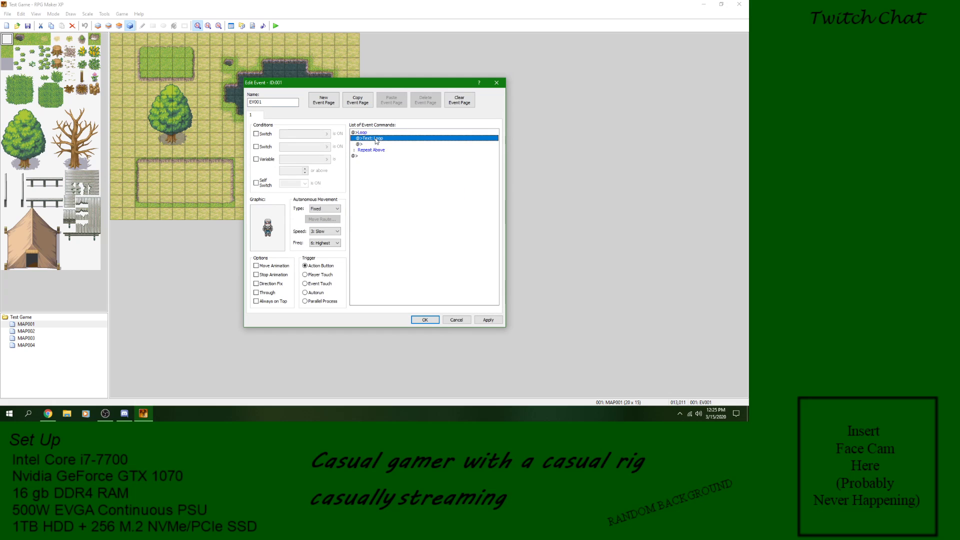
pyautogui.click(396, 143)
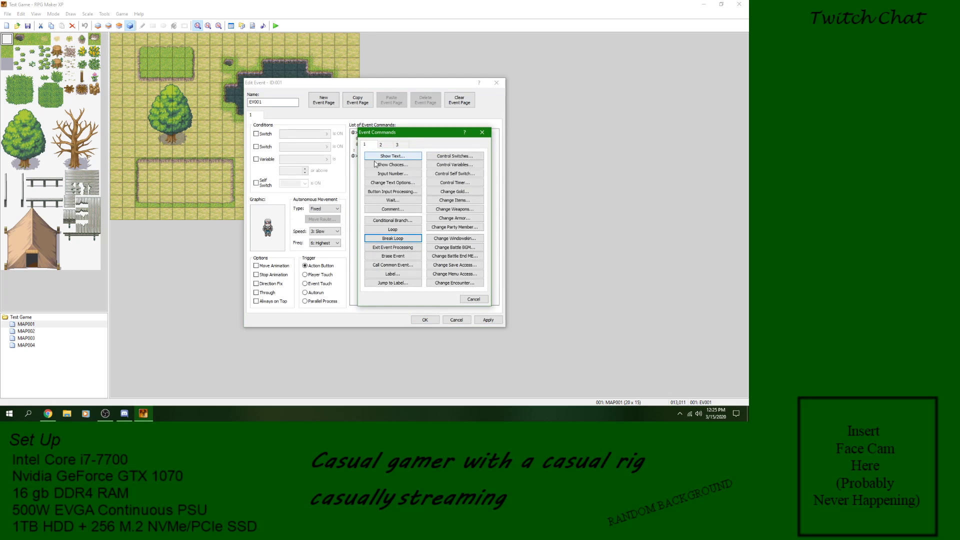
pyautogui.click(396, 166)
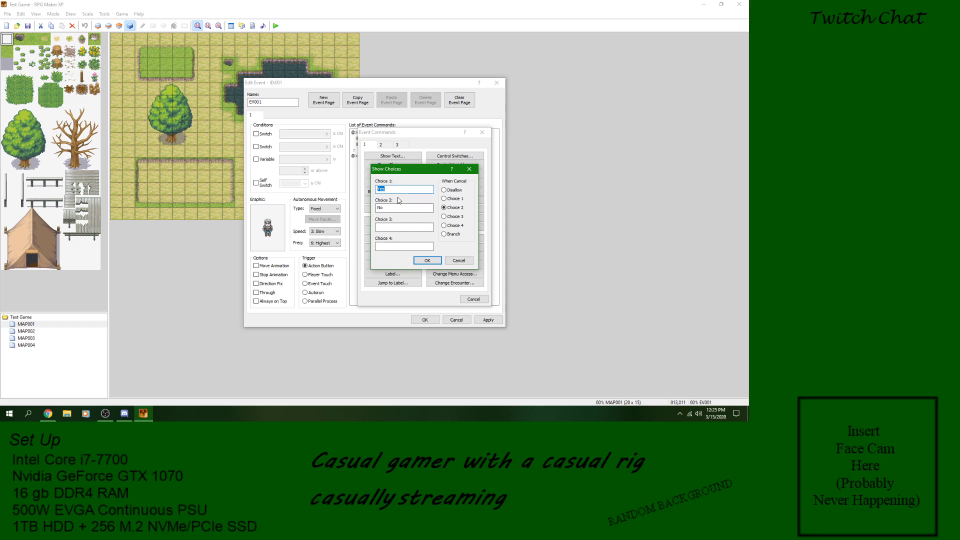
pyautogui.write('Loop')
pyautogui.write('Y')
pyautogui.click(428, 261)
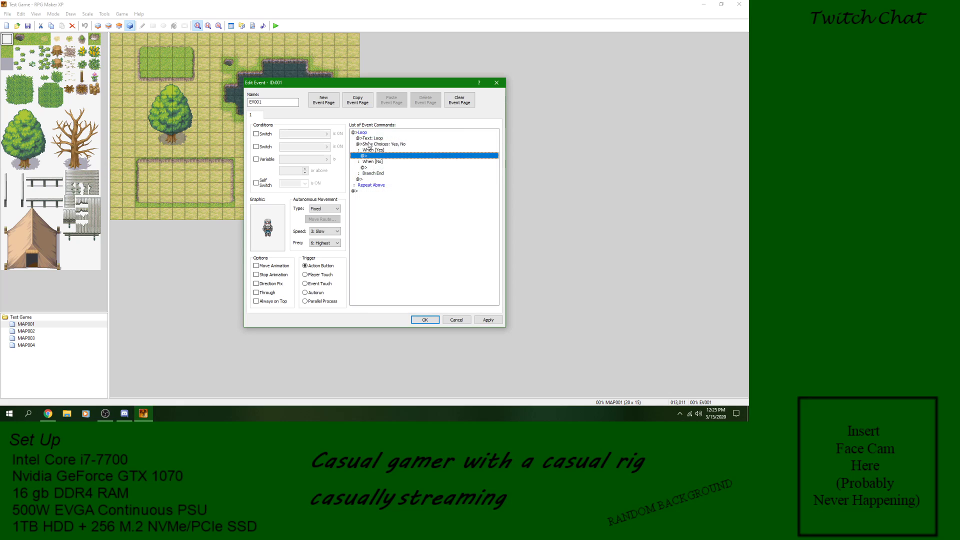
# Step: Change the loop's text message to "Loop?"
pyautogui.click(379, 145)
pyautogui.click(380, 139)
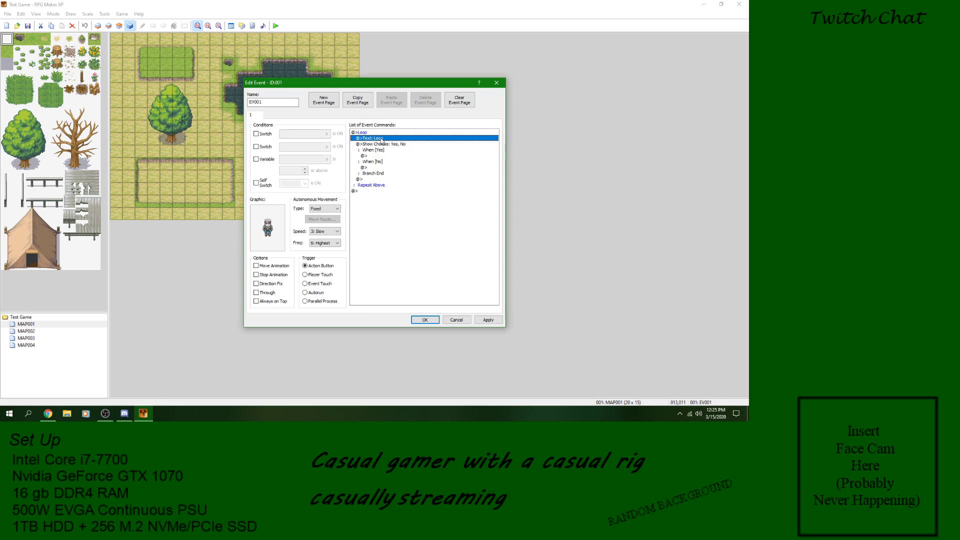
pyautogui.rightClick(381, 140)
pyautogui.click(400, 151)
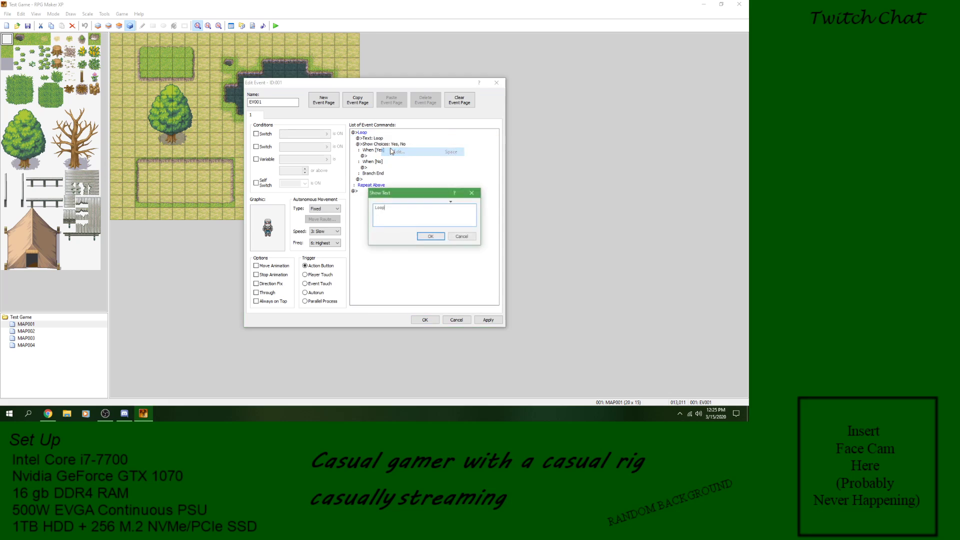
pyautogui.click(430, 237)
# Step: Insert a Break Loop command in the No branch of the choices
pyautogui.click(384, 156)
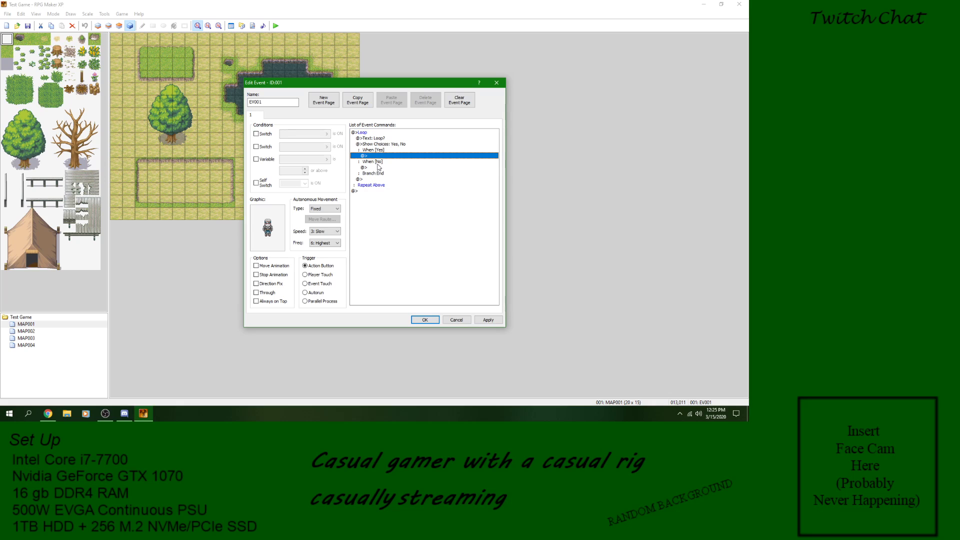
pyautogui.click(379, 168)
pyautogui.rightClick(379, 168)
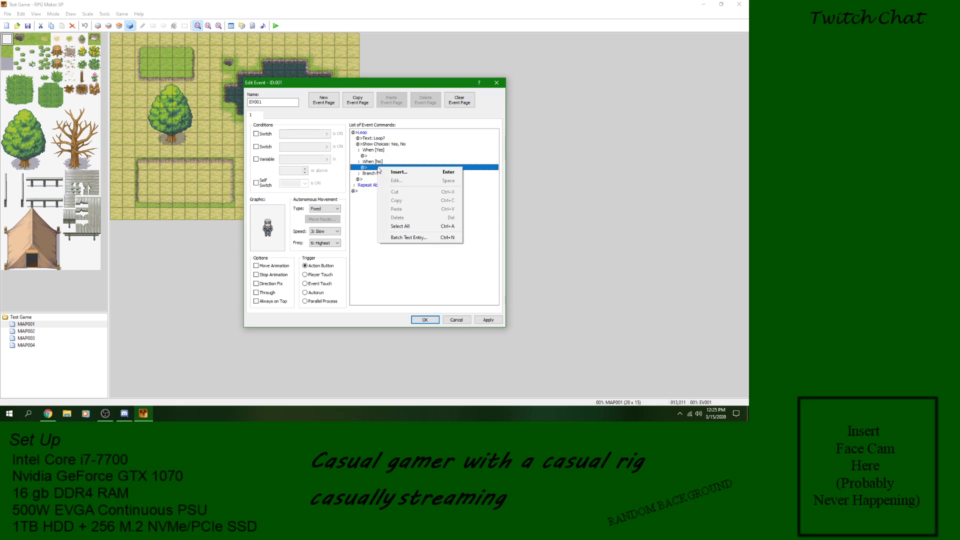
pyautogui.click(403, 173)
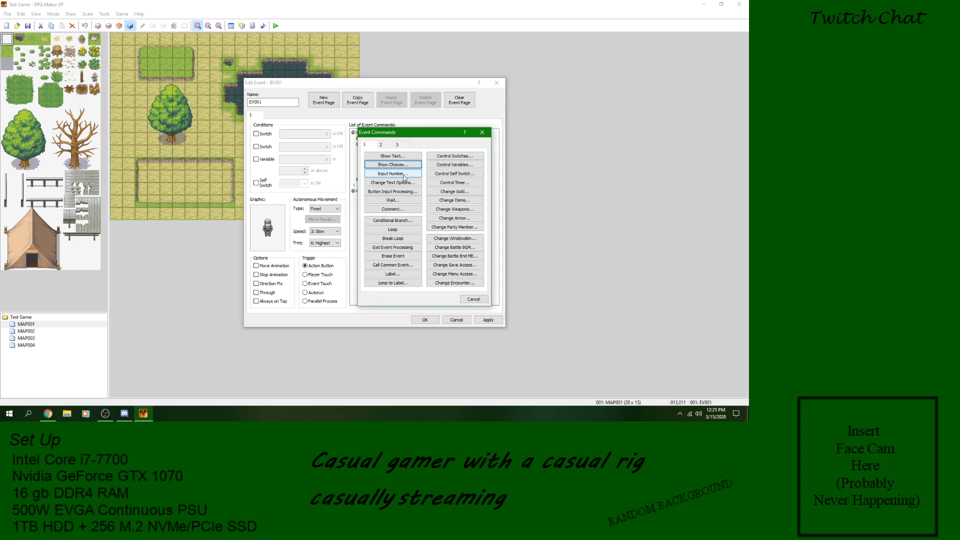
pyautogui.click(403, 239)
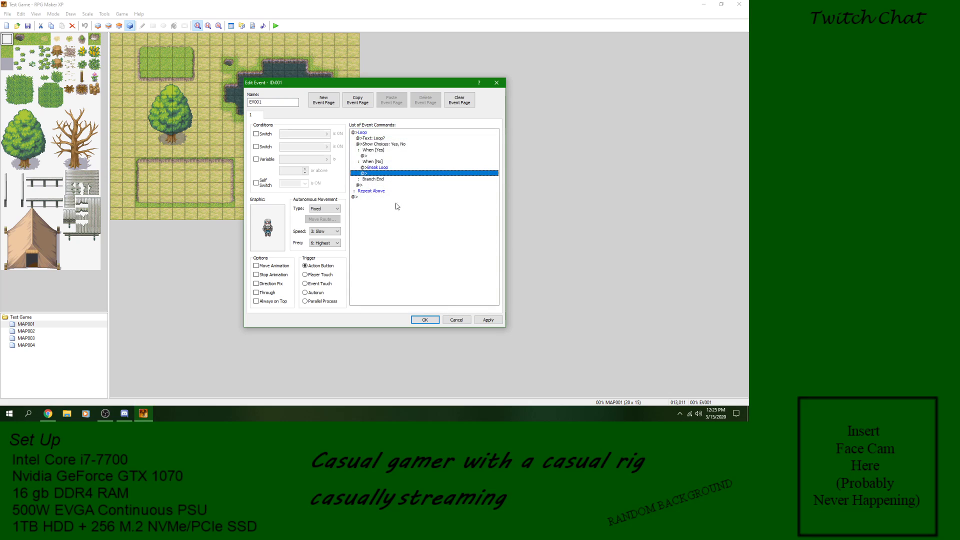
# Step: Set the Show Choices cancel behaviour to Choice 1 and save the event
pyautogui.rightClick(377, 155)
pyautogui.click(400, 160)
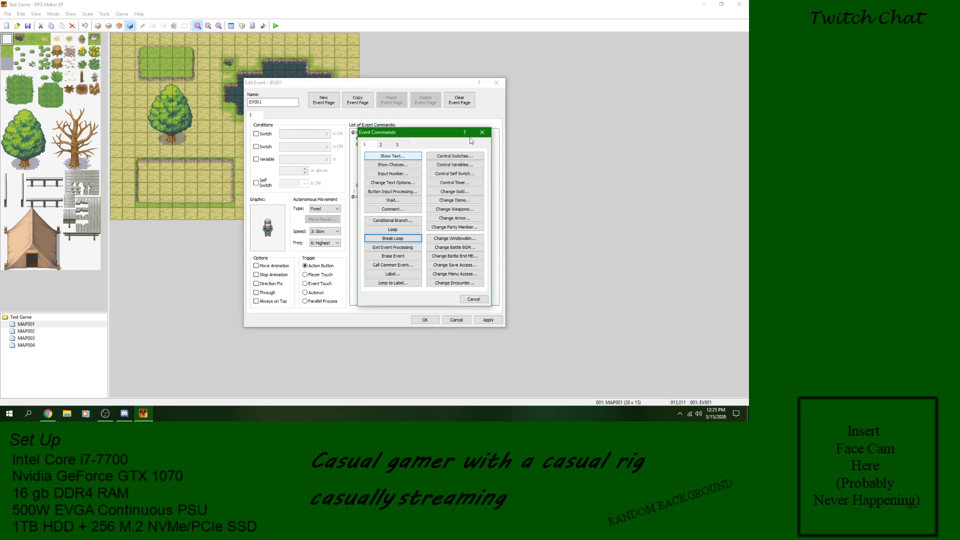
pyautogui.rightClick(388, 144)
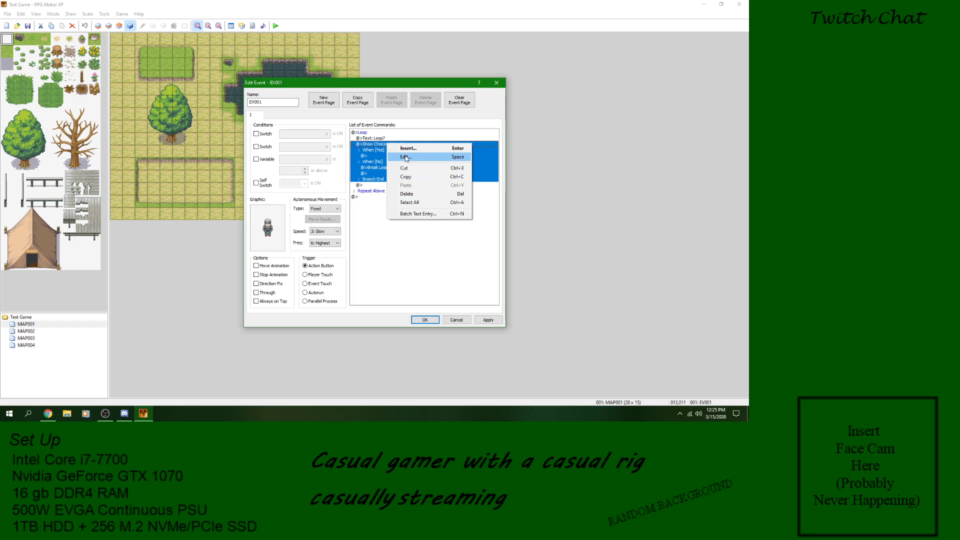
pyautogui.click(405, 157)
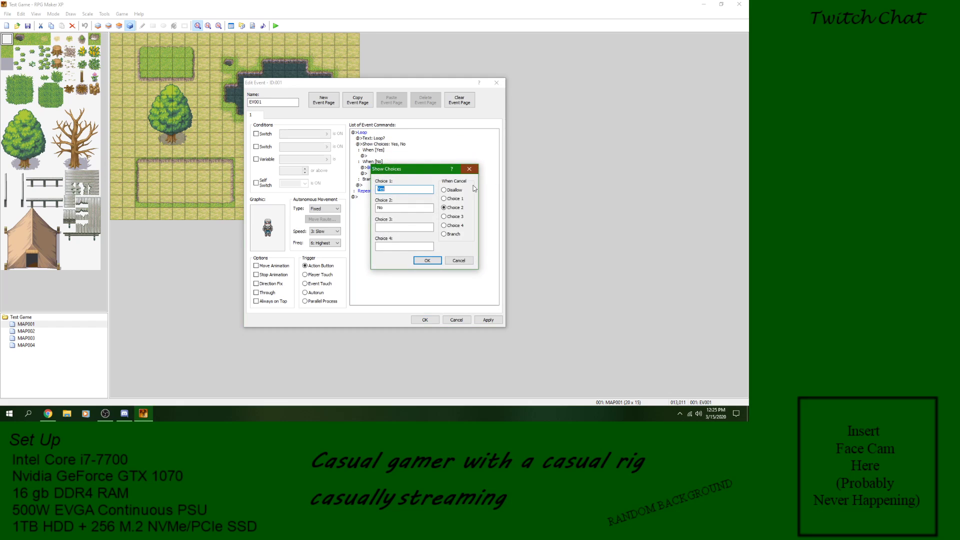
pyautogui.click(425, 260)
pyautogui.click(488, 321)
pyautogui.click(425, 320)
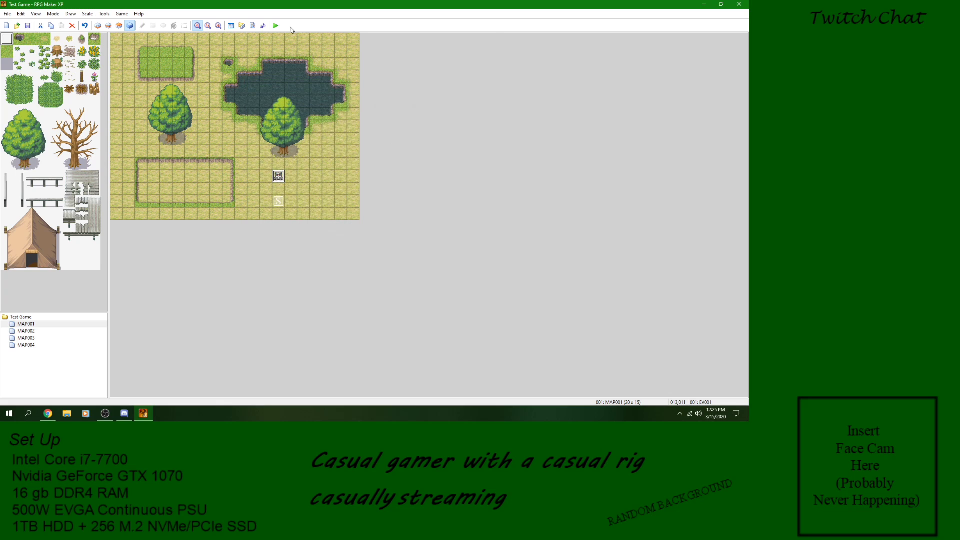
# Step: Save the project and start a new game in a playtest
pyautogui.click(276, 25)
pyautogui.click(348, 225)
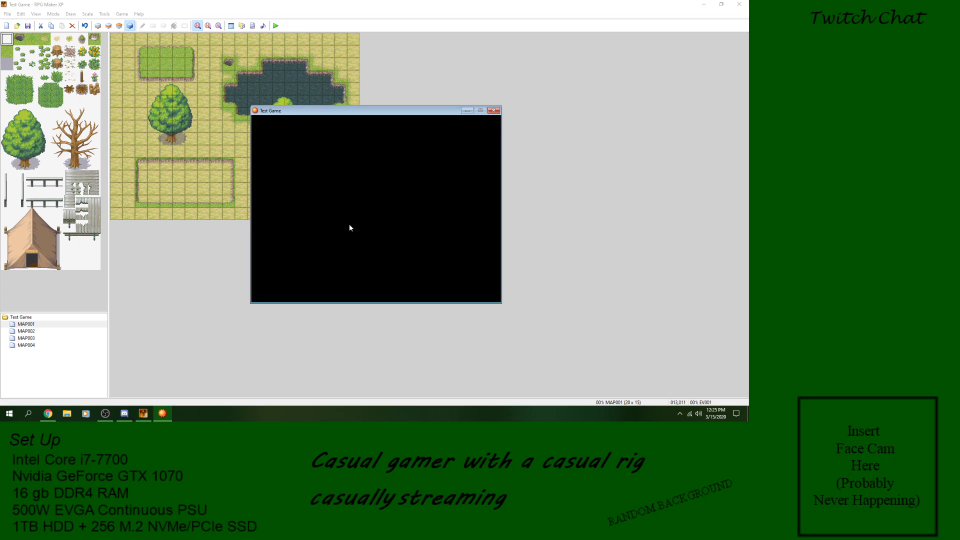
pyautogui.press('Return')
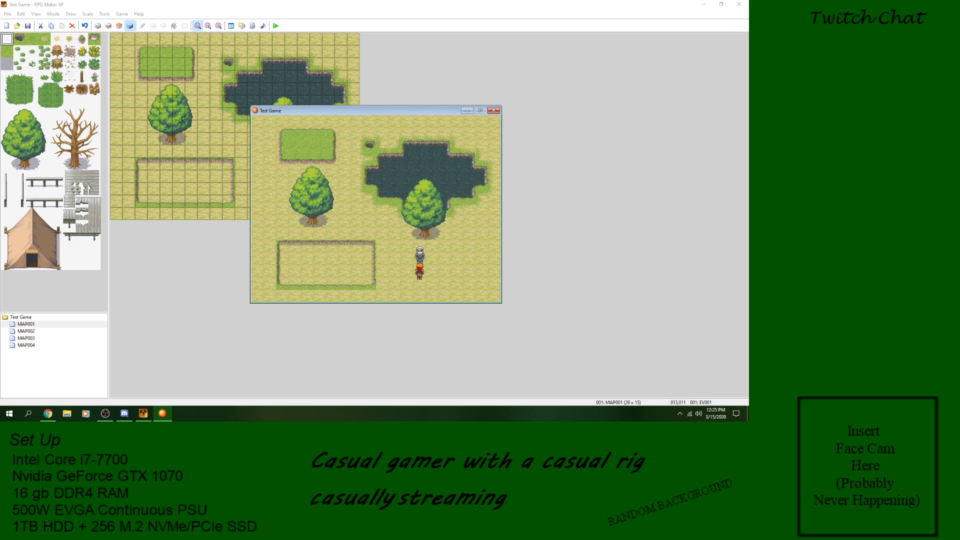
# Step: Talk to the character, answer Yes to repeat the loop and No to leave it, talk once more, and close the game window
pyautogui.press('Return')
pyautogui.press('Return')
pyautogui.press('Return')
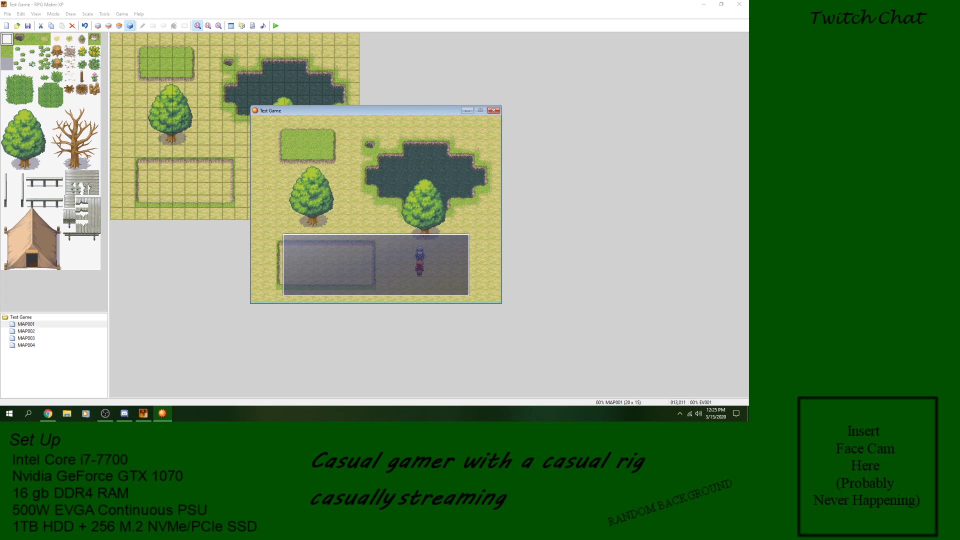
pyautogui.press('Return')
pyautogui.press('Down')
pyautogui.press('Return')
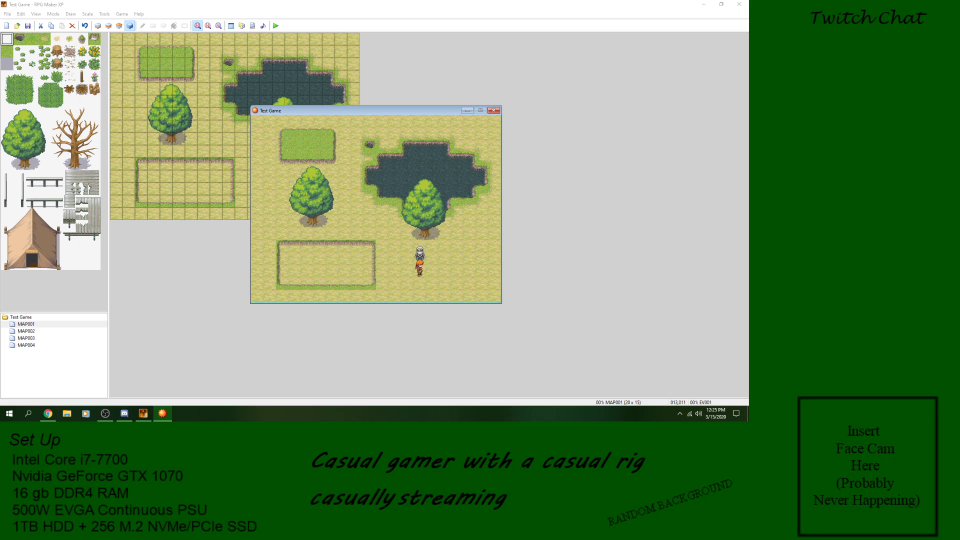
pyautogui.press('Return')
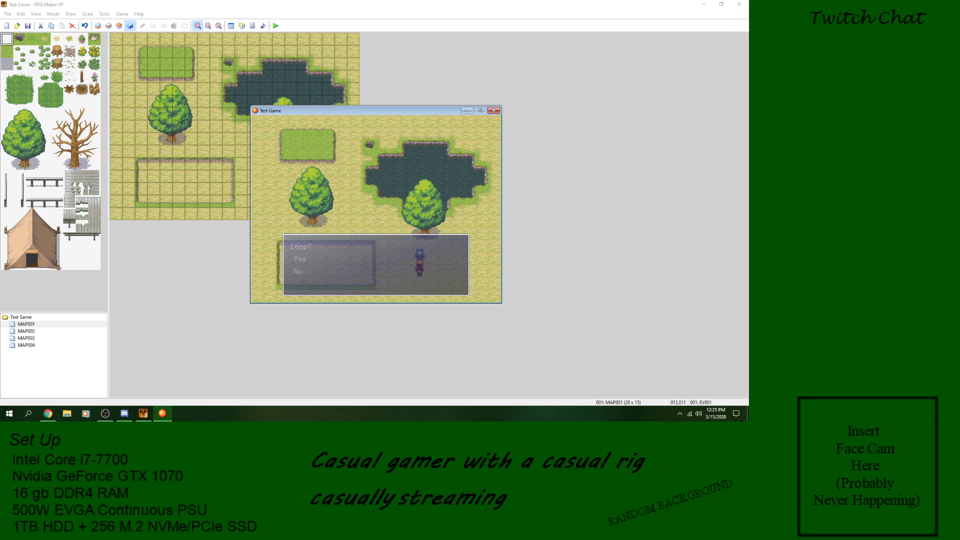
pyautogui.click(493, 111)
# Step: Reopen the character event and delete the text message and the whole loop block
pyautogui.doubleClick(278, 177)
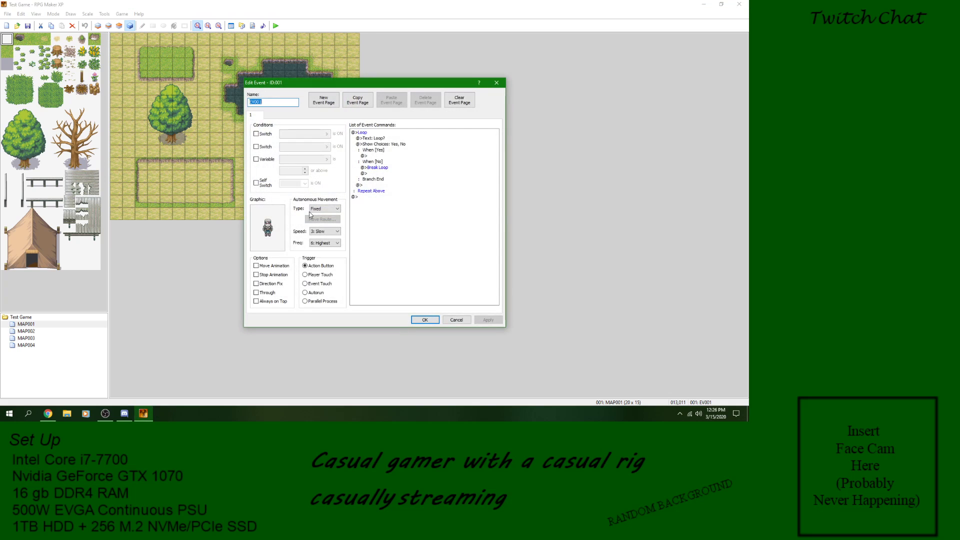
pyautogui.rightClick(368, 140)
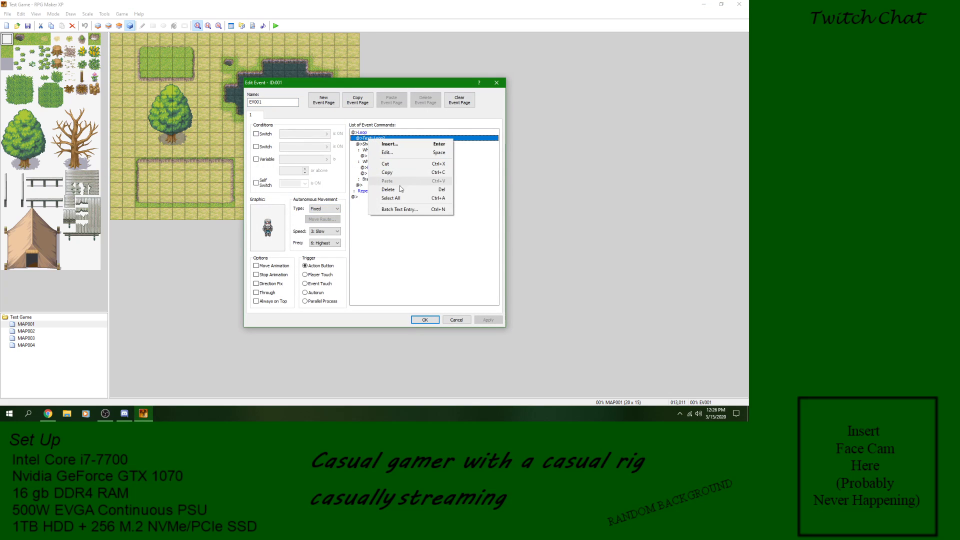
pyautogui.click(399, 190)
pyautogui.click(368, 133)
pyautogui.rightClick(367, 133)
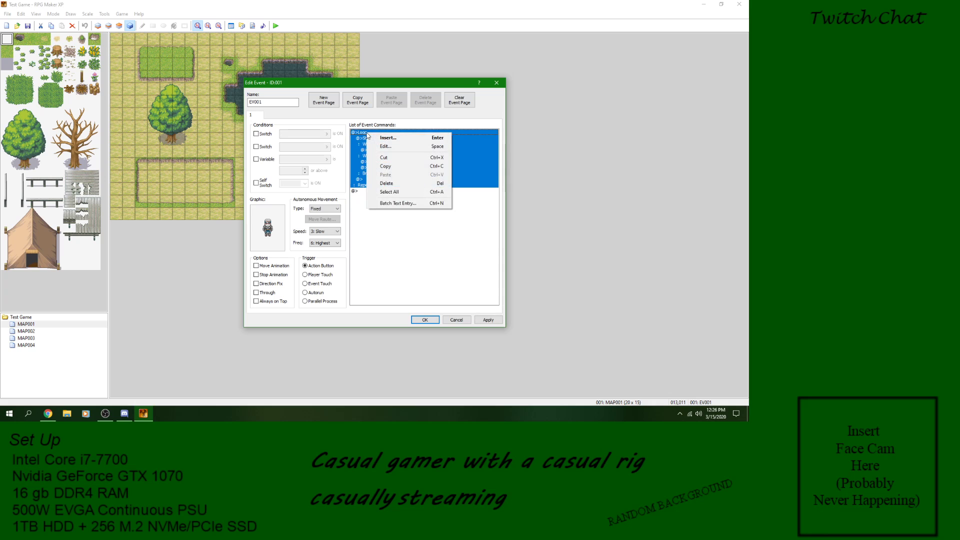
pyautogui.click(386, 183)
# Step: Insert an Exit Event Processing command into the empty command list and delete it again
pyautogui.rightClick(374, 134)
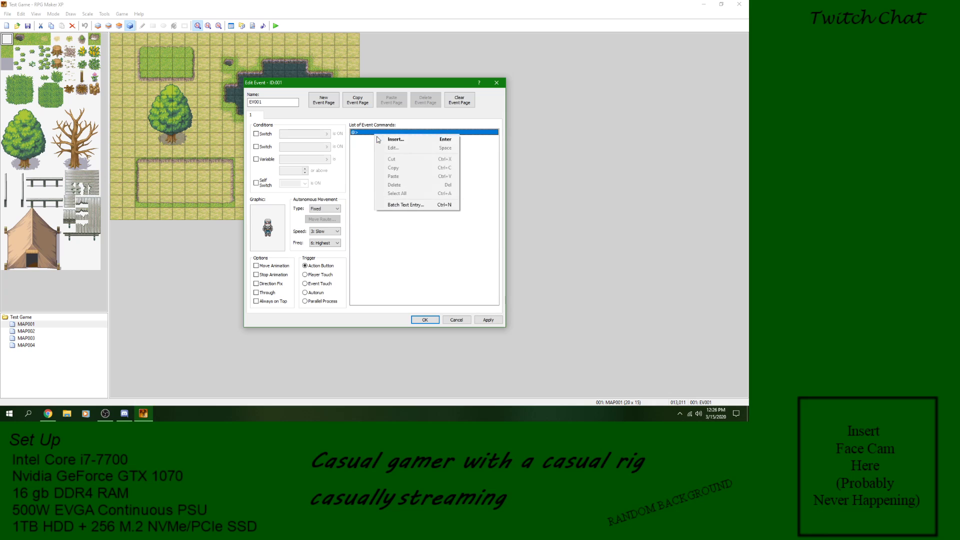
pyautogui.click(383, 139)
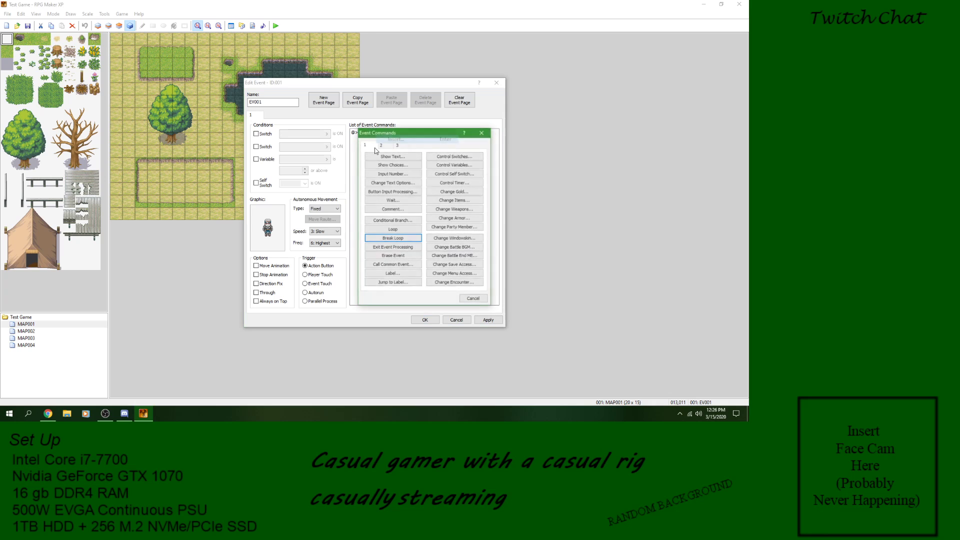
pyautogui.click(393, 248)
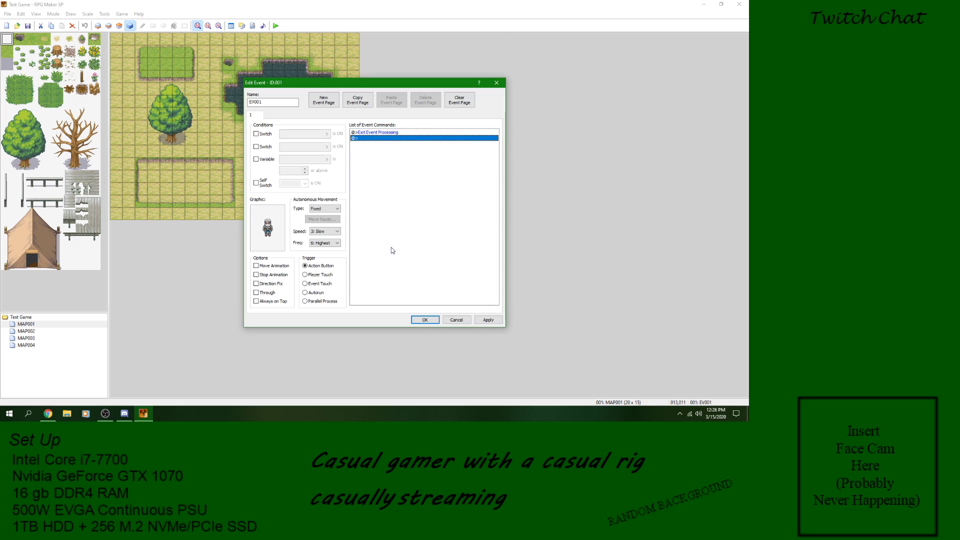
pyautogui.rightClick(383, 133)
pyautogui.click(408, 183)
# Step: Insert an Erase Event command as the character event's only command and save the event
pyautogui.rightClick(372, 134)
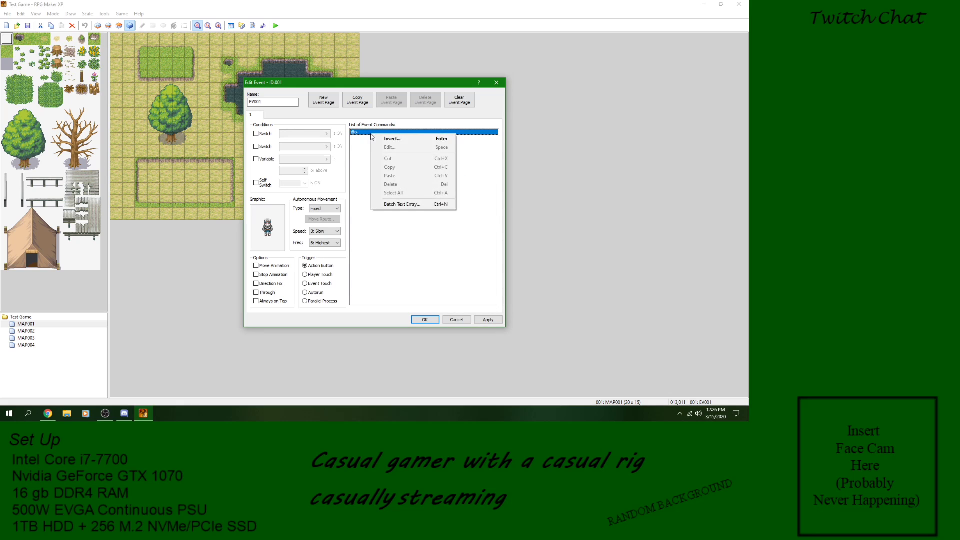
pyautogui.click(383, 141)
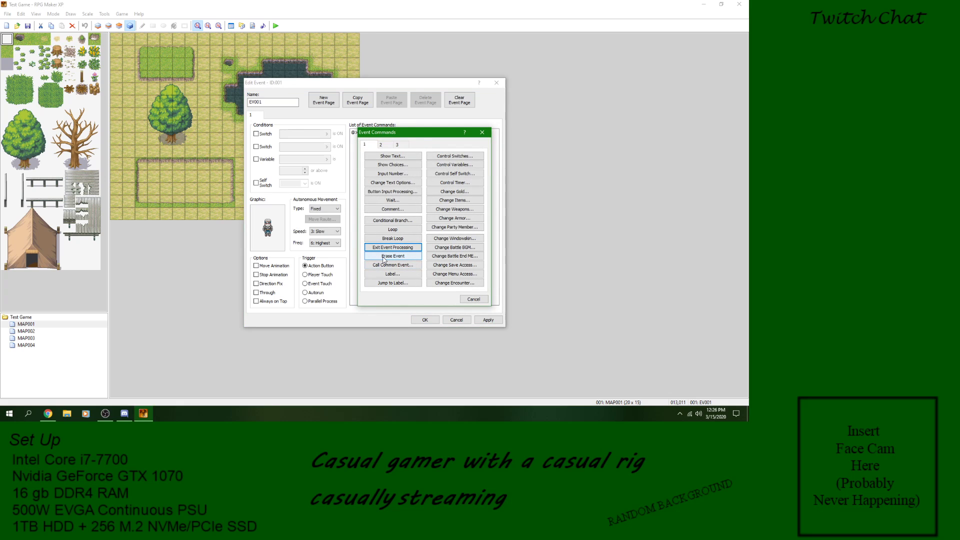
pyautogui.click(384, 256)
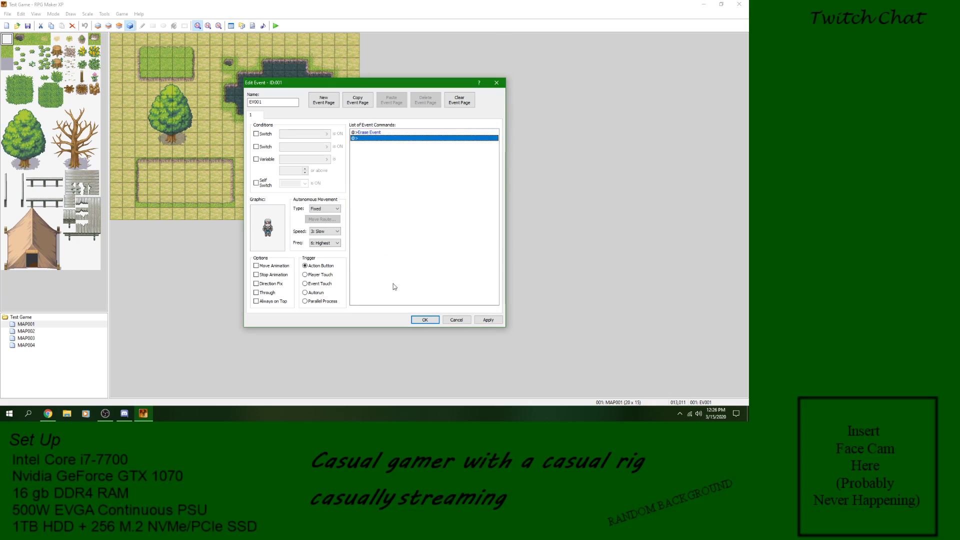
pyautogui.click(483, 320)
pyautogui.click(425, 320)
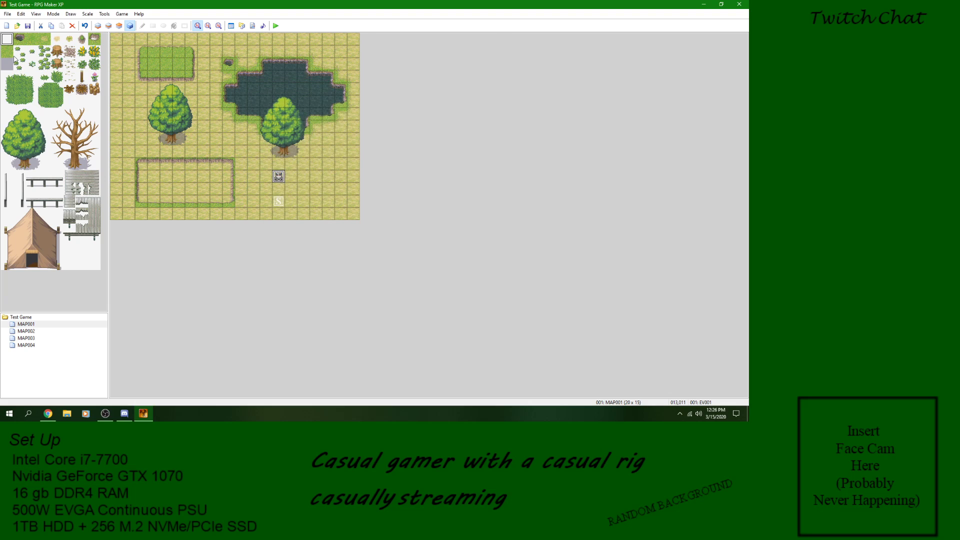
# Step: Start a new playtest of the Erase Event command and walk up to the character to trigger its event
pyautogui.click(277, 26)
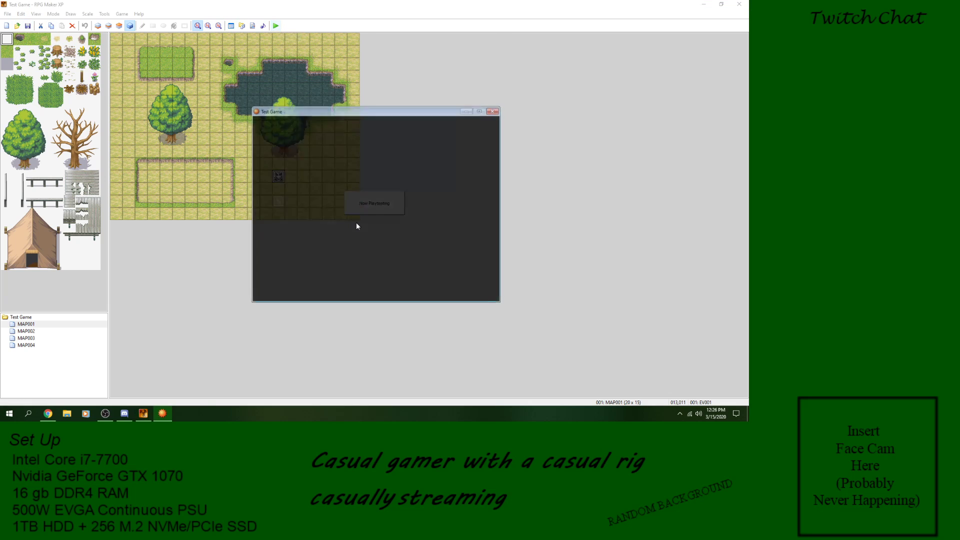
pyautogui.press('Return')
pyautogui.press('Up')
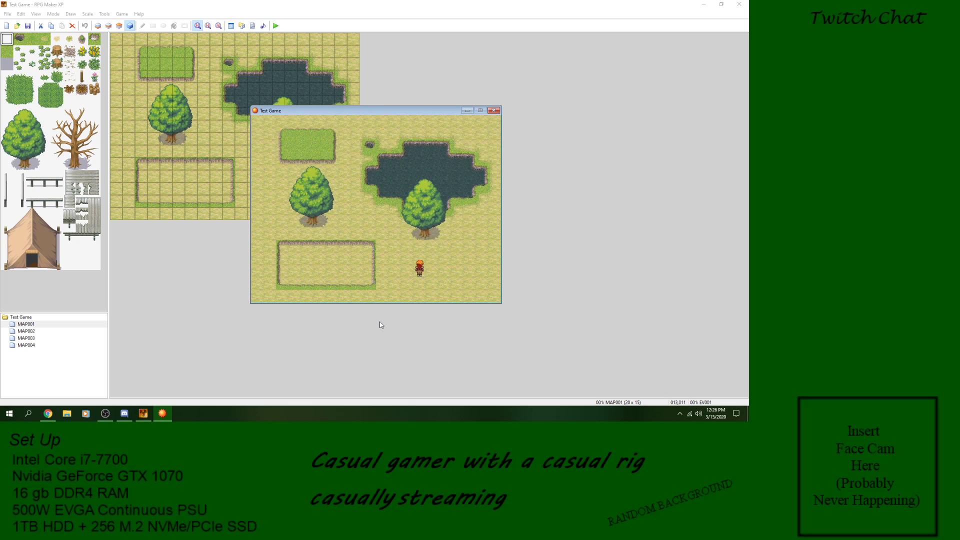
# Step: Walk the player over and around the spot where the erased character stood, and close the game window
pyautogui.press('Up')
pyautogui.press('Left')
pyautogui.press('Right')
pyautogui.press('Down')
pyautogui.press('Left')
pyautogui.press('Up')
pyautogui.press('Right')
pyautogui.press('Right')
pyautogui.press('Right')
pyautogui.click(493, 111)
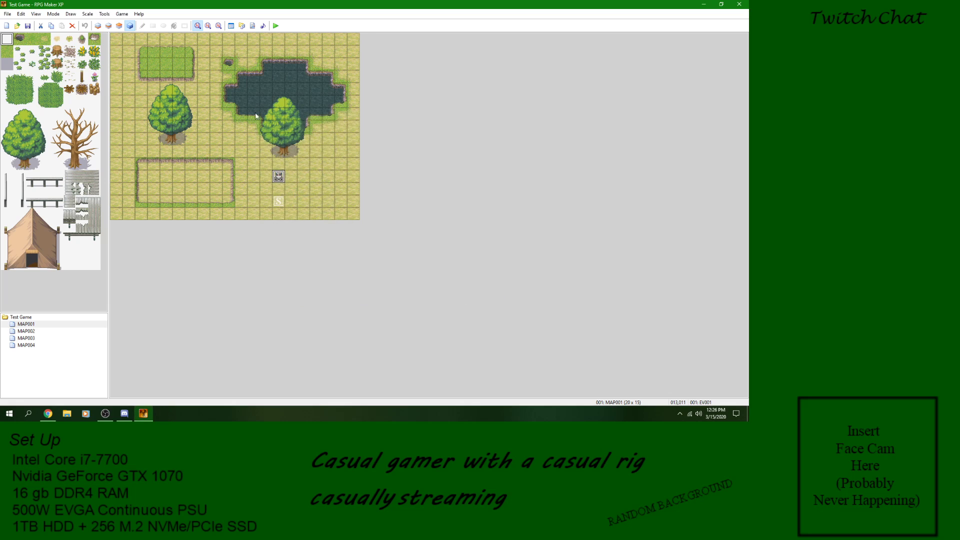
pyautogui.doubleClick(279, 176)
pyautogui.rightClick(371, 134)
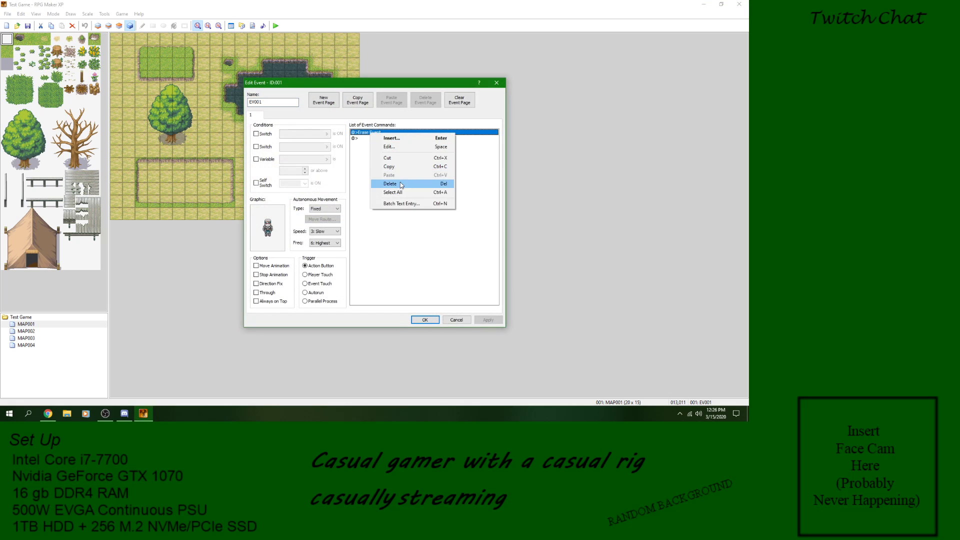
pyautogui.click(395, 182)
pyautogui.rightClick(384, 136)
pyautogui.click(403, 139)
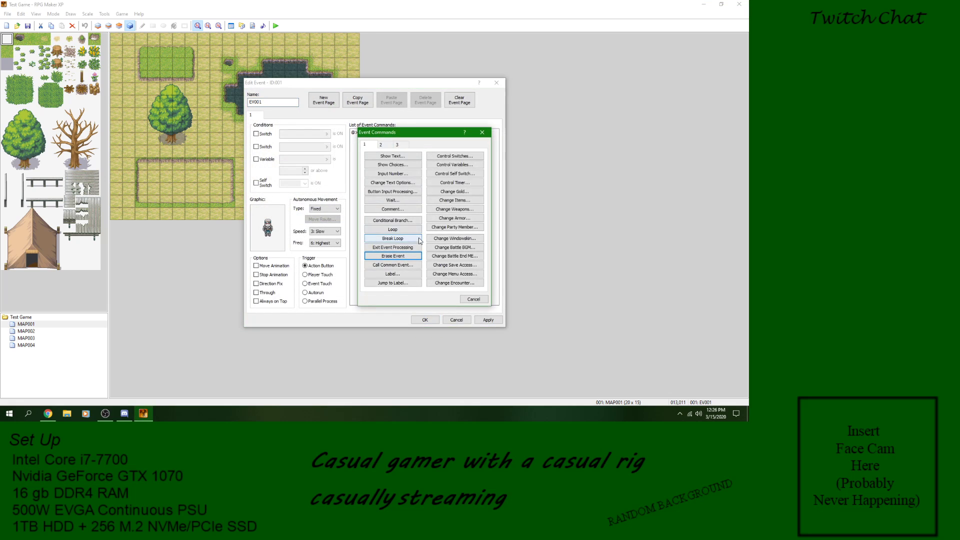
pyautogui.click(393, 264)
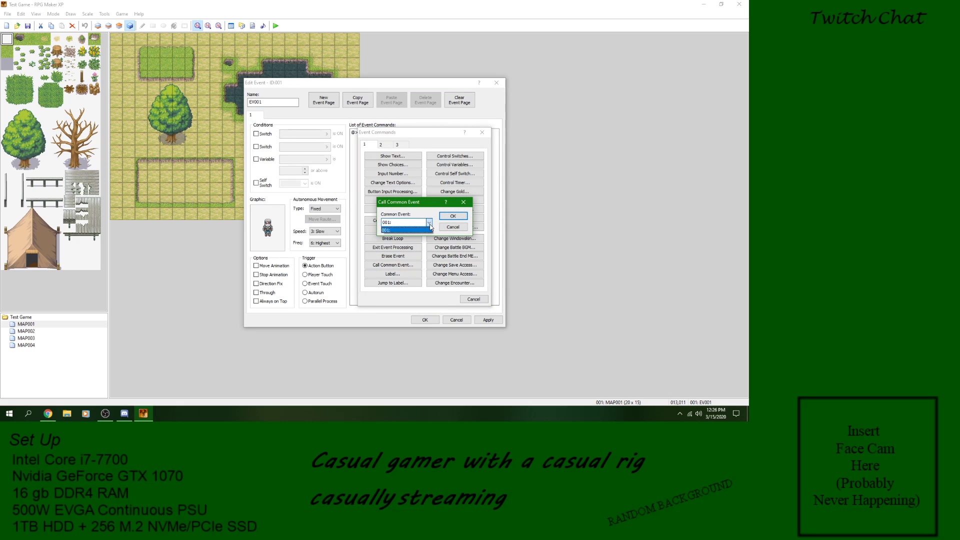
pyautogui.click(453, 226)
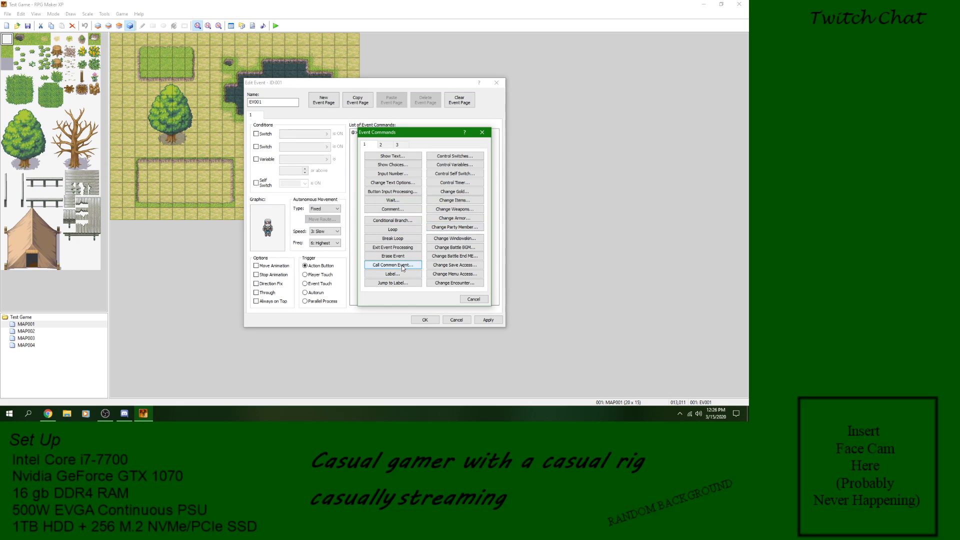
pyautogui.click(484, 301)
pyautogui.click(461, 321)
# Step: Examine the empty first common event in the database's Common Events section and leave the database without saving changes
pyautogui.click(104, 13)
pyautogui.click(117, 23)
pyautogui.click(463, 92)
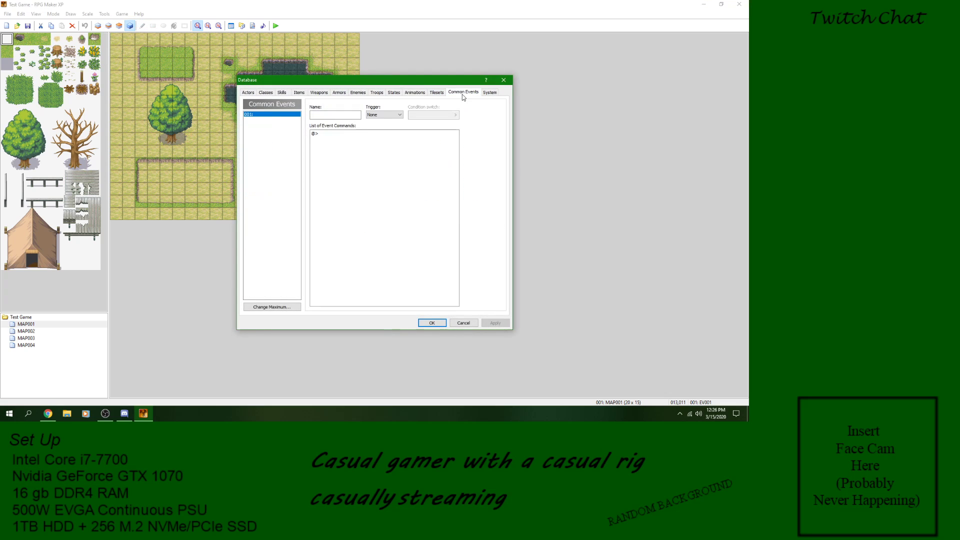
pyautogui.rightClick(284, 115)
pyautogui.click(256, 130)
pyautogui.click(377, 158)
pyautogui.click(283, 130)
pyautogui.click(464, 323)
pyautogui.rightClick(280, 177)
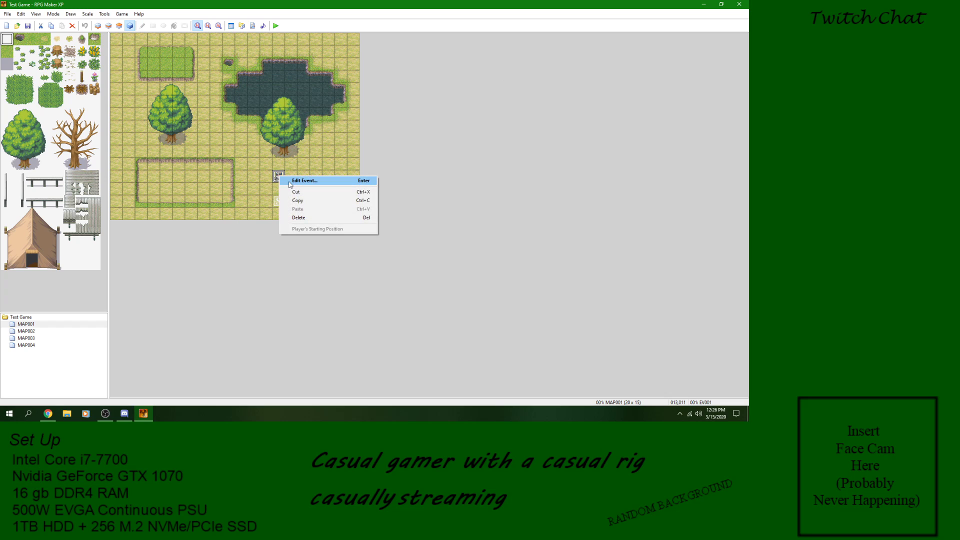
pyautogui.click(295, 180)
pyautogui.click(377, 133)
pyautogui.rightClick(377, 136)
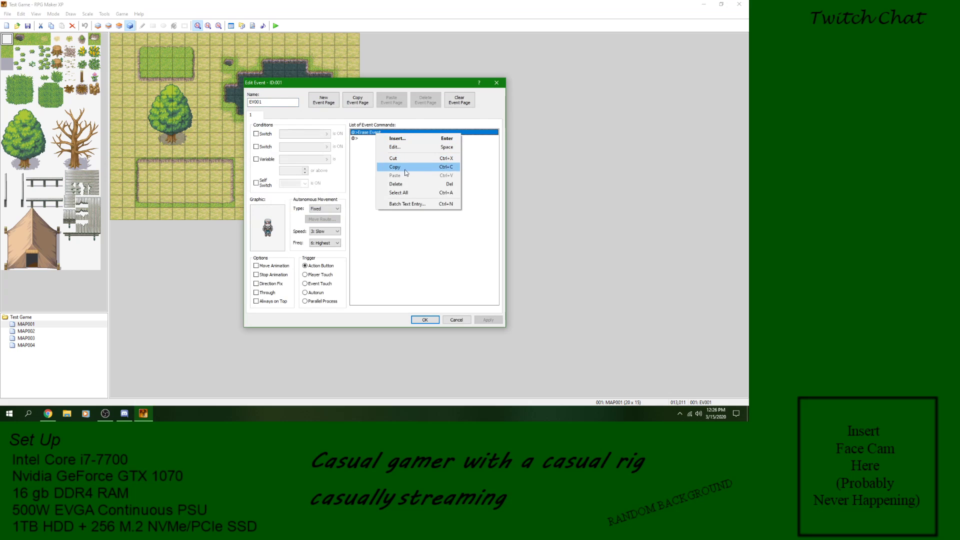
pyautogui.click(400, 184)
pyautogui.rightClick(382, 136)
pyautogui.click(390, 139)
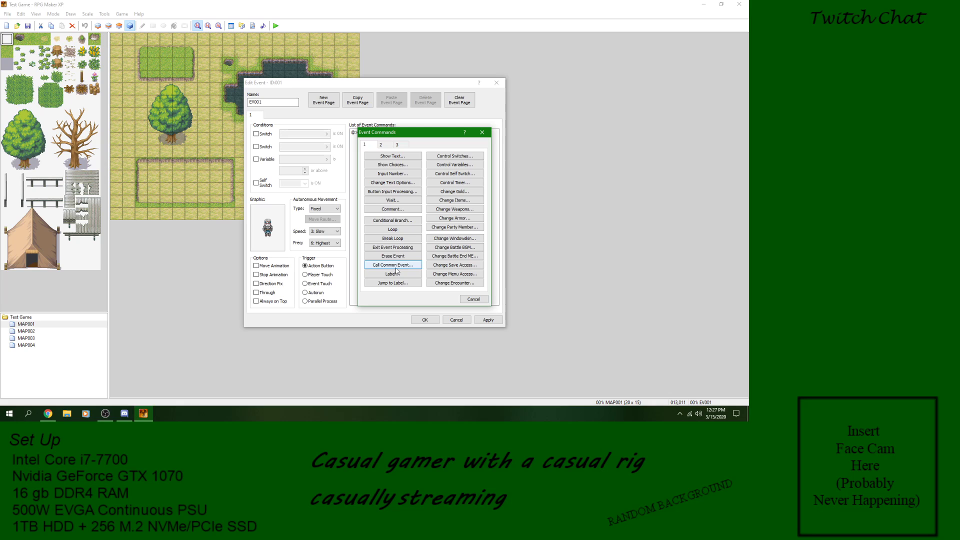
pyautogui.click(474, 299)
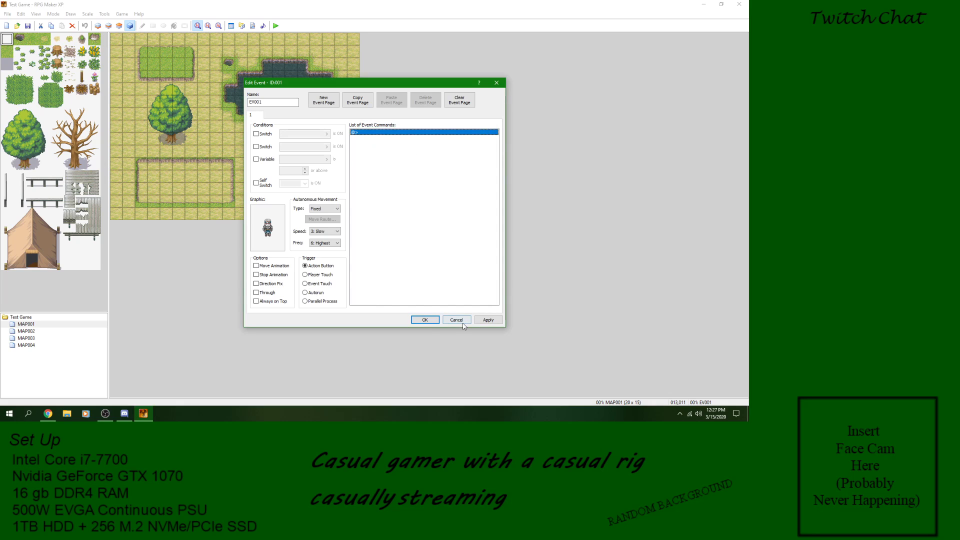
pyautogui.rightClick(393, 134)
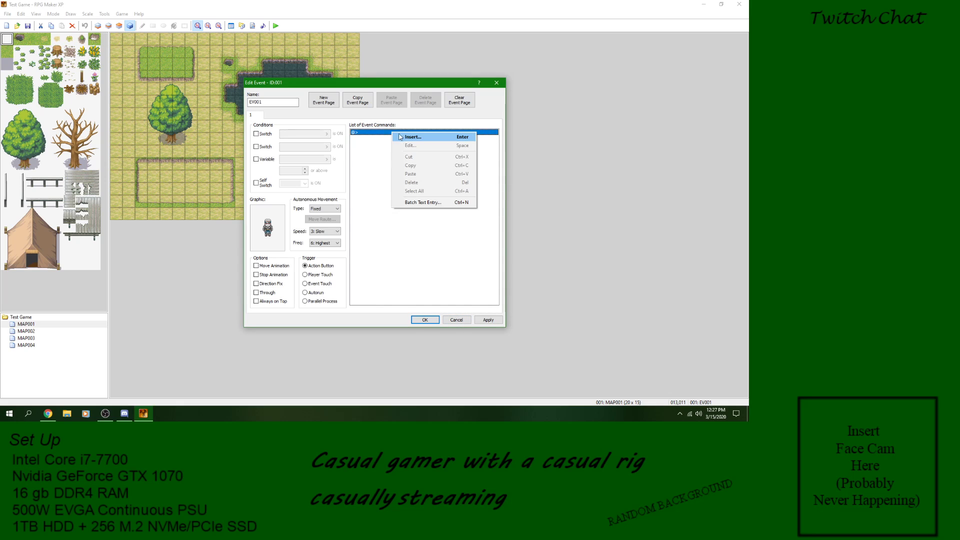
pyautogui.click(402, 137)
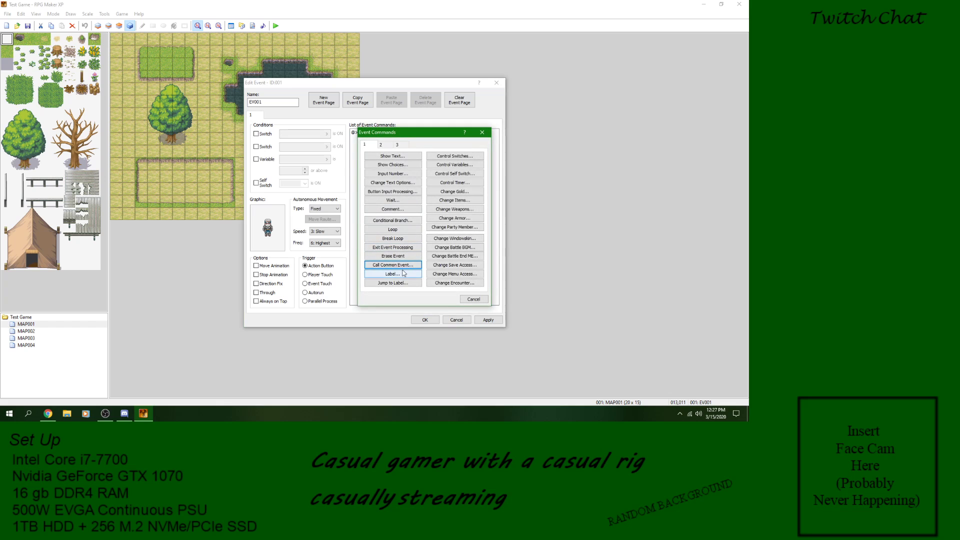
pyautogui.click(465, 300)
pyautogui.click(456, 320)
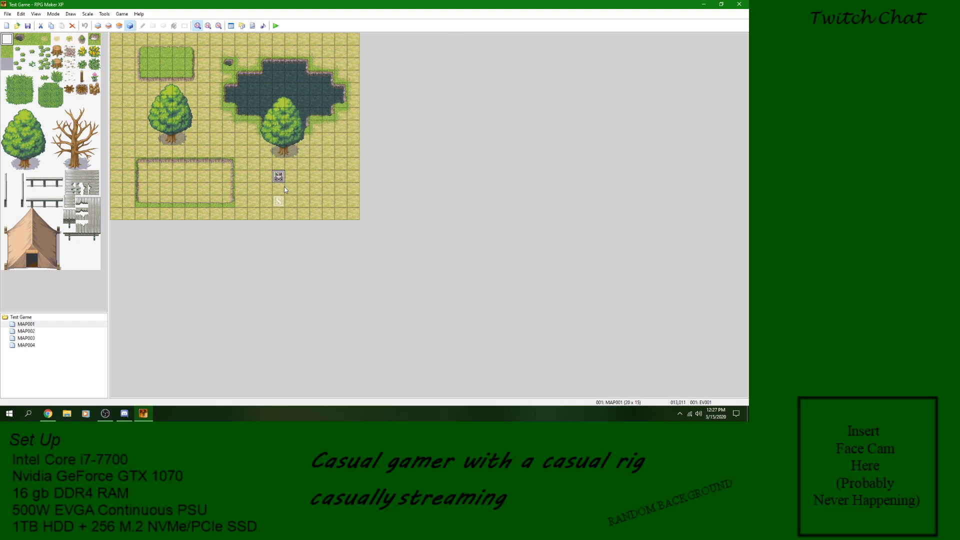
# Step: Insert a Show Text command reading "Common Event" into common event 001 in the database and save it
pyautogui.click(104, 14)
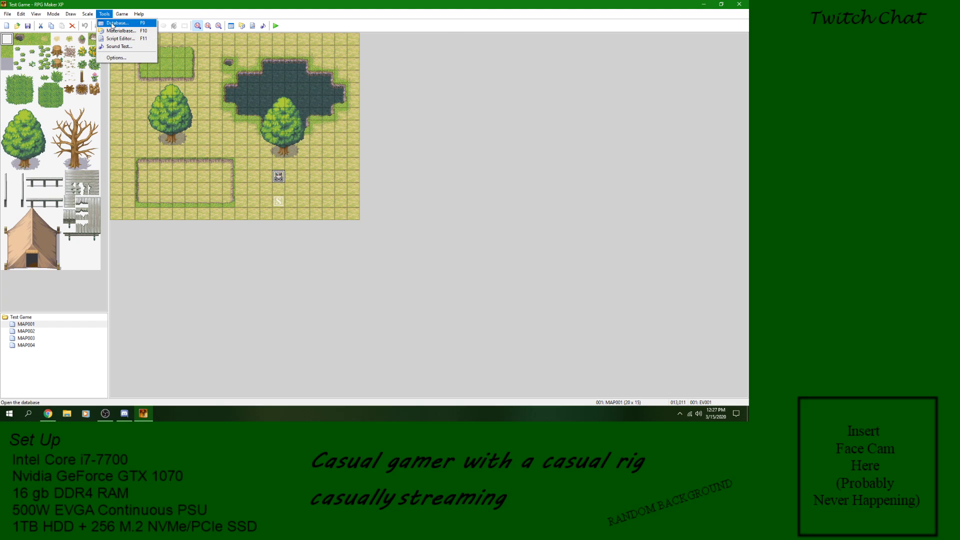
pyautogui.click(112, 23)
pyautogui.click(317, 136)
pyautogui.rightClick(323, 135)
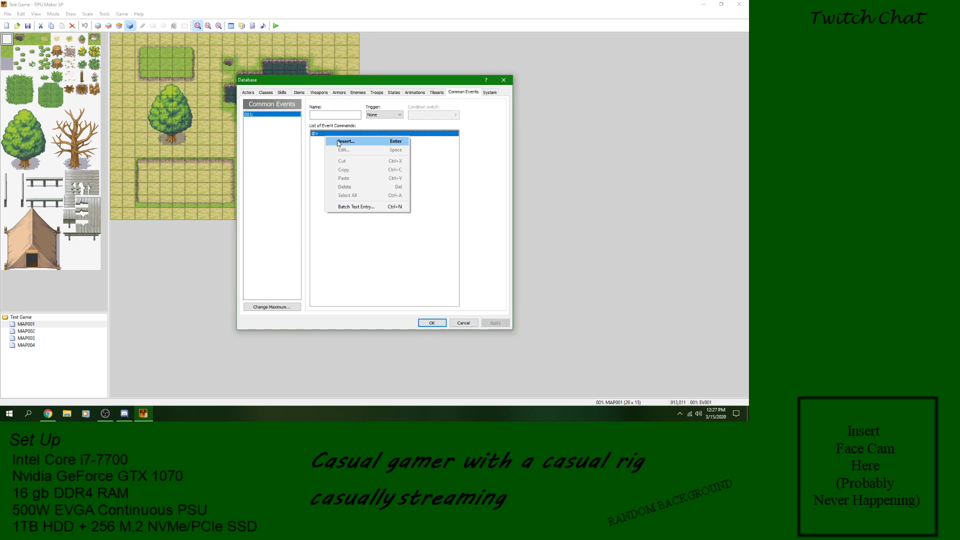
pyautogui.click(338, 141)
pyautogui.click(361, 158)
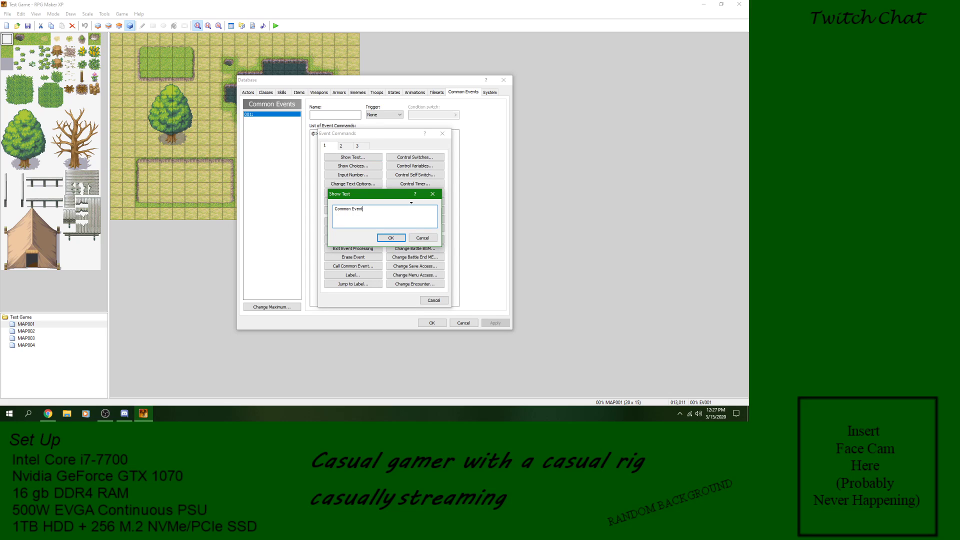
pyautogui.click(391, 238)
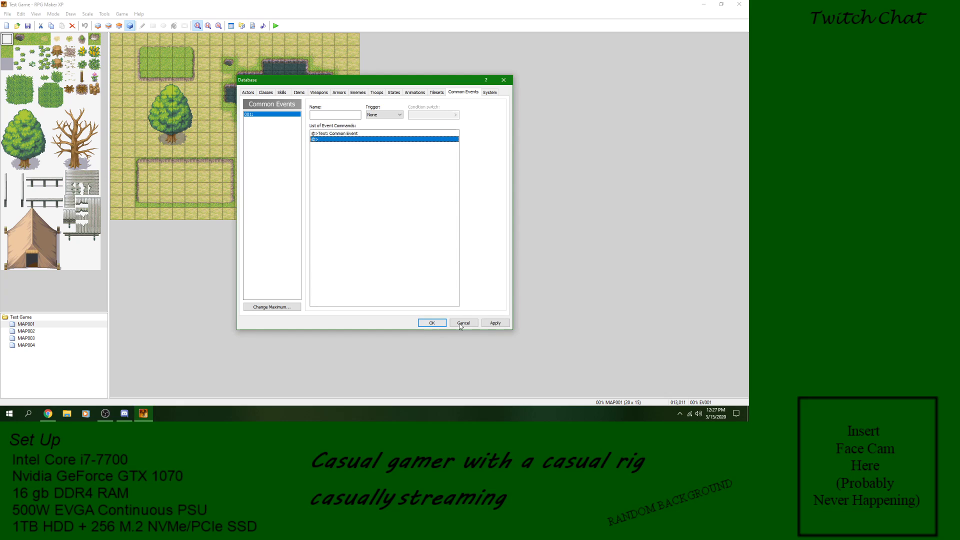
pyautogui.click(444, 323)
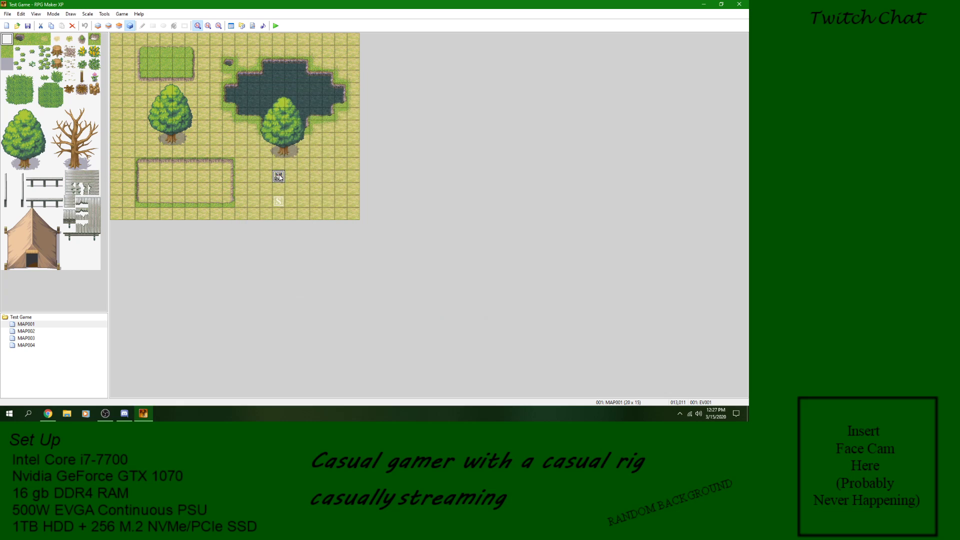
# Step: Replace the character event's Erase Event command with a Call Common Event command for common event 001 and save the event
pyautogui.doubleClick(278, 176)
pyautogui.rightClick(378, 135)
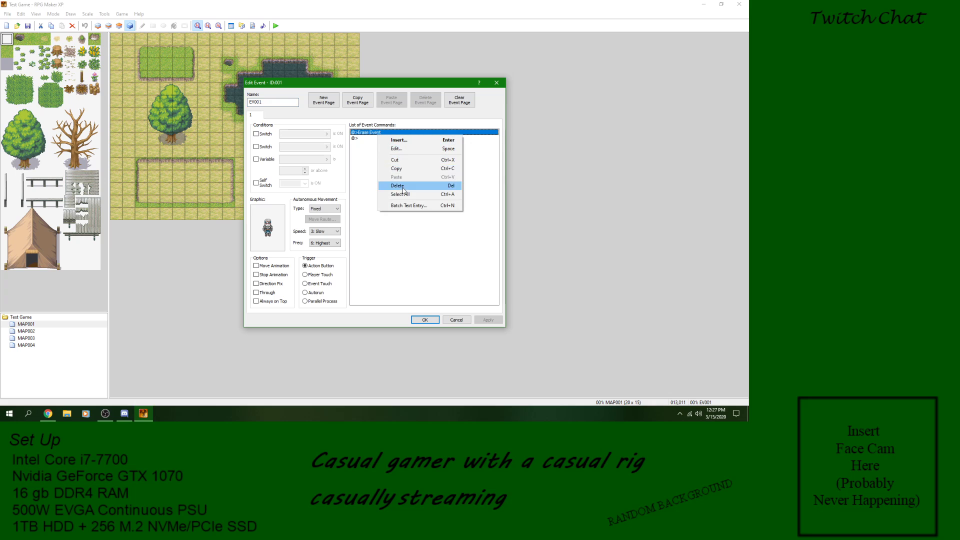
pyautogui.click(395, 187)
pyautogui.rightClick(382, 131)
pyautogui.click(395, 136)
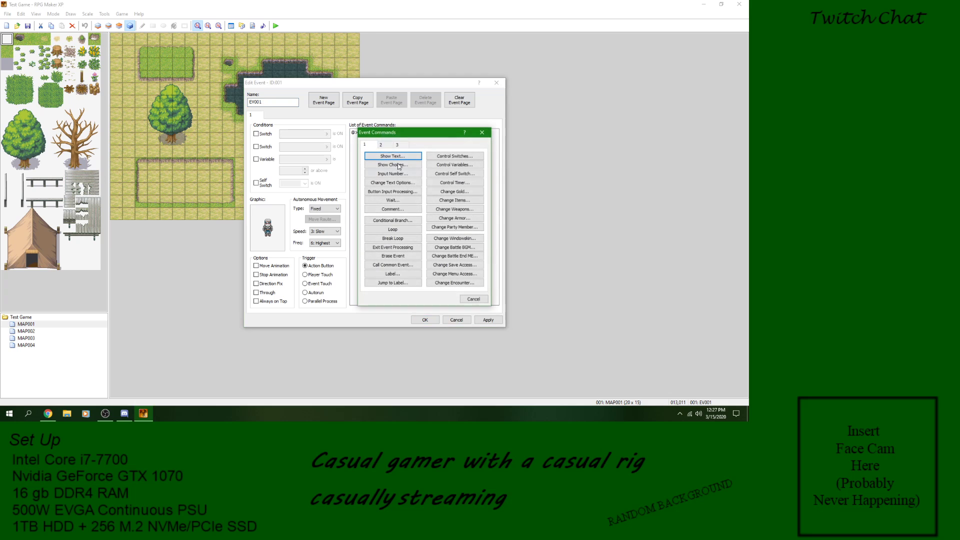
pyautogui.click(395, 265)
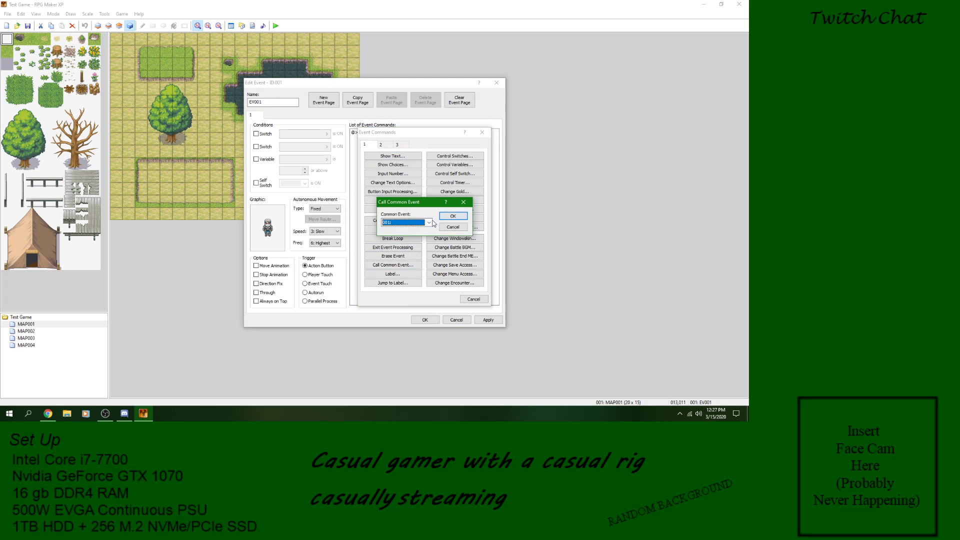
pyautogui.click(429, 222)
pyautogui.click(407, 230)
pyautogui.click(453, 216)
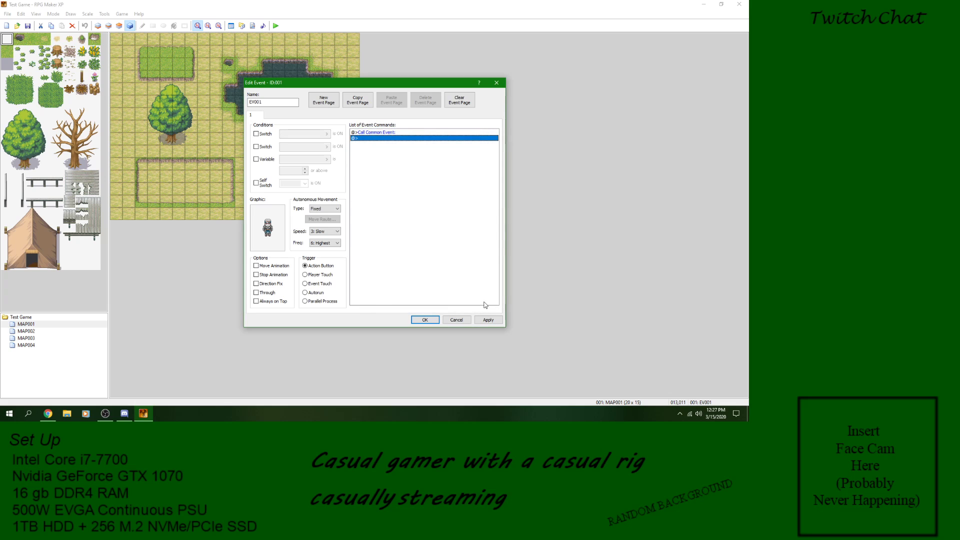
pyautogui.click(425, 320)
# Step: Save the project and playtest the Call Common Event command by triggering the character's event, closing the game window at the end
pyautogui.click(275, 25)
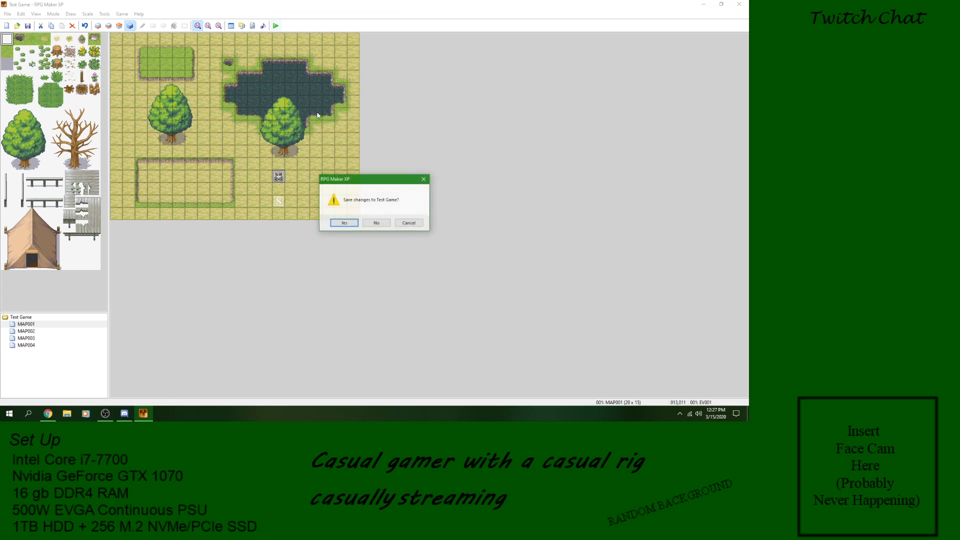
pyautogui.click(344, 221)
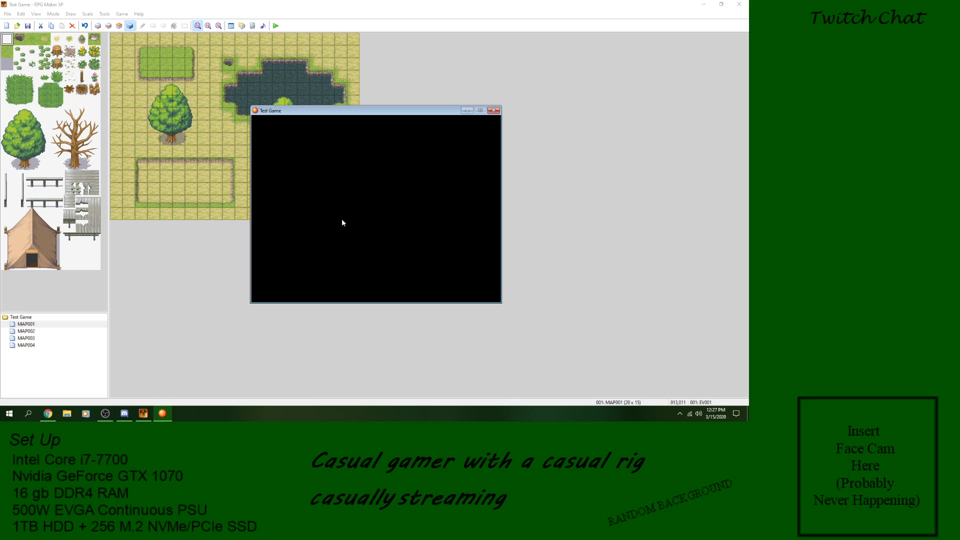
pyautogui.press('Return')
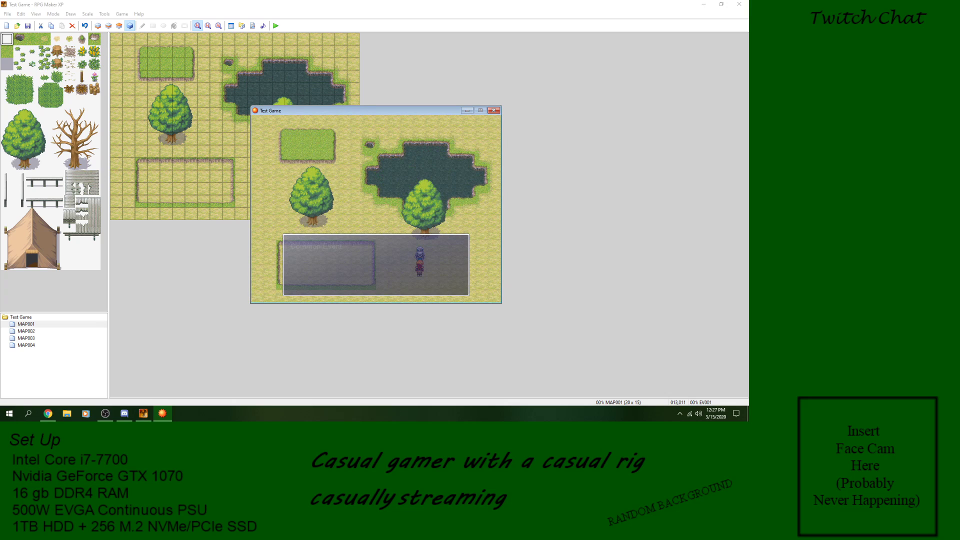
pyautogui.press('Return')
pyautogui.press('Left')
pyautogui.press('Right')
pyautogui.press('Up')
pyautogui.press('Return')
pyautogui.press('Return')
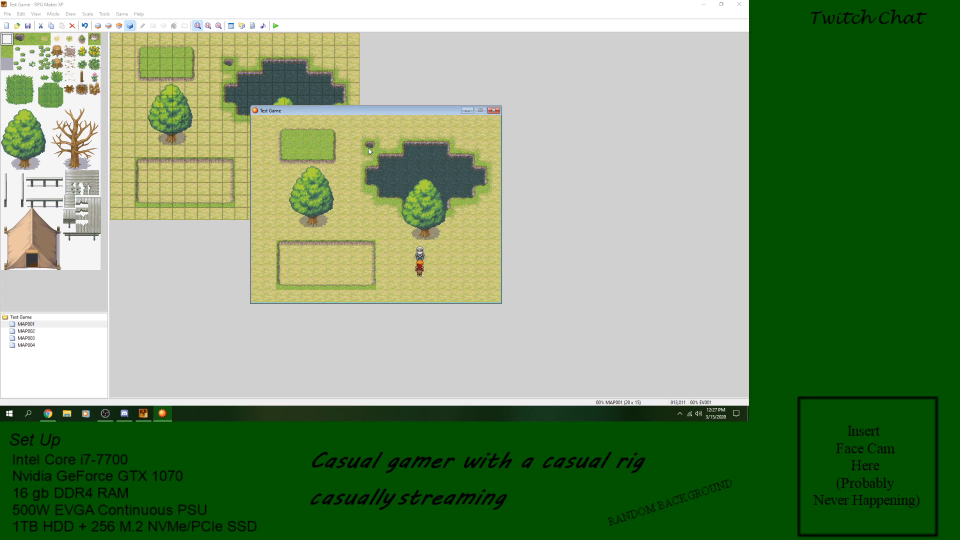
pyautogui.click(495, 110)
# Step: Replace the character event's Call Common Event command with a Label command named "Lable" and save the event
pyautogui.rightClick(279, 177)
pyautogui.click(293, 181)
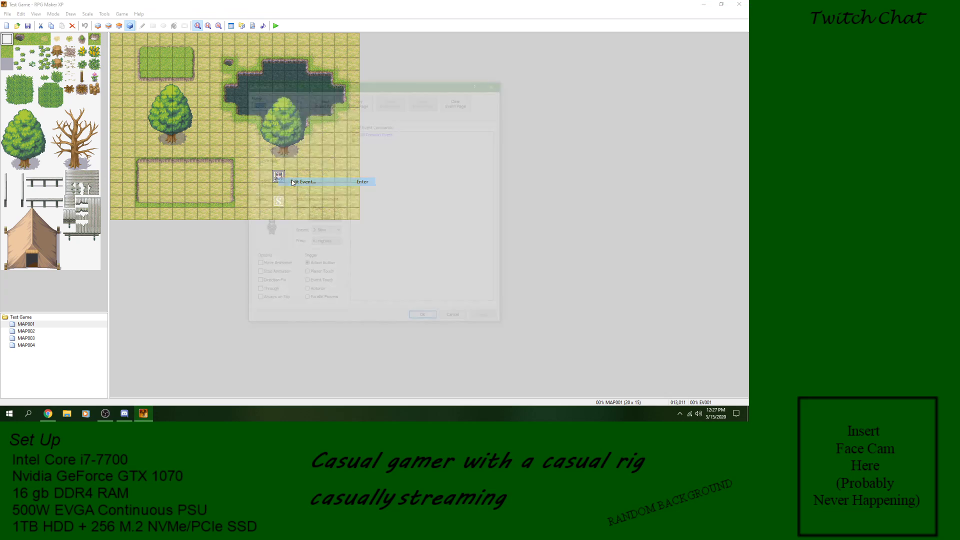
pyautogui.click(384, 132)
pyautogui.rightClick(384, 132)
pyautogui.click(408, 181)
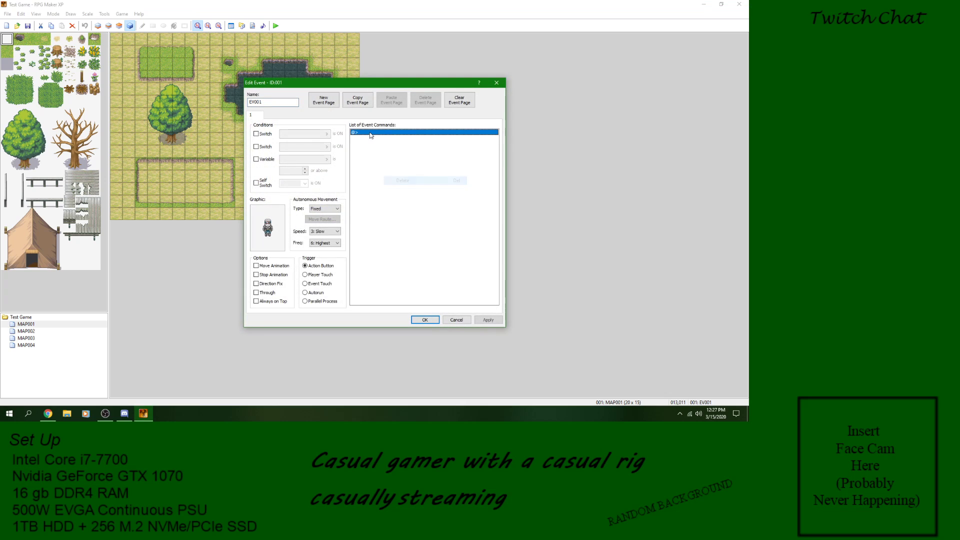
pyautogui.doubleClick(372, 134)
pyautogui.click(393, 274)
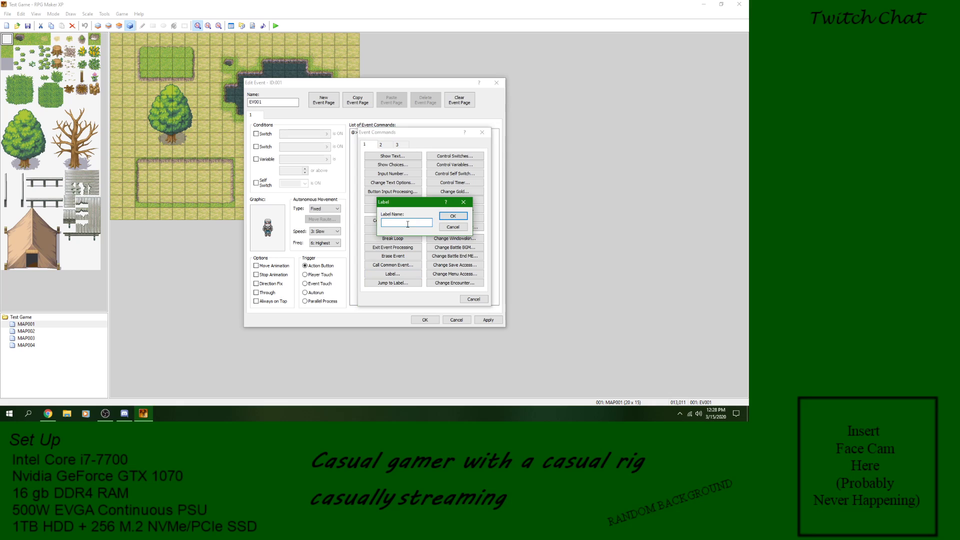
pyautogui.write('Lable')
pyautogui.press('Return')
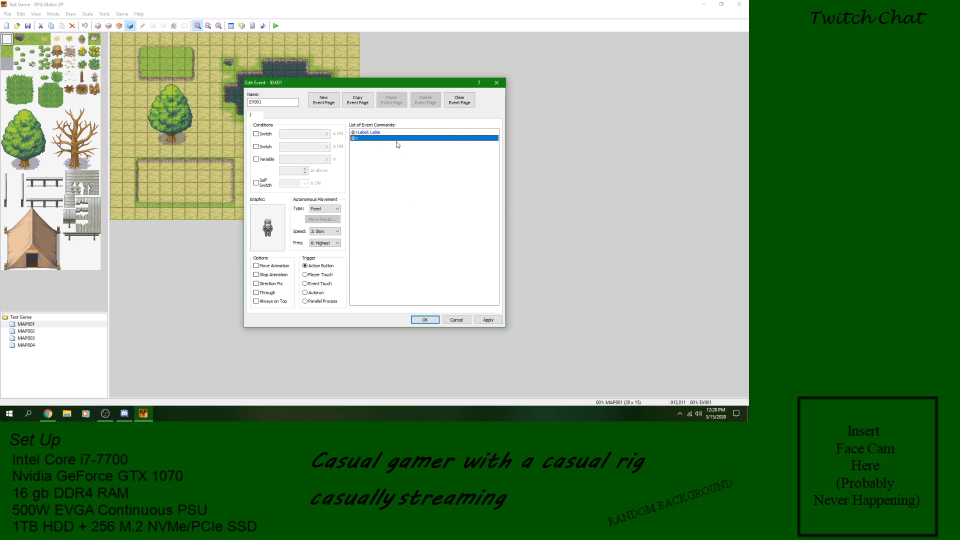
pyautogui.click(423, 320)
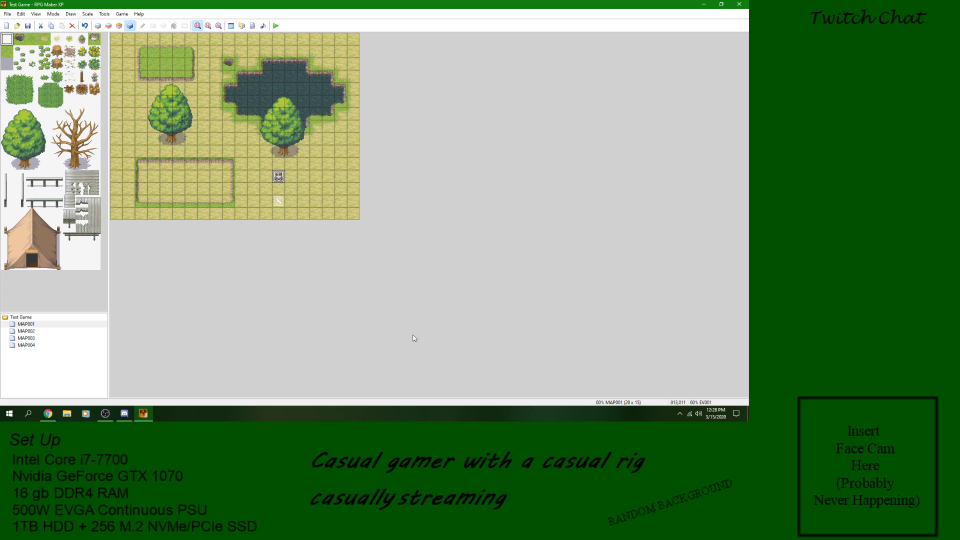
# Step: Save the project, playtest the Label command on the character, and close the game window
pyautogui.click(276, 25)
pyautogui.click(345, 223)
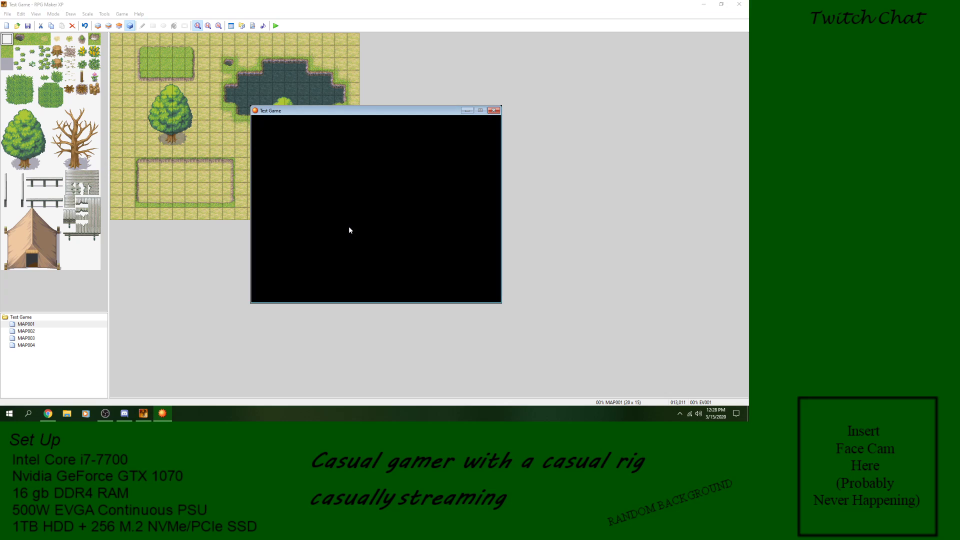
pyautogui.press('Return')
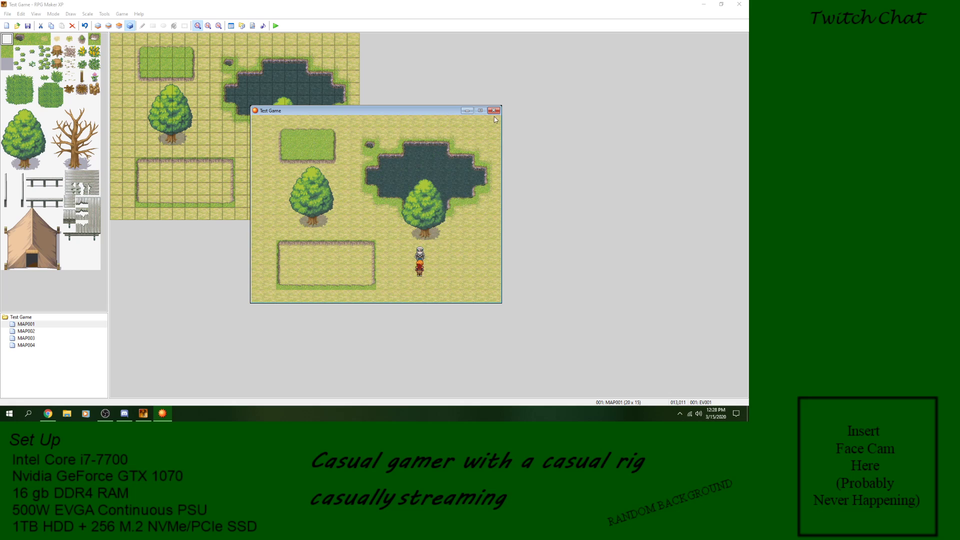
pyautogui.hotkey('alt', 'F4')
# Step: Open the MAP001 character's event for editing
pyautogui.rightClick(278, 179)
pyautogui.click(292, 184)
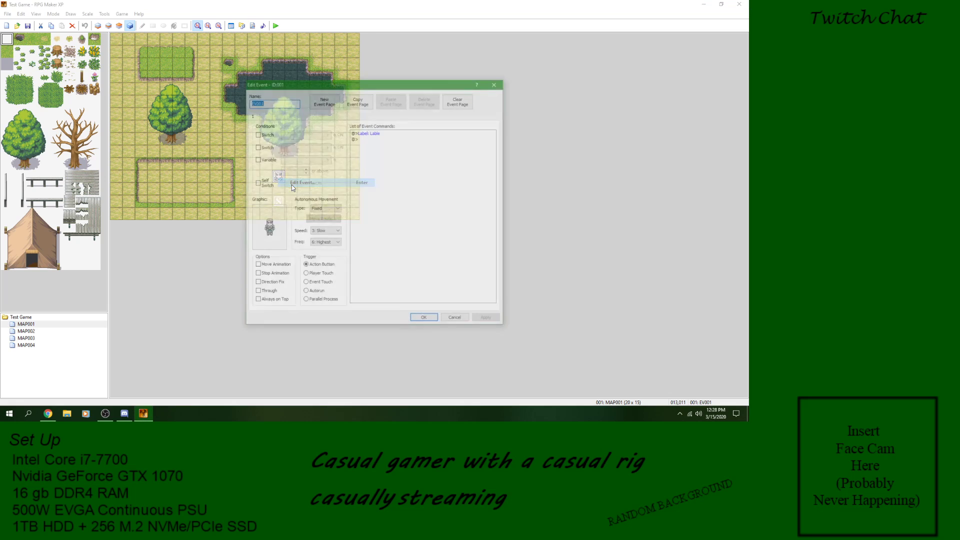
pyautogui.click(371, 138)
pyautogui.rightClick(372, 138)
pyautogui.click(380, 138)
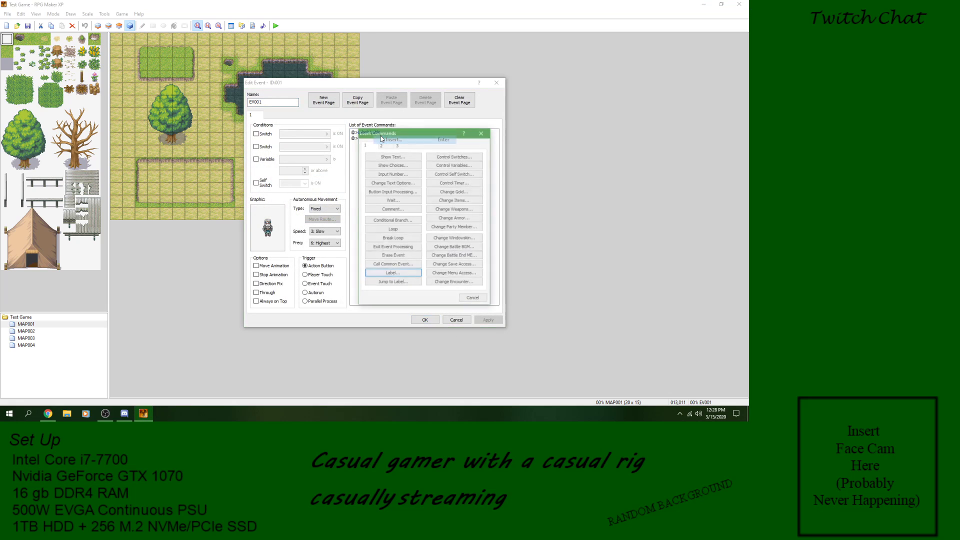
pyautogui.click(393, 274)
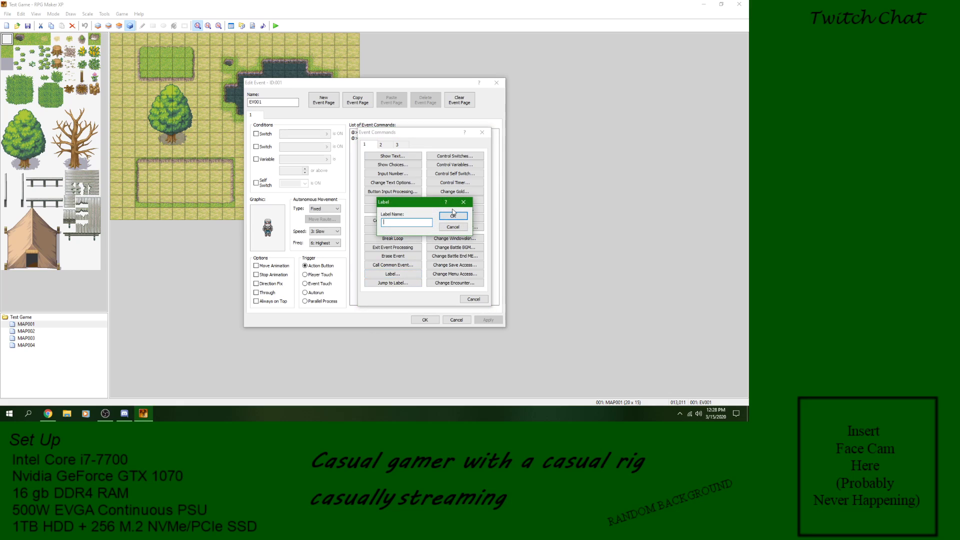
pyautogui.click(410, 221)
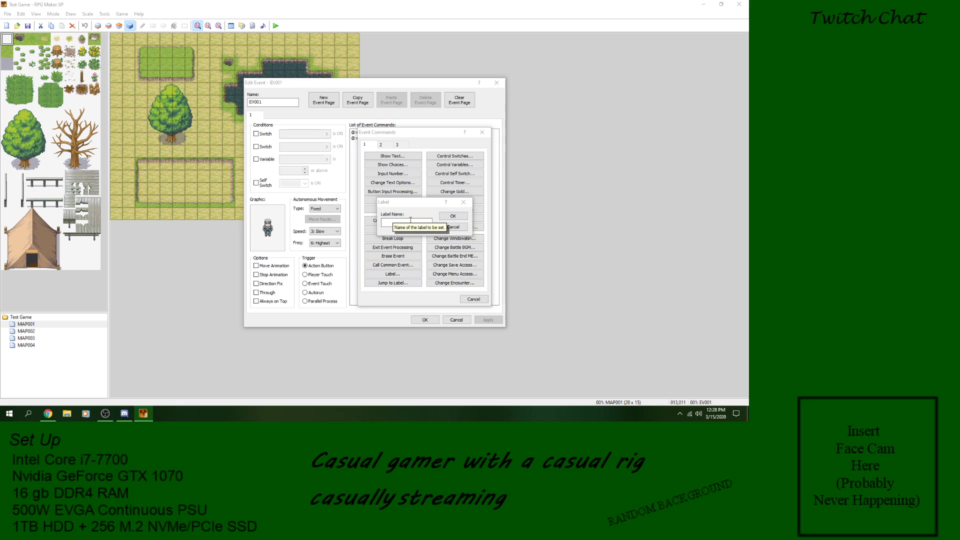
pyautogui.click(453, 227)
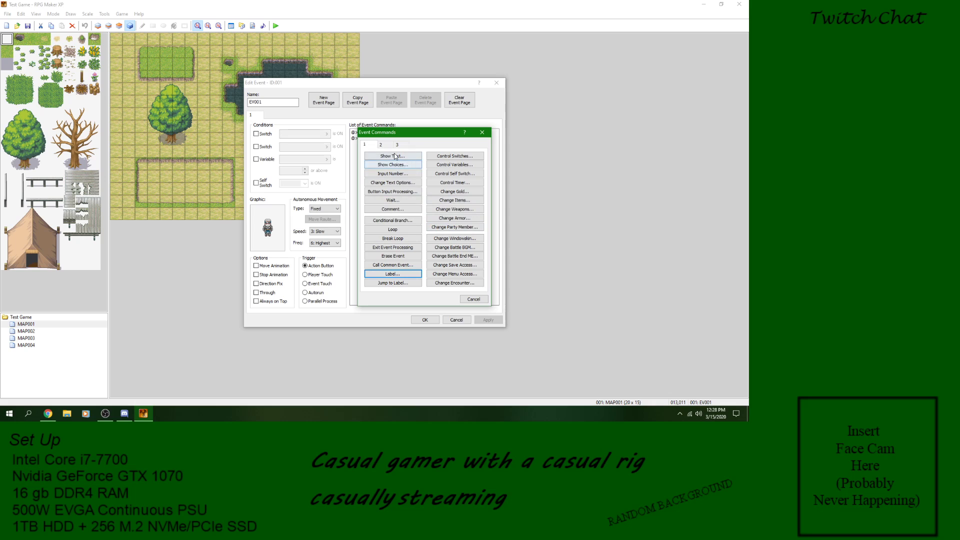
pyautogui.click(395, 159)
pyautogui.click(459, 237)
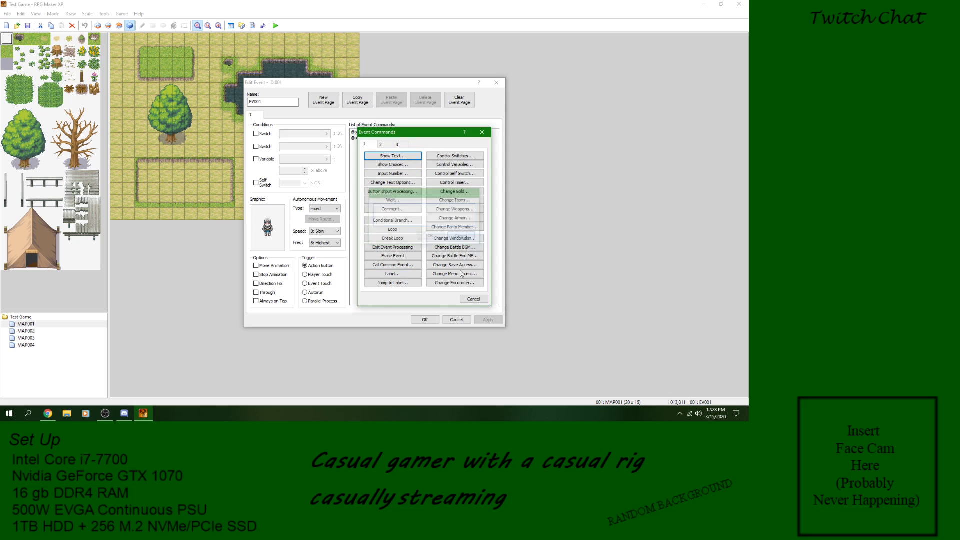
pyautogui.click(469, 299)
# Step: Insert a Show Text command reading "Label" above the character event's Label command and save the event
pyautogui.rightClick(374, 137)
pyautogui.click(386, 143)
pyautogui.click(393, 156)
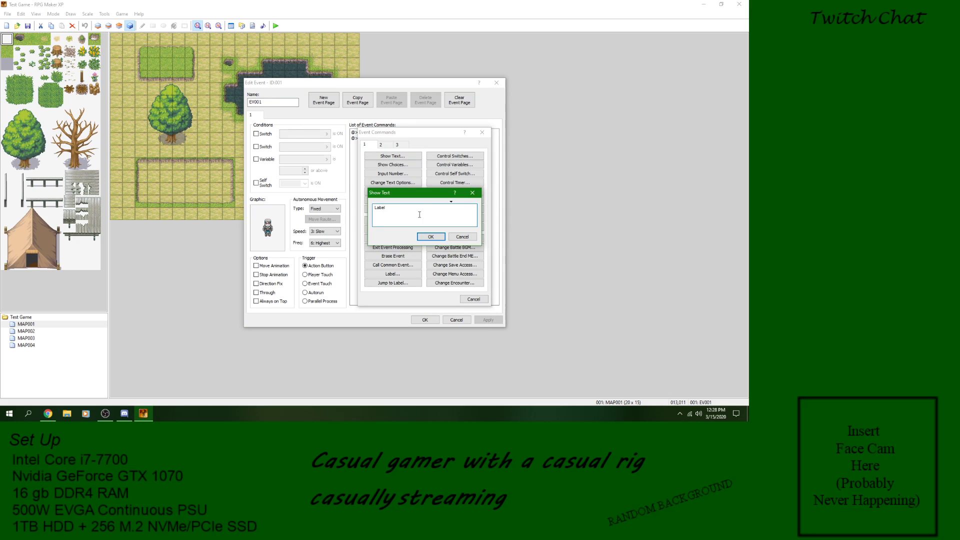
pyautogui.write('Label')
pyautogui.click(429, 236)
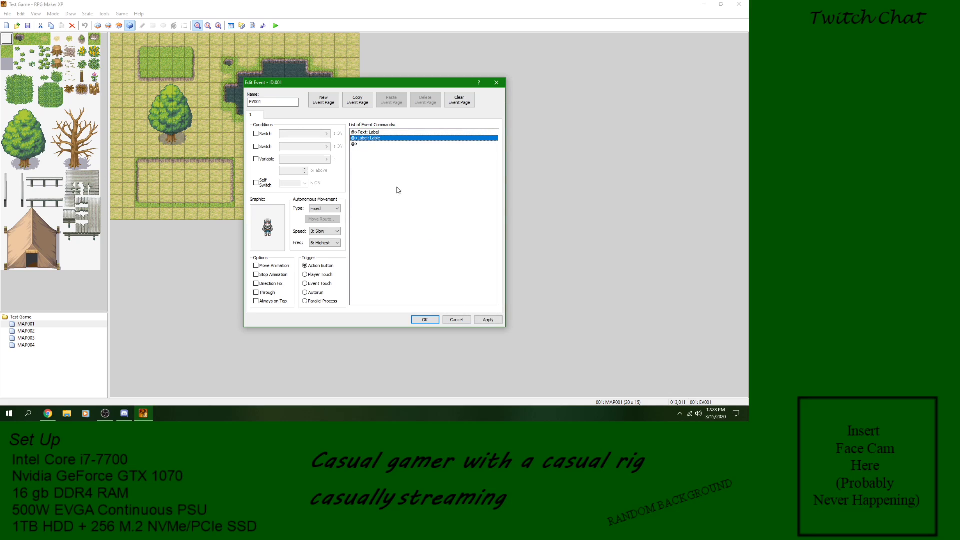
pyautogui.click(482, 320)
pyautogui.click(423, 319)
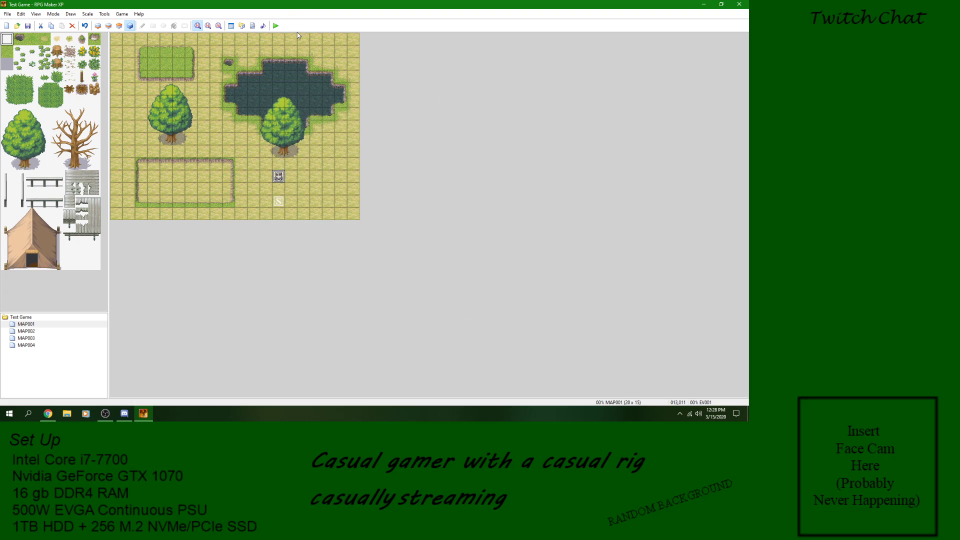
# Step: Save the project, playtest the text and Label commands on the character, and close the game window
pyautogui.click(276, 25)
pyautogui.click(343, 223)
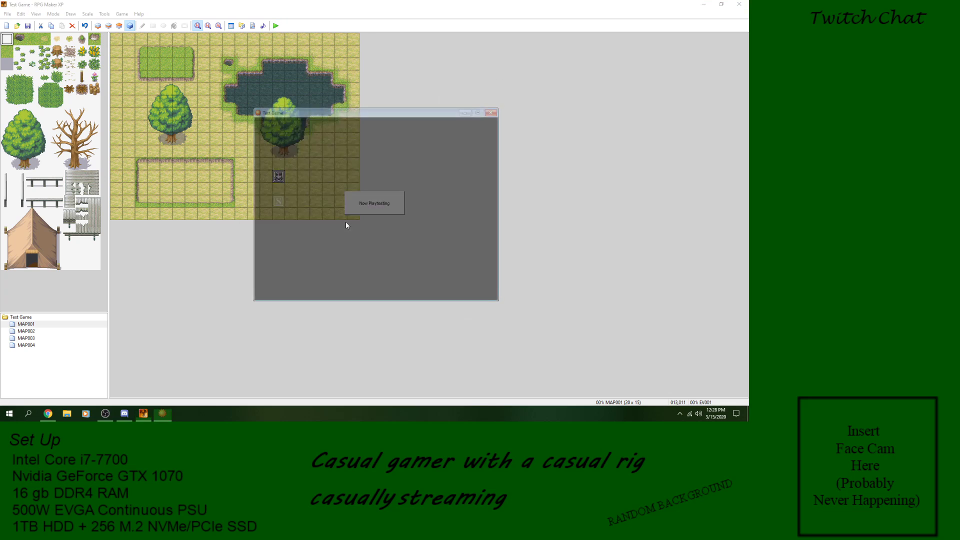
pyautogui.press('space')
pyautogui.press('Up')
pyautogui.press('space')
pyautogui.press('space')
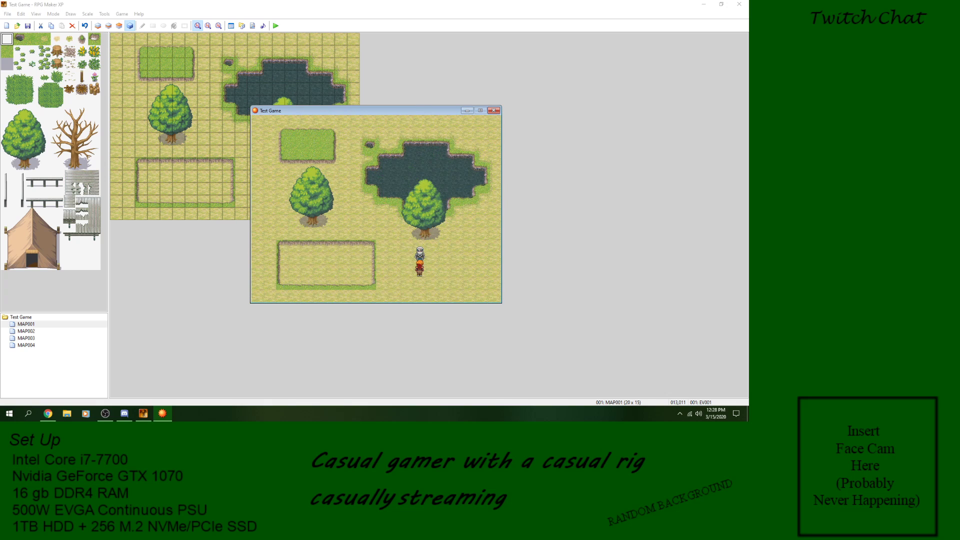
pyautogui.click(493, 111)
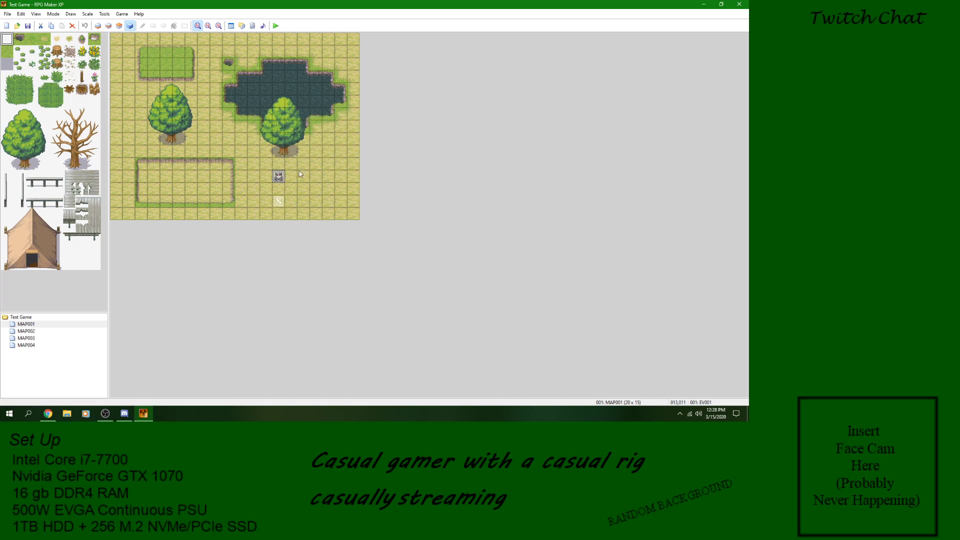
# Step: Open the character's event and delete both its Label command and its Show Text command
pyautogui.doubleClick(279, 176)
pyautogui.click(369, 139)
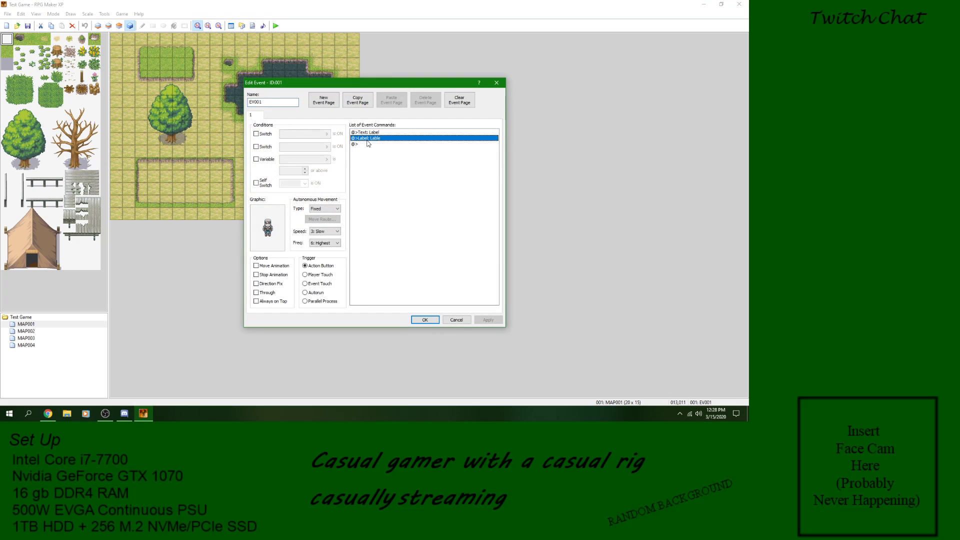
pyautogui.rightClick(368, 140)
pyautogui.press('Down')
pyautogui.press('Down')
pyautogui.press('Down')
pyautogui.press('Down')
pyautogui.press('Return')
pyautogui.click(374, 135)
pyautogui.rightClick(373, 135)
pyautogui.press('Down')
pyautogui.press('Down')
pyautogui.press('Down')
pyautogui.press('Down')
pyautogui.press('Return')
pyautogui.rightClick(374, 134)
pyautogui.click(392, 139)
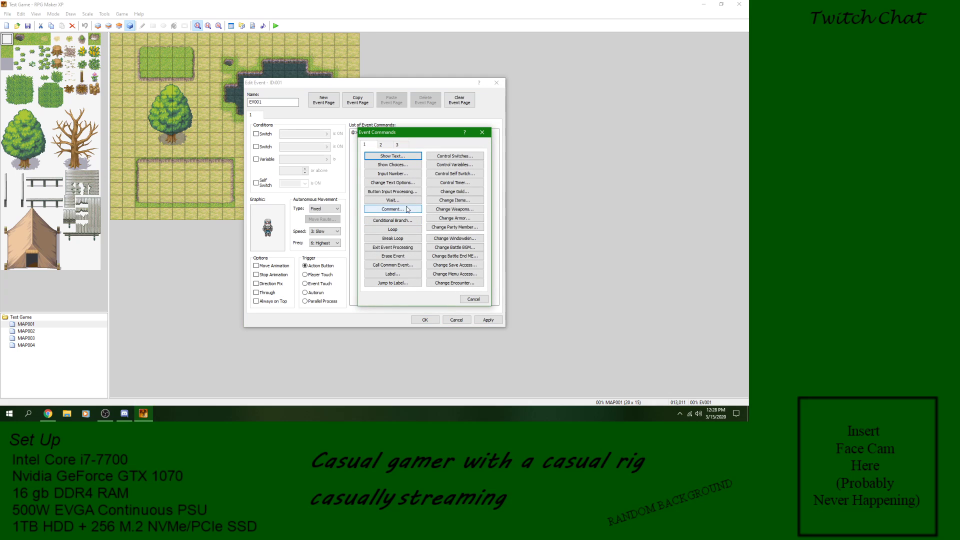
pyautogui.click(402, 273)
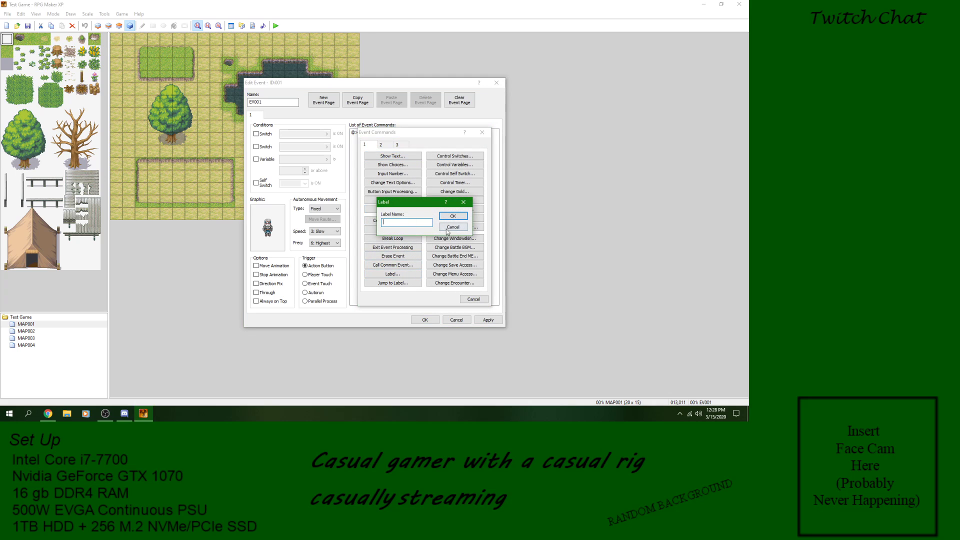
pyautogui.click(453, 227)
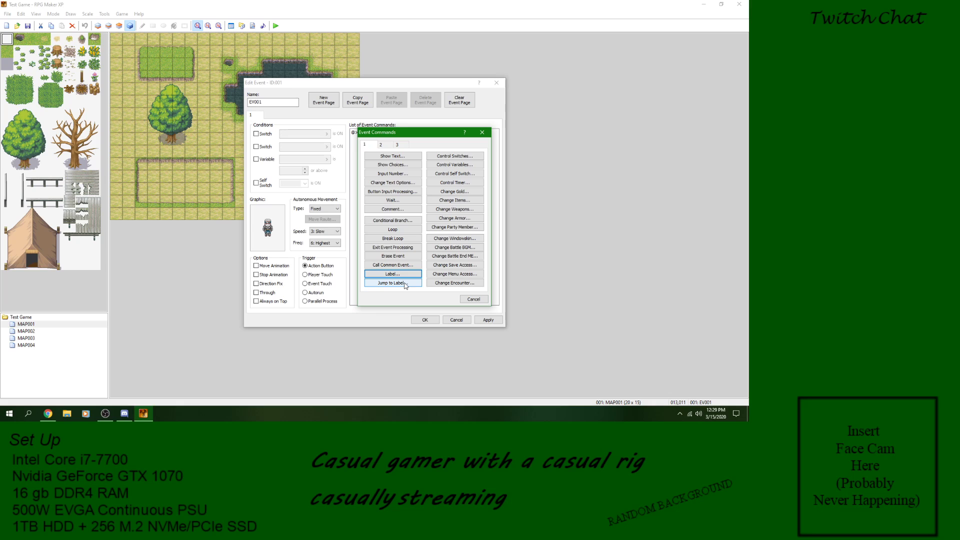
pyautogui.click(402, 281)
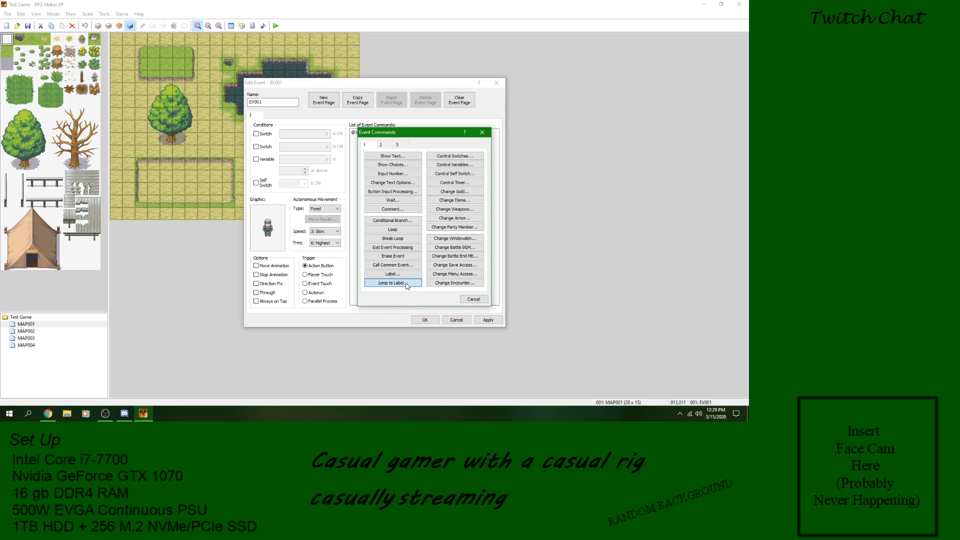
pyautogui.click(449, 229)
pyautogui.click(473, 301)
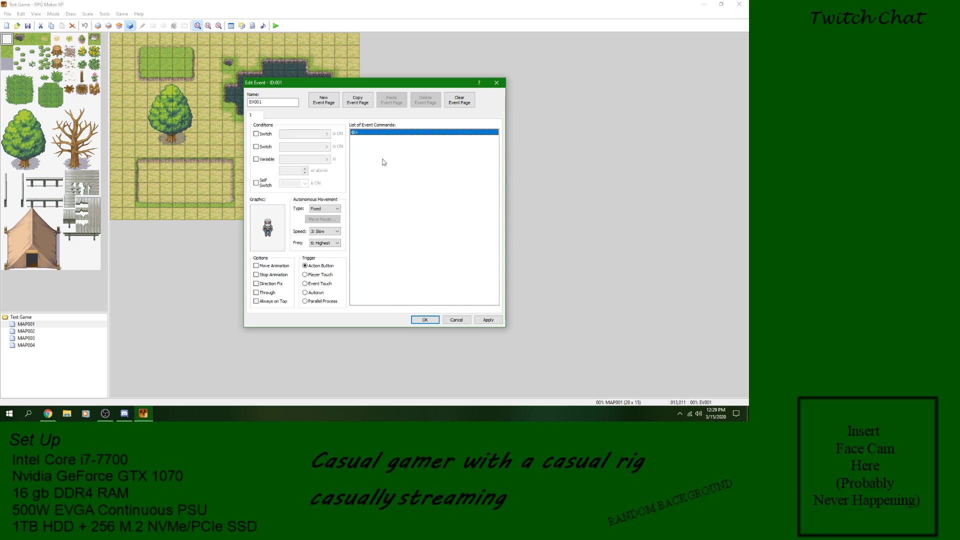
# Step: Insert a Show Text command reading "Loop?" in the character event's empty command list
pyautogui.doubleClick(365, 134)
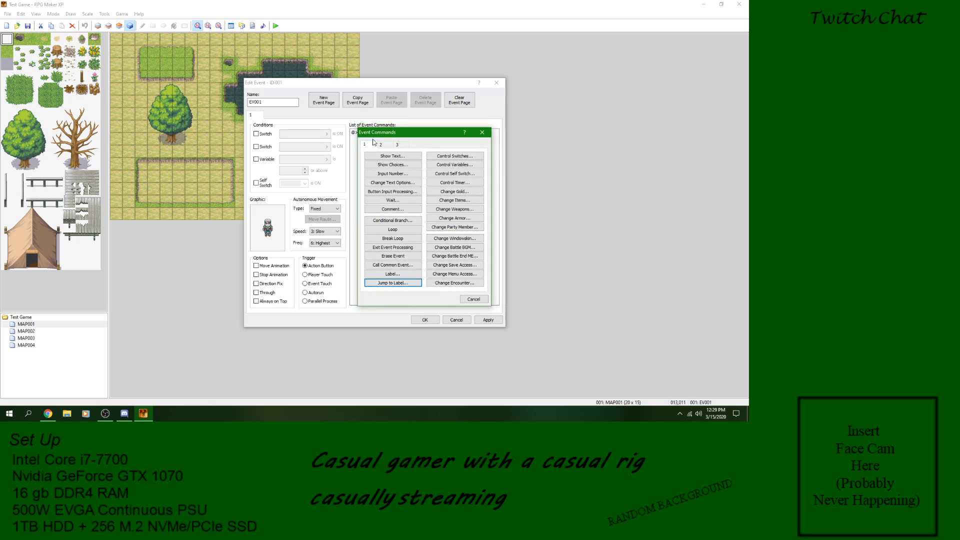
pyautogui.click(394, 156)
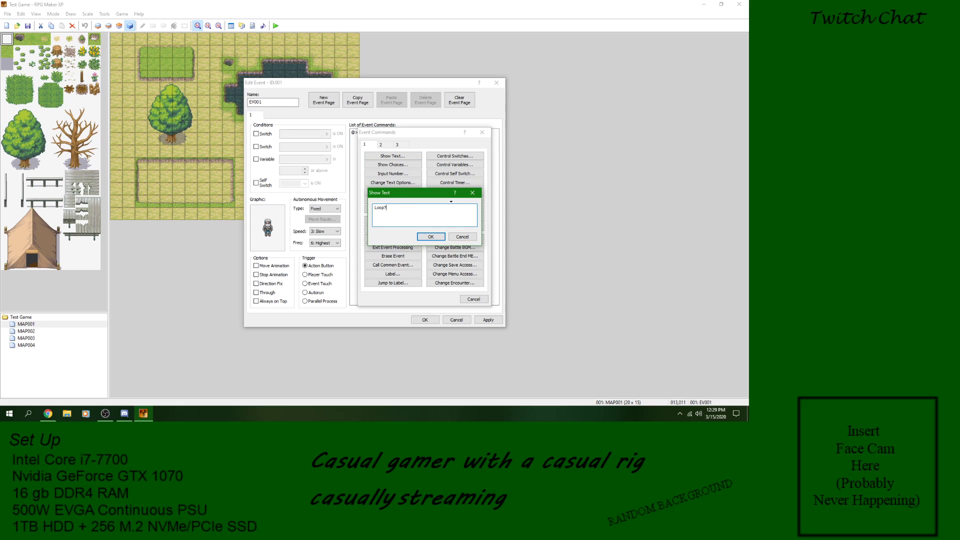
pyautogui.click(431, 237)
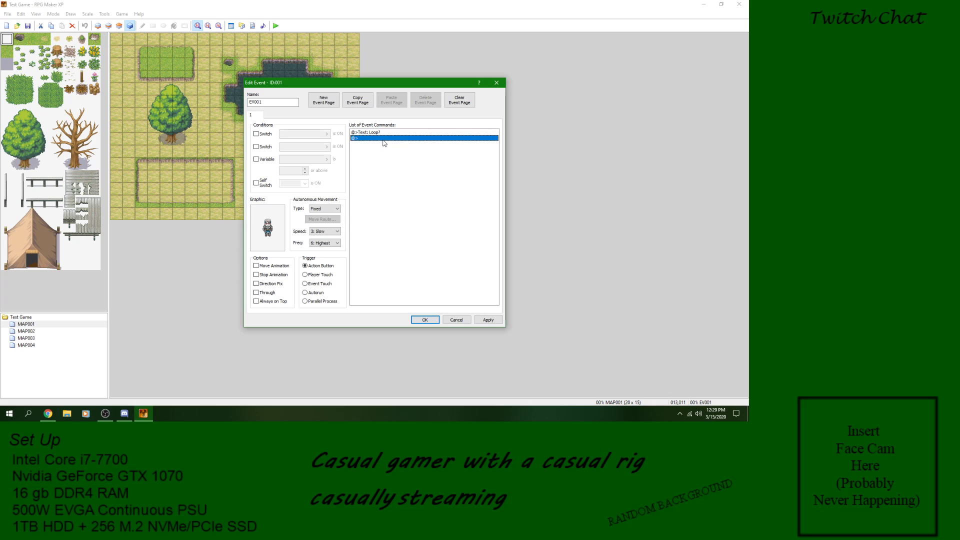
# Step: Insert a Label command named "Loop" above the "Loop?" text command
pyautogui.rightClick(384, 141)
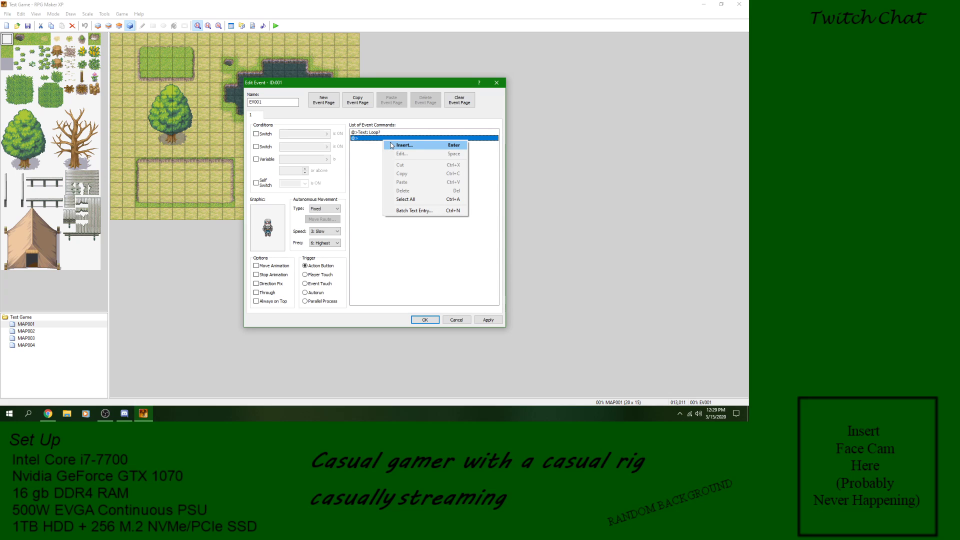
pyautogui.rightClick(378, 133)
pyautogui.click(387, 139)
pyautogui.click(388, 275)
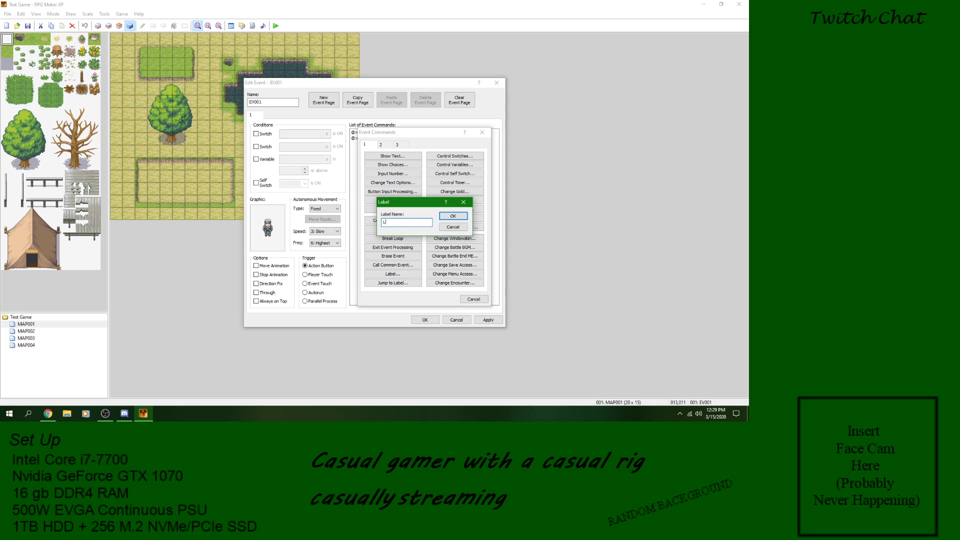
pyautogui.click(453, 216)
# Step: Insert a Show Choices command with the choices Yes and No below the "Loop?" text
pyautogui.rightClick(372, 147)
pyautogui.click(381, 152)
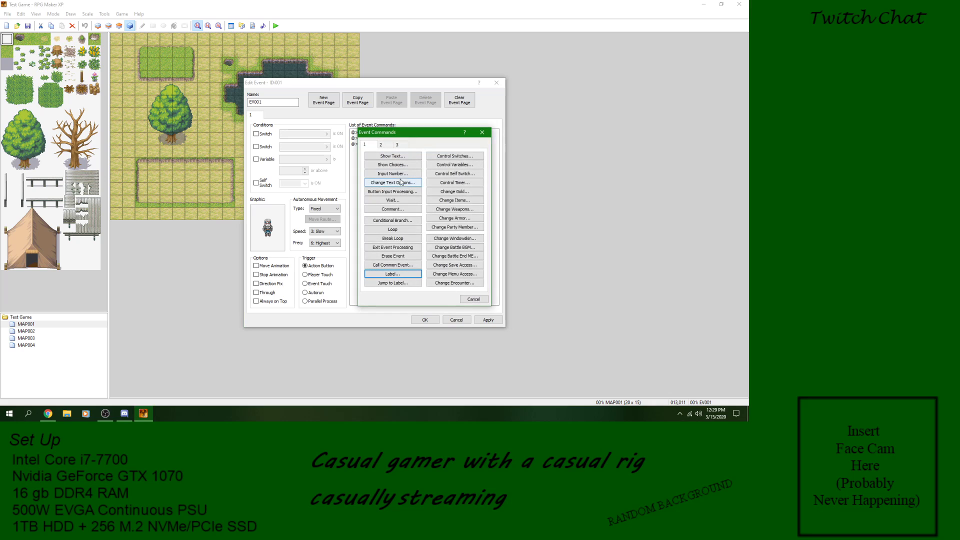
pyautogui.click(383, 165)
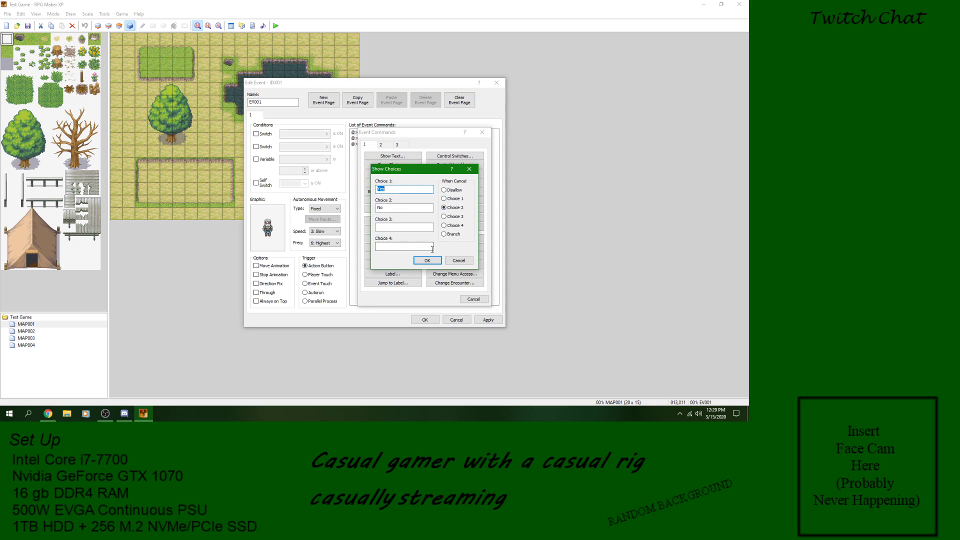
pyautogui.click(430, 261)
# Step: Add a Jump to Label command targeting "Loop" in the Yes branch and save the event
pyautogui.rightClick(376, 155)
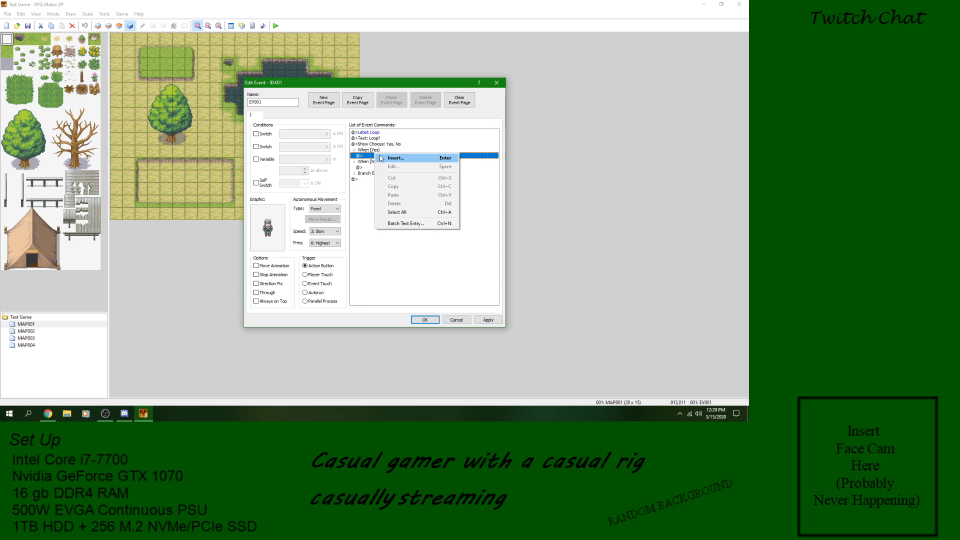
pyautogui.click(380, 160)
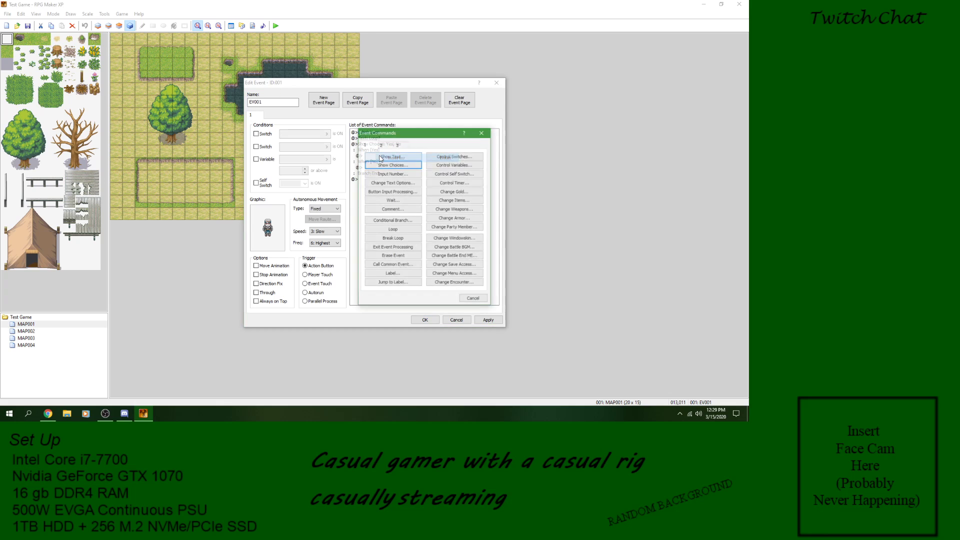
pyautogui.click(393, 283)
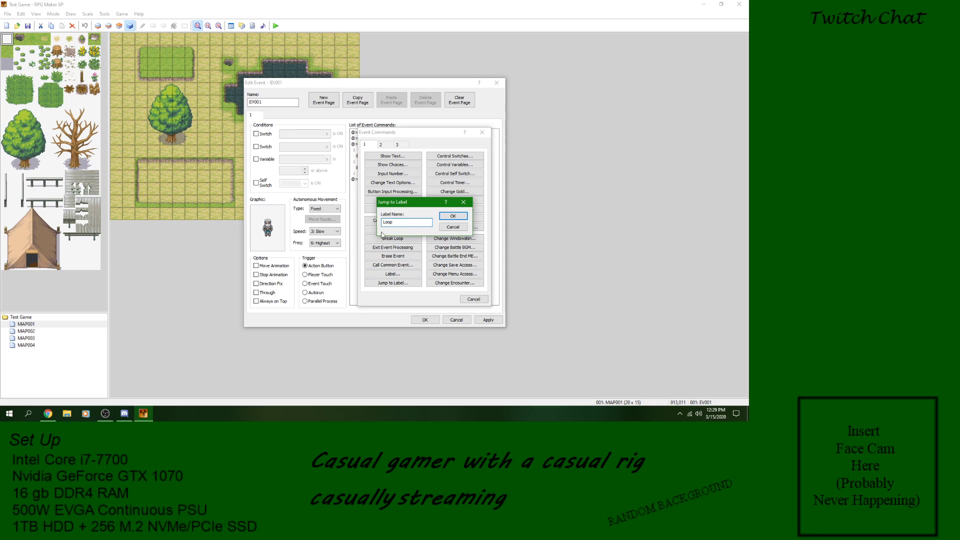
pyautogui.click(445, 216)
pyautogui.click(379, 157)
pyautogui.click(374, 134)
pyautogui.click(380, 175)
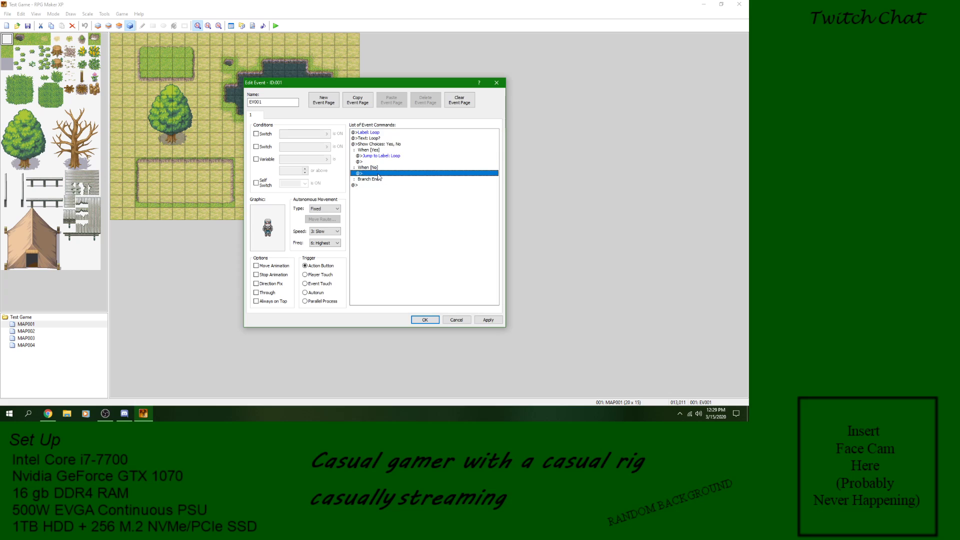
pyautogui.click(494, 320)
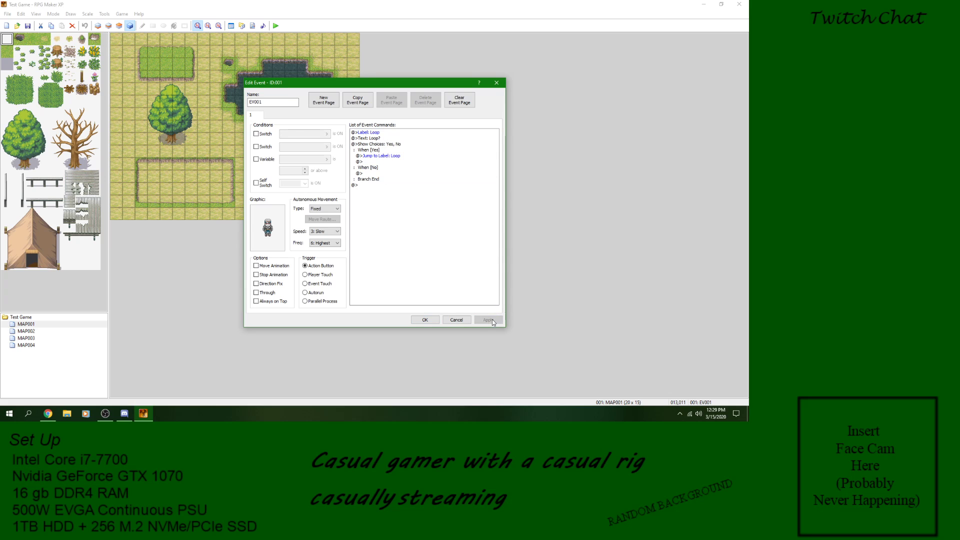
pyautogui.click(425, 320)
# Step: Save the project and playtest the label loop on the character, answering Yes and then No, and close the game window
pyautogui.click(276, 25)
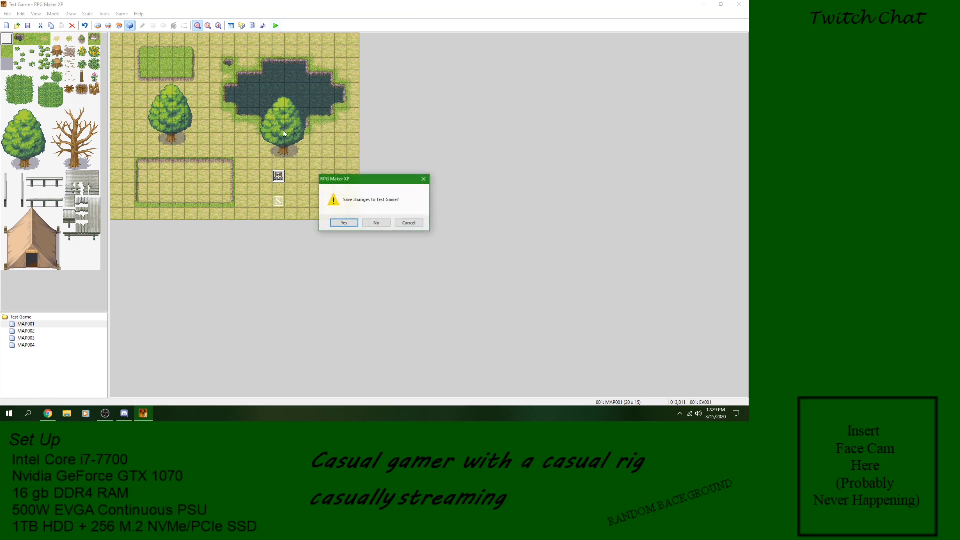
pyautogui.click(341, 223)
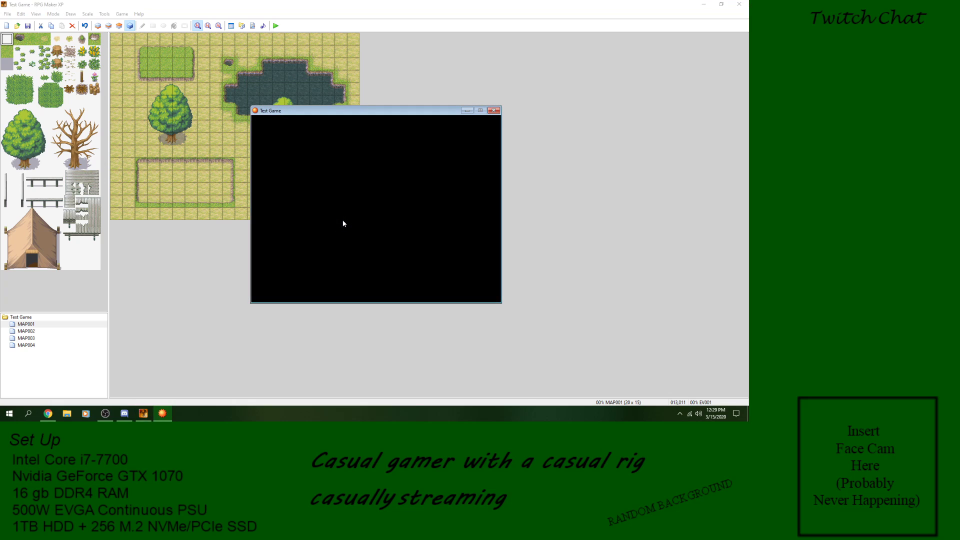
pyautogui.press('Return')
pyautogui.press('Return')
pyautogui.press('Return')
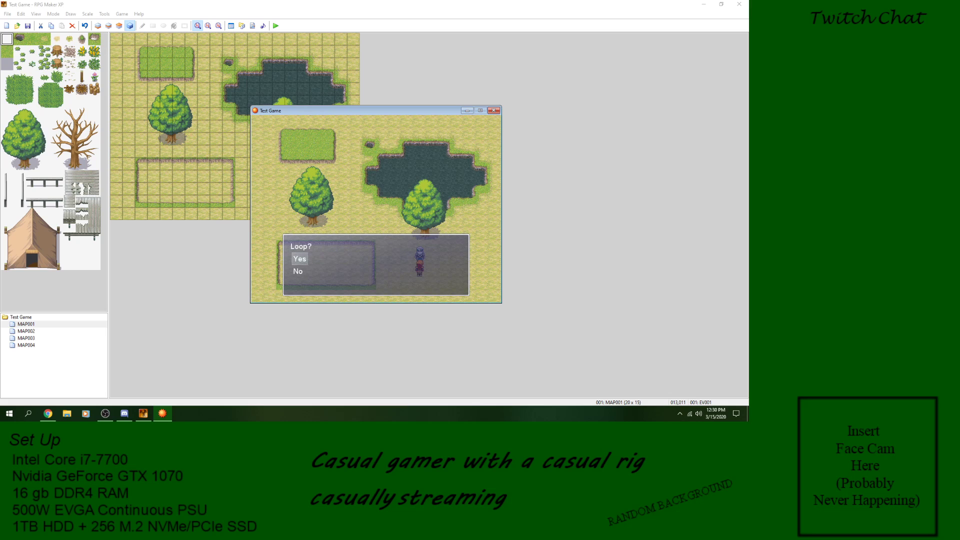
pyautogui.press('Down')
pyautogui.press('Return')
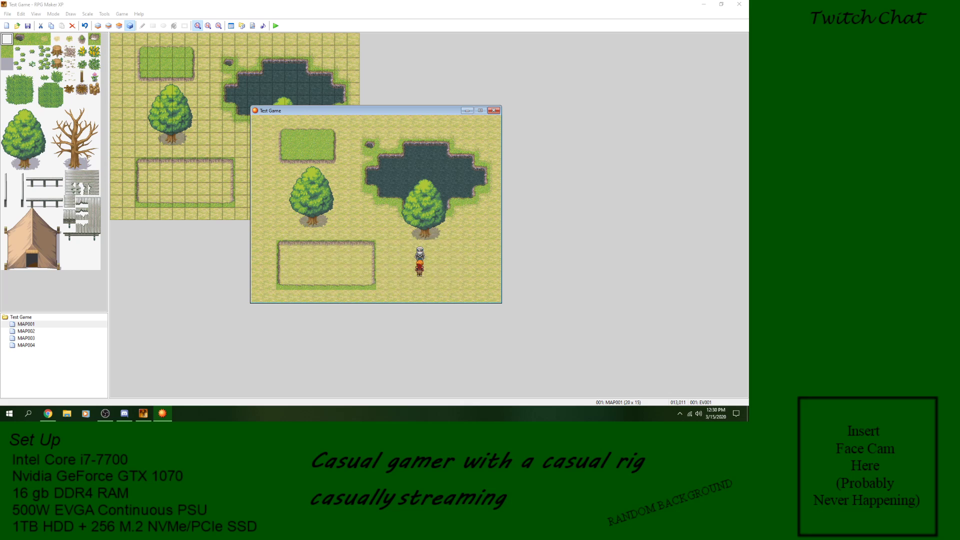
pyautogui.click(493, 111)
# Step: Open the character event on MAP001 and review its Label, Text, Show Choices and Jump to Label commands in order
pyautogui.click(104, 14)
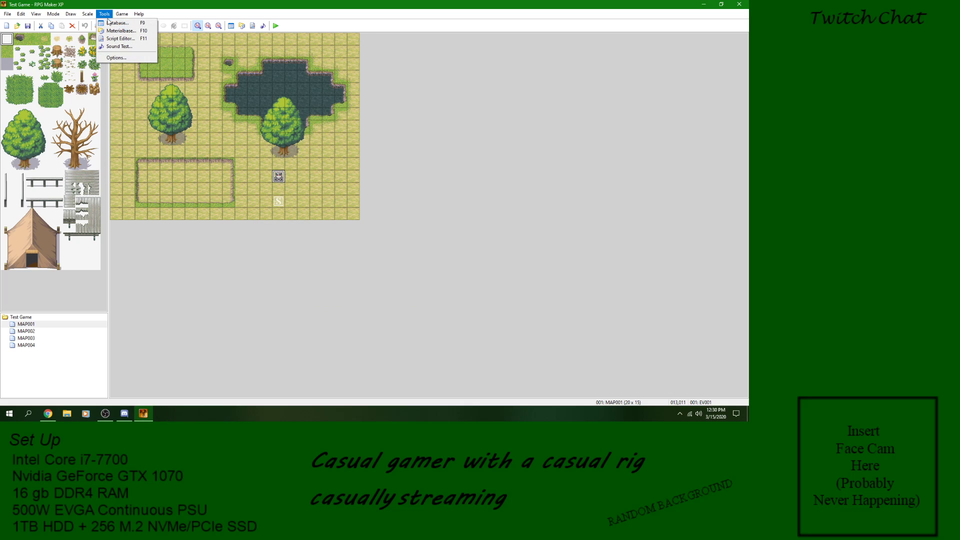
pyautogui.doubleClick(279, 175)
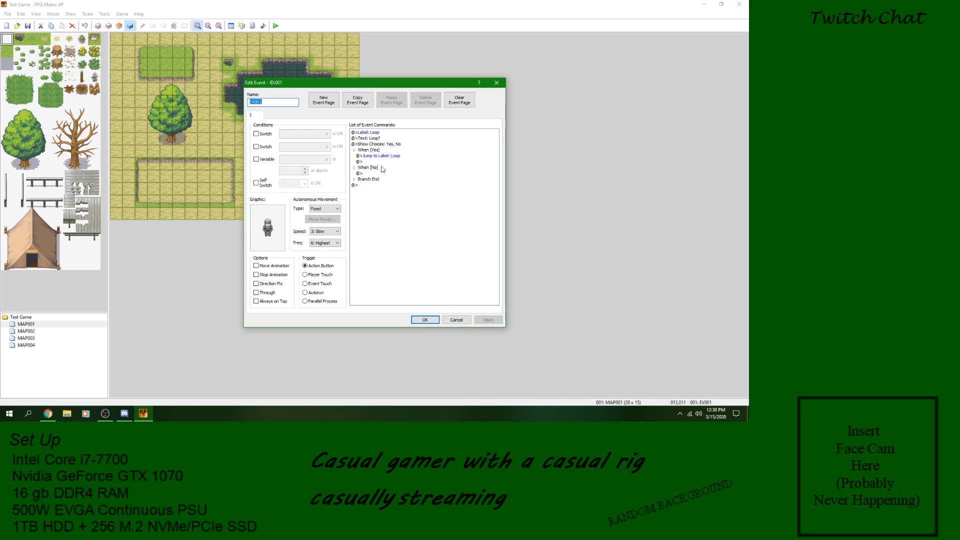
pyautogui.click(370, 139)
pyautogui.click(381, 144)
pyautogui.click(388, 139)
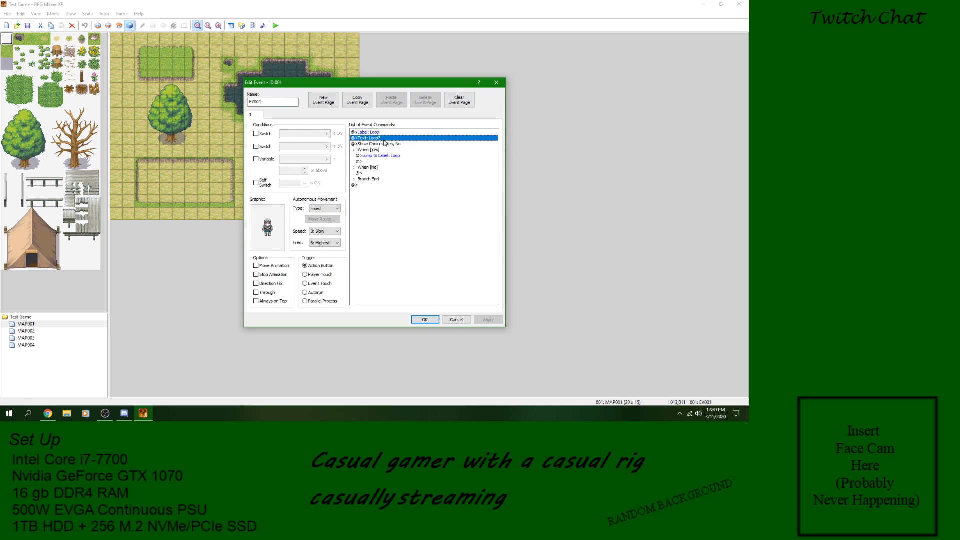
pyautogui.click(386, 145)
pyautogui.click(371, 150)
pyautogui.click(379, 157)
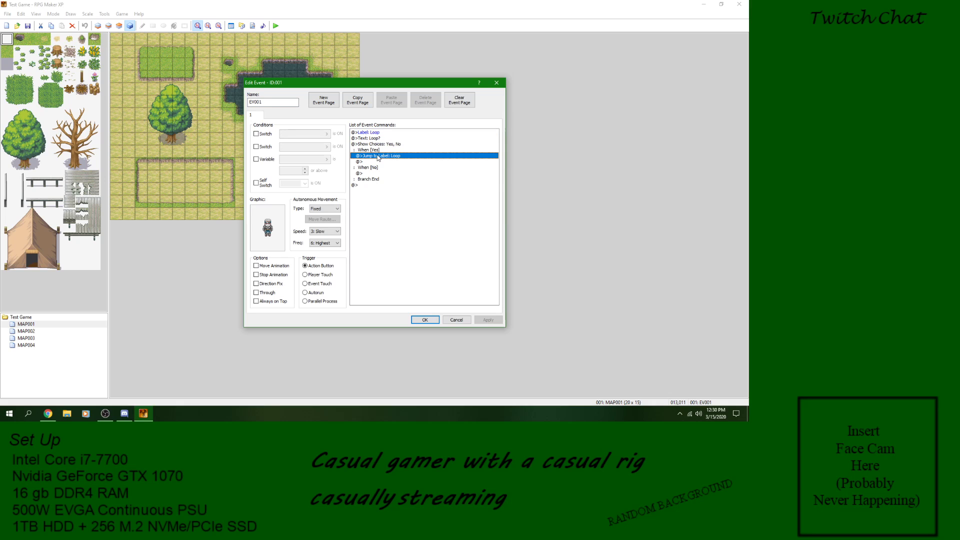
pyautogui.click(375, 133)
pyautogui.click(375, 138)
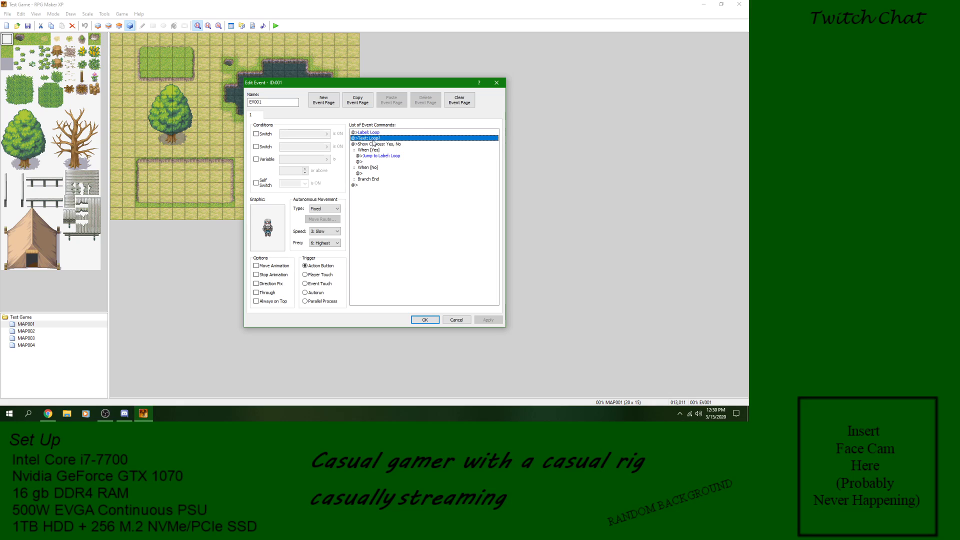
pyautogui.click(375, 144)
pyautogui.click(376, 150)
pyautogui.click(378, 156)
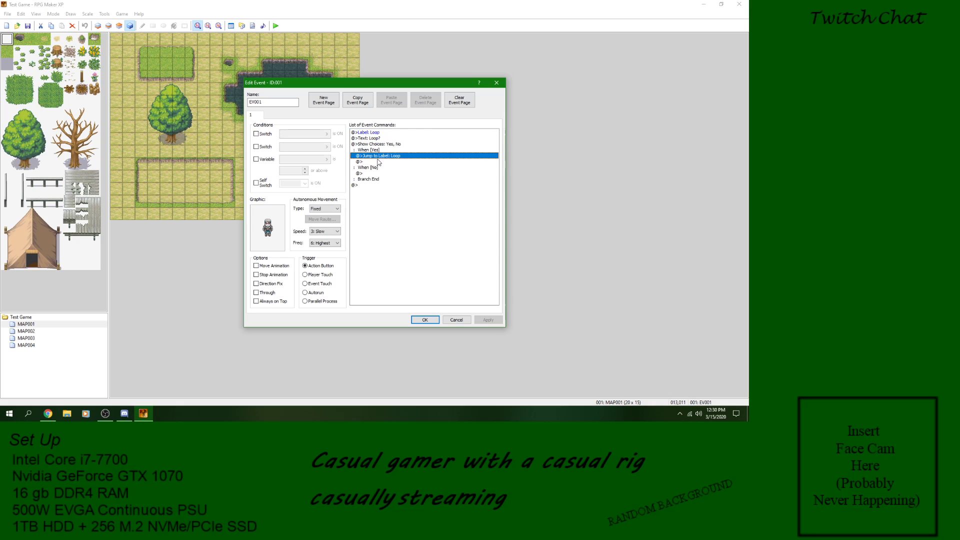
pyautogui.click(380, 178)
pyautogui.click(378, 185)
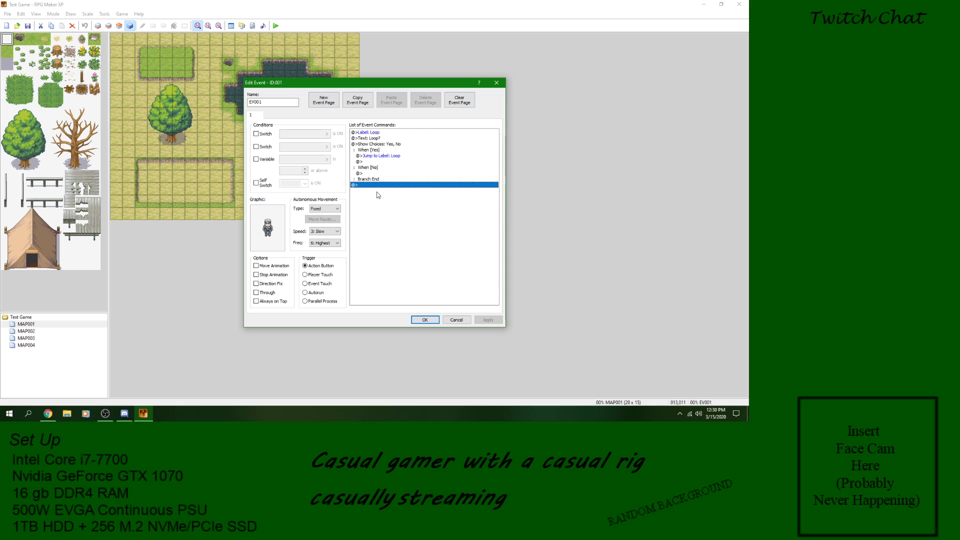
# Step: Delete all commands from the character event's command list
pyautogui.rightClick(378, 198)
pyautogui.click(403, 254)
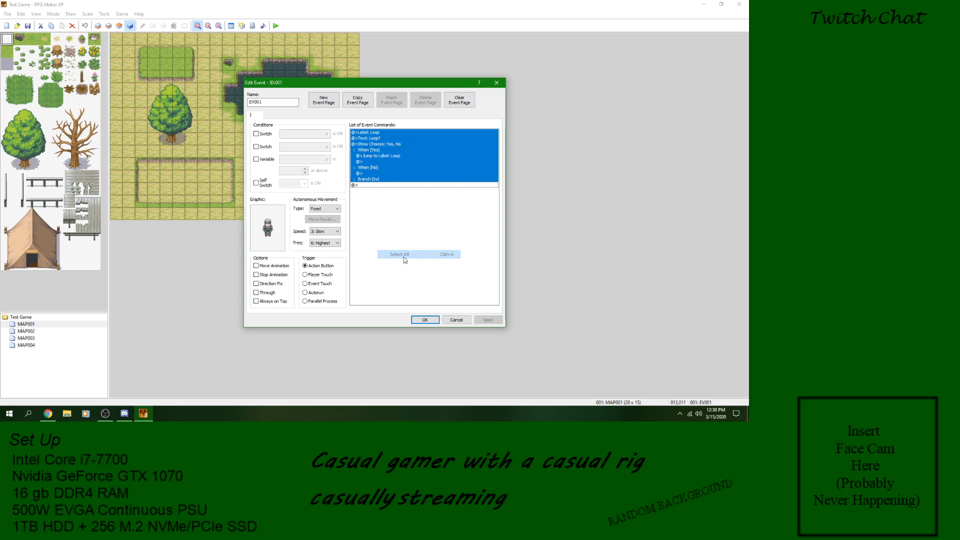
pyautogui.rightClick(372, 133)
pyautogui.click(404, 182)
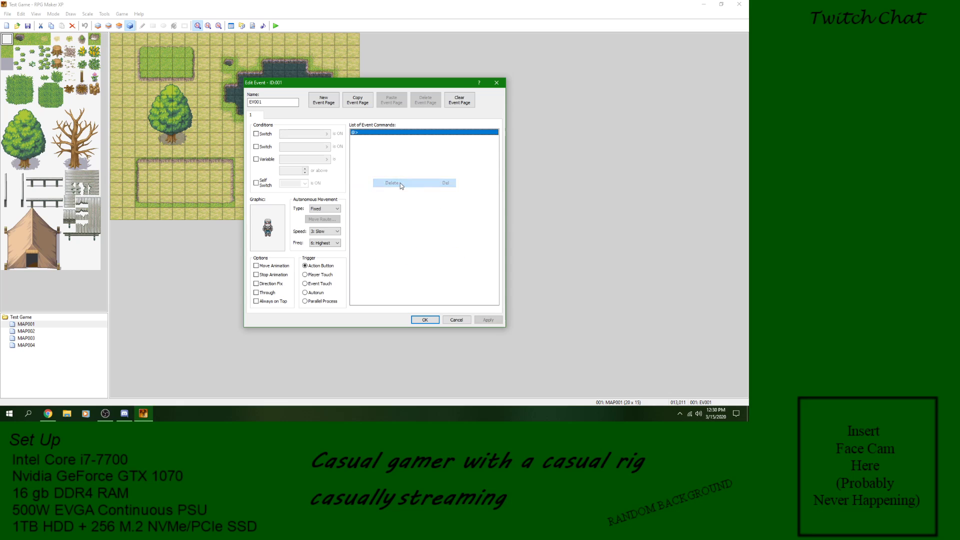
# Step: Start inserting a Control Switches command, examine its switch list and options, and cancel it
pyautogui.rightClick(385, 135)
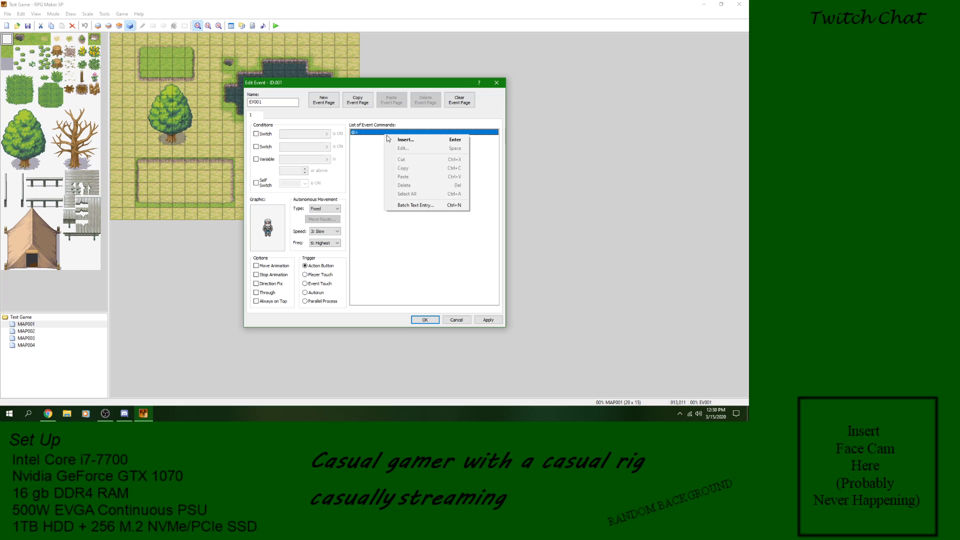
pyautogui.click(403, 140)
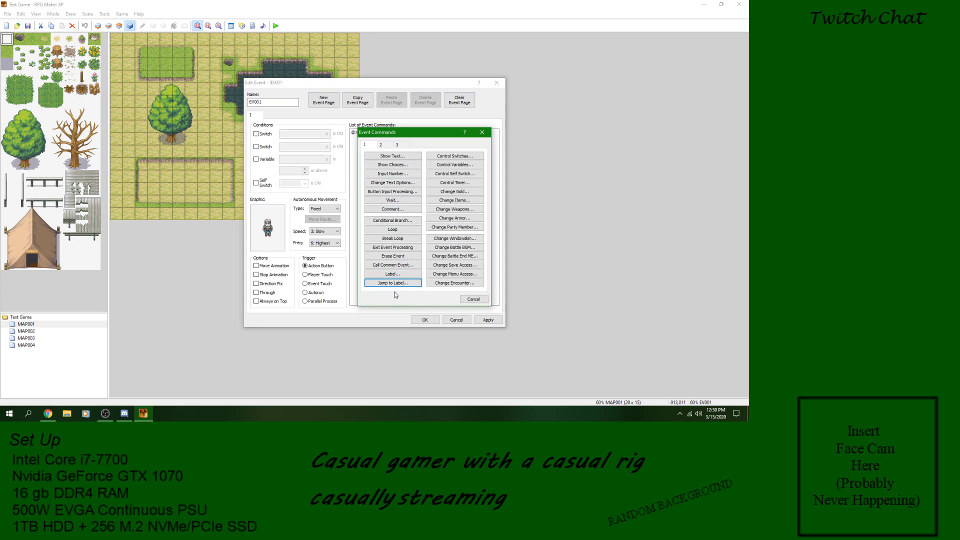
pyautogui.click(461, 159)
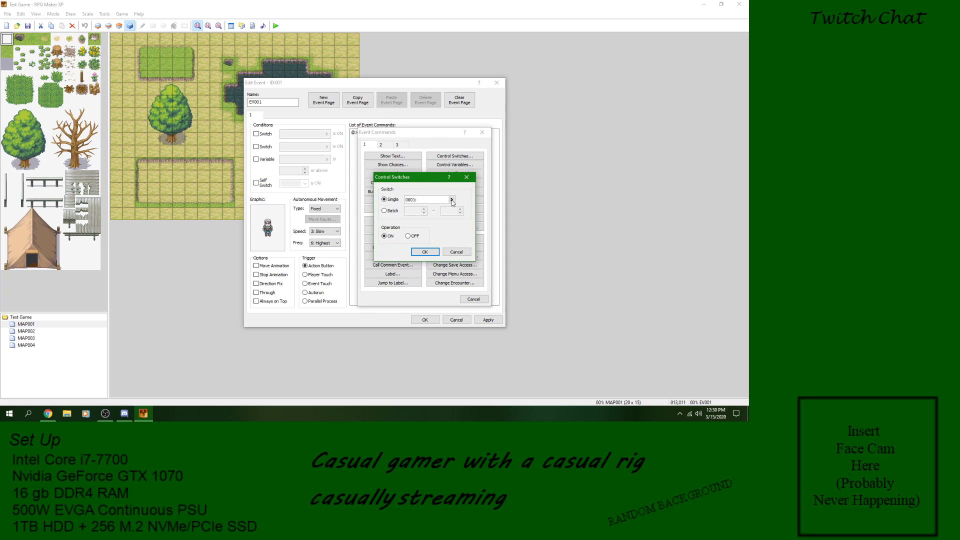
pyautogui.click(452, 200)
pyautogui.click(435, 301)
pyautogui.click(457, 252)
# Step: Open the Control Variables command and examine its variable list and the Set, Add, Div and Mod operations
pyautogui.click(456, 166)
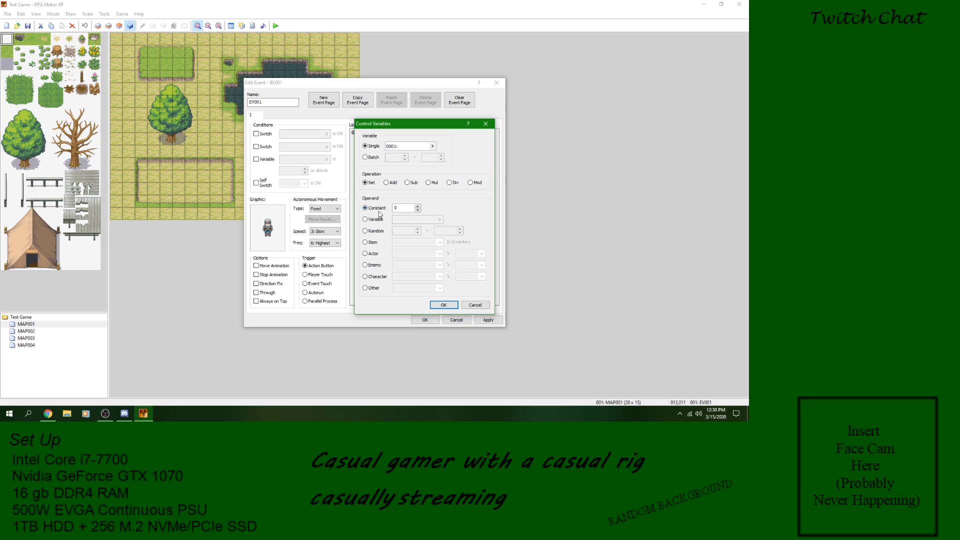
pyautogui.click(432, 146)
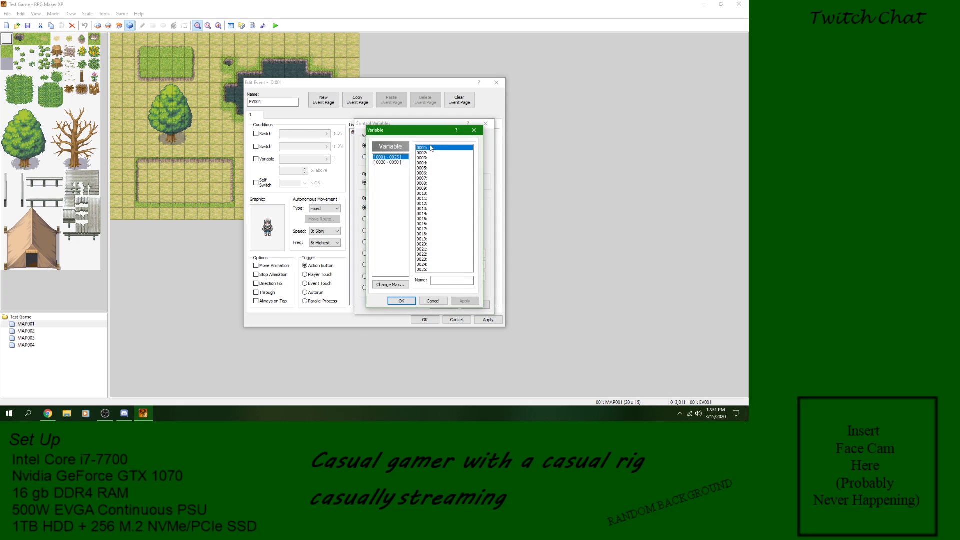
pyautogui.click(405, 302)
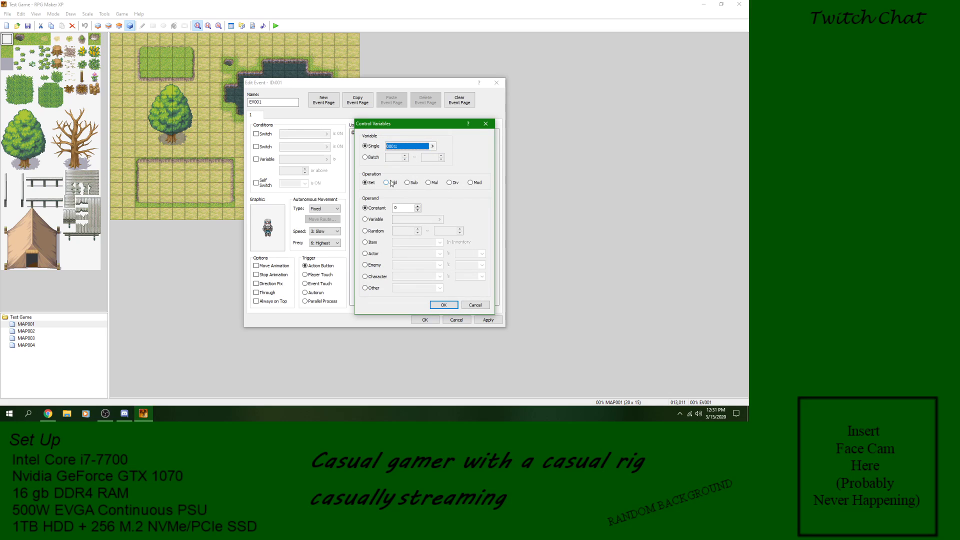
pyautogui.click(391, 183)
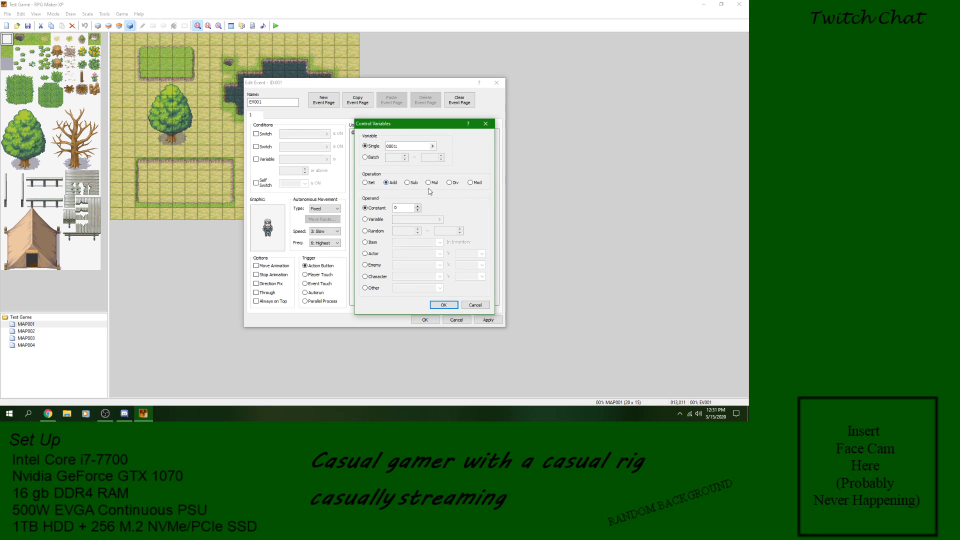
pyautogui.click(471, 184)
pyautogui.click(370, 185)
pyautogui.click(418, 206)
pyautogui.click(450, 183)
pyautogui.click(371, 183)
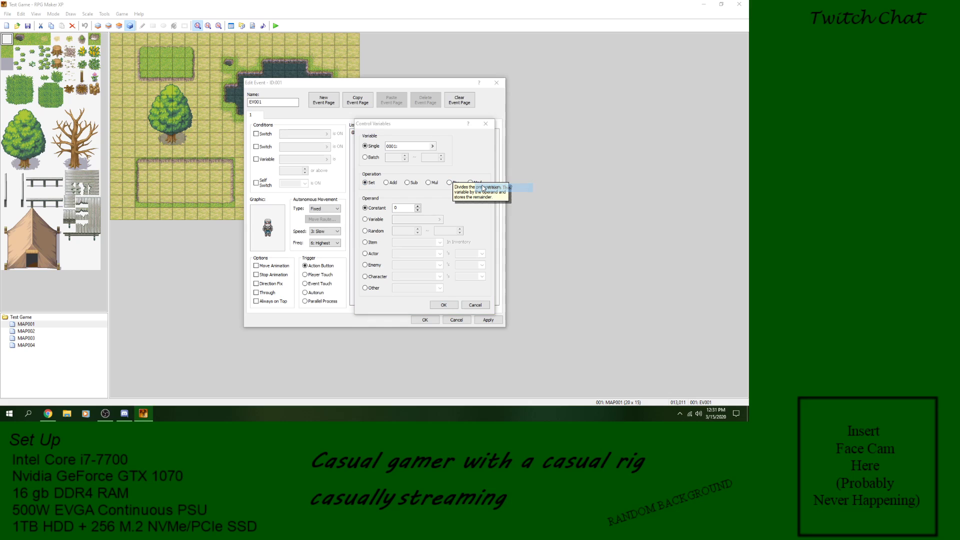
# Step: Read the built-in help descriptions of the Control Variables operations, including Sub, Div and Mod
pyautogui.click(455, 199)
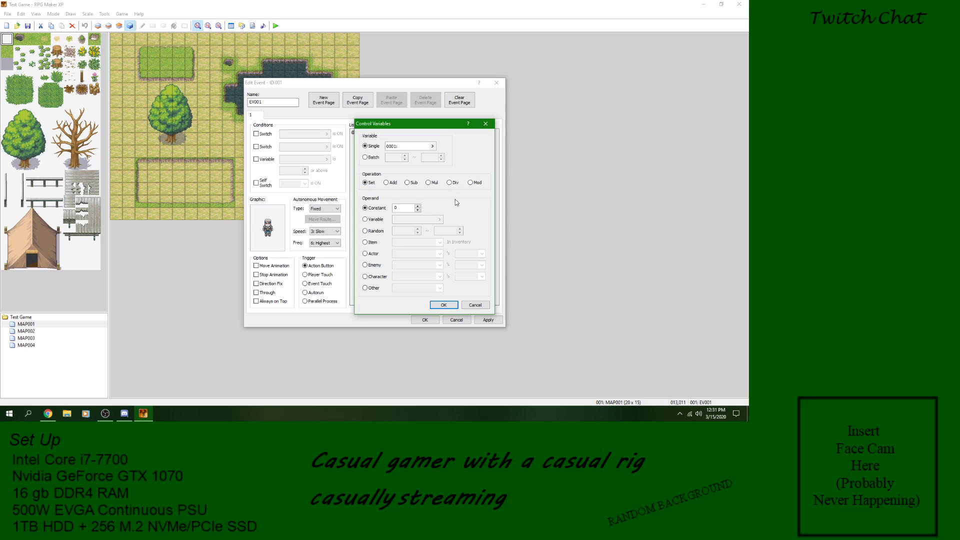
pyautogui.rightClick(453, 183)
pyautogui.click(461, 186)
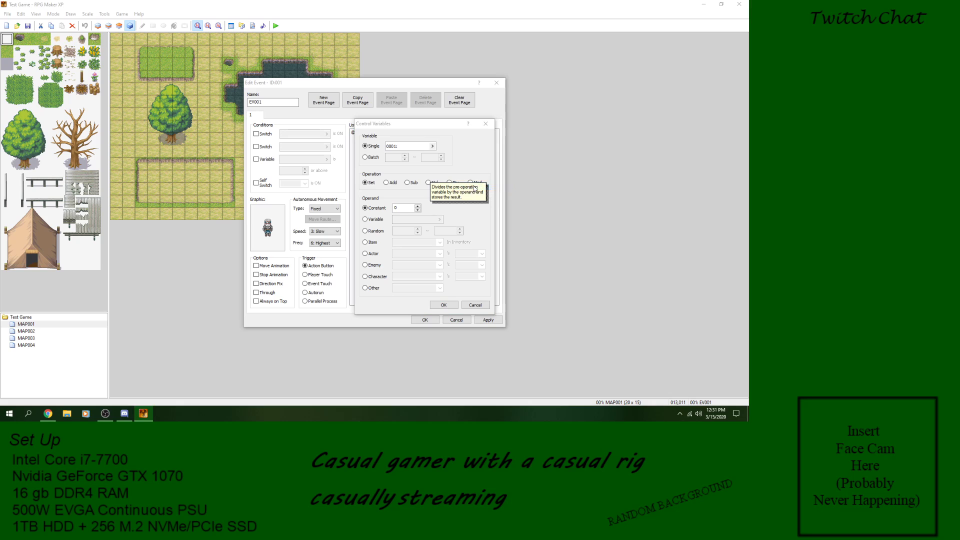
pyautogui.click(479, 187)
pyautogui.rightClick(494, 186)
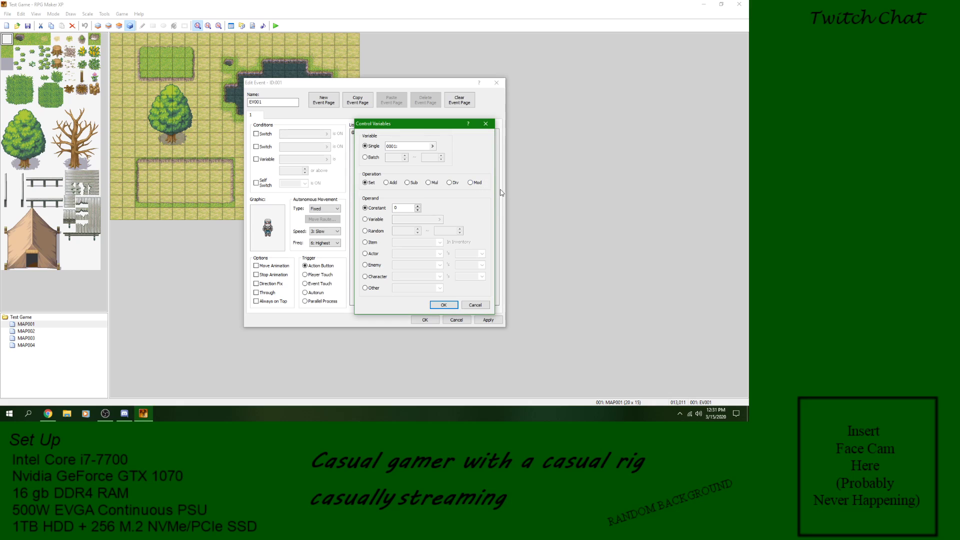
pyautogui.click(498, 191)
pyautogui.click(484, 186)
pyautogui.rightClick(408, 182)
pyautogui.click(420, 185)
pyautogui.rightClick(470, 183)
pyautogui.click(480, 187)
pyautogui.click(481, 175)
pyautogui.rightClick(493, 183)
pyautogui.click(496, 186)
pyautogui.rightClick(490, 183)
pyautogui.click(510, 189)
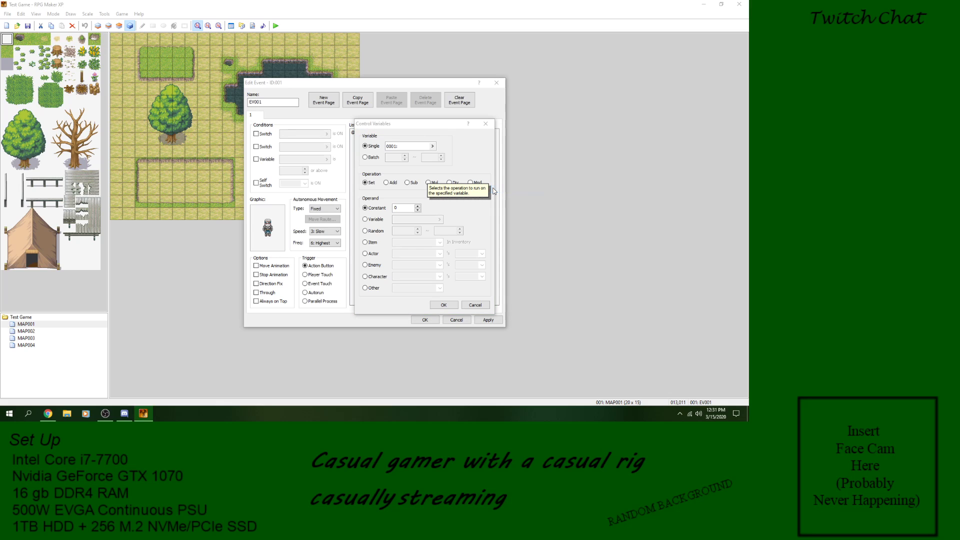
pyautogui.click(456, 209)
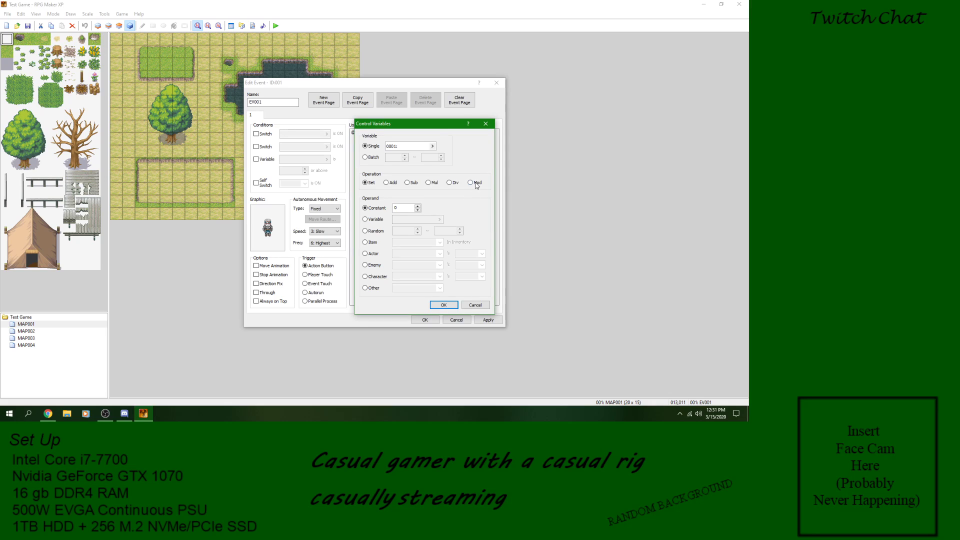
# Step: Examine the Constant, Variable and Random operands, including the variable list available for the Variable operand
pyautogui.rightClick(376, 220)
pyautogui.click(410, 226)
pyautogui.click(457, 213)
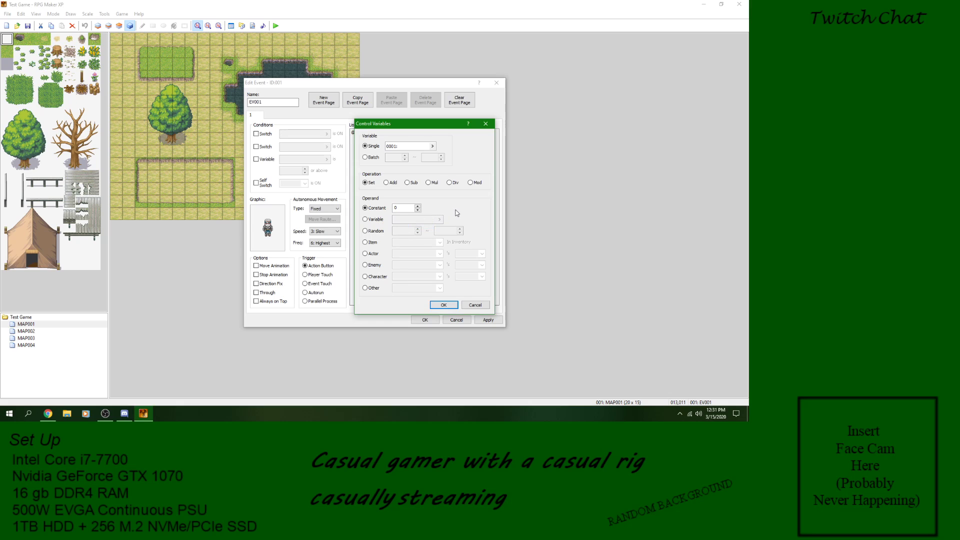
pyautogui.click(376, 220)
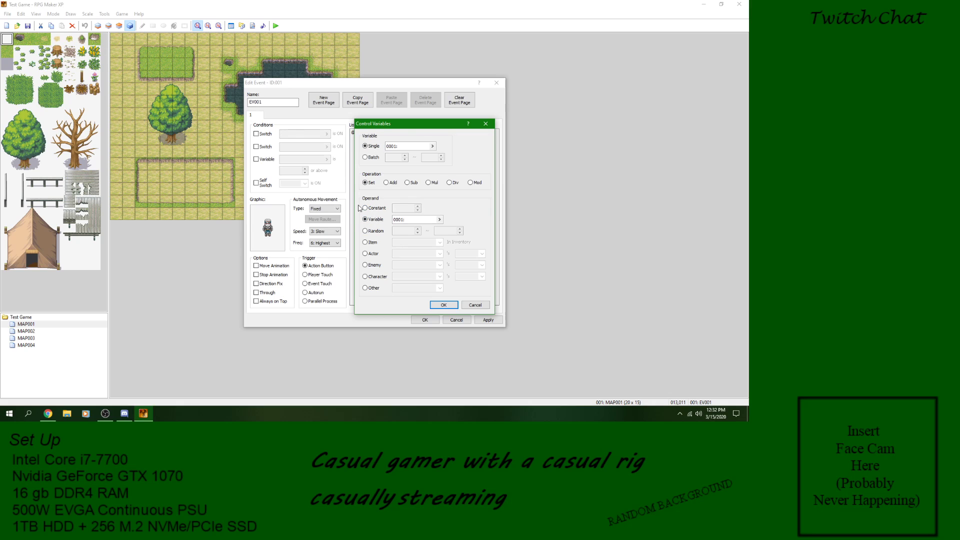
pyautogui.click(378, 209)
pyautogui.click(378, 221)
pyautogui.click(442, 219)
pyautogui.click(439, 219)
pyautogui.click(452, 296)
pyautogui.click(371, 232)
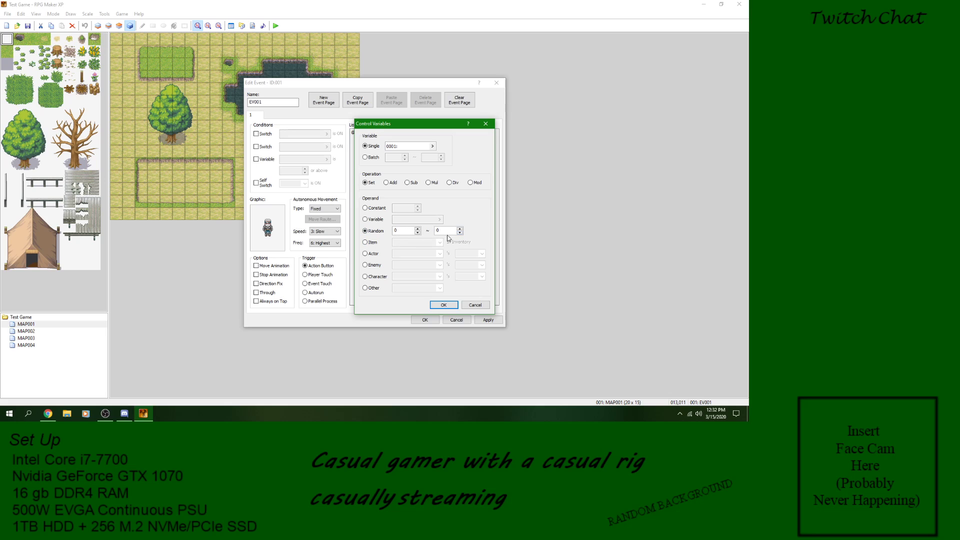
# Step: Examine the Item operand's item list and the Actor operand's list of stats
pyautogui.click(372, 244)
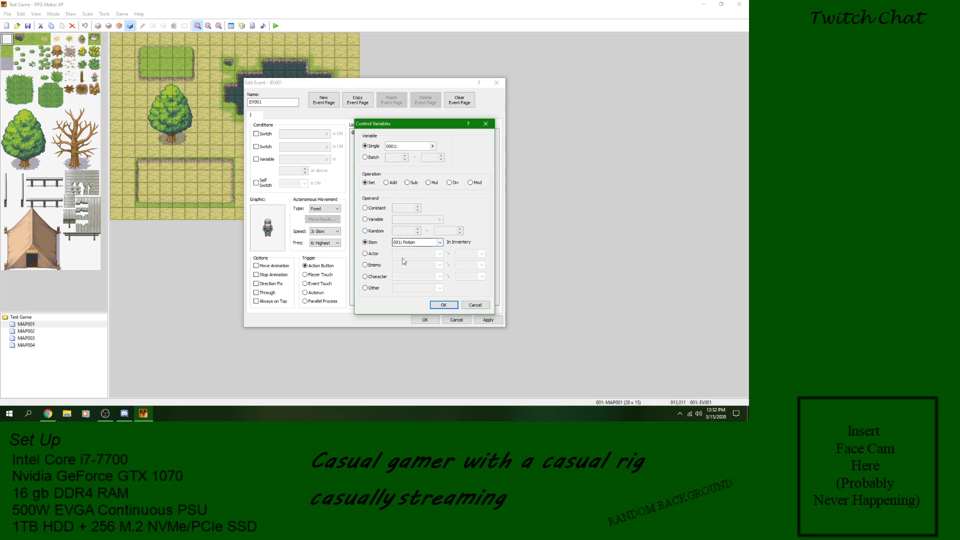
pyautogui.click(372, 254)
pyautogui.click(375, 266)
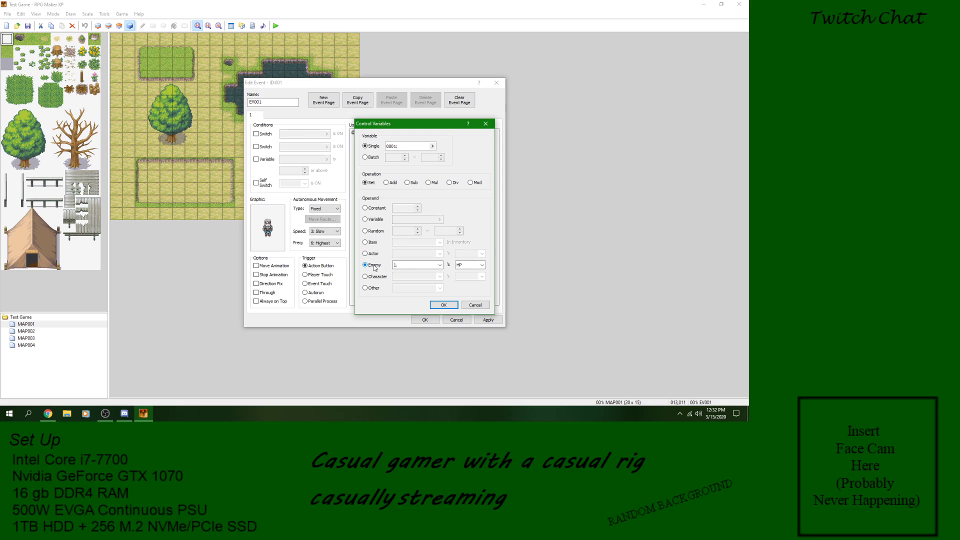
pyautogui.click(373, 254)
pyautogui.click(483, 254)
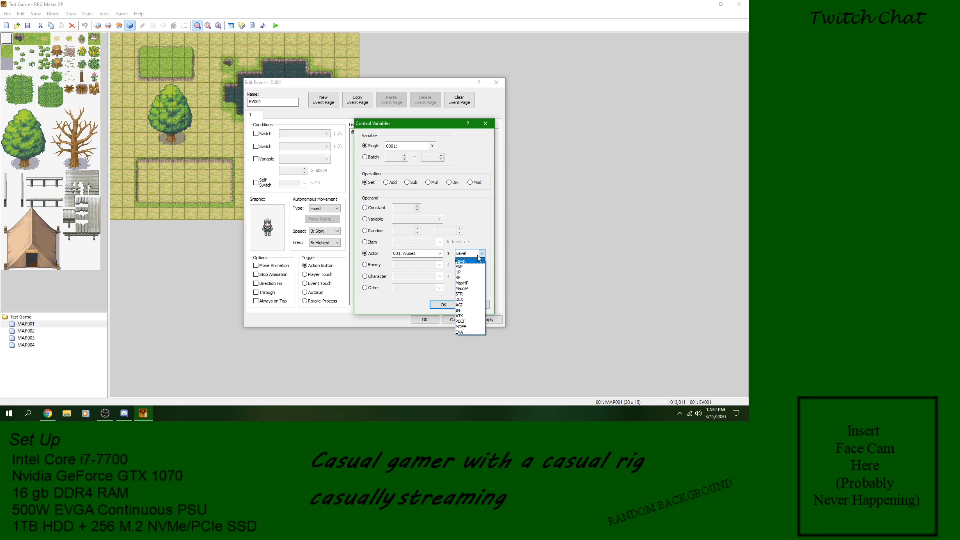
pyautogui.click(483, 254)
pyautogui.click(366, 242)
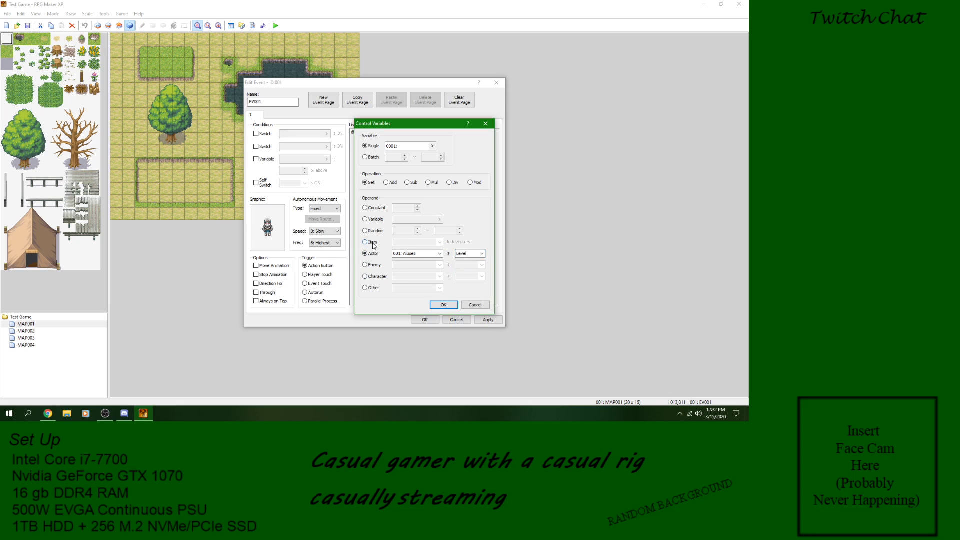
pyautogui.click(440, 243)
pyautogui.click(441, 243)
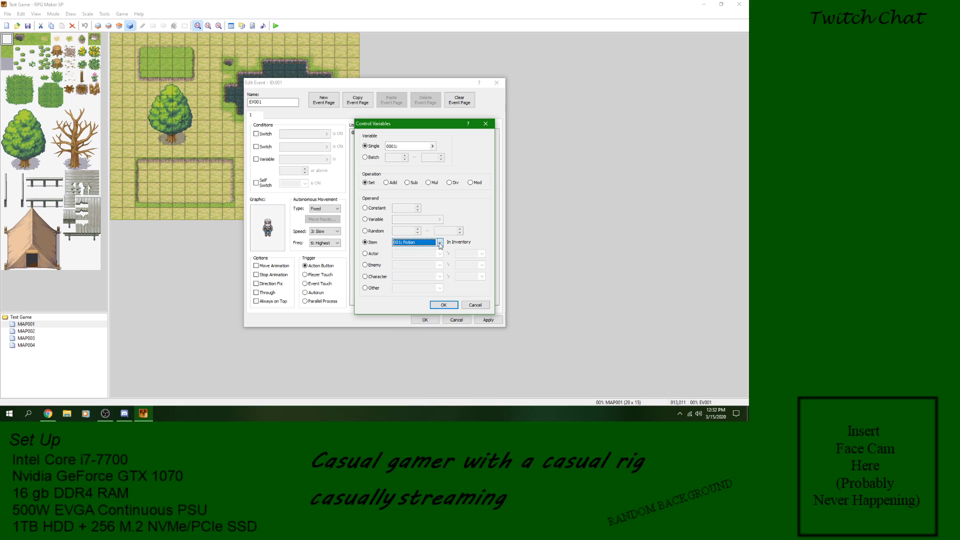
# Step: Examine the Enemy operand's enemy list and its selectable stats
pyautogui.click(370, 254)
pyautogui.click(376, 267)
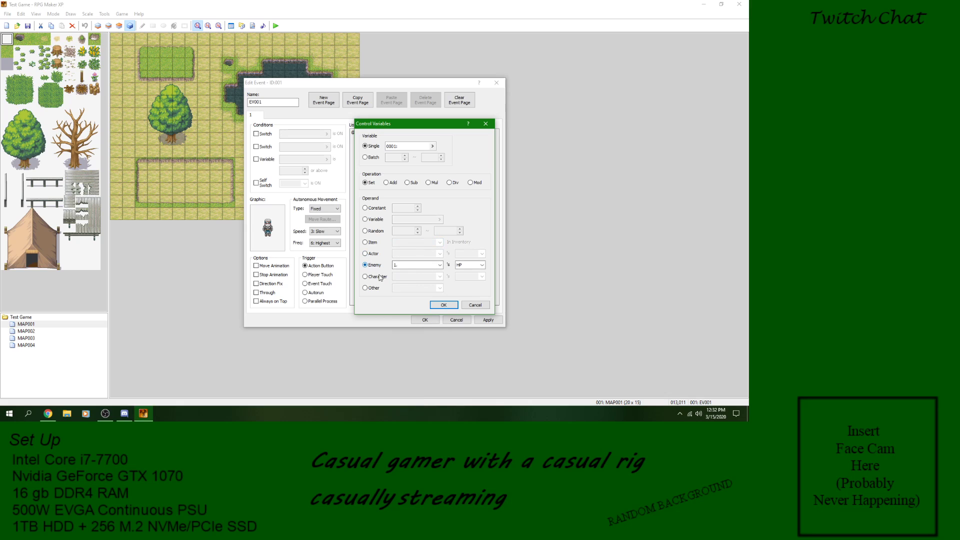
pyautogui.click(439, 267)
pyautogui.click(441, 267)
pyautogui.click(473, 265)
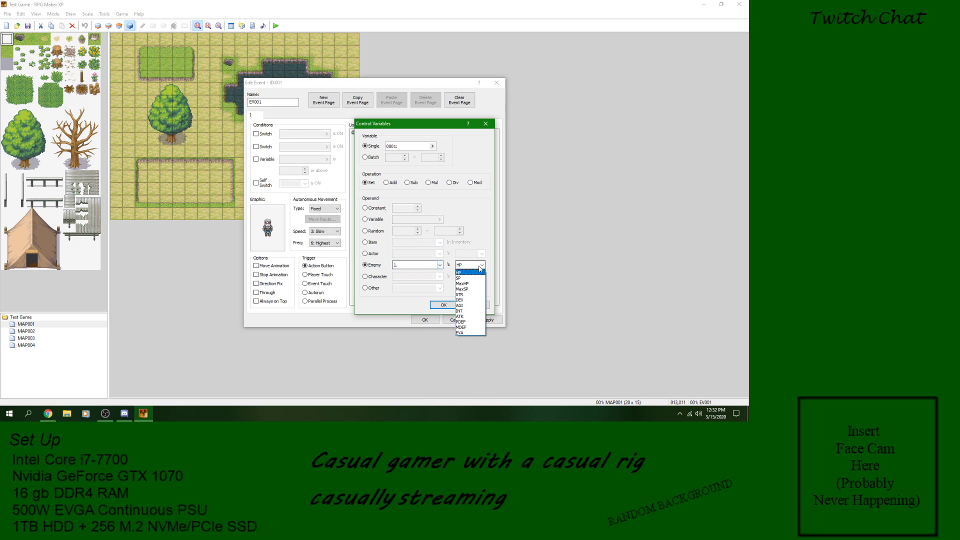
pyautogui.click(377, 273)
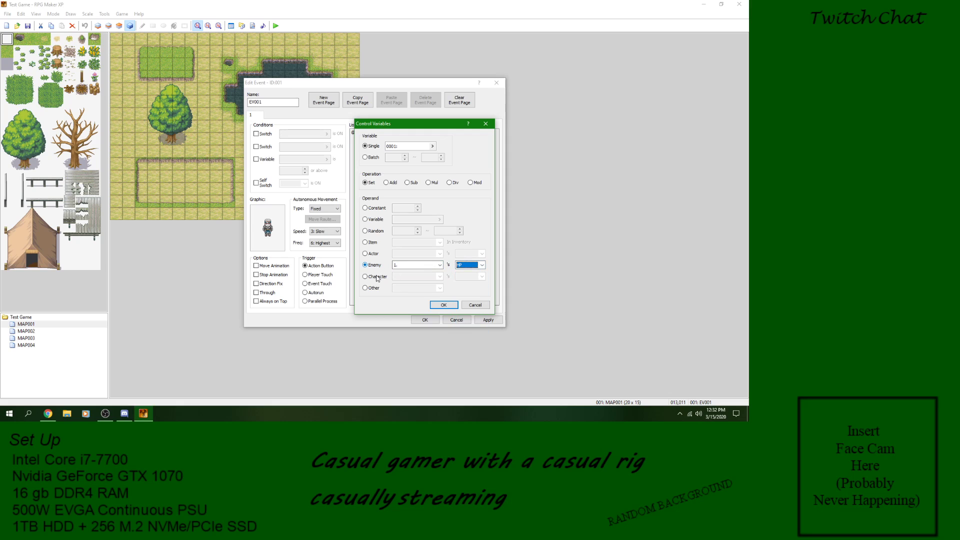
# Step: Examine the Character and Other operands' choices, return the operand to Constant, and cancel the Control Variables command
pyautogui.click(377, 277)
pyautogui.click(482, 276)
pyautogui.click(374, 288)
pyautogui.click(374, 288)
pyautogui.click(438, 288)
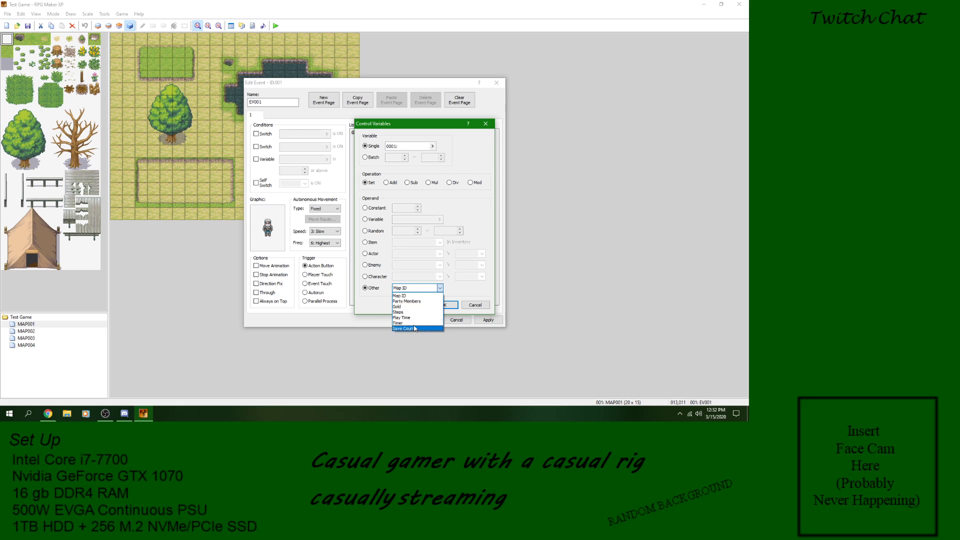
pyautogui.click(402, 296)
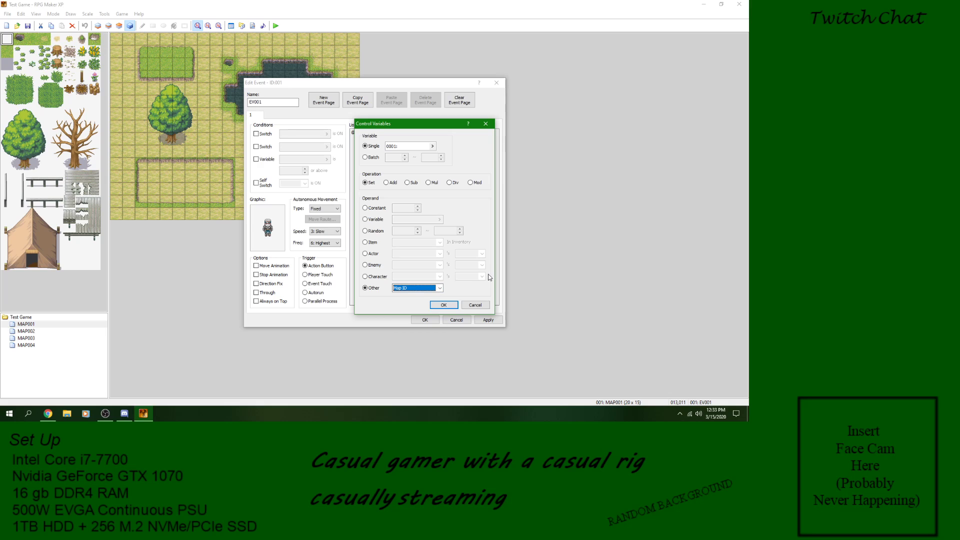
pyautogui.click(371, 209)
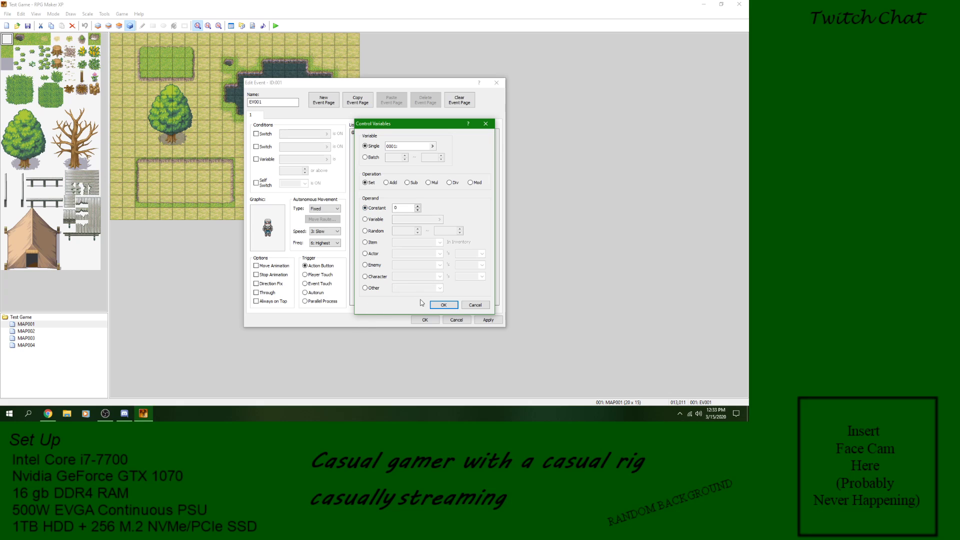
pyautogui.click(481, 305)
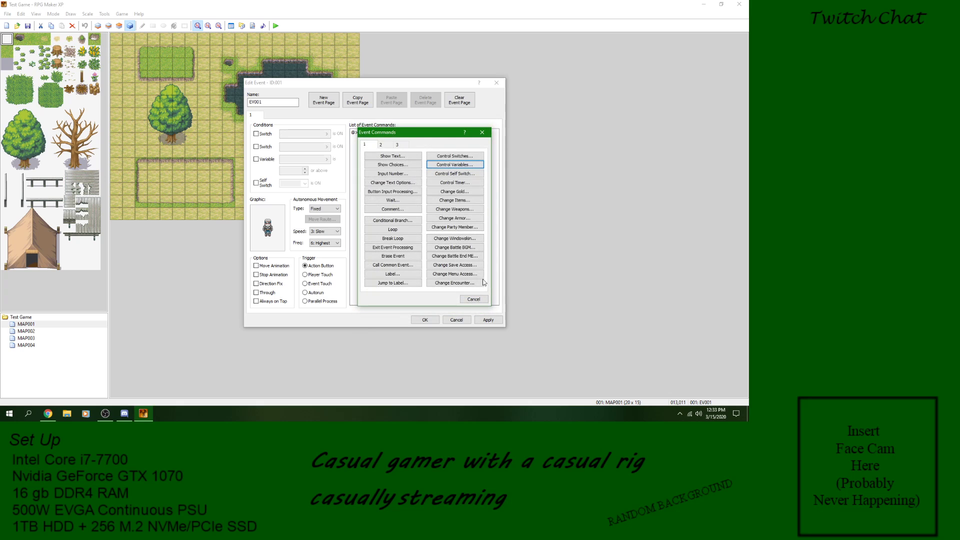
# Step: View and cancel the Control Self Switch command, and open the Control Timer command to examine its options
pyautogui.click(455, 175)
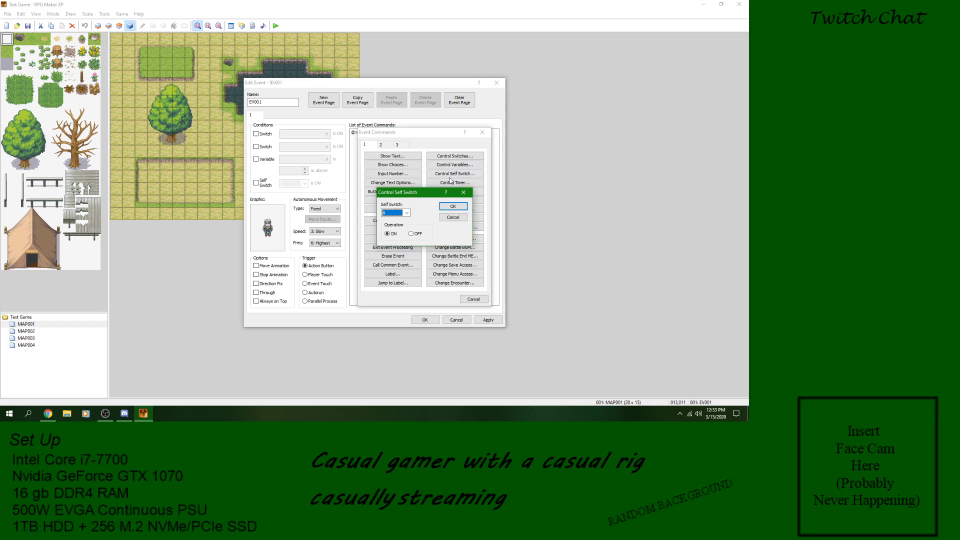
pyautogui.click(453, 217)
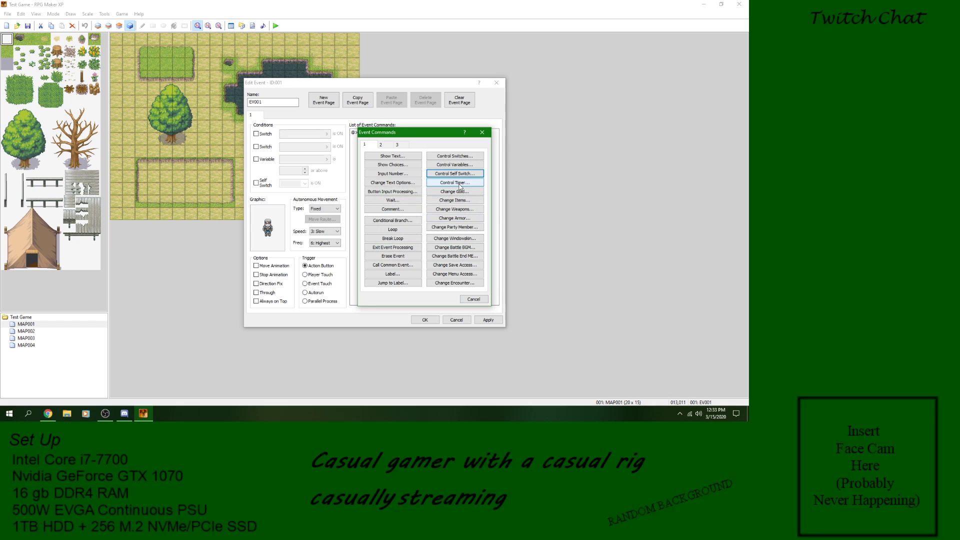
pyautogui.click(458, 184)
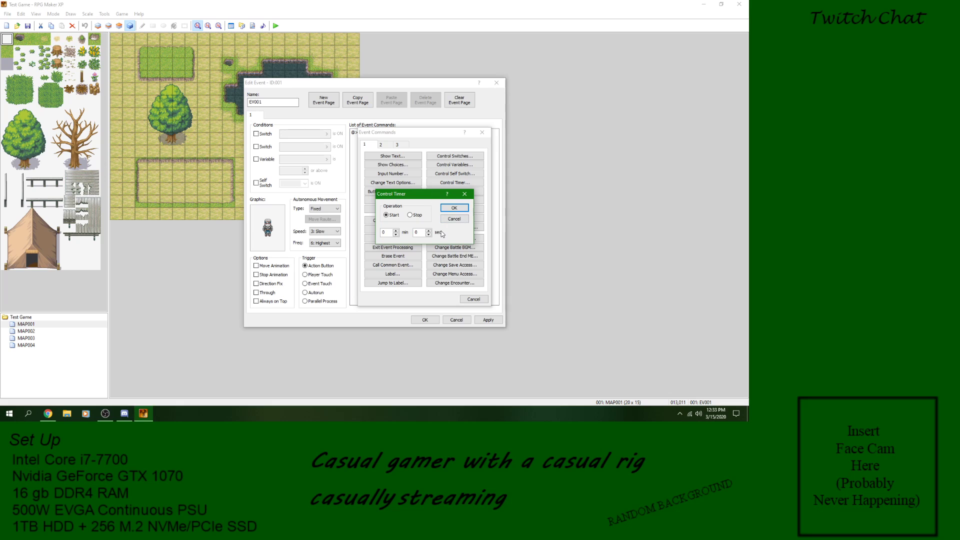
pyautogui.click(124, 414)
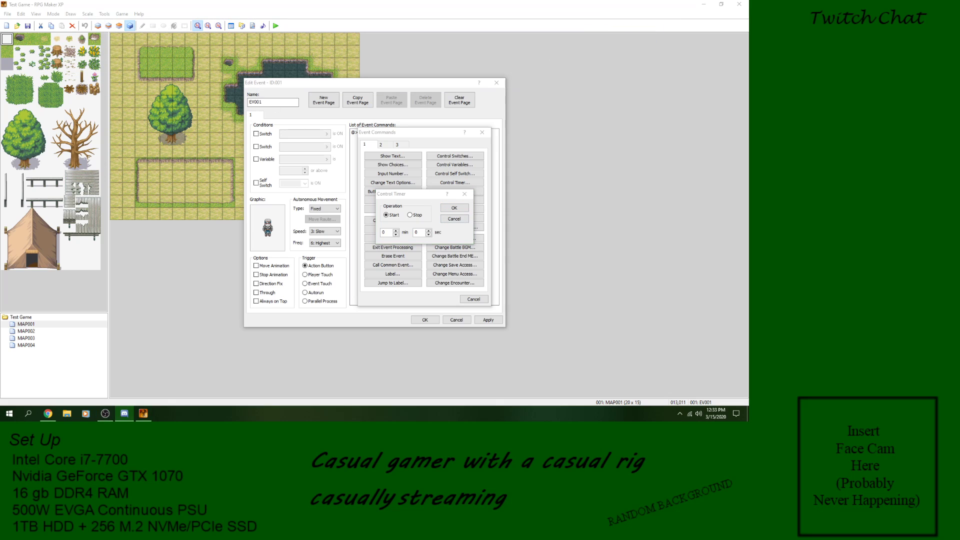
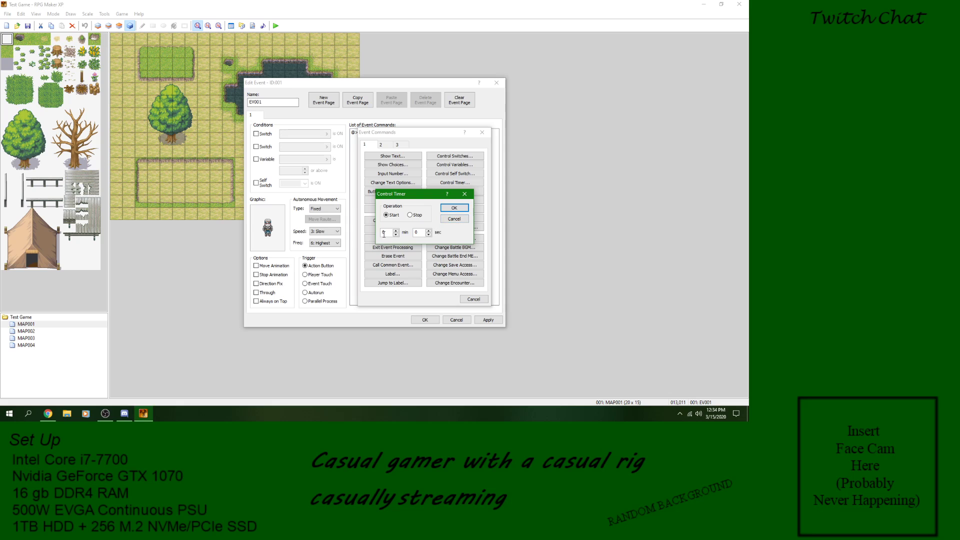
# Step: Set the Control Timer command to start at 0 min 1 sec and add it to the event
pyautogui.press('Tab')
pyautogui.write('1')
pyautogui.press('Return')
# Step: Add a Show Text command reading "Times up" below the timer command and save the event
pyautogui.rightClick(394, 138)
pyautogui.click(395, 139)
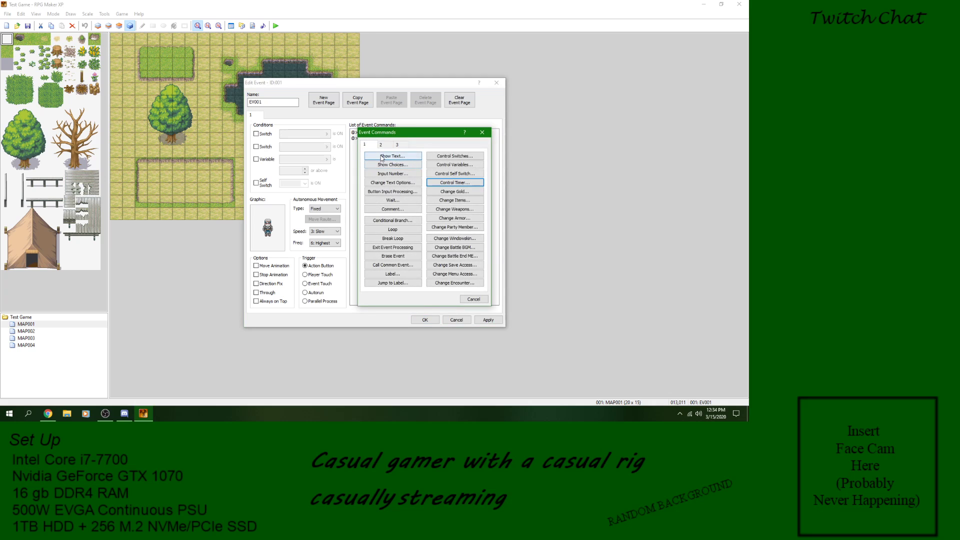
pyautogui.click(393, 156)
pyautogui.write('Times up')
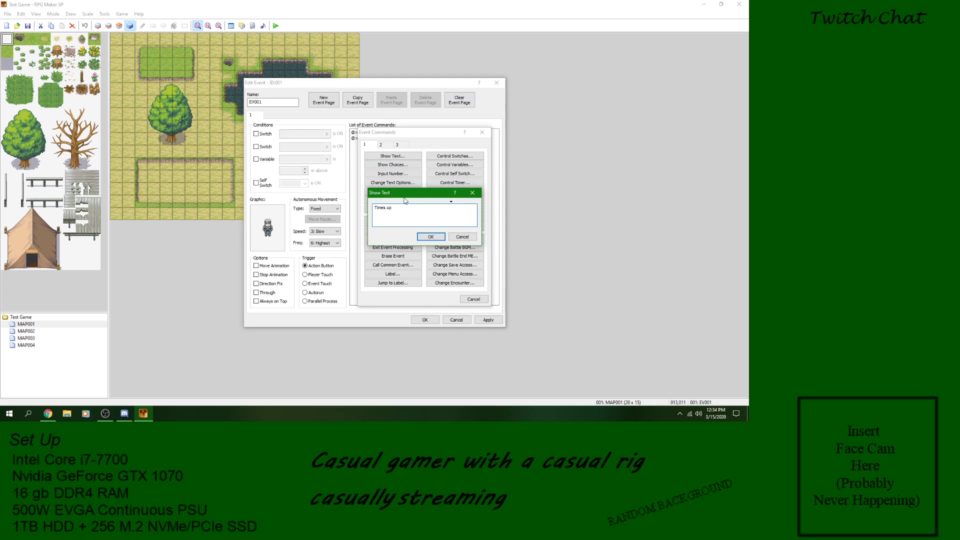
pyautogui.click(429, 237)
pyautogui.click(492, 323)
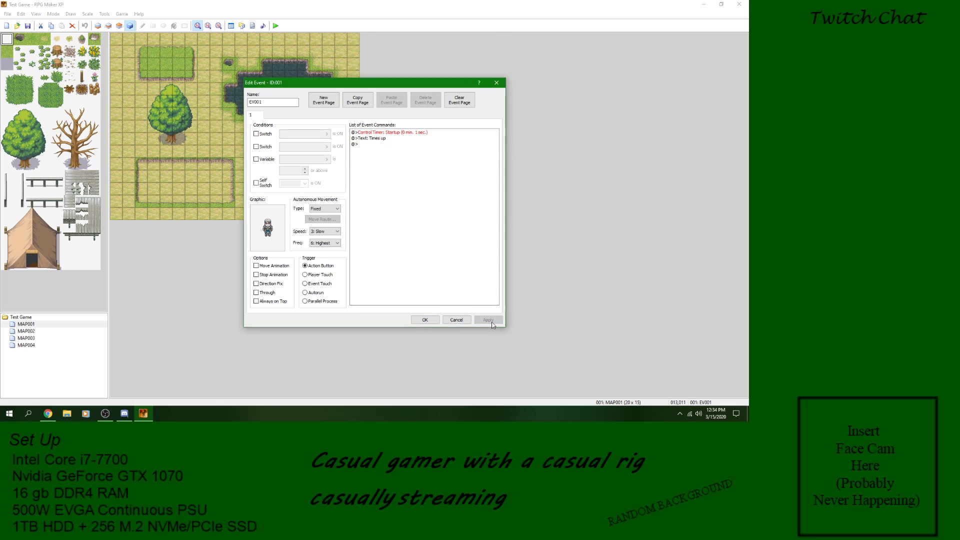
pyautogui.click(434, 322)
# Step: Save the project and playtest the event by talking to the character through its message, and close the game
pyautogui.click(276, 25)
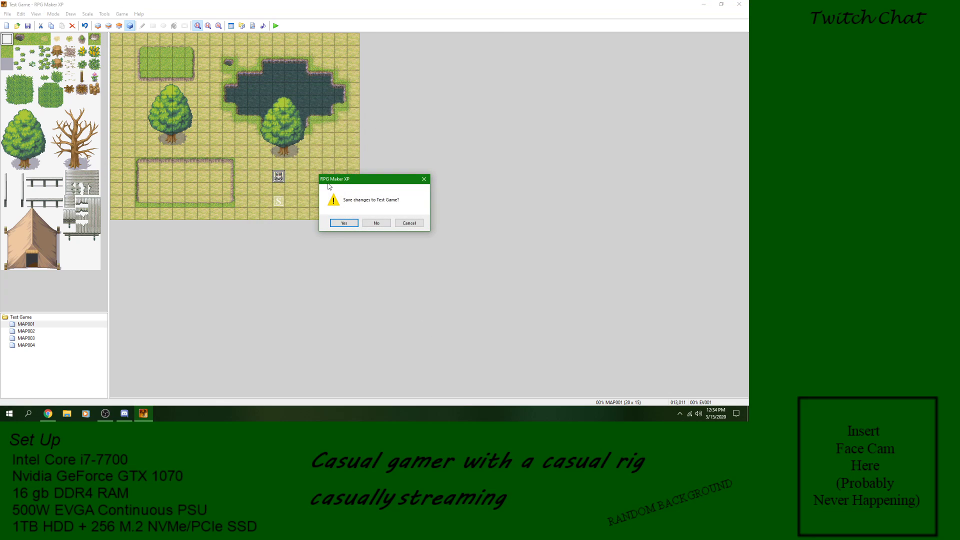
pyautogui.click(338, 224)
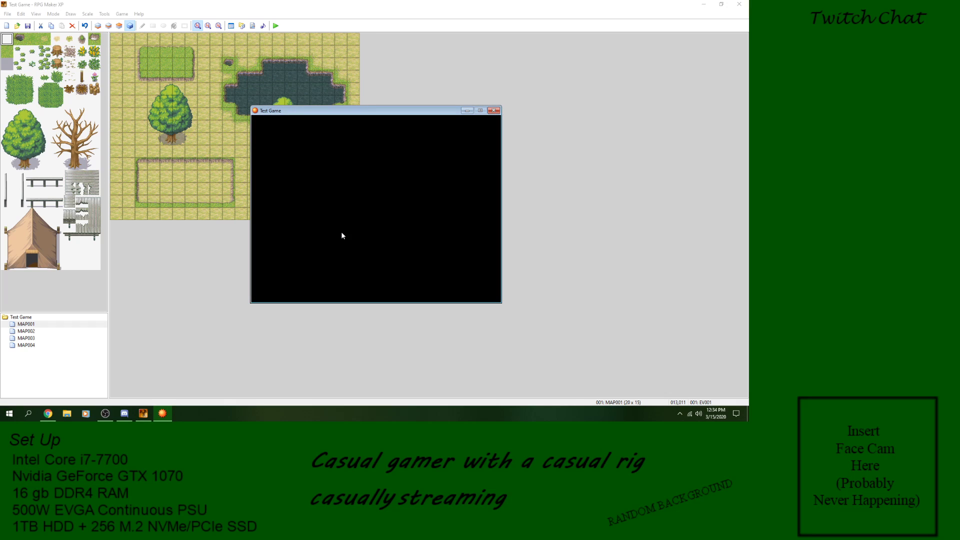
pyautogui.press('Return')
pyautogui.press('Up')
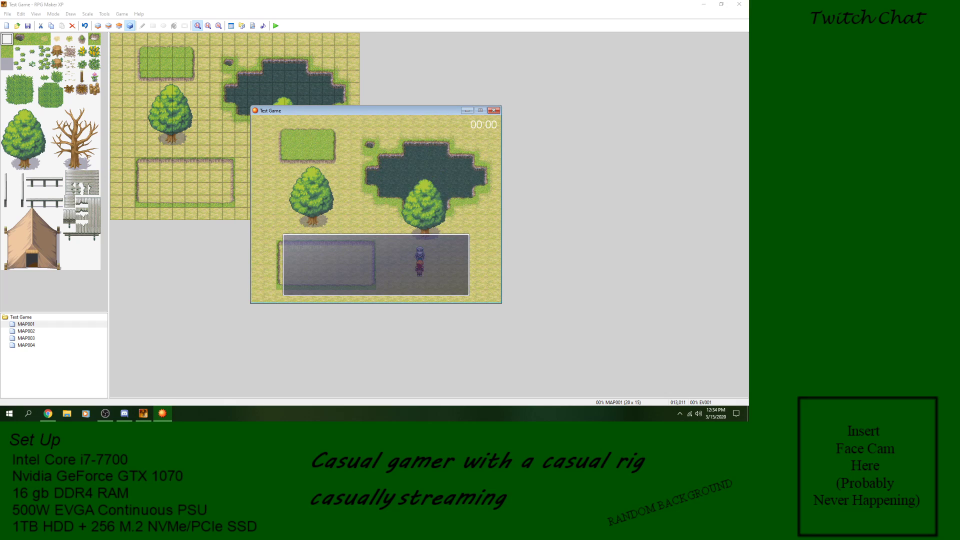
pyautogui.press('Return')
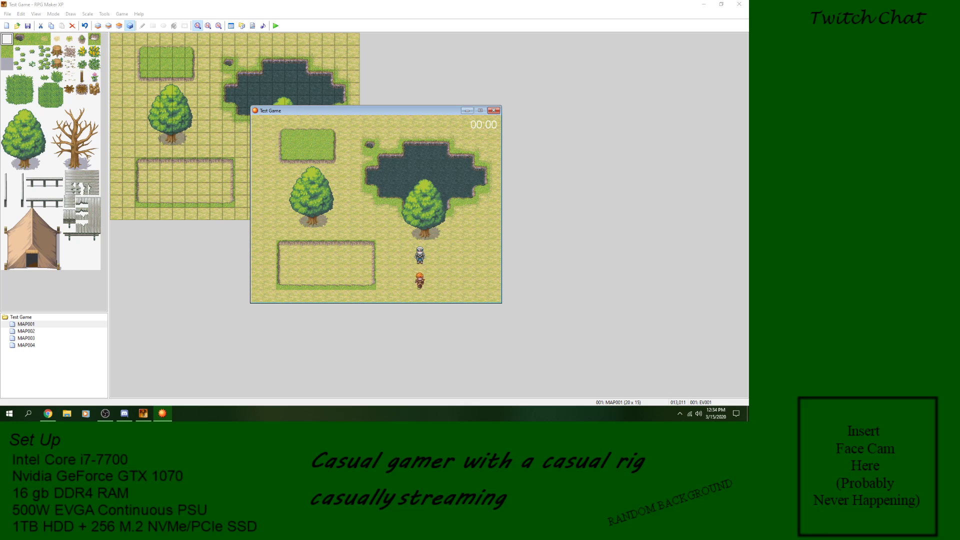
pyautogui.press('Return')
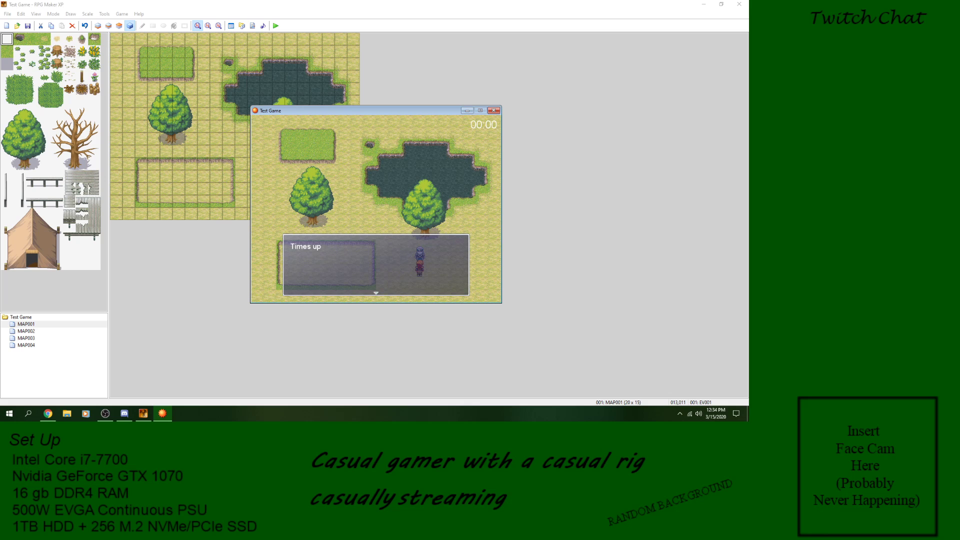
pyautogui.press('Return')
pyautogui.click(494, 111)
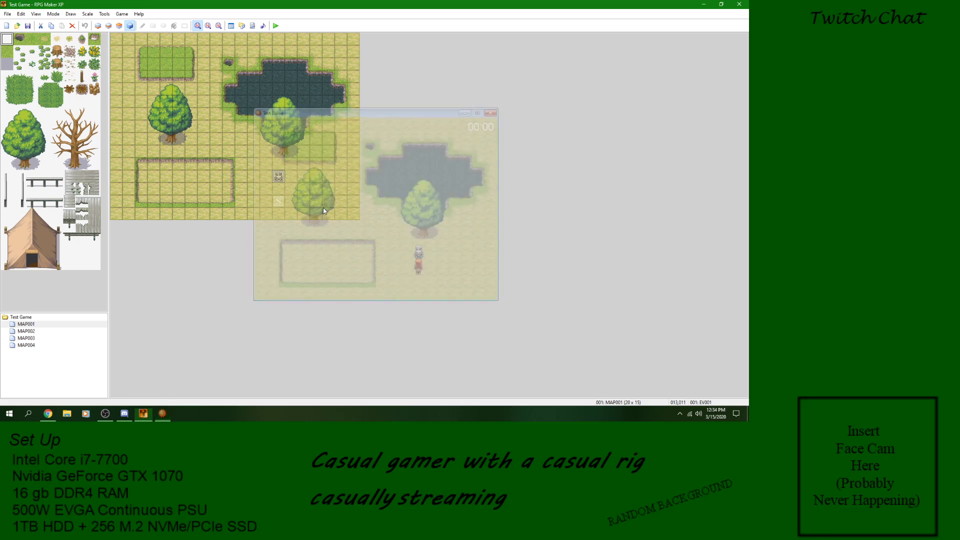
# Step: Change the event's Control Timer command to start at 10 seconds and confirm the event
pyautogui.doubleClick(278, 177)
pyautogui.rightClick(401, 133)
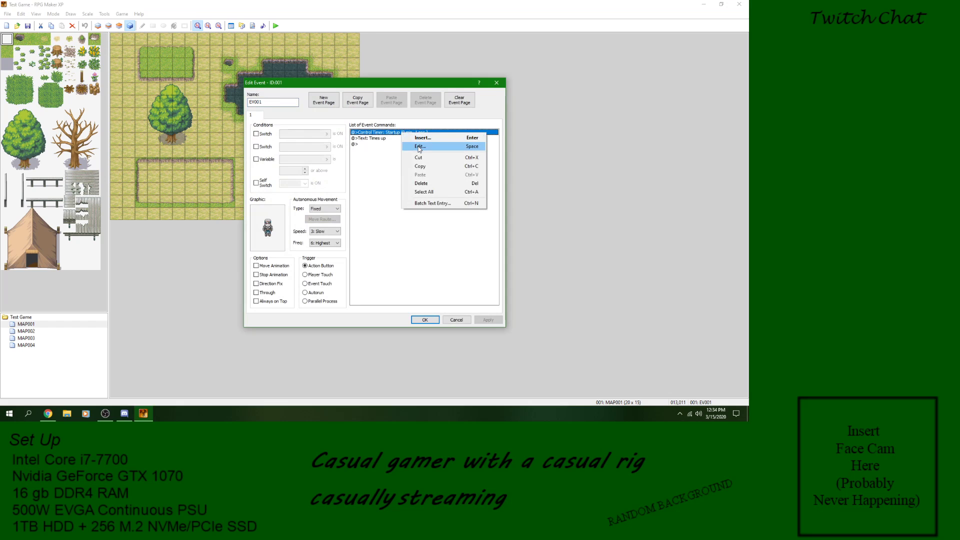
pyautogui.click(420, 149)
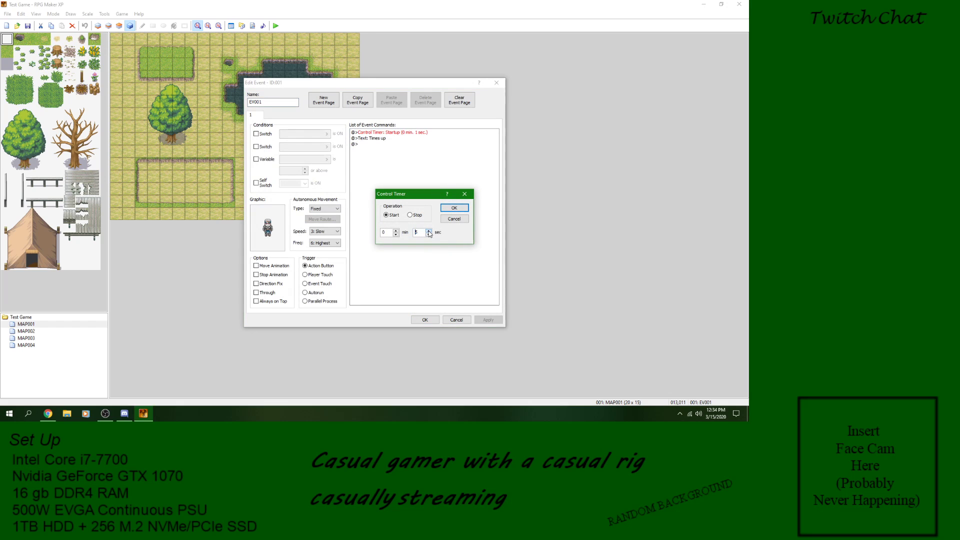
pyautogui.write('10')
pyautogui.click(454, 208)
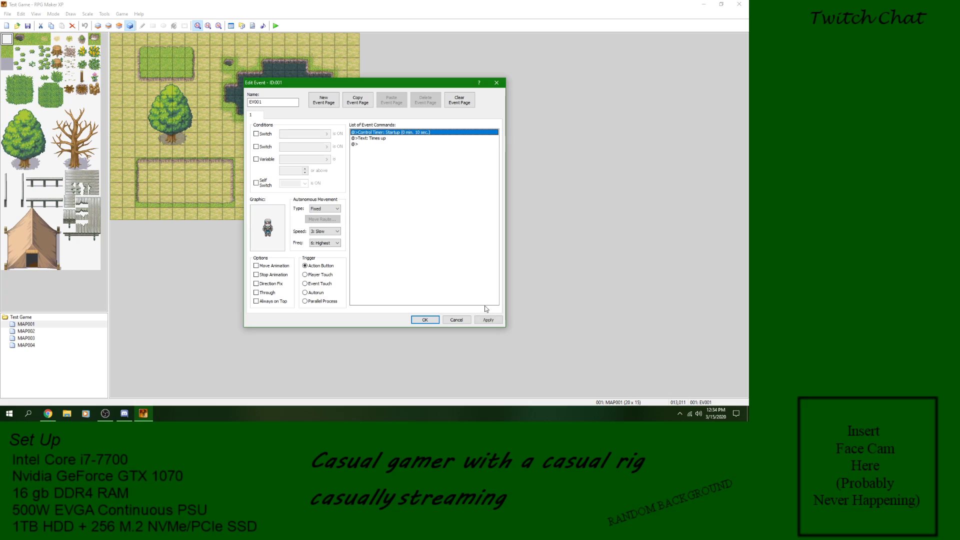
pyautogui.click(424, 319)
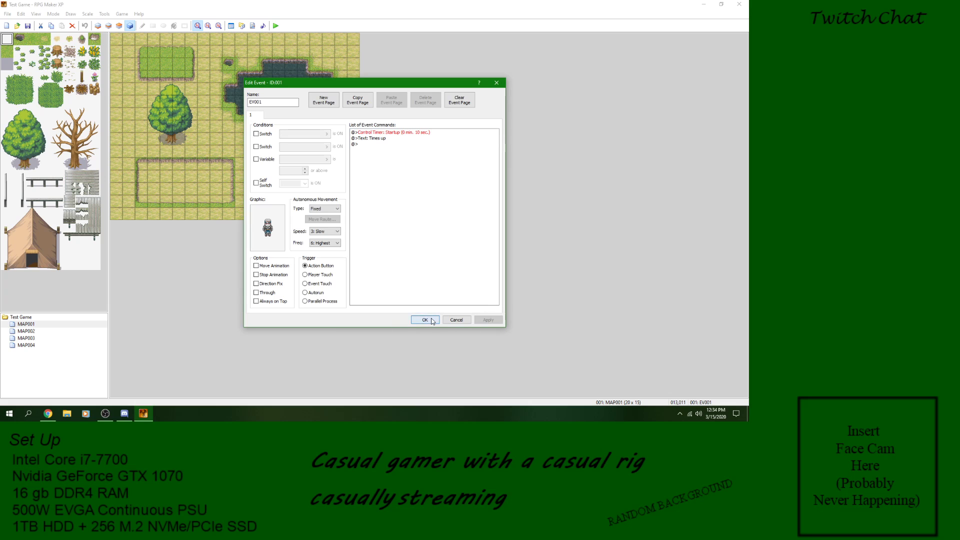
# Step: Playtest the game without saving the changes, talk to the character, and close the game
pyautogui.click(275, 25)
pyautogui.click(371, 223)
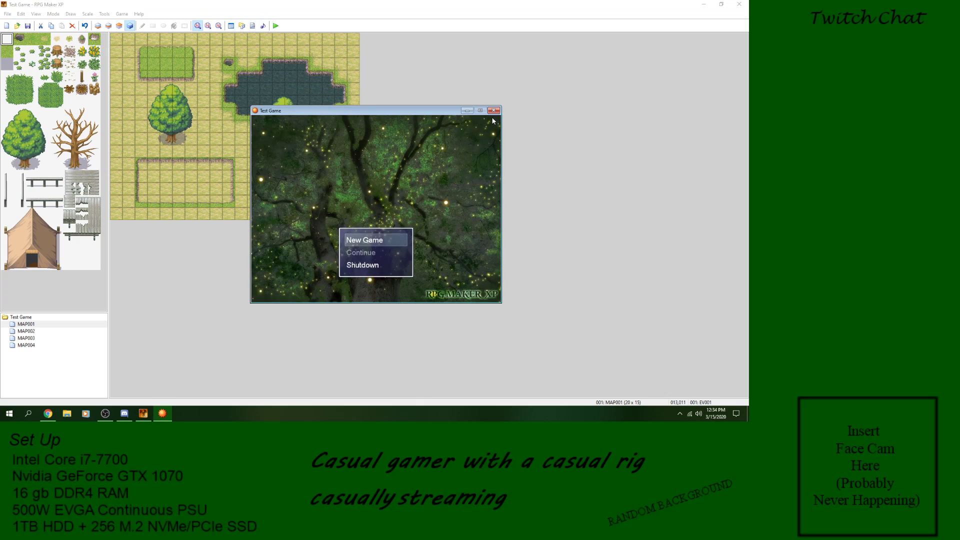
pyautogui.press('Return')
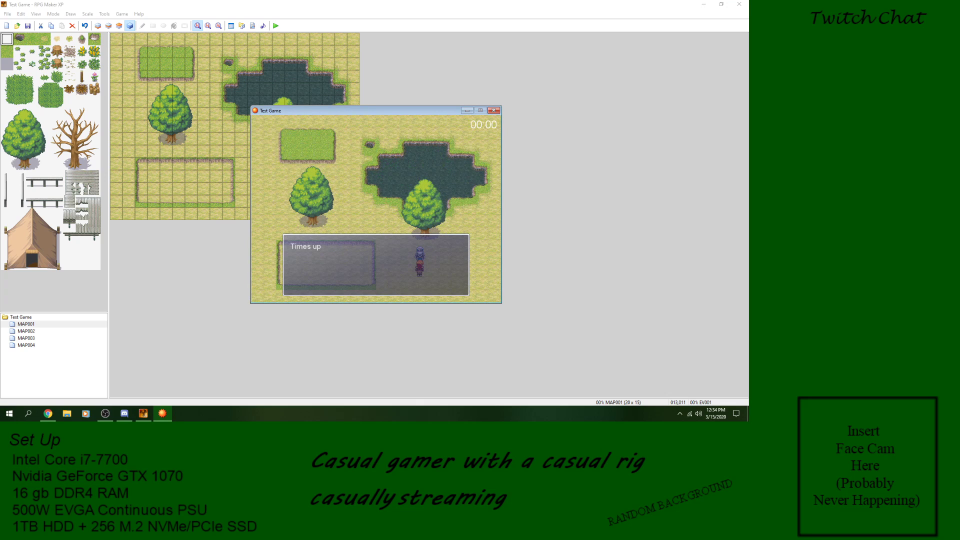
pyautogui.click(494, 111)
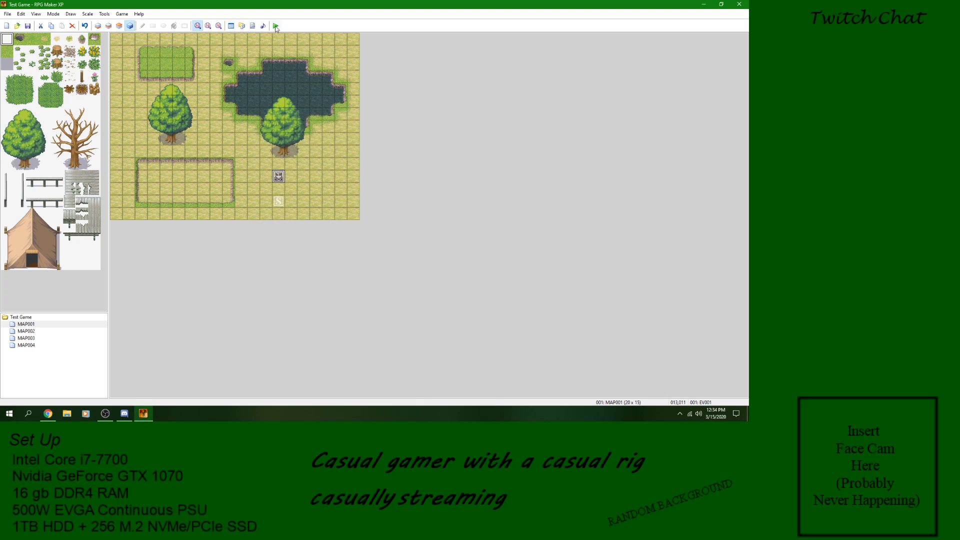
# Step: Save the project and playtest the timer again, talking to the character and moving around it while the timer runs, and close the game
pyautogui.click(275, 25)
pyautogui.click(344, 223)
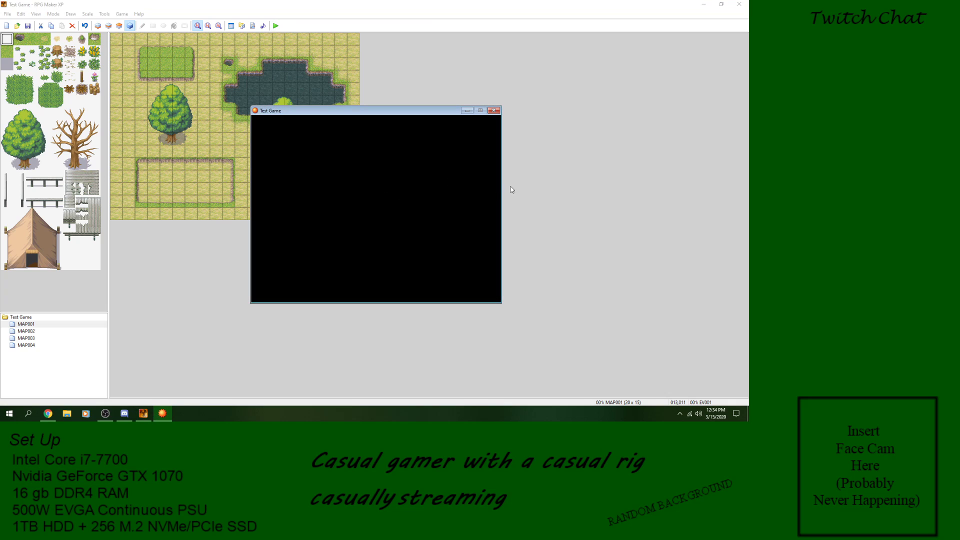
pyautogui.press('Return')
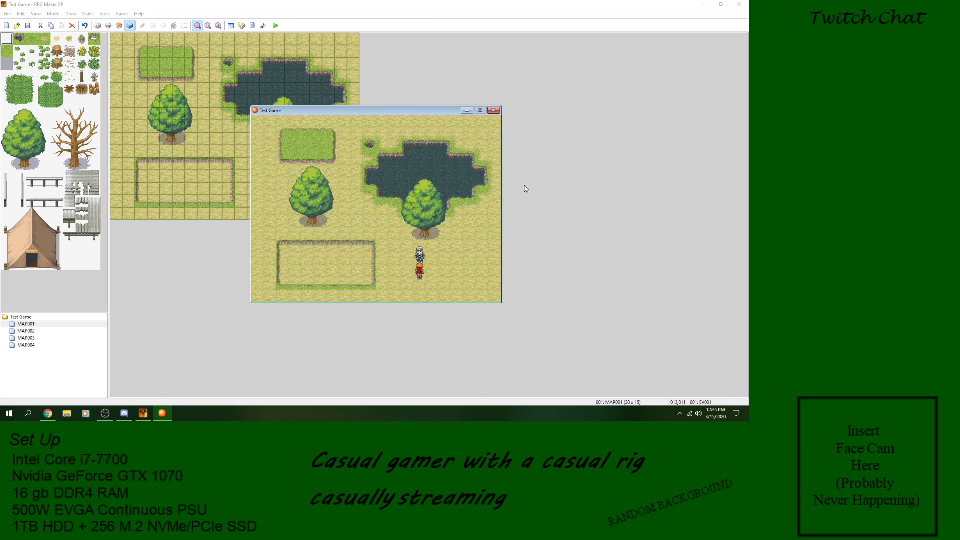
pyautogui.press('Return')
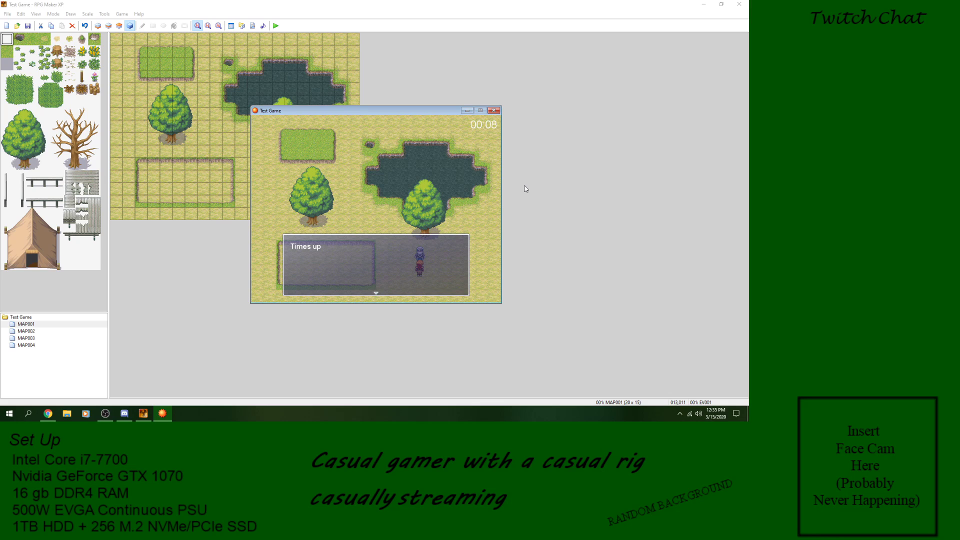
pyautogui.press('Return')
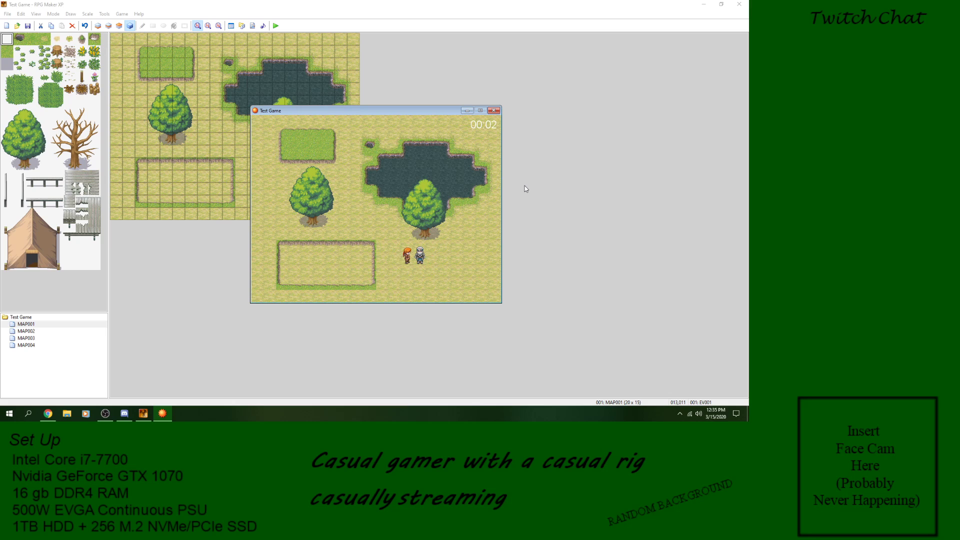
pyautogui.press('Right')
pyautogui.press('Up')
pyautogui.press('space')
pyautogui.press('space')
pyautogui.click(494, 111)
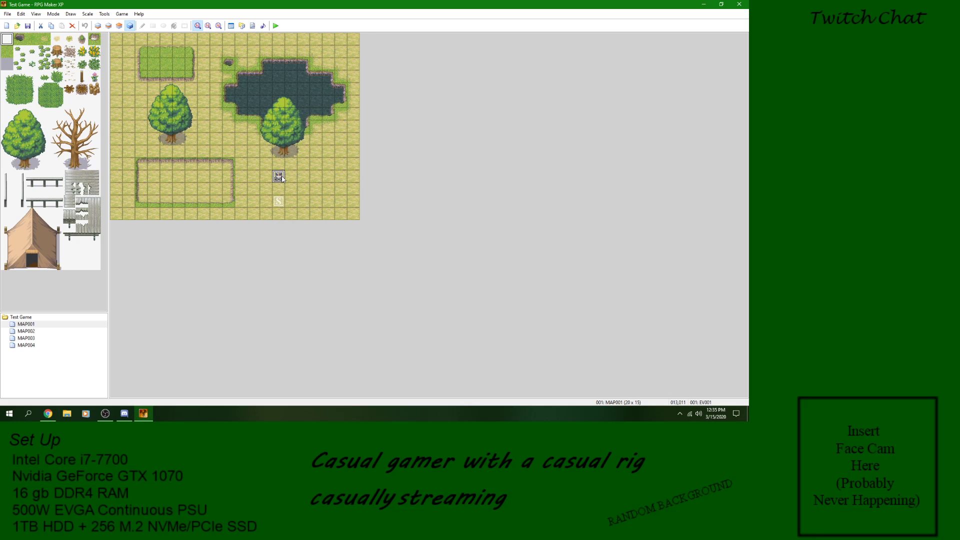
# Step: Delete the "Times up" text and the Control Timer command from the character's event
pyautogui.doubleClick(281, 178)
pyautogui.click(379, 139)
pyautogui.rightClick(379, 141)
pyautogui.click(395, 188)
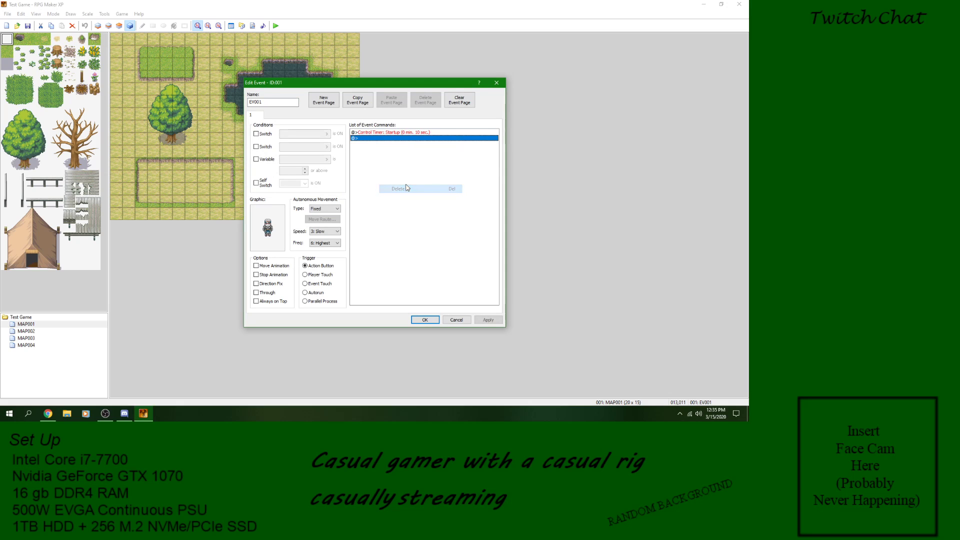
pyautogui.click(403, 133)
pyautogui.rightClick(401, 136)
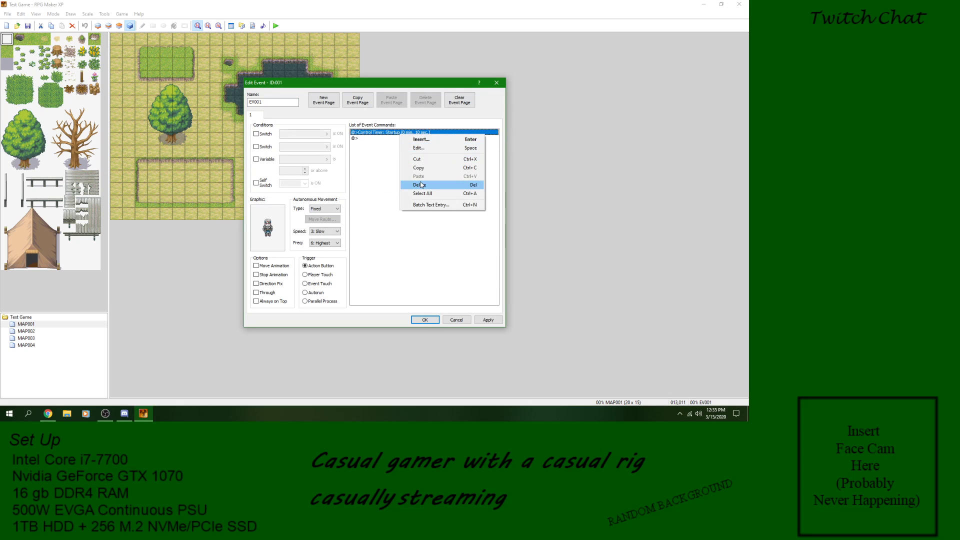
pyautogui.click(422, 185)
# Step: Start inserting a new event command, examine the Change Gold options, and cancel them
pyautogui.rightClick(367, 134)
pyautogui.click(388, 139)
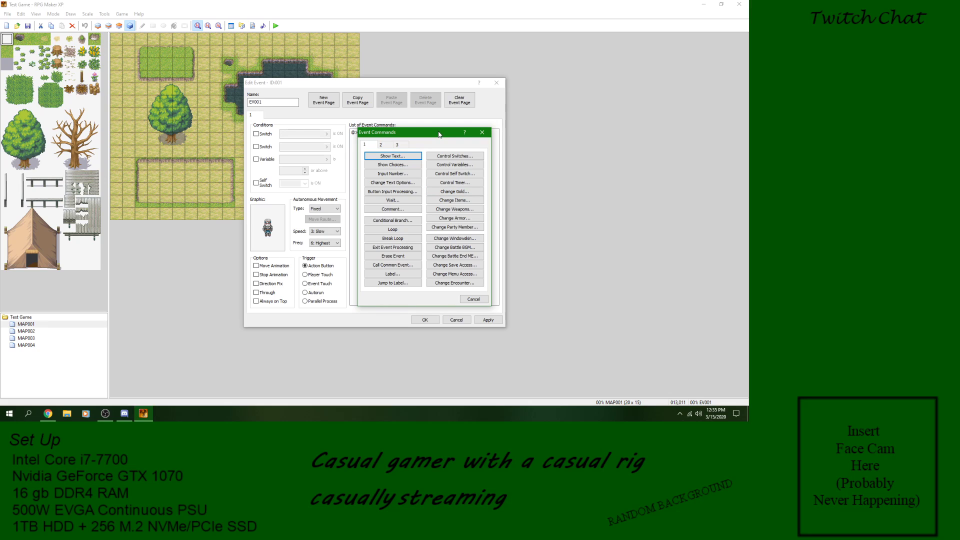
pyautogui.click(460, 194)
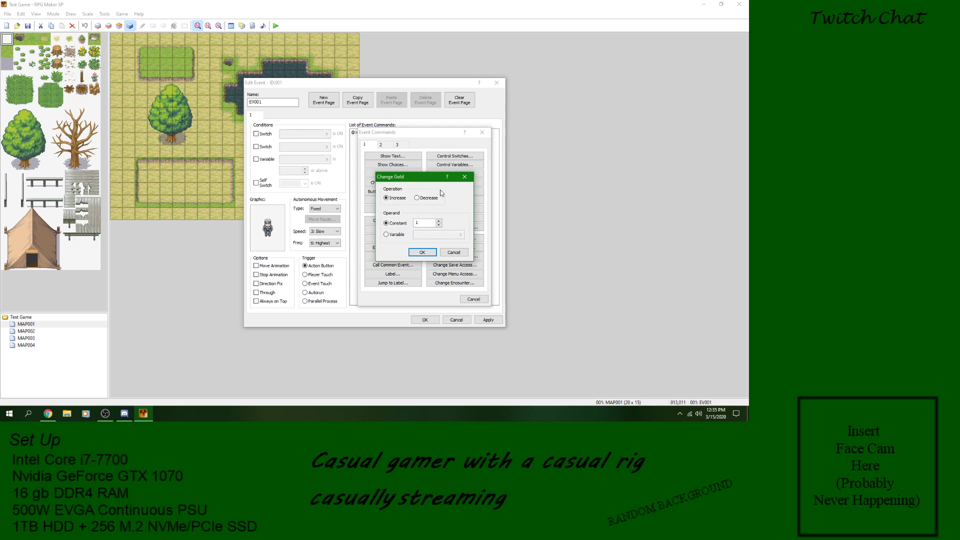
pyautogui.click(454, 252)
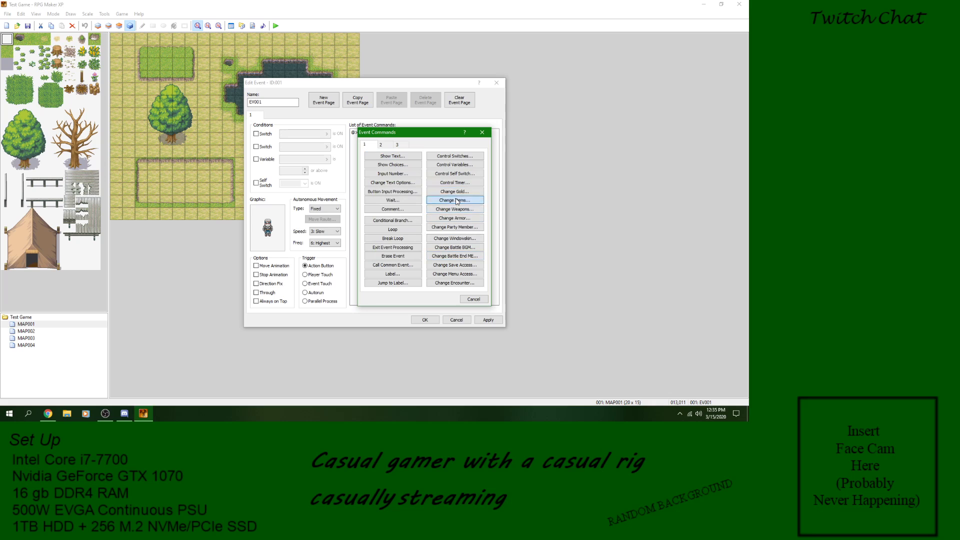
# Step: Examine the Change Items command's item list and the Change Weapons options, cancelling both commands
pyautogui.click(439, 200)
pyautogui.click(428, 187)
pyautogui.click(428, 188)
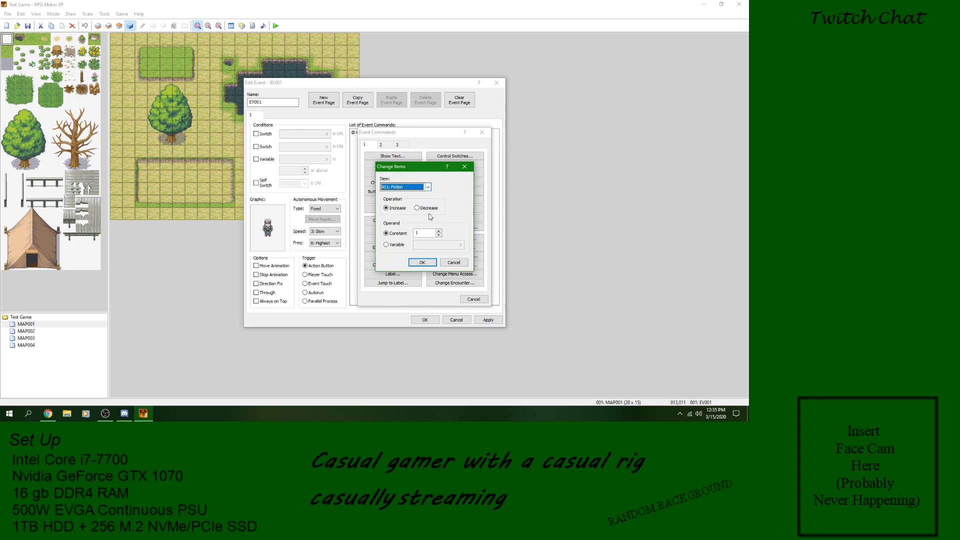
pyautogui.click(455, 263)
pyautogui.click(460, 209)
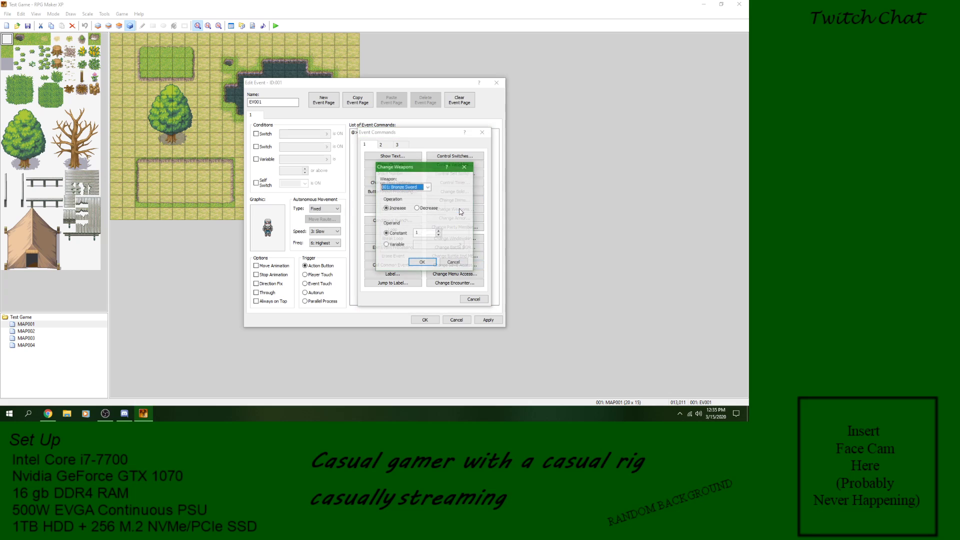
pyautogui.click(455, 263)
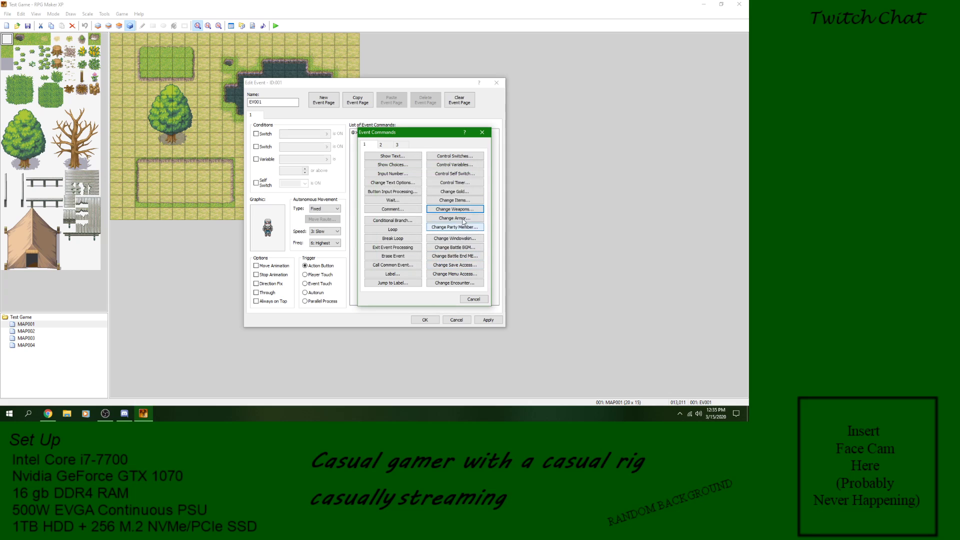
# Step: Examine the Variable operand of the Change Armor command, return it to Constant, and cancel the command
pyautogui.click(455, 220)
pyautogui.click(386, 245)
pyautogui.click(460, 244)
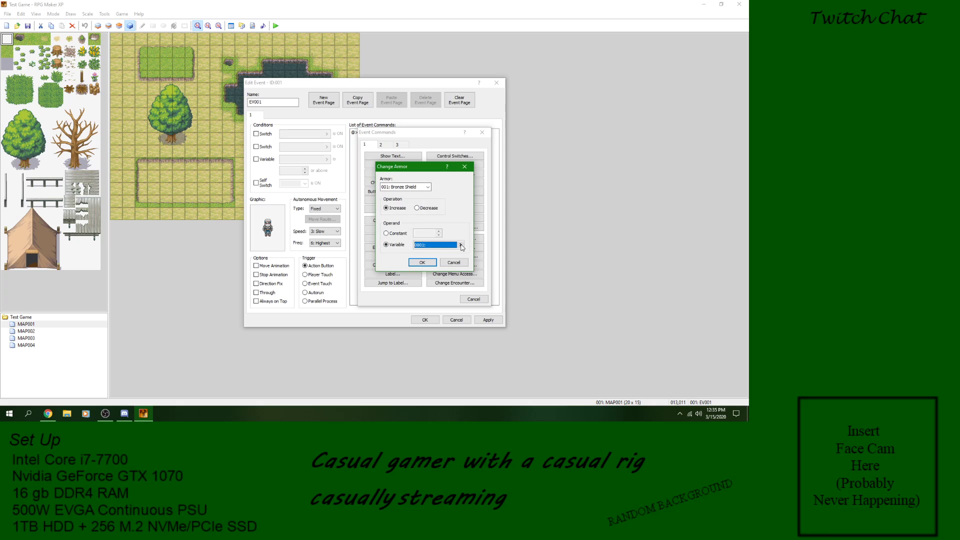
pyautogui.click(437, 302)
pyautogui.click(397, 234)
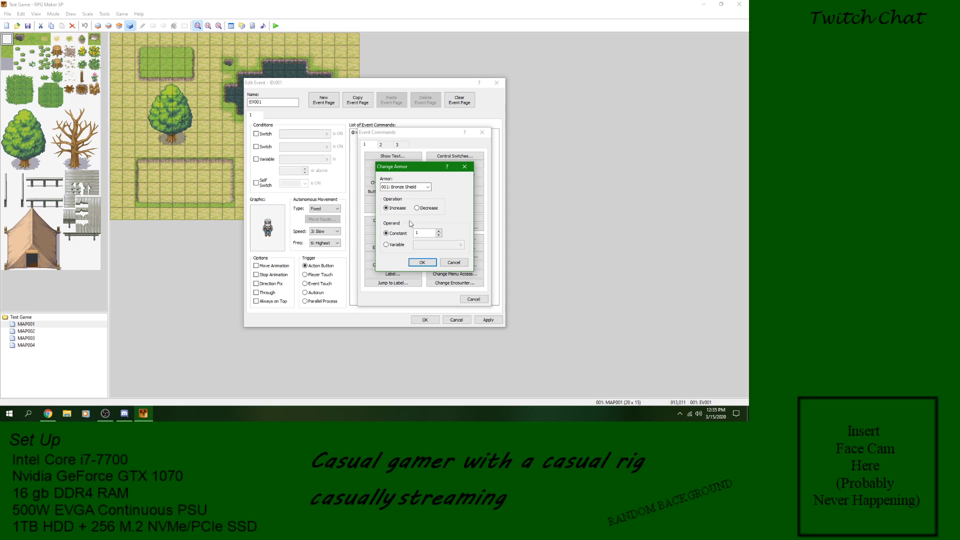
pyautogui.click(446, 262)
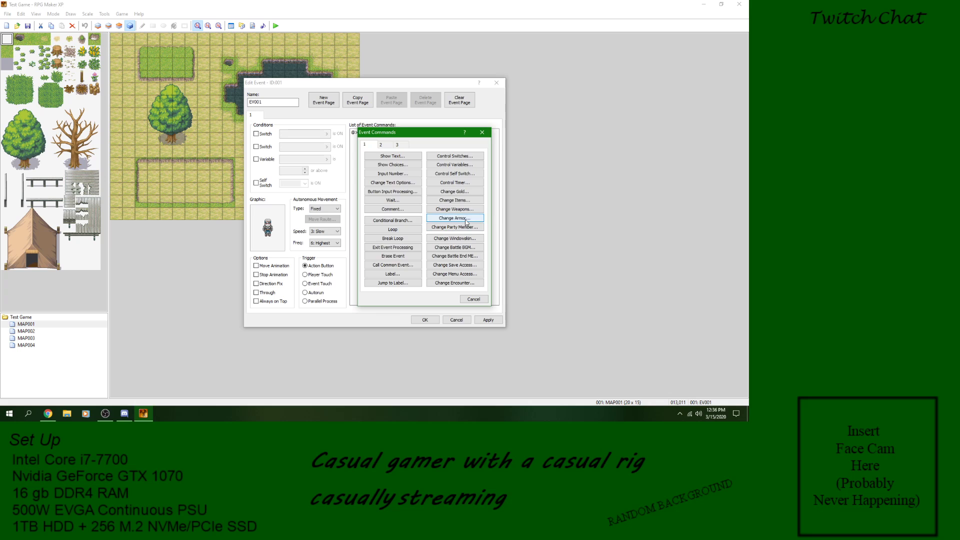
# Step: Examine the list of armor selectable in the Change Armor command and cancel it
pyautogui.click(453, 218)
pyautogui.click(429, 187)
pyautogui.click(428, 187)
pyautogui.click(427, 188)
pyautogui.click(427, 187)
pyautogui.click(454, 262)
# Step: View and cancel the Change Party Member command, and look through the second and third pages of event commands
pyautogui.click(453, 227)
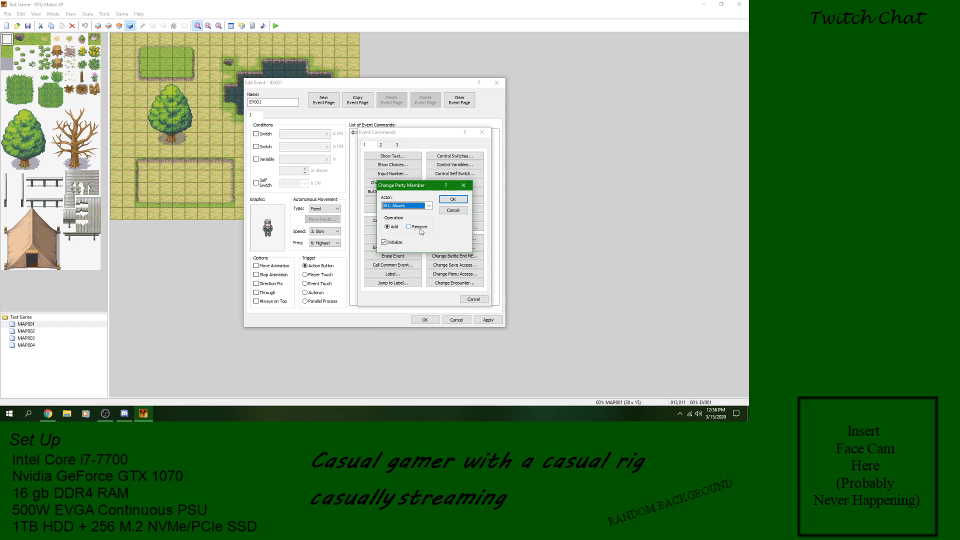
pyautogui.click(452, 210)
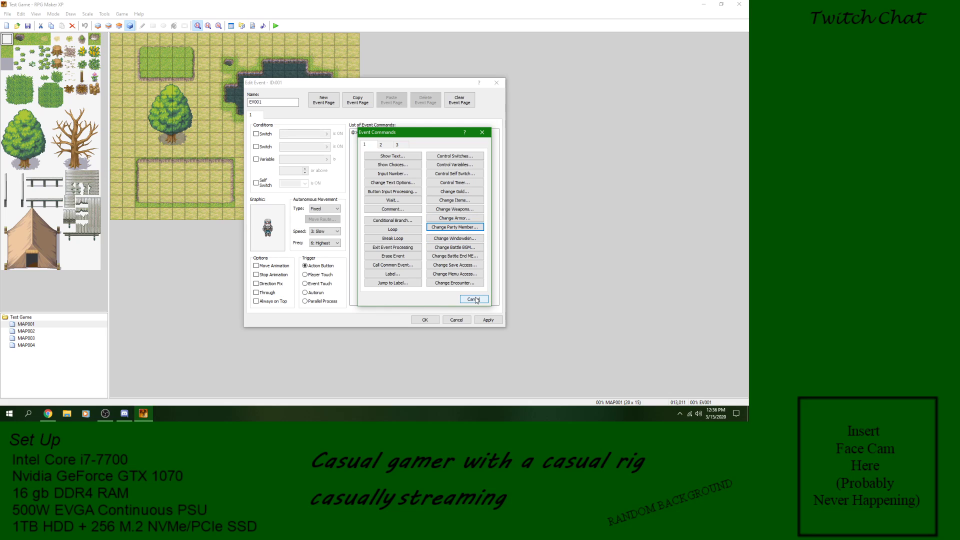
pyautogui.click(387, 143)
pyautogui.click(400, 143)
pyautogui.click(369, 144)
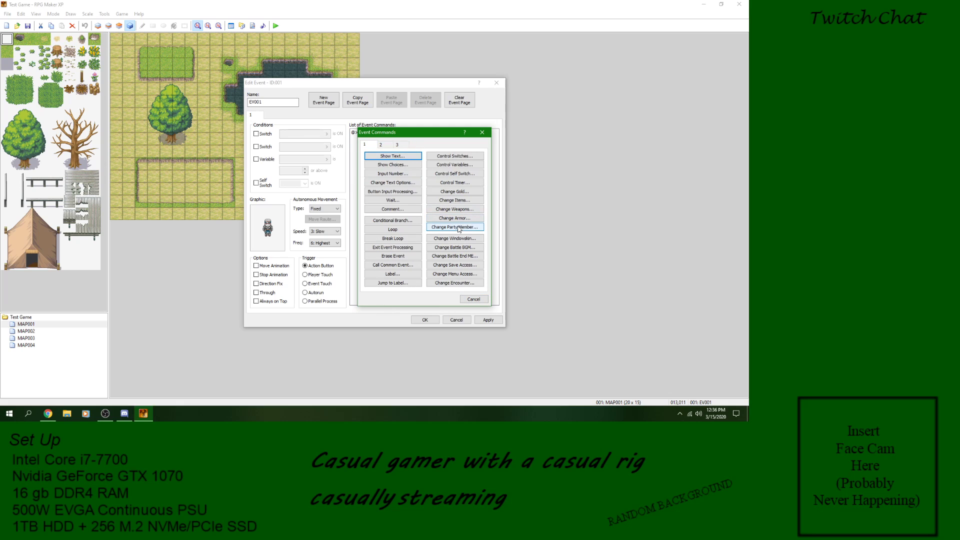
# Step: Examine the actor list, operation and Initialize options of the Change Party Member command and cancel it
pyautogui.click(459, 228)
pyautogui.click(429, 205)
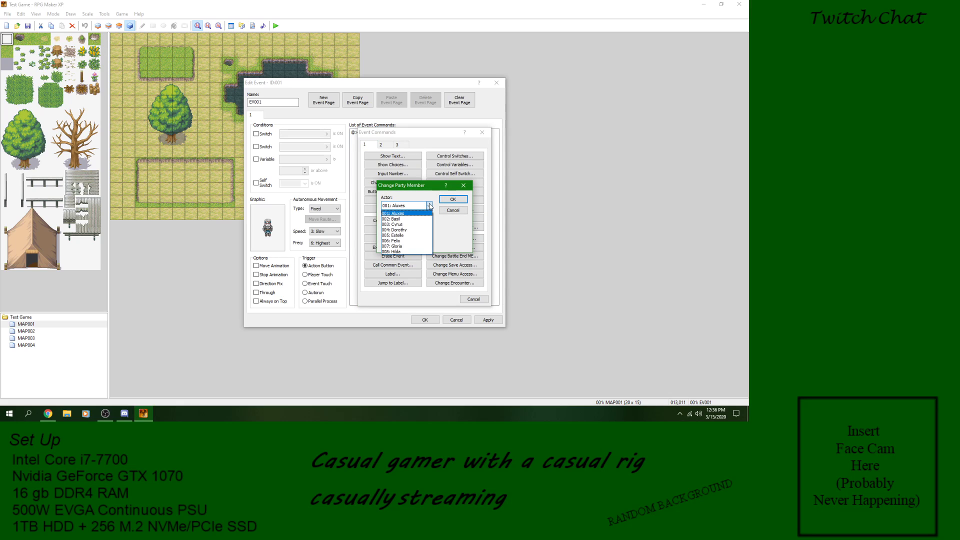
pyautogui.click(430, 205)
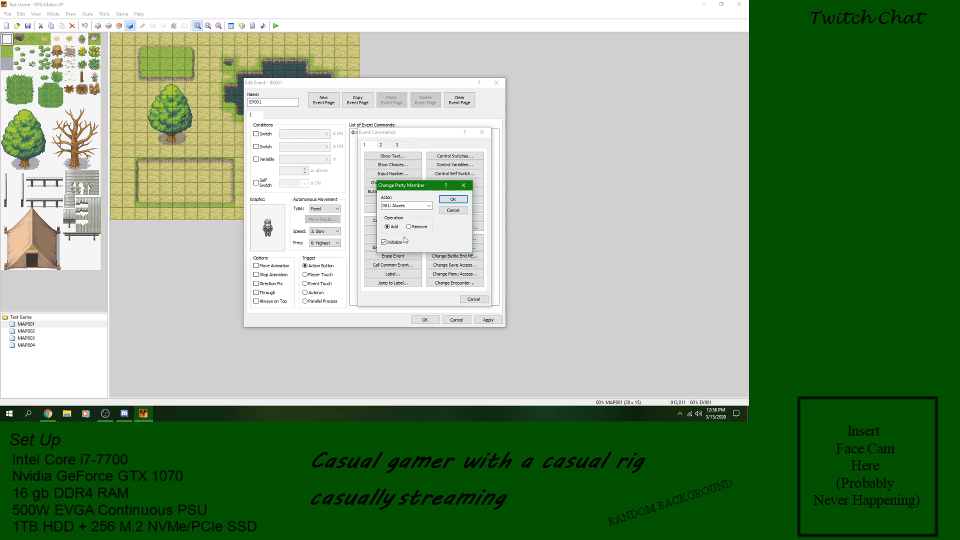
pyautogui.click(384, 243)
pyautogui.click(387, 227)
pyautogui.click(447, 211)
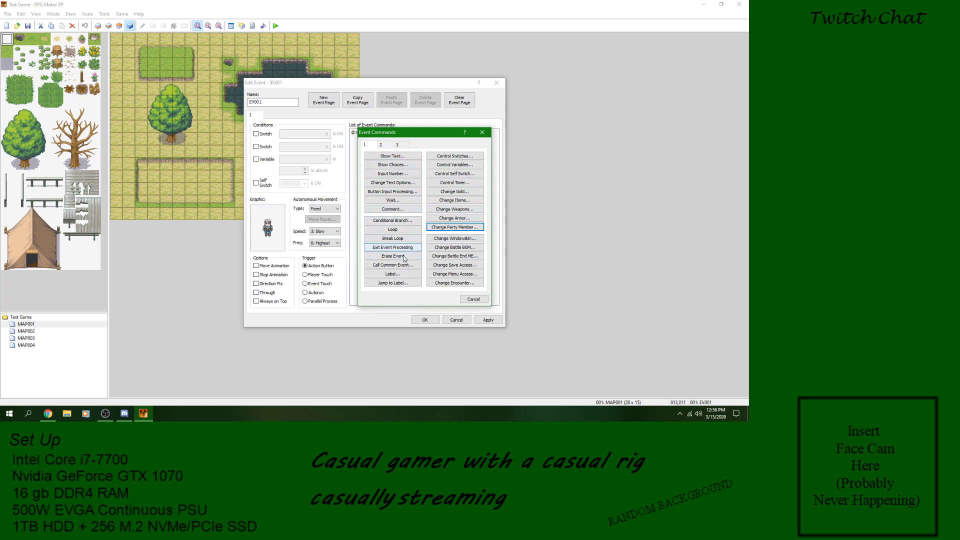
# Step: Examine the third and second pages of the Conditional Branch command, select the Actor condition, and cancel the command
pyautogui.click(402, 221)
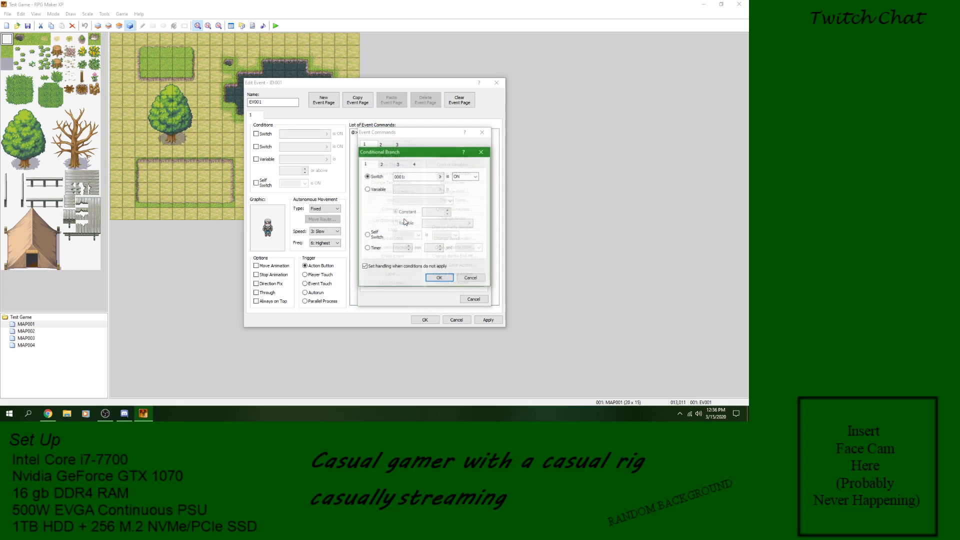
pyautogui.click(402, 167)
pyautogui.click(384, 165)
pyautogui.click(368, 176)
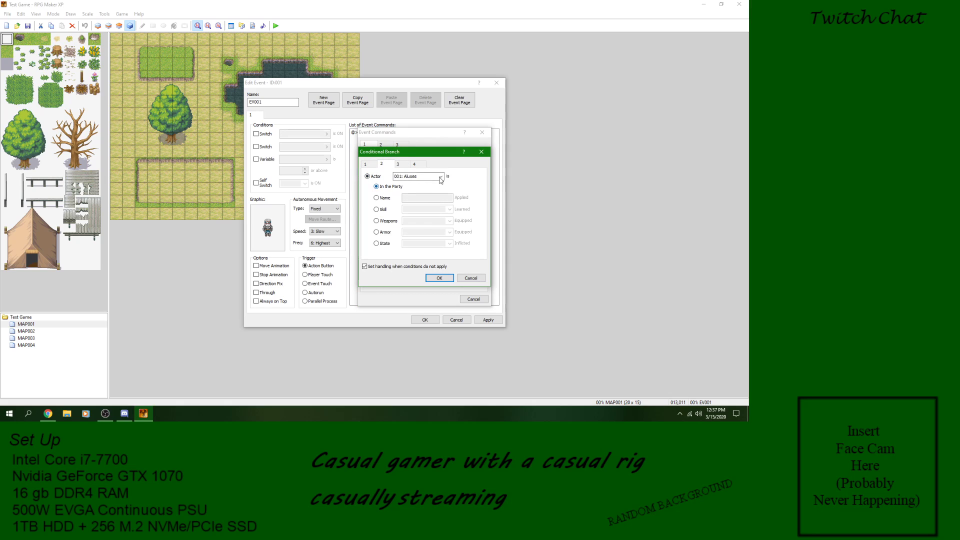
pyautogui.click(474, 279)
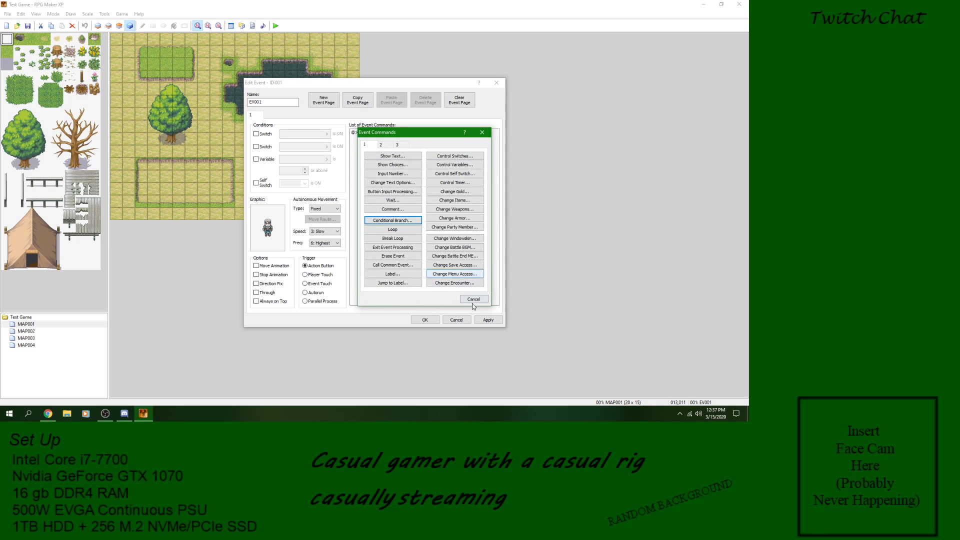
# Step: Review the Change Party Member and Show Choices commands without adding either one to the event
pyautogui.click(451, 228)
pyautogui.click(452, 199)
pyautogui.click(393, 164)
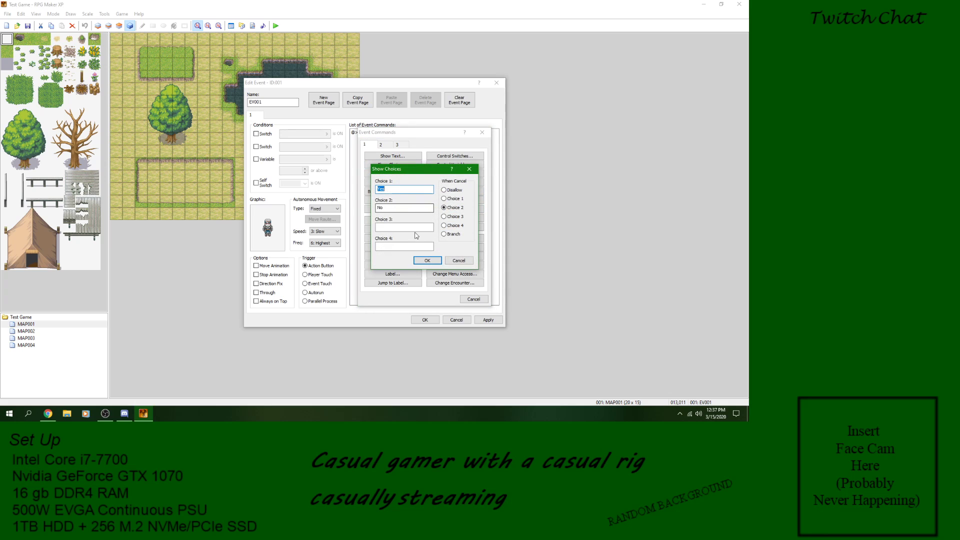
pyautogui.click(458, 261)
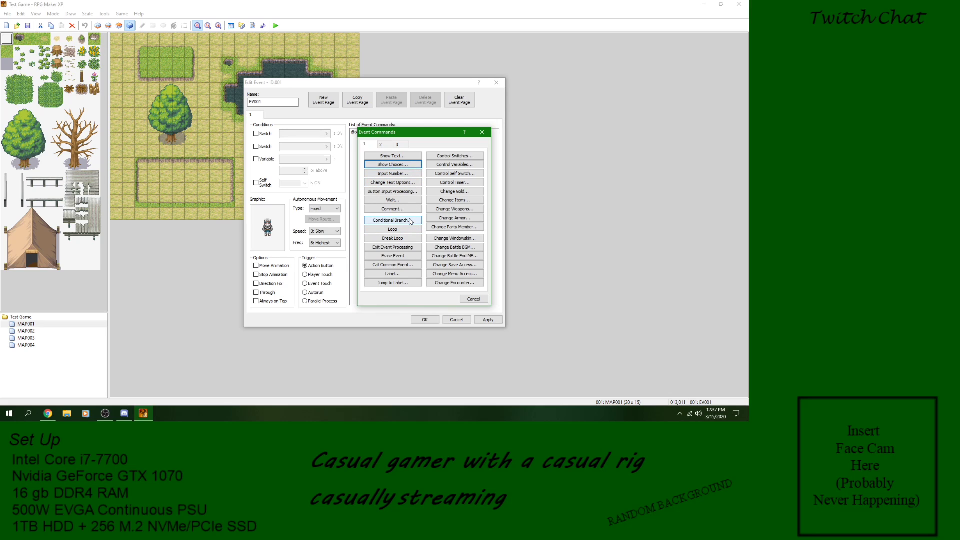
# Step: Add a Show Text command with the message "Who do you want in your party?"
pyautogui.click(409, 157)
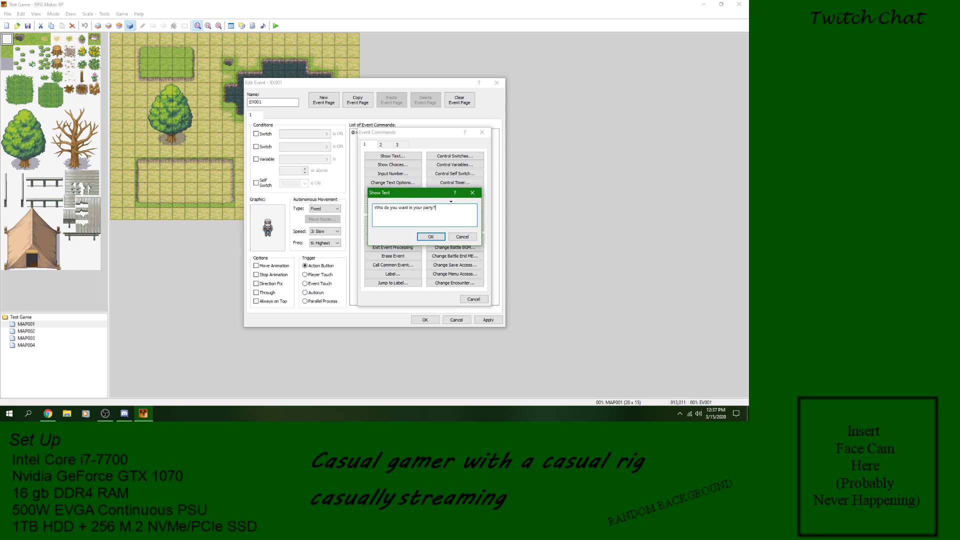
pyautogui.click(442, 237)
# Step: Insert a Conditional Branch below the text that checks whether the actor Basil is in the party
pyautogui.rightClick(424, 139)
pyautogui.click(429, 141)
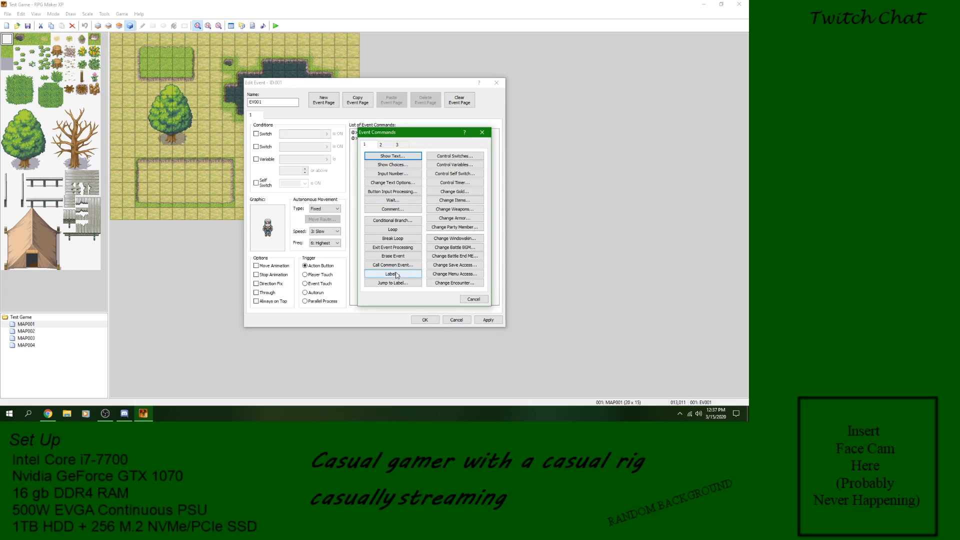
pyautogui.click(400, 221)
pyautogui.click(384, 165)
pyautogui.click(379, 177)
pyautogui.click(436, 177)
pyautogui.click(421, 190)
pyautogui.click(439, 278)
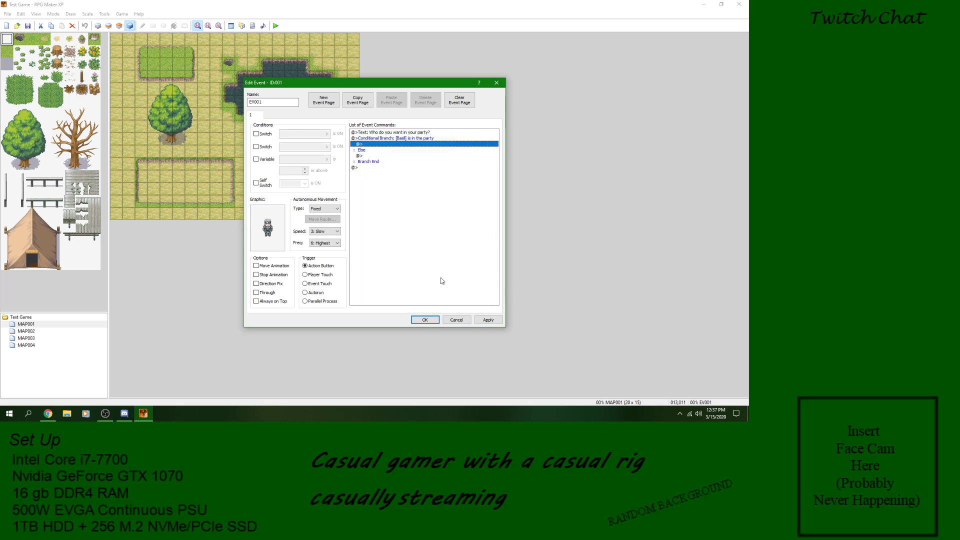
# Step: Insert a Show Choices command inside the Basil branch with the choices "Char 1" and "Char 2"
pyautogui.rightClick(375, 147)
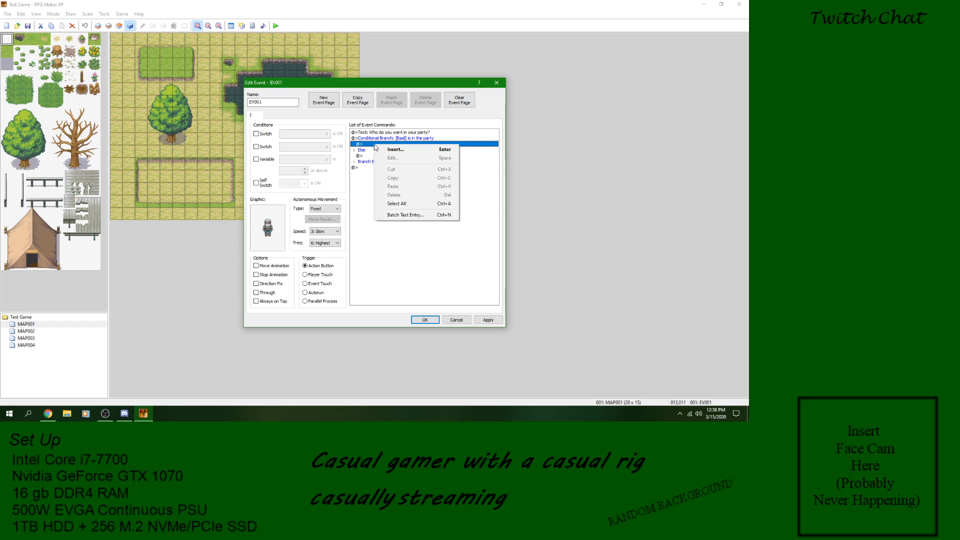
pyautogui.click(396, 149)
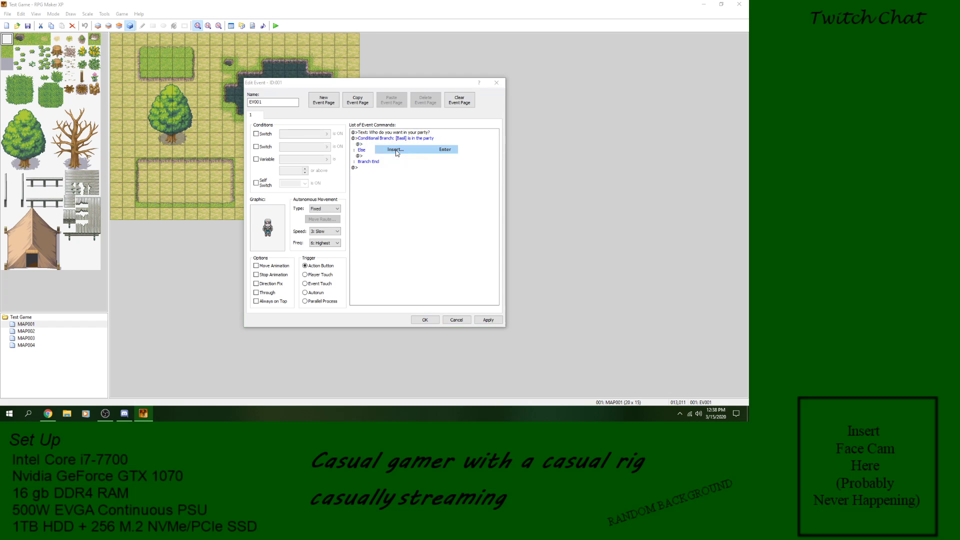
pyautogui.click(392, 164)
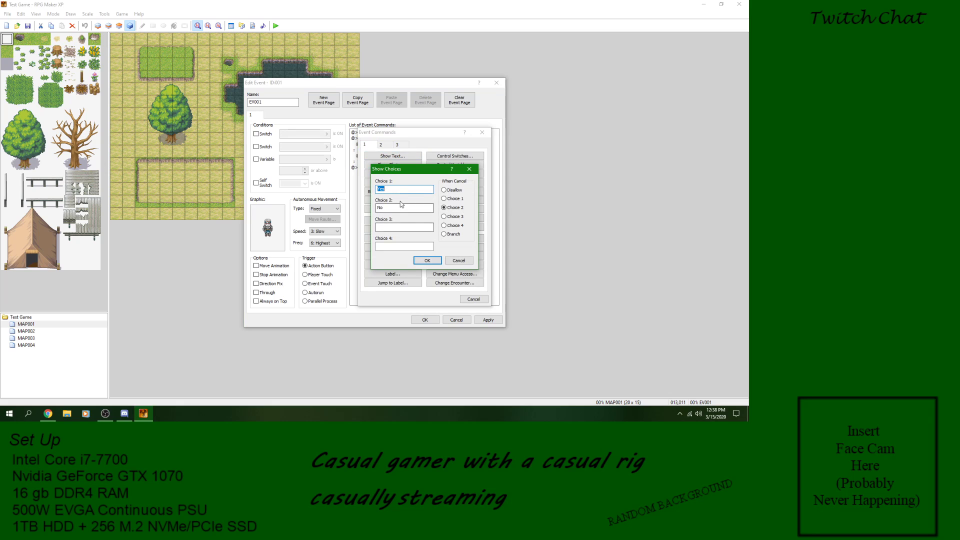
pyautogui.click(459, 261)
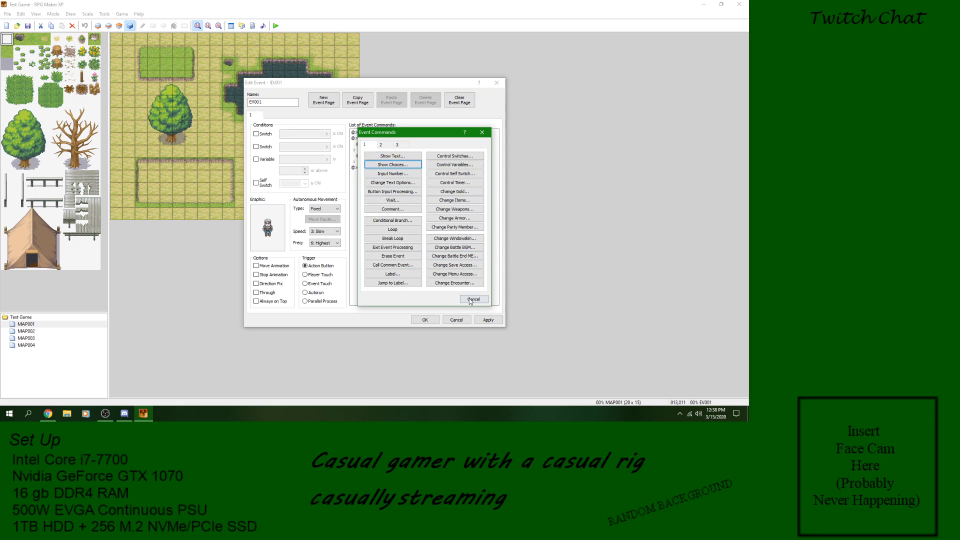
pyautogui.click(388, 162)
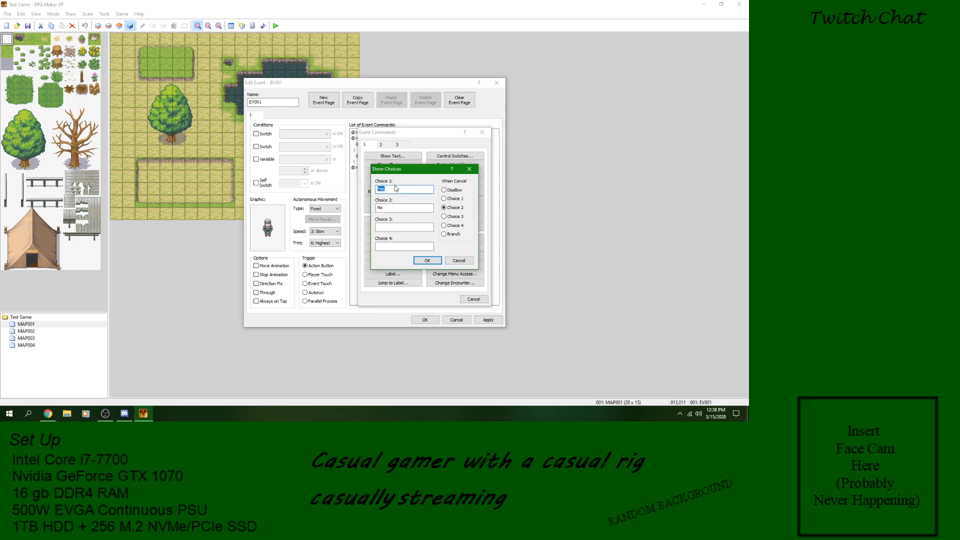
pyautogui.write('Char 1')
pyautogui.click(399, 209)
pyautogui.click(428, 261)
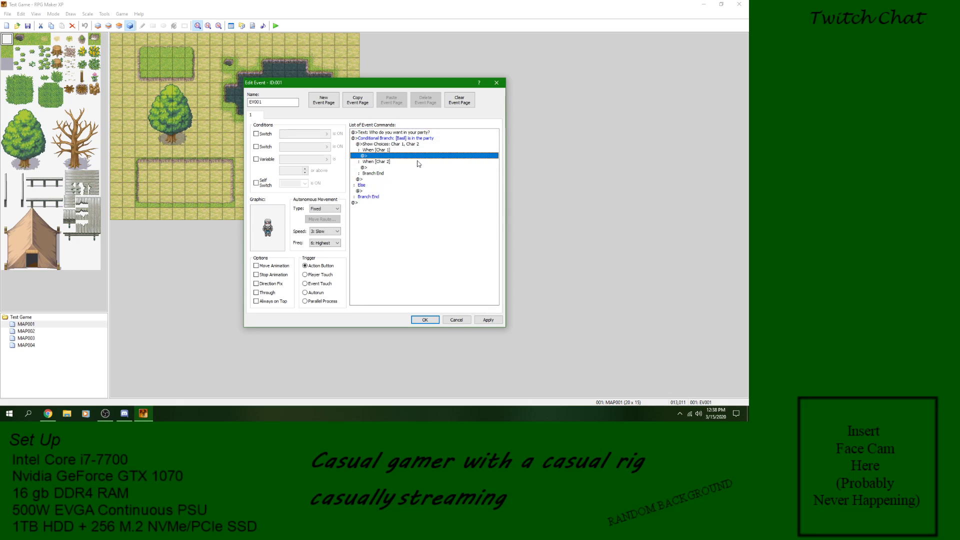
# Step: Insert a Change Party Member command under the Char 1 choice that removes Basil
pyautogui.rightClick(385, 157)
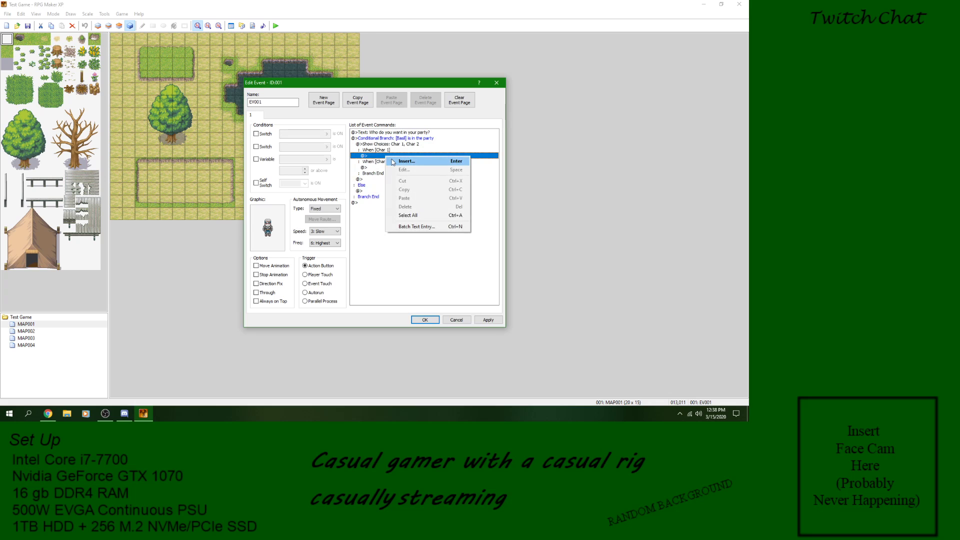
pyautogui.click(406, 161)
pyautogui.click(455, 229)
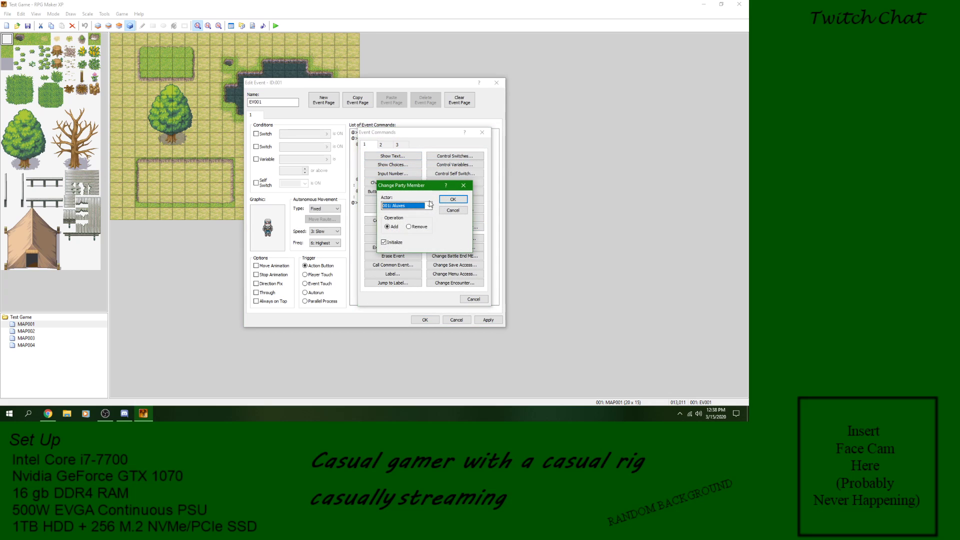
pyautogui.click(429, 206)
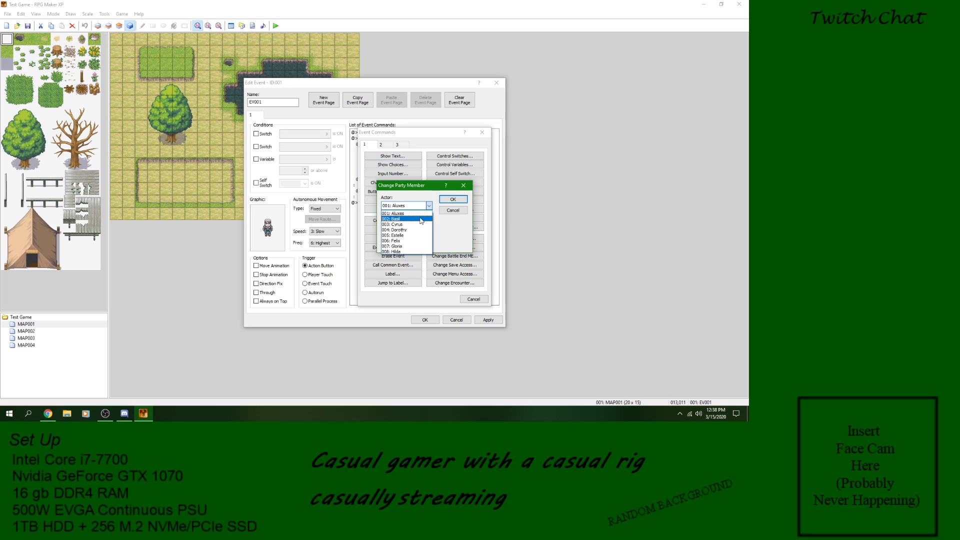
pyautogui.click(420, 219)
pyautogui.click(415, 227)
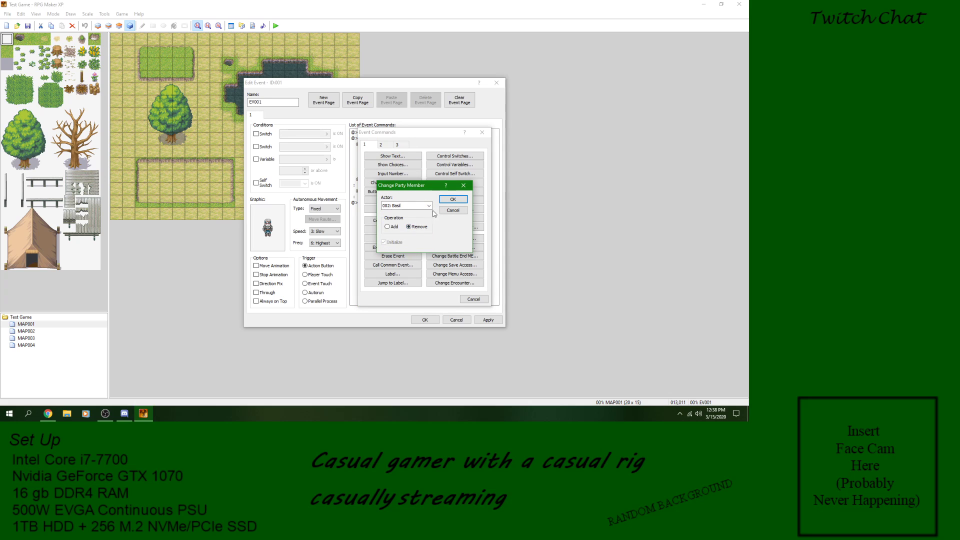
pyautogui.click(452, 199)
# Step: Insert a second Change Party Member command under Char 1 that adds Cyrus with Initialize turned off
pyautogui.rightClick(393, 164)
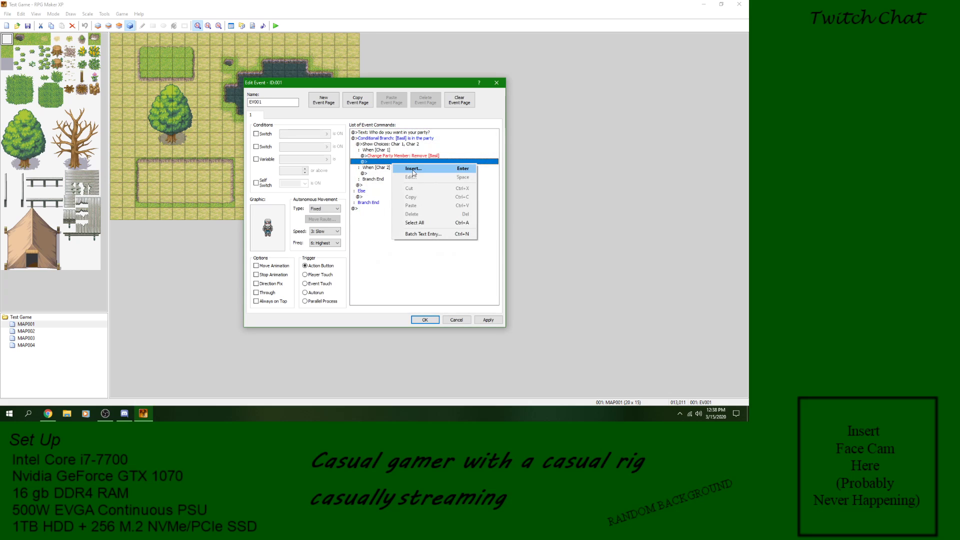
pyautogui.click(414, 169)
pyautogui.click(455, 227)
pyautogui.click(430, 208)
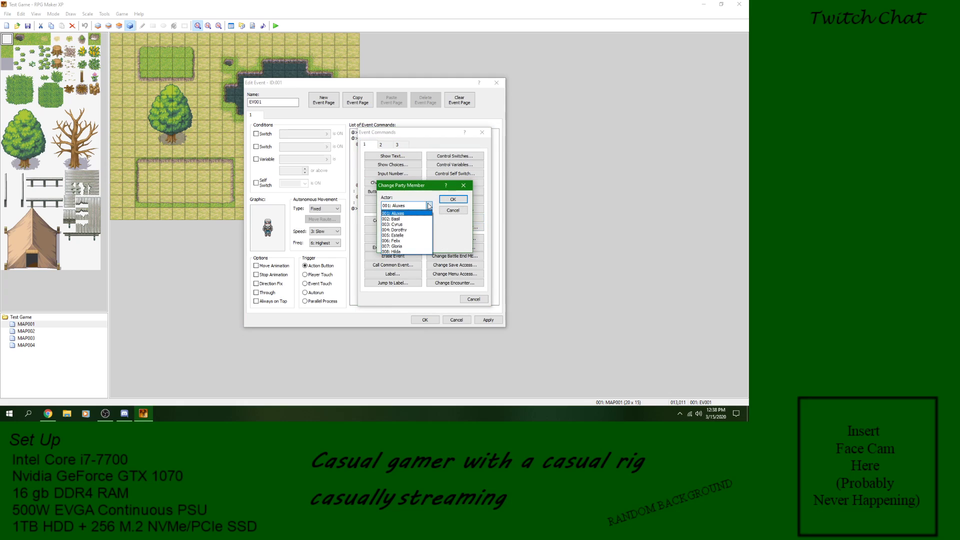
pyautogui.click(415, 226)
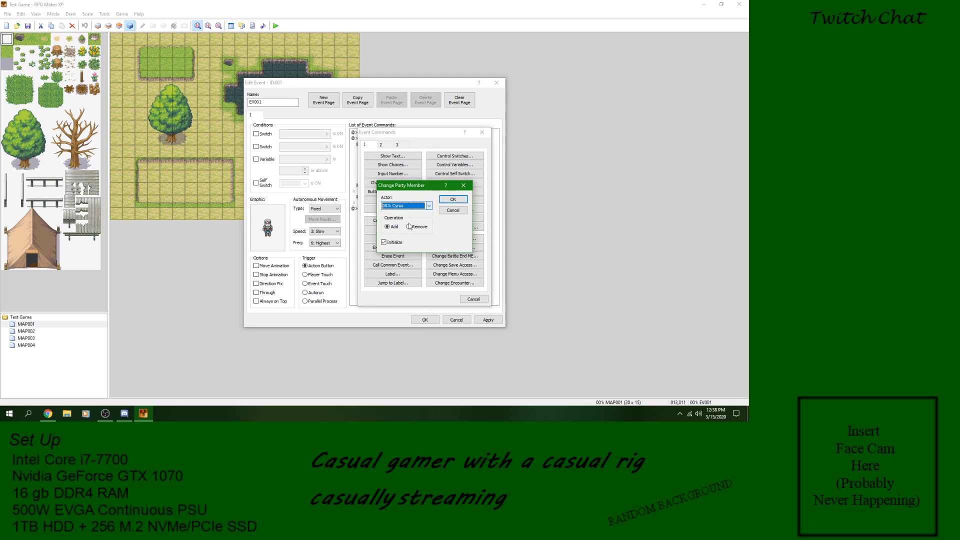
pyautogui.click(453, 200)
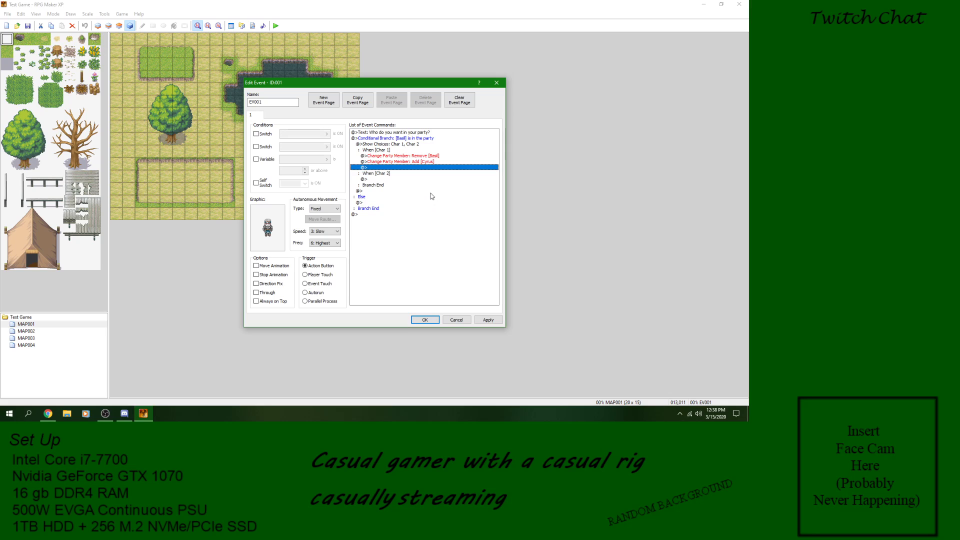
# Step: Edit the Remove party member command under Char 1 so that it removes Cyrus
pyautogui.click(380, 179)
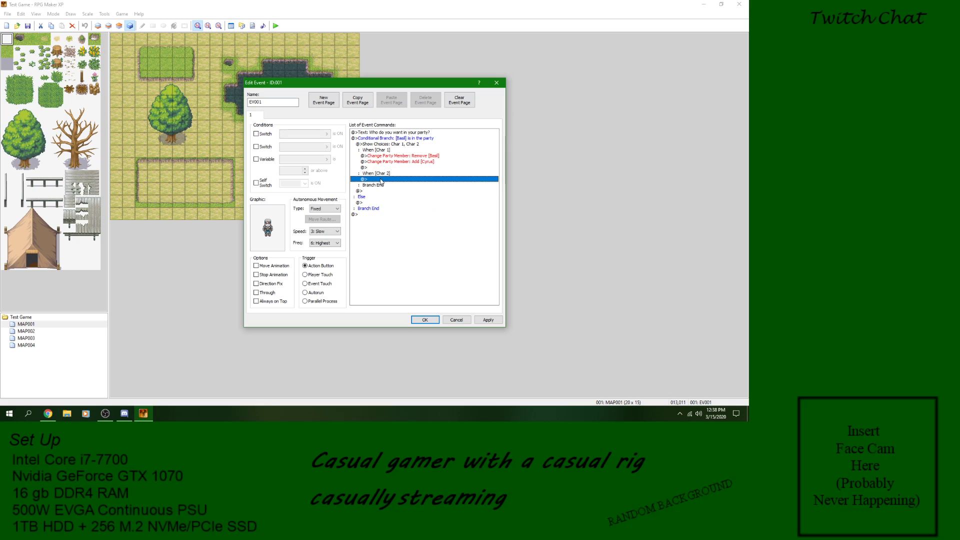
pyautogui.click(401, 155)
pyautogui.rightClick(397, 155)
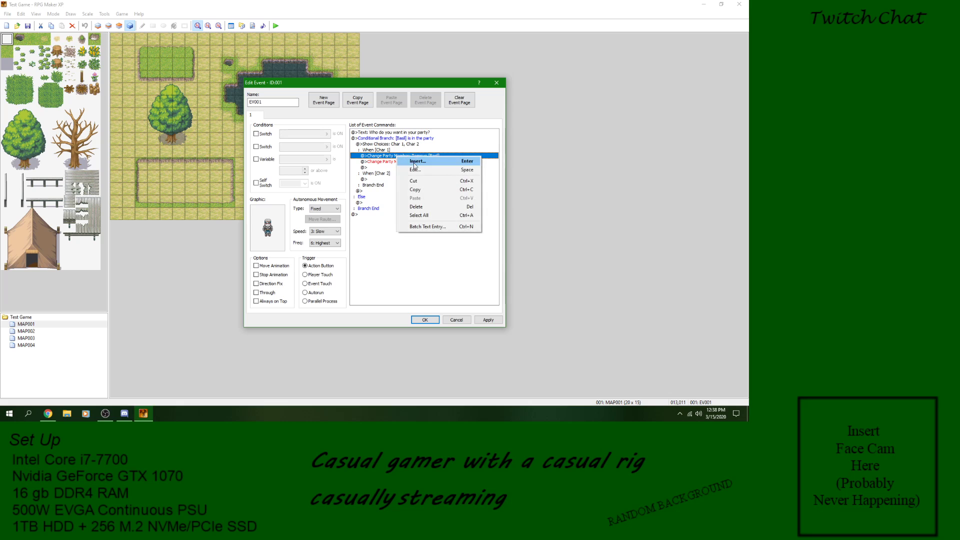
pyautogui.click(420, 167)
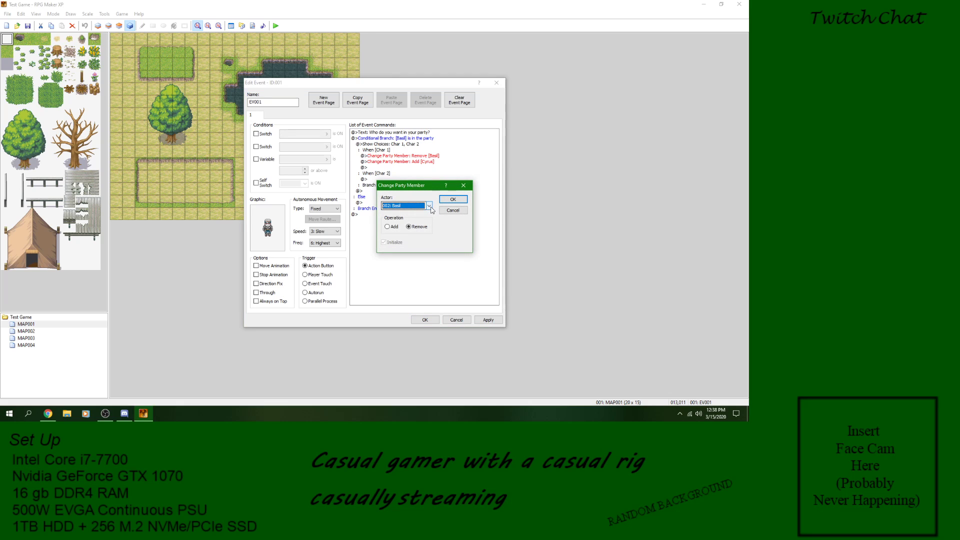
pyautogui.click(430, 206)
pyautogui.click(428, 223)
pyautogui.click(453, 199)
# Step: Edit the Add party member command under Char 1 so that it adds Basil
pyautogui.click(418, 162)
pyautogui.rightClick(418, 162)
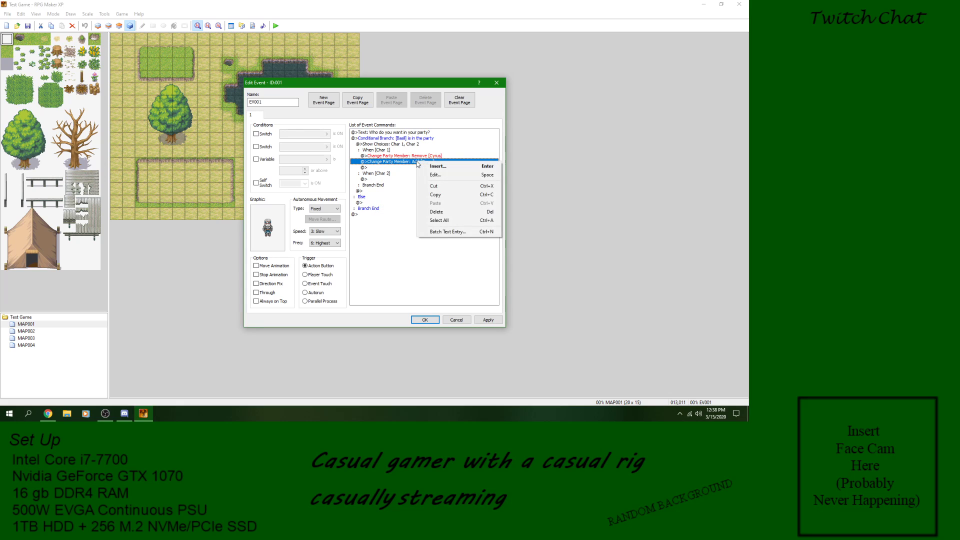
pyautogui.click(435, 174)
pyautogui.click(429, 206)
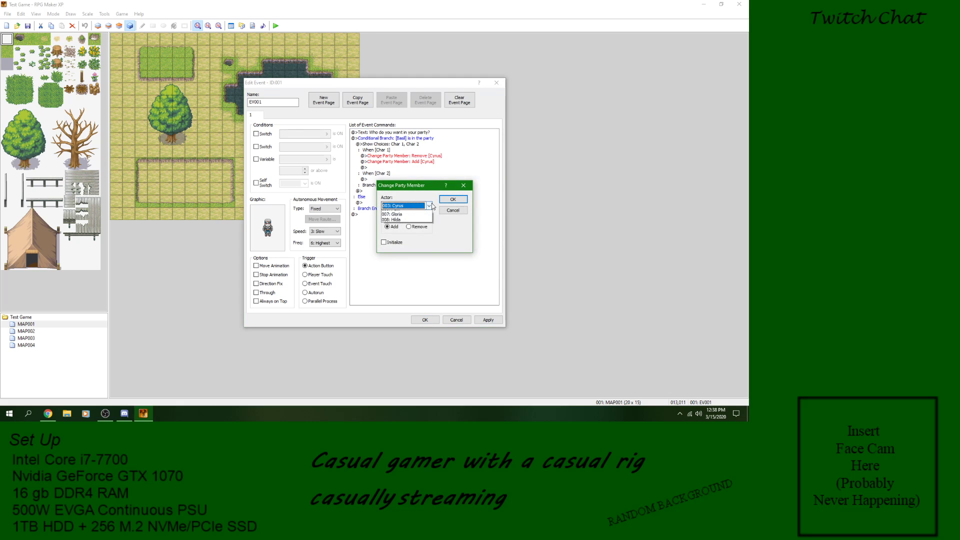
pyautogui.click(401, 220)
pyautogui.click(452, 199)
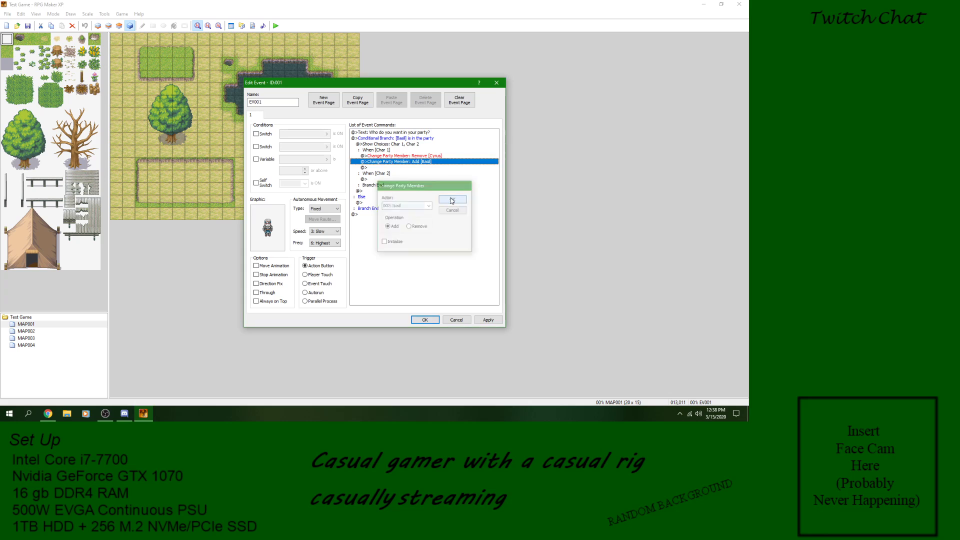
pyautogui.click(381, 180)
pyautogui.rightClick(381, 179)
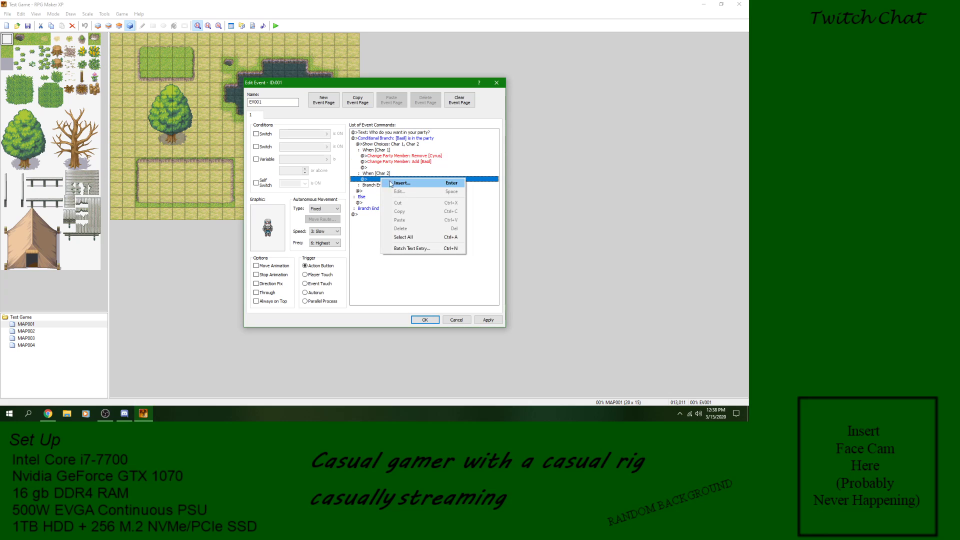
pyautogui.click(401, 183)
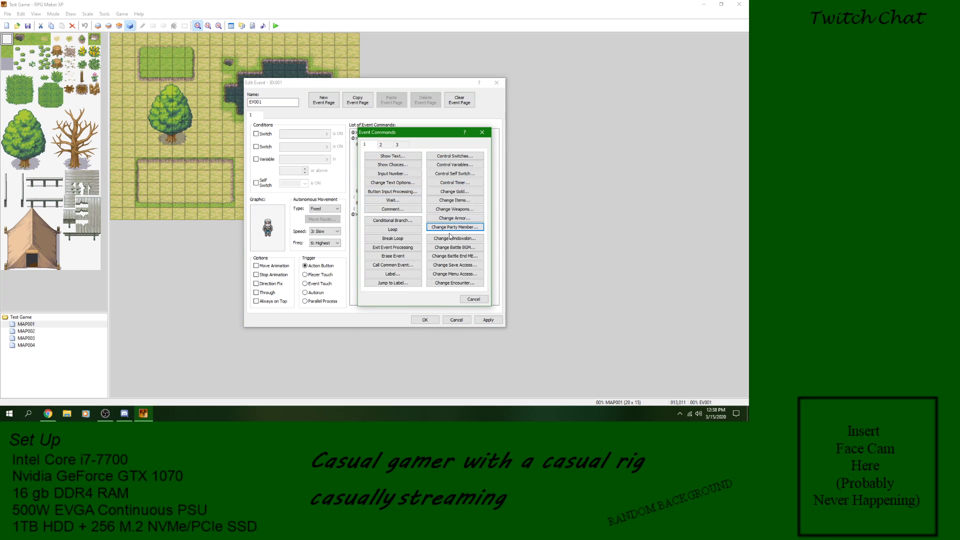
pyautogui.click(473, 299)
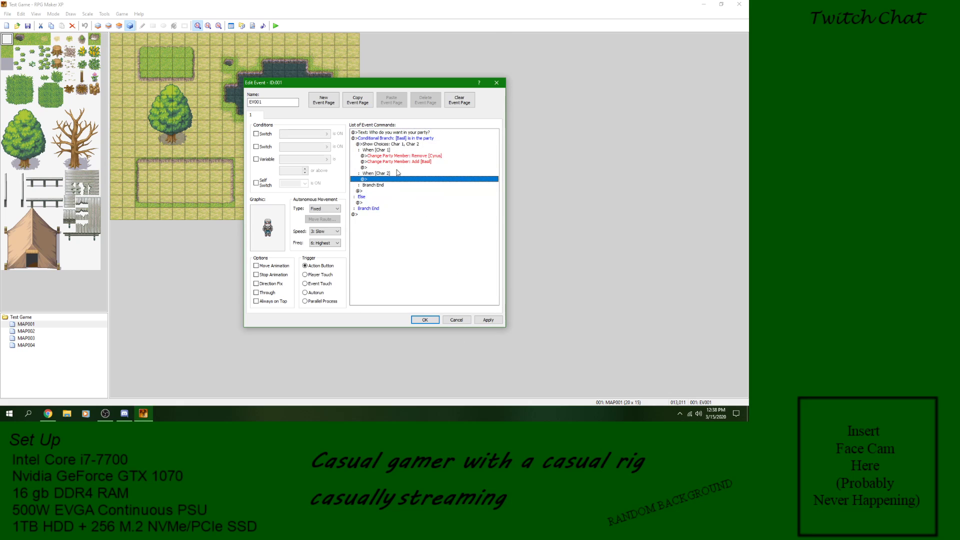
# Step: Insert a Conditional Branch in the Else section of the Basil branch that checks whether actor Cyrus is in the party
pyautogui.click(369, 202)
pyautogui.rightClick(369, 203)
pyautogui.click(384, 208)
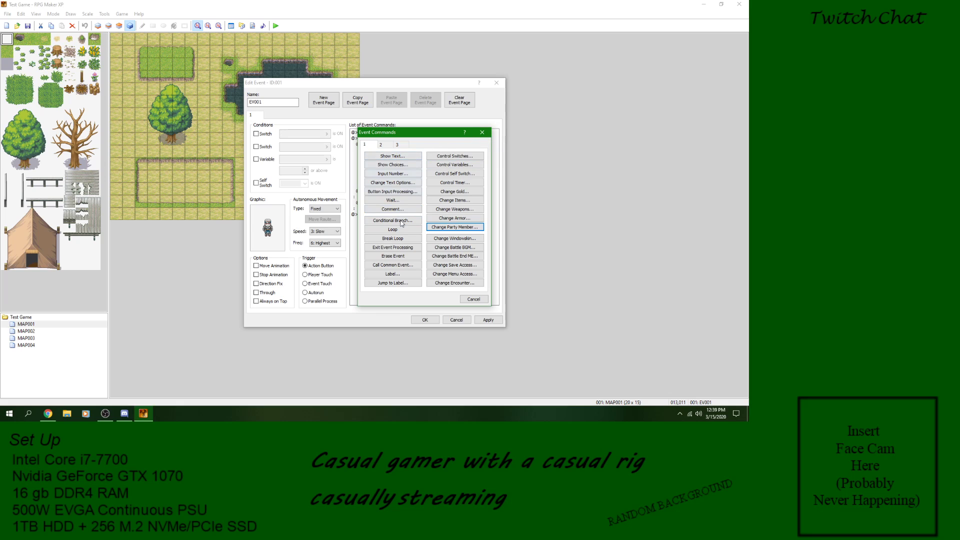
pyautogui.click(393, 221)
pyautogui.click(382, 164)
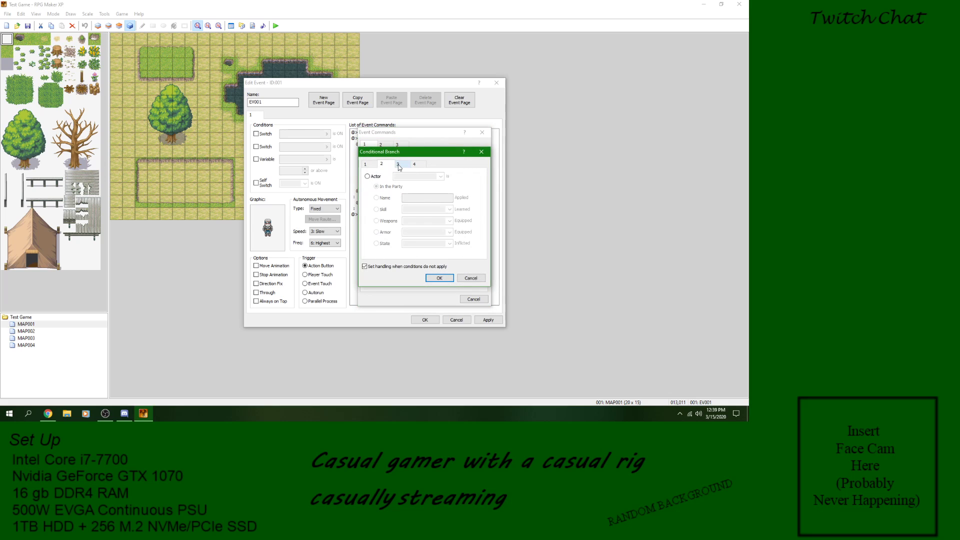
pyautogui.click(440, 177)
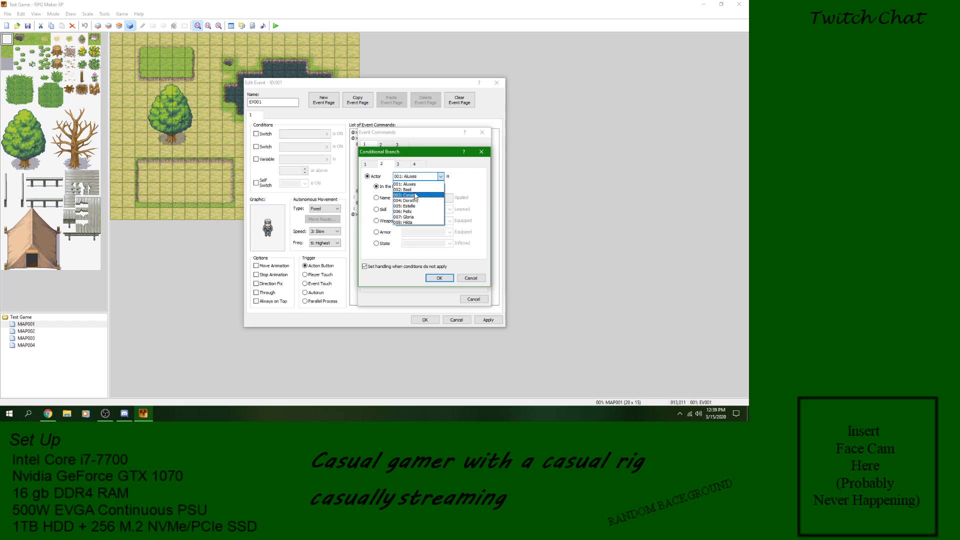
pyautogui.click(415, 193)
pyautogui.click(439, 278)
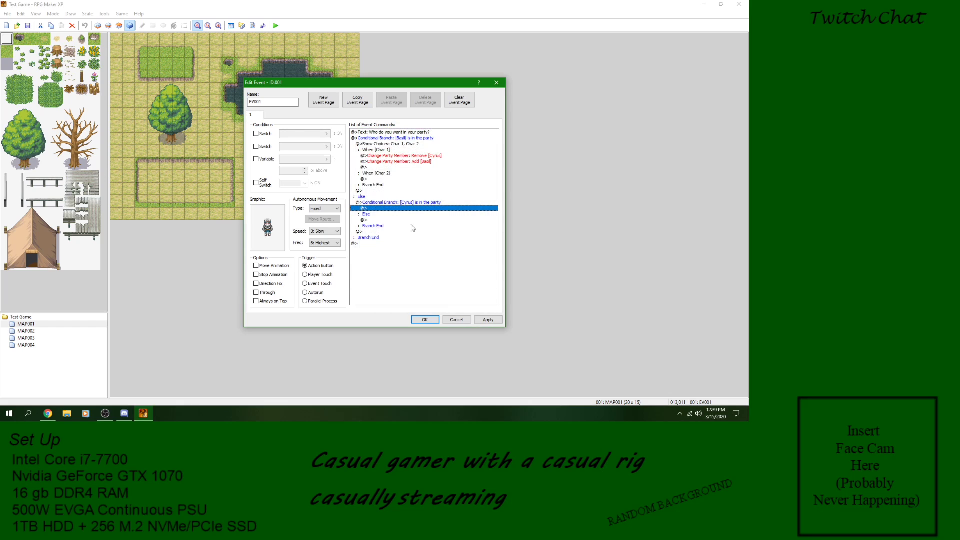
# Step: Insert a Show Choices command inside the Cyrus branch with the choices Char 1 and Char 2
pyautogui.rightClick(373, 209)
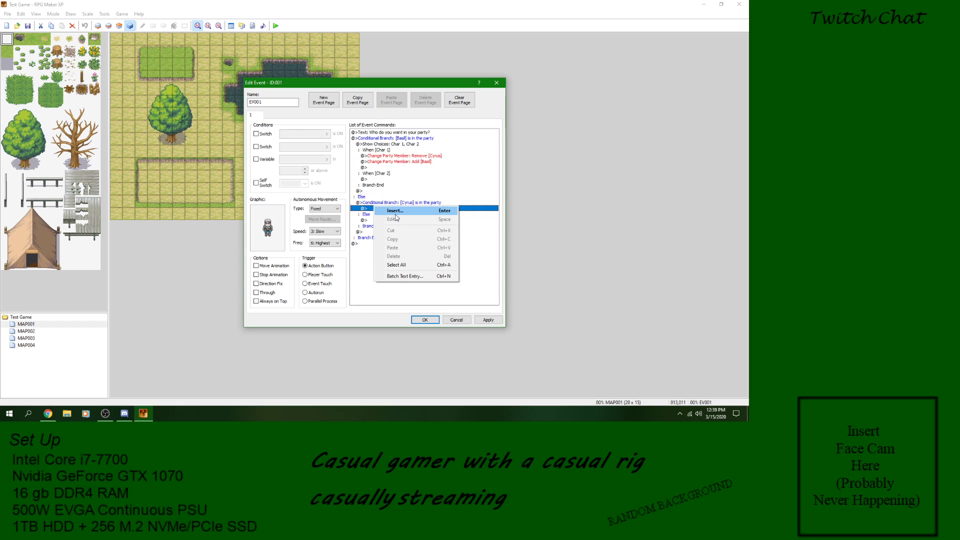
pyautogui.click(395, 211)
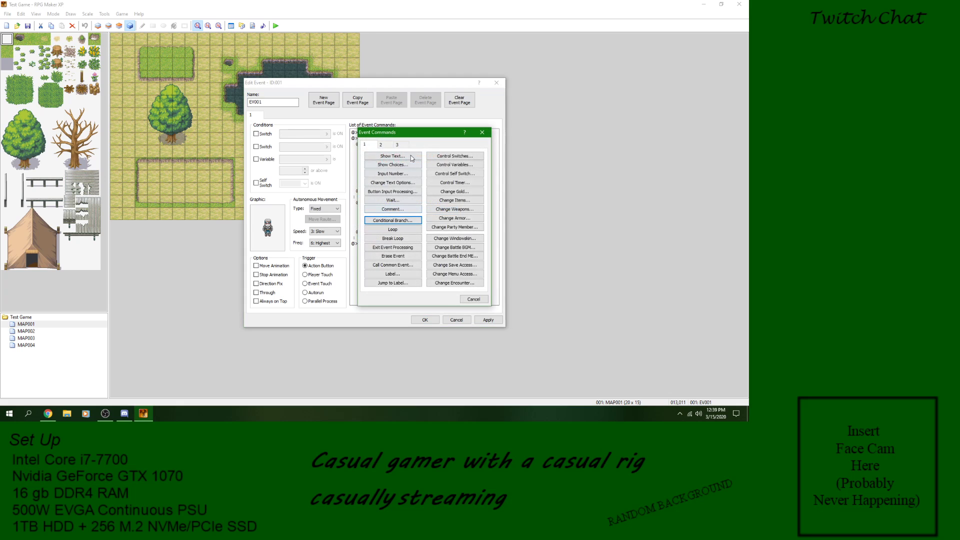
pyautogui.click(396, 165)
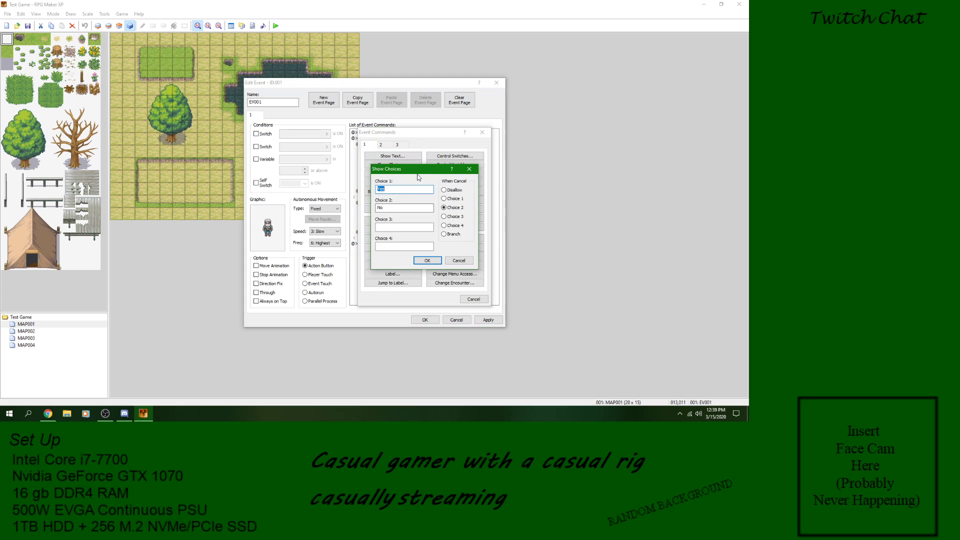
pyautogui.write('Char')
pyautogui.click(427, 260)
# Step: Insert a Change Party Member command under Char 1 in the Cyrus branch that adds Basil with Initialize turned off
pyautogui.rightClick(405, 224)
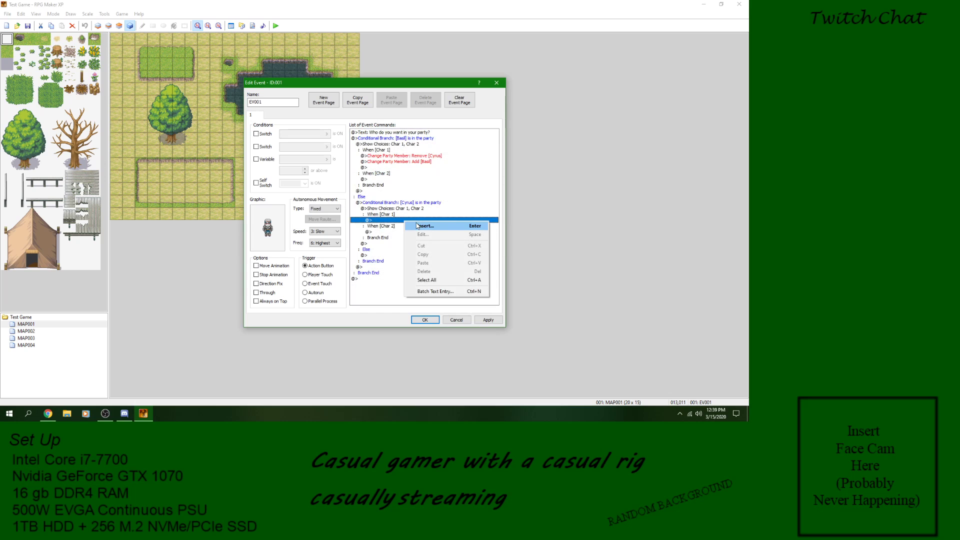
pyautogui.click(418, 230)
pyautogui.click(455, 227)
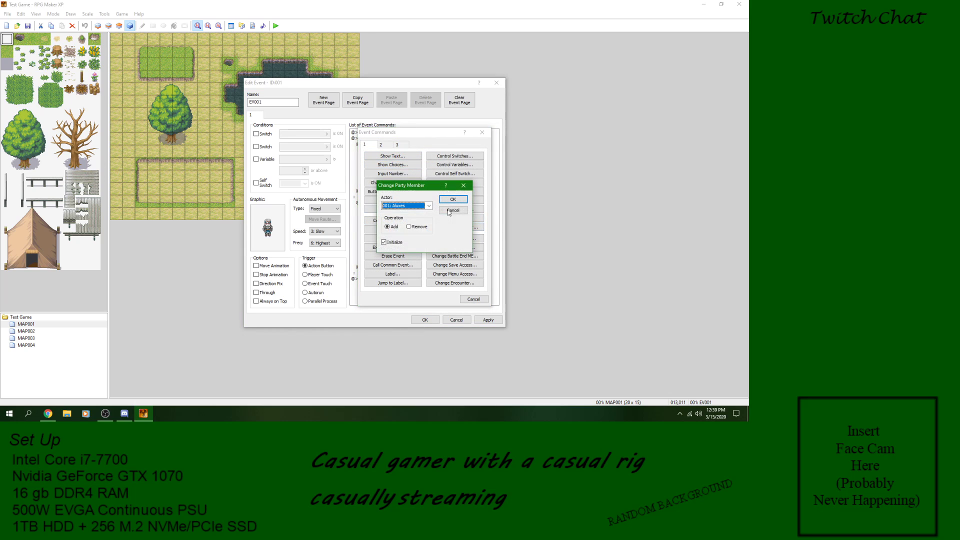
pyautogui.click(429, 206)
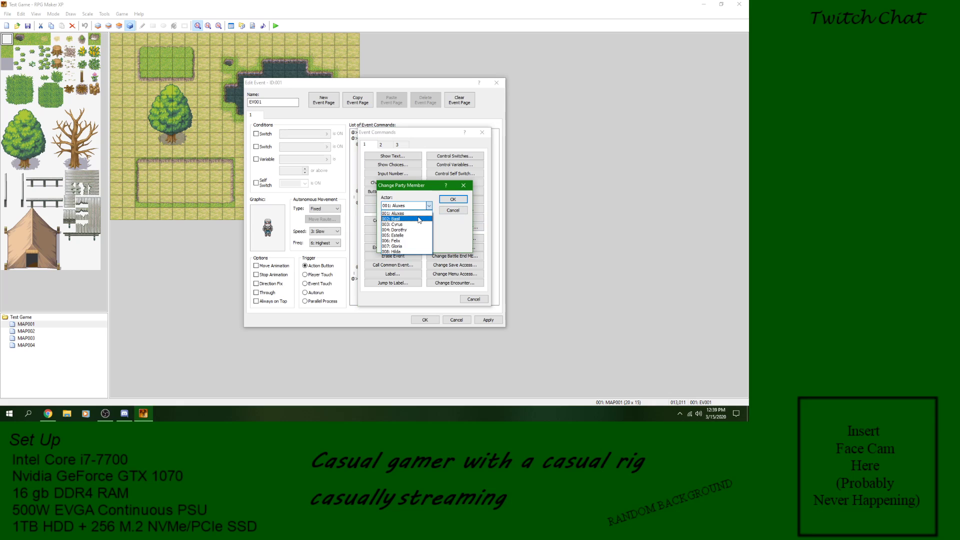
pyautogui.click(419, 219)
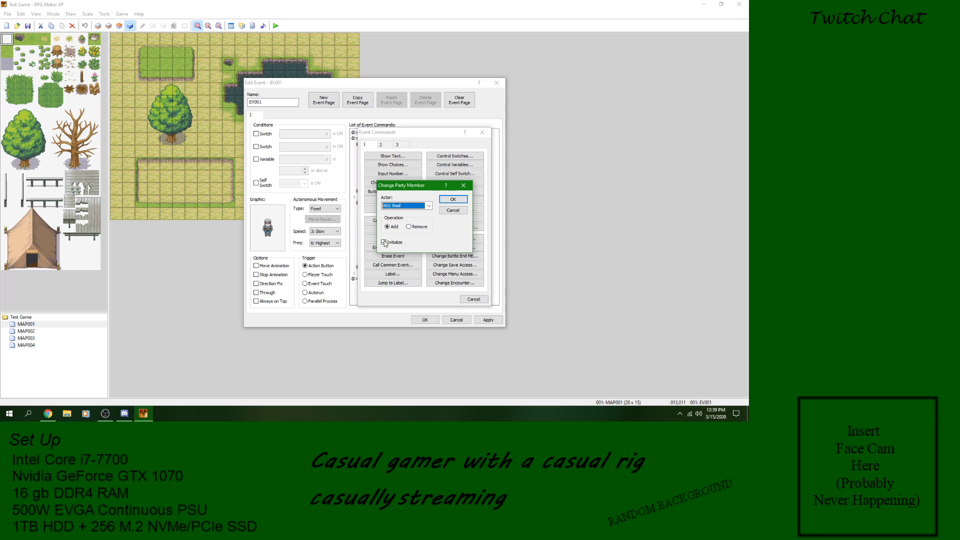
pyautogui.click(453, 199)
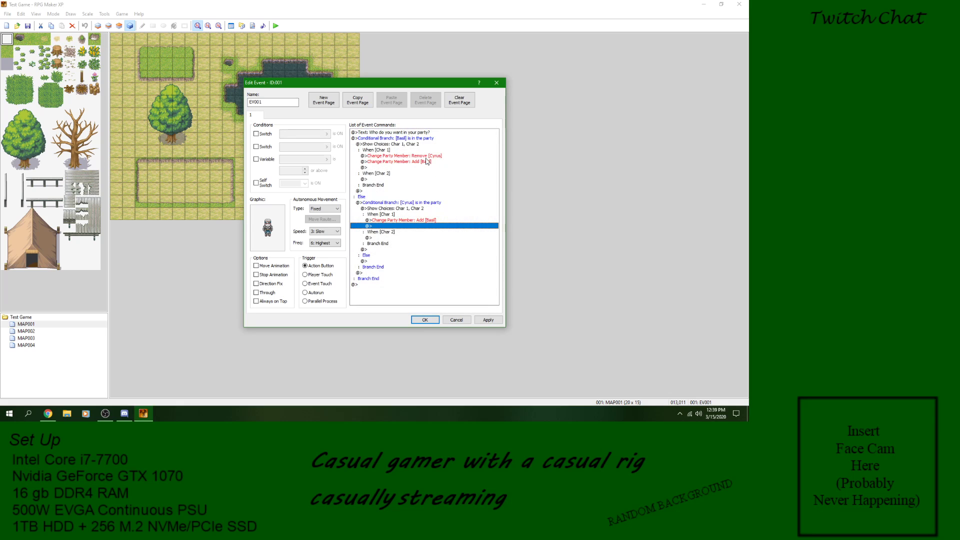
# Step: Change the Basil party member command under Char 1 in the Cyrus branch to the Remove operation
pyautogui.click(408, 221)
pyautogui.rightClick(410, 221)
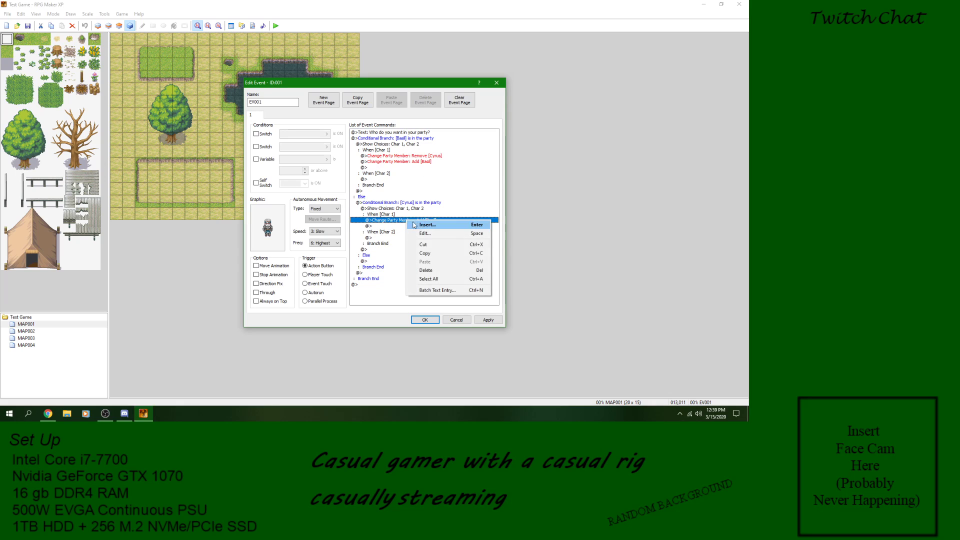
pyautogui.click(425, 233)
pyautogui.click(419, 227)
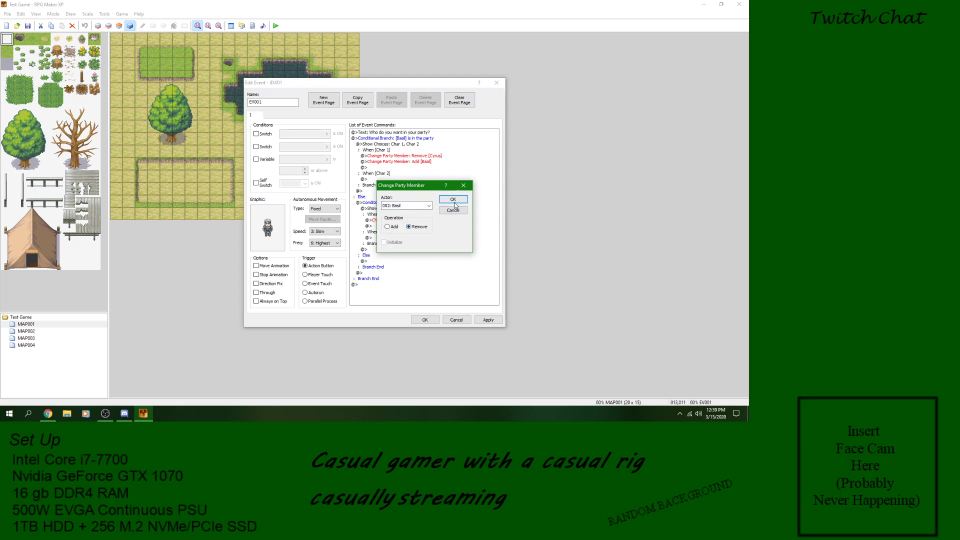
pyautogui.click(453, 199)
# Step: Insert a Change Party Member command below the Basil removal that adds Cyrus with Initialize on
pyautogui.click(400, 227)
pyautogui.rightClick(399, 226)
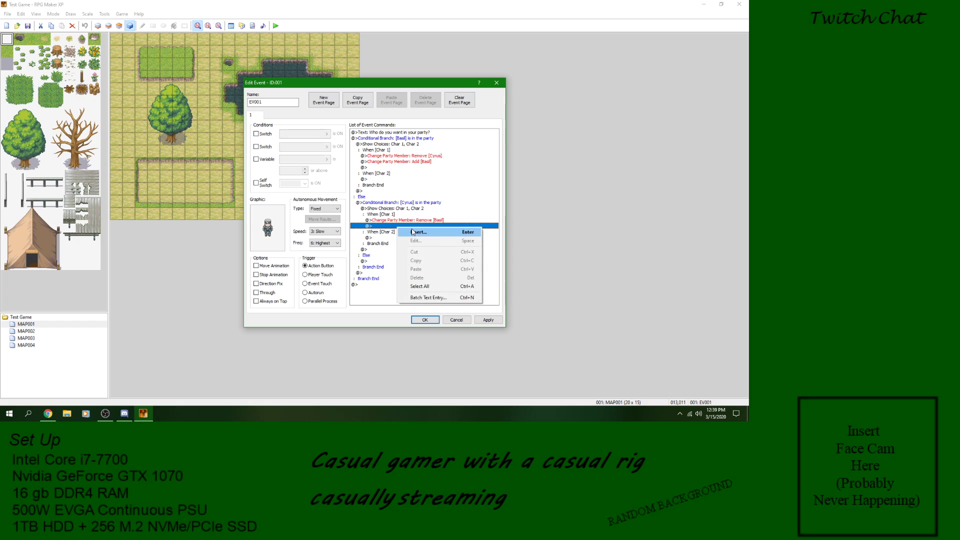
pyautogui.click(418, 233)
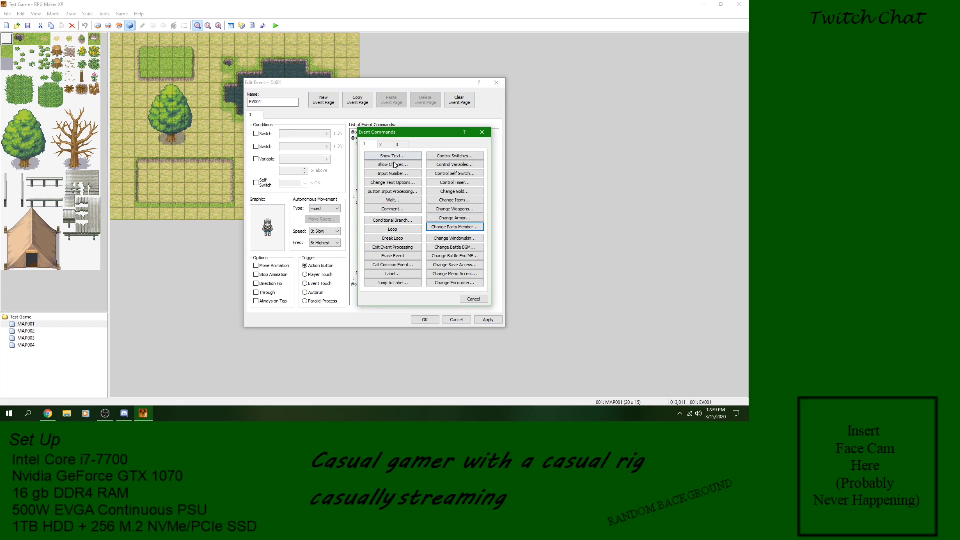
pyautogui.click(440, 228)
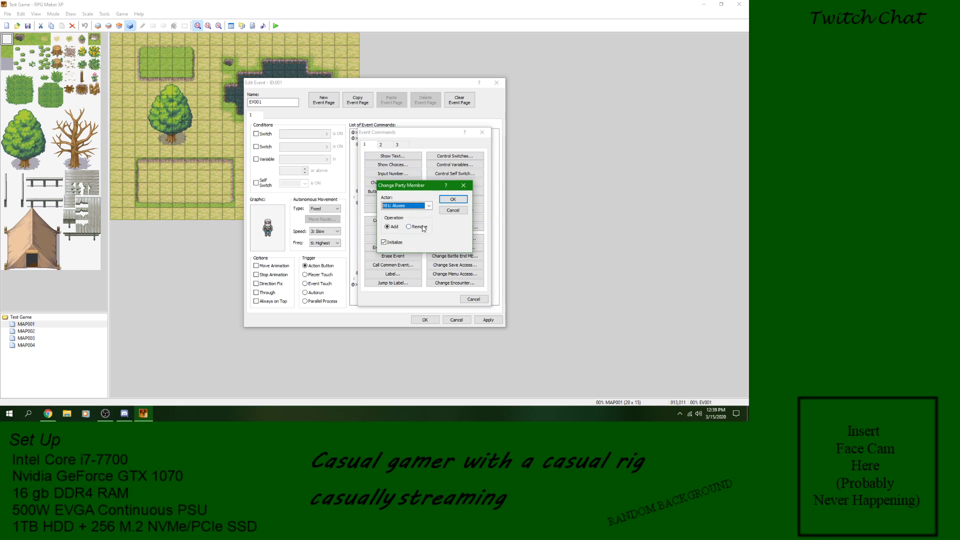
pyautogui.click(429, 205)
pyautogui.click(402, 224)
pyautogui.click(453, 199)
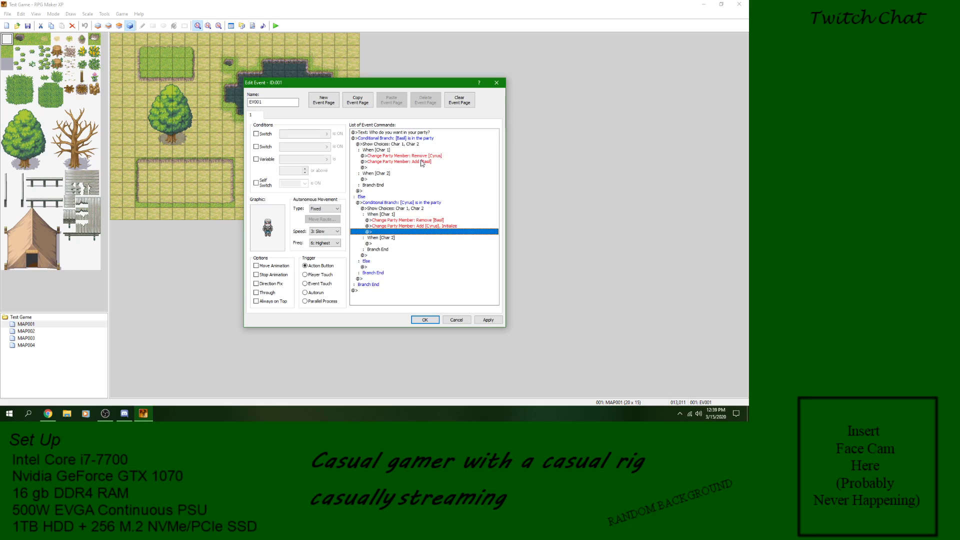
pyautogui.click(391, 215)
pyautogui.click(398, 221)
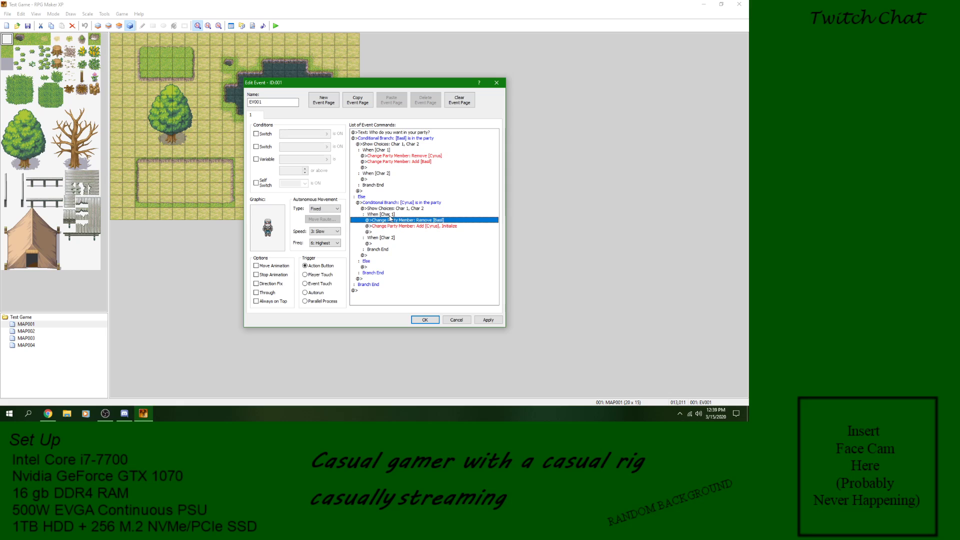
pyautogui.click(398, 227)
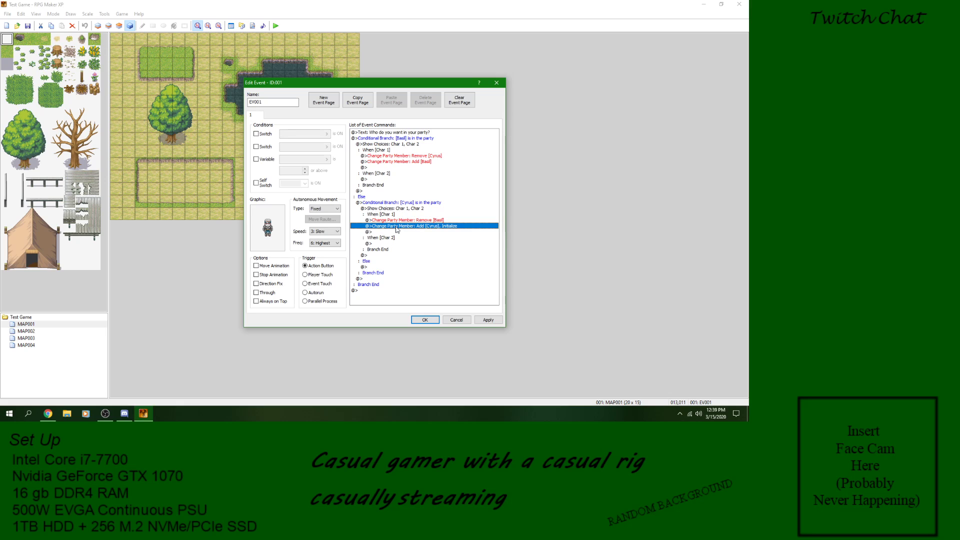
pyautogui.click(397, 209)
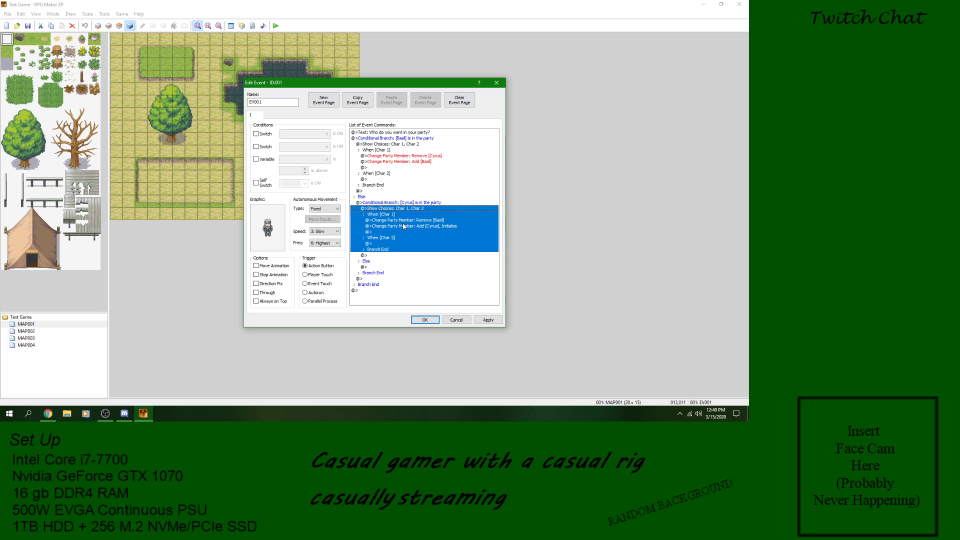
pyautogui.click(399, 232)
pyautogui.click(396, 237)
pyautogui.click(397, 214)
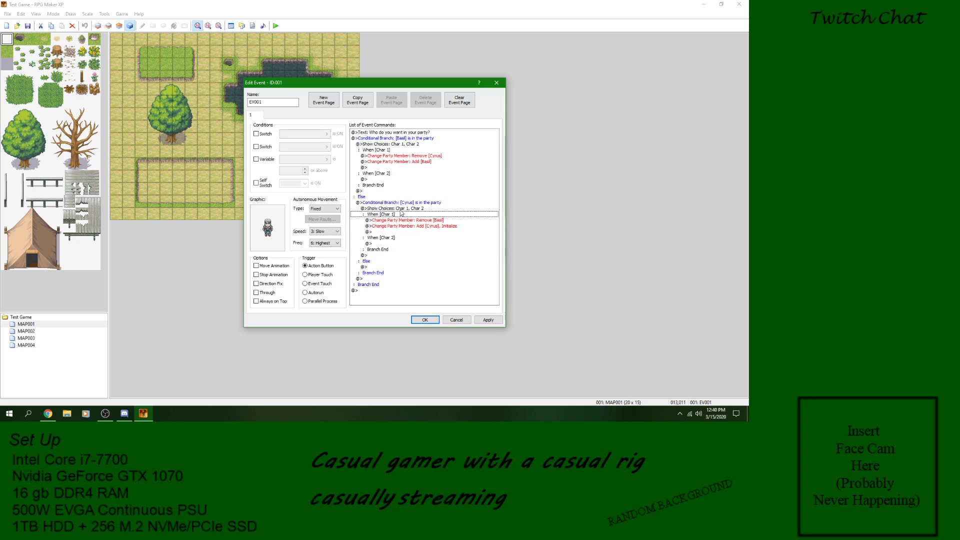
# Step: Rename the first choice in the Cyrus branch's Show Choices command to Cyrus
pyautogui.click(401, 209)
pyautogui.rightClick(403, 209)
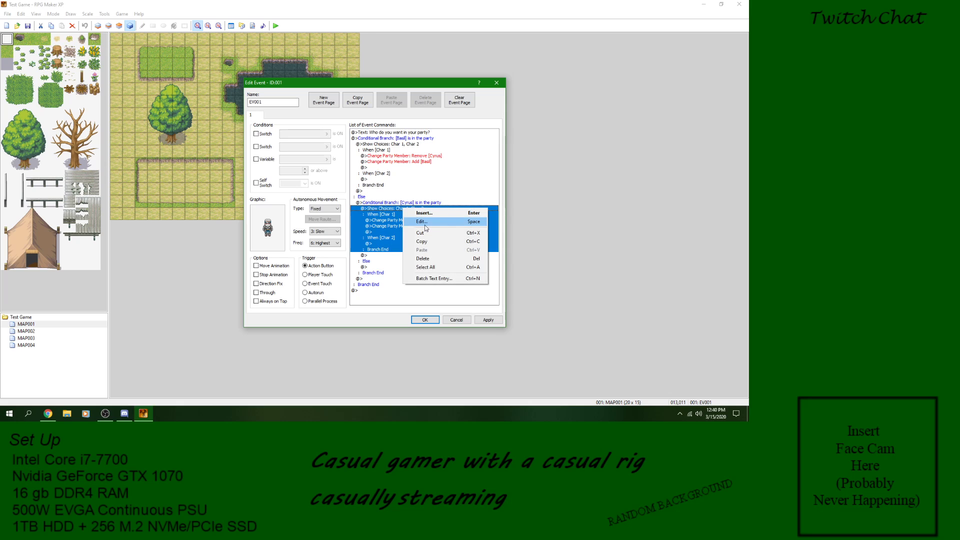
pyautogui.click(426, 224)
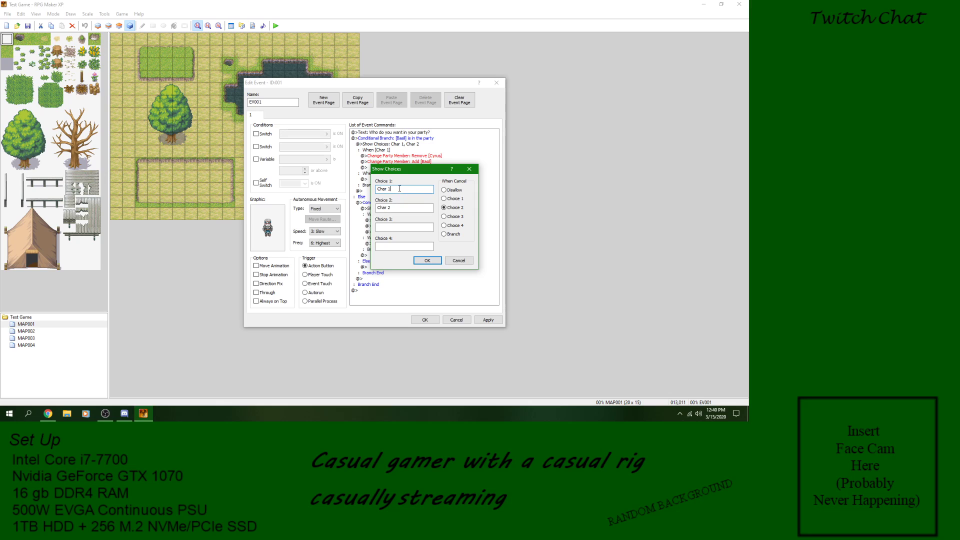
pyautogui.write('Cyrus')
pyautogui.press('Return')
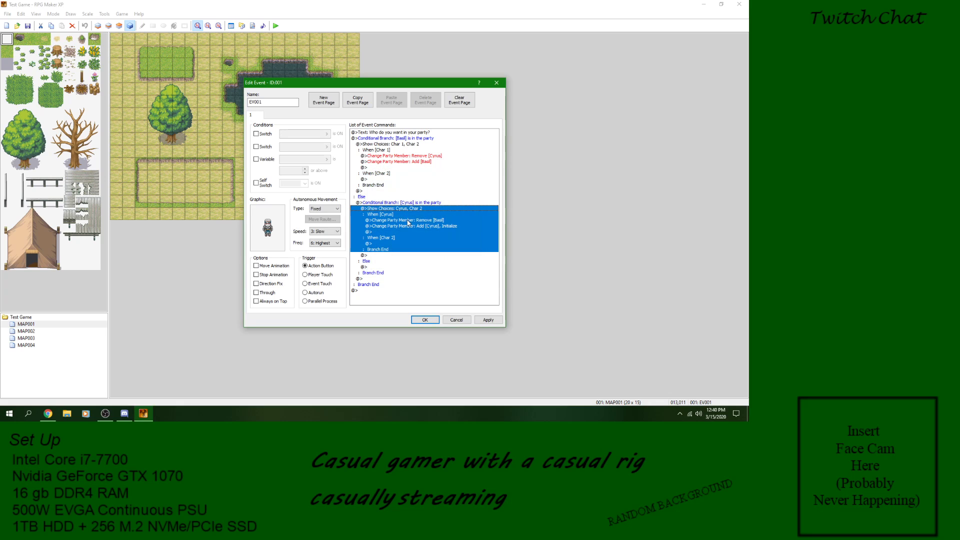
# Step: Rename the second choice in the Cyrus branch's Show Choices command to Basil
pyautogui.rightClick(401, 208)
pyautogui.click(417, 224)
pyautogui.press('Tab')
pyautogui.write('Bas')
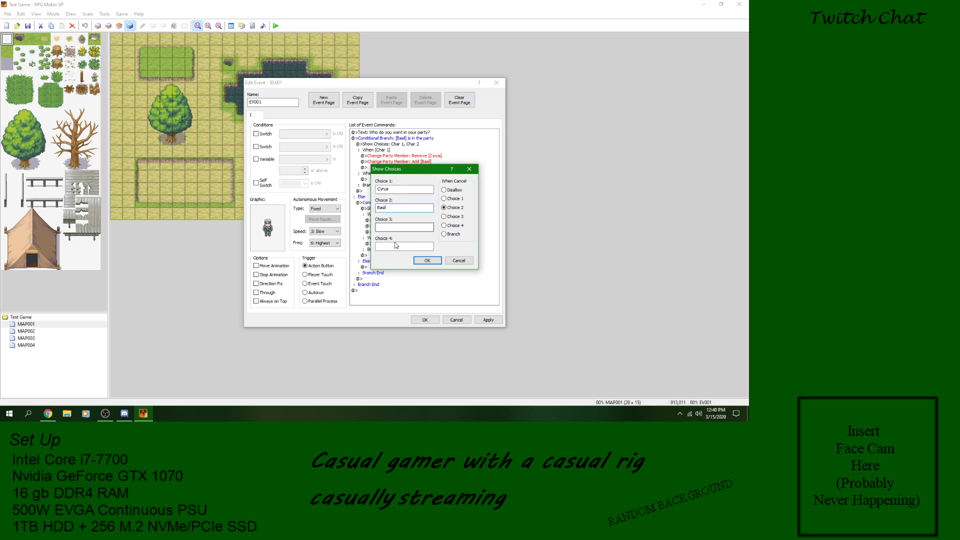
pyautogui.click(427, 260)
# Step: Rename the choices in the Basil branch's Show Choices command to Basil and Cyrus
pyautogui.click(391, 138)
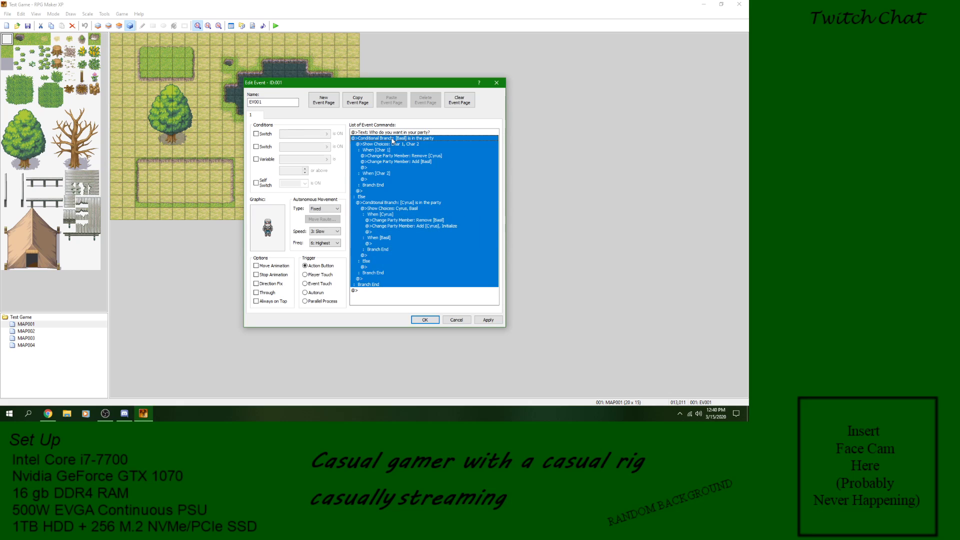
pyautogui.click(392, 144)
pyautogui.rightClick(391, 144)
pyautogui.click(407, 159)
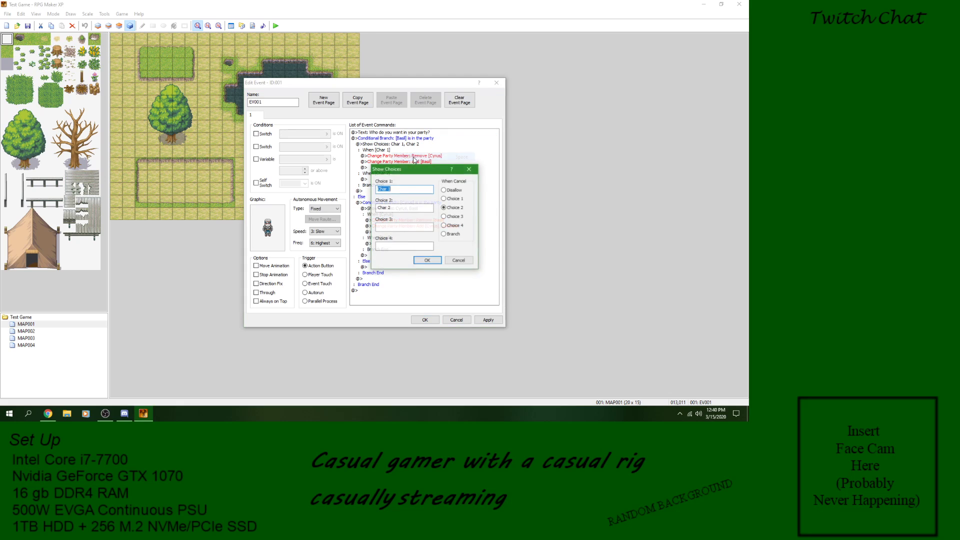
pyautogui.doubleClick(387, 189)
pyautogui.moveTo(386, 189); pyautogui.dragTo(377, 190)
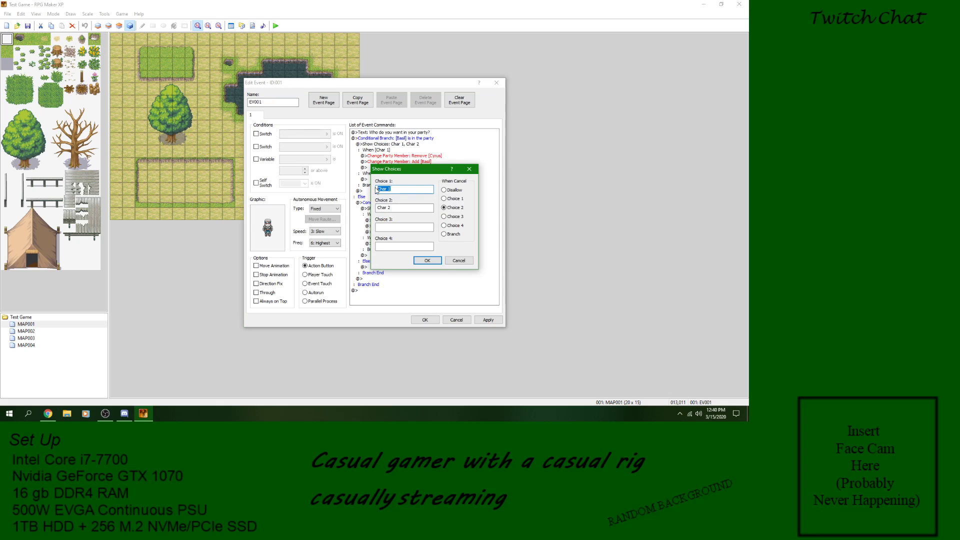
pyautogui.write('Basil')
pyautogui.press('Tab')
pyautogui.write('C')
pyautogui.click(427, 260)
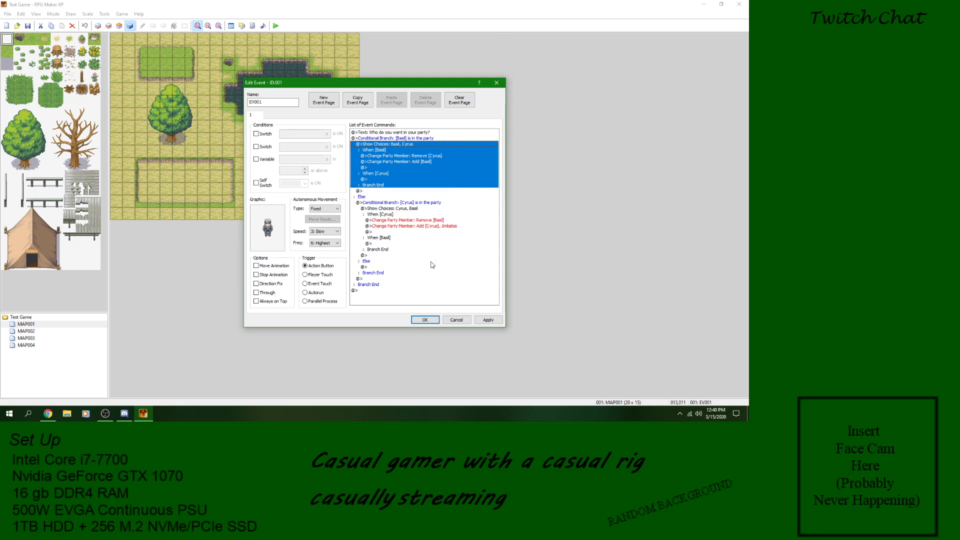
pyautogui.click(373, 267)
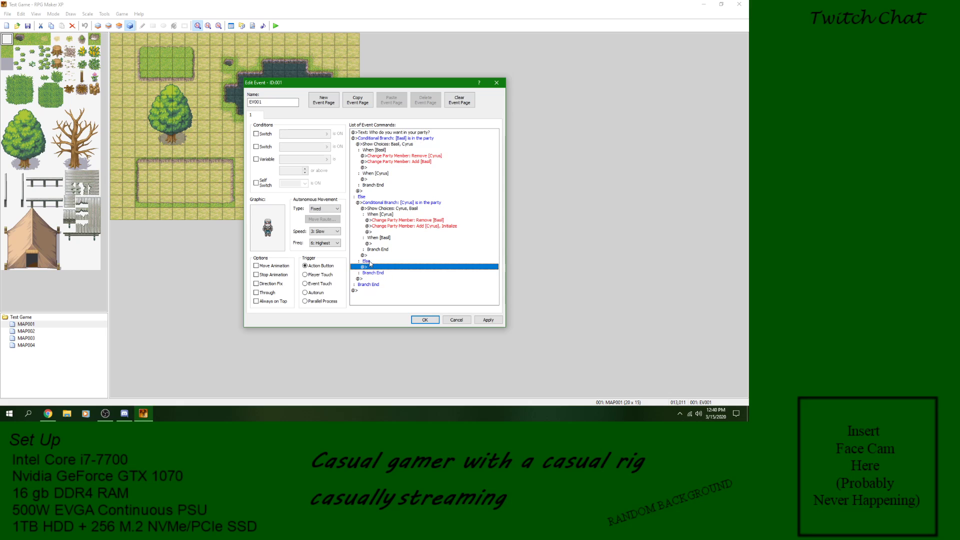
pyautogui.rightClick(381, 269)
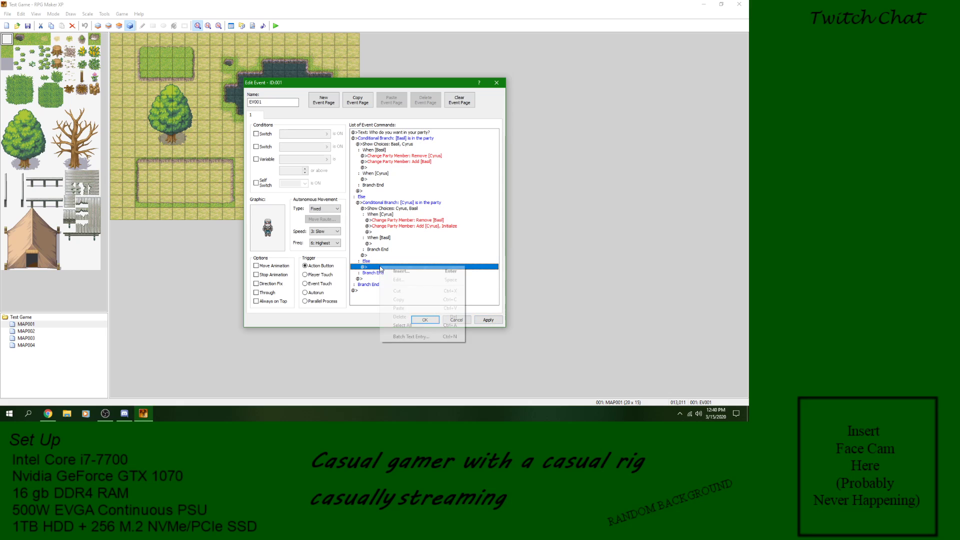
pyautogui.click(394, 271)
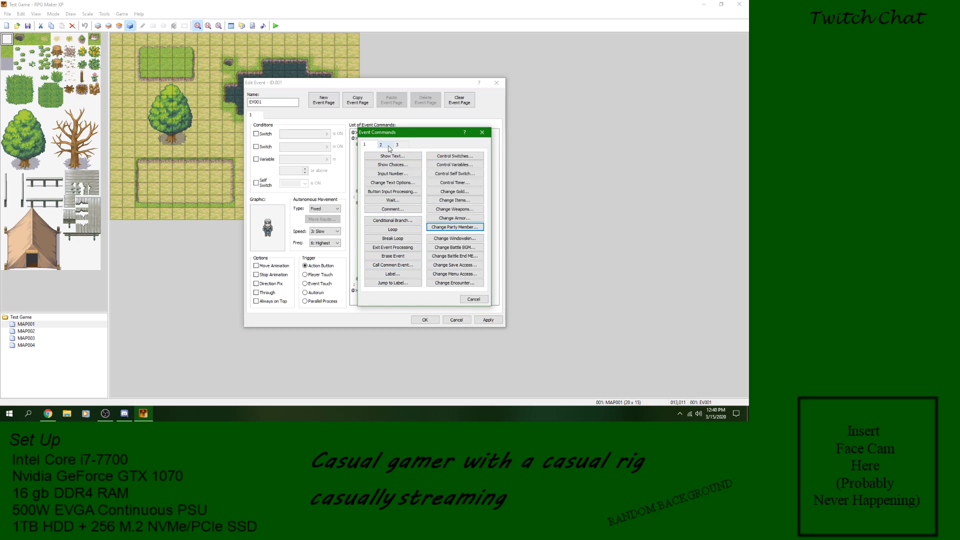
pyautogui.click(441, 228)
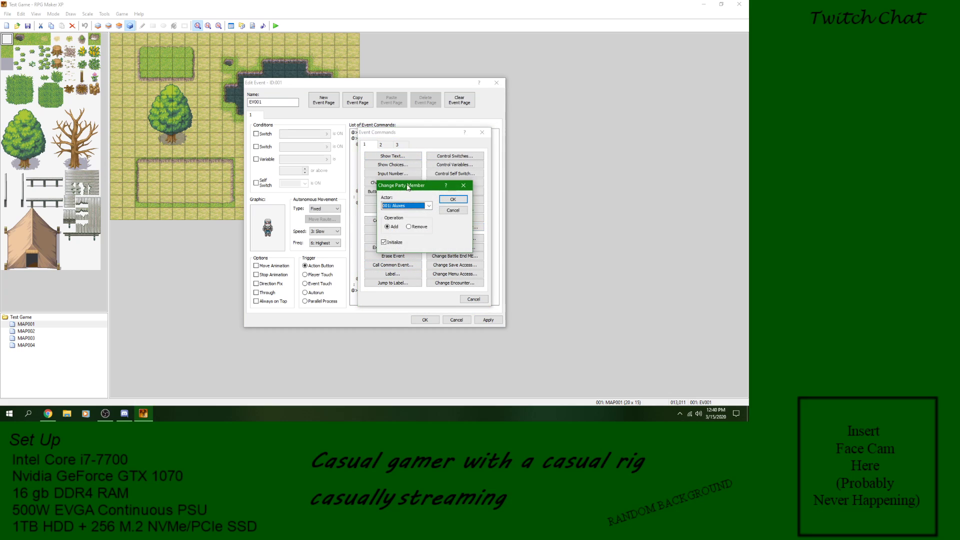
pyautogui.click(429, 206)
pyautogui.click(443, 210)
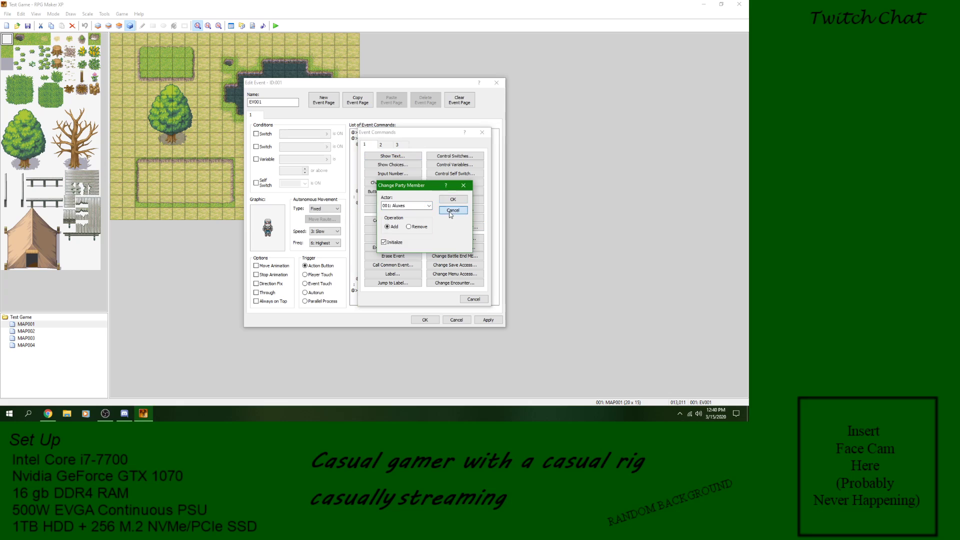
pyautogui.click(405, 221)
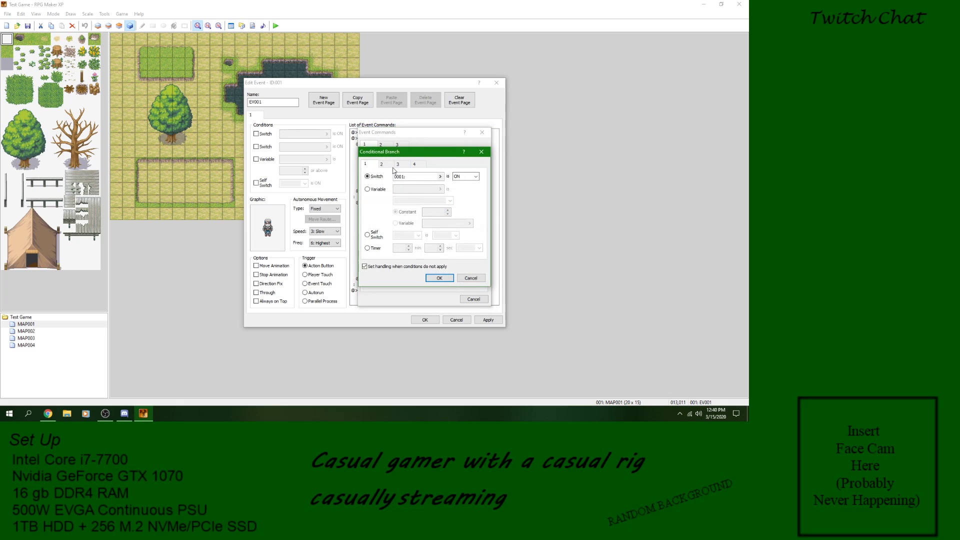
pyautogui.click(381, 164)
pyautogui.click(370, 176)
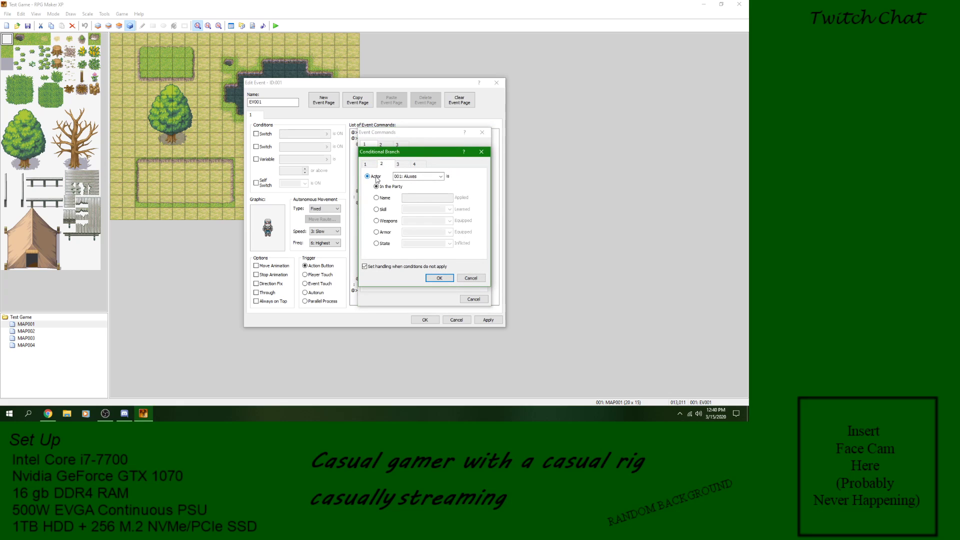
pyautogui.click(471, 278)
pyautogui.click(473, 299)
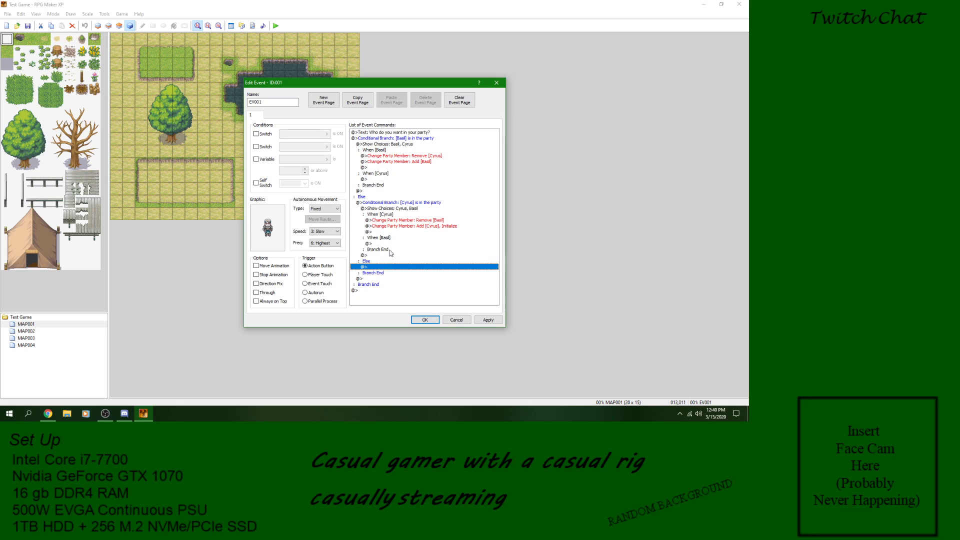
# Step: Examine how the Basil and Cyrus conditional branches, their choices and their Else sections are nested in the event's command list
pyautogui.click(384, 139)
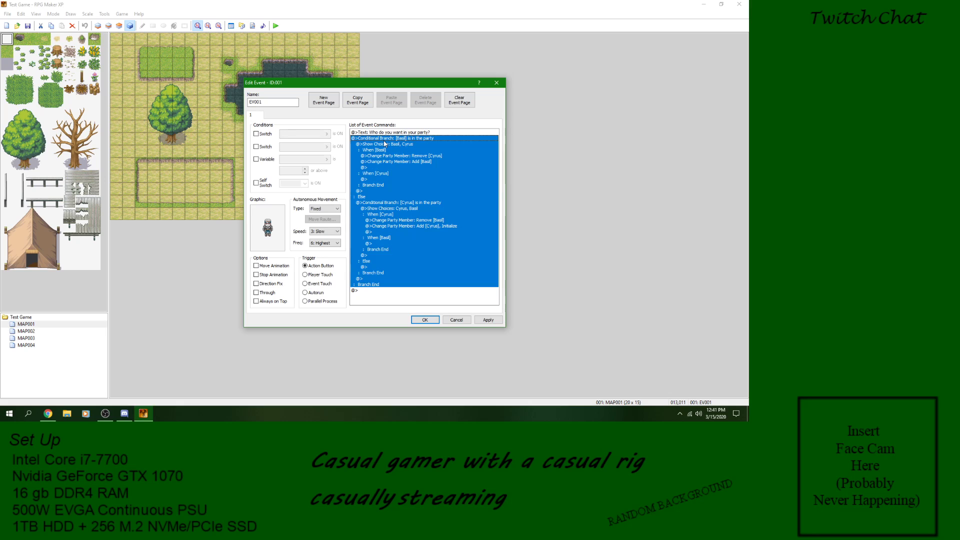
pyautogui.click(371, 185)
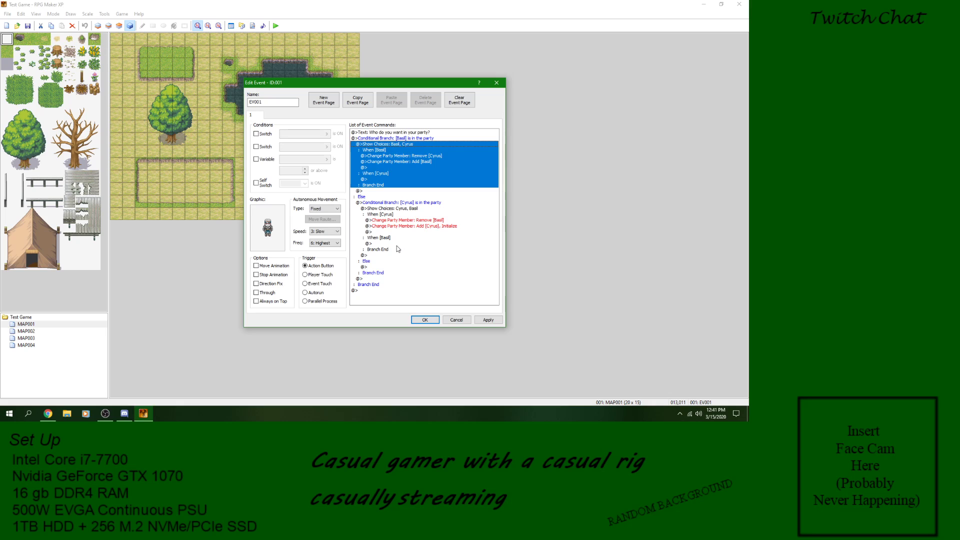
pyautogui.click(370, 278)
pyautogui.click(378, 262)
pyautogui.click(373, 275)
pyautogui.click(375, 267)
pyautogui.click(369, 274)
pyautogui.click(367, 278)
pyautogui.click(375, 268)
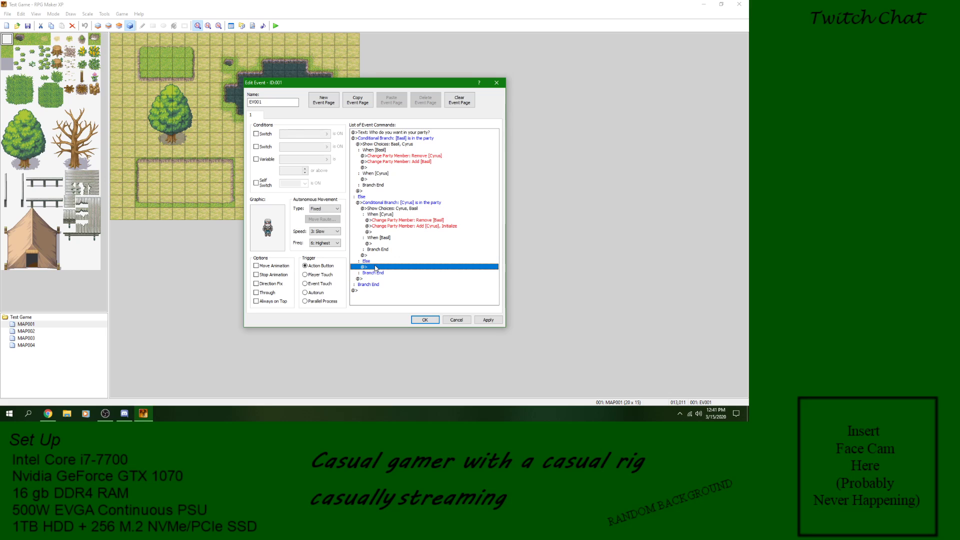
pyautogui.click(370, 139)
pyautogui.click(377, 198)
pyautogui.click(378, 203)
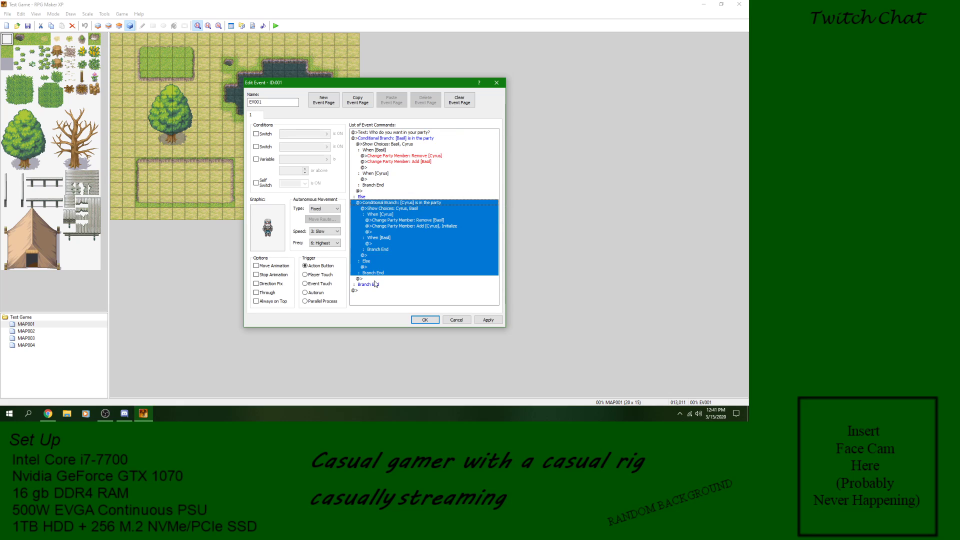
pyautogui.click(374, 281)
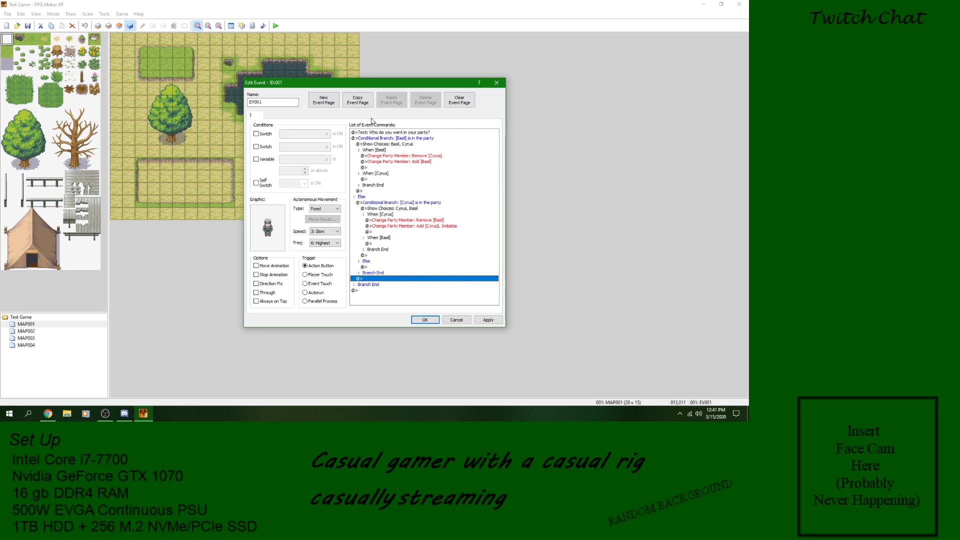
pyautogui.click(388, 139)
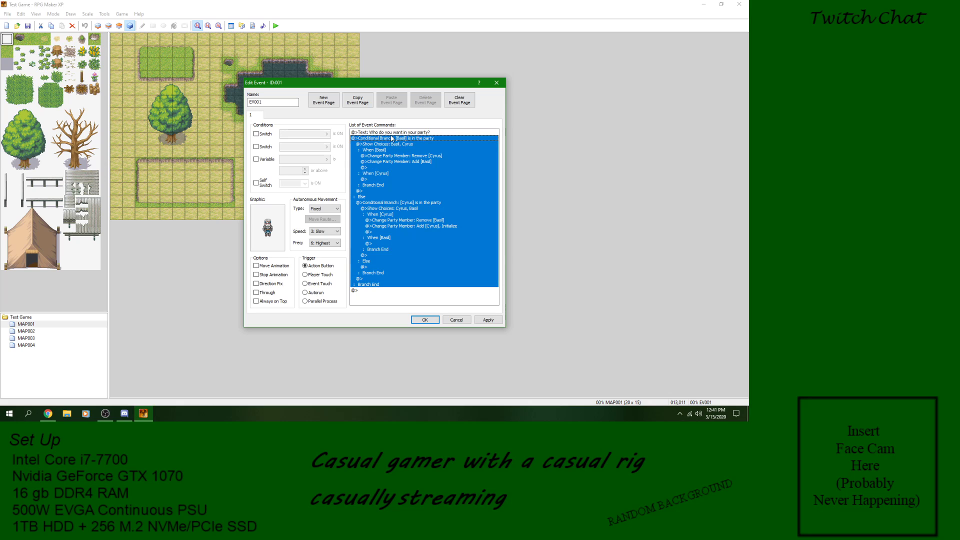
pyautogui.click(392, 133)
pyautogui.click(390, 139)
pyautogui.click(393, 133)
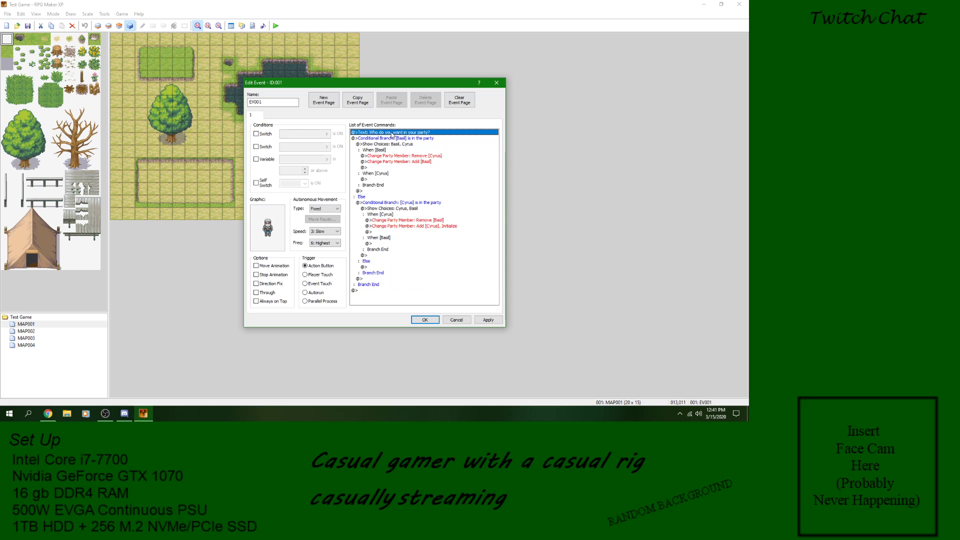
# Step: Apply the changes to event EV001 and close its editor
pyautogui.click(489, 321)
pyautogui.click(418, 320)
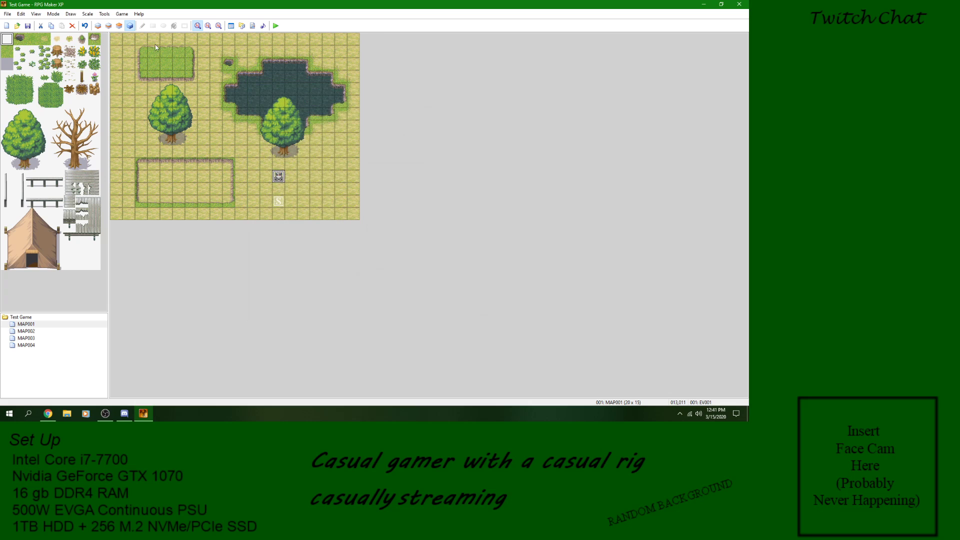
# Step: Remove Gloria and Hilda from the initial party in the database's system settings and confirm the change
pyautogui.click(104, 14)
pyautogui.click(117, 23)
pyautogui.click(486, 92)
pyautogui.rightClick(270, 137)
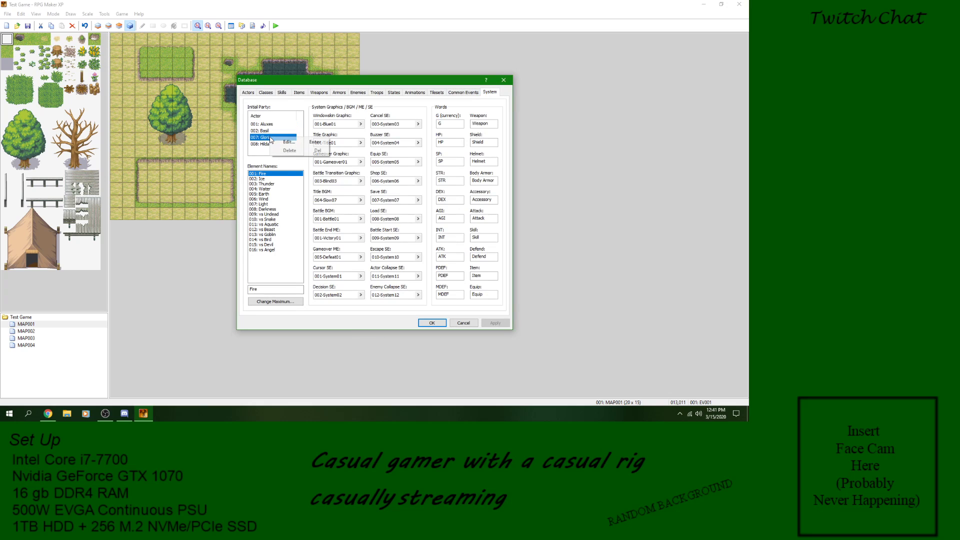
pyautogui.click(288, 151)
pyautogui.rightClick(264, 139)
pyautogui.click(276, 154)
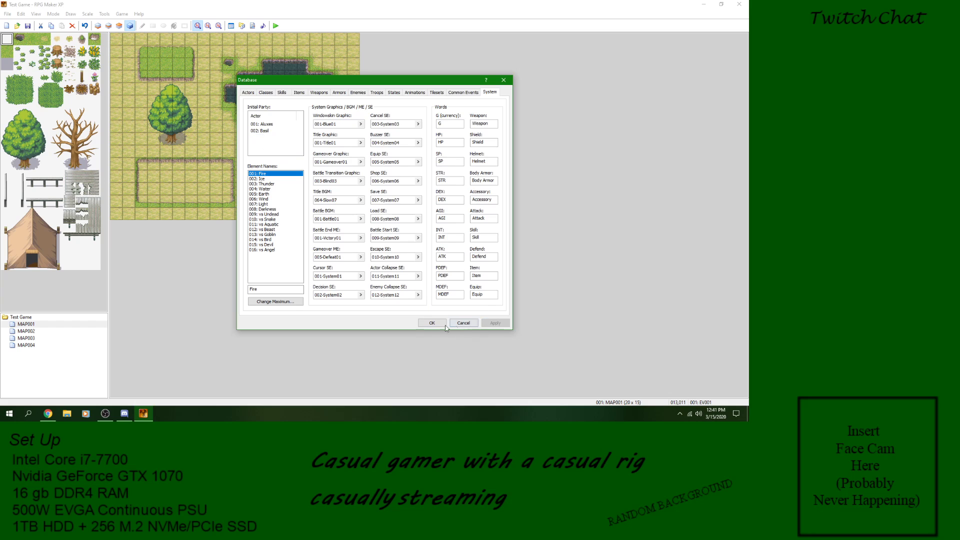
pyautogui.click(424, 321)
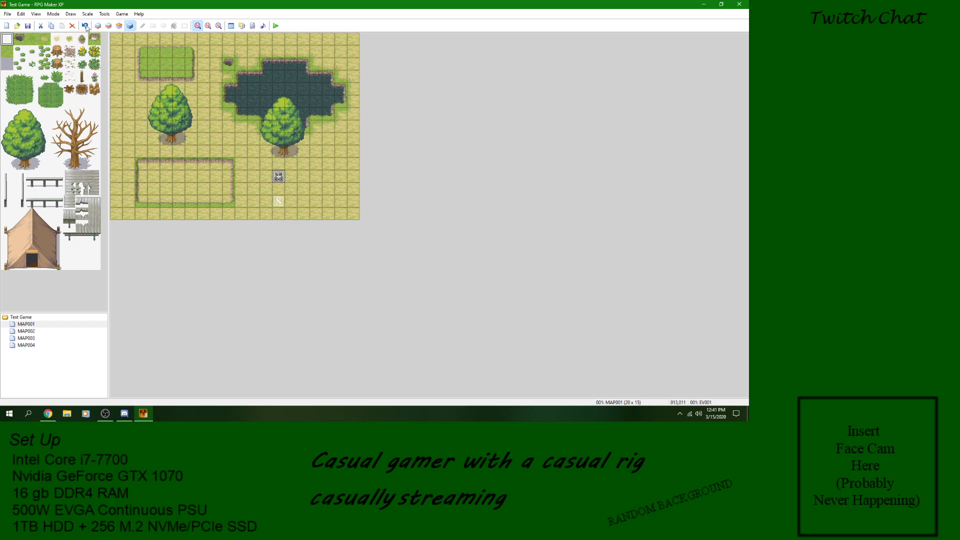
# Step: Save the project changes, playtest the game from a new game, and talk to the party swap event
pyautogui.click(276, 26)
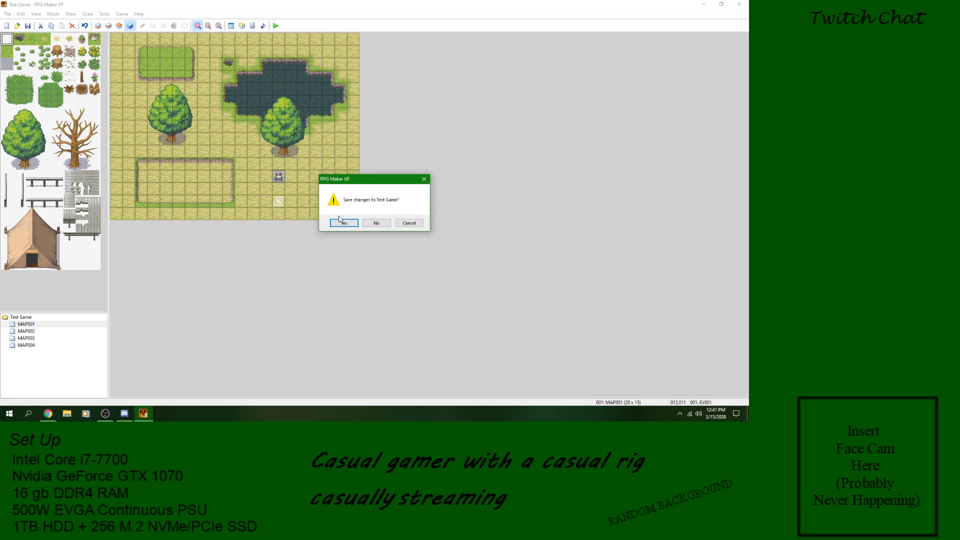
pyautogui.click(344, 223)
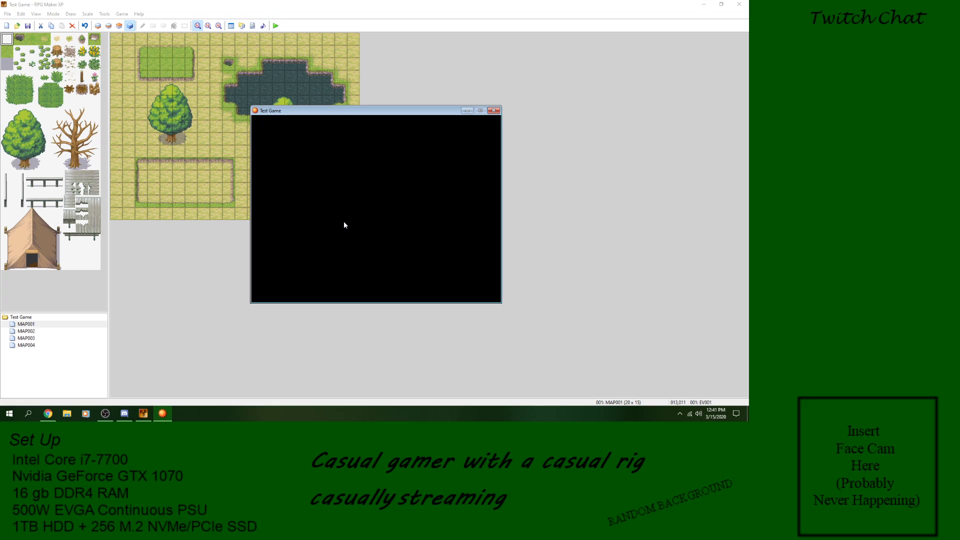
pyautogui.press('Return')
pyautogui.press('Return')
# Step: Choose Basil in the swap event's choices and check the party members in the game menu
pyautogui.press('Return')
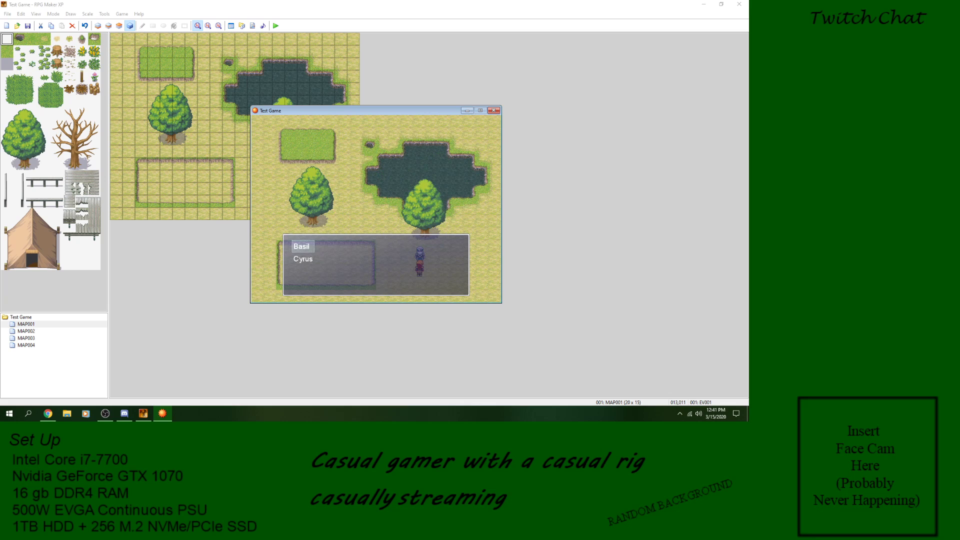
pyautogui.press('Down')
pyautogui.press('Up')
pyautogui.press('Return')
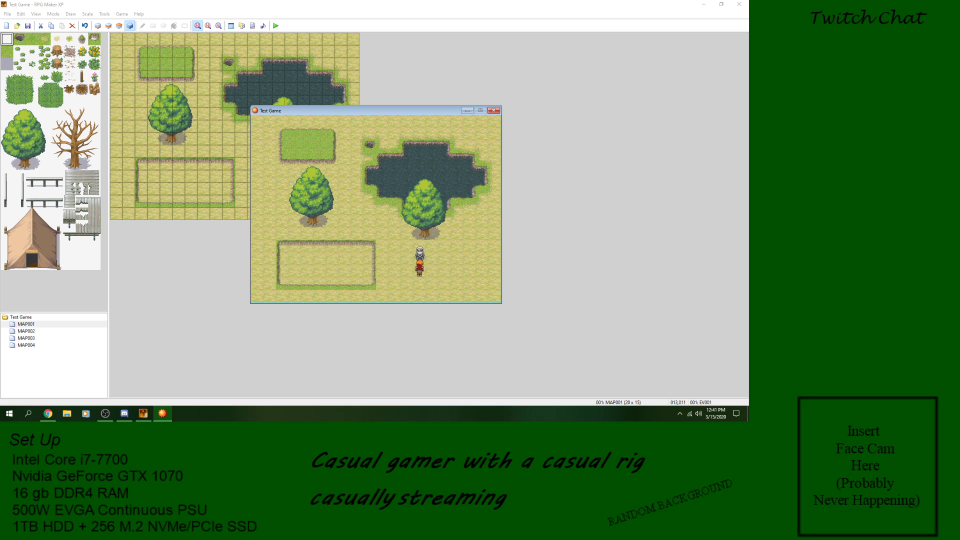
pyautogui.press('Escape')
pyautogui.press('Escape')
pyautogui.press('Return')
pyautogui.press('Return')
pyautogui.press('Escape')
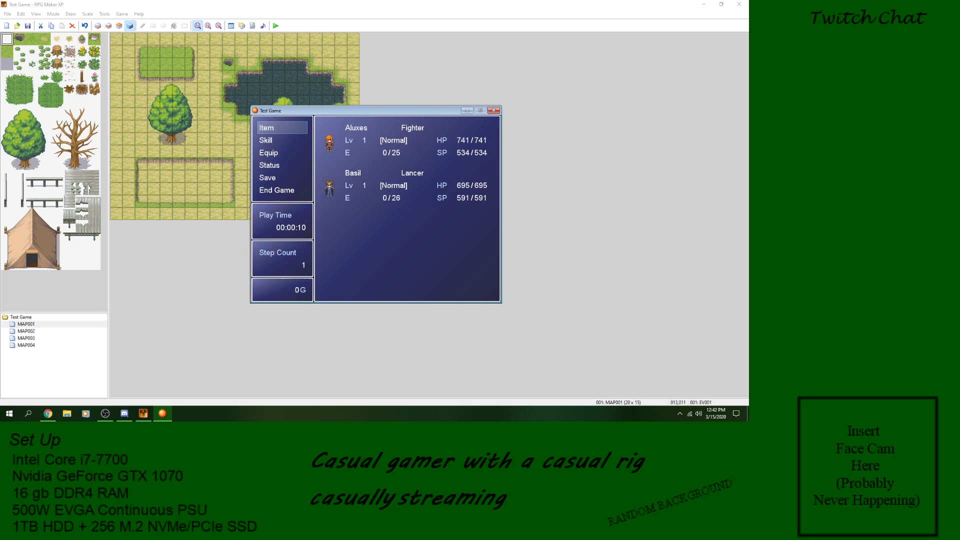
# Step: Talk to the swap event again, choose Cyrus, check the result, and close the playtest
pyautogui.press('Escape')
pyautogui.press('Return')
pyautogui.press('Return')
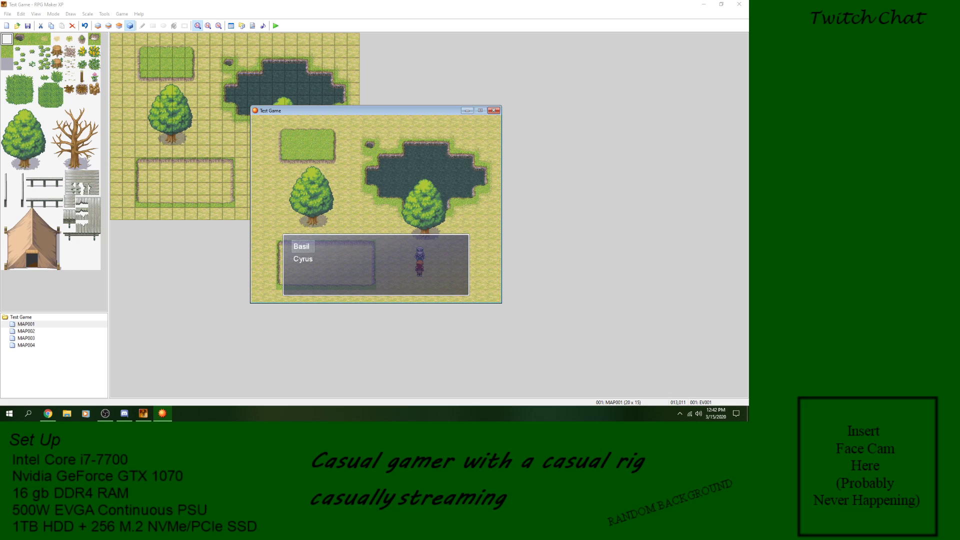
pyautogui.press('Down')
pyautogui.press('Return')
pyautogui.press('Escape')
pyautogui.press('Escape')
pyautogui.press('Return')
pyautogui.press('Return')
pyautogui.click(497, 111)
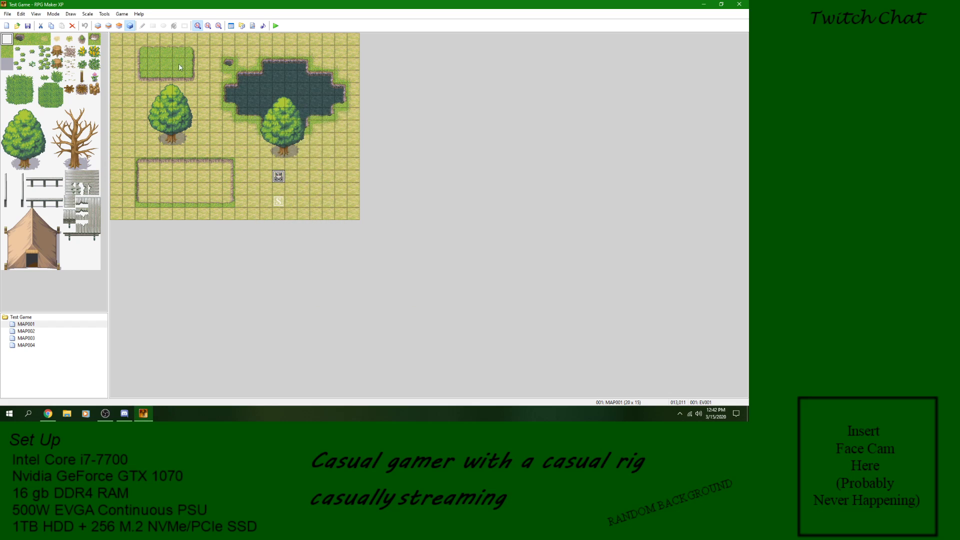
# Step: In EV001's Basil branch, insert a Change Party Member command under When [Cyrus] that adds Cyrus with Initialize off
pyautogui.doubleClick(279, 178)
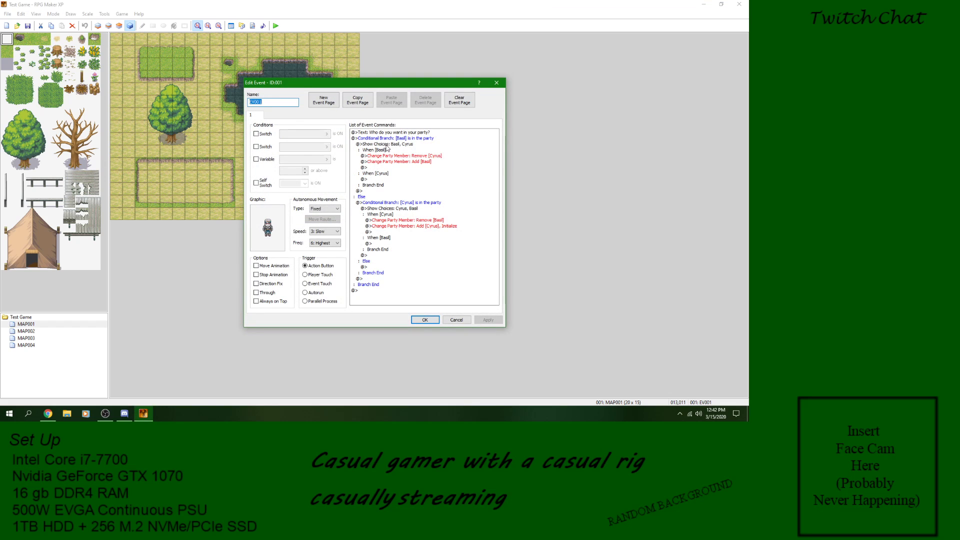
pyautogui.click(383, 175)
pyautogui.click(381, 179)
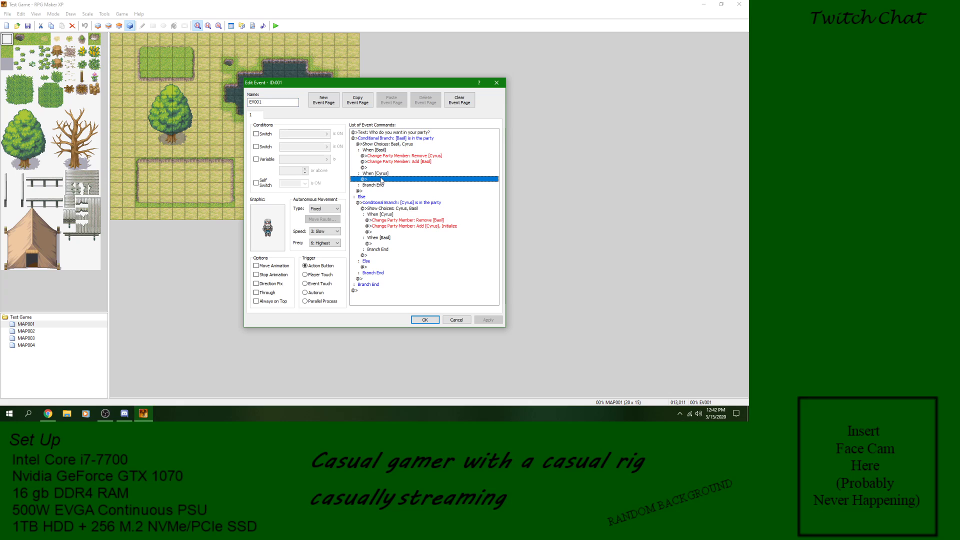
pyautogui.rightClick(382, 179)
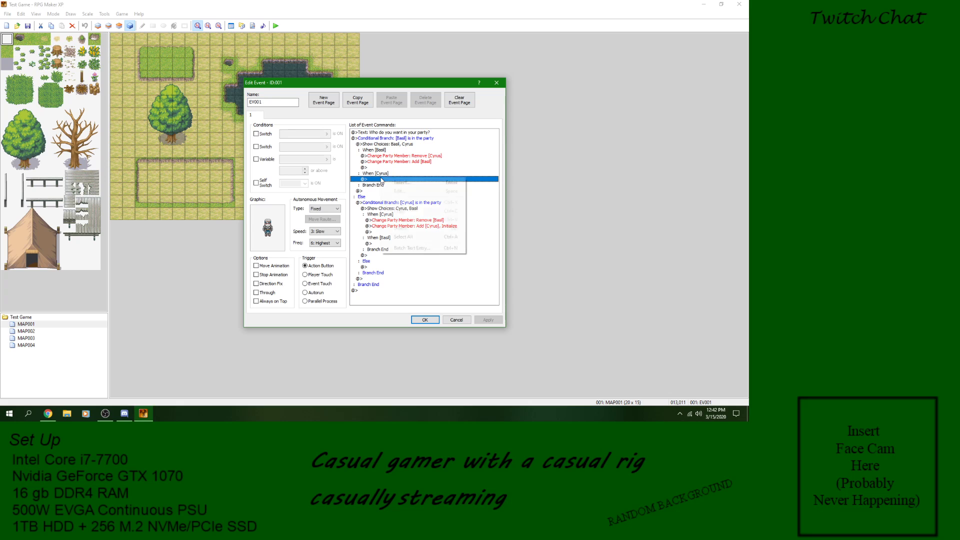
pyautogui.click(388, 183)
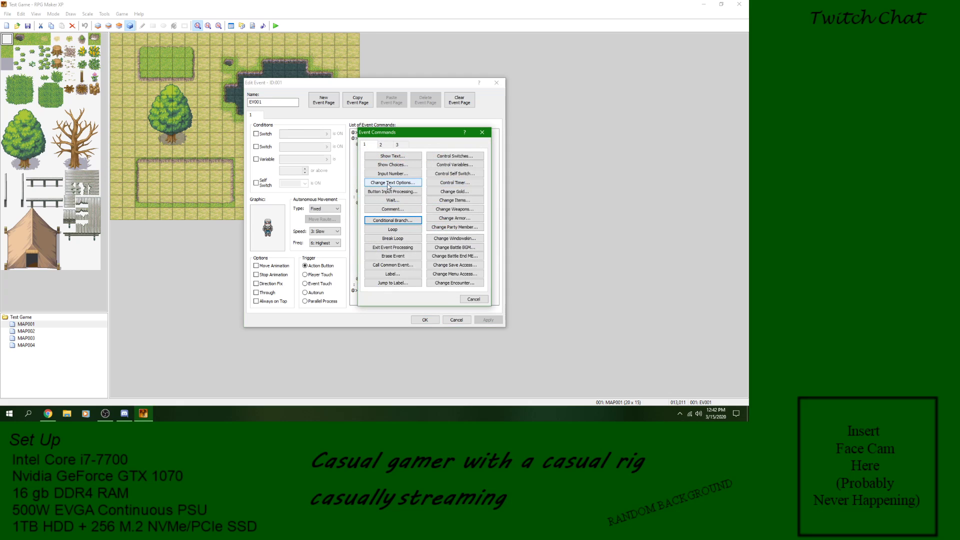
pyautogui.click(455, 227)
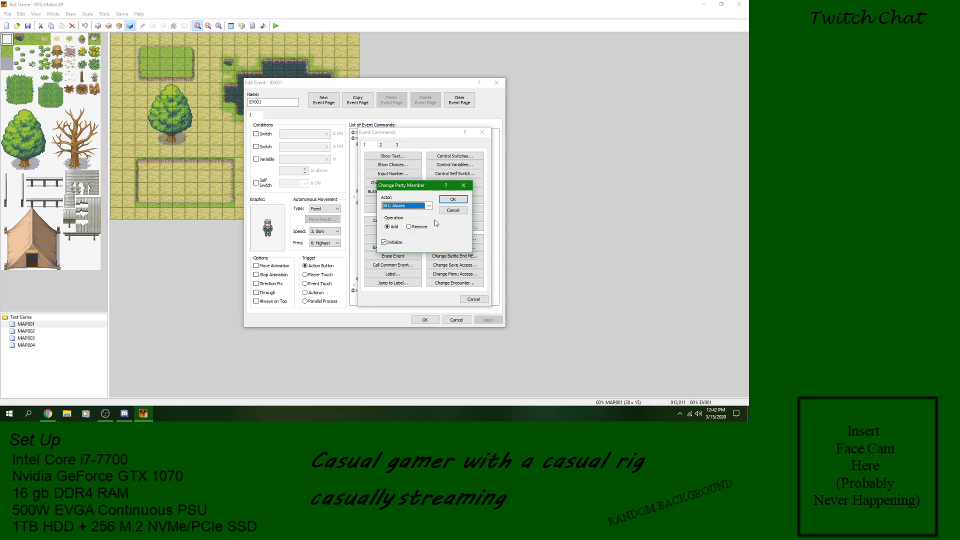
pyautogui.click(429, 205)
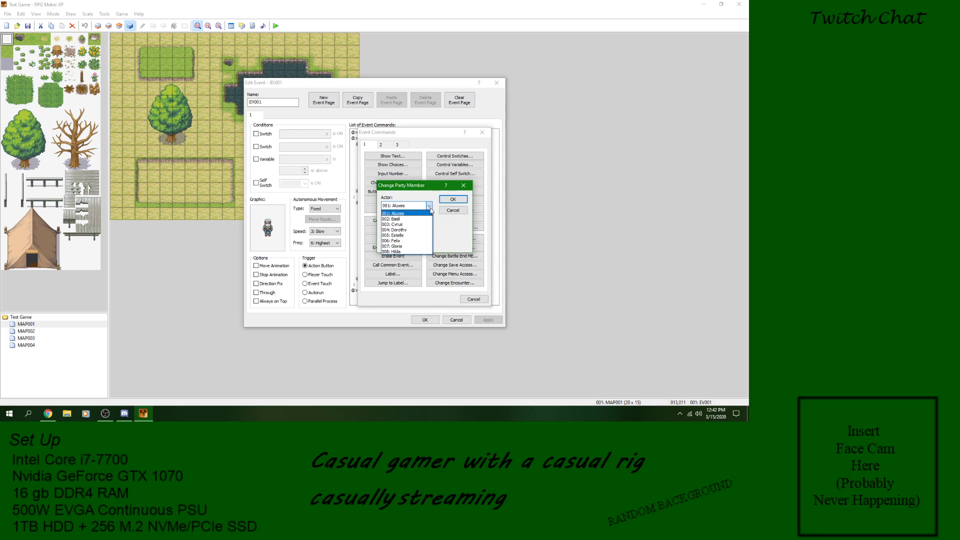
pyautogui.click(408, 225)
pyautogui.click(389, 244)
pyautogui.click(453, 199)
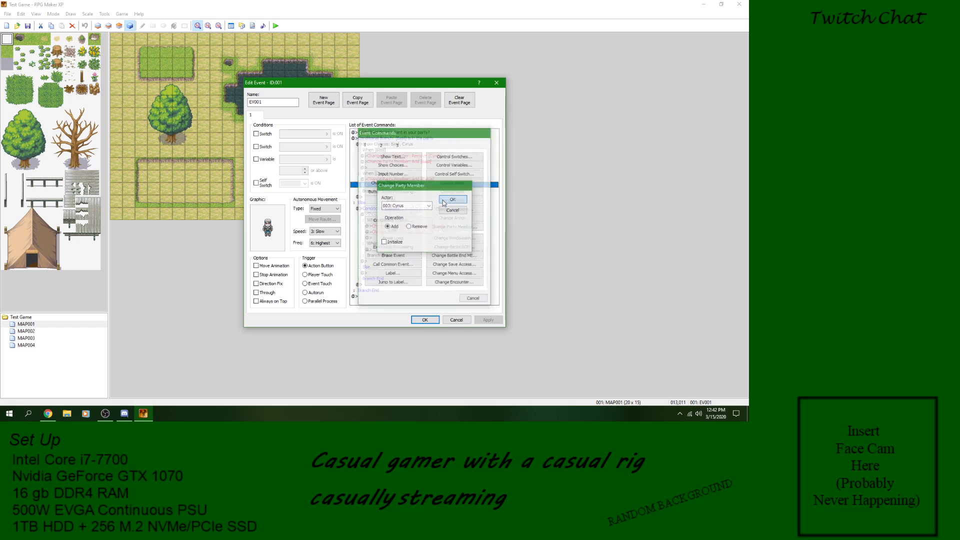
# Step: Insert a Change Party Member command below the new Cyrus addition that removes Basil from the party
pyautogui.rightClick(409, 189)
pyautogui.click(421, 191)
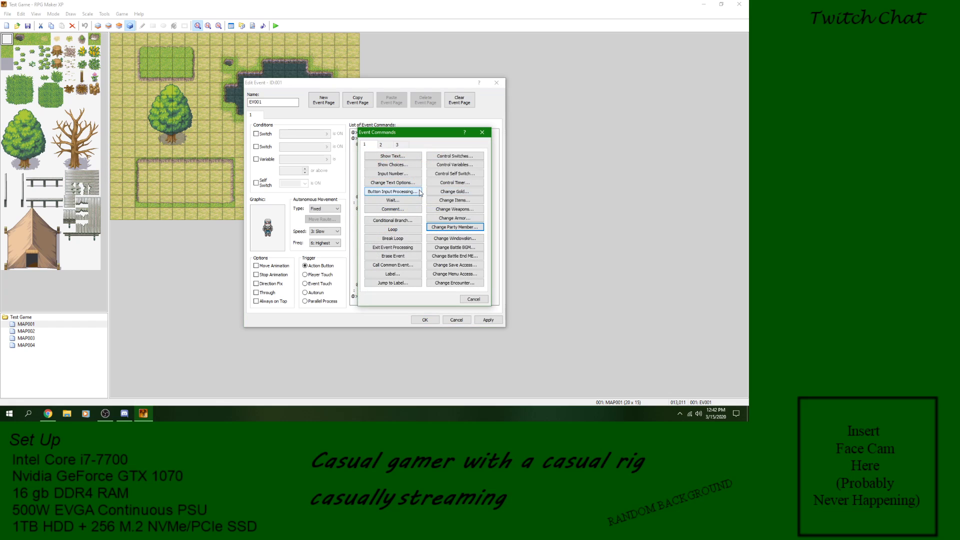
pyautogui.click(435, 227)
pyautogui.click(428, 206)
pyautogui.click(408, 218)
pyautogui.click(396, 244)
pyautogui.click(418, 228)
pyautogui.click(451, 199)
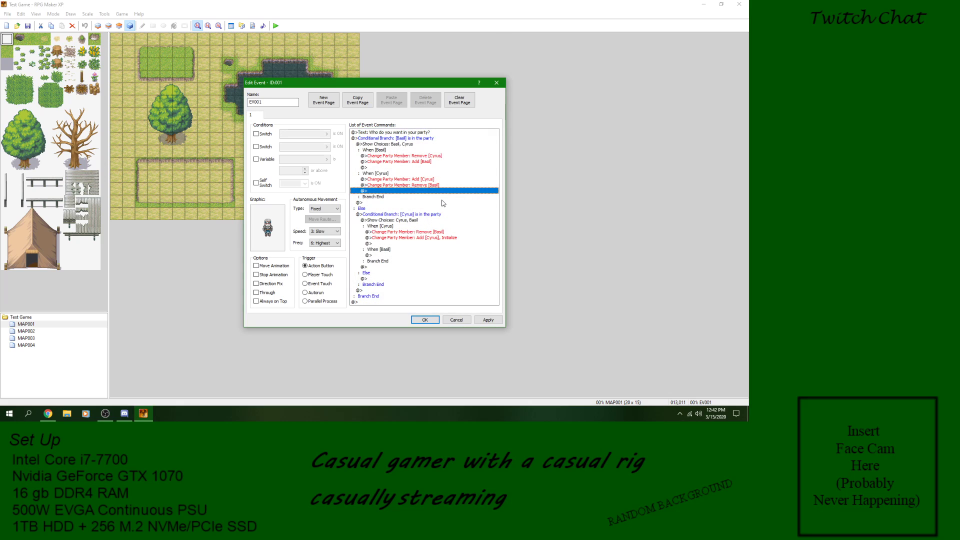
# Step: In the Cyrus branch, insert a Change Party Member command under When [Basil] that adds Basil with Initialize on
pyautogui.click(384, 255)
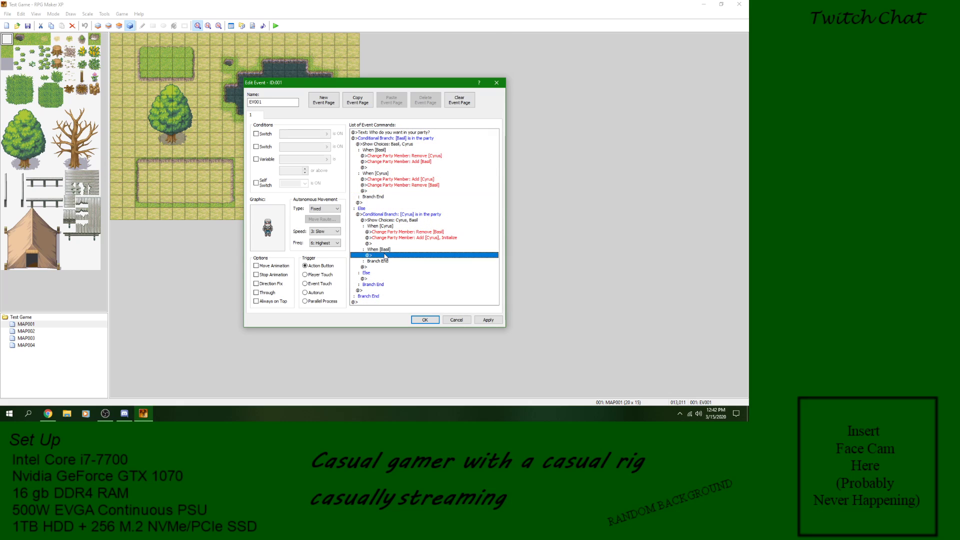
pyautogui.rightClick(384, 255)
pyautogui.click(400, 258)
pyautogui.click(449, 227)
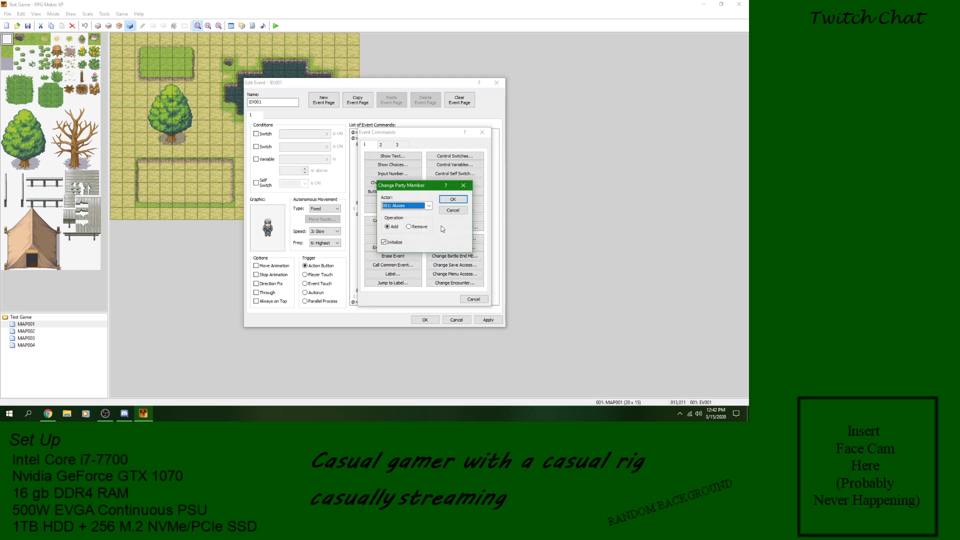
pyautogui.click(425, 206)
pyautogui.click(423, 219)
pyautogui.click(450, 201)
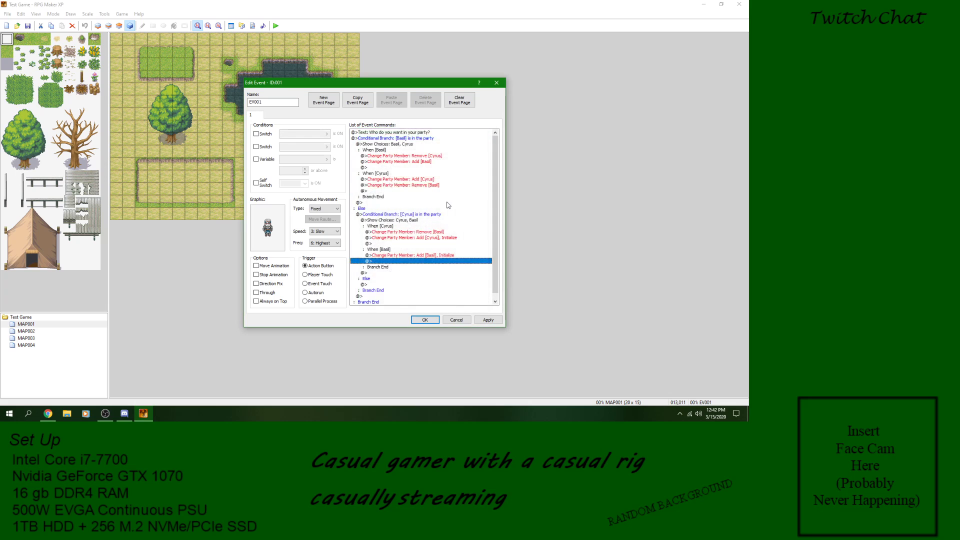
# Step: Turn off Initialize for the Basil addition under the Cyrus branch's When [Basil]
pyautogui.click(393, 255)
pyautogui.rightClick(394, 256)
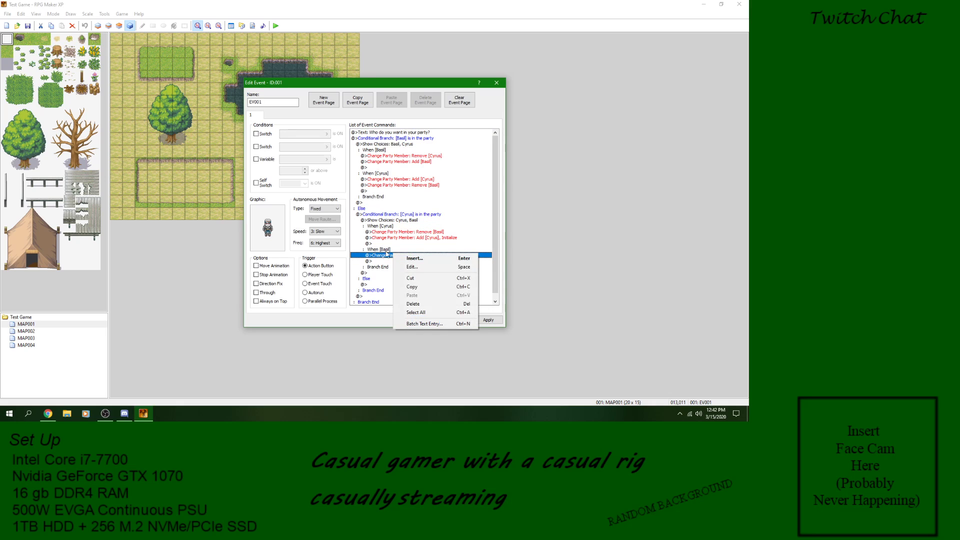
pyautogui.click(410, 268)
pyautogui.click(398, 243)
pyautogui.press('Return')
# Step: Insert a Change Party Member command removing Aluxes below the Basil addition in the Cyrus branch's When [Basil], and accept the event
pyautogui.click(396, 262)
pyautogui.rightClick(397, 264)
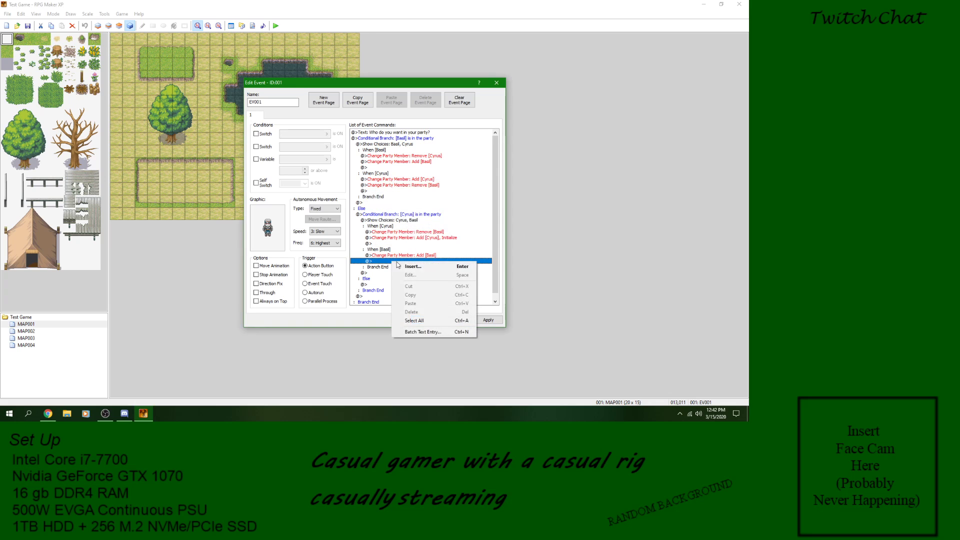
pyautogui.click(411, 267)
pyautogui.click(431, 227)
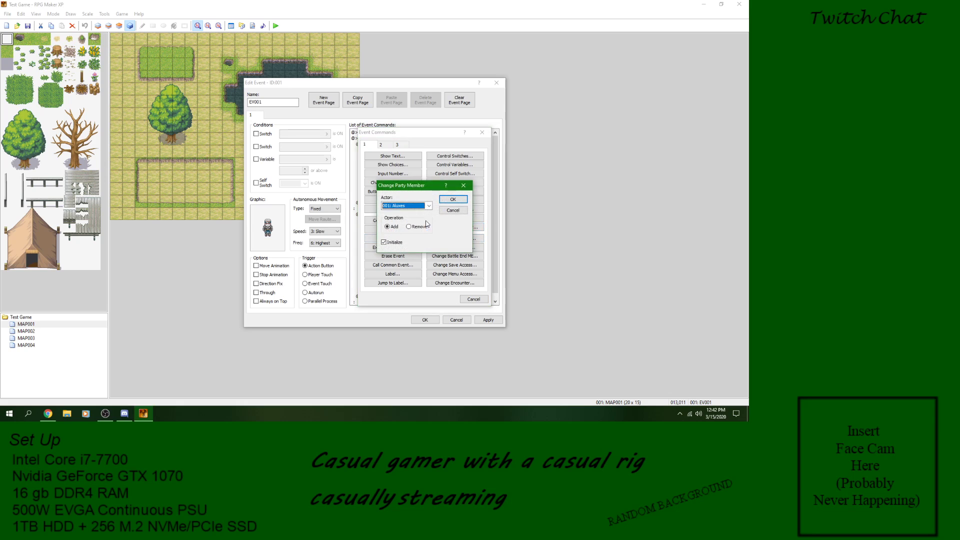
pyautogui.click(395, 242)
pyautogui.click(443, 200)
pyautogui.click(437, 255)
pyautogui.click(434, 261)
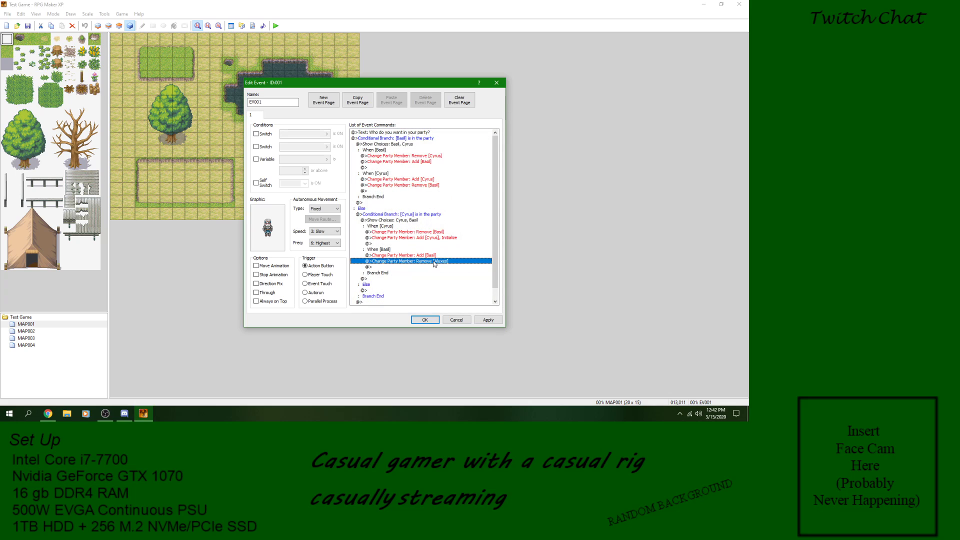
pyautogui.click(488, 320)
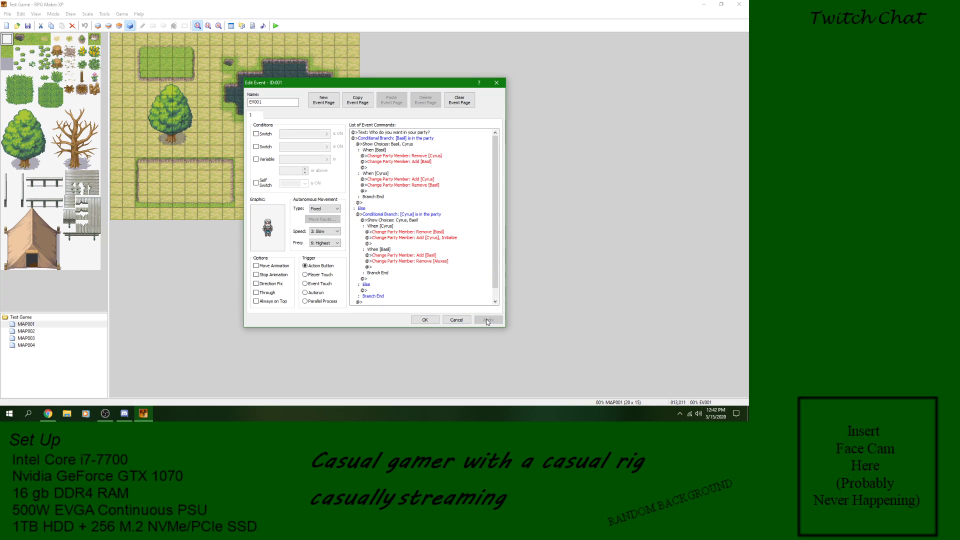
pyautogui.click(423, 320)
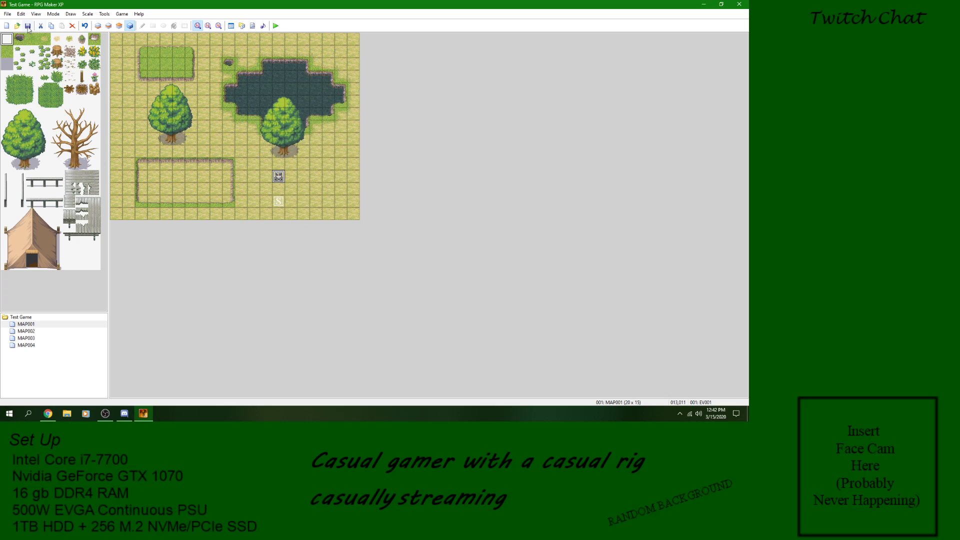
# Step: Playtest the game from a new start, choose Cyrus at the NPC, and check the party menu
pyautogui.click(275, 26)
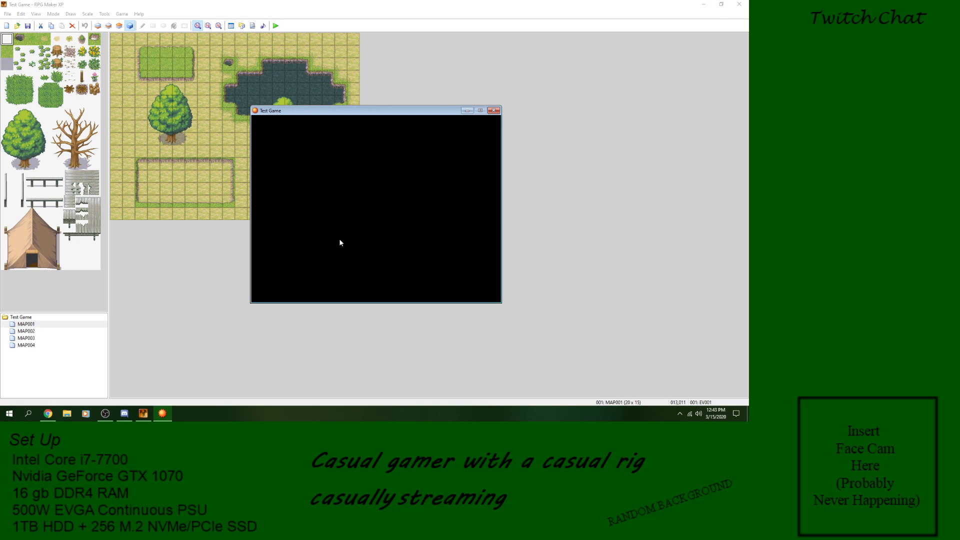
pyautogui.press('Return')
pyautogui.press('Return')
pyautogui.press('Return')
pyautogui.press('Return')
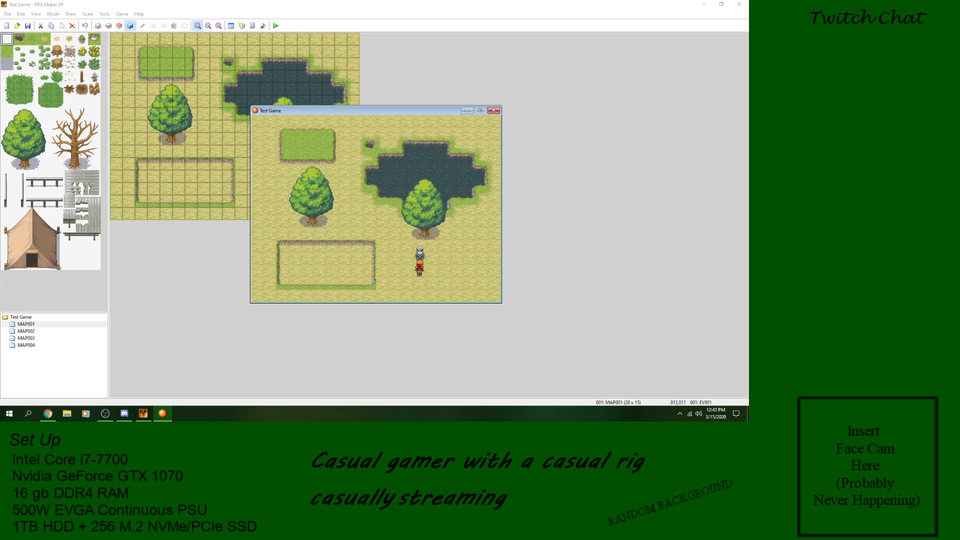
pyautogui.press('Escape')
pyautogui.press('Escape')
pyautogui.press('Return')
pyautogui.press('Return')
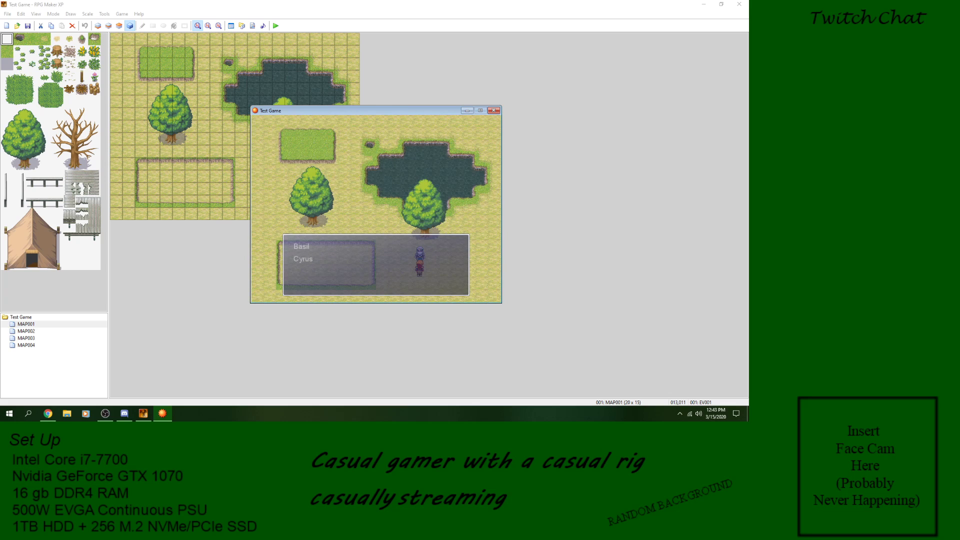
pyautogui.press('Down')
pyautogui.press('Return')
pyautogui.press('Escape')
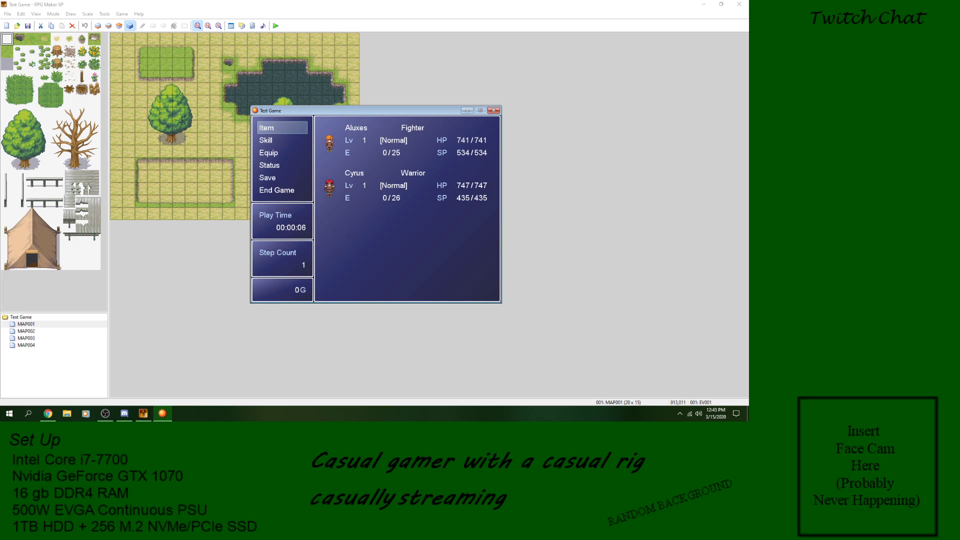
# Step: Repeat the NPC conversation in the playtest, choosing Cyrus and Basil in turn and checking the party menu after each choice
pyautogui.press('Escape')
pyautogui.press('Return')
pyautogui.press('Return')
pyautogui.press('Return')
pyautogui.press('Escape')
pyautogui.press('Escape')
pyautogui.press('Return')
pyautogui.press('Return')
# Step: Talk to the NPC again while Basil leads, pick Basil, check the party menu, and end the playtest
pyautogui.press('Return')
pyautogui.press('Down')
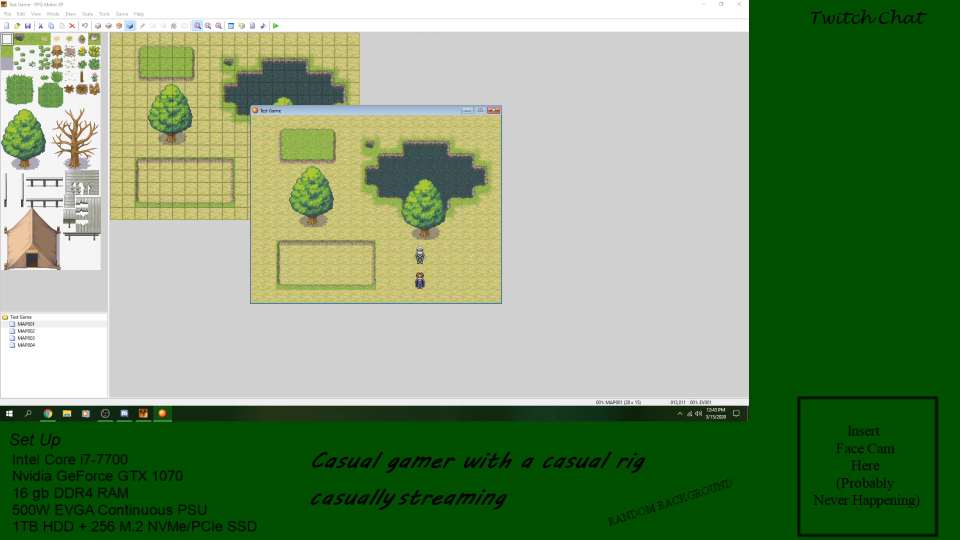
pyautogui.press('Escape')
pyautogui.press('Escape')
pyautogui.press('Up')
pyautogui.press('Return')
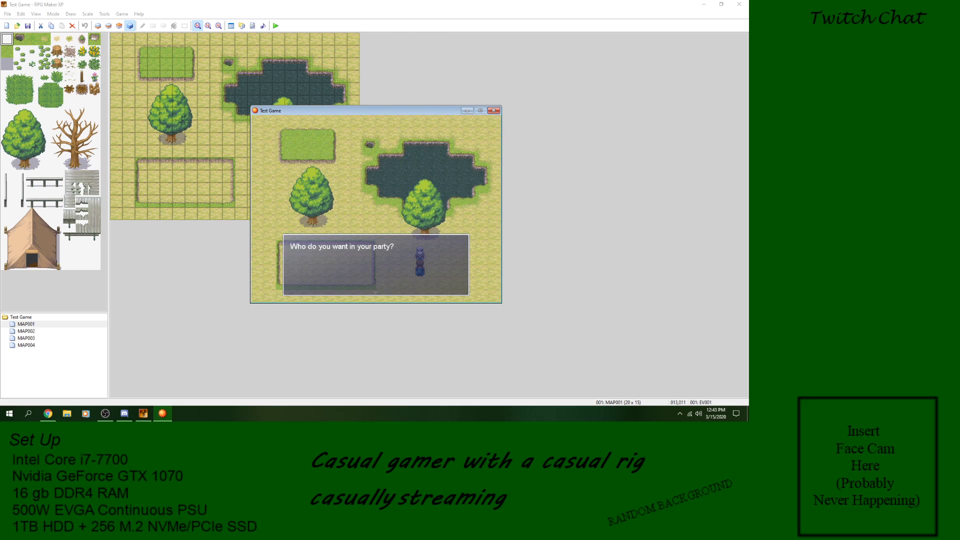
pyautogui.press('Return')
pyautogui.press('Return')
pyautogui.press('Escape')
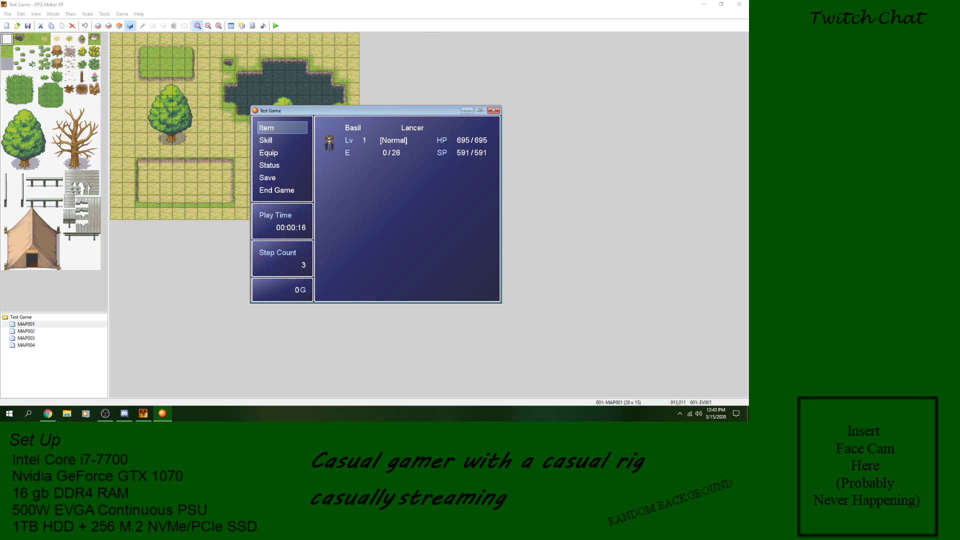
pyautogui.press('Return')
pyautogui.press('Escape')
pyautogui.press('Escape')
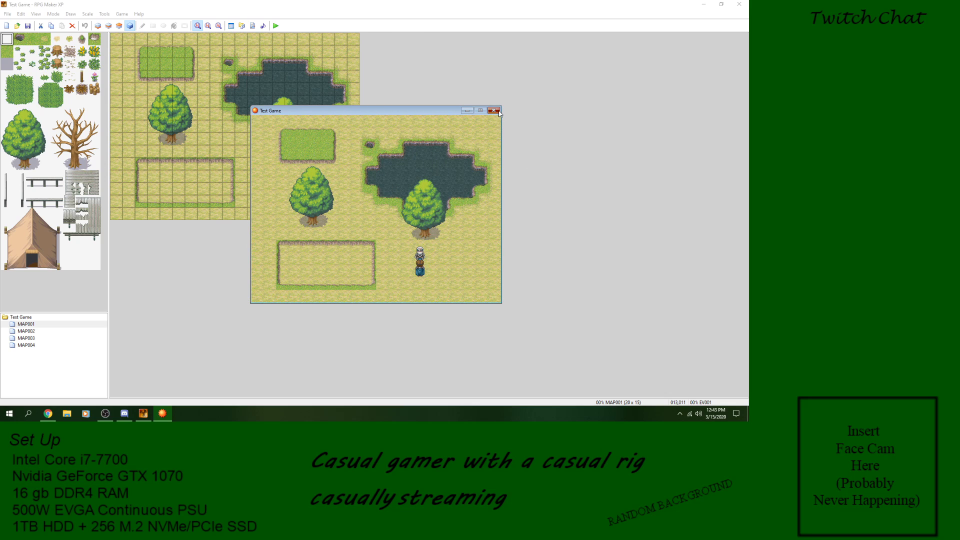
pyautogui.click(494, 111)
# Step: In EV001, change the Aluxes removal under the Cyrus branch's When [Basil] to remove Cyrus, and save the project
pyautogui.doubleClick(278, 177)
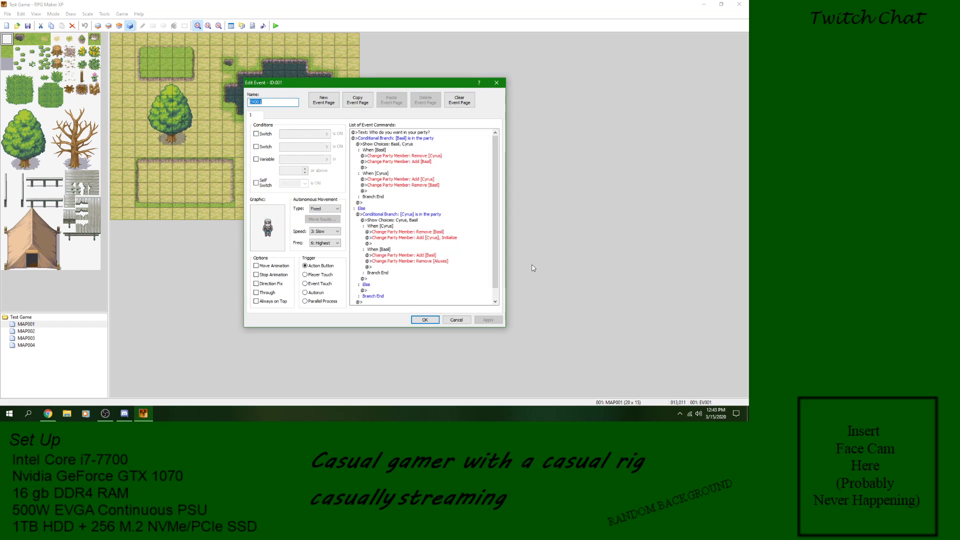
pyautogui.click(439, 262)
pyautogui.rightClick(429, 262)
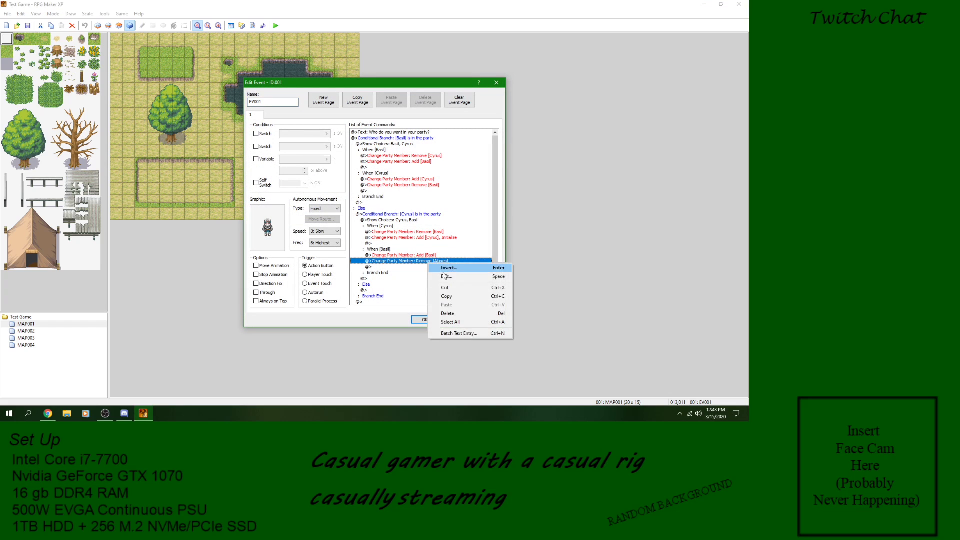
pyautogui.click(449, 277)
pyautogui.click(429, 206)
pyautogui.click(403, 226)
pyautogui.click(452, 199)
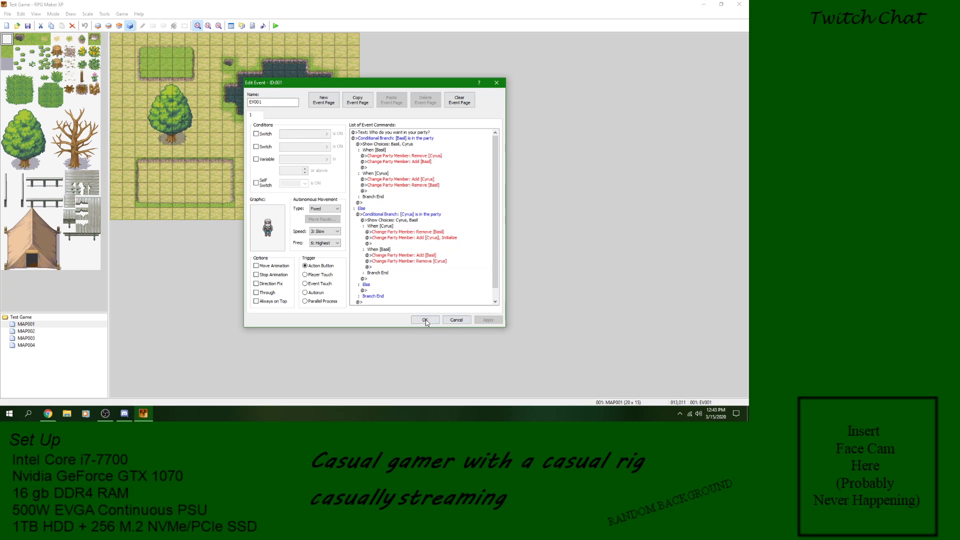
pyautogui.click(425, 320)
pyautogui.click(28, 26)
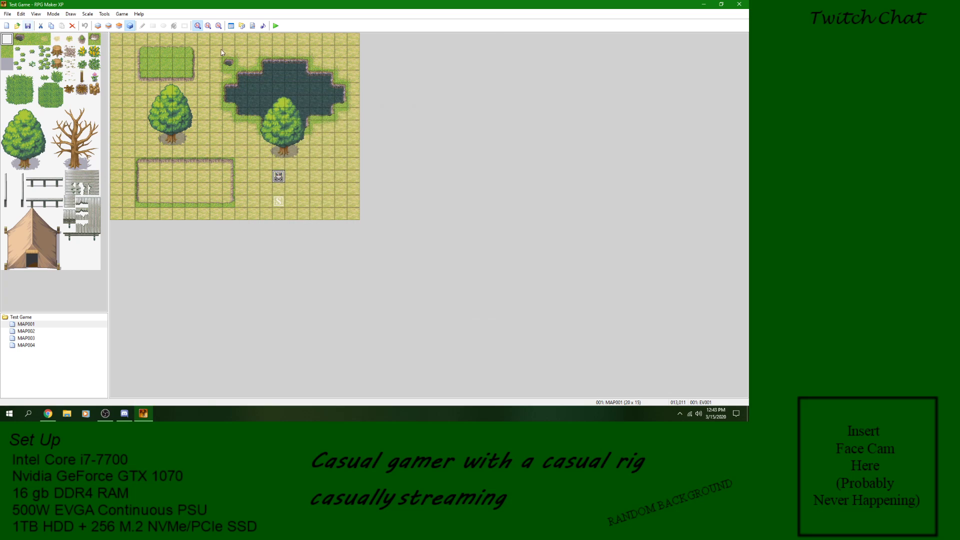
# Step: Launch a new playtest, swap Cyrus into the party through the NPC, and check the party menu
pyautogui.click(275, 27)
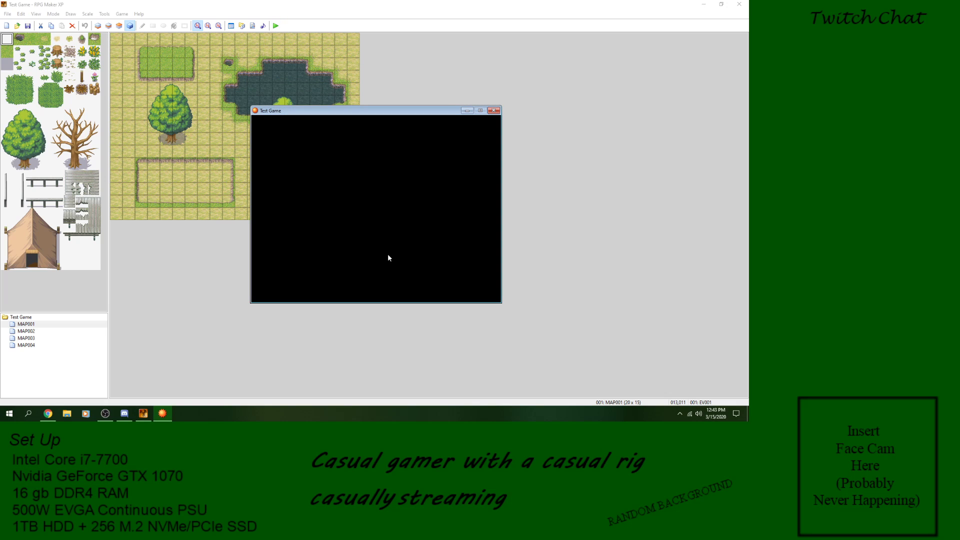
pyautogui.press('Return')
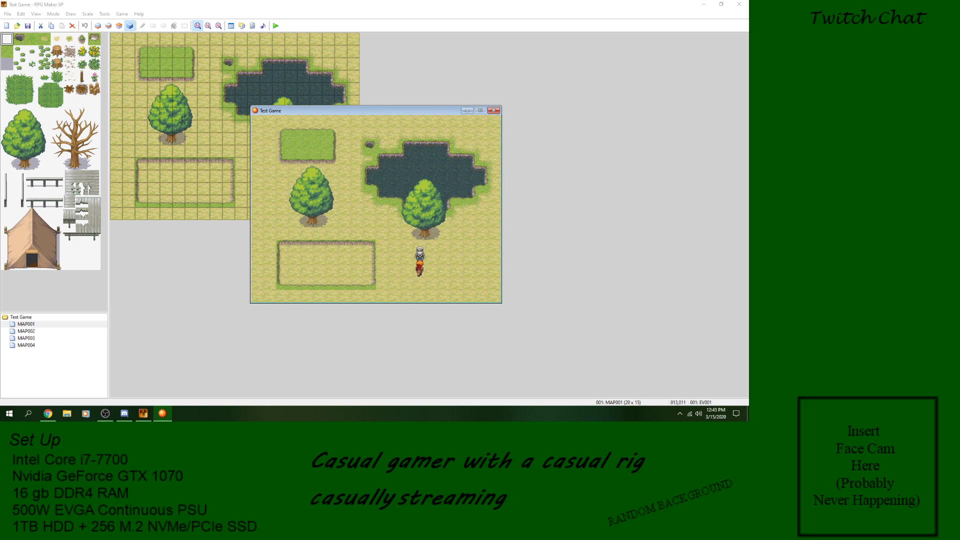
pyautogui.press('Return')
pyautogui.press('Escape')
pyautogui.press('Escape')
pyautogui.press('Return')
pyautogui.press('Return')
pyautogui.press('Escape')
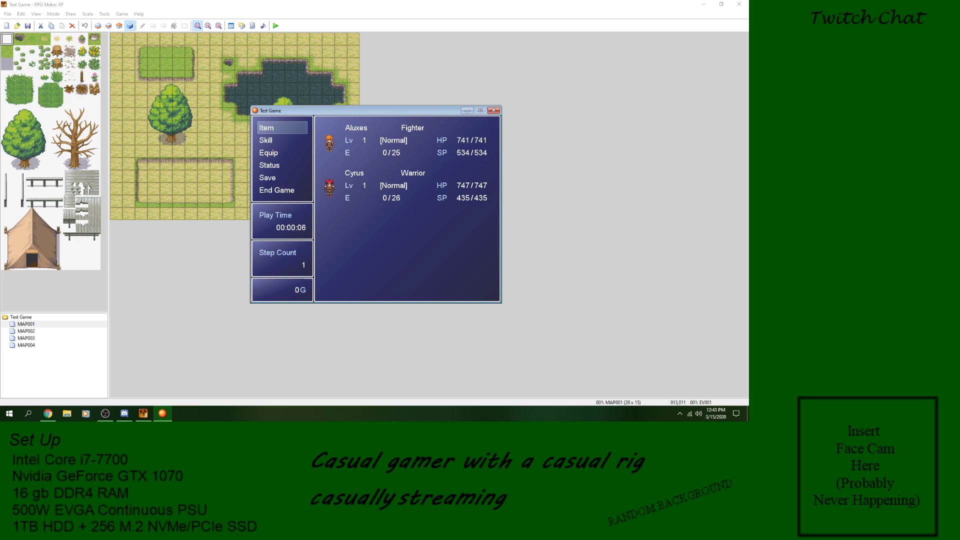
# Step: Test choosing Cyrus and switching to Basil with Cyrus in the party, check the party menu each time, and close the playtest
pyautogui.press('Escape')
pyautogui.press('Return')
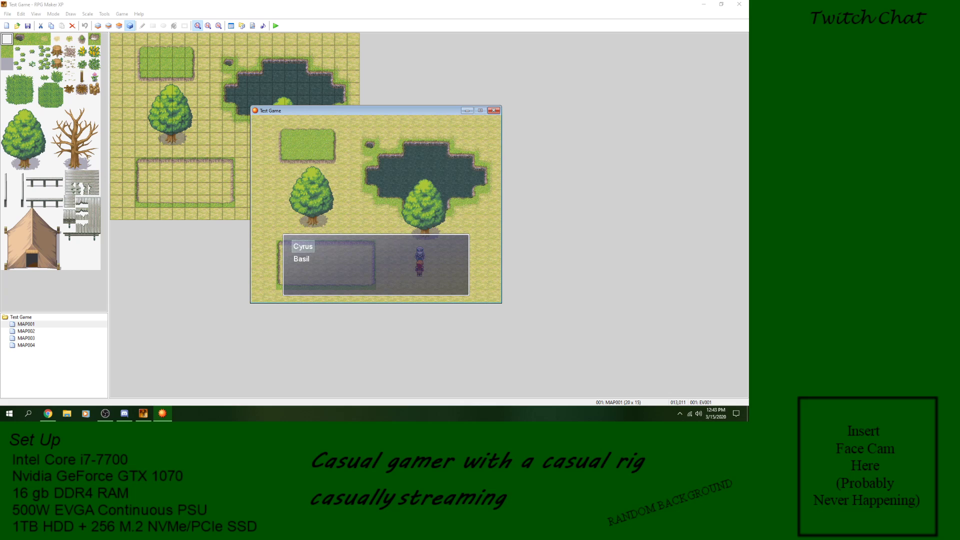
pyautogui.press('Return')
pyautogui.press('Escape')
pyautogui.press('Escape')
pyautogui.press('Return')
pyautogui.press('Down')
pyautogui.press('Return')
pyautogui.press('Escape')
pyautogui.press('Escape')
pyautogui.press('Return')
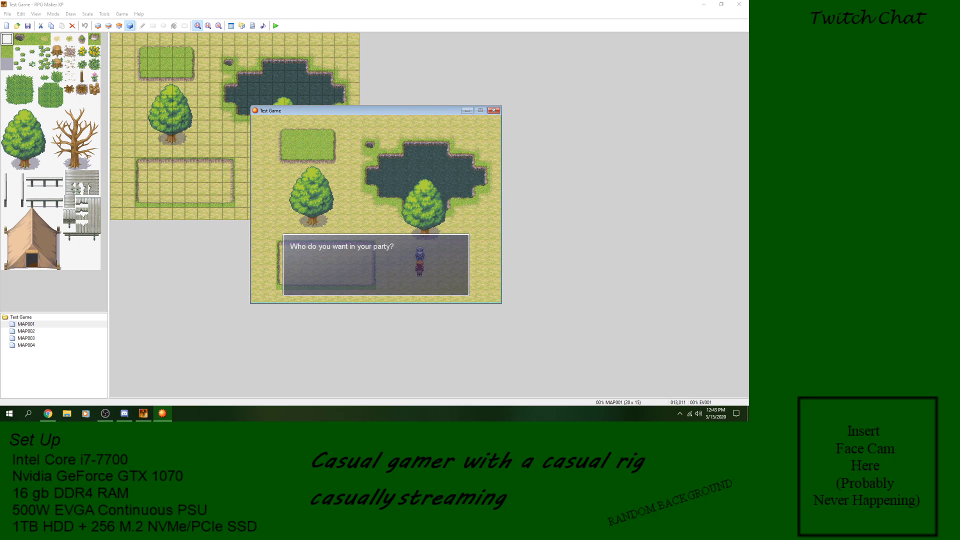
pyautogui.press('Escape')
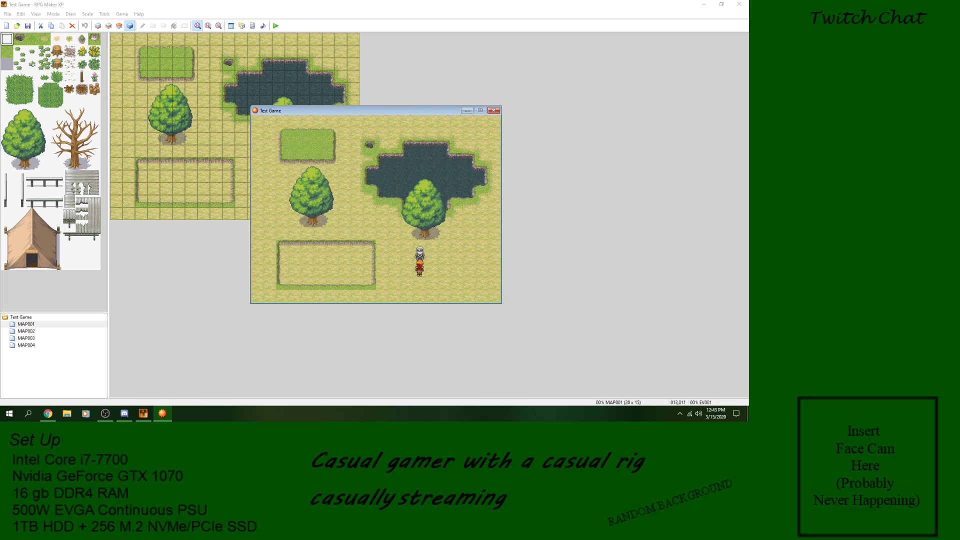
pyautogui.click(494, 110)
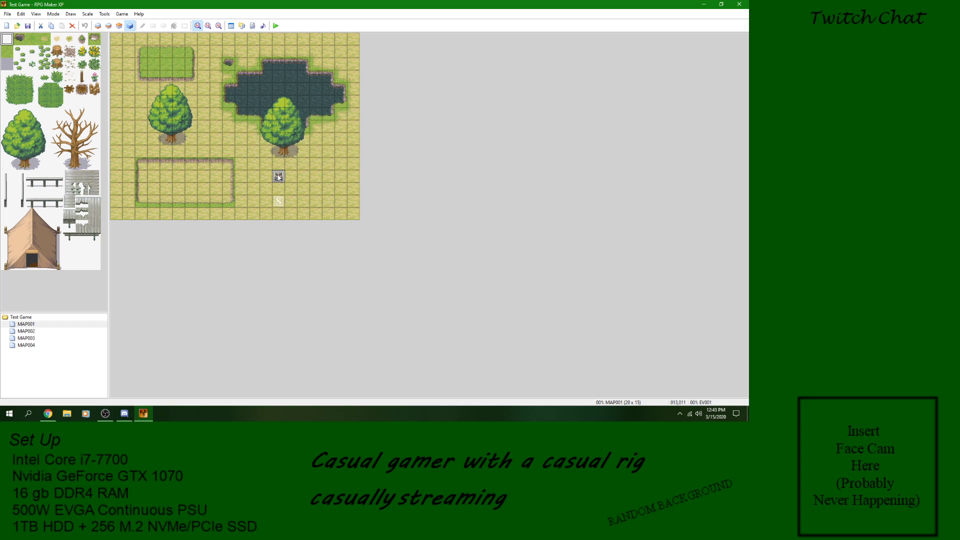
# Step: Review EV001's message and nested conditional branches for Basil and Cyrus from beginning to end, leaving the event unchanged
pyautogui.doubleClick(279, 176)
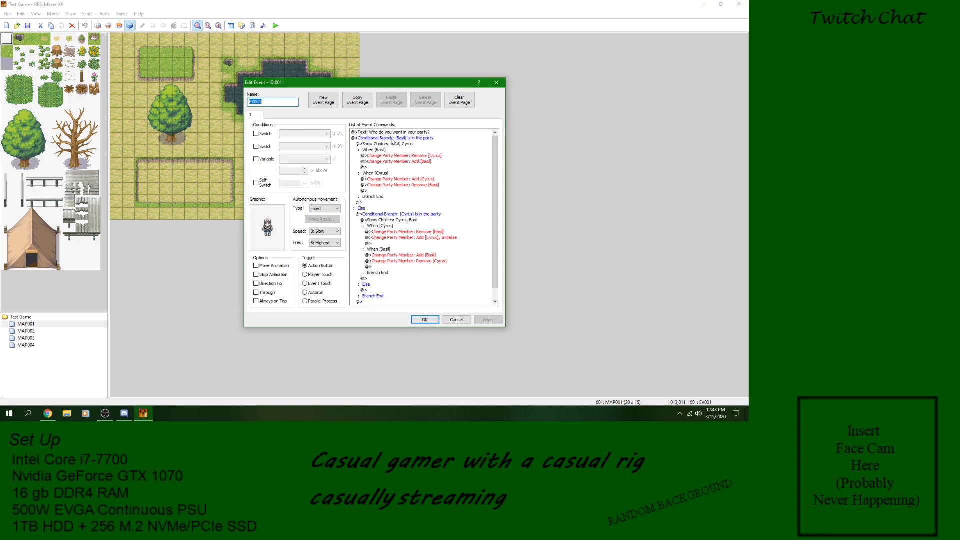
pyautogui.scroll(-1, 402, 196)
pyautogui.scroll(1, 390, 260)
pyautogui.click(434, 138)
pyautogui.click(427, 133)
pyautogui.click(425, 139)
pyautogui.scroll(-1, 426, 155)
pyautogui.scroll(1, 427, 172)
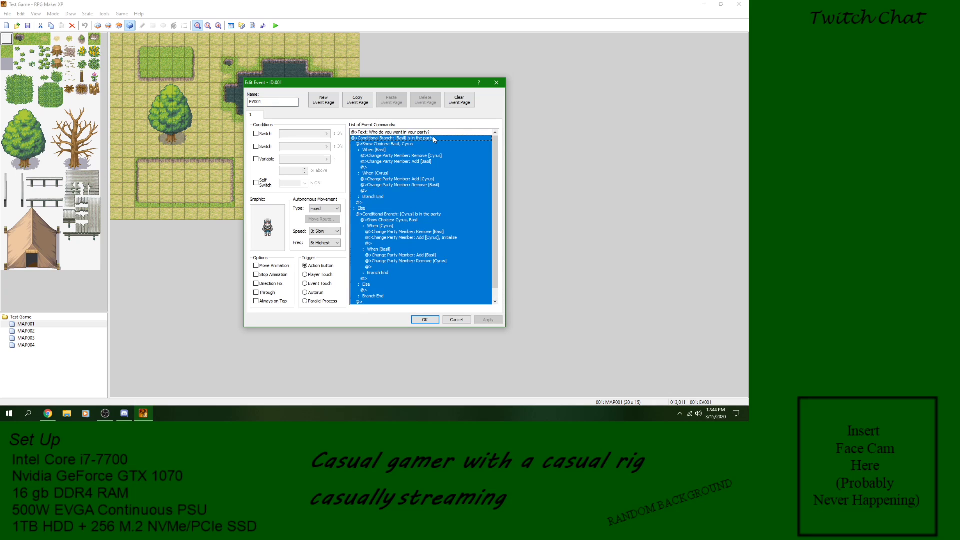
pyautogui.click(430, 133)
pyautogui.click(431, 139)
pyautogui.scroll(-2, 406, 249)
pyautogui.scroll(2, 408, 249)
pyautogui.click(456, 320)
# Step: Reopen EV001 and delete its party question text and the whole Basil conditional branch, emptying the command list
pyautogui.rightClick(278, 177)
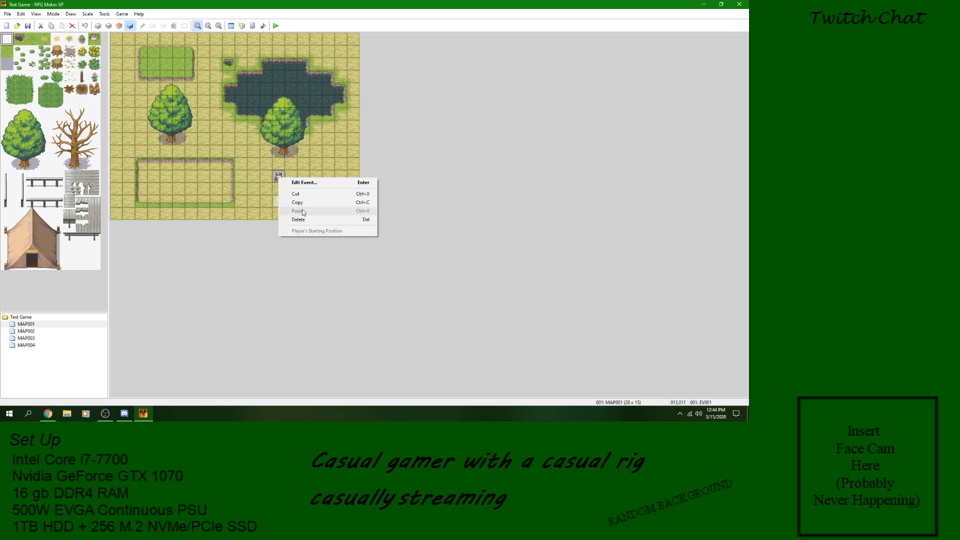
pyautogui.click(305, 182)
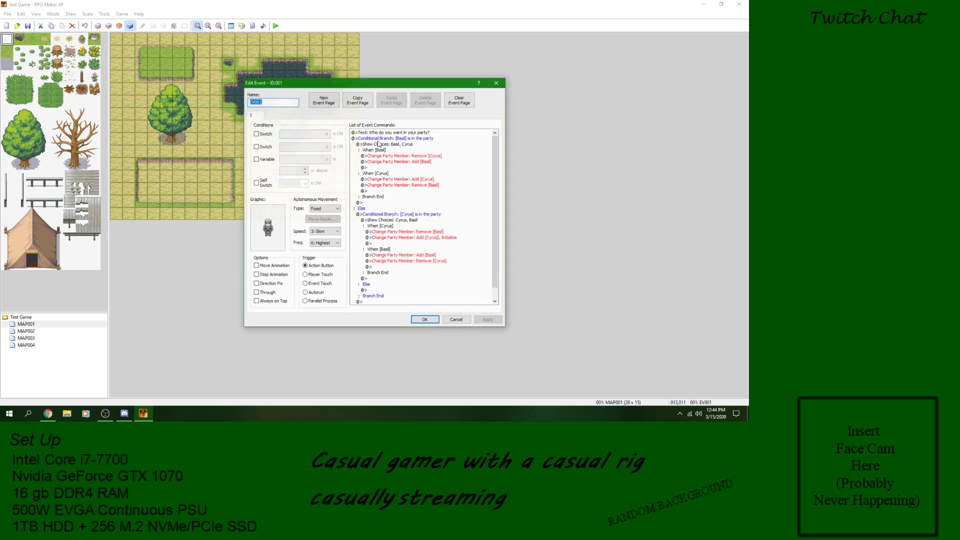
pyautogui.rightClick(382, 132)
pyautogui.click(408, 190)
pyautogui.rightClick(392, 139)
pyautogui.click(400, 188)
# Step: Examine the Change Windowskin command's graphic choices, (None) and 001-Blue01, without adding the command
pyautogui.rightClick(396, 136)
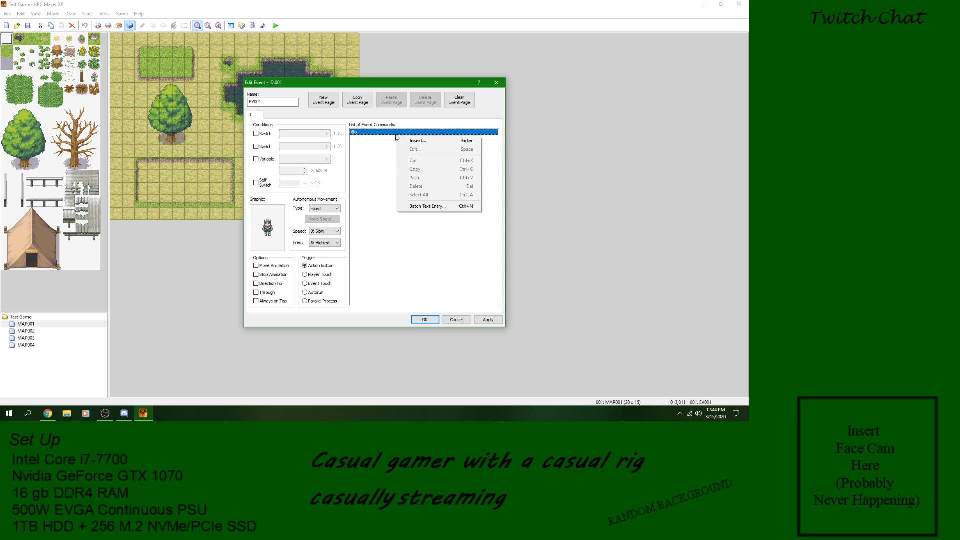
pyautogui.click(403, 141)
pyautogui.click(454, 239)
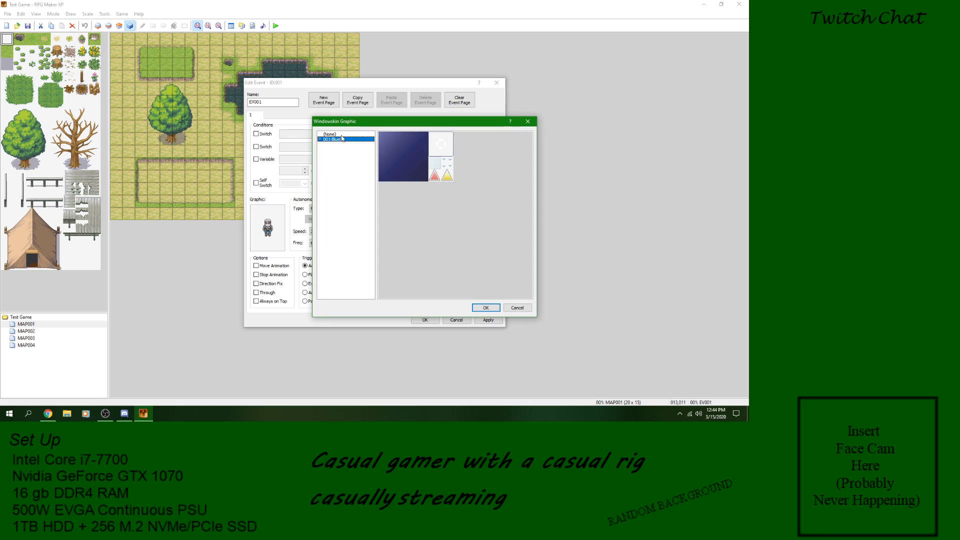
pyautogui.click(342, 135)
pyautogui.click(345, 140)
pyautogui.click(515, 308)
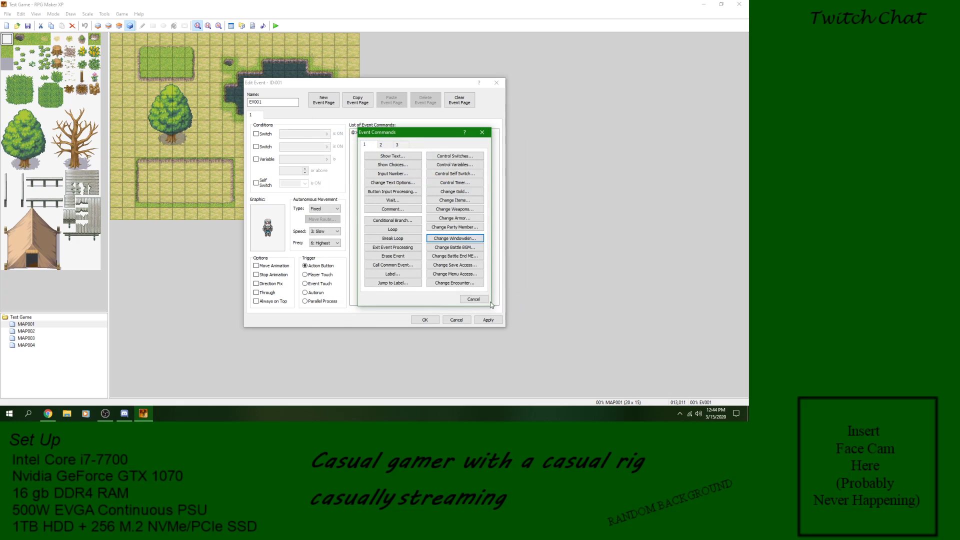
pyautogui.click(458, 238)
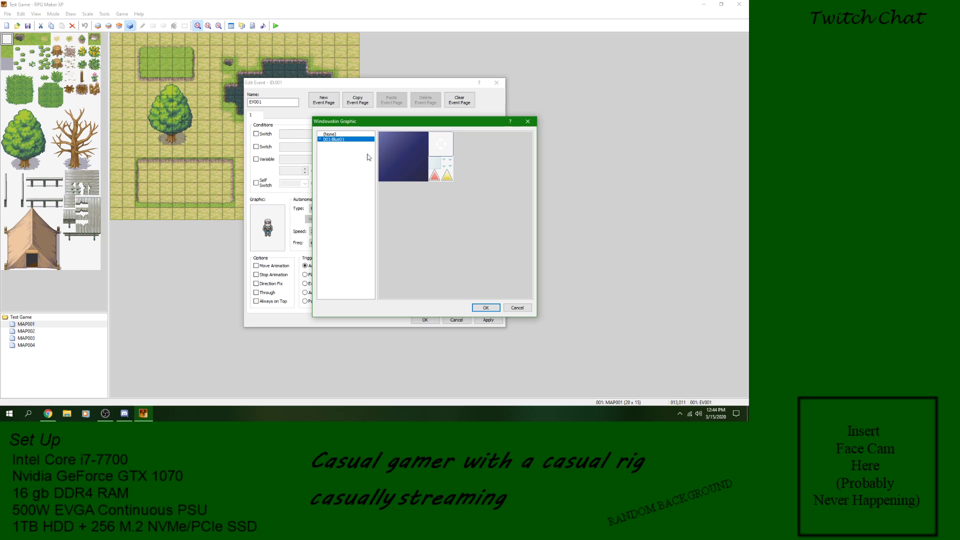
pyautogui.click(515, 307)
# Step: Examine the Change Battle BGM command's music list and preview the 001-Battle01 track
pyautogui.click(445, 249)
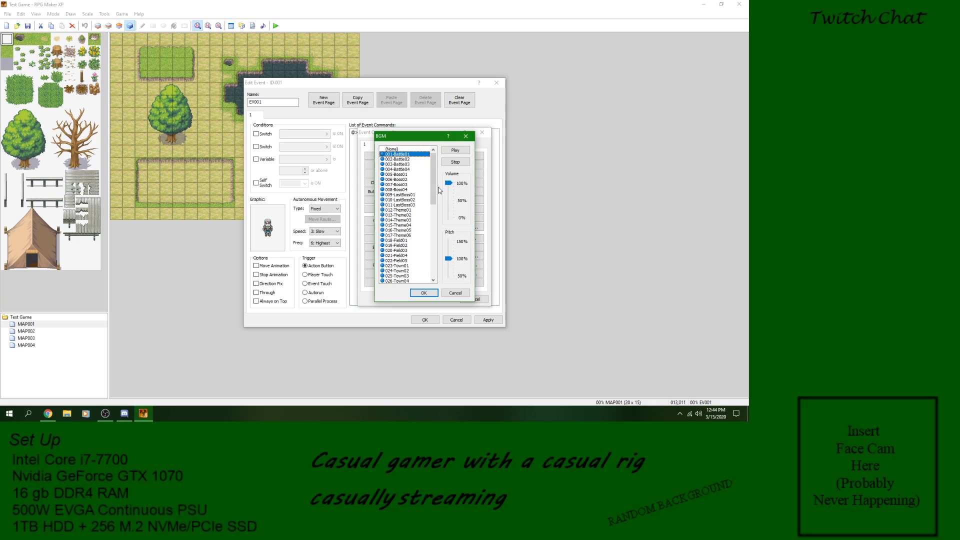
pyautogui.click(460, 294)
pyautogui.click(472, 248)
pyautogui.click(455, 150)
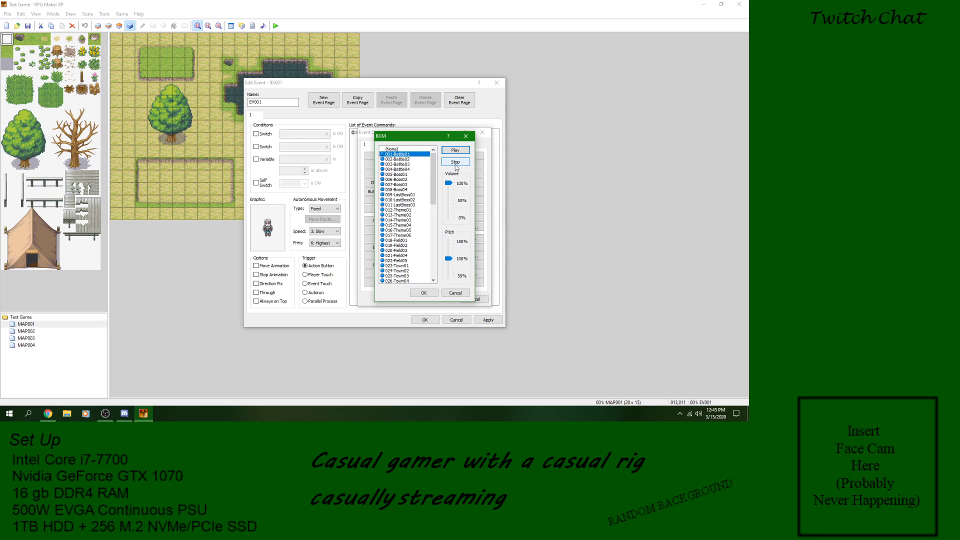
# Step: Check the system volume and the available output devices in the Windows sound settings, keeping the current device
pyautogui.click(699, 414)
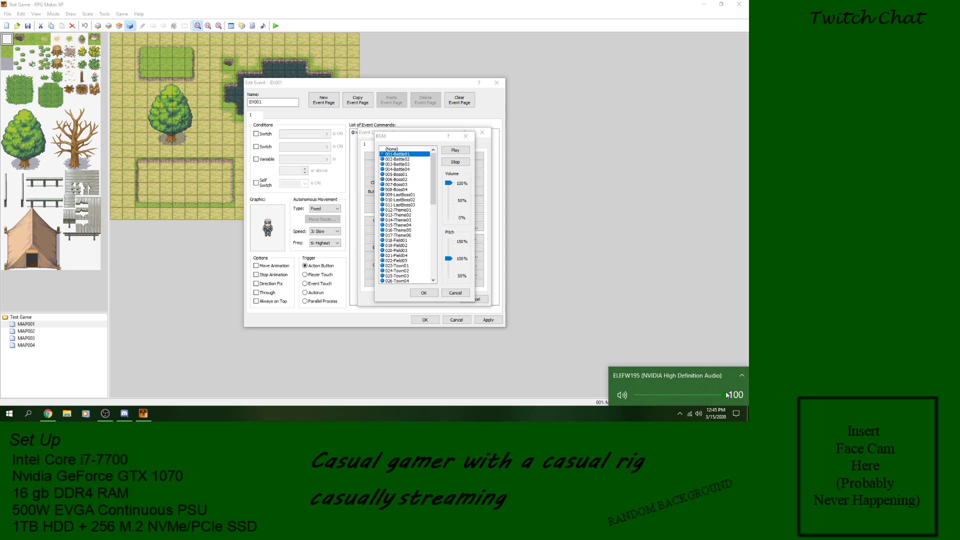
pyautogui.rightClick(699, 414)
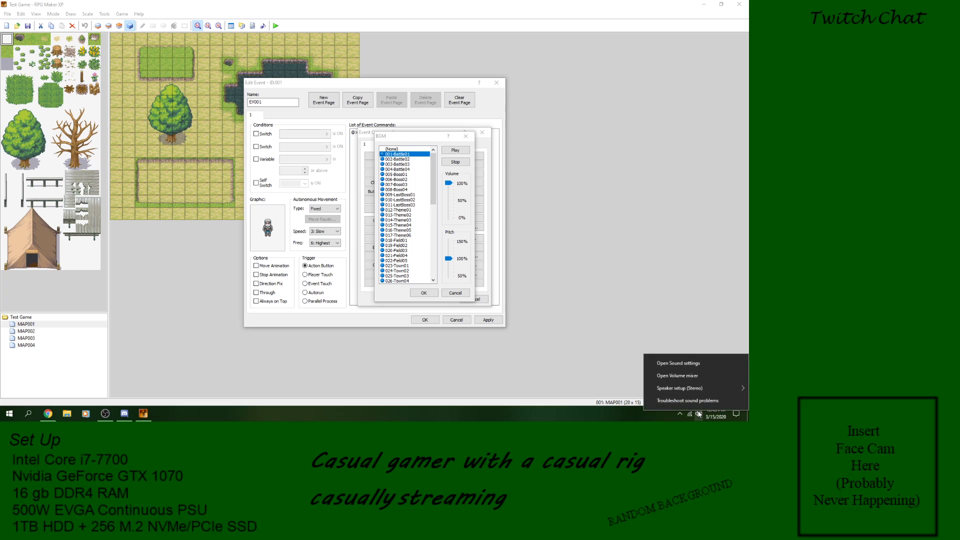
pyautogui.click(705, 364)
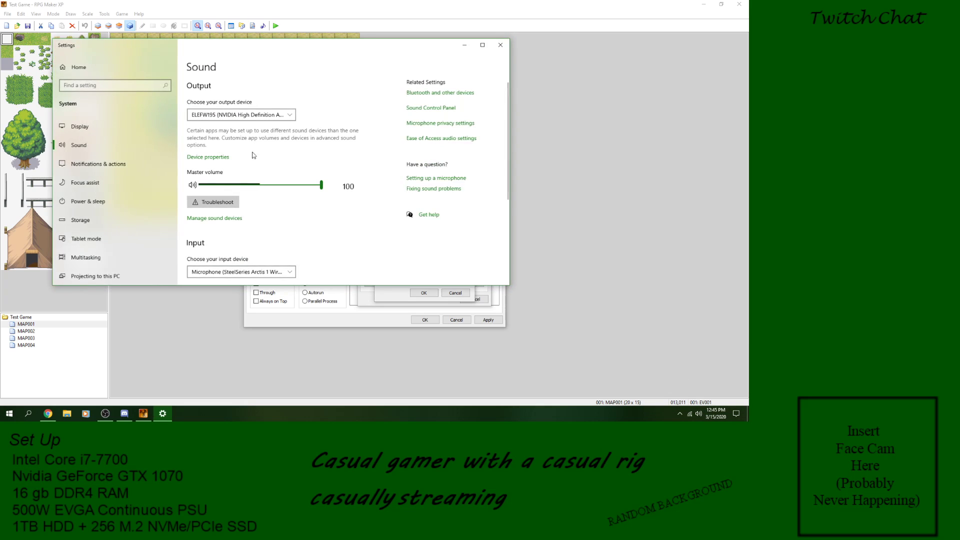
pyautogui.click(252, 116)
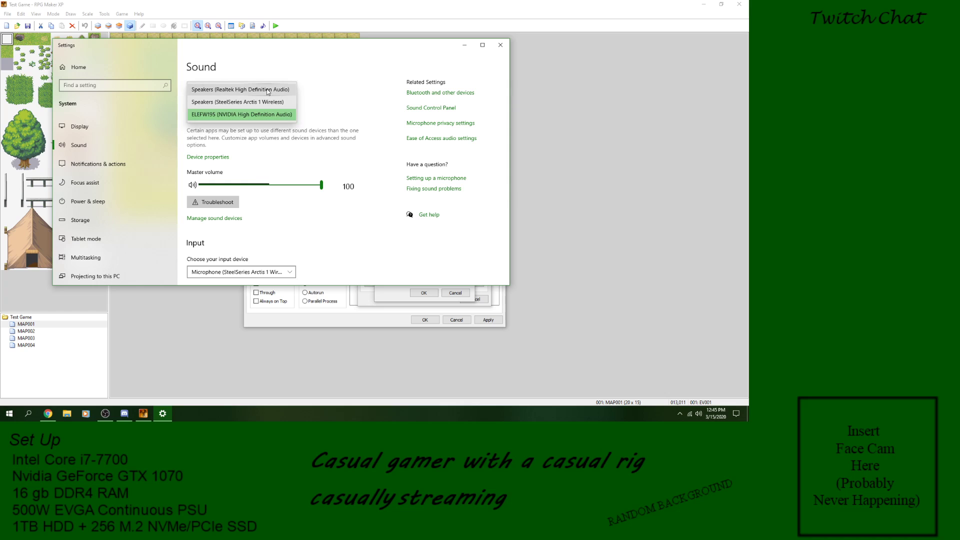
pyautogui.click(313, 141)
pyautogui.click(500, 45)
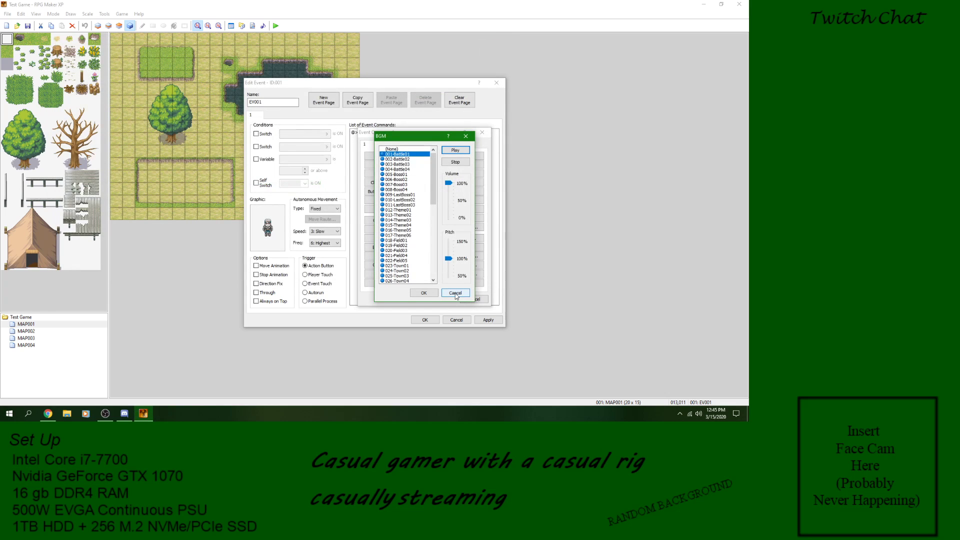
# Step: Stop the track preview and switch the Windows sound output device to Speakers (Realtek High Definition Audio)
pyautogui.click(455, 162)
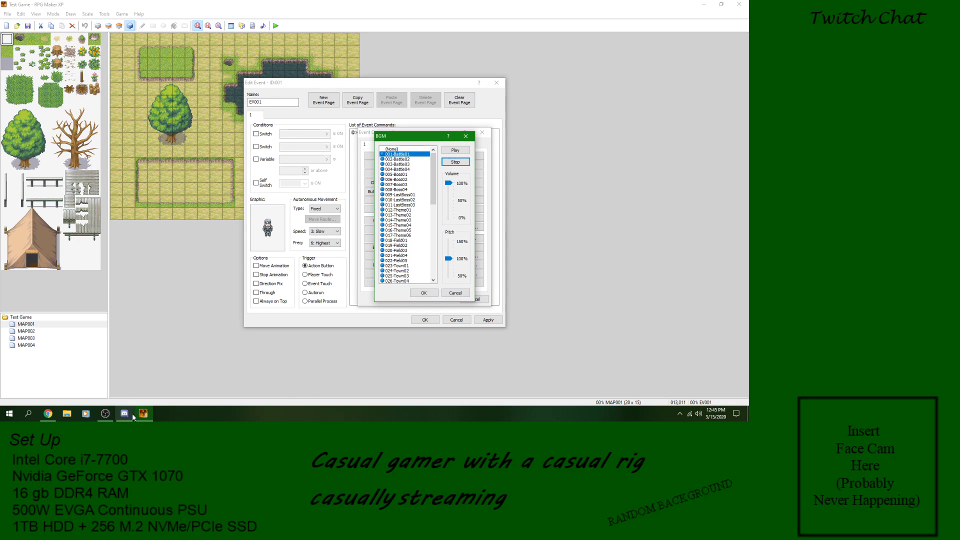
pyautogui.rightClick(699, 415)
pyautogui.click(701, 368)
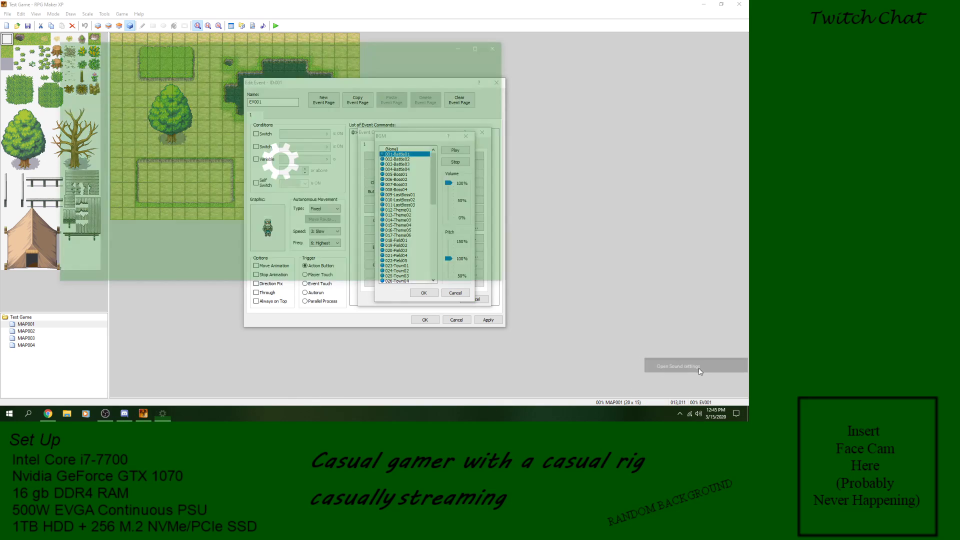
pyautogui.click(242, 113)
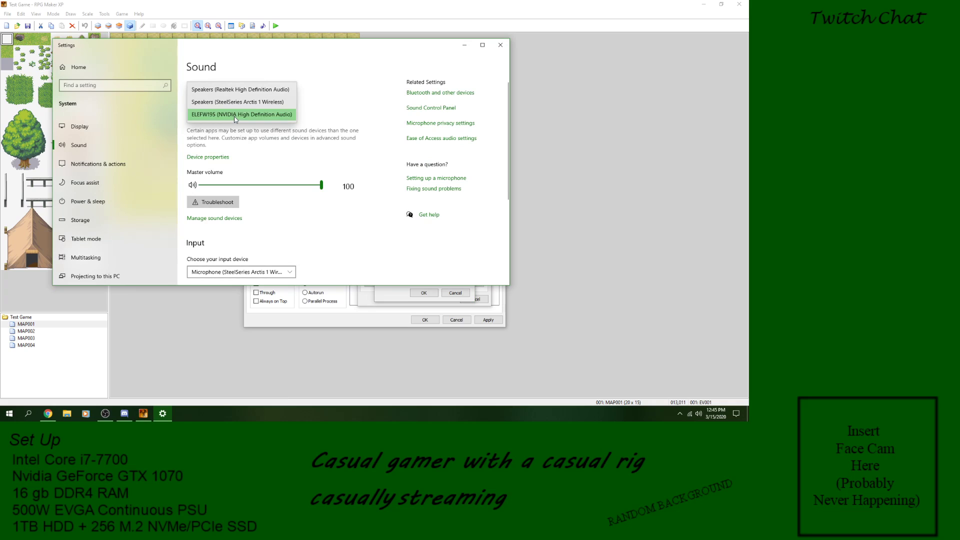
pyautogui.click(240, 89)
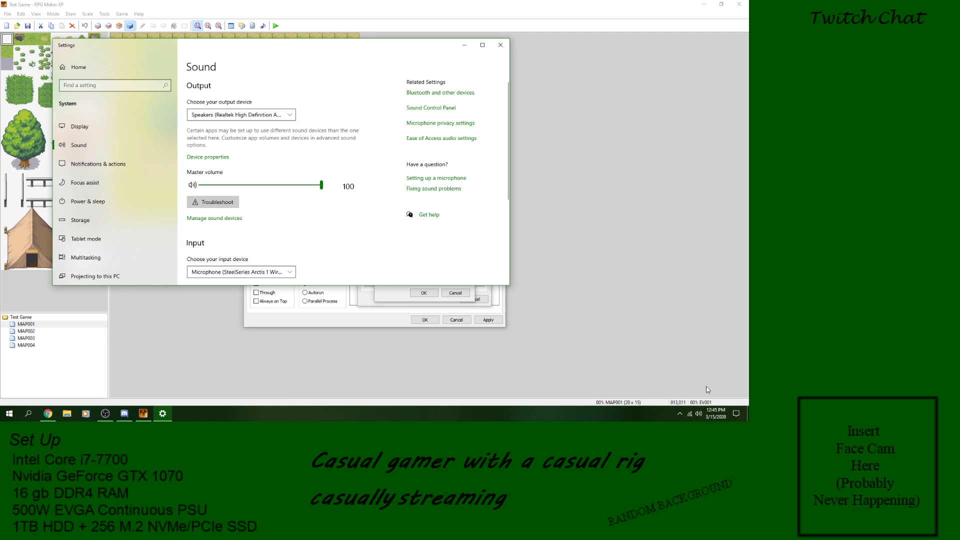
pyautogui.click(698, 414)
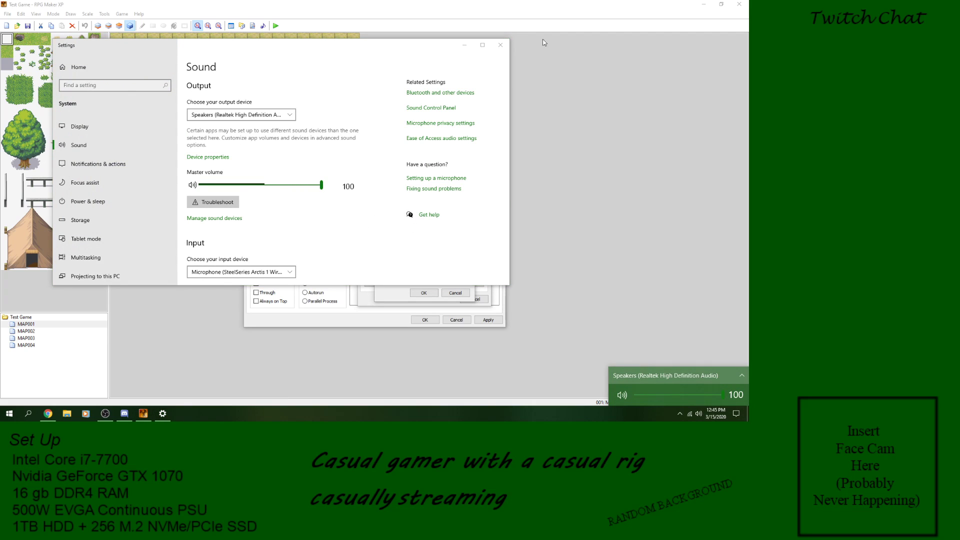
pyautogui.click(501, 45)
# Step: Preview 001-Battle01 again, stop it, and leave Change Battle BGM without adding the command
pyautogui.click(454, 150)
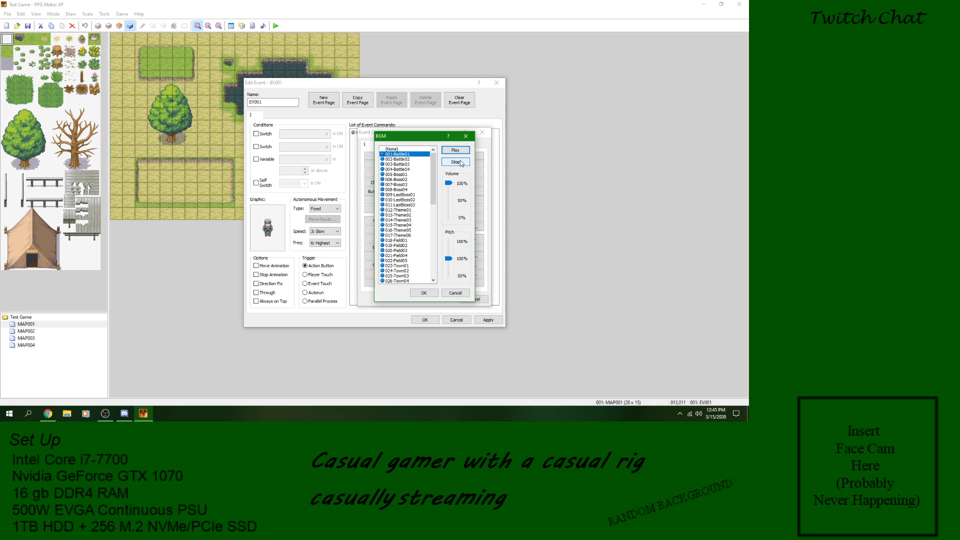
pyautogui.click(462, 163)
pyautogui.click(453, 293)
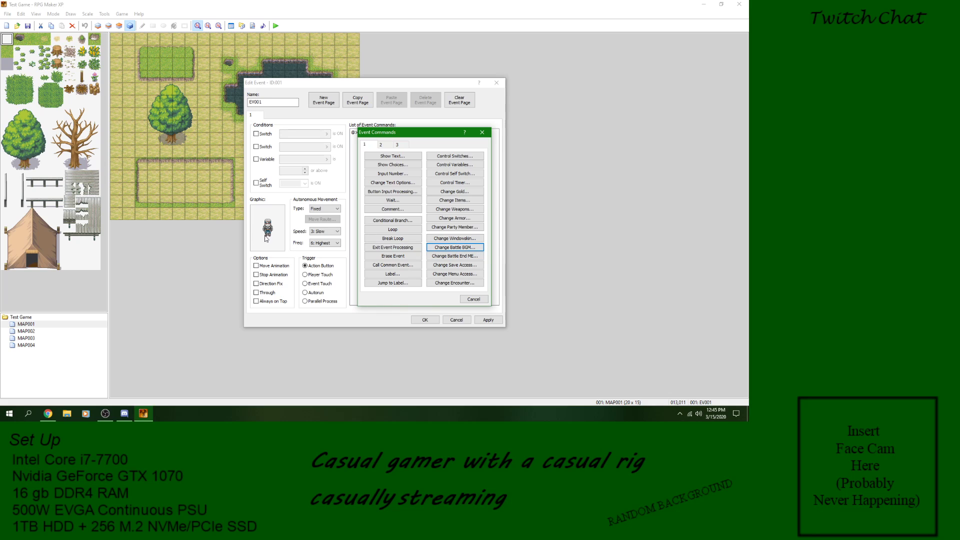
# Step: Examine the Change Battle End ME command's list of victory and fanfare tracks without adding the command
pyautogui.click(472, 250)
pyautogui.press('Escape')
pyautogui.click(469, 256)
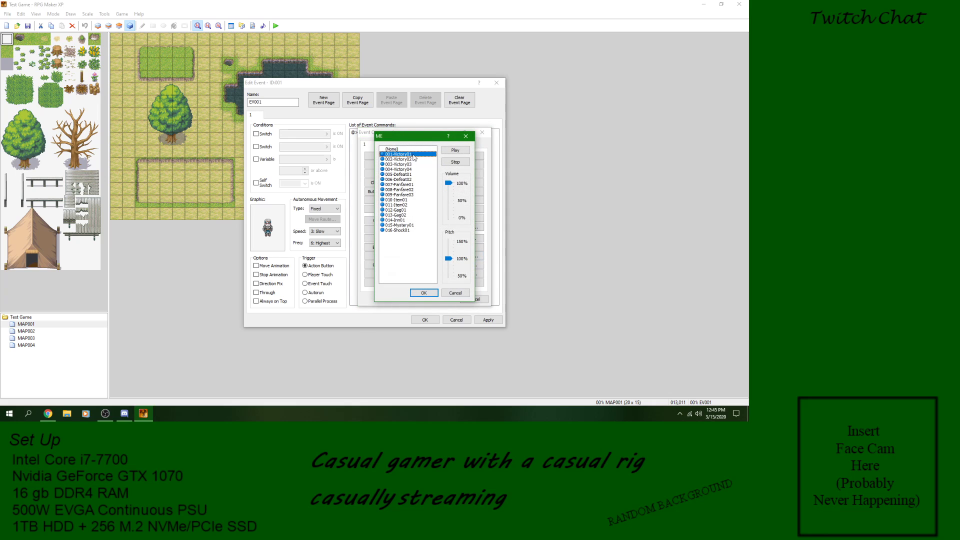
pyautogui.click(463, 293)
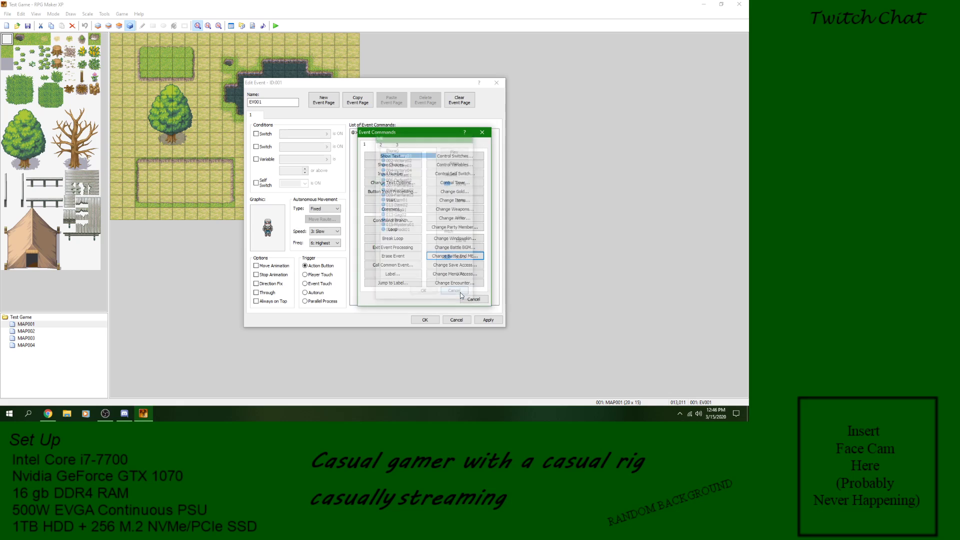
# Step: Examine the Change Save Access command's Disable and Enable options without adding the command
pyautogui.click(472, 265)
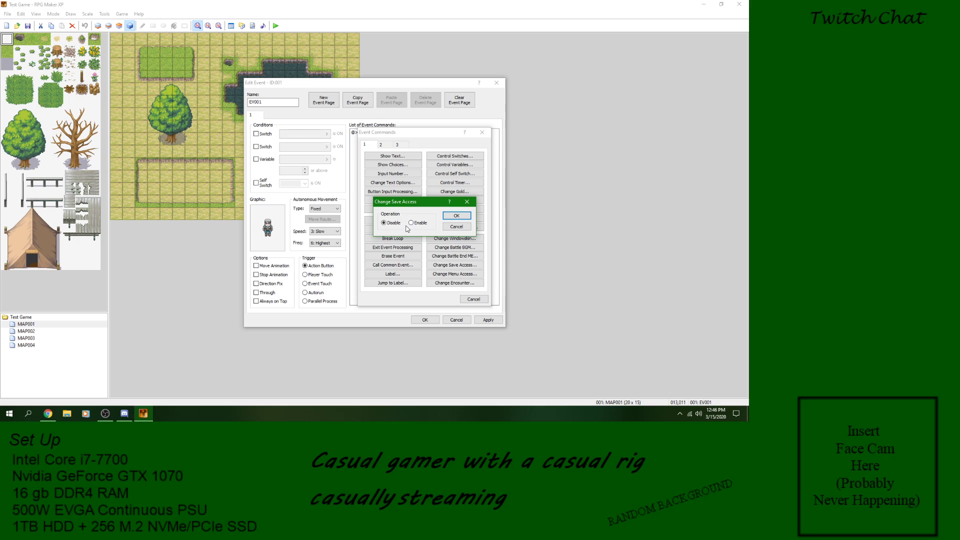
pyautogui.click(456, 226)
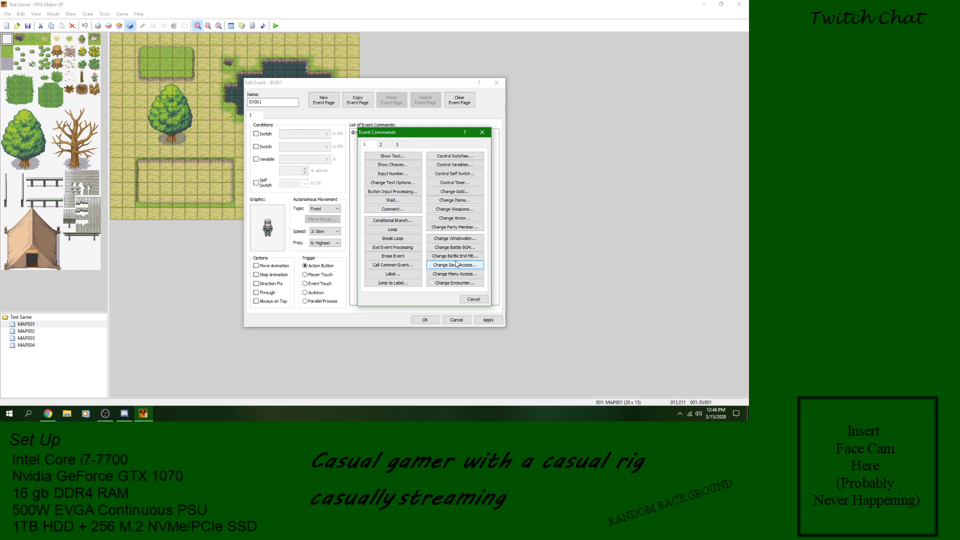
pyautogui.click(456, 264)
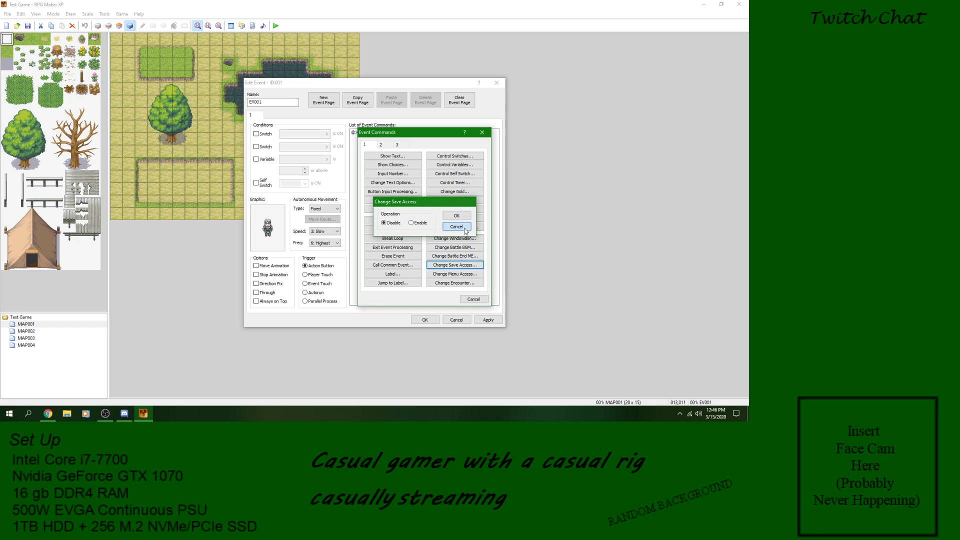
pyautogui.click(465, 230)
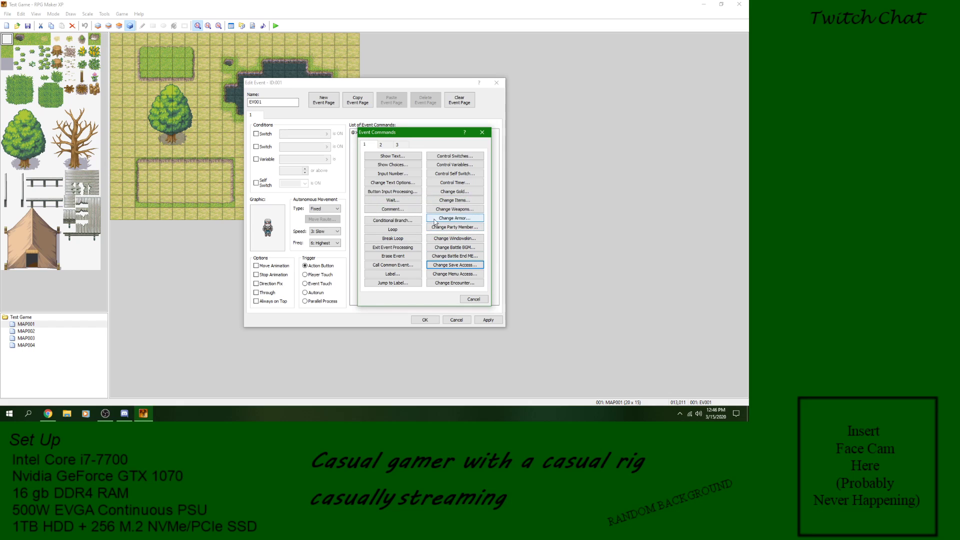
# Step: Add a Call Save Screen command to EV001 and accept the event
pyautogui.click(382, 144)
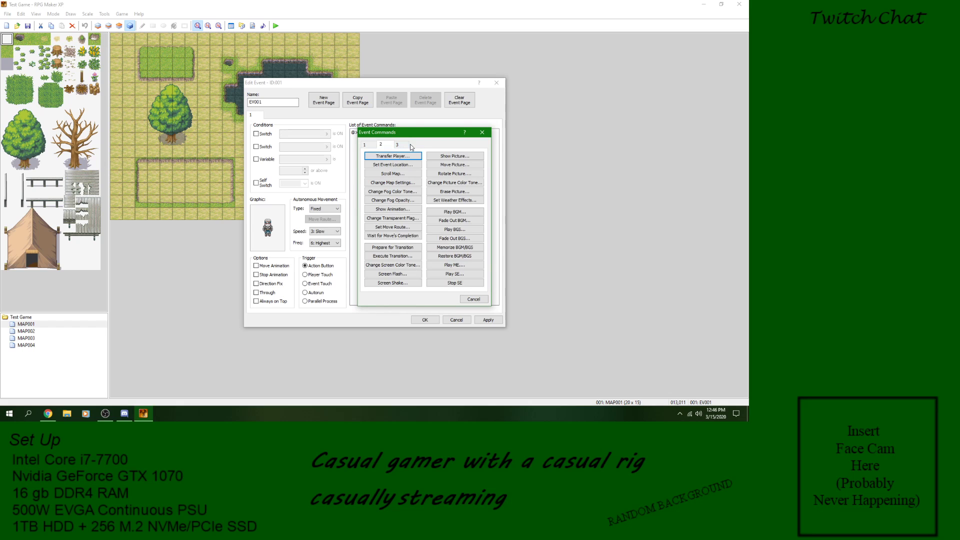
pyautogui.click(403, 146)
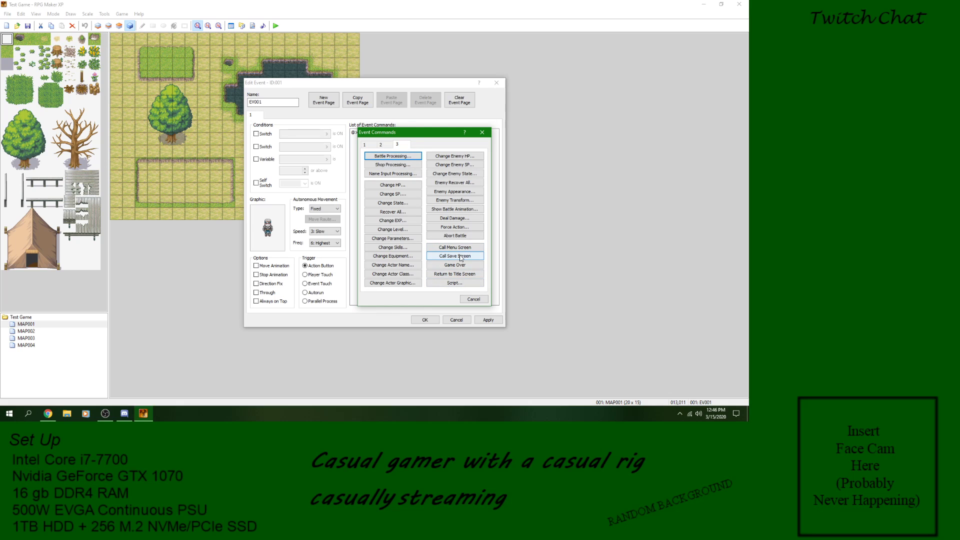
pyautogui.click(455, 256)
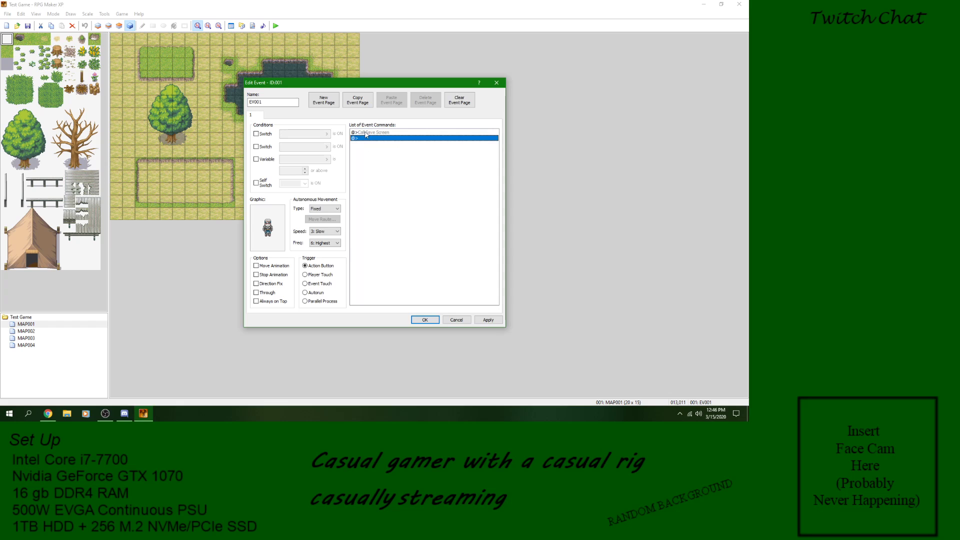
pyautogui.click(435, 319)
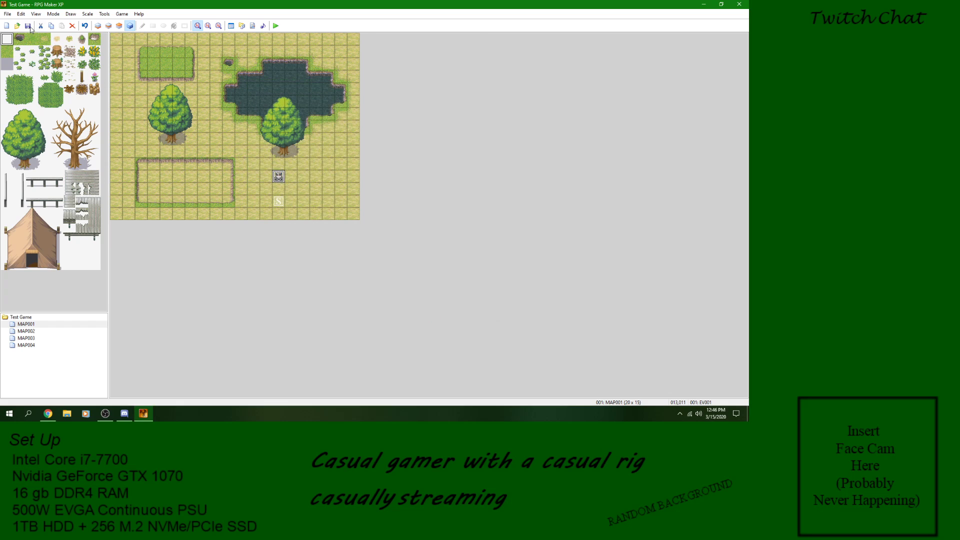
# Step: Playtest a new game, trigger EV001 to call the save screen, and cancel out of it
pyautogui.click(277, 25)
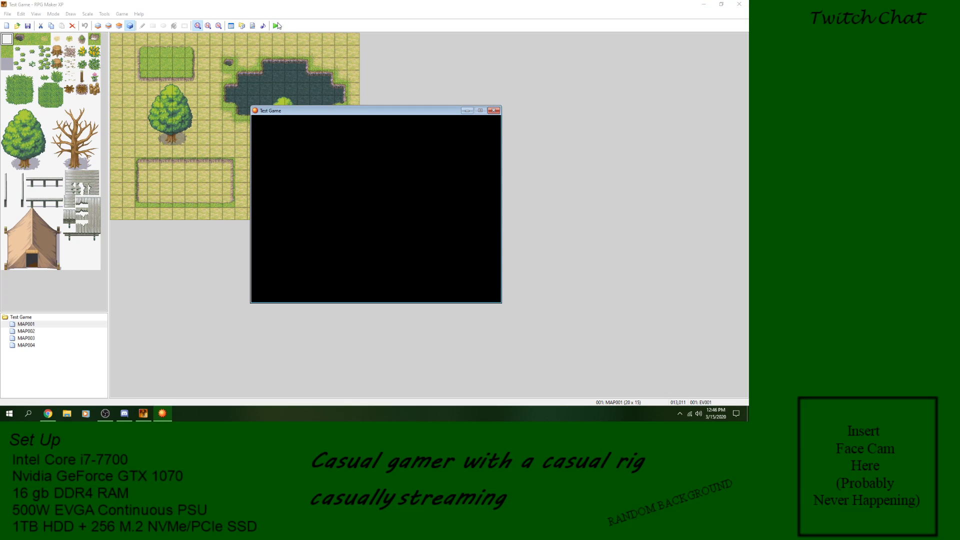
pyautogui.press('Return')
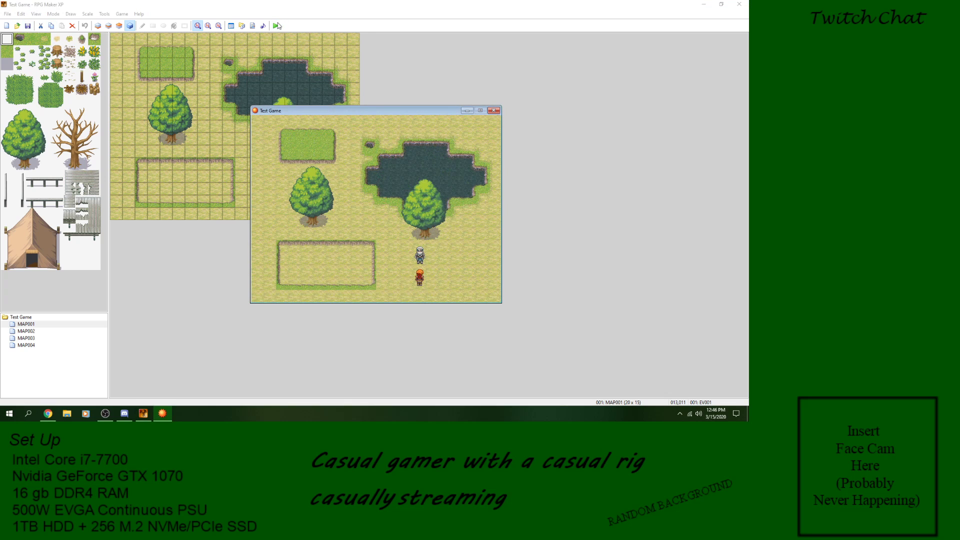
pyautogui.press('Escape')
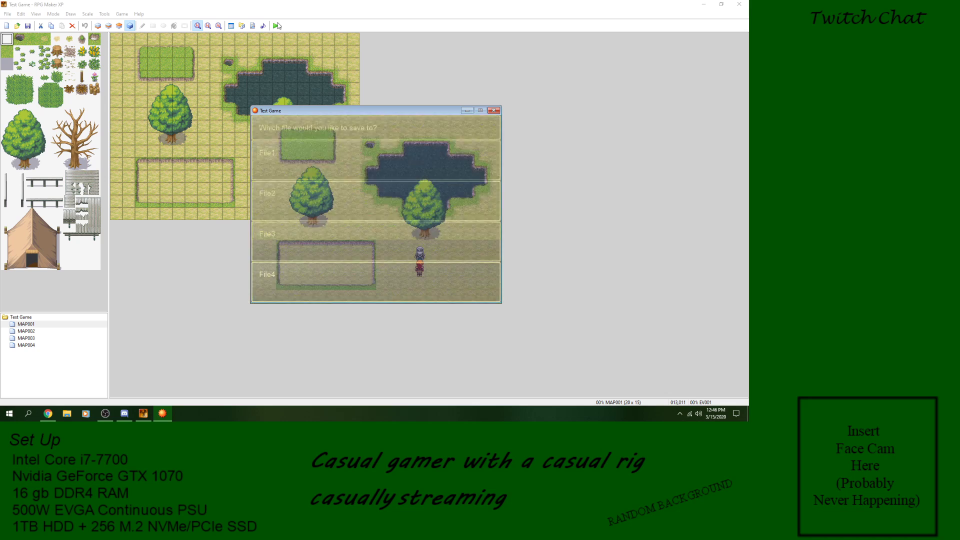
# Step: Step away from the event, try the party menu's Save option, back out to the map, and close the playtest
pyautogui.press('Down')
pyautogui.press('Escape')
pyautogui.press('Down')
pyautogui.press('Down')
pyautogui.press('Down')
pyautogui.press('Down')
pyautogui.press('Return')
pyautogui.press('Escape')
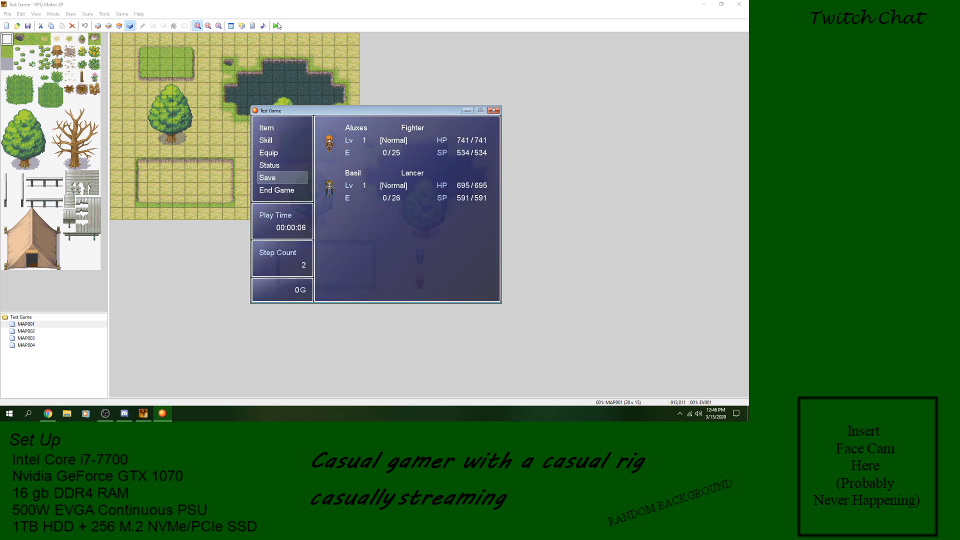
pyautogui.press('Escape')
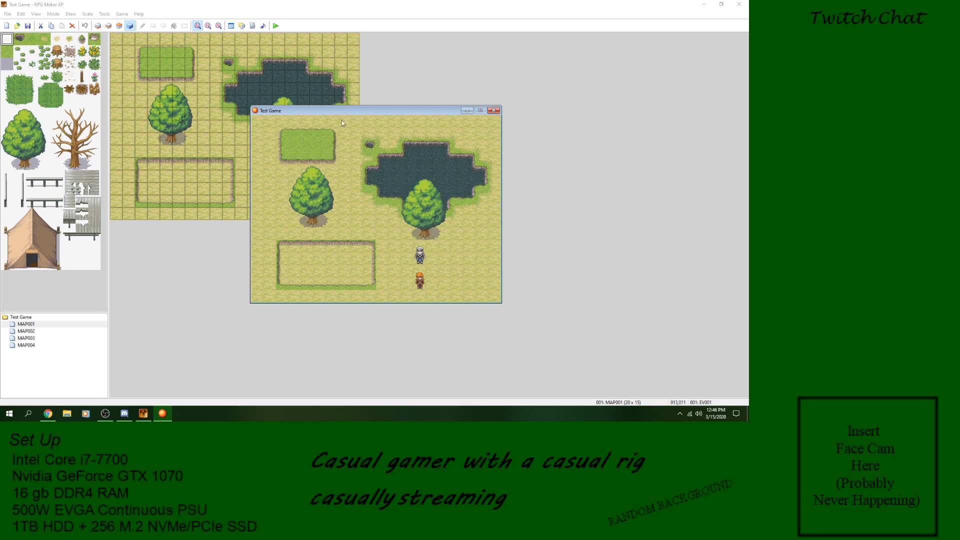
pyautogui.hotkey('alt', 'F4')
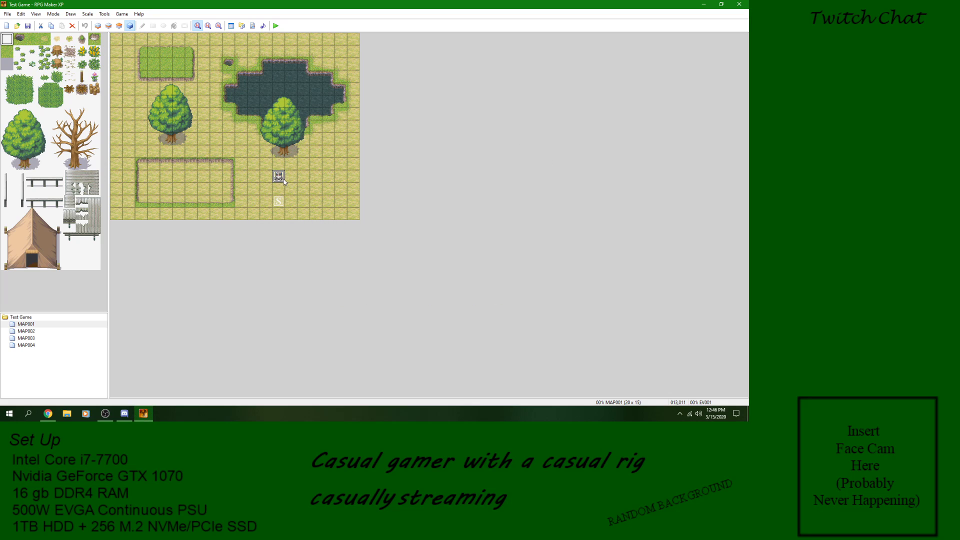
# Step: Reopen EV001 and review the commands available to insert, leaving the event unchanged
pyautogui.doubleClick(281, 179)
pyautogui.click(385, 133)
pyautogui.rightClick(386, 134)
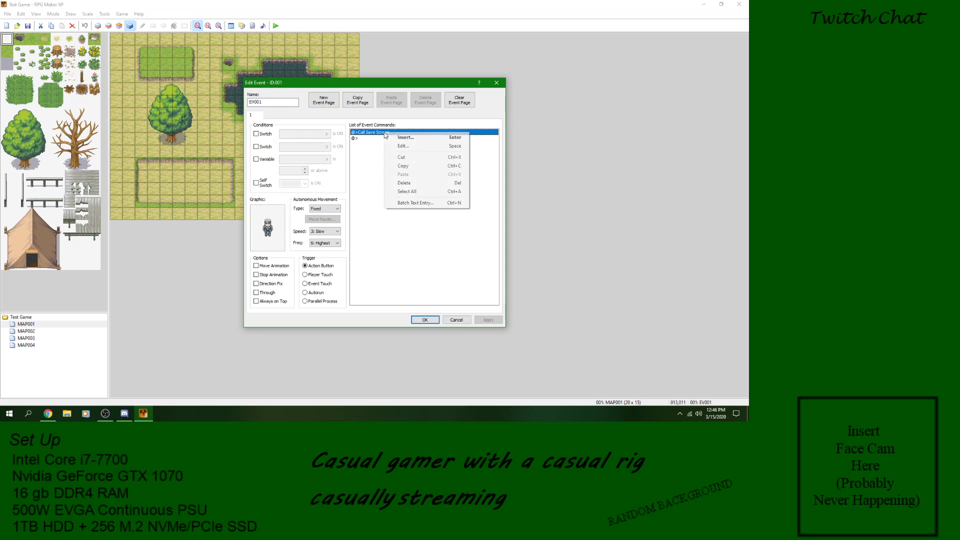
pyautogui.click(405, 137)
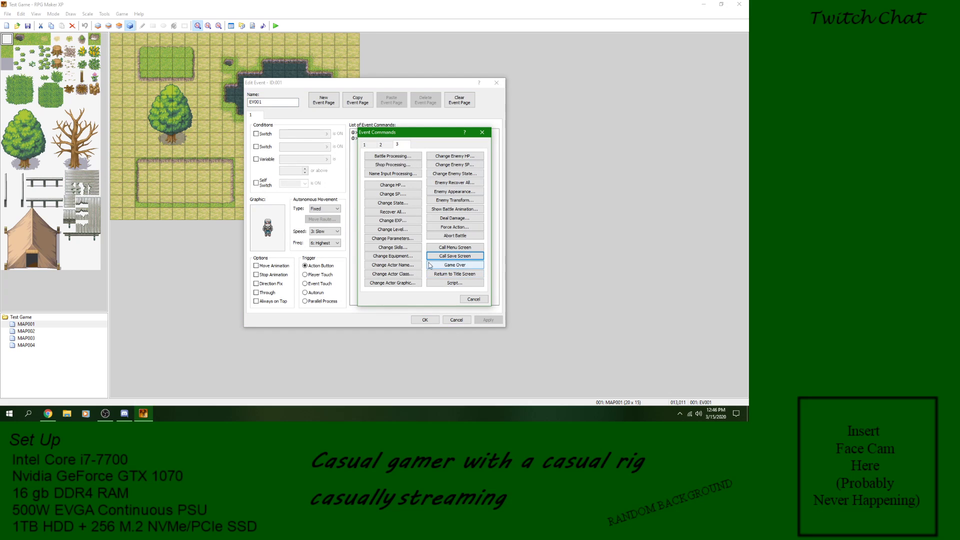
pyautogui.click(366, 145)
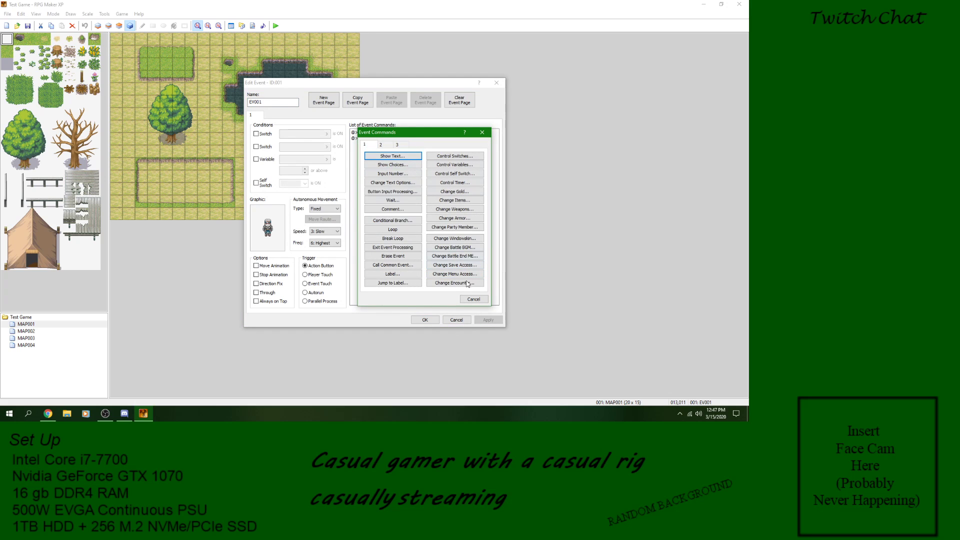
pyautogui.click(473, 299)
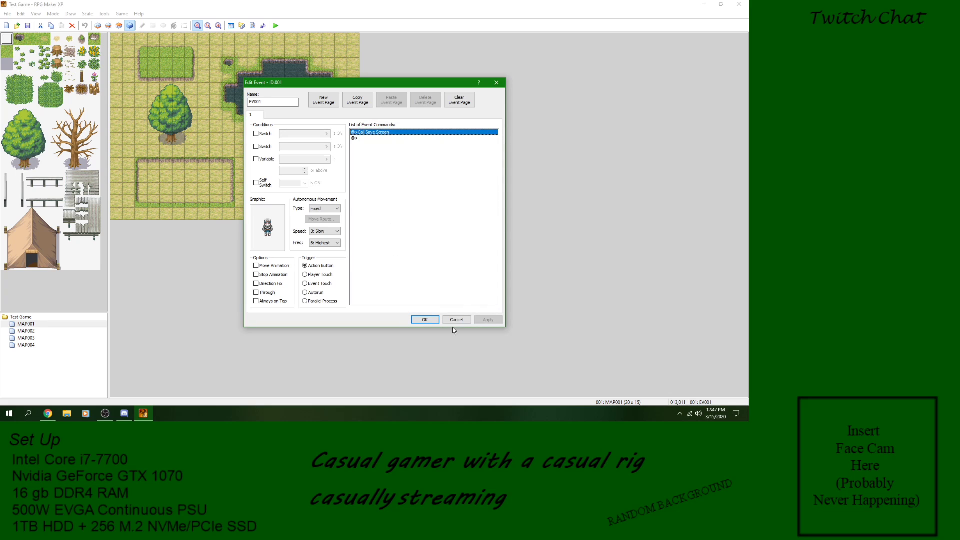
pyautogui.click(456, 318)
# Step: Create a new Autorun event on the map's top-left tile with a Change Save Access command set to Disable
pyautogui.rightClick(118, 39)
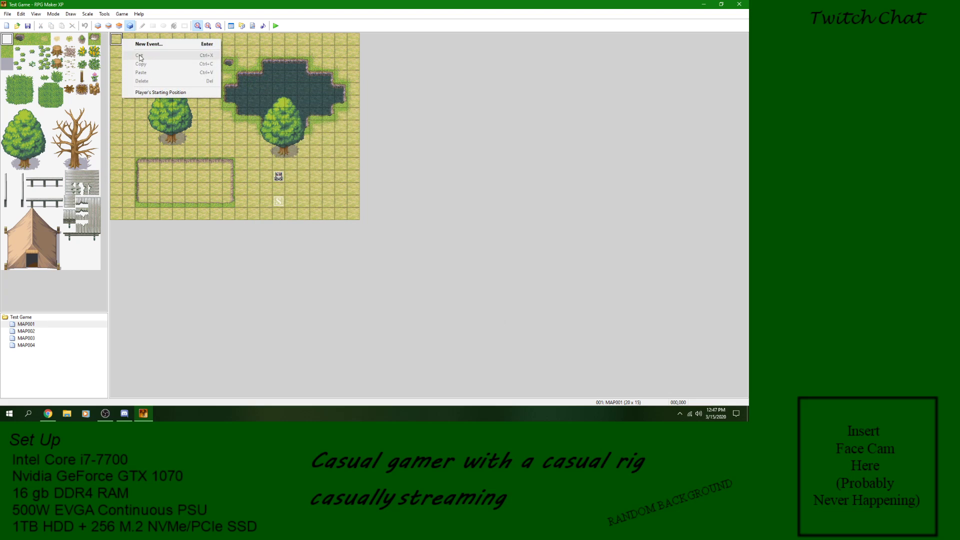
pyautogui.click(150, 44)
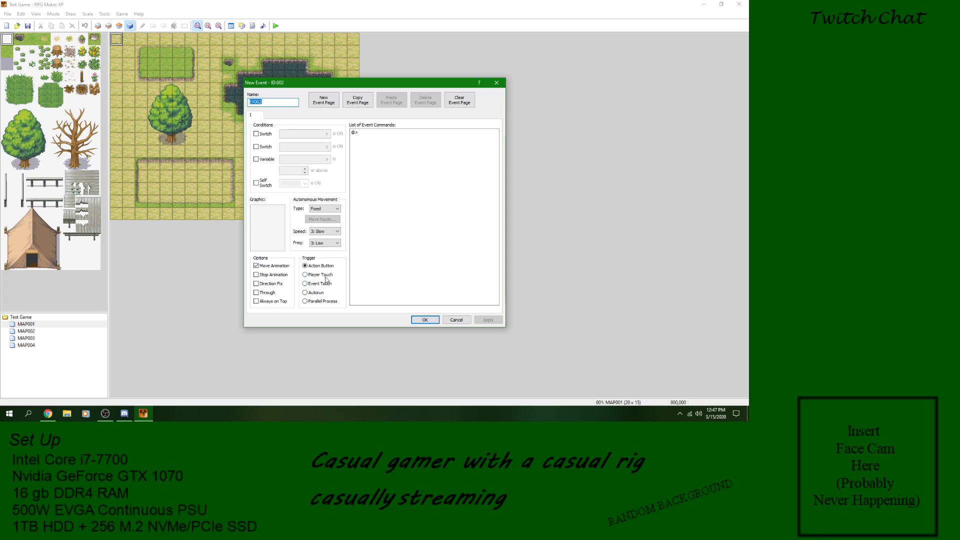
pyautogui.click(314, 293)
pyautogui.doubleClick(371, 137)
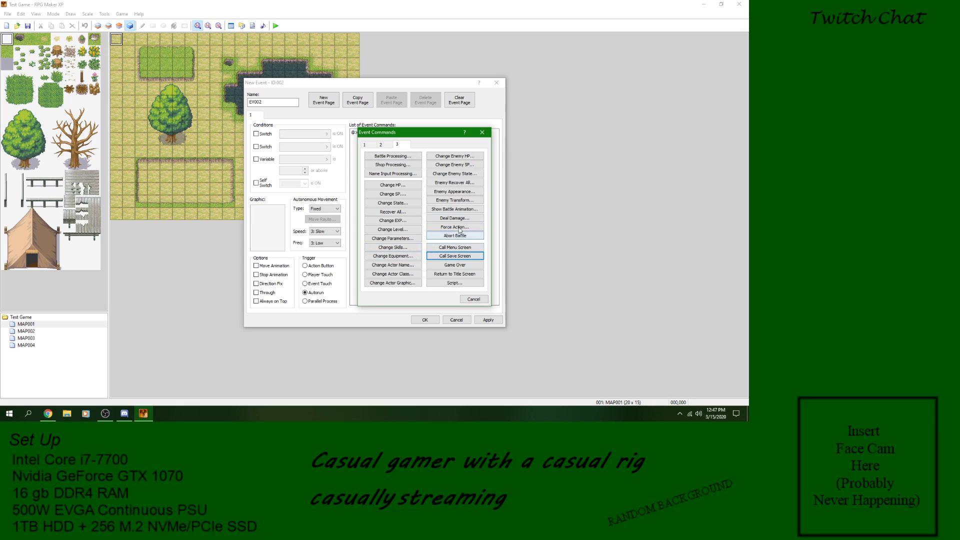
pyautogui.click(365, 144)
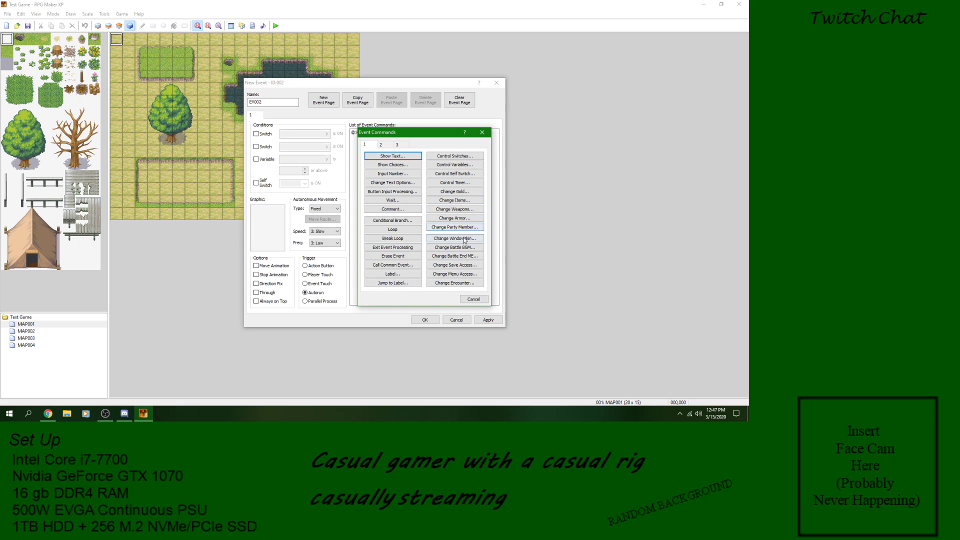
pyautogui.click(463, 266)
pyautogui.click(393, 223)
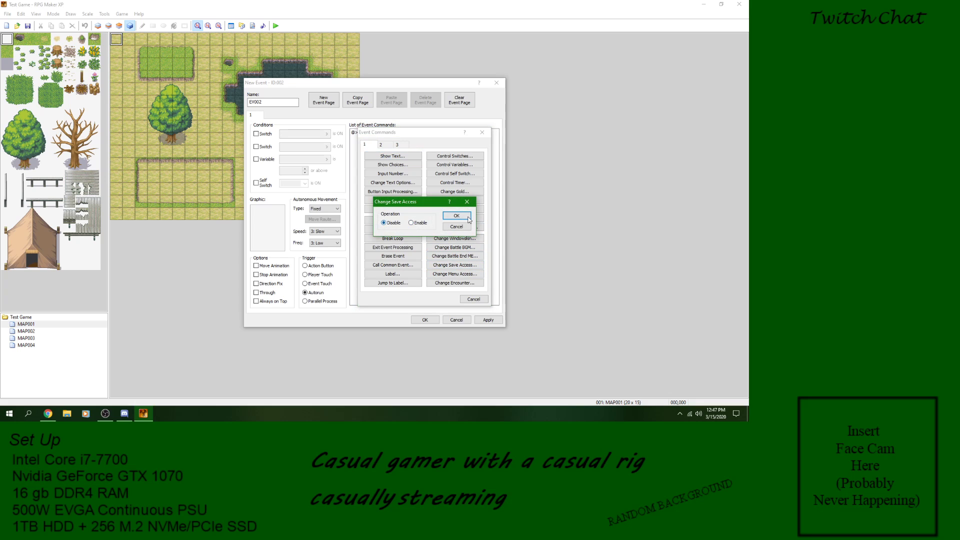
pyautogui.click(457, 216)
# Step: Add an Erase Event command after the save access command, accept the new event, and save the project
pyautogui.rightClick(402, 140)
pyautogui.click(414, 143)
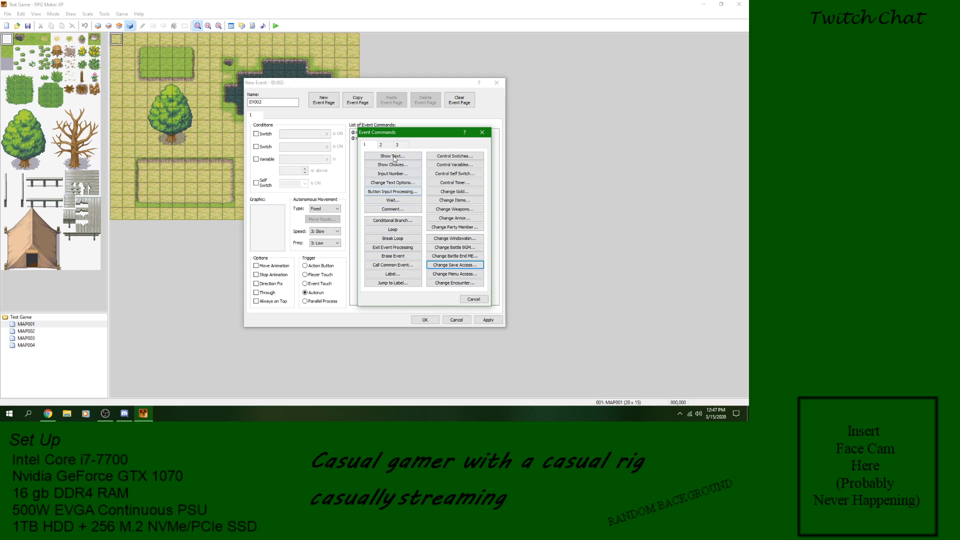
pyautogui.click(399, 256)
pyautogui.click(430, 320)
pyautogui.click(27, 28)
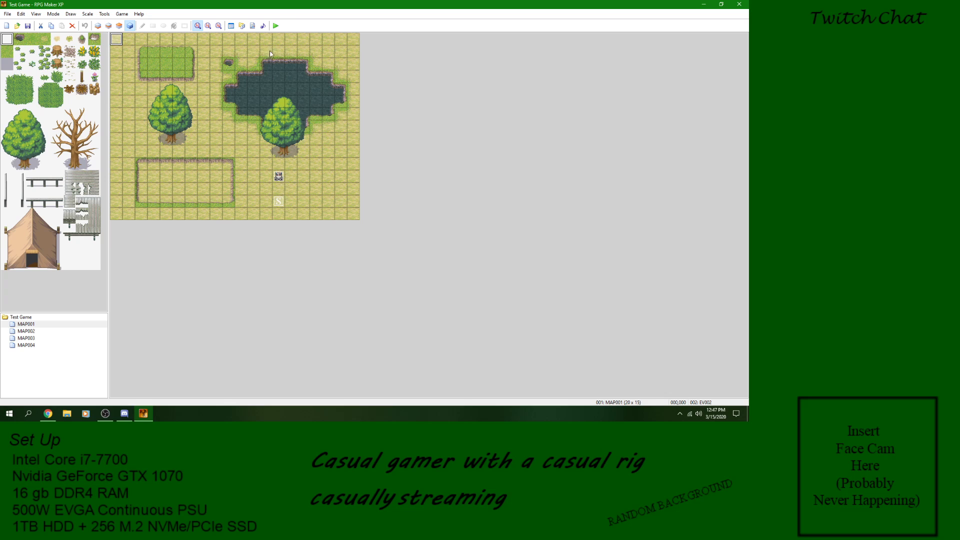
# Step: Playtest a new game and trigger EV001's save screen, cancelling out of it without saving
pyautogui.click(275, 26)
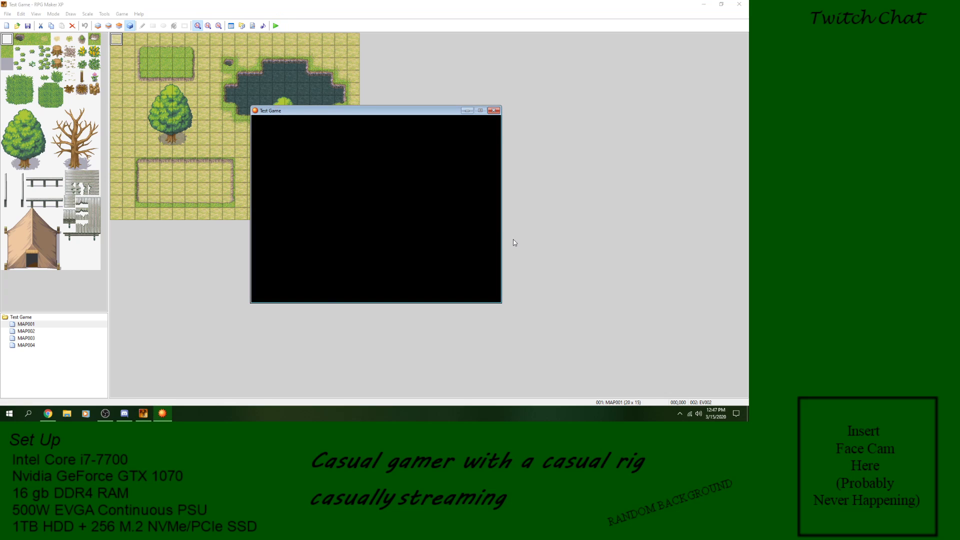
pyautogui.press('Return')
pyautogui.press('Return')
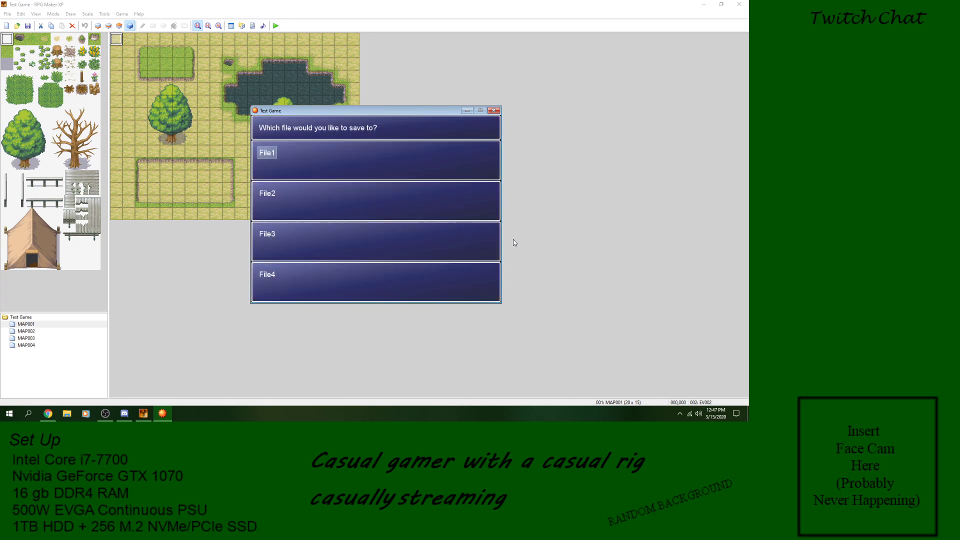
pyautogui.press('Escape')
# Step: Step away from EV001, check the Save option in the party menu, and return to the map
pyautogui.press('Left')
pyautogui.press('Escape')
pyautogui.press('Down')
pyautogui.press('Down')
pyautogui.press('Down')
pyautogui.press('Down')
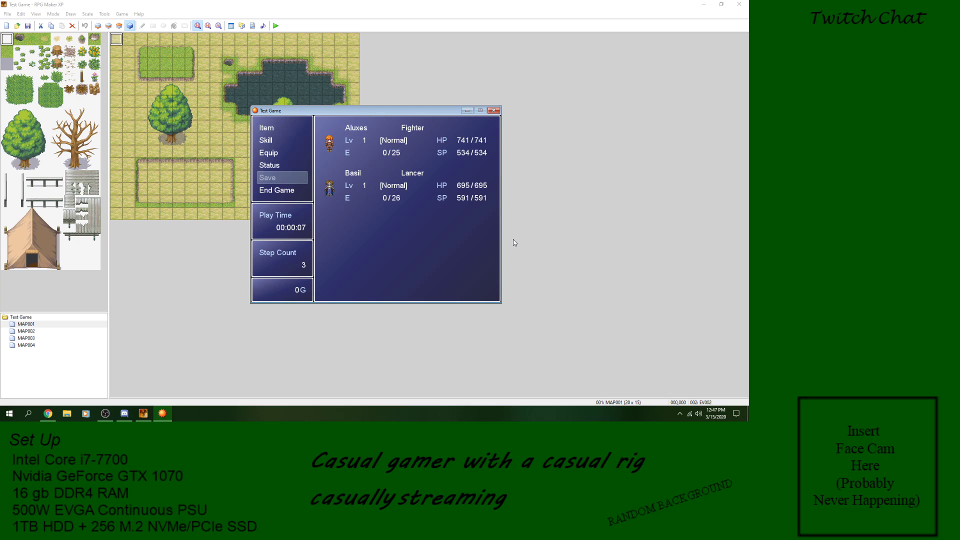
pyautogui.press('Escape')
# Step: Trigger EV001's save screen again, cancel out of it, and close the playtest
pyautogui.press('Up')
pyautogui.press('Right')
pyautogui.press('Return')
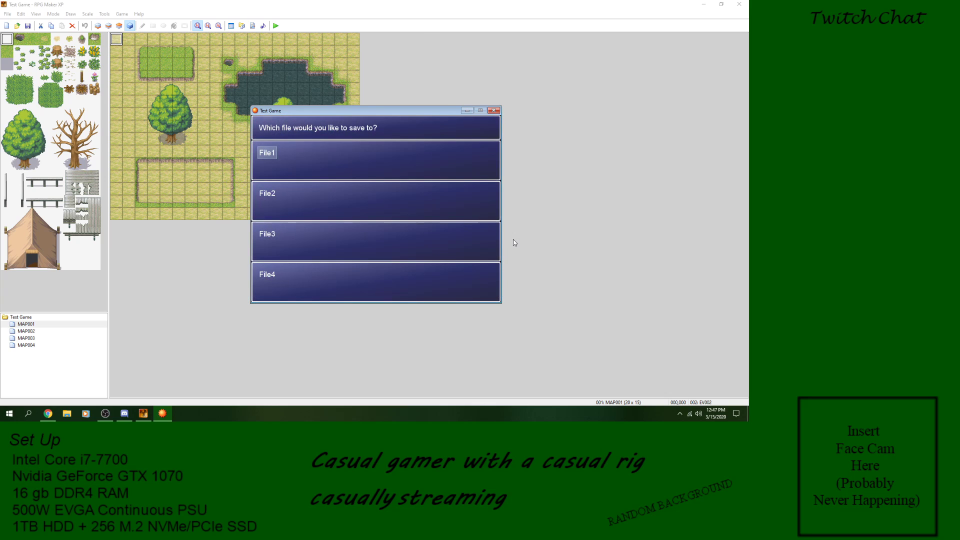
pyautogui.press('Escape')
pyautogui.click(494, 111)
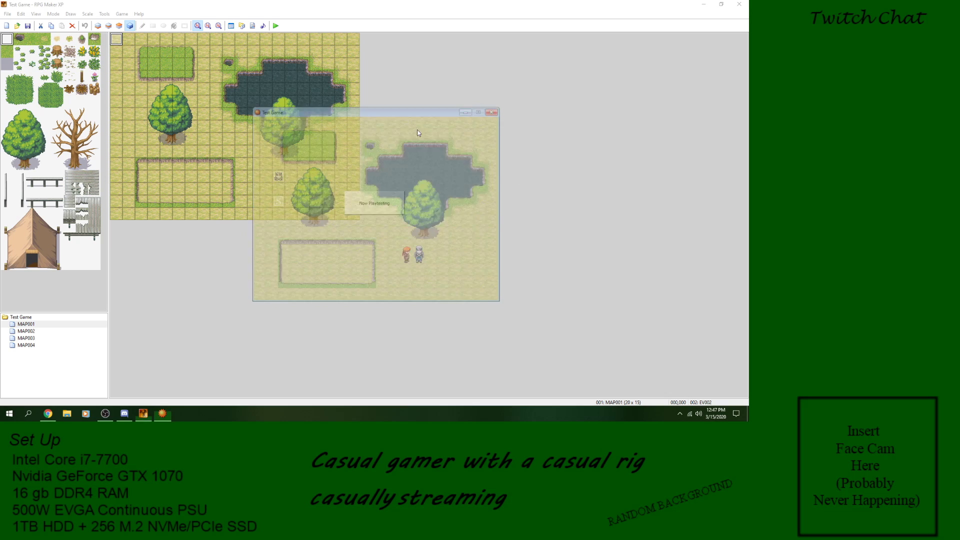
# Step: Open EV001 and delete its Call Save Screen command
pyautogui.doubleClick(278, 176)
pyautogui.click(384, 132)
pyautogui.rightClick(384, 133)
pyautogui.click(403, 185)
# Step: Review the Change Menu Access and Change Encounter options without adding either command, and accept EV001
pyautogui.press('Return')
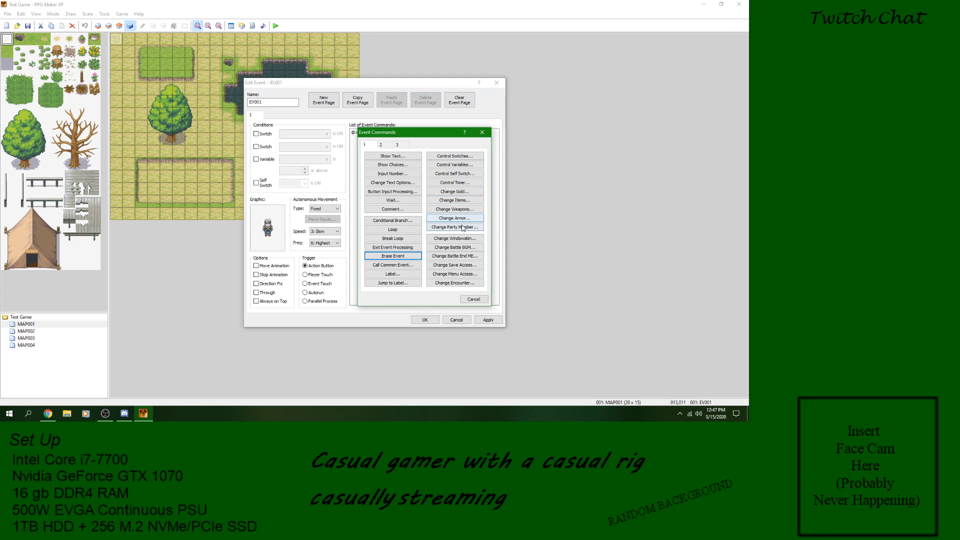
pyautogui.click(455, 274)
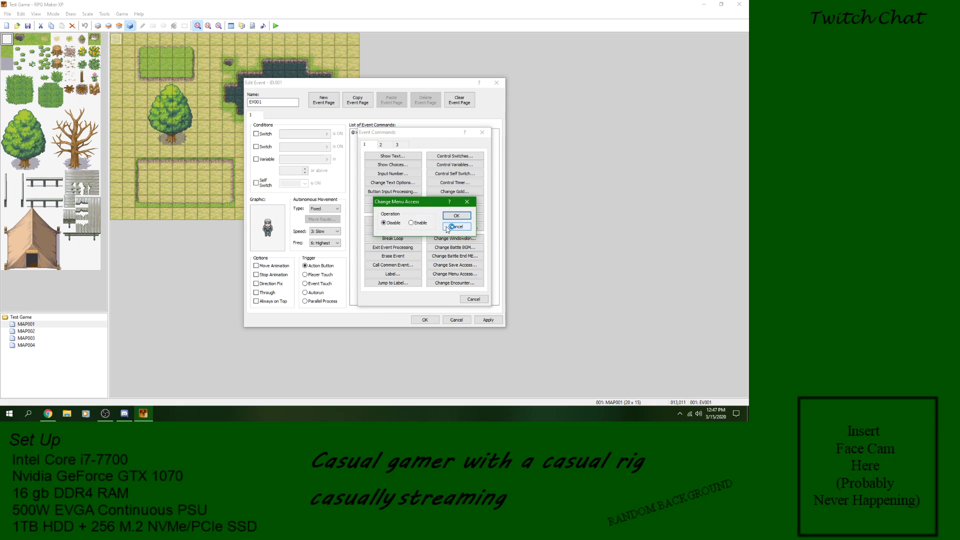
pyautogui.click(450, 227)
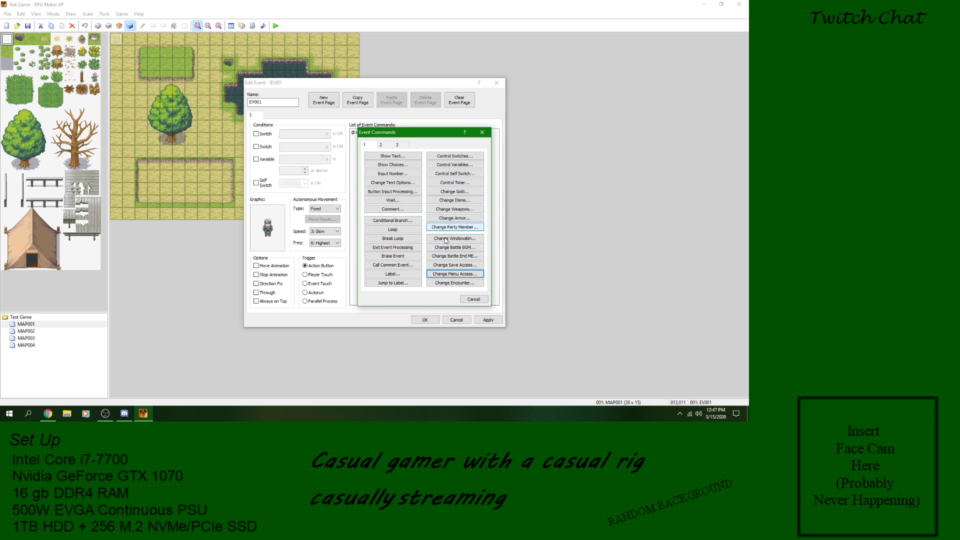
pyautogui.click(468, 277)
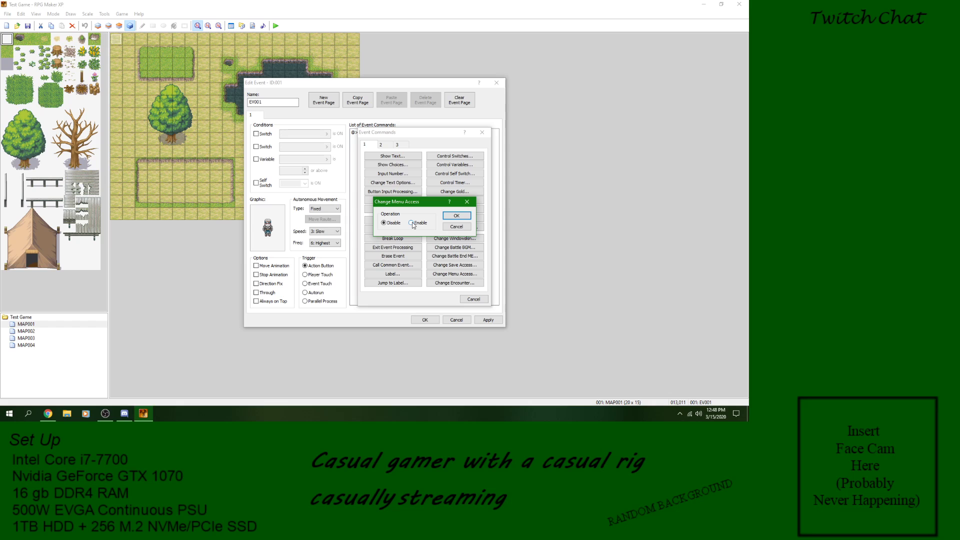
pyautogui.click(453, 227)
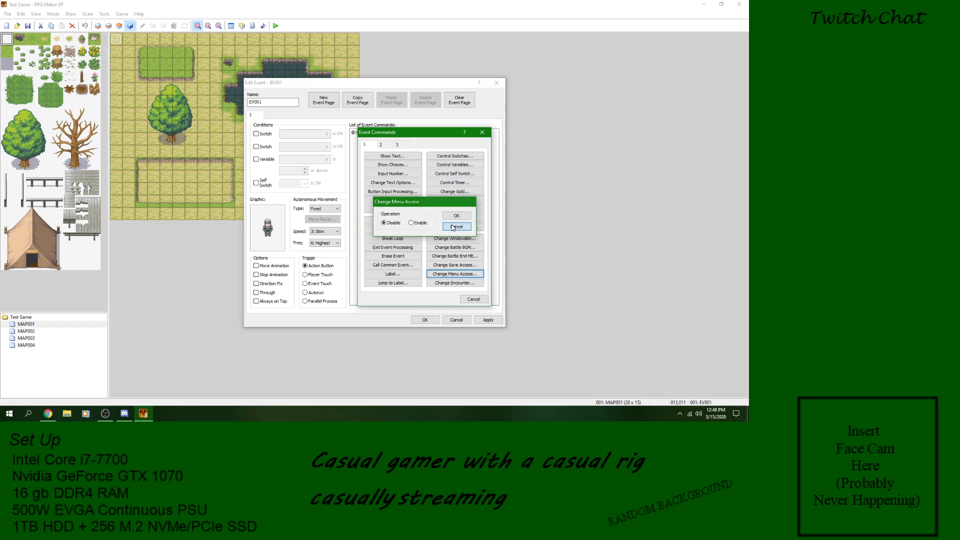
pyautogui.click(455, 284)
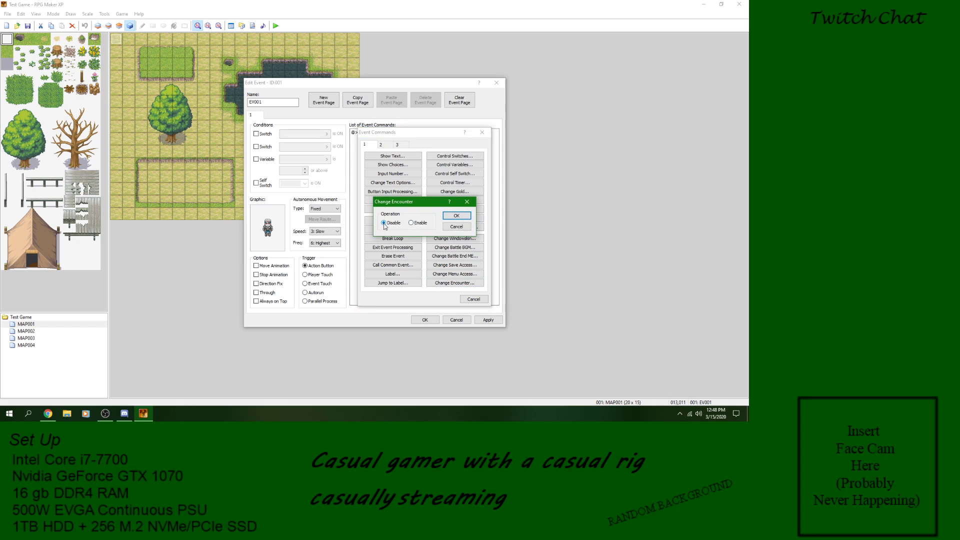
pyautogui.click(465, 228)
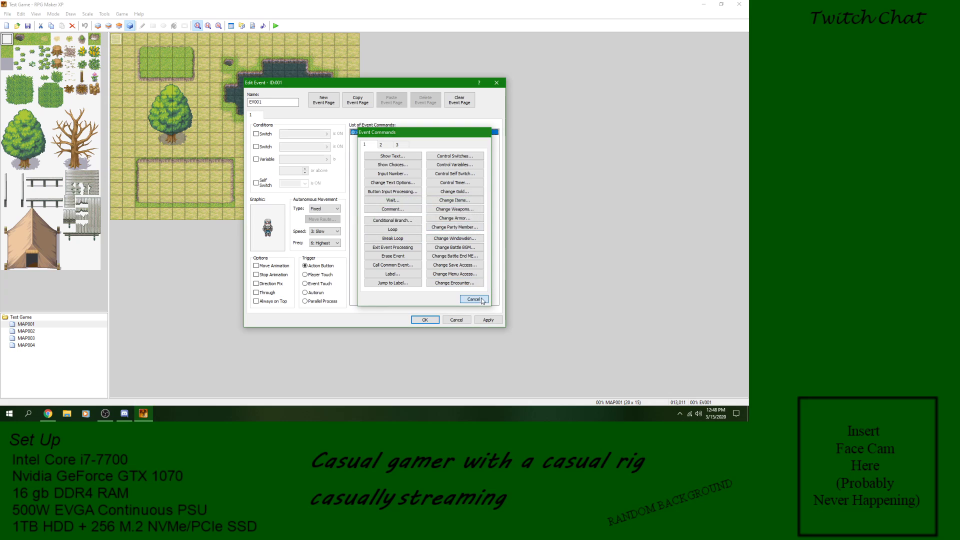
pyautogui.click(479, 300)
pyautogui.click(429, 321)
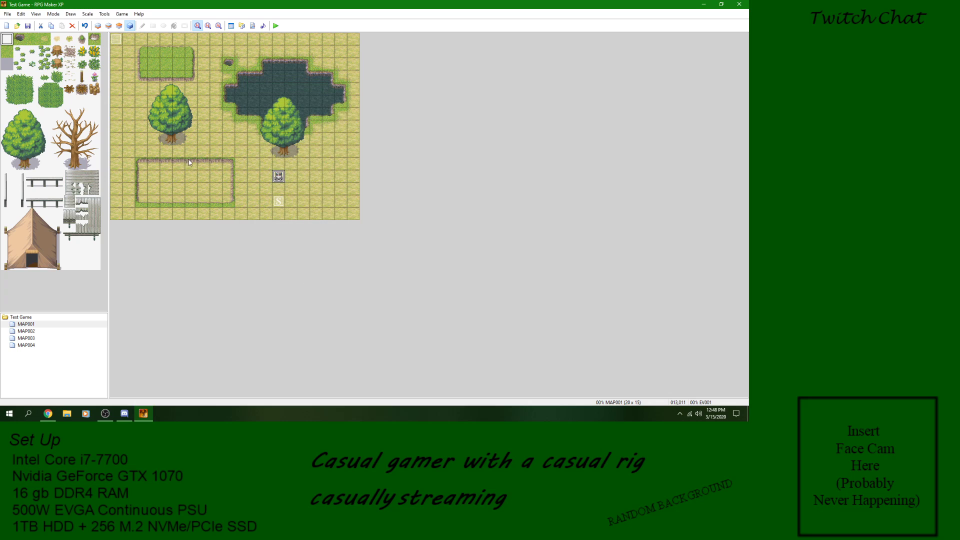
# Step: Add the troop 001: Ghost*2 to MAP001's encounters and accept the map properties
pyautogui.click(27, 326)
pyautogui.rightClick(27, 325)
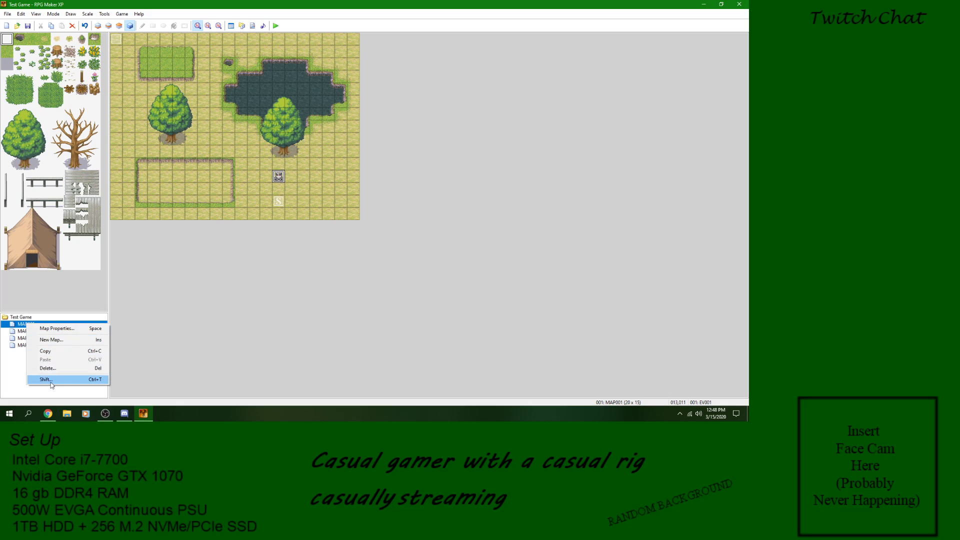
pyautogui.click(57, 329)
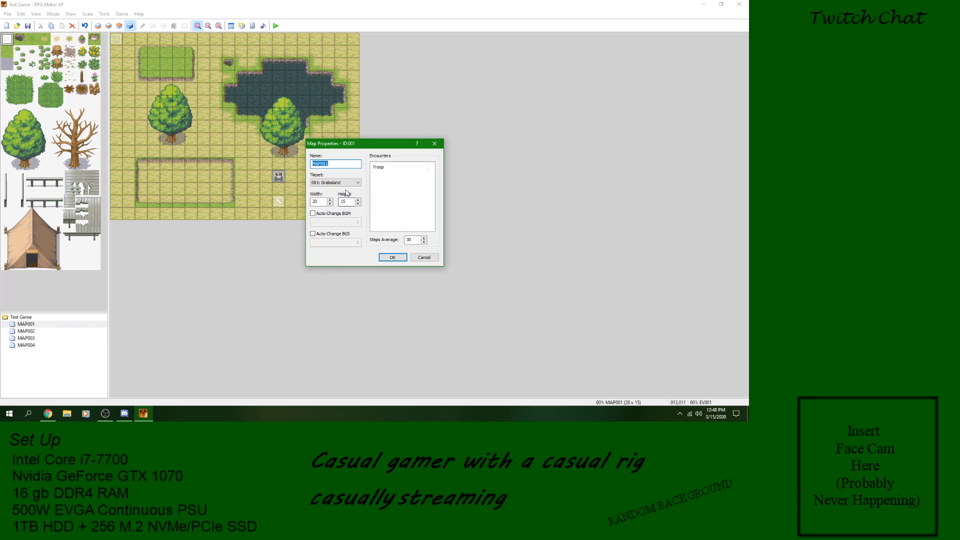
pyautogui.click(400, 182)
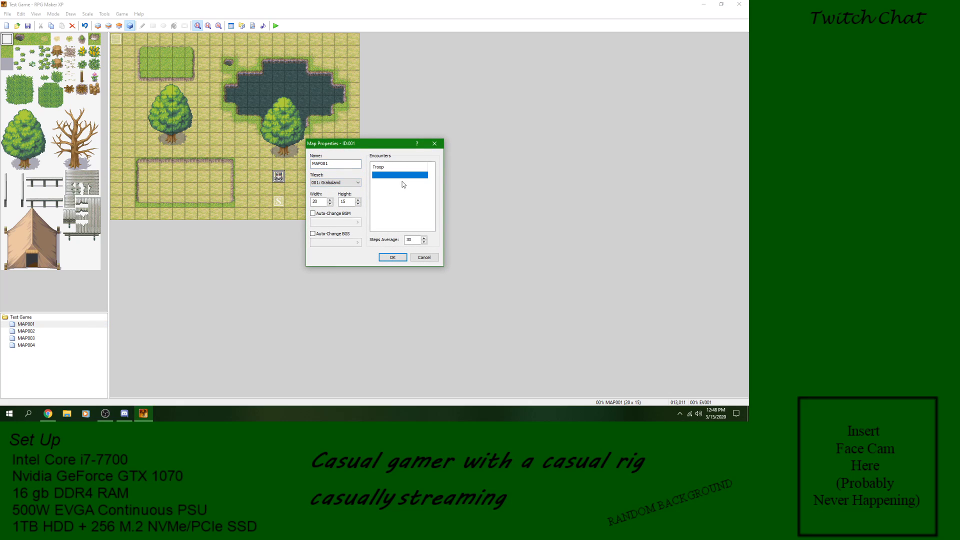
pyautogui.click(397, 181)
pyautogui.rightClick(399, 181)
pyautogui.click(406, 181)
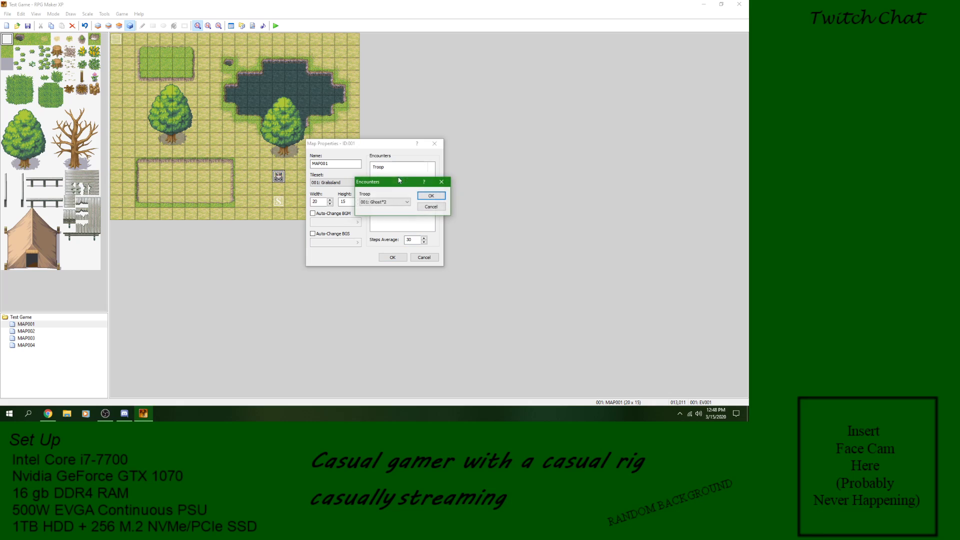
pyautogui.click(432, 196)
pyautogui.click(392, 257)
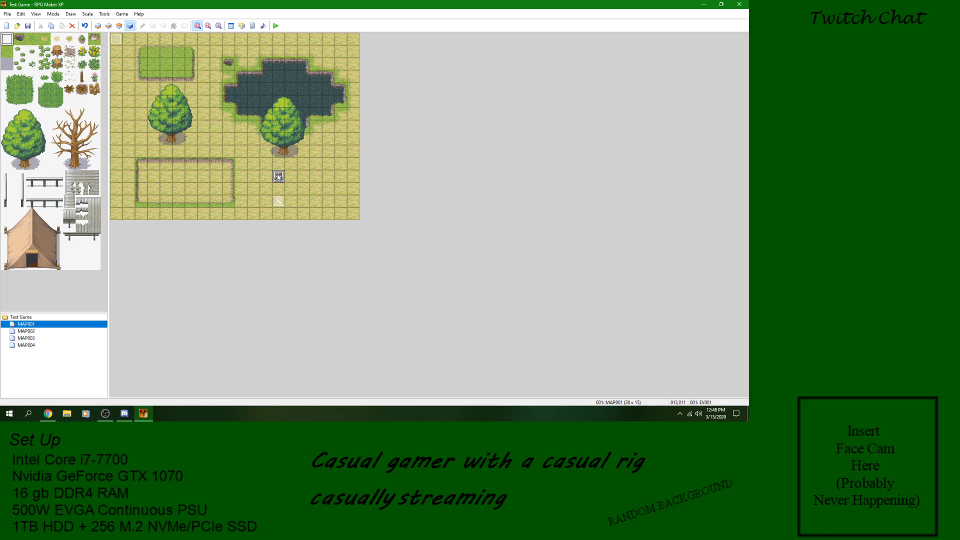
# Step: Reopen EV001 and start inserting a command into its empty command list
pyautogui.rightClick(278, 176)
pyautogui.click(274, 174)
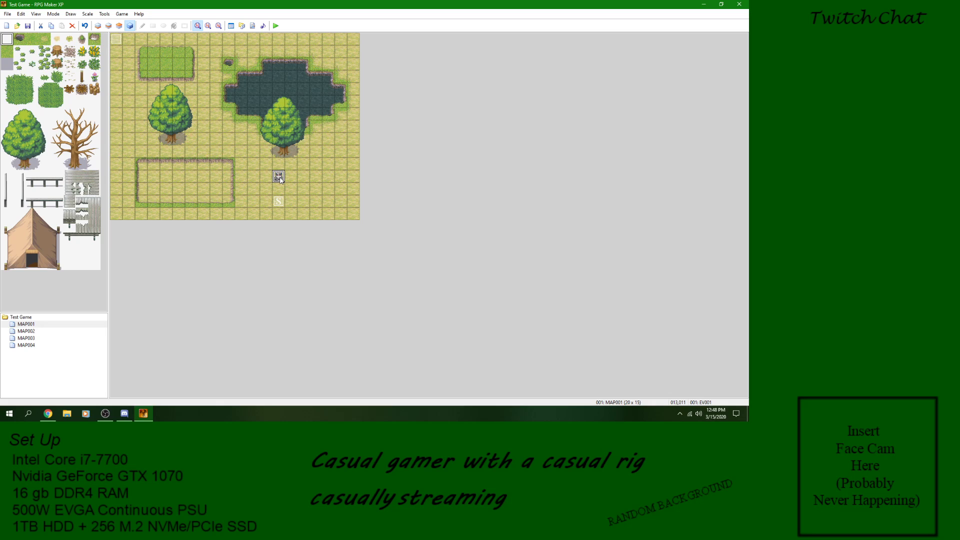
pyautogui.doubleClick(278, 178)
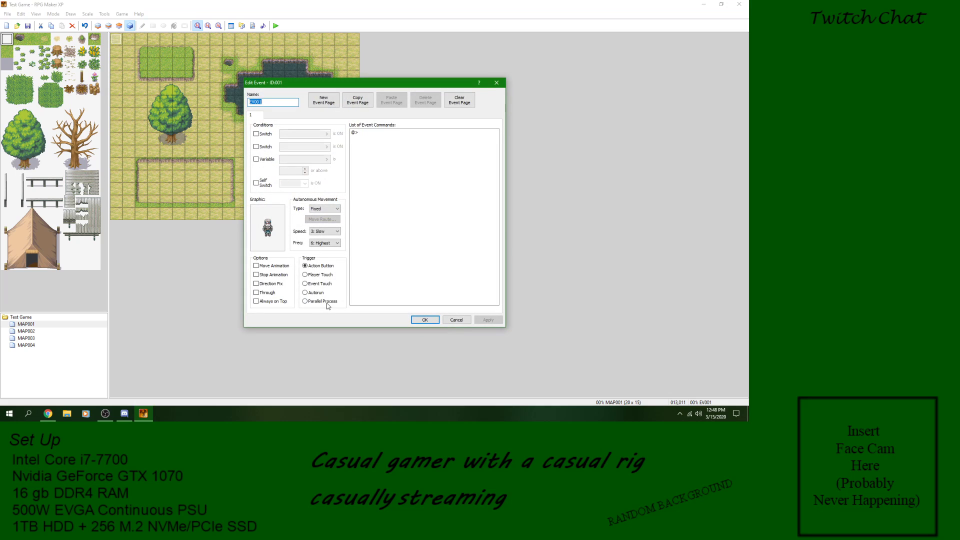
pyautogui.click(368, 134)
pyautogui.rightClick(368, 135)
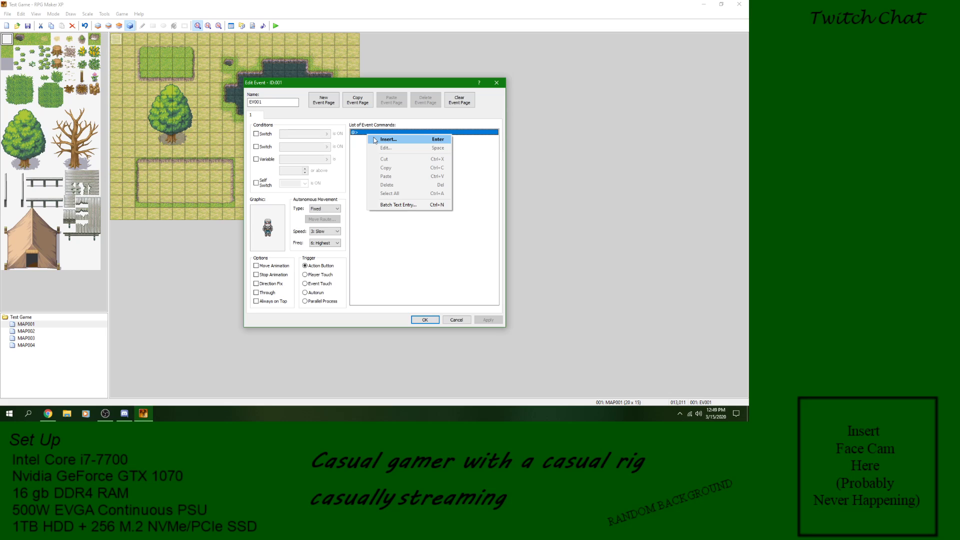
# Step: Review the Change Encounter option for EV001 without adding the command
pyautogui.click(388, 140)
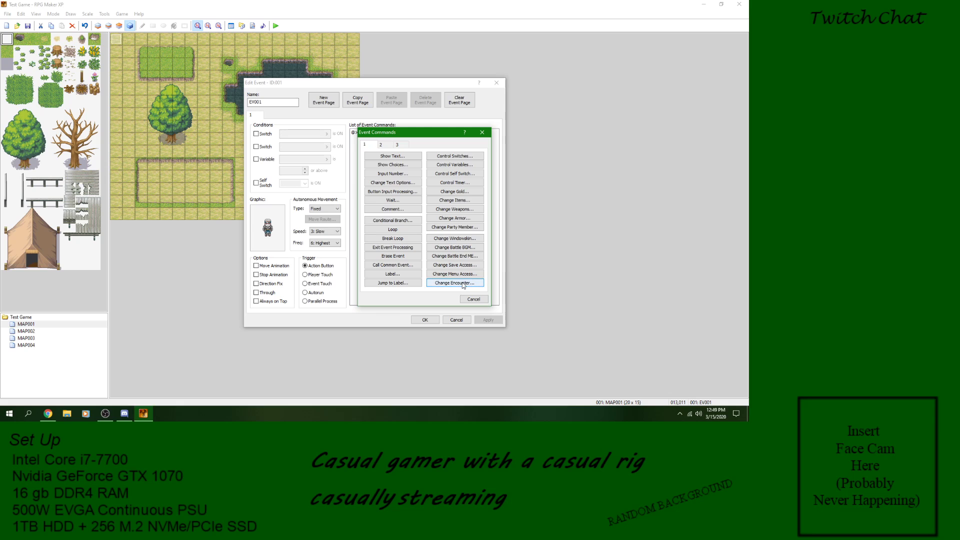
pyautogui.click(463, 284)
pyautogui.click(456, 227)
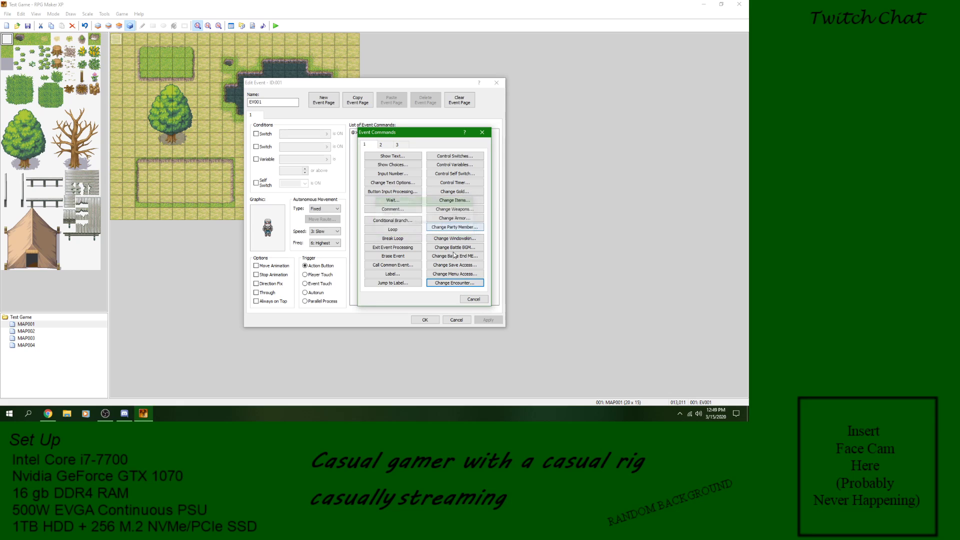
pyautogui.click(473, 299)
pyautogui.rightClick(402, 134)
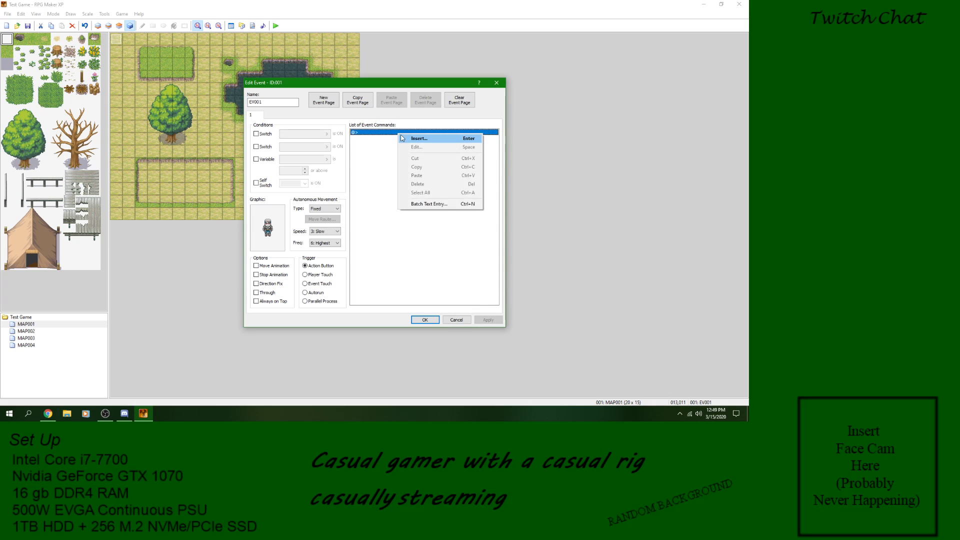
# Step: Review the Transfer Player options without adding the command, and close EV001 without changes
pyautogui.click(401, 138)
pyautogui.click(386, 146)
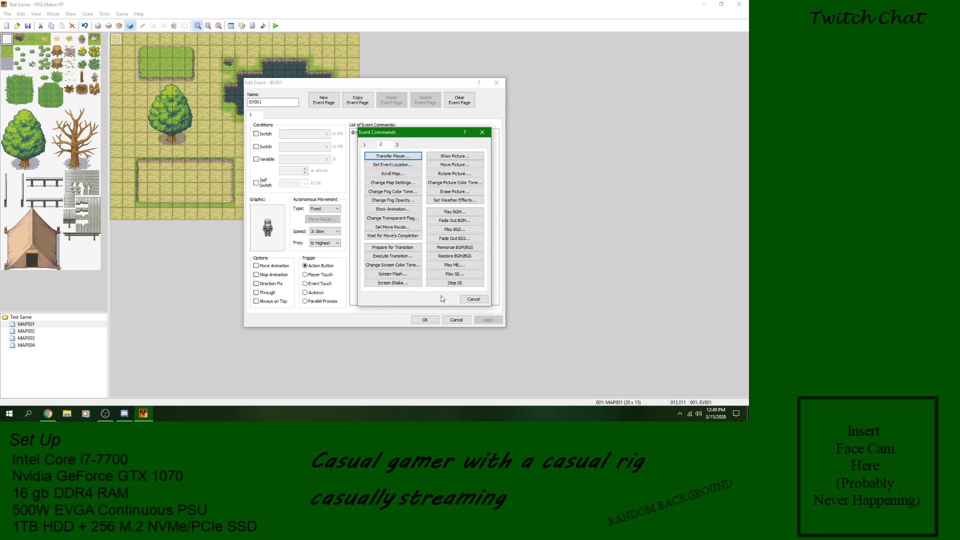
pyautogui.click(409, 159)
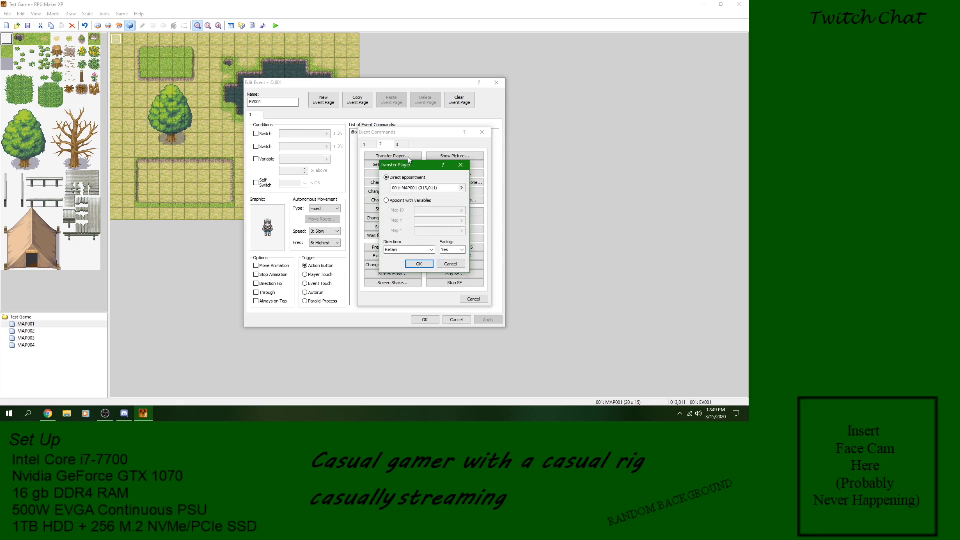
pyautogui.click(452, 264)
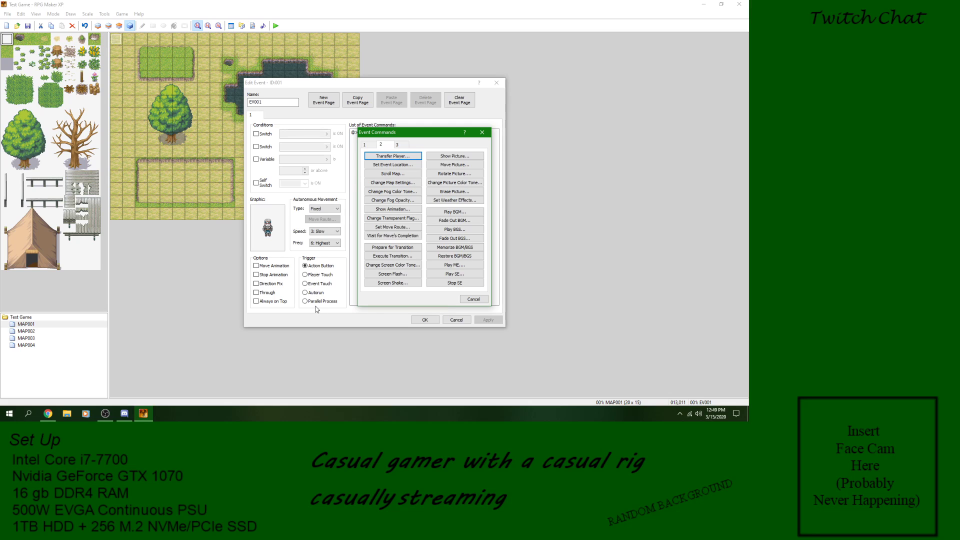
pyautogui.click(395, 157)
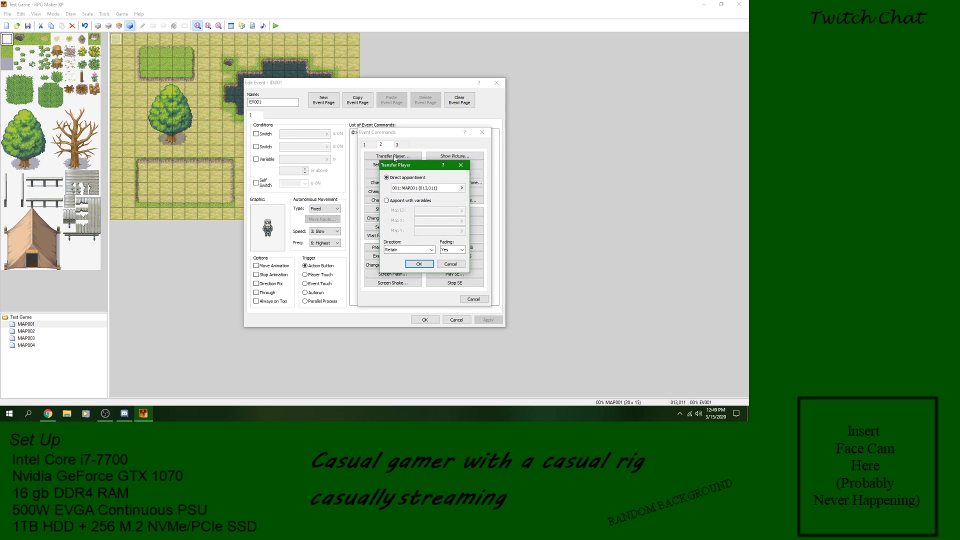
pyautogui.click(468, 267)
pyautogui.click(473, 299)
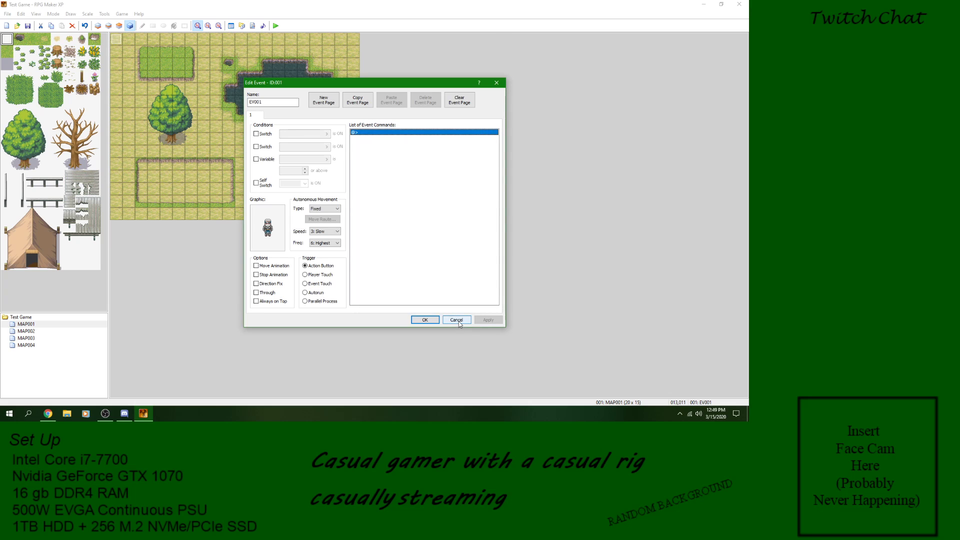
pyautogui.click(458, 321)
# Step: Create a new event on MAP001's top-right corner tile (019,000) with the Player Touch trigger
pyautogui.rightClick(356, 151)
pyautogui.click(343, 180)
pyautogui.rightClick(354, 38)
pyautogui.click(372, 44)
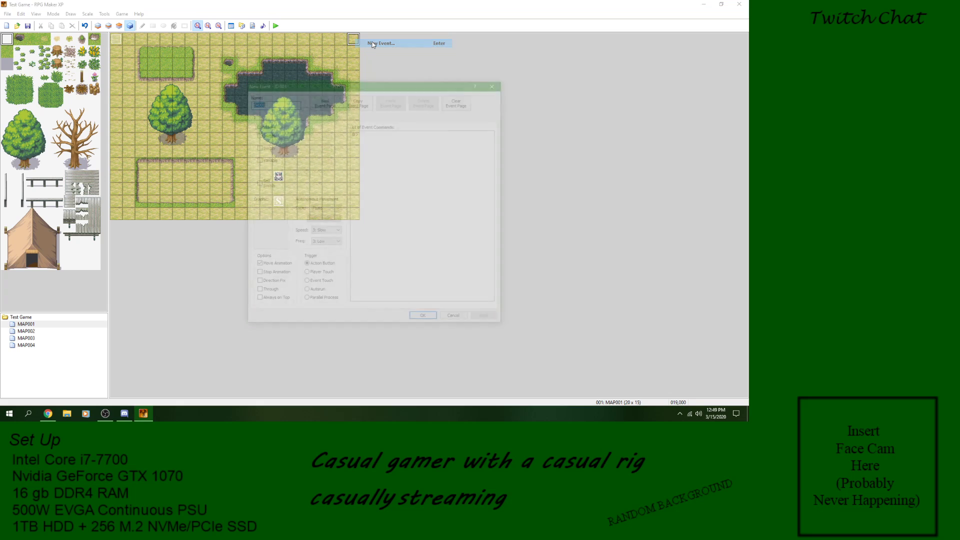
pyautogui.click(324, 275)
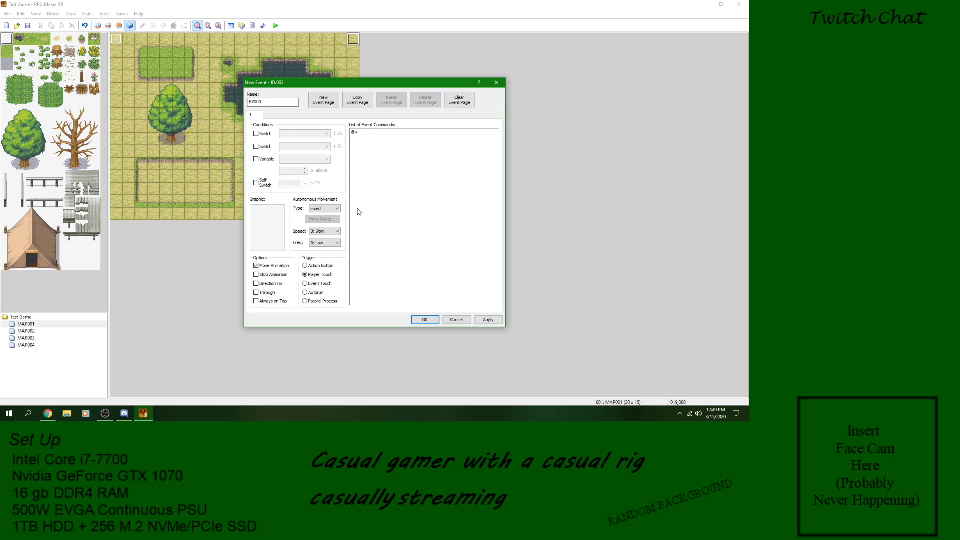
# Step: Add a Transfer Player command to MAP002 (000,011) with retained direction and fading, and accept the new event
pyautogui.rightClick(365, 133)
pyautogui.click(373, 137)
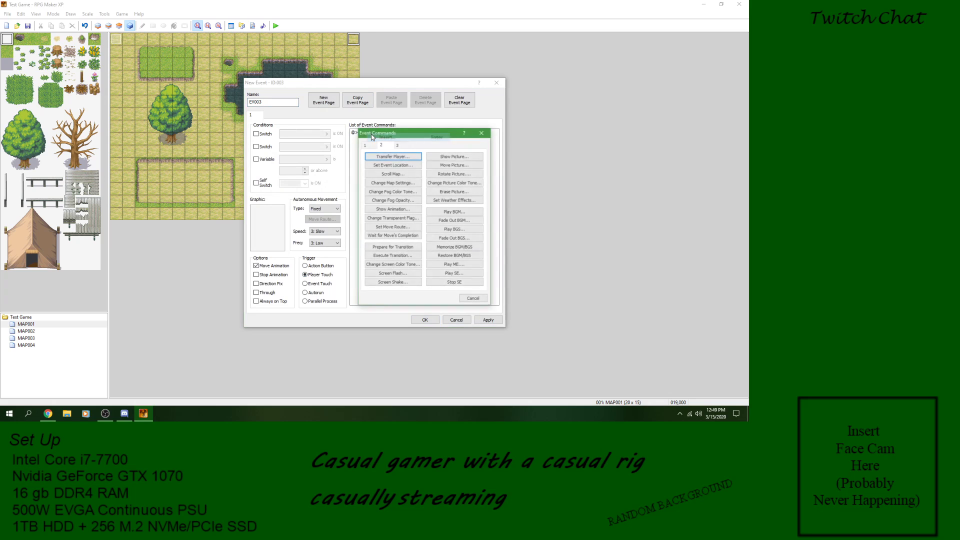
pyautogui.click(415, 158)
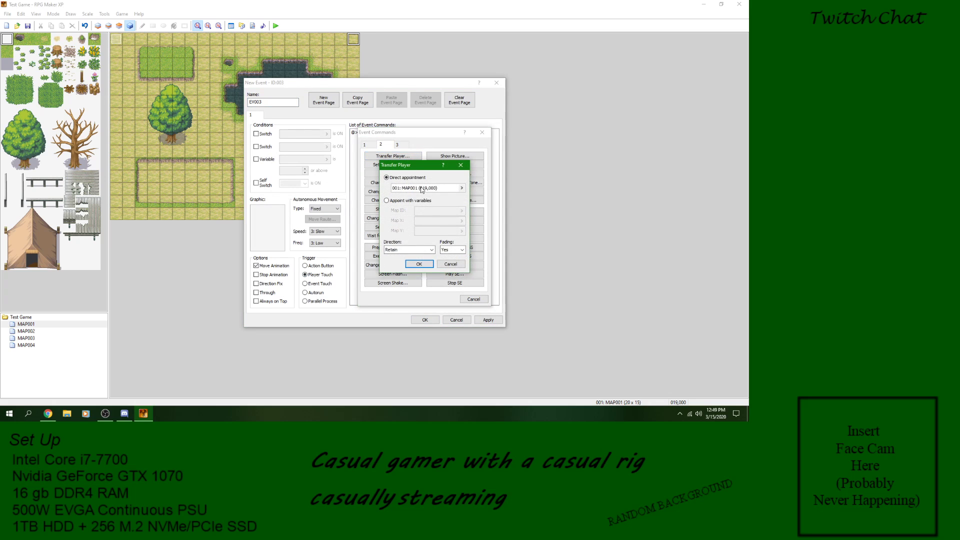
pyautogui.click(461, 188)
pyautogui.click(306, 121)
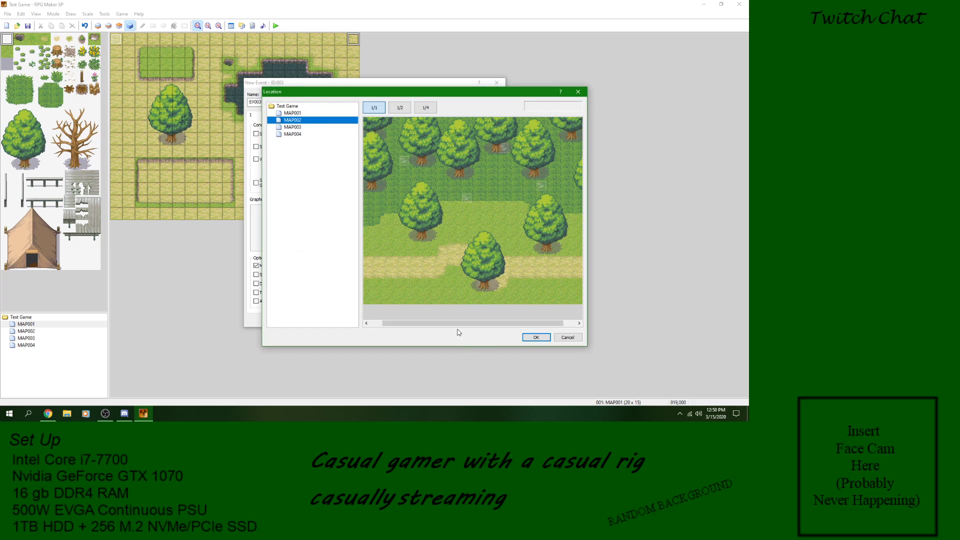
pyautogui.moveTo(460, 323); pyautogui.dragTo(448, 323)
pyautogui.click(369, 260)
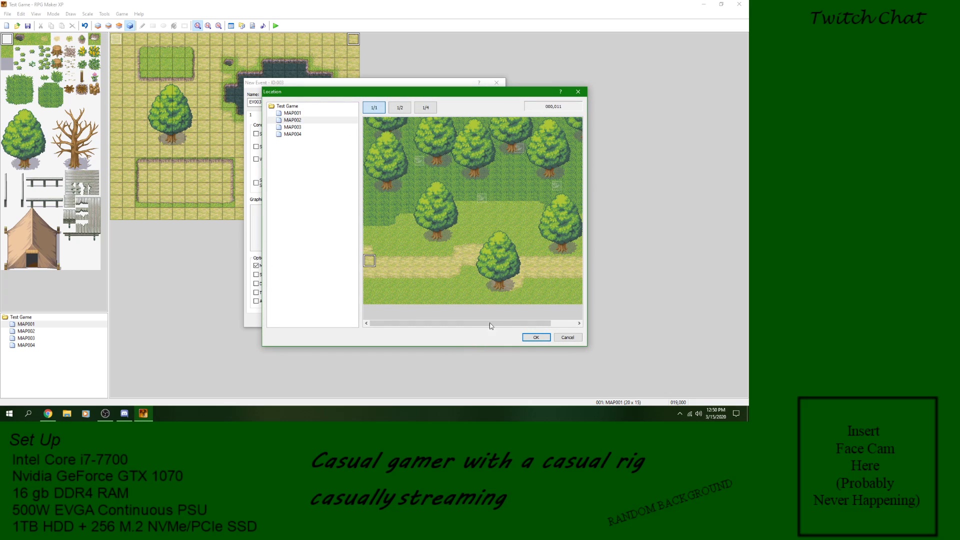
pyautogui.click(537, 338)
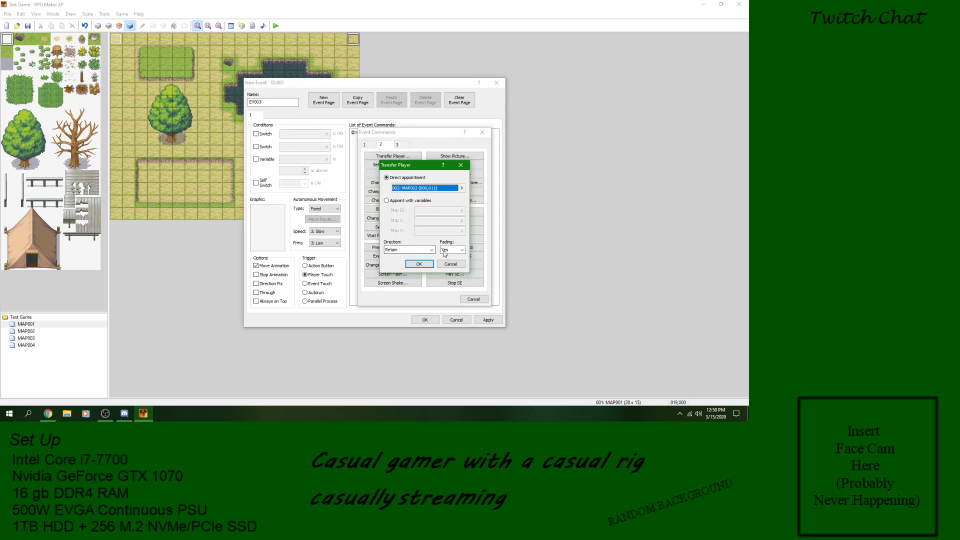
pyautogui.click(419, 264)
pyautogui.click(486, 321)
pyautogui.click(425, 320)
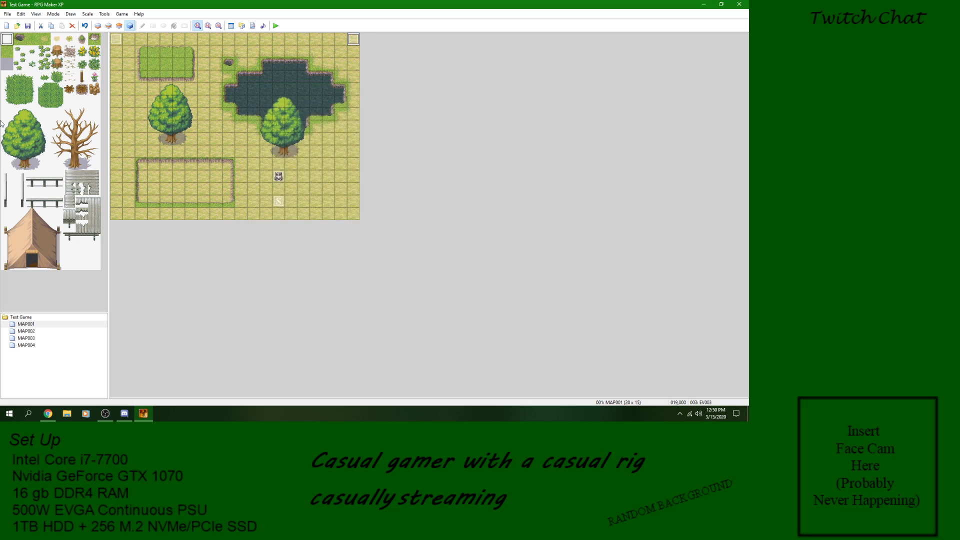
# Step: Start a playtest and walk the character up to MAP001's top-right corner, onto the transfer event
pyautogui.click(276, 26)
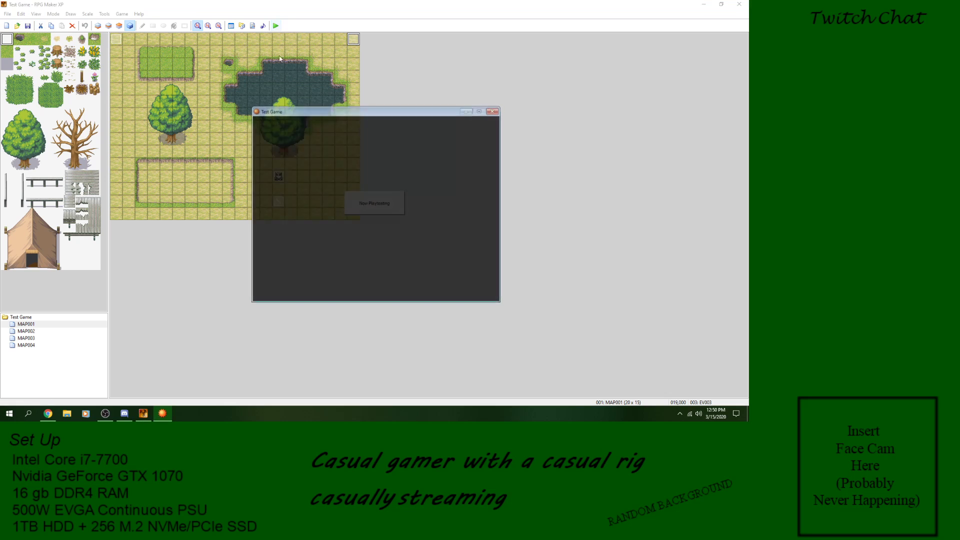
pyautogui.press('Return')
pyautogui.press('Right')
pyautogui.press('Right')
pyautogui.press('Up')
pyautogui.press('Up')
pyautogui.press('Up')
pyautogui.press('Up')
pyautogui.press('Right')
pyautogui.press('Right')
pyautogui.press('Right')
pyautogui.press('Up')
pyautogui.press('Up')
pyautogui.press('Up')
pyautogui.press('Up')
pyautogui.press('Up')
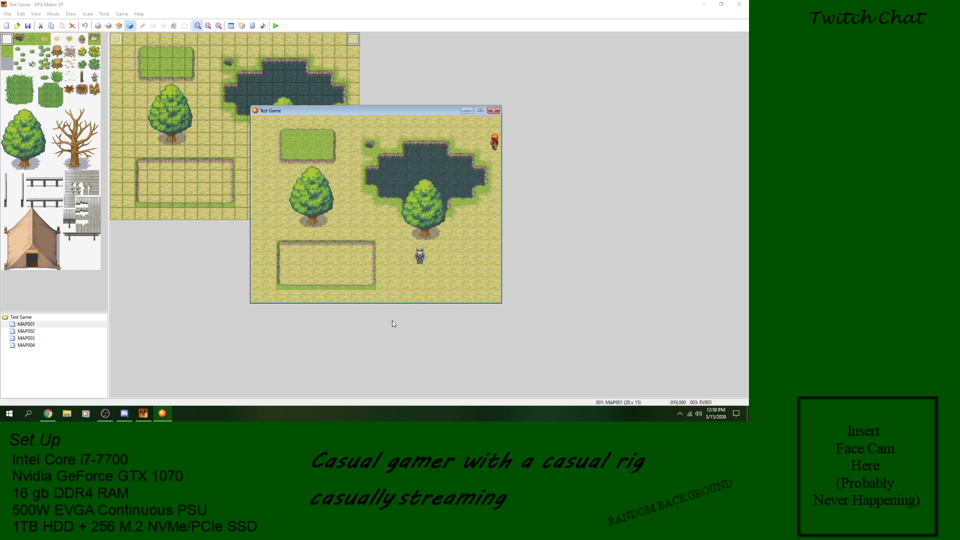
pyautogui.press('Right')
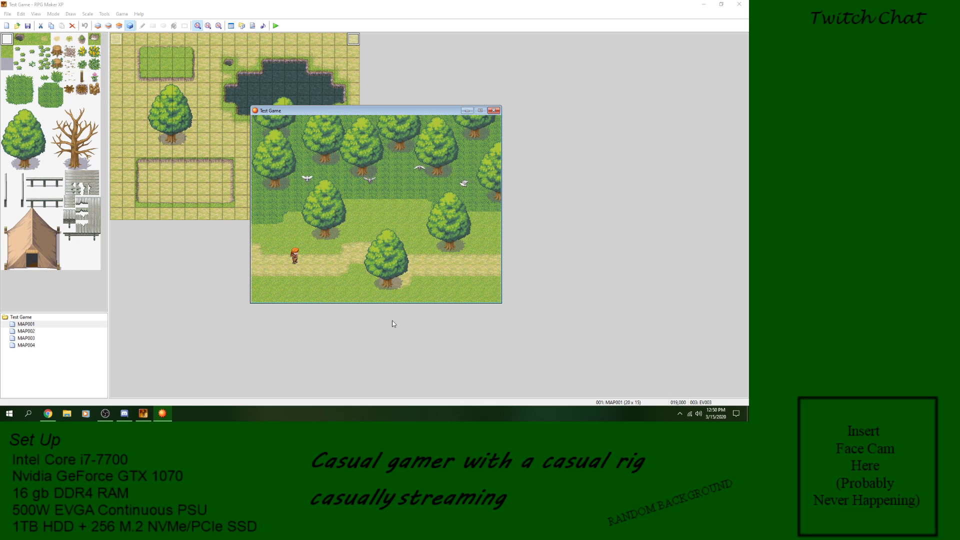
# Step: Walk the character back to the western end of MAP002's path to test for a return transfer, and end the playtest
pyautogui.press('Left')
pyautogui.press('Left')
pyautogui.press('Left')
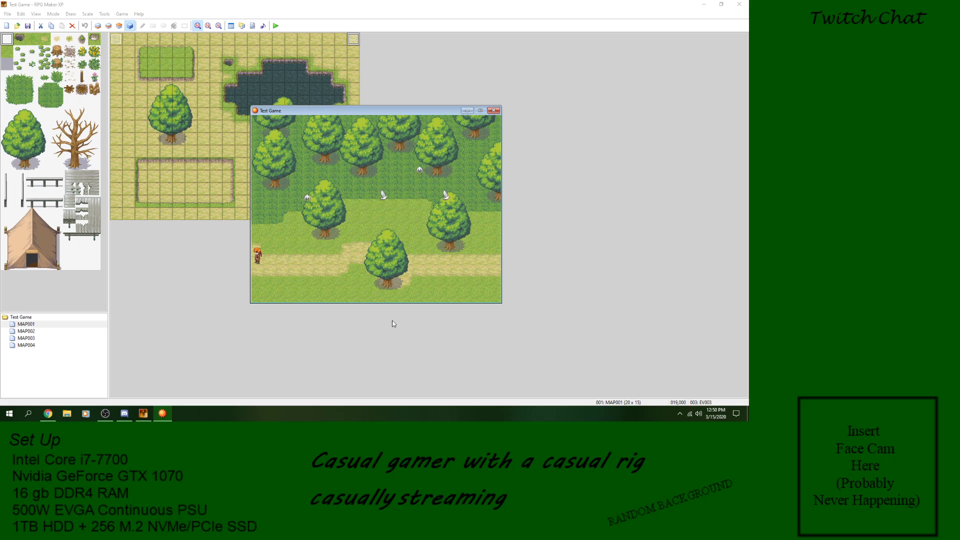
pyautogui.press('Right')
pyautogui.press('Right')
pyautogui.press('Left')
pyautogui.press('Left')
pyautogui.click(493, 110)
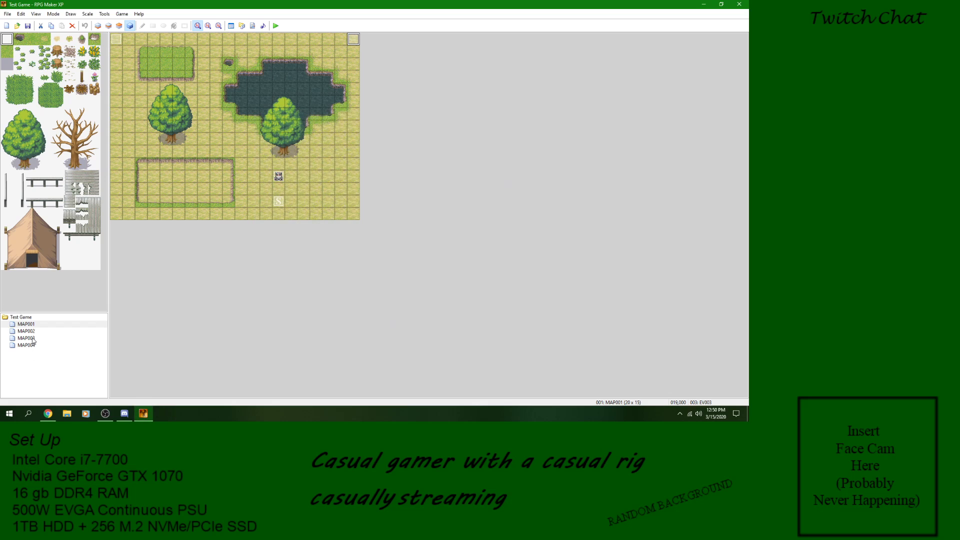
# Step: Set the player's starting position on MAP002 at tile (000,011)
pyautogui.click(30, 332)
pyautogui.click(129, 177)
pyautogui.rightClick(121, 176)
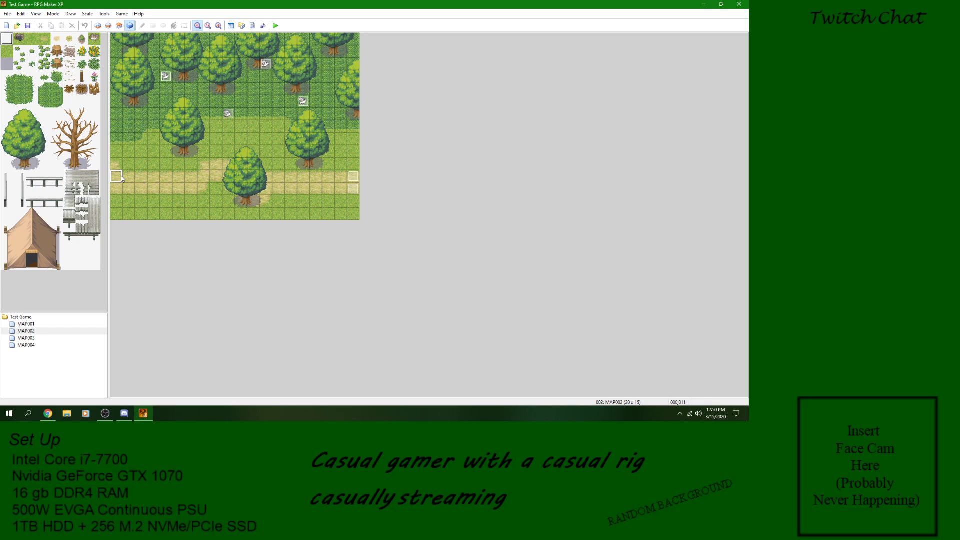
pyautogui.click(164, 230)
# Step: Change the Transfer Player destination in MAP001's corner event to MAP002 (001,011) and accept the event
pyautogui.click(27, 325)
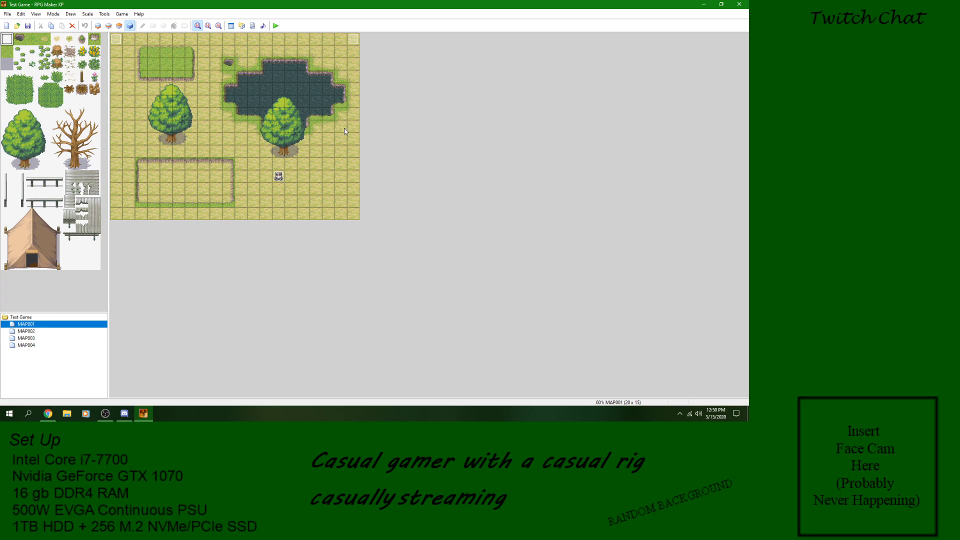
pyautogui.doubleClick(357, 40)
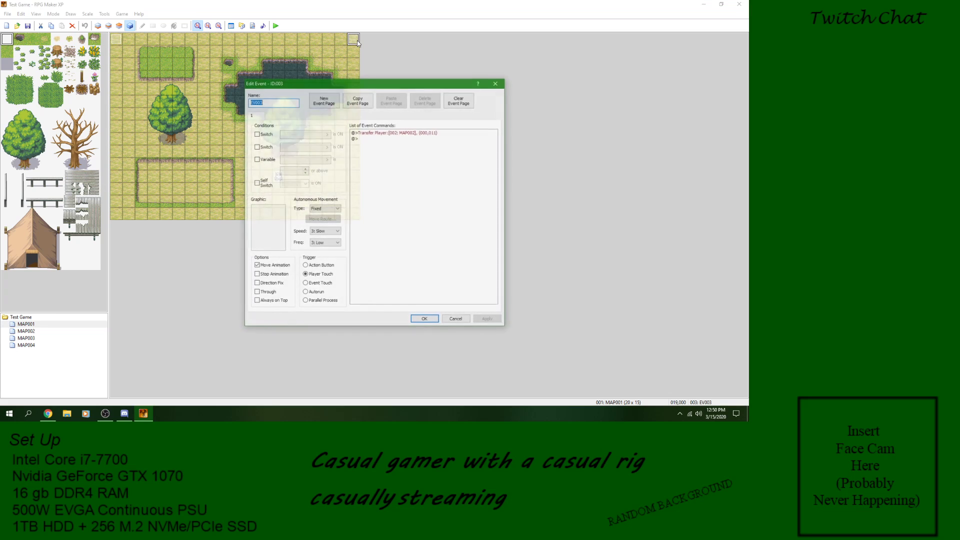
pyautogui.rightClick(381, 133)
pyautogui.click(401, 147)
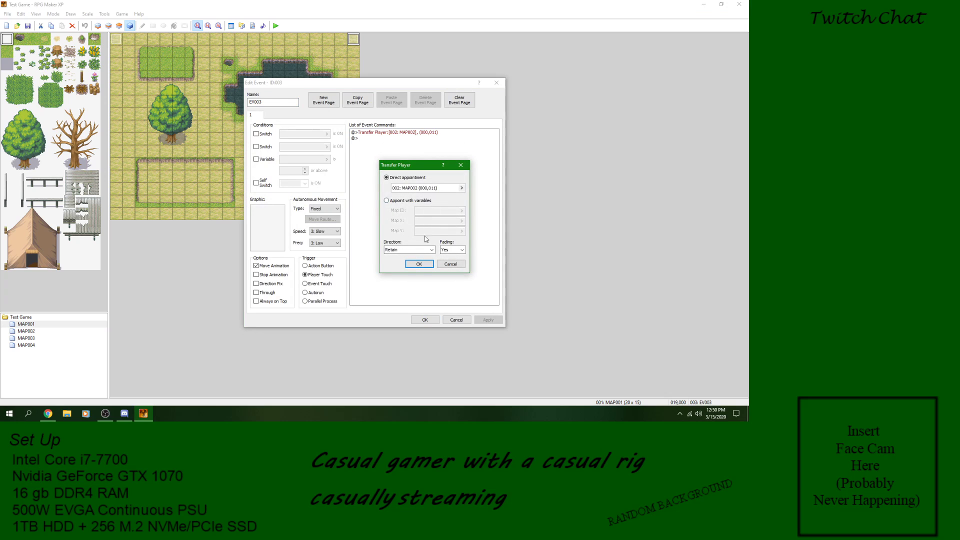
pyautogui.click(461, 188)
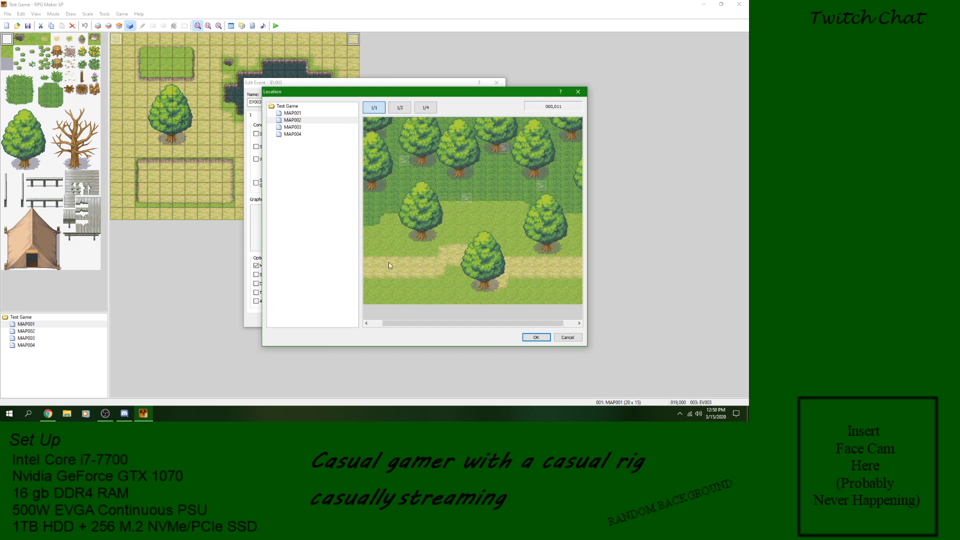
pyautogui.moveTo(398, 327); pyautogui.dragTo(386, 326)
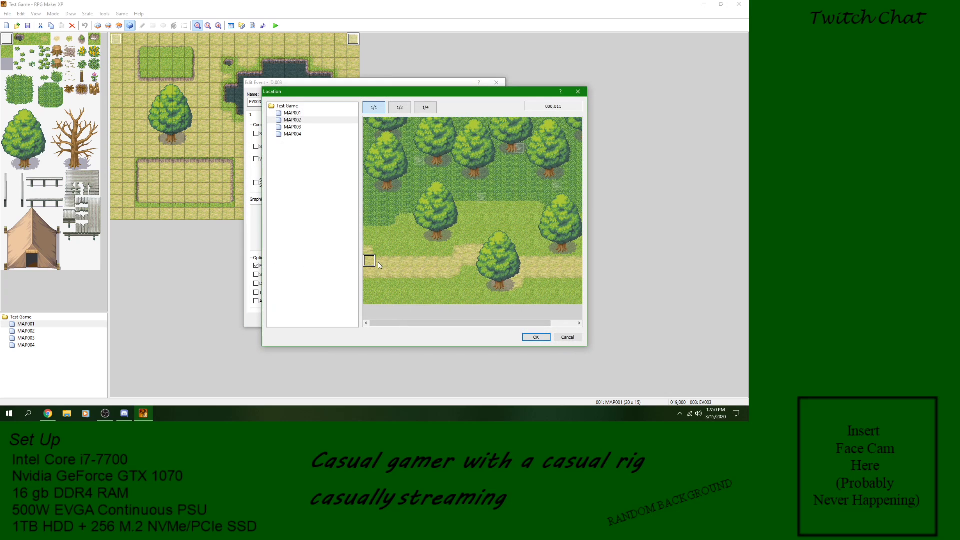
pyautogui.click(536, 337)
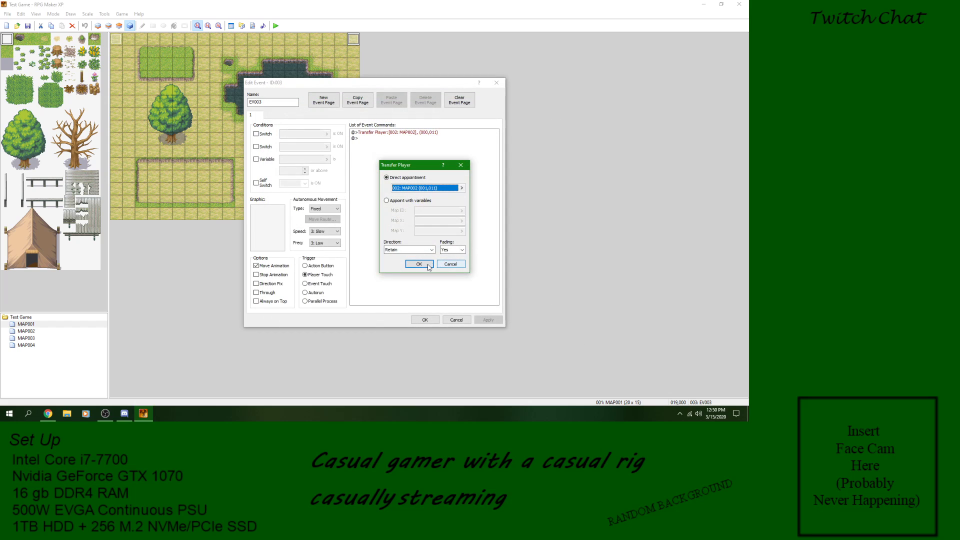
pyautogui.click(431, 265)
pyautogui.click(488, 320)
pyautogui.click(424, 320)
# Step: Move the player's starting position on MAP002 to tile (001,011)
pyautogui.click(26, 331)
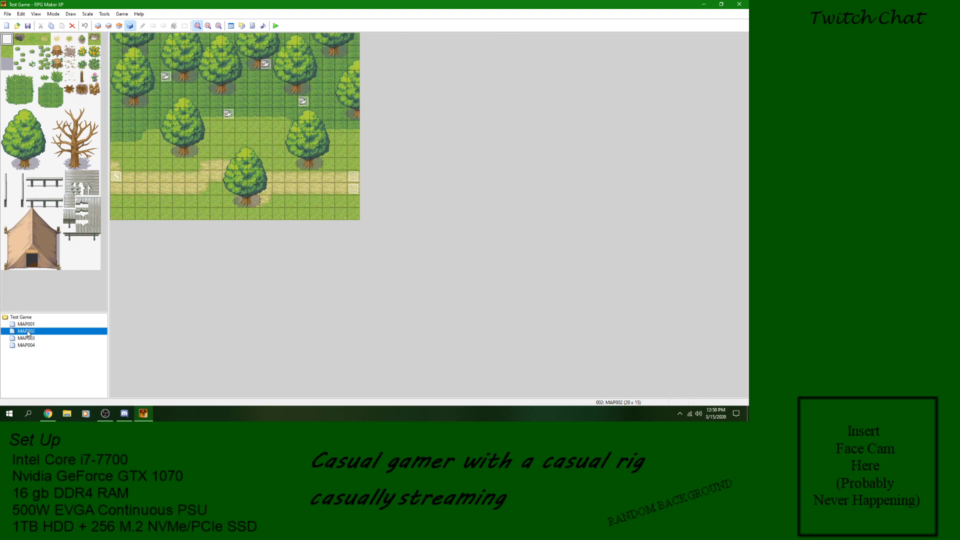
pyautogui.rightClick(127, 176)
pyautogui.click(152, 226)
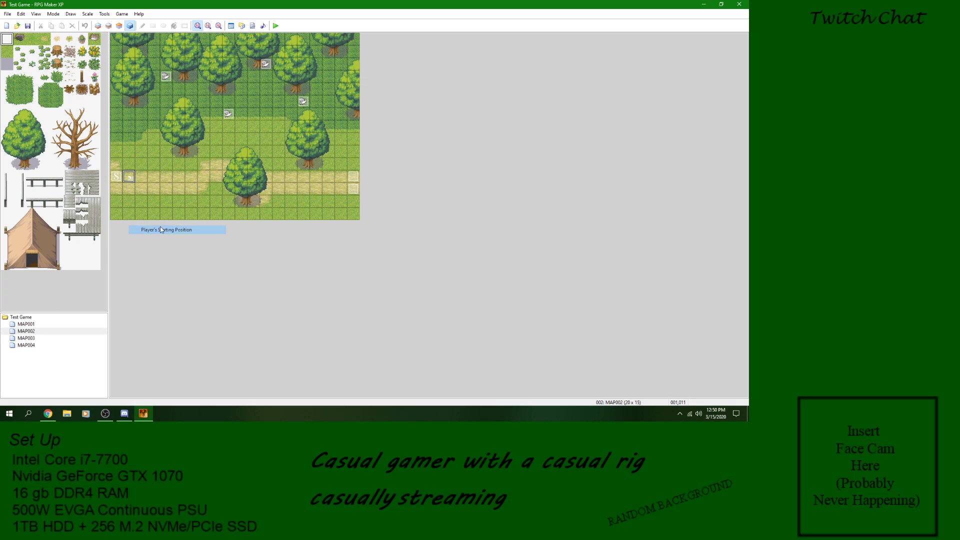
# Step: Create a new event on MAP002's tile (000,011) with a Transfer Player command to MAP001 (019,001), and accept it
pyautogui.rightClick(114, 176)
pyautogui.click(140, 178)
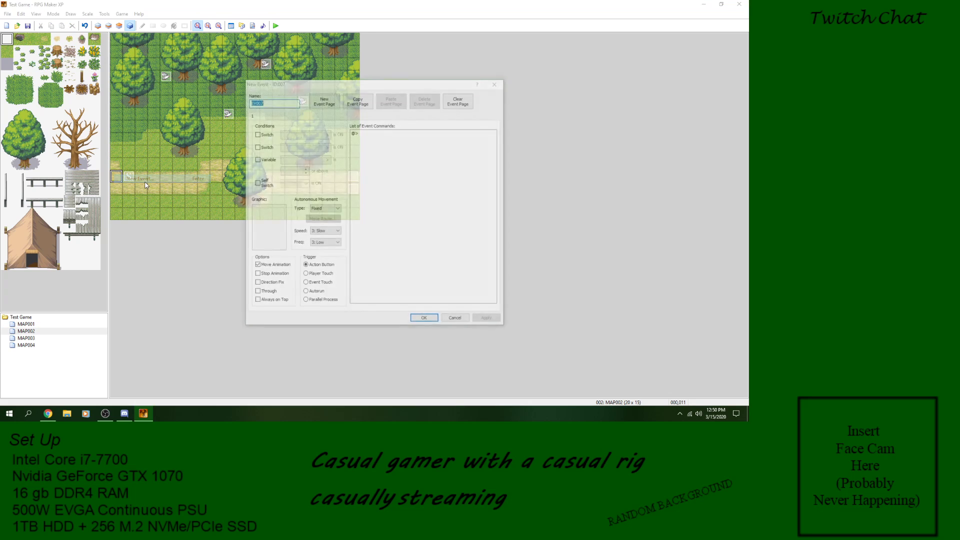
pyautogui.doubleClick(402, 142)
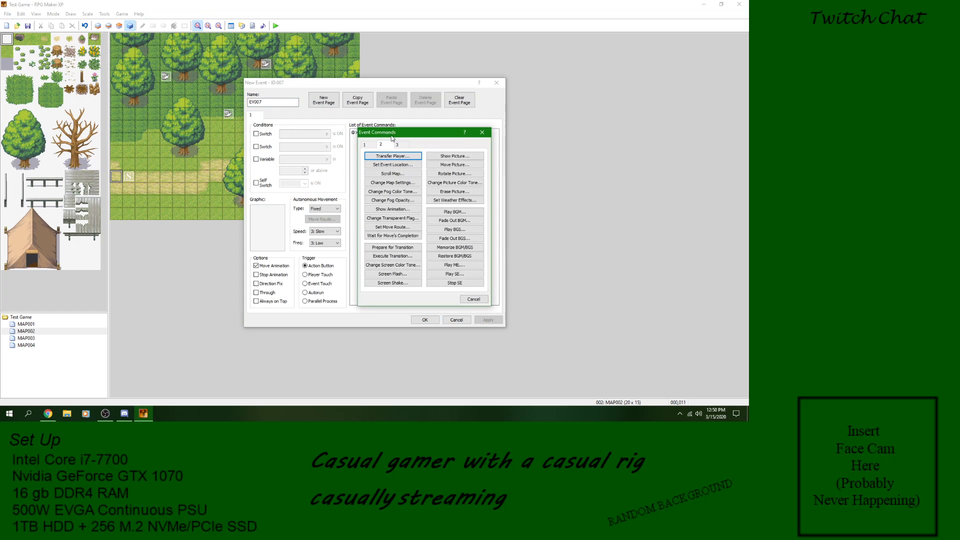
pyautogui.click(392, 157)
pyautogui.click(461, 188)
pyautogui.click(306, 114)
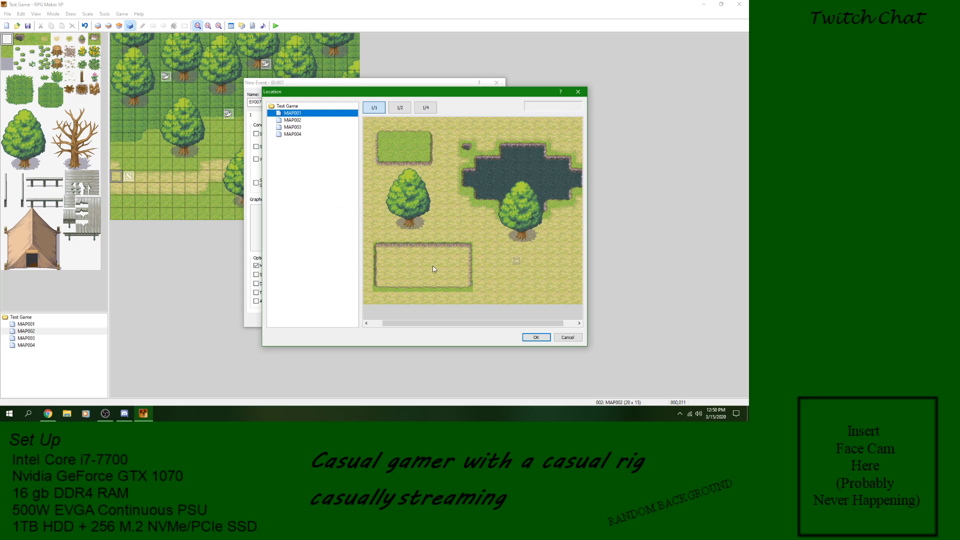
pyautogui.moveTo(494, 319); pyautogui.dragTo(506, 321)
pyautogui.click(576, 134)
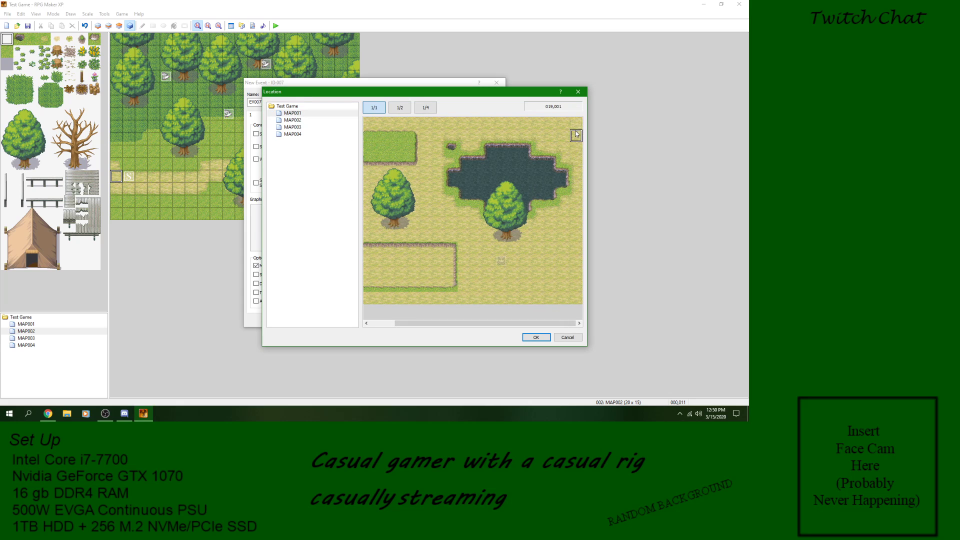
pyautogui.click(535, 338)
pyautogui.click(419, 264)
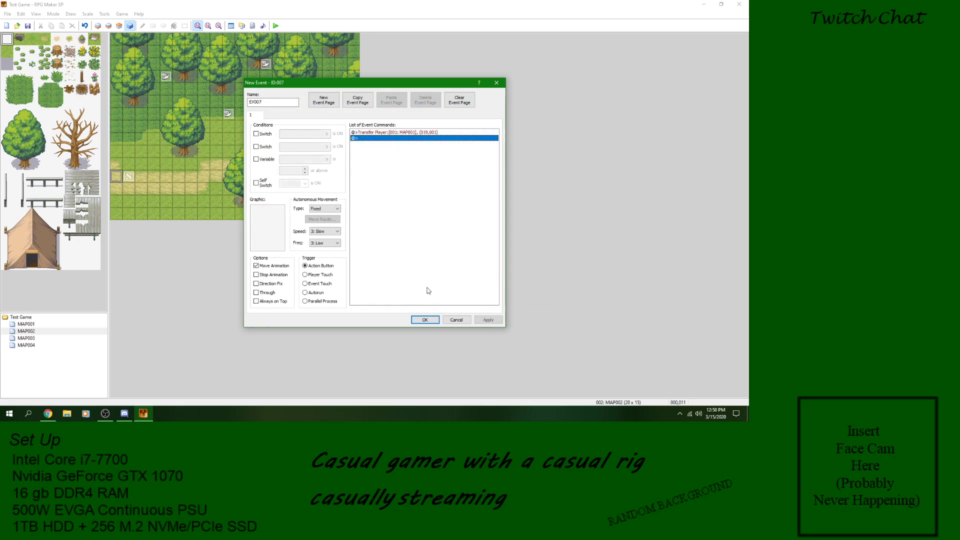
pyautogui.click(424, 319)
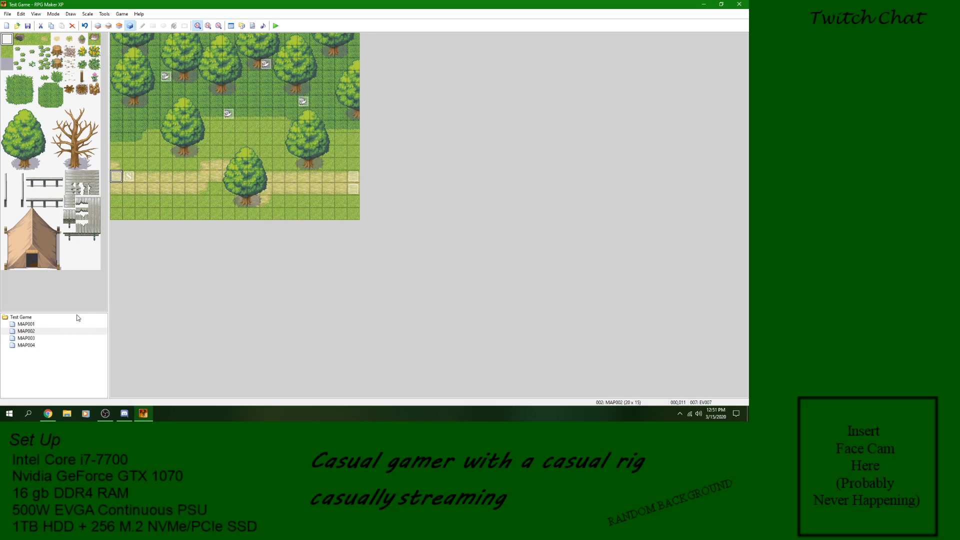
# Step: Set the player's starting position on MAP001 at tile (015,011)
pyautogui.click(30, 324)
pyautogui.rightClick(305, 178)
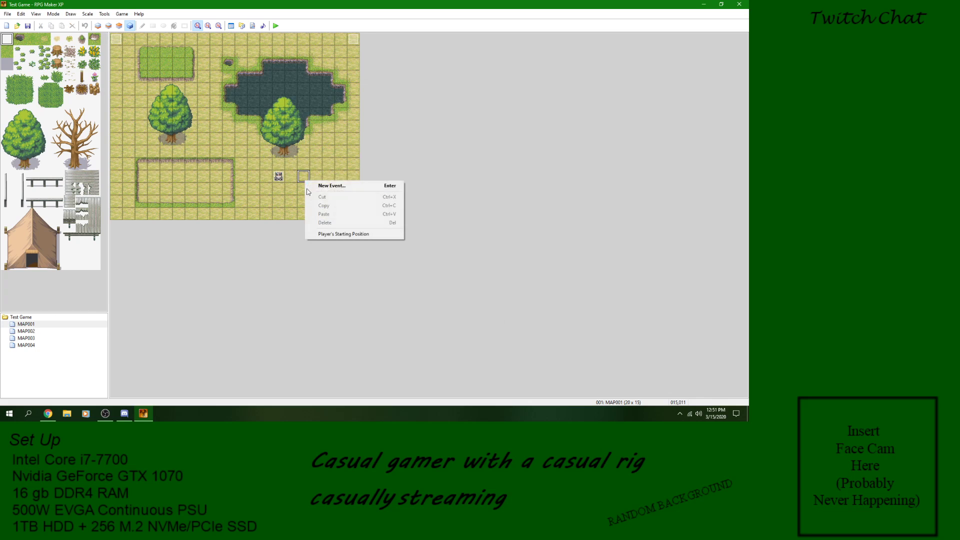
pyautogui.click(343, 233)
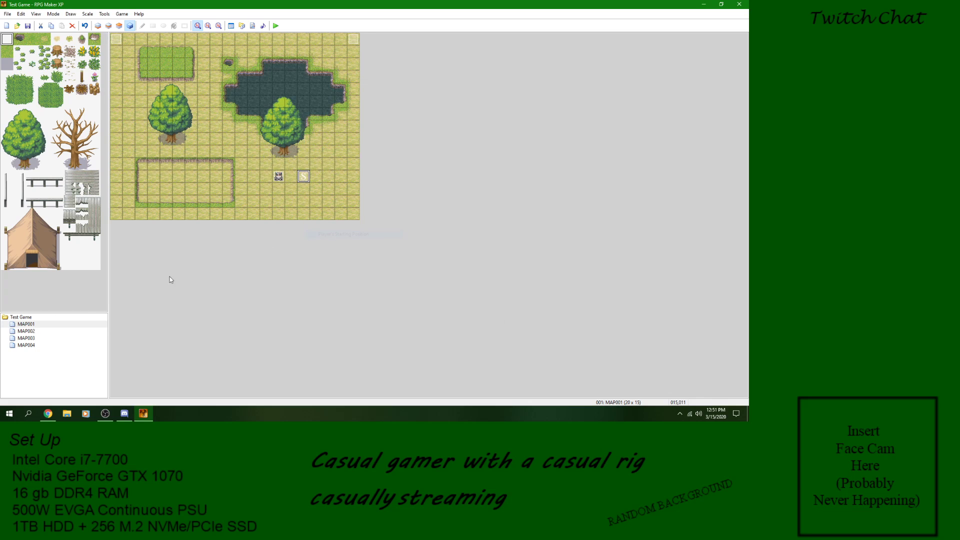
# Step: Enable Auto-Change BGM in MAP001's map properties and select 019-Field02 in the music list
pyautogui.rightClick(27, 325)
pyautogui.click(56, 330)
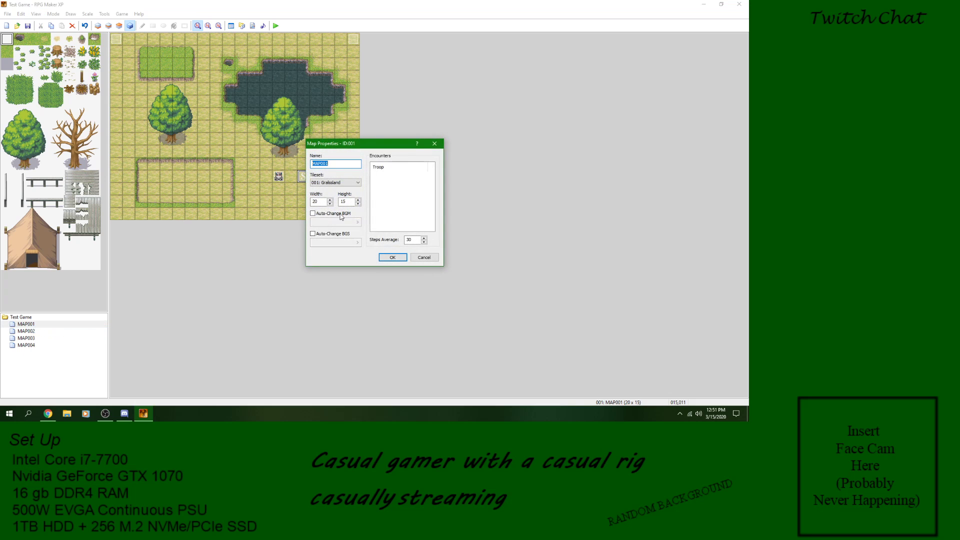
pyautogui.click(345, 214)
pyautogui.click(358, 222)
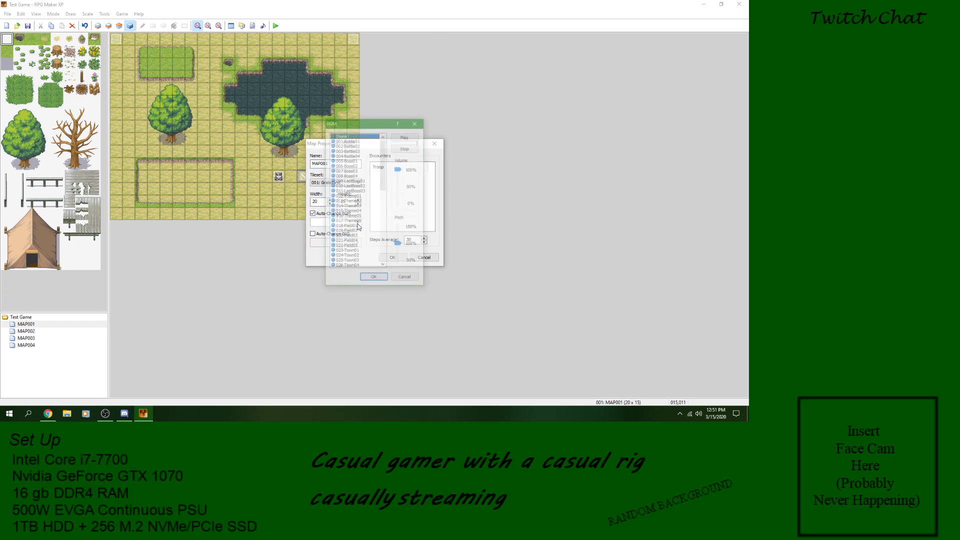
pyautogui.moveTo(383, 170); pyautogui.dragTo(388, 193)
pyautogui.click(360, 166)
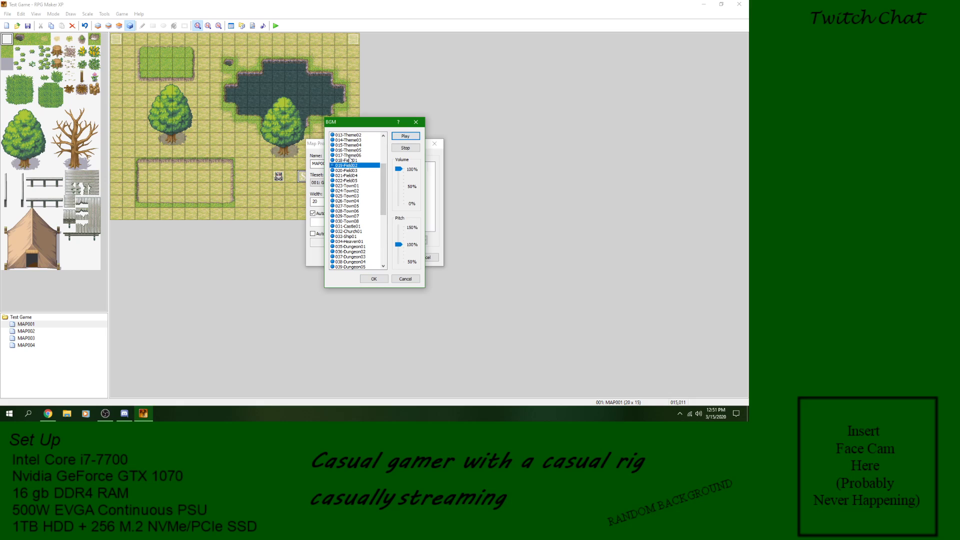
# Step: Preview the background music tracks 018-Field01, 020-Field03 and 022-Field05
pyautogui.click(352, 160)
pyautogui.click(403, 138)
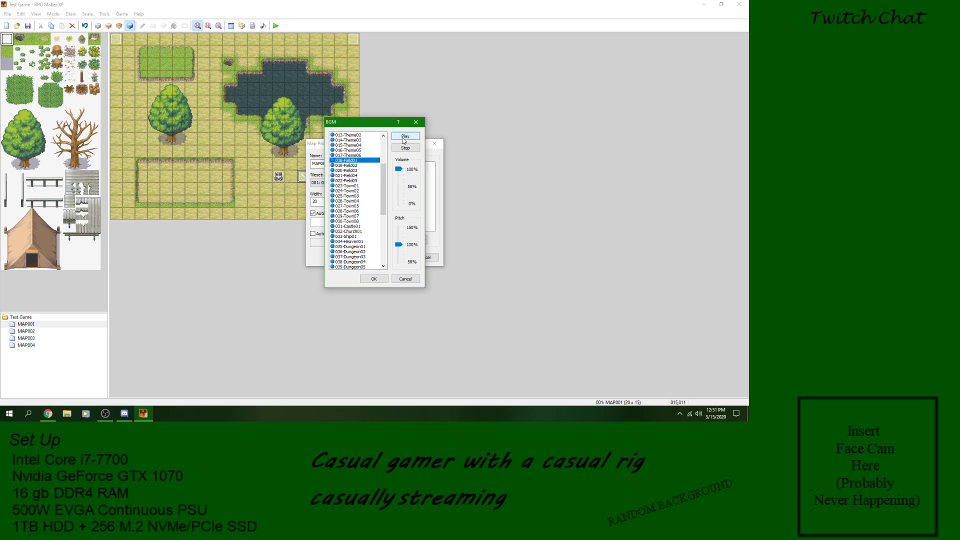
pyautogui.click(356, 170)
pyautogui.click(403, 136)
pyautogui.click(353, 180)
pyautogui.click(399, 138)
# Step: Preview 021-Field04, assign it as MAP001's background music and accept the map properties
pyautogui.click(353, 175)
pyautogui.click(403, 136)
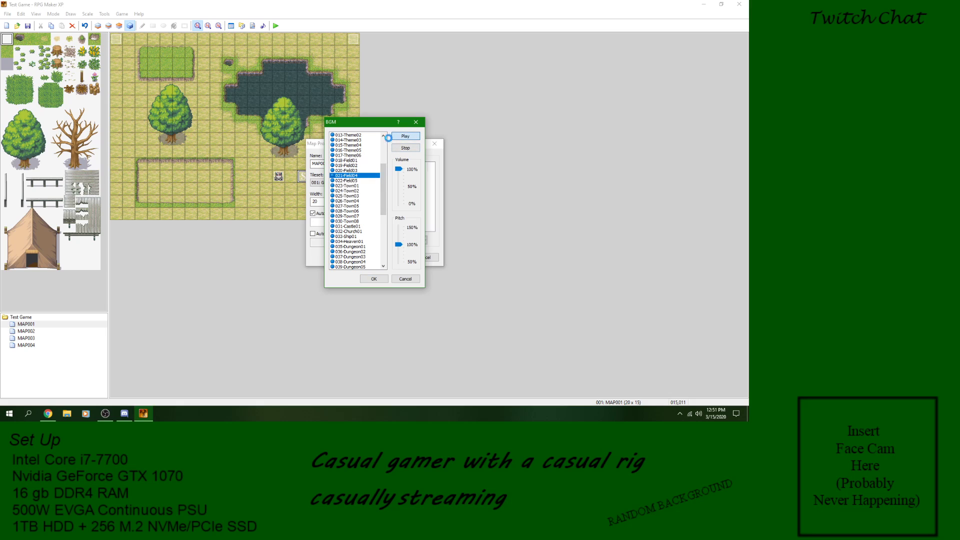
pyautogui.click(373, 280)
pyautogui.click(359, 223)
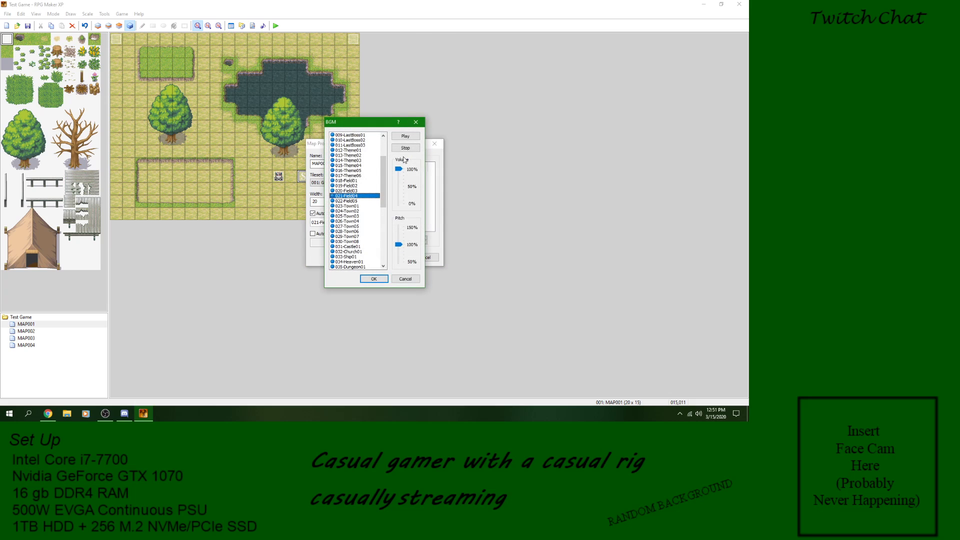
pyautogui.click(375, 279)
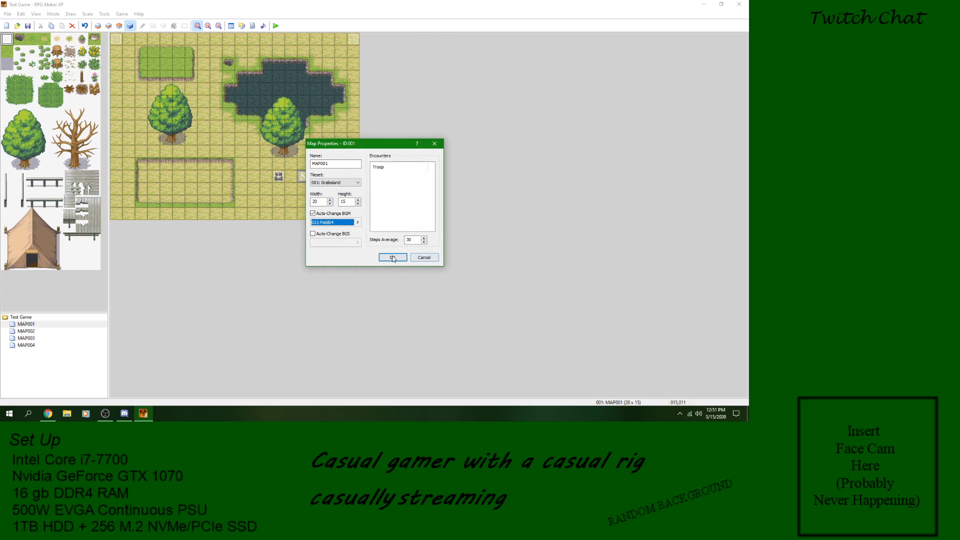
pyautogui.click(394, 258)
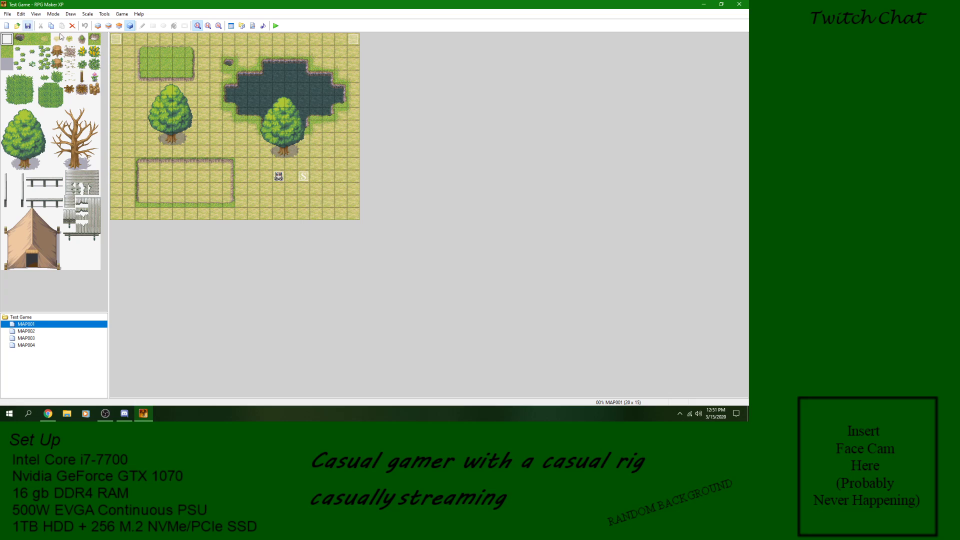
# Step: Playtest a new game from MAP001 and walk the player to the upper-right corner event to transfer to MAP002
pyautogui.click(276, 26)
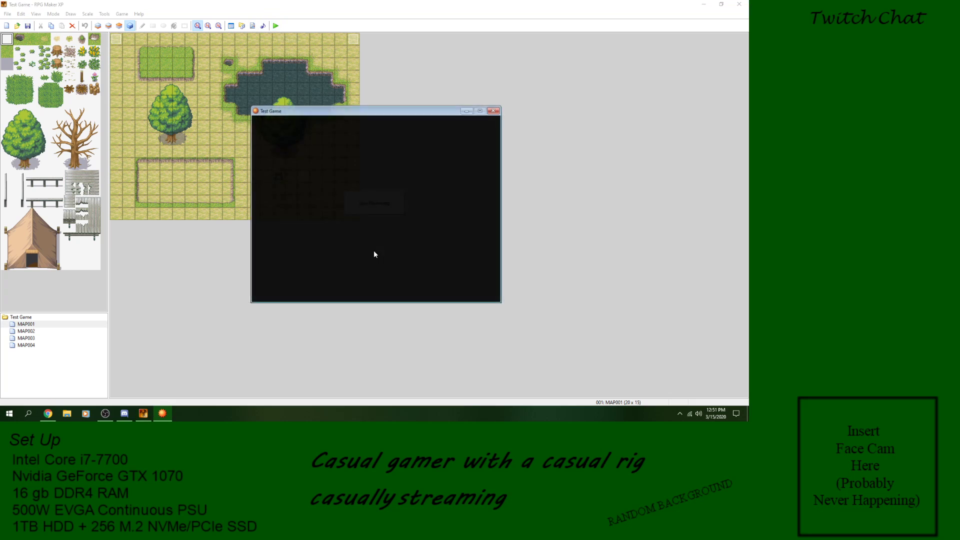
pyautogui.press('Return')
pyautogui.press('Up')
pyautogui.press('Right')
pyautogui.press('Up')
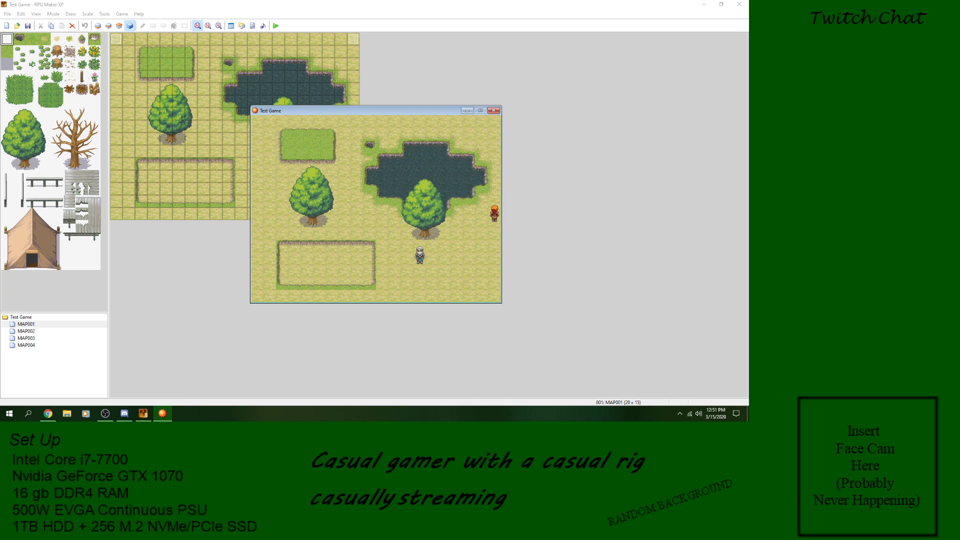
pyautogui.press('Up')
pyautogui.press('Right')
# Step: Walk the player east along MAP002's dirt path and through the transfer to the rocky cliff map
pyautogui.press('Right')
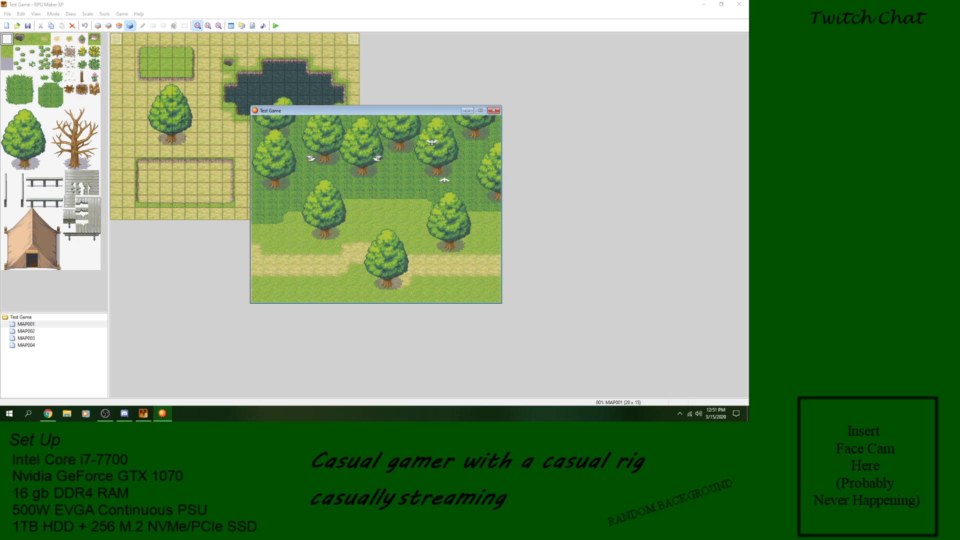
pyautogui.press('Right')
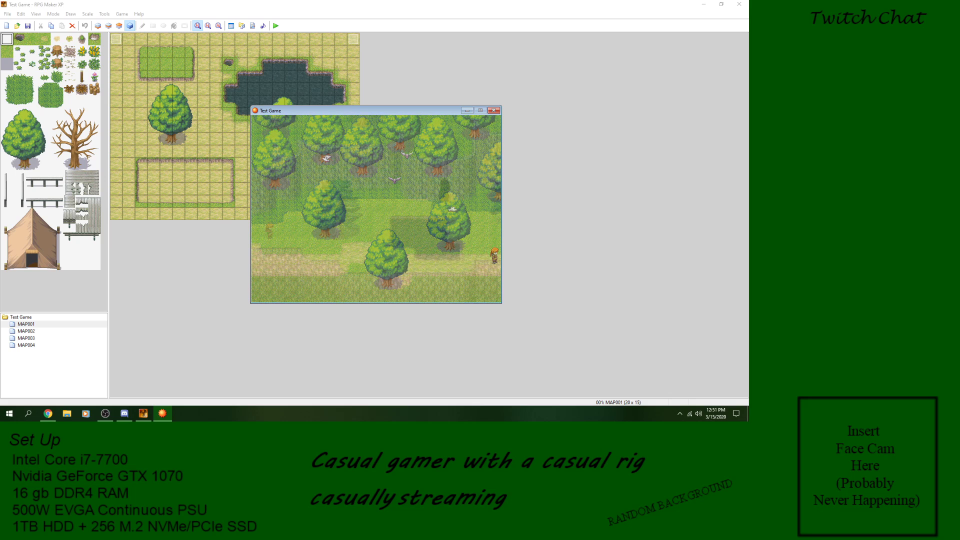
pyautogui.press('Right')
pyautogui.press('Down')
pyautogui.press('Right')
pyautogui.press('Right')
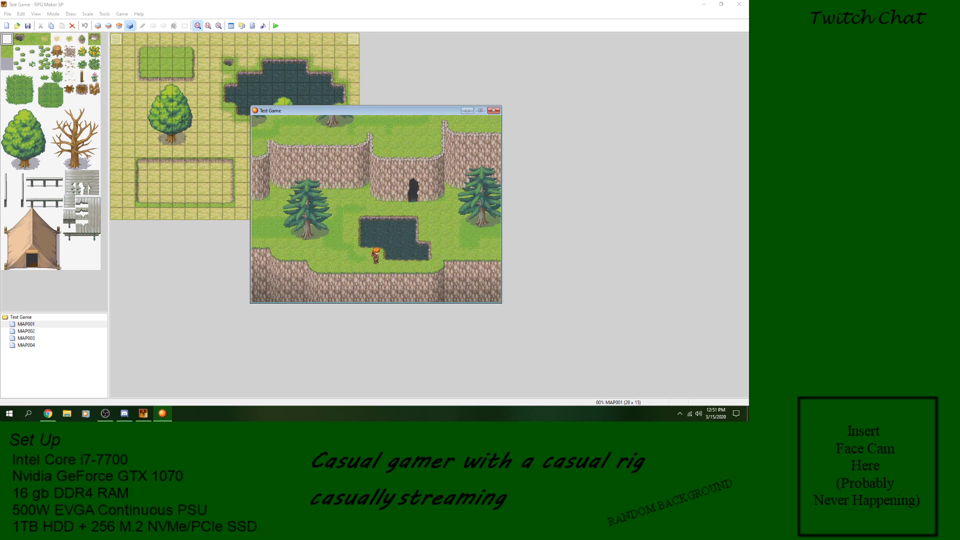
# Step: Explore the cliff map around the pond and stairs, and continue east to the castle map
pyautogui.press('Left')
pyautogui.press('Up')
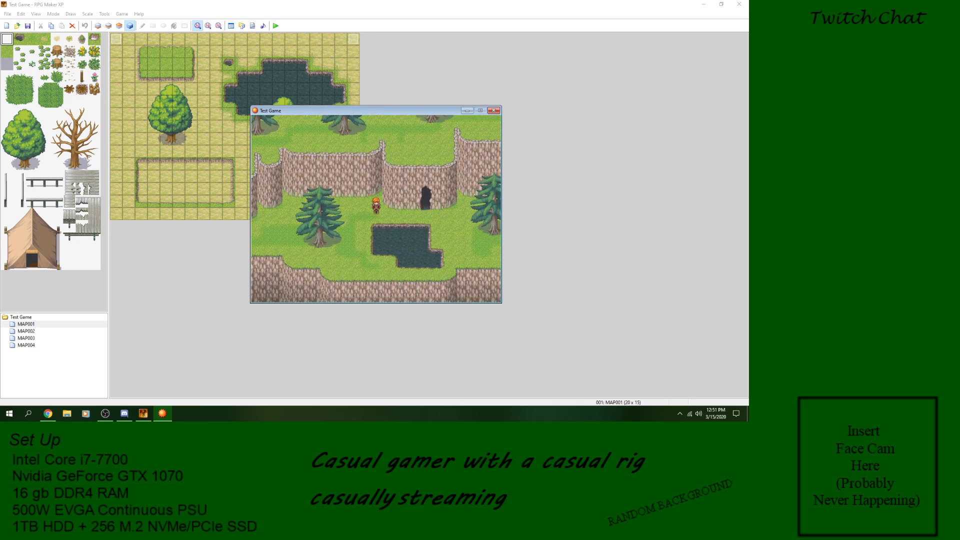
pyautogui.press('Down')
pyautogui.press('Right')
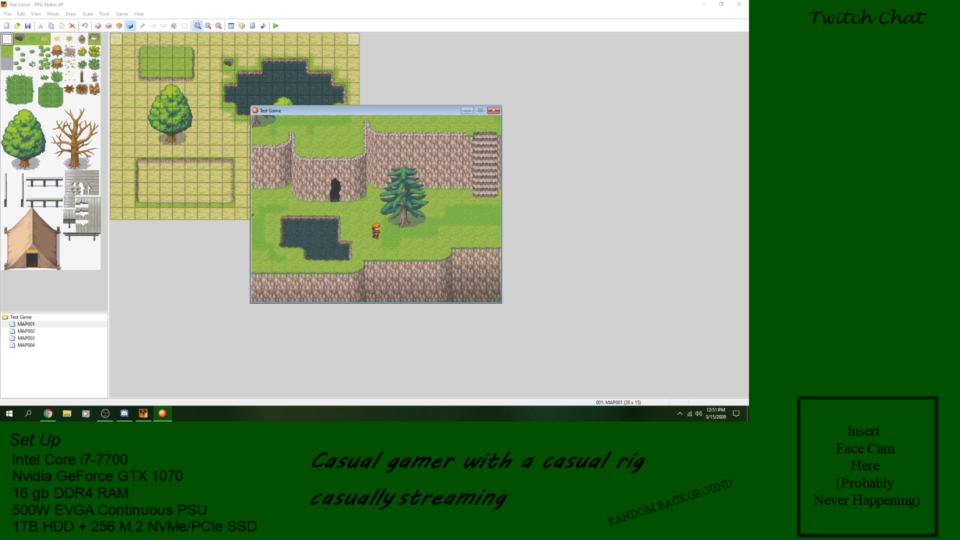
pyautogui.press('Right')
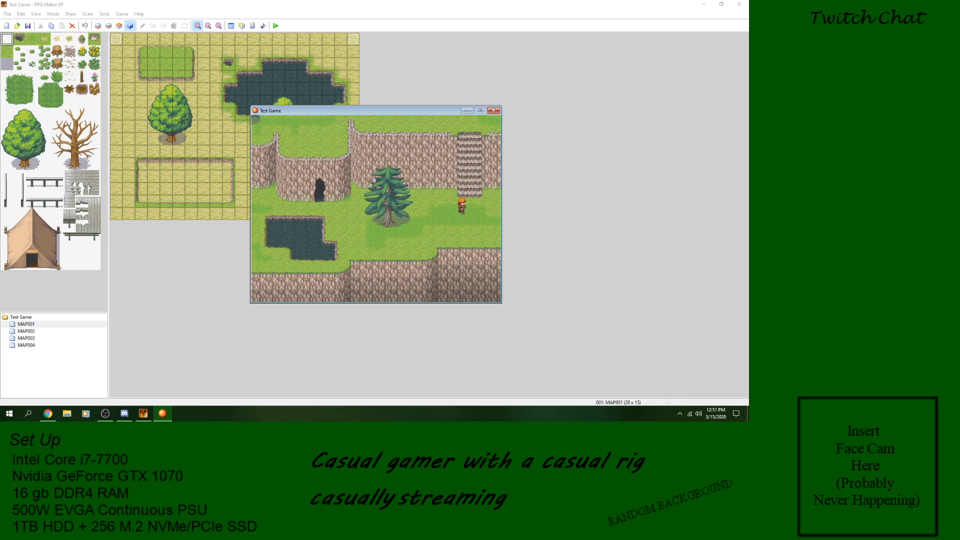
pyautogui.press('Up')
pyautogui.press('Down')
pyautogui.press('Right')
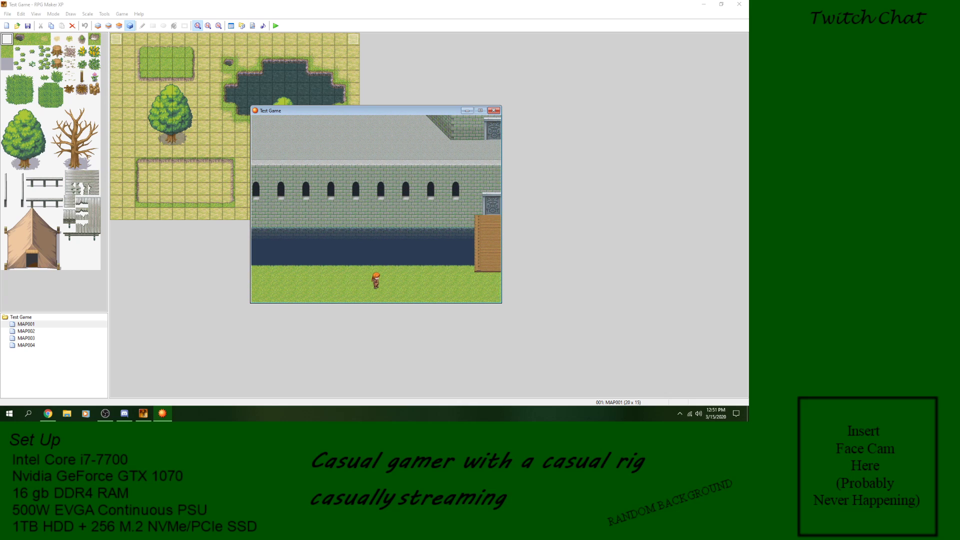
# Step: Cross the castle's wooden bridge, go through its door, explore the area beside the tower and end the playtest
pyautogui.press('Right')
pyautogui.press('Up')
pyautogui.press('Up')
pyautogui.press('Up')
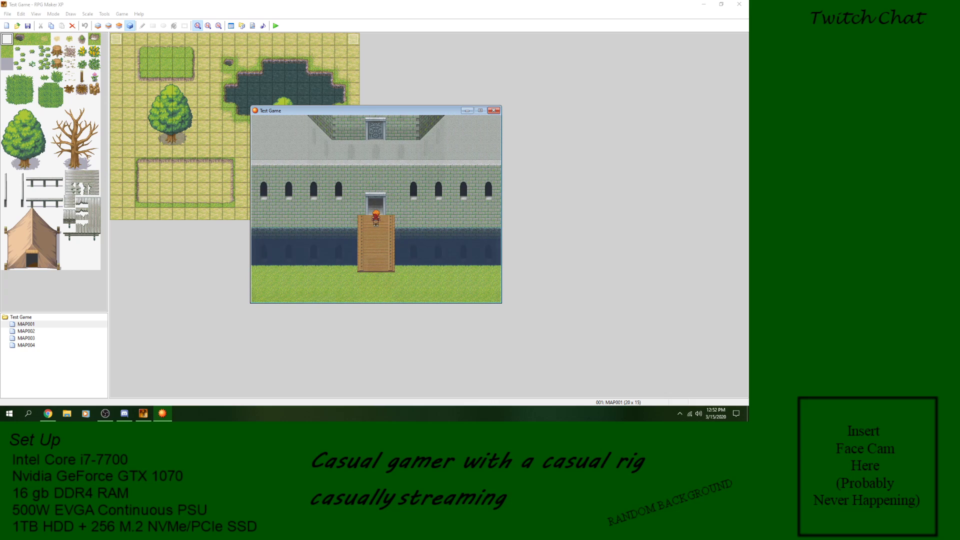
pyautogui.press('Right')
pyautogui.press('Right')
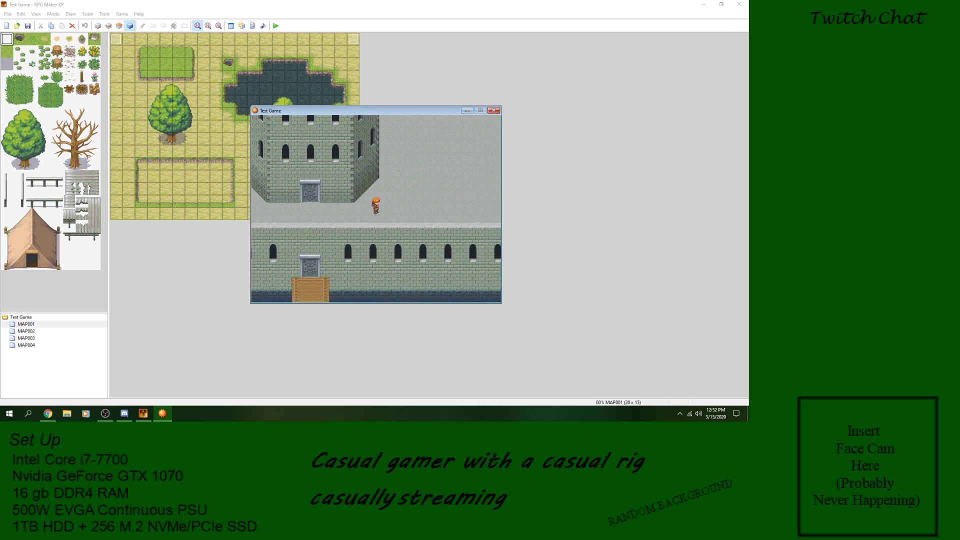
pyautogui.press('Left')
pyautogui.press('Up')
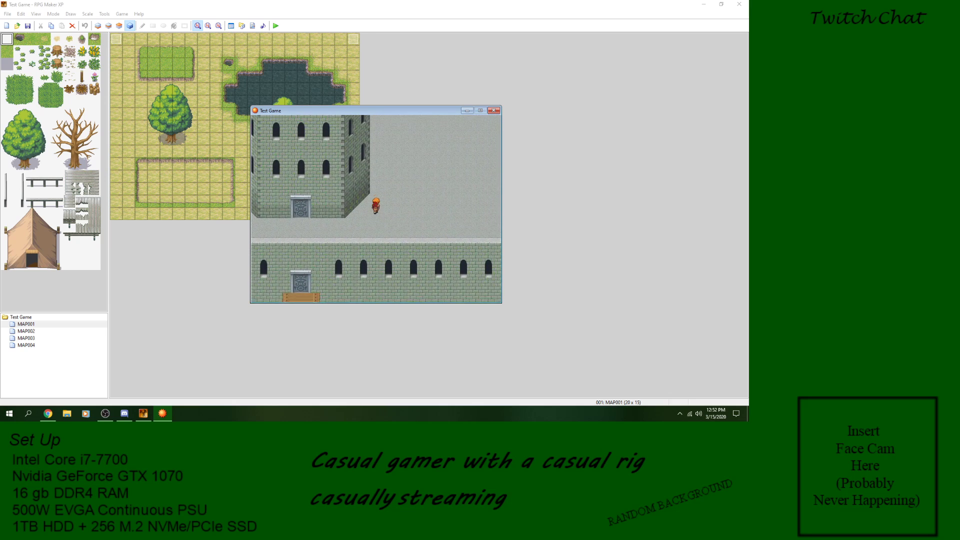
pyautogui.press('Up')
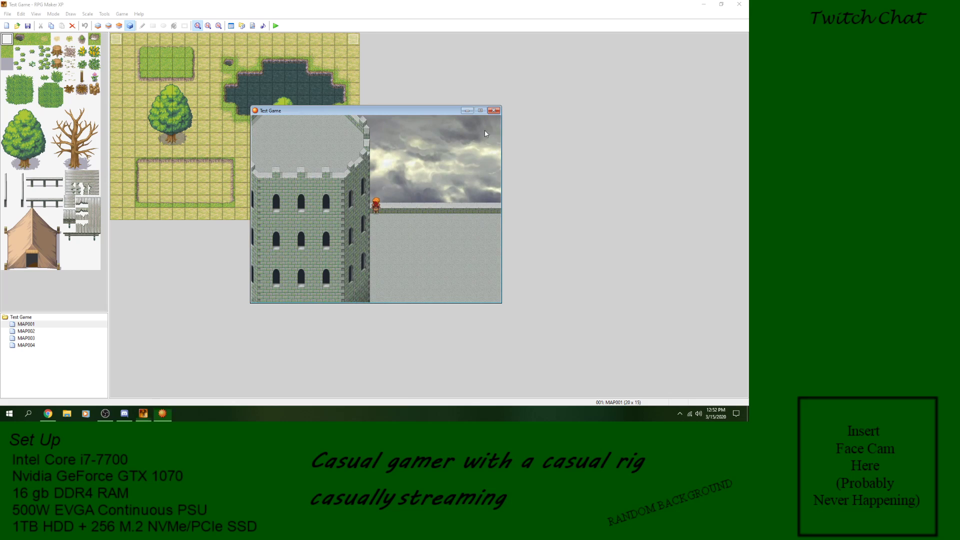
pyautogui.click(494, 110)
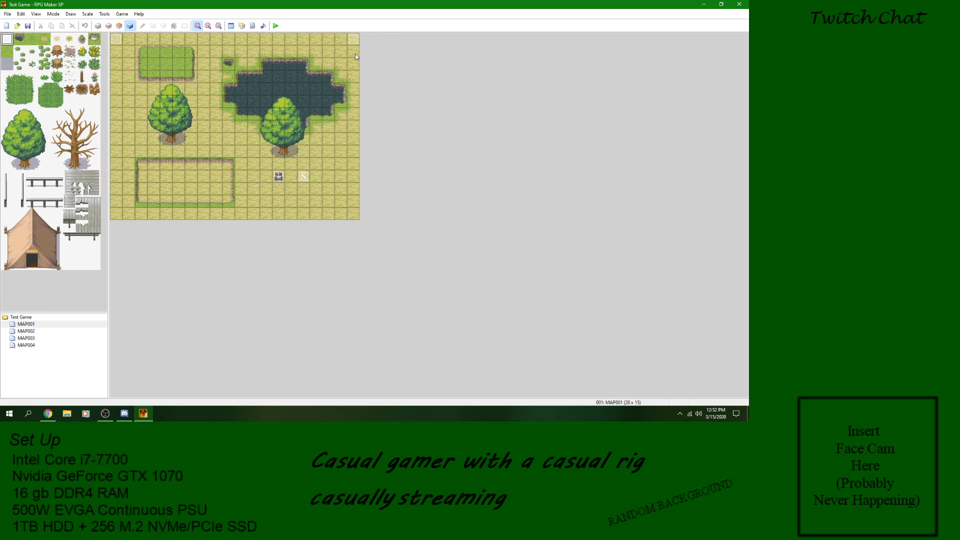
# Step: Open event EV001 on MAP001 at tile (013,011) and start adding a Set Event Location command
pyautogui.doubleClick(283, 179)
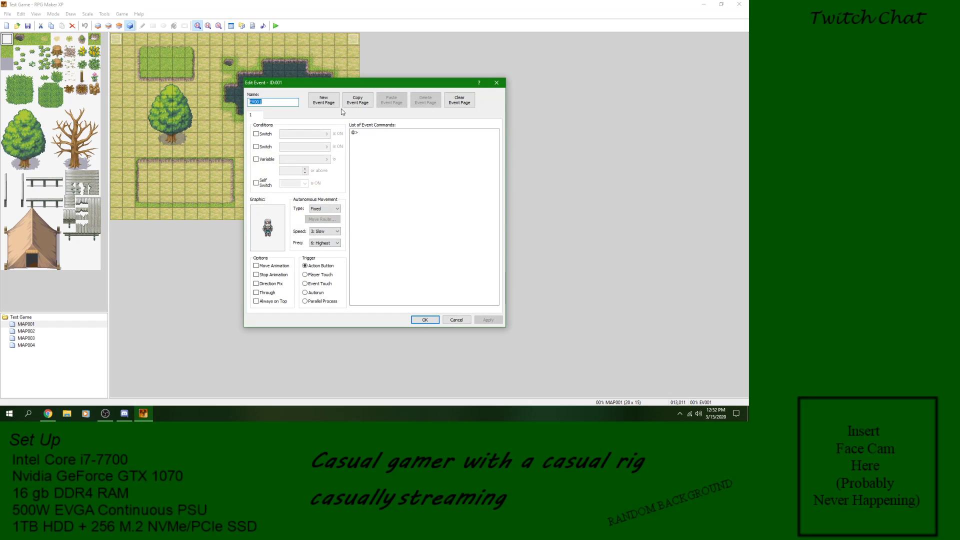
pyautogui.click(370, 133)
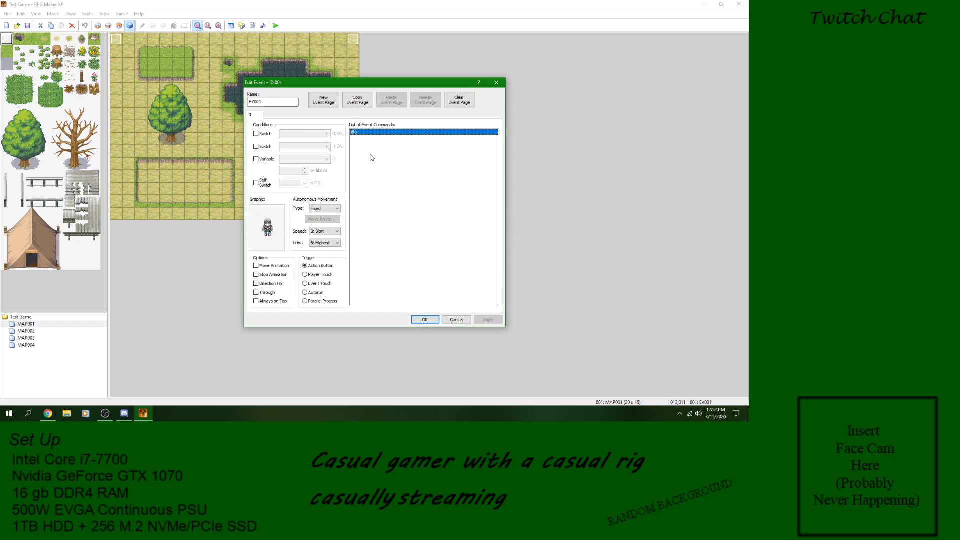
pyautogui.rightClick(364, 138)
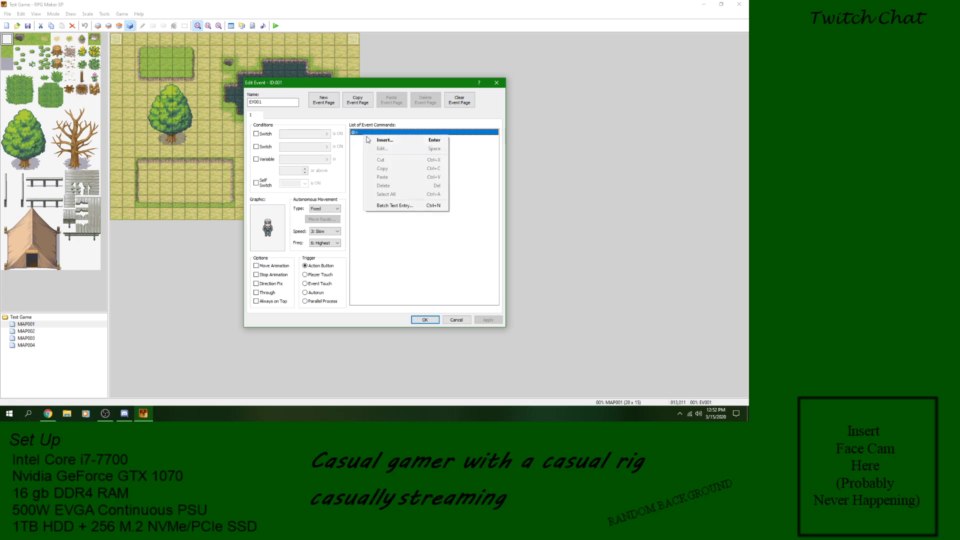
pyautogui.click(385, 140)
pyautogui.click(381, 145)
pyautogui.click(415, 165)
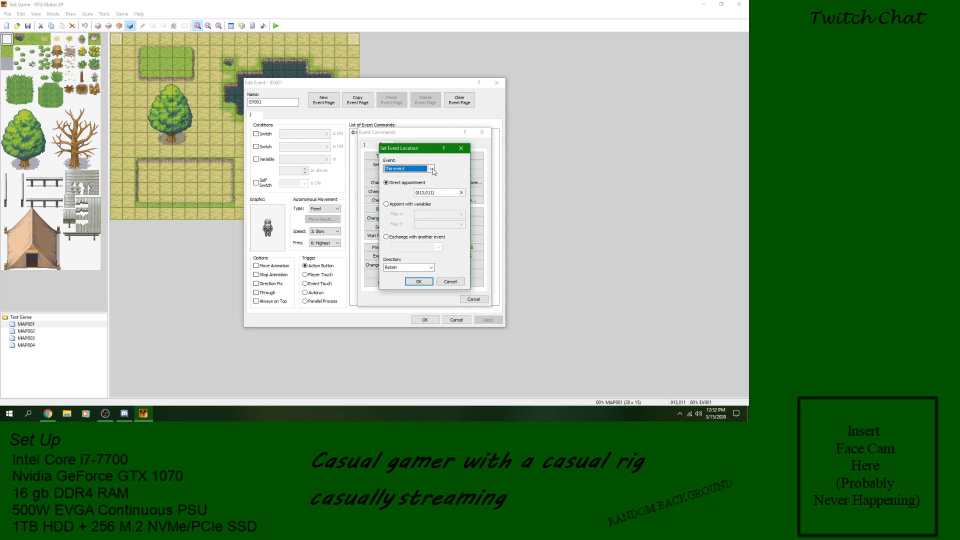
# Step: Set the command's target to This event at tile (009,008) with direction Retain, and accept the event
pyautogui.click(432, 169)
pyautogui.click(431, 169)
pyautogui.click(461, 193)
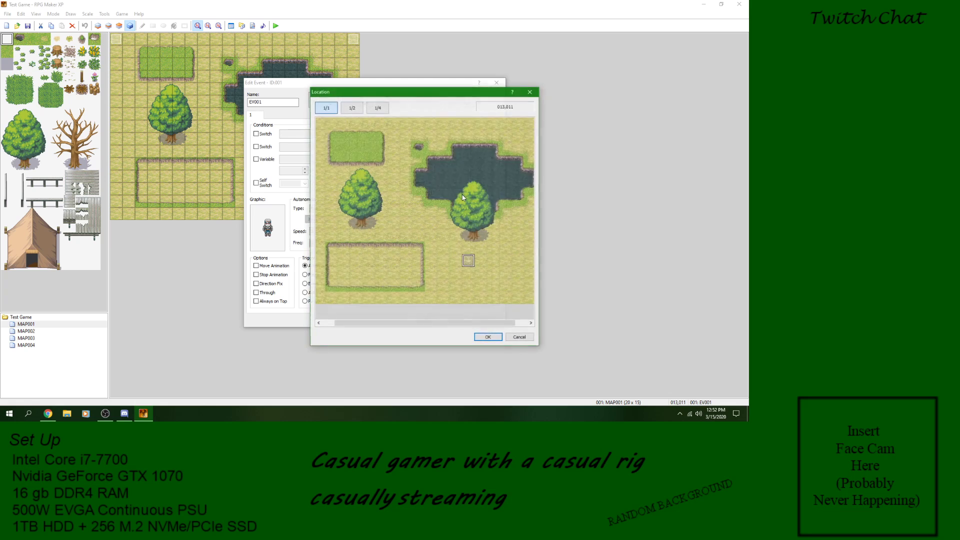
pyautogui.click(386, 228)
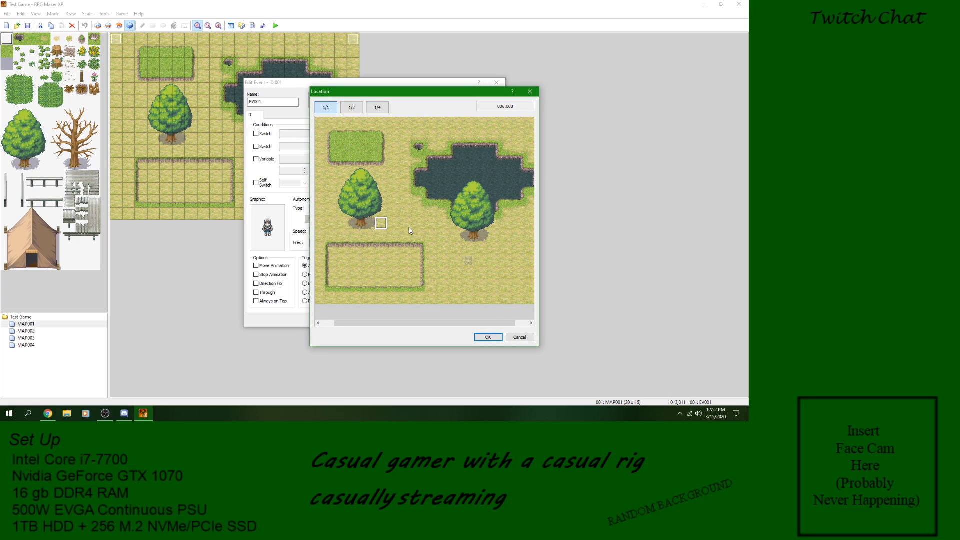
pyautogui.click(488, 337)
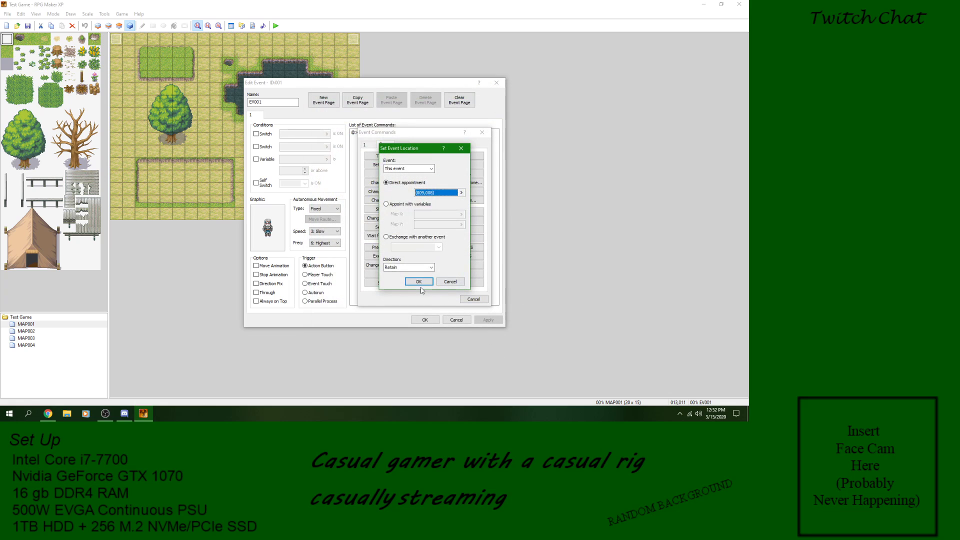
pyautogui.click(420, 283)
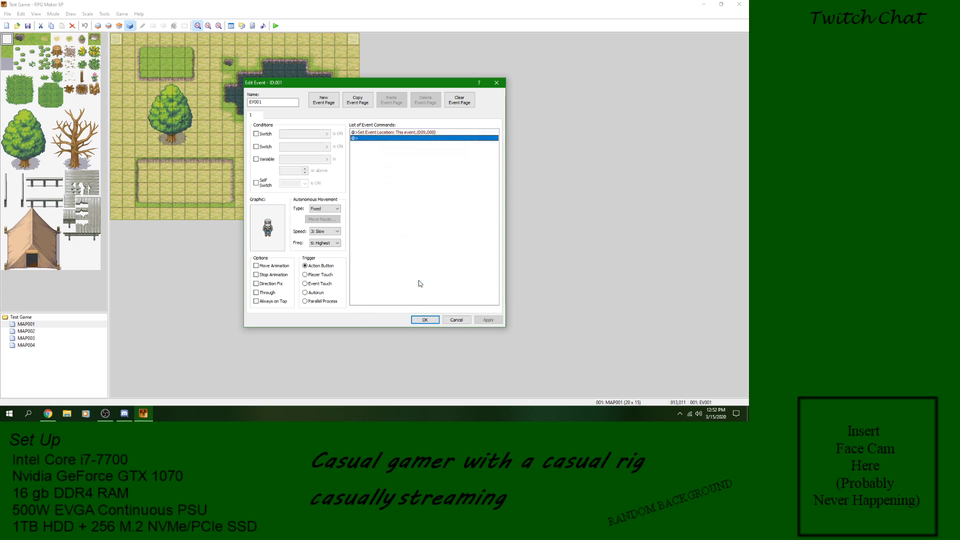
pyautogui.click(421, 321)
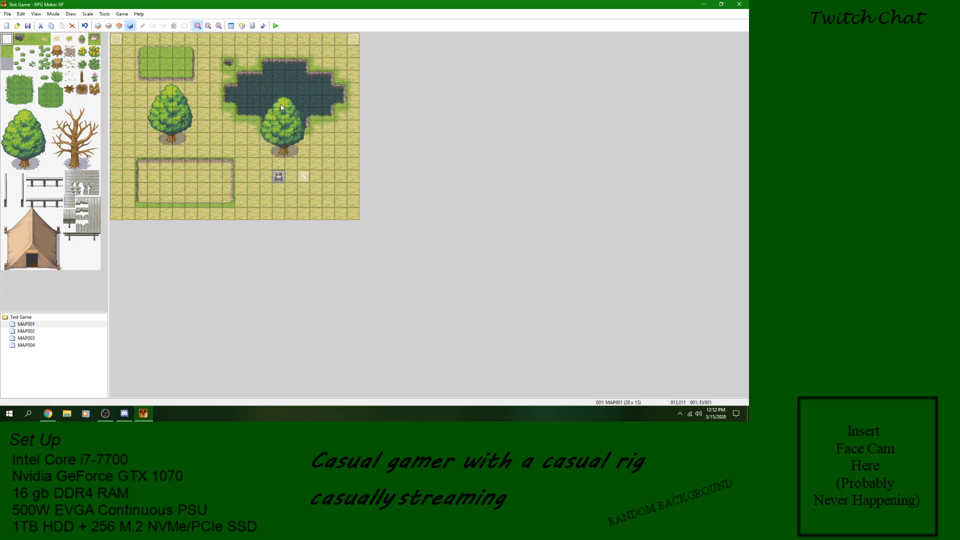
# Step: Playtest MAP001 with a new game, interact with the armored character to test the location change, and end the playtest
pyautogui.click(276, 26)
pyautogui.click(351, 226)
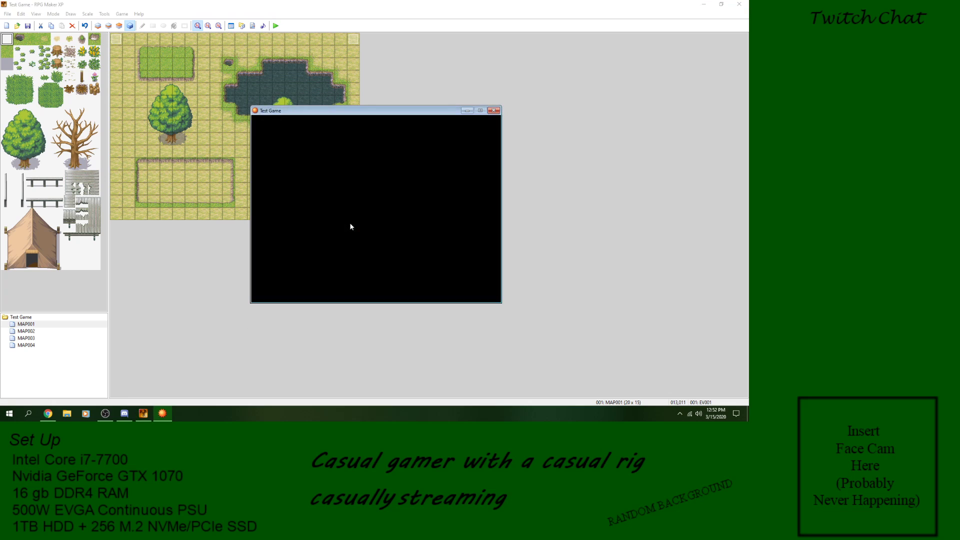
pyautogui.press('Return')
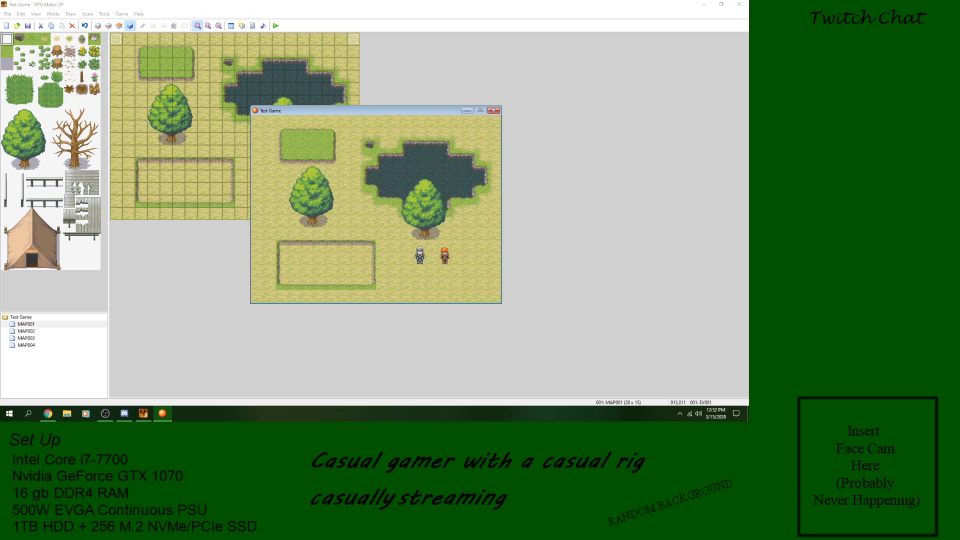
pyautogui.press('Left')
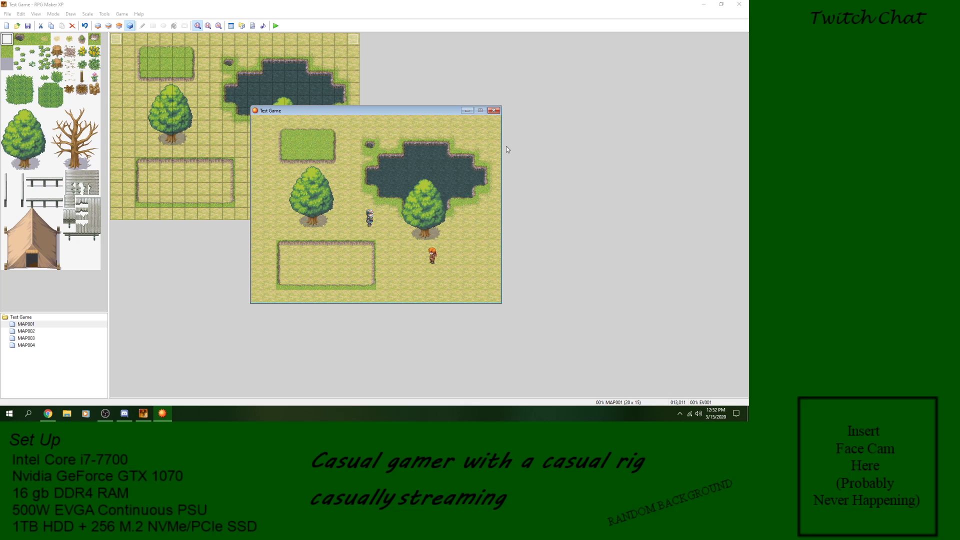
pyautogui.click(494, 110)
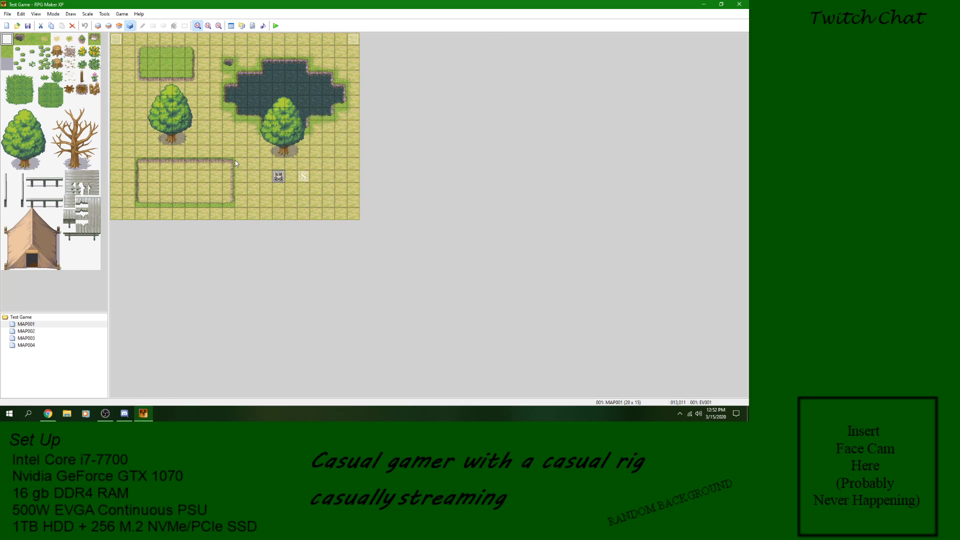
# Step: Reopen EV001's Set Event Location command and examine its target event choices and the Appoint with variables option
pyautogui.doubleClick(280, 177)
pyautogui.click(378, 134)
pyautogui.rightClick(378, 134)
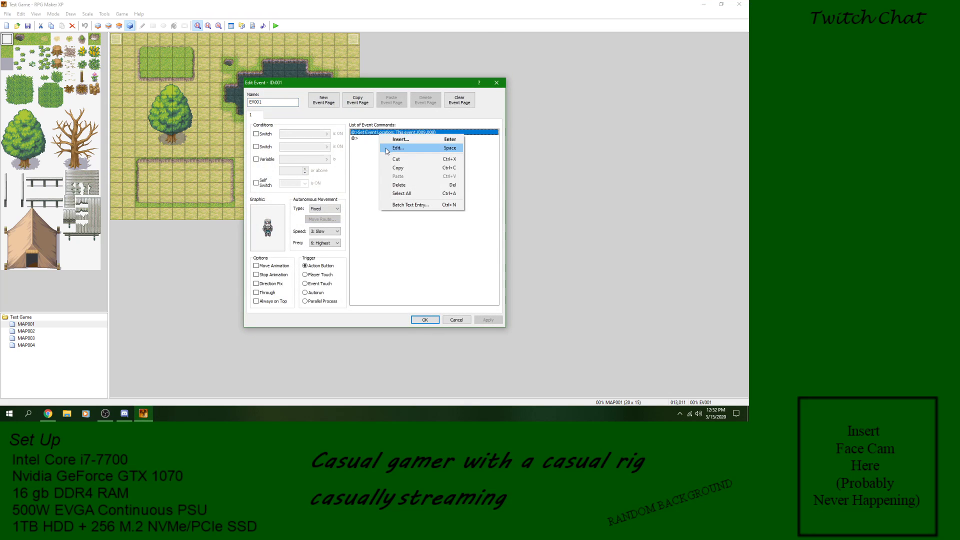
pyautogui.click(385, 148)
pyautogui.click(426, 167)
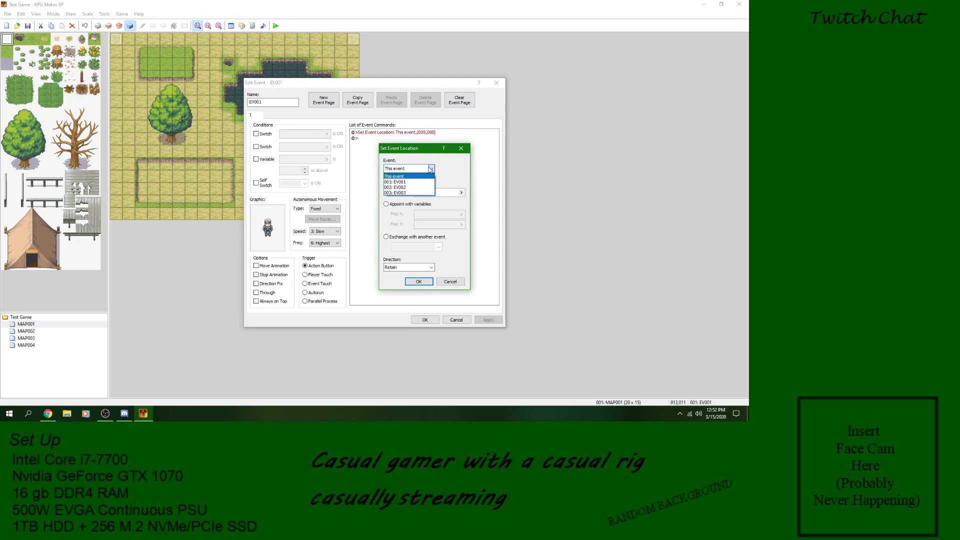
pyautogui.click(446, 170)
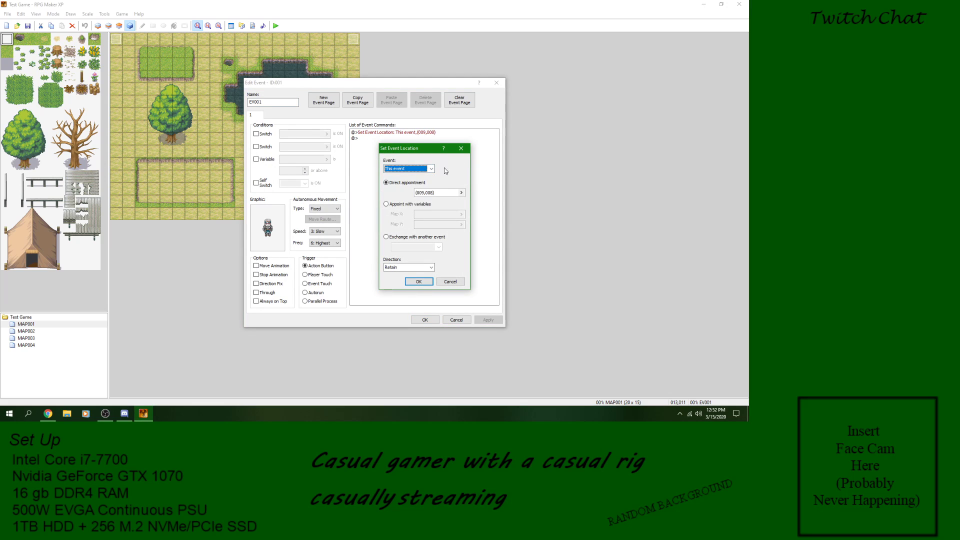
pyautogui.click(398, 205)
pyautogui.click(461, 214)
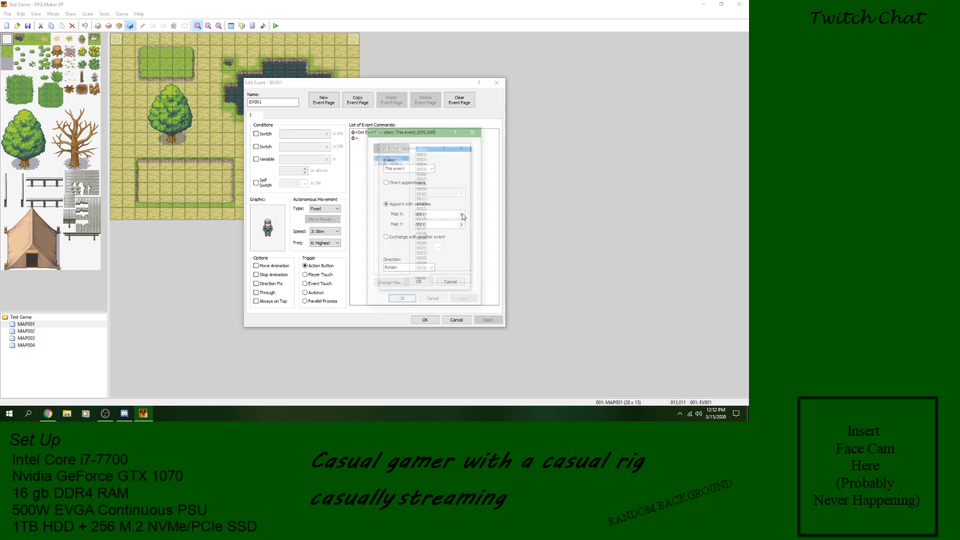
pyautogui.click(434, 302)
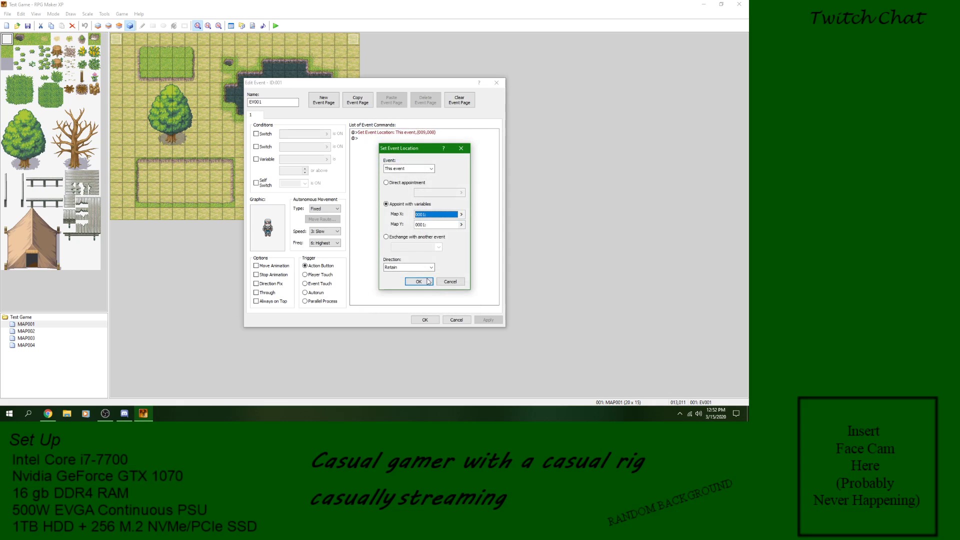
# Step: Examine the Exchange with another event option and its event choices, and leave the command without saving changes
pyautogui.click(412, 237)
pyautogui.click(438, 248)
pyautogui.click(438, 248)
pyautogui.click(432, 169)
pyautogui.click(433, 171)
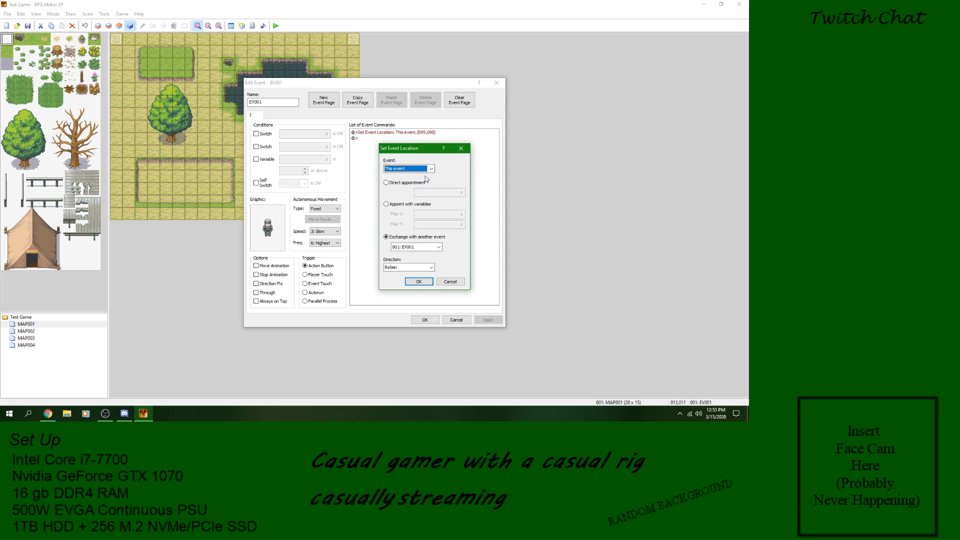
pyautogui.click(450, 282)
# Step: Delete the Set Event Location command from EV001
pyautogui.rightClick(385, 133)
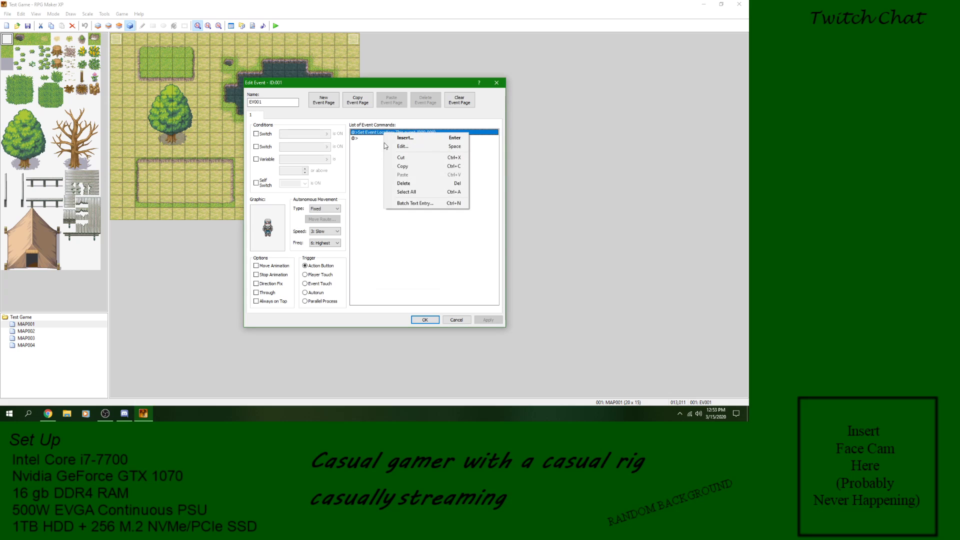
pyautogui.click(404, 183)
pyautogui.rightClick(385, 133)
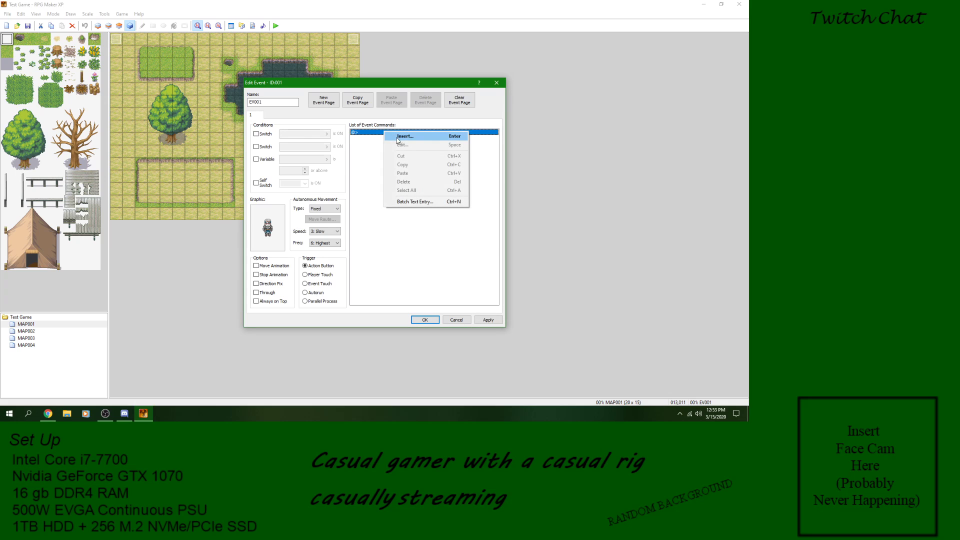
pyautogui.click(399, 137)
pyautogui.click(413, 174)
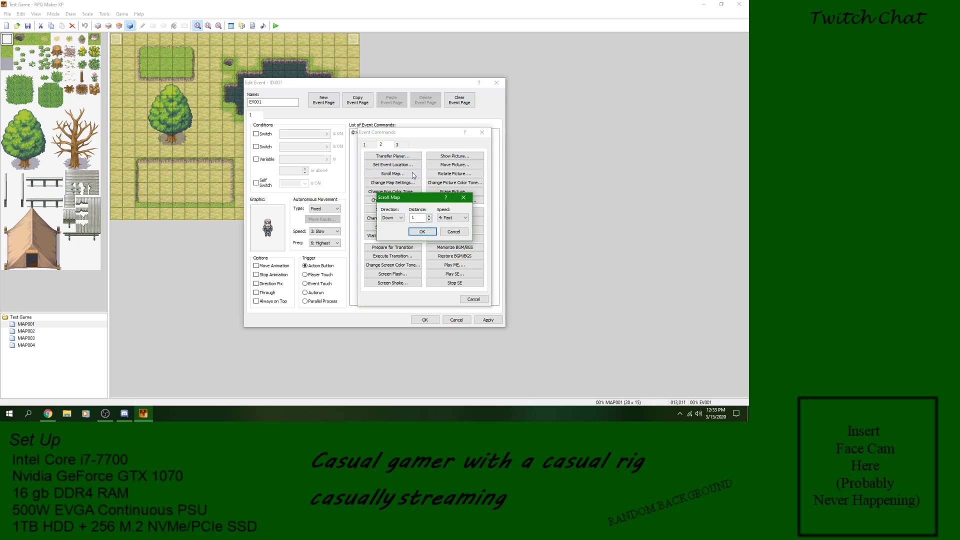
pyautogui.click(463, 232)
pyautogui.click(473, 299)
# Step: Apply and accept EV001, and create a new event on MAP003 at tile (003,013)
pyautogui.click(478, 321)
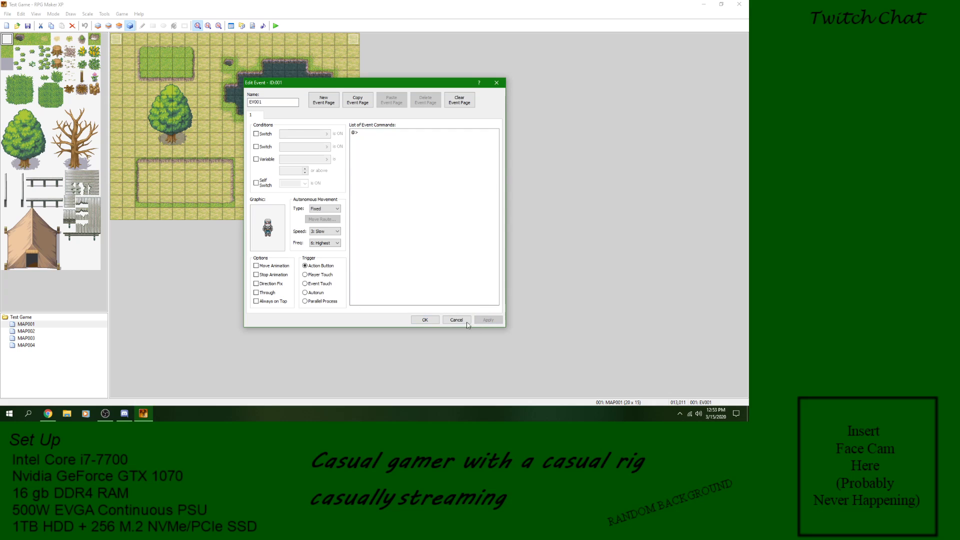
pyautogui.click(425, 320)
pyautogui.click(26, 331)
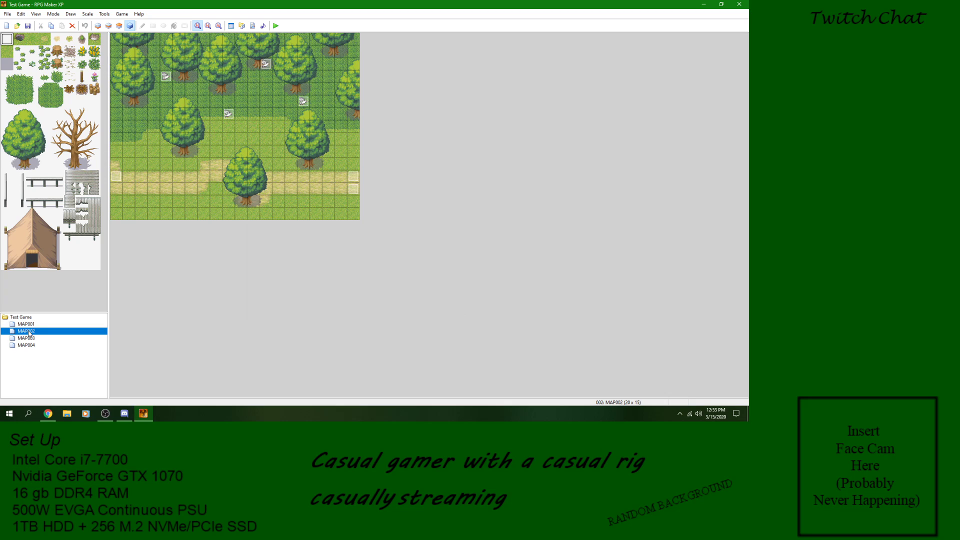
pyautogui.click(26, 338)
pyautogui.rightClick(153, 197)
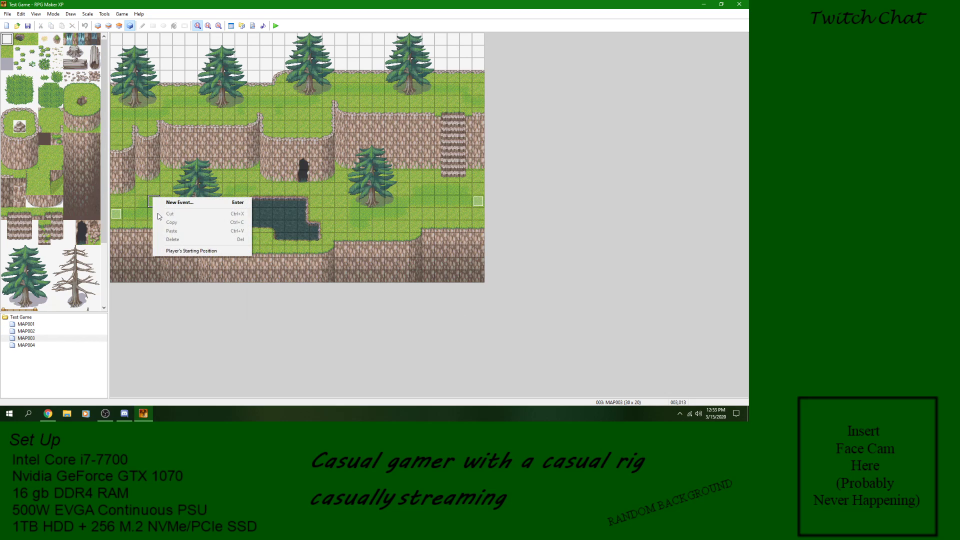
pyautogui.click(188, 205)
# Step: Add a Scroll Map command with direction Right, distance 10 and speed 4: Fast, and accept the event with the Autorun trigger
pyautogui.click(392, 133)
pyautogui.rightClick(390, 133)
pyautogui.click(418, 142)
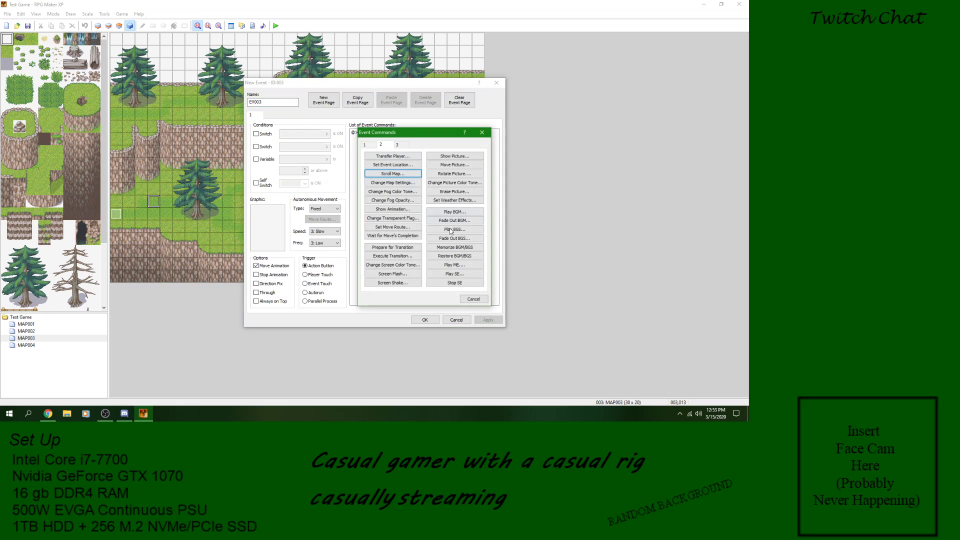
pyautogui.click(381, 144)
pyautogui.click(393, 174)
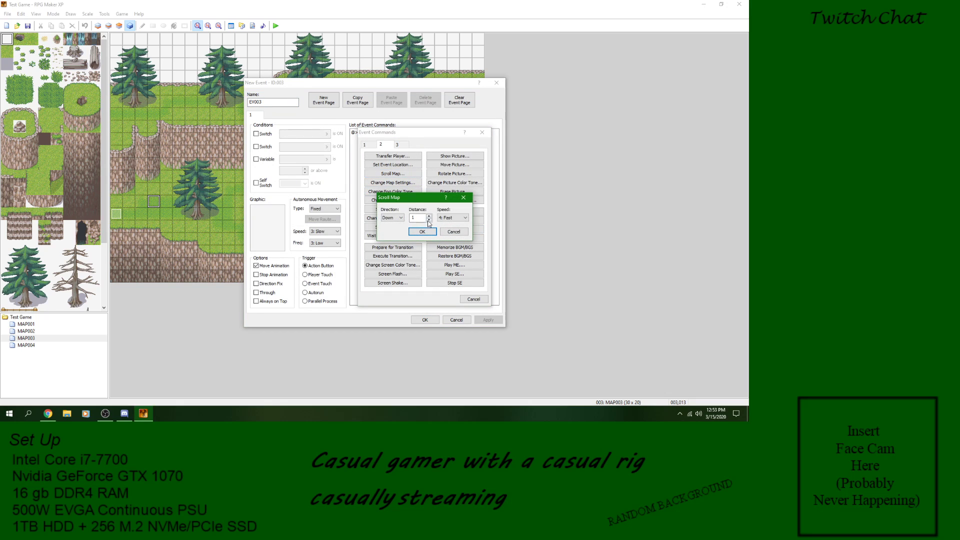
pyautogui.click(393, 217)
pyautogui.click(398, 238)
pyautogui.click(423, 231)
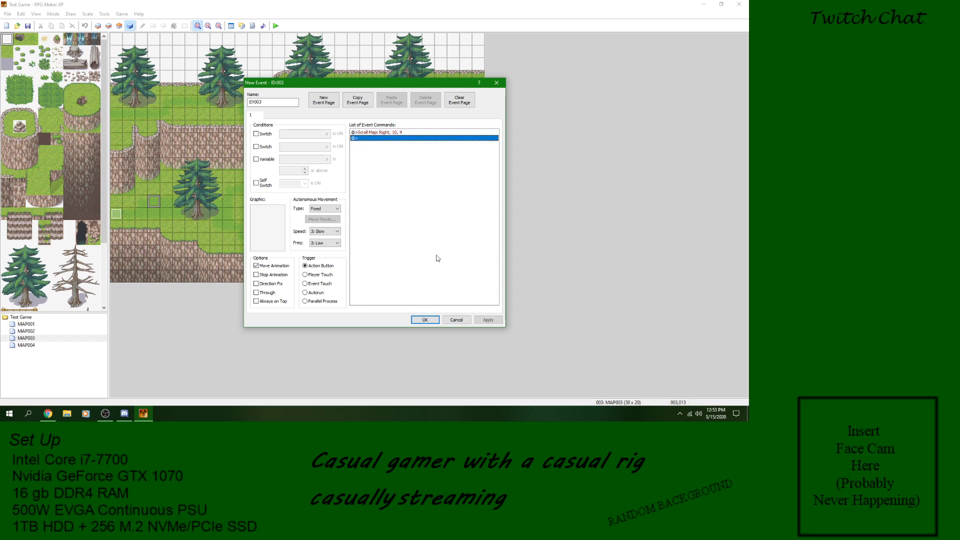
pyautogui.click(316, 293)
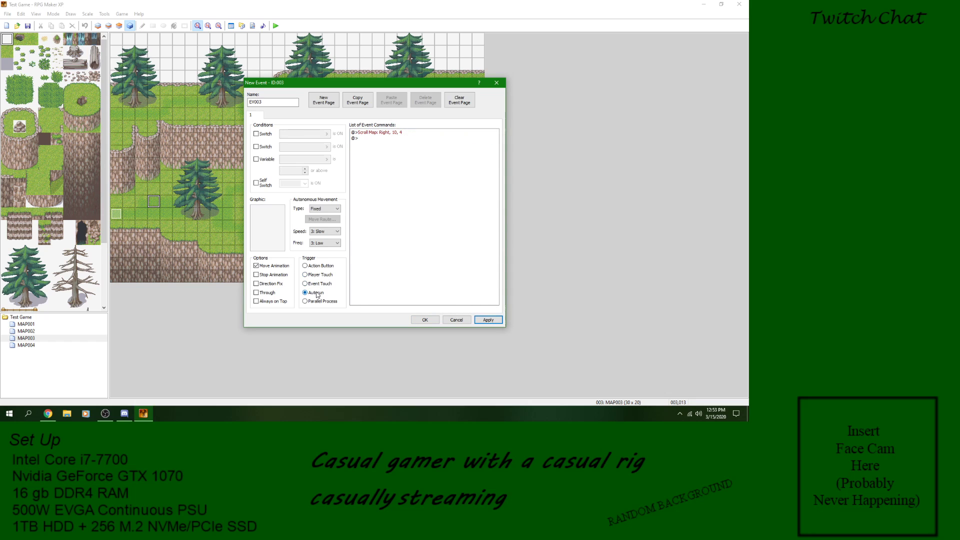
pyautogui.click(429, 322)
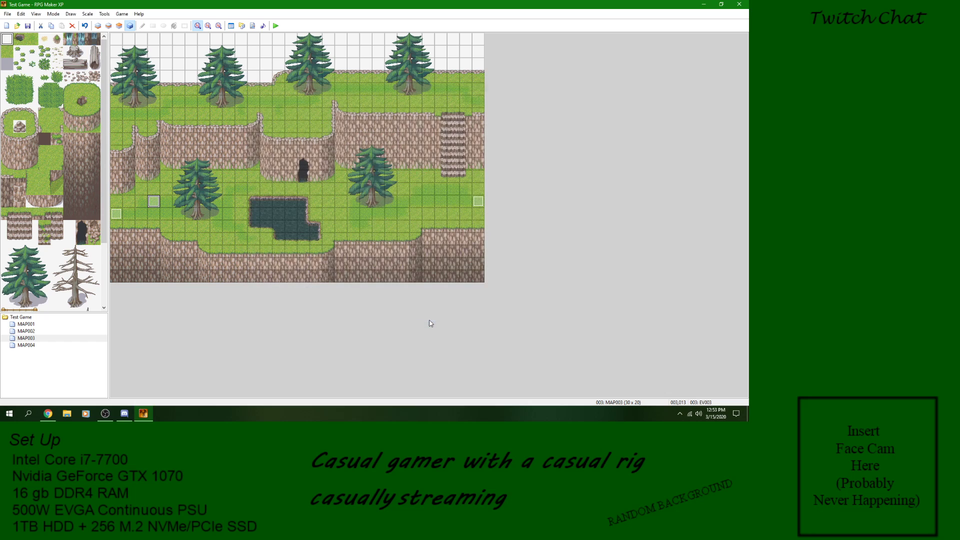
# Step: Add an Erase Event command after Scroll Map in EV003, and accept the event
pyautogui.rightClick(153, 202)
pyautogui.click(170, 206)
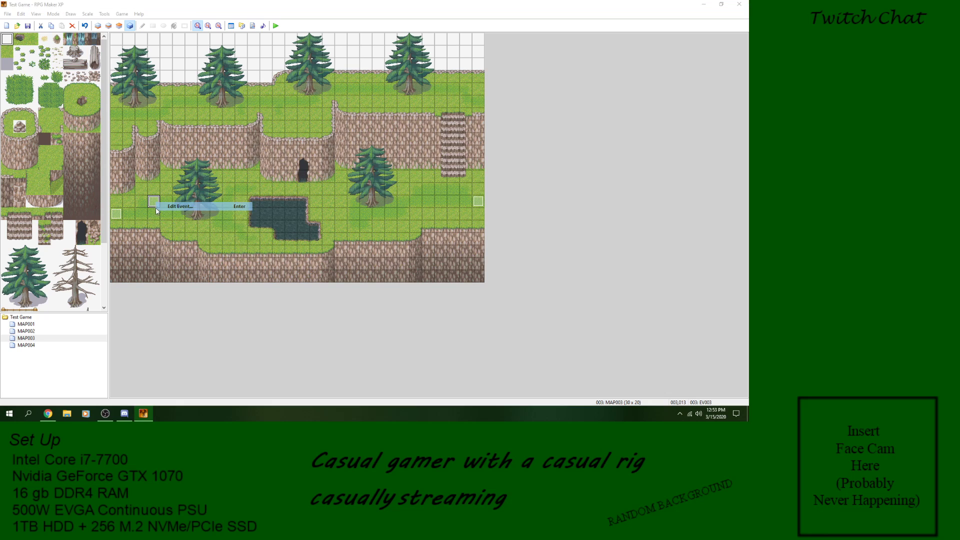
pyautogui.rightClick(381, 141)
pyautogui.click(400, 143)
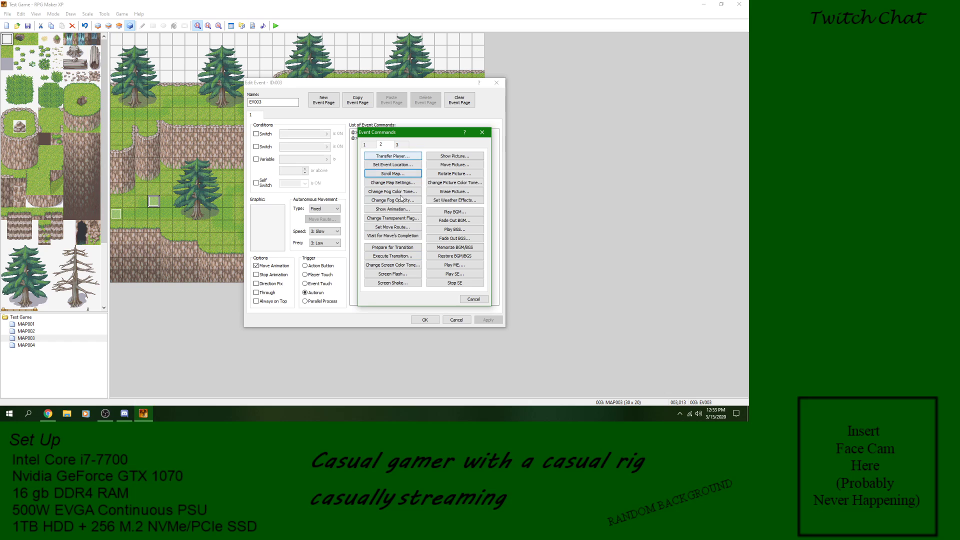
pyautogui.click(372, 145)
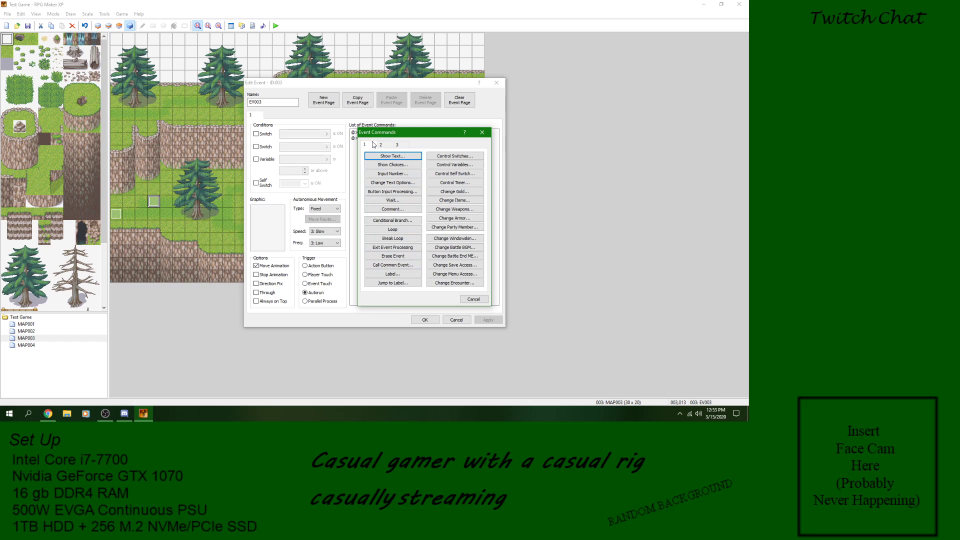
pyautogui.click(393, 256)
pyautogui.click(488, 320)
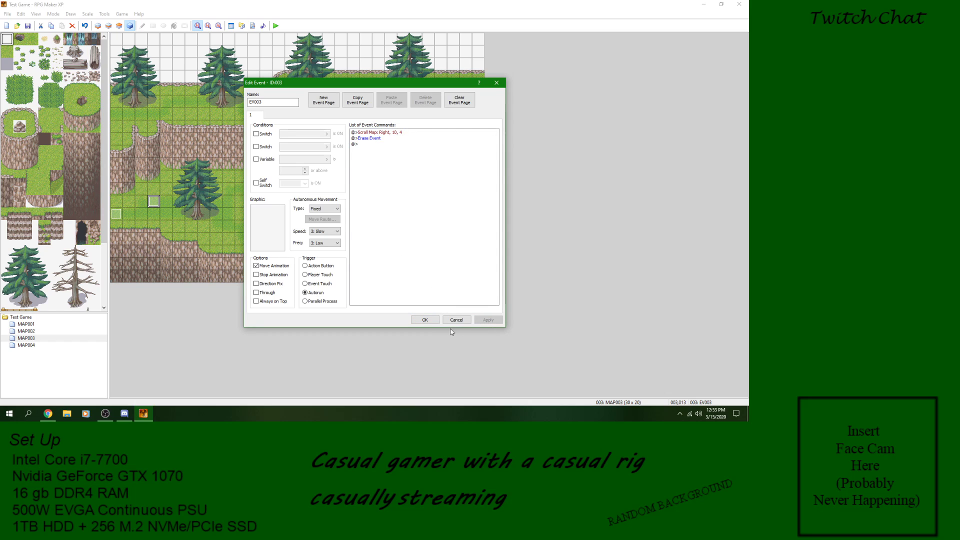
pyautogui.click(425, 320)
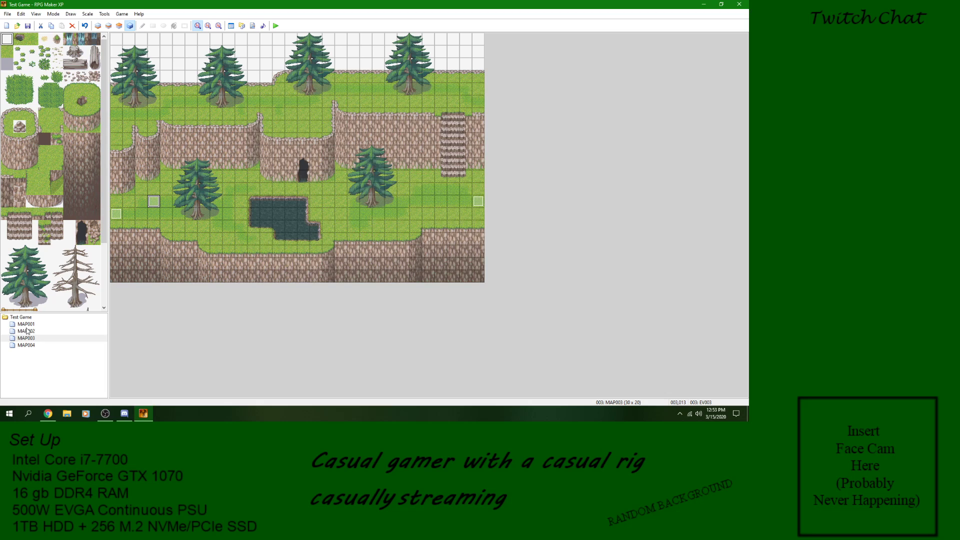
# Step: Set the player's starting position at tile (002,014) on MAP003 and start a new game in a playtest
pyautogui.rightClick(144, 217)
pyautogui.click(182, 271)
pyautogui.click(275, 26)
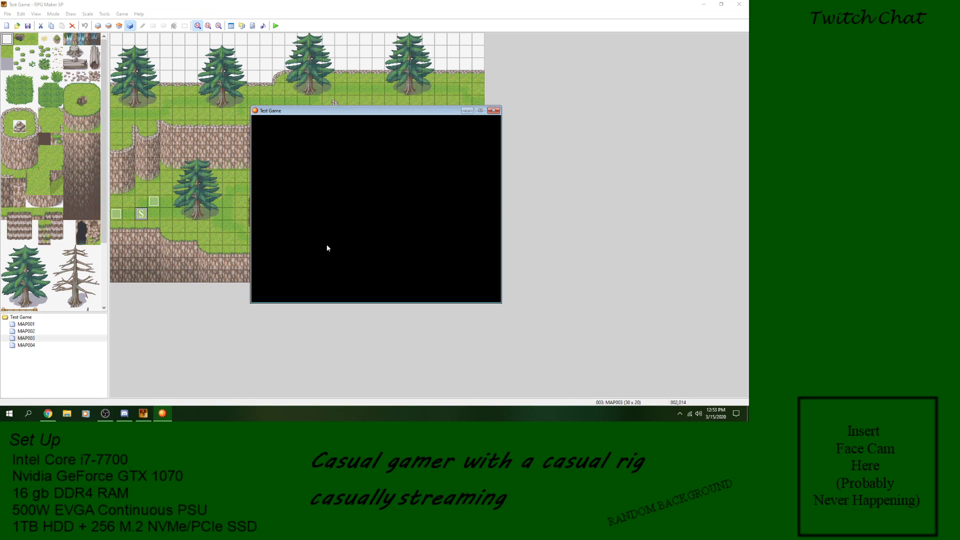
pyautogui.press('Return')
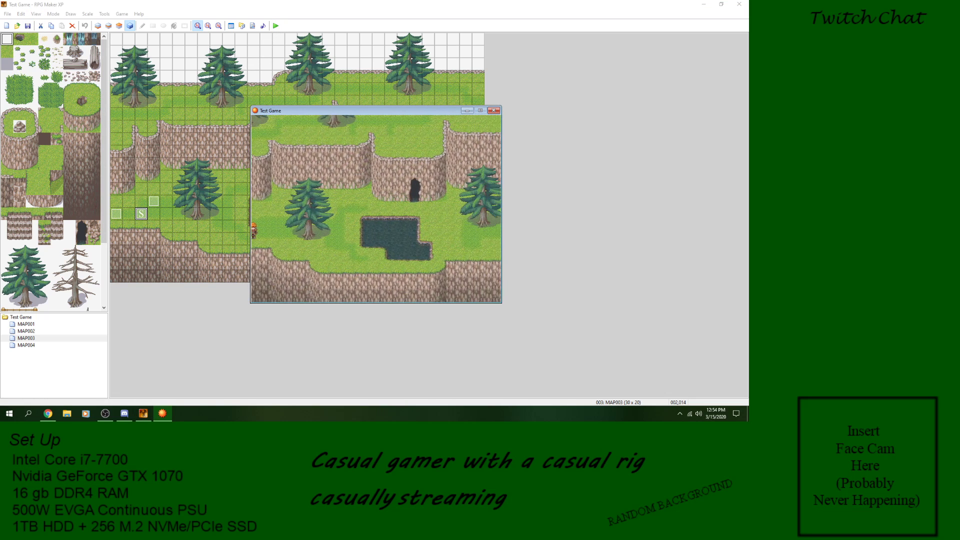
# Step: Walk the character east around the pond and behind the tree to check the scrolled view, and end the playtest
pyautogui.press('Right')
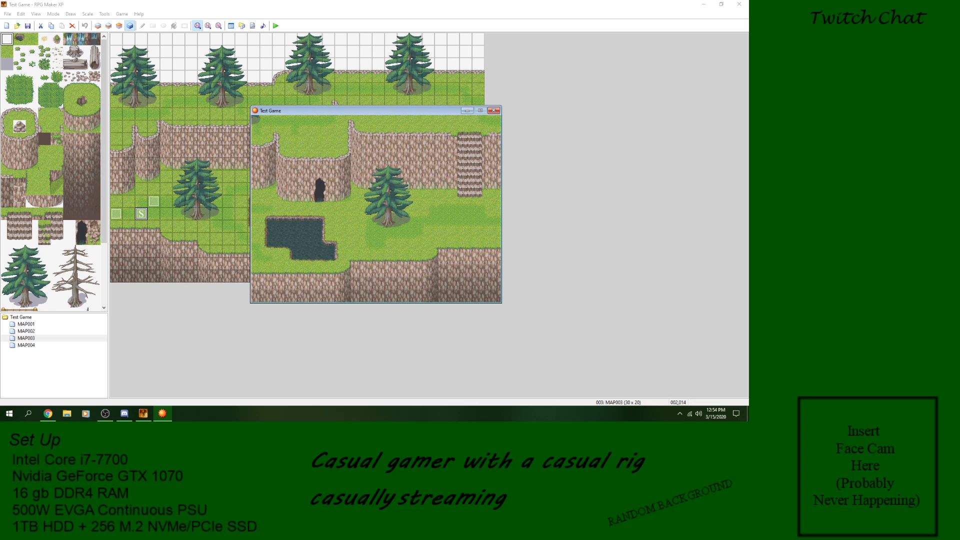
pyautogui.press('Down')
pyautogui.press('Right')
pyautogui.press('Left')
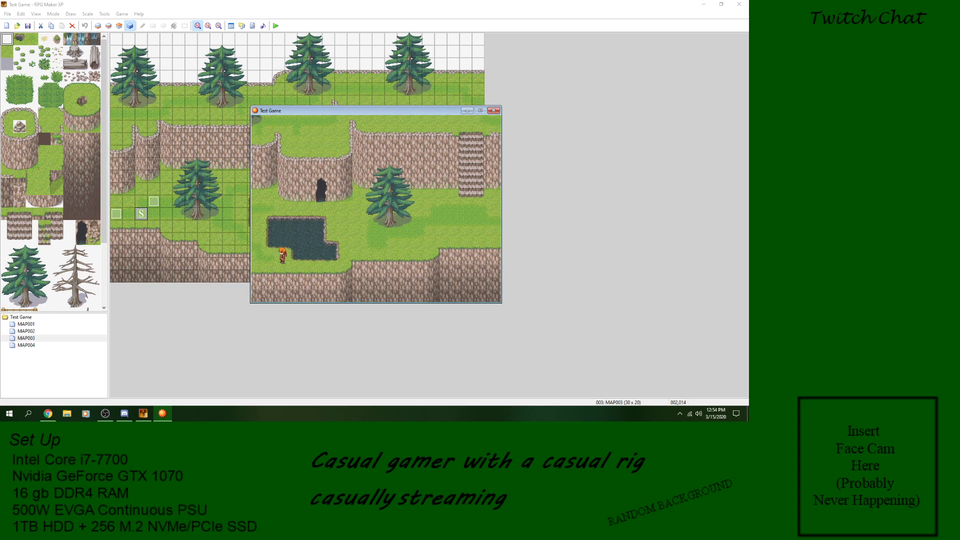
pyautogui.press('Up')
pyautogui.press('Right')
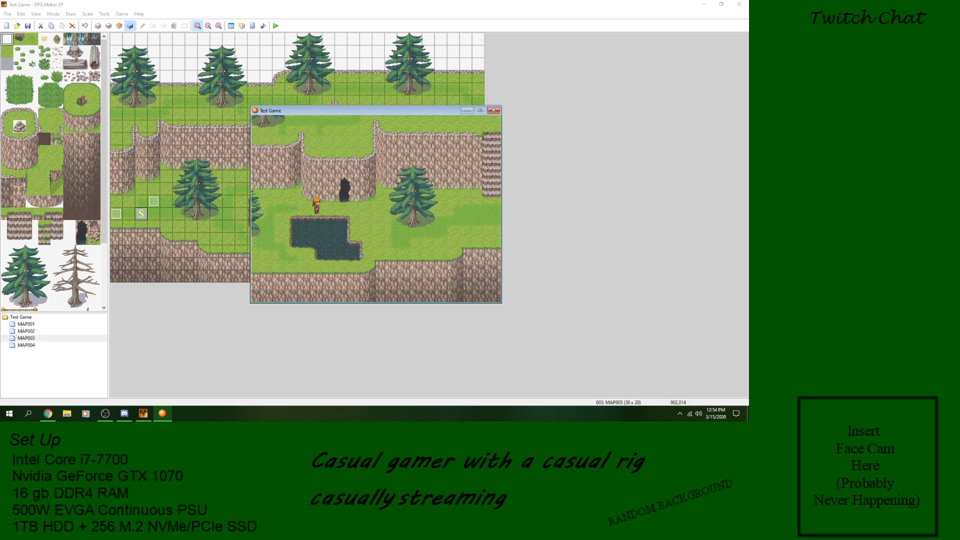
pyautogui.press('Down')
pyautogui.press('Right')
pyautogui.press('Left')
pyautogui.press('Up')
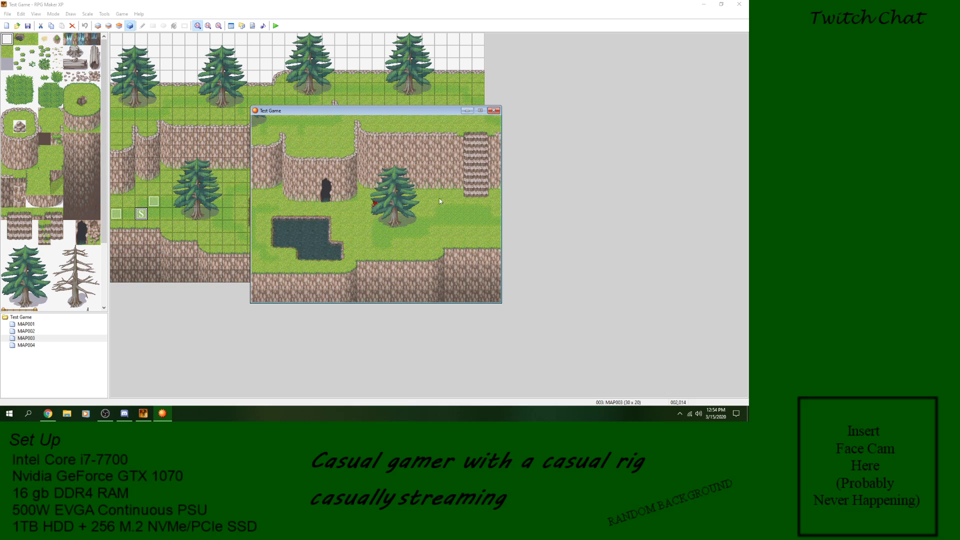
pyautogui.click(495, 111)
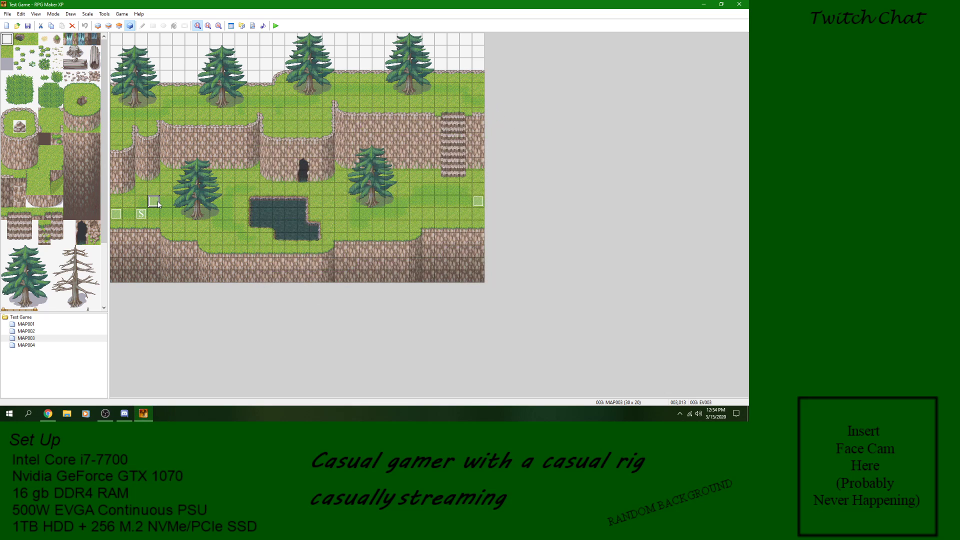
# Step: Insert a Change Map Settings command before Erase Event in EV003 and set it to change the fog graphic
pyautogui.doubleClick(152, 202)
pyautogui.click(370, 139)
pyautogui.rightClick(374, 140)
pyautogui.click(382, 147)
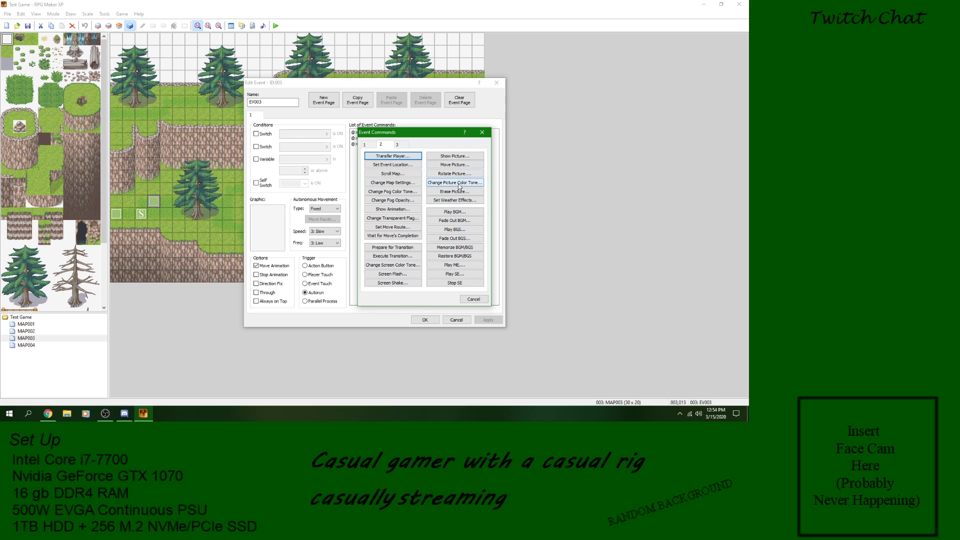
pyautogui.click(411, 183)
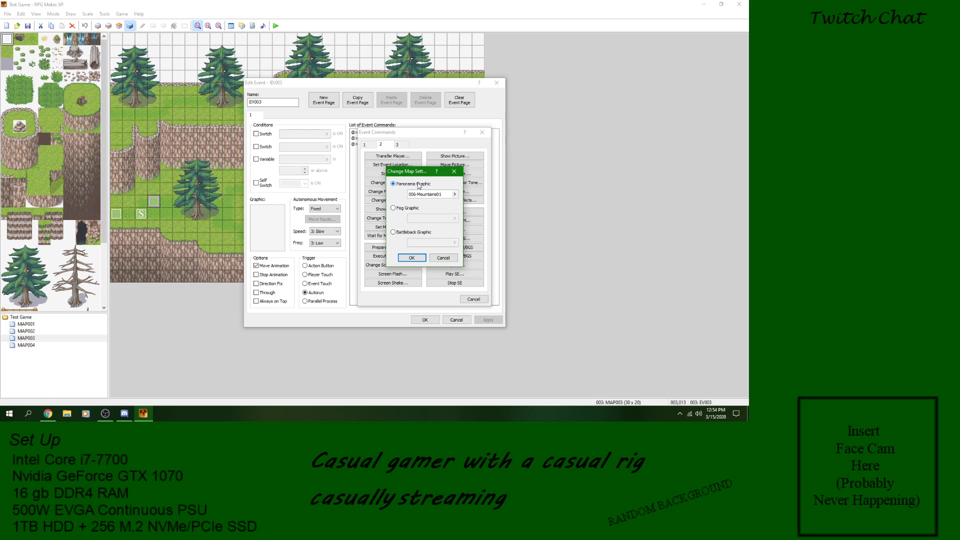
pyautogui.click(408, 212)
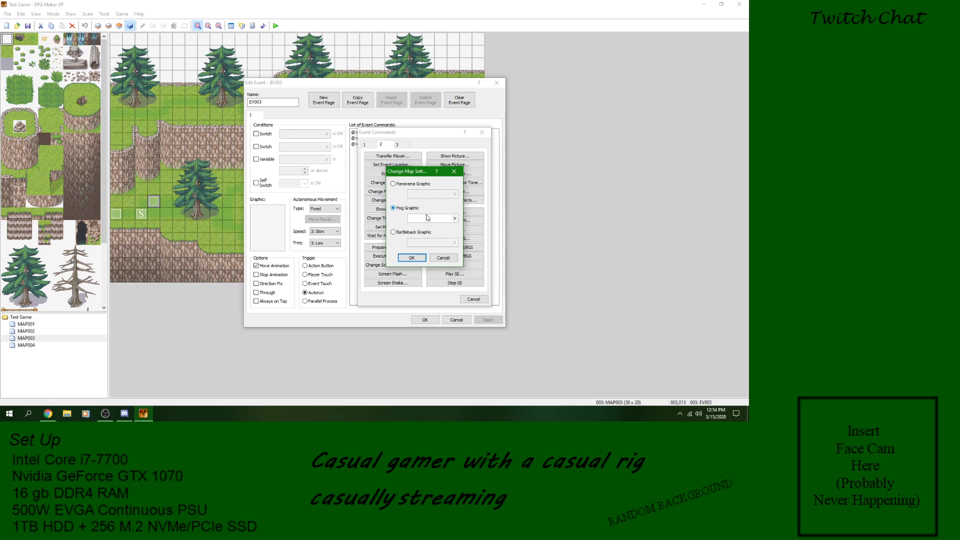
# Step: Preview the available fog graphics and choose 001-Fog01, keeping opacity 64, Normal blending and zoom 200
pyautogui.click(455, 219)
pyautogui.click(347, 144)
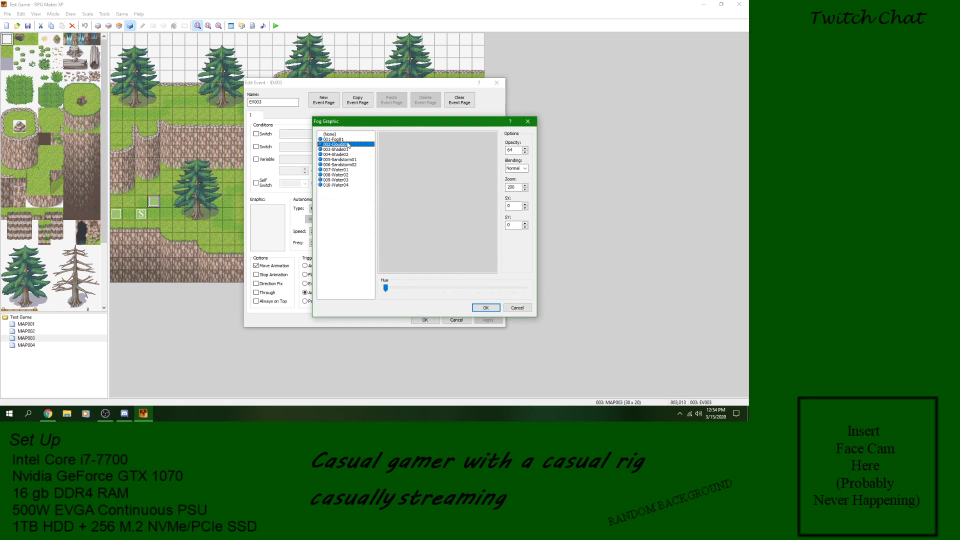
pyautogui.click(342, 159)
pyautogui.click(342, 164)
pyautogui.click(342, 174)
pyautogui.click(342, 179)
pyautogui.click(342, 185)
pyautogui.click(340, 170)
pyautogui.click(342, 155)
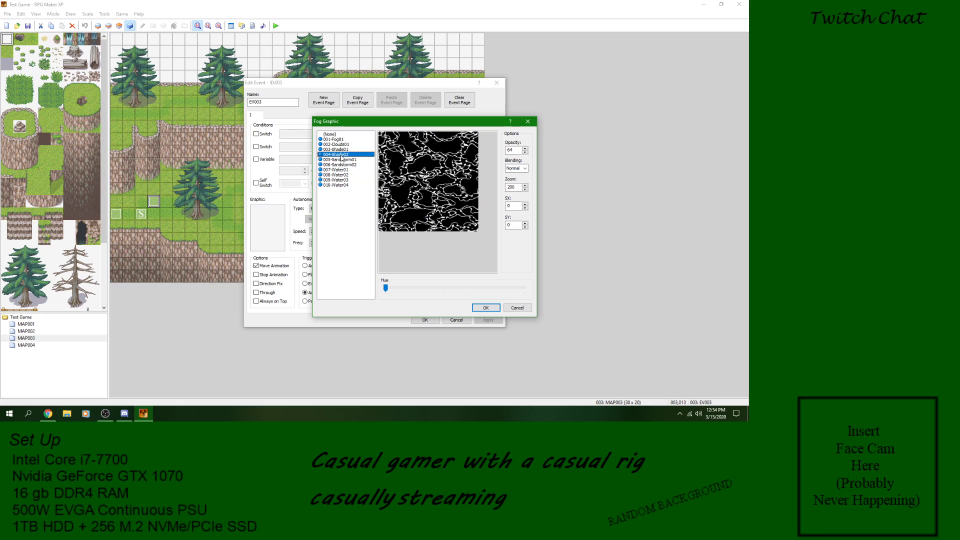
pyautogui.click(342, 144)
pyautogui.click(342, 139)
pyautogui.click(342, 144)
pyautogui.click(342, 140)
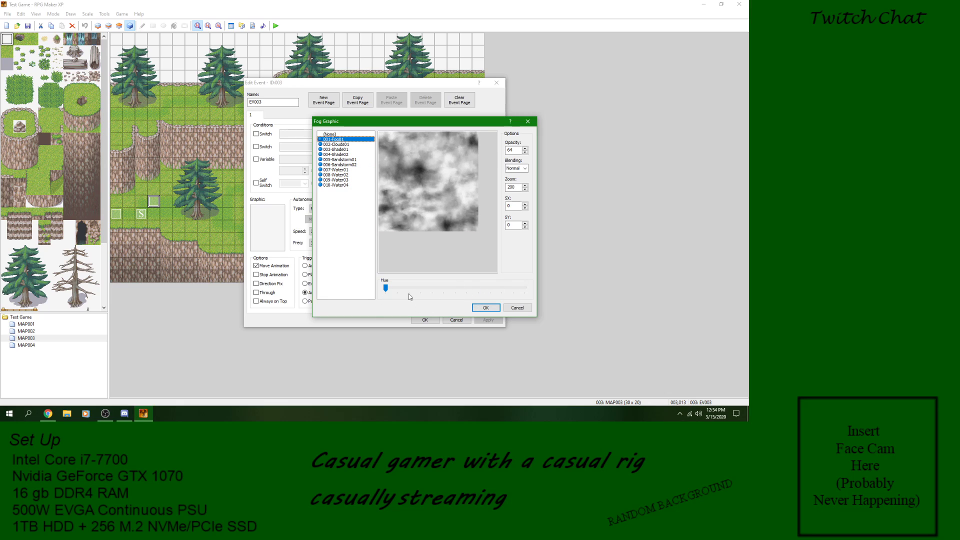
pyautogui.click(478, 307)
# Step: Compare the panorama option, return to the fog graphic, confirm the map settings command and accept EV003
pyautogui.click(400, 185)
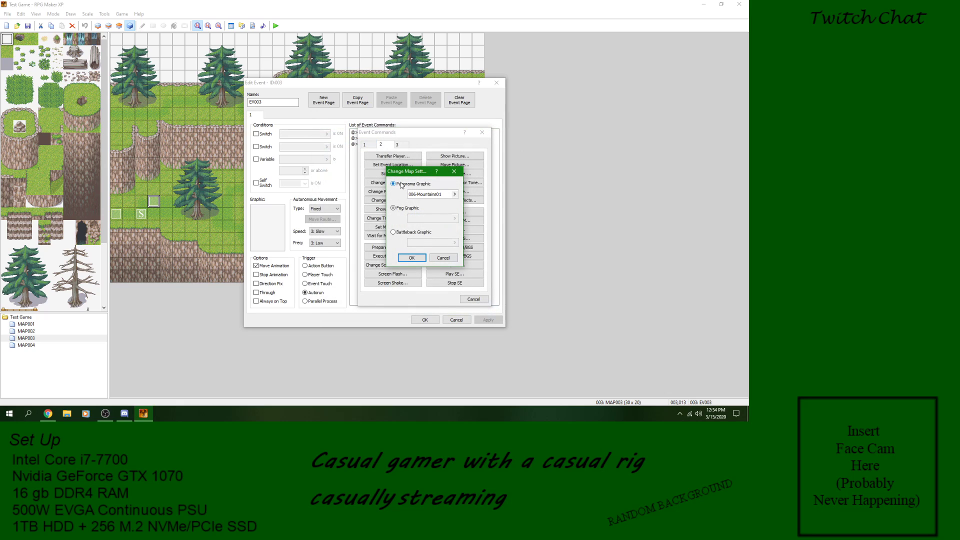
pyautogui.click(408, 209)
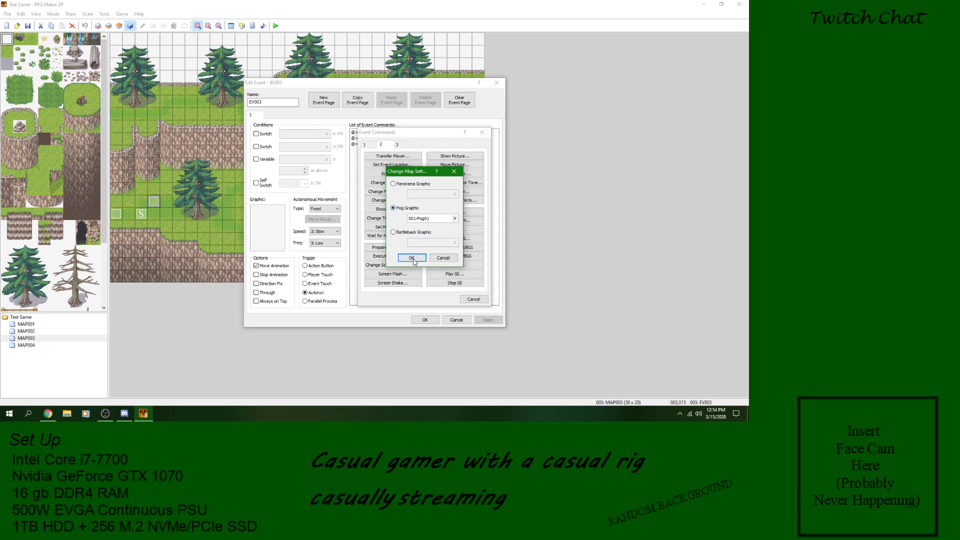
pyautogui.click(413, 257)
pyautogui.click(478, 321)
pyautogui.click(424, 321)
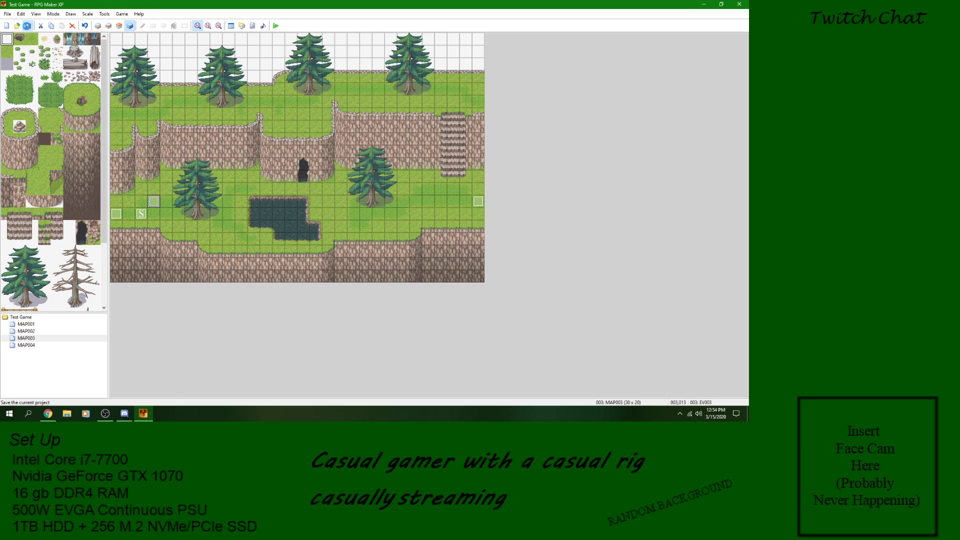
# Step: Playtest a new game on MAP003, move the character east to check the fog, and end the playtest
pyautogui.click(274, 25)
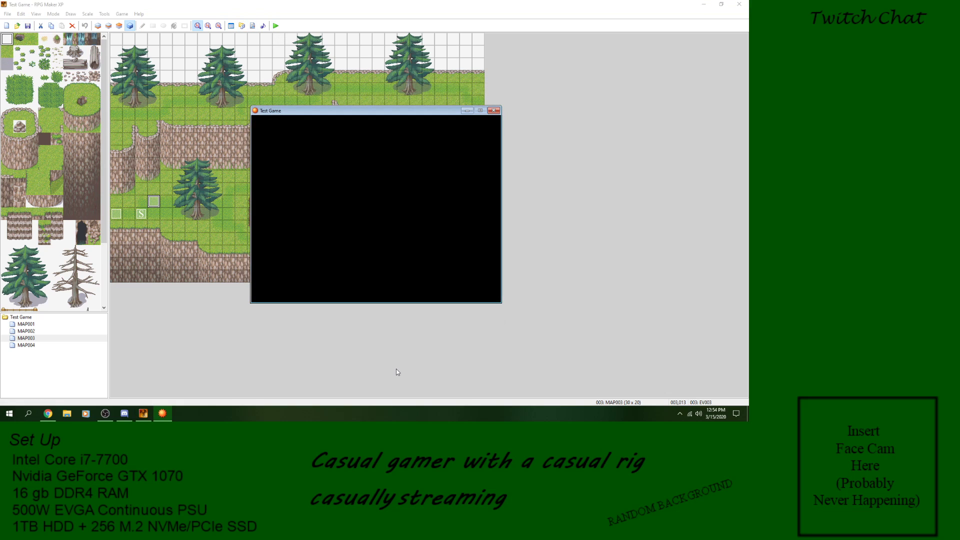
pyautogui.press('Return')
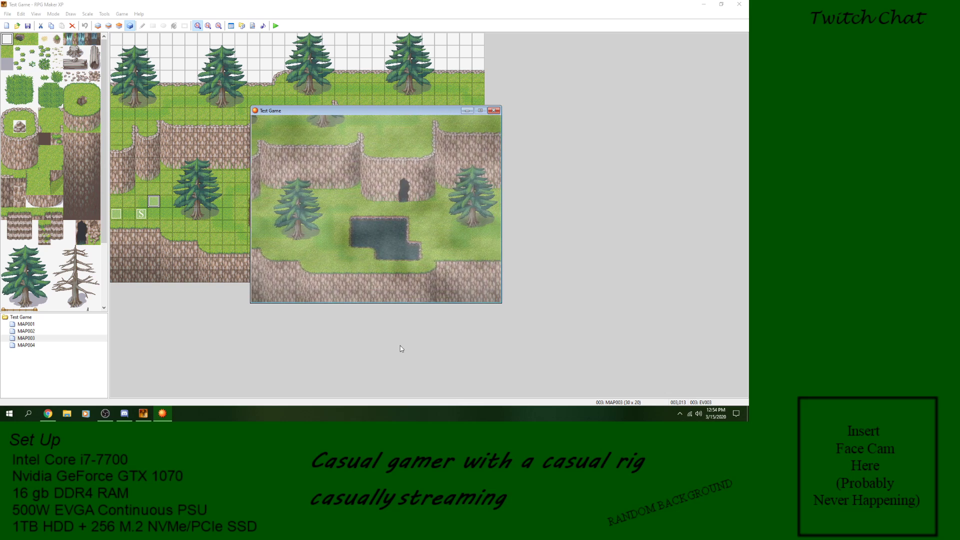
pyautogui.press('Right')
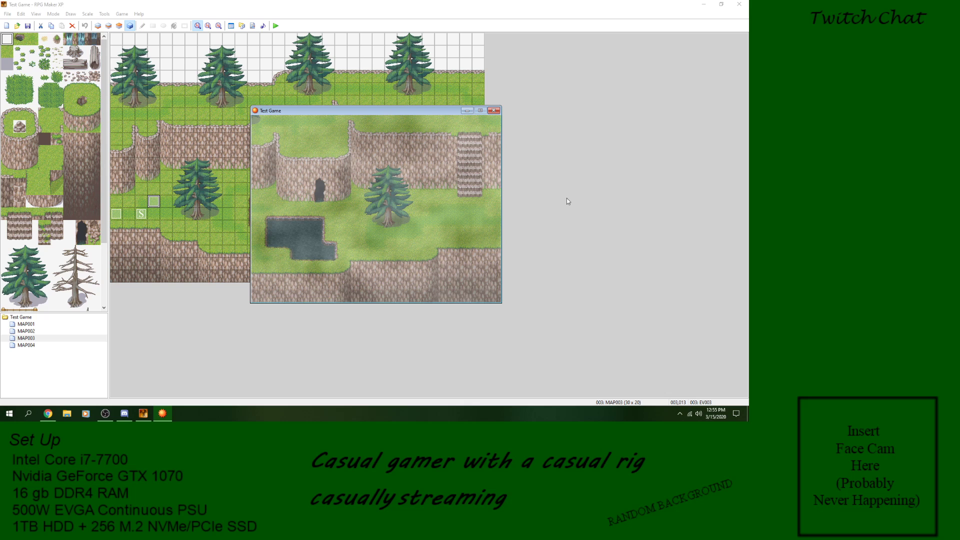
pyautogui.click(494, 111)
# Step: Reopen the Change Map Settings command in EV003 and preview the panorama graphics without choosing one
pyautogui.doubleClick(154, 201)
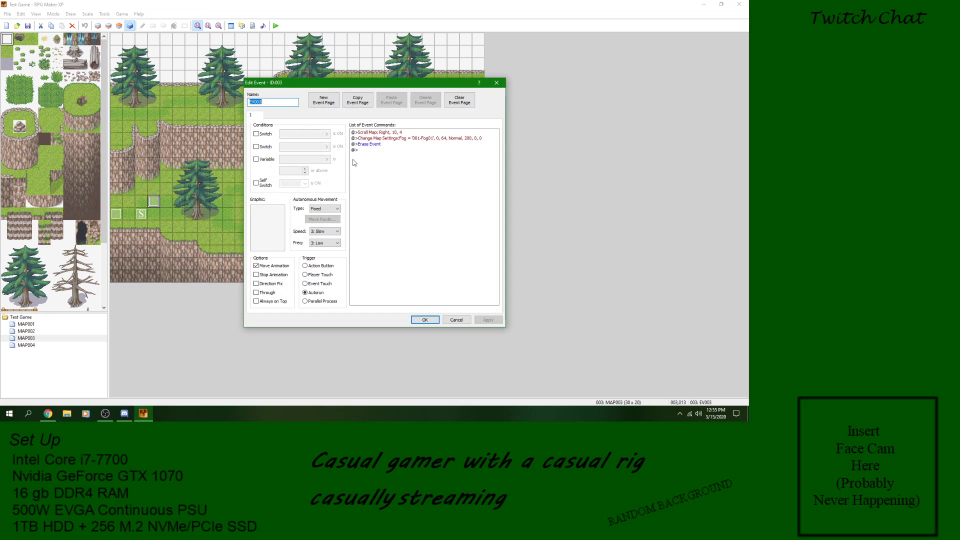
pyautogui.click(381, 138)
pyautogui.rightClick(381, 139)
pyautogui.click(400, 155)
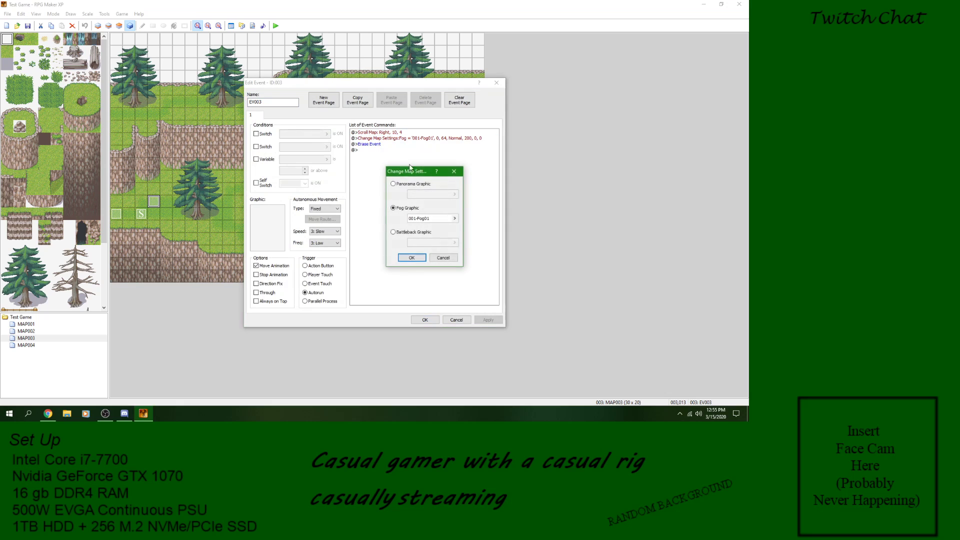
pyautogui.click(416, 185)
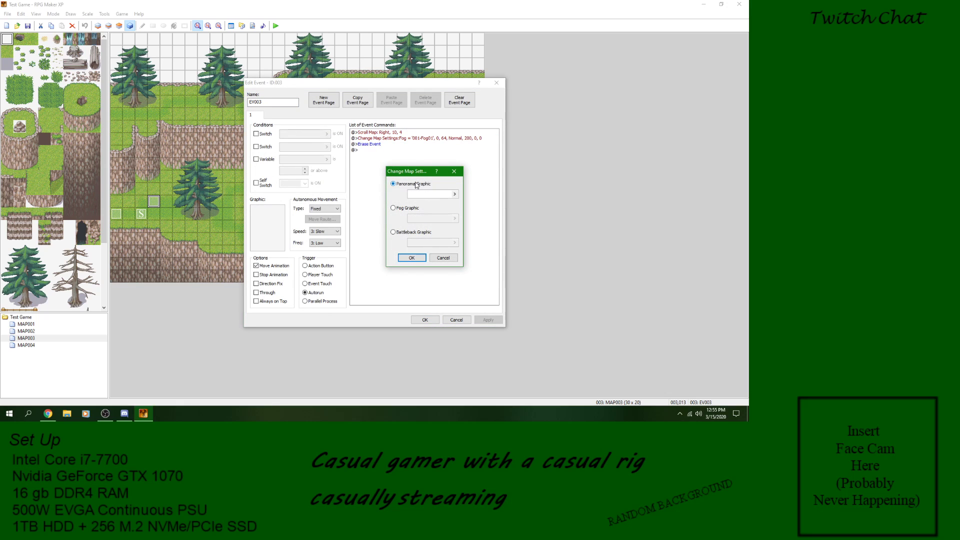
pyautogui.click(454, 194)
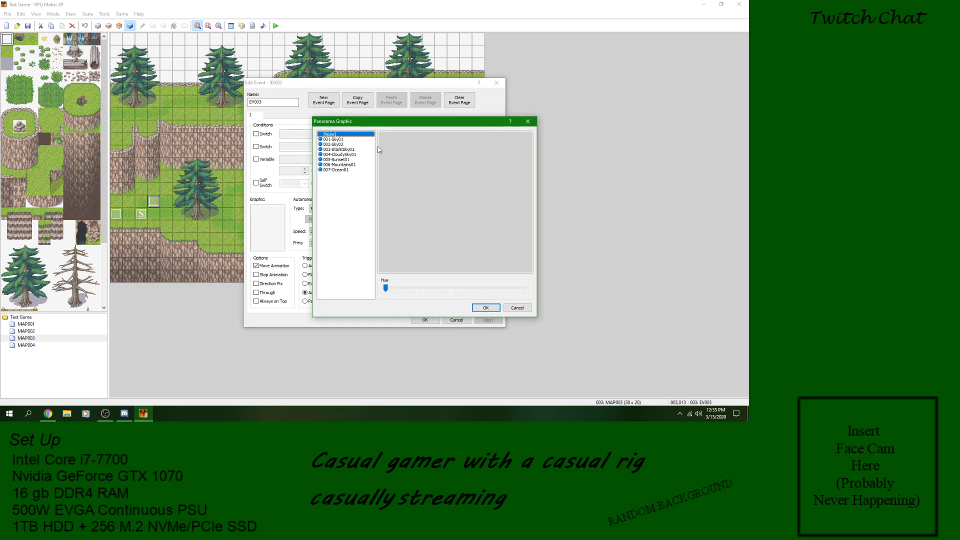
pyautogui.click(360, 144)
pyautogui.click(356, 150)
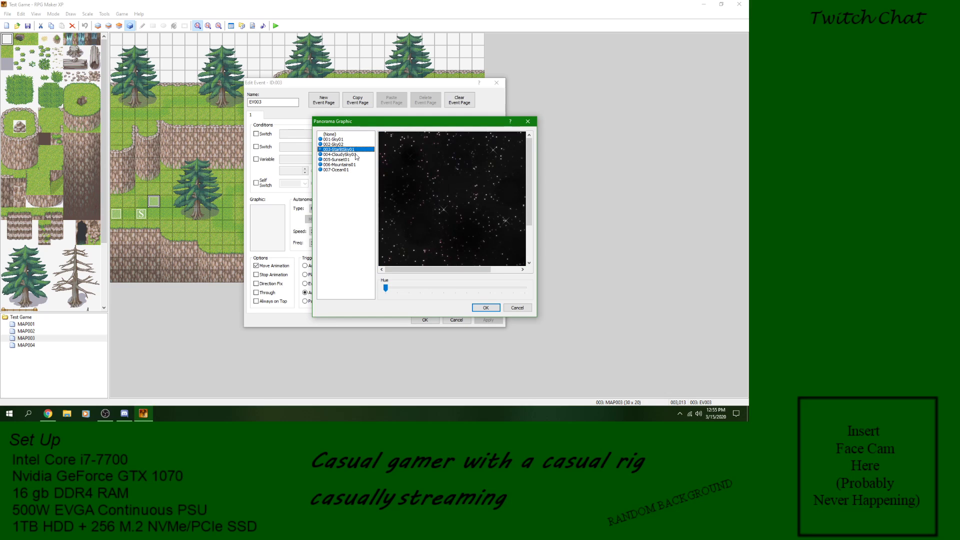
pyautogui.click(356, 155)
pyautogui.click(353, 150)
pyautogui.click(516, 307)
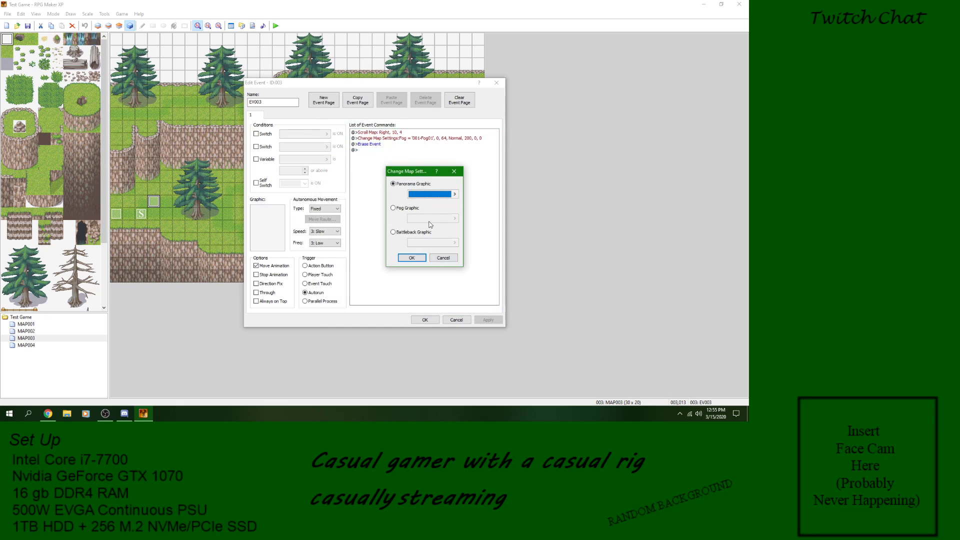
# Step: Preview several battleback graphics for the map settings command and cancel without changing it
pyautogui.click(405, 210)
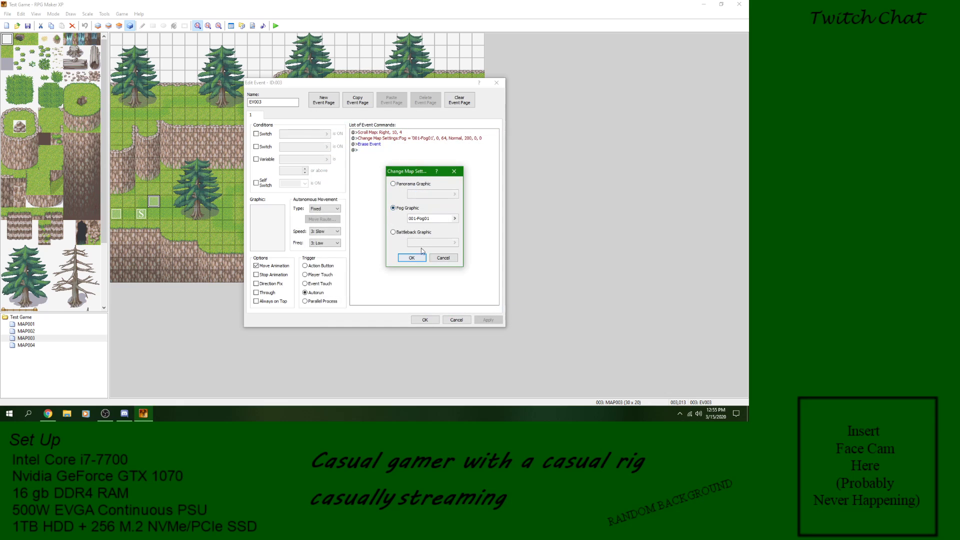
pyautogui.click(423, 235)
pyautogui.click(455, 243)
pyautogui.click(311, 165)
pyautogui.click(306, 201)
pyautogui.click(306, 255)
pyautogui.click(561, 308)
pyautogui.click(442, 258)
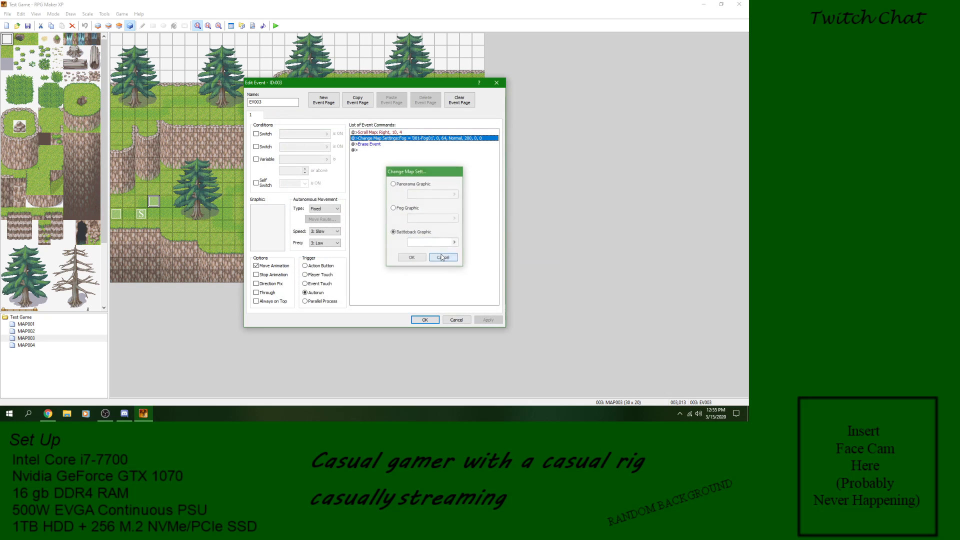
# Step: Delete the Change Map Settings, Scroll Map and Erase Event commands from EV003 and apply the changes
pyautogui.rightClick(390, 138)
pyautogui.click(419, 188)
pyautogui.rightClick(390, 132)
pyautogui.click(415, 181)
pyautogui.rightClick(383, 132)
pyautogui.click(415, 182)
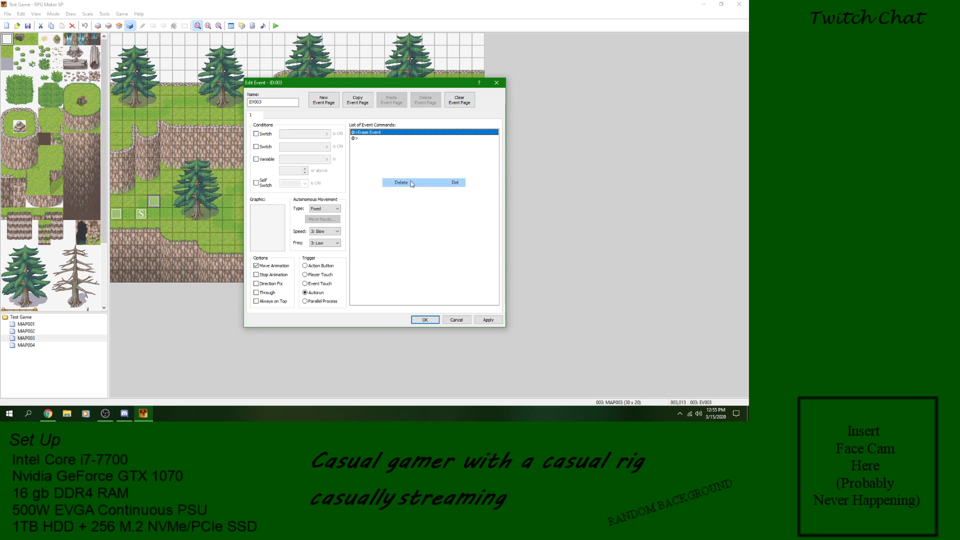
pyautogui.click(500, 319)
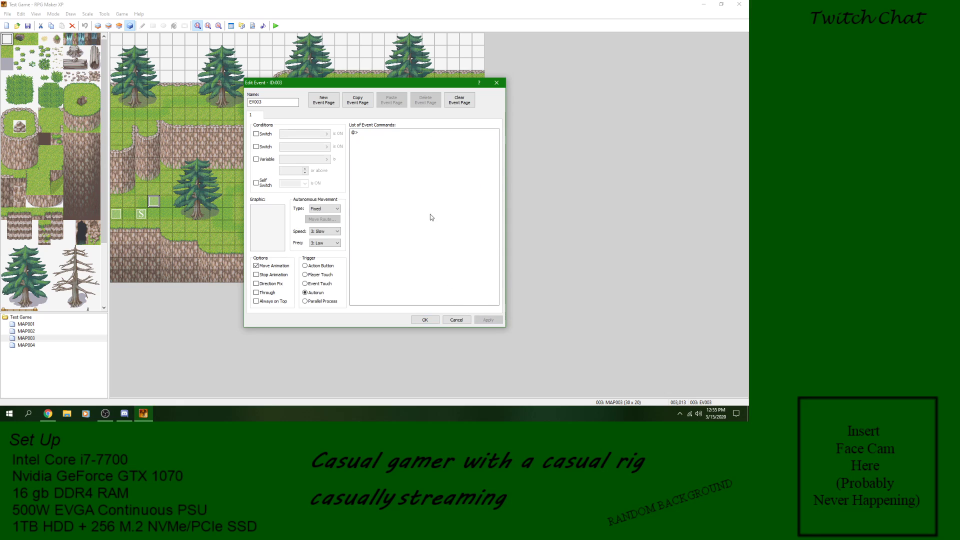
# Step: Examine the Change Fog Color Tone options for a new EV003 command and cancel them
pyautogui.rightClick(376, 132)
pyautogui.click(393, 140)
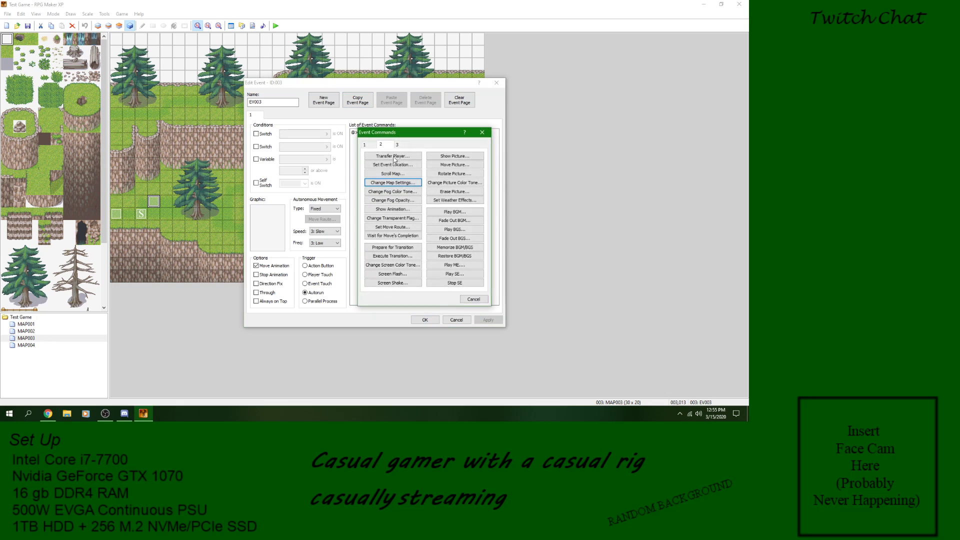
pyautogui.click(393, 192)
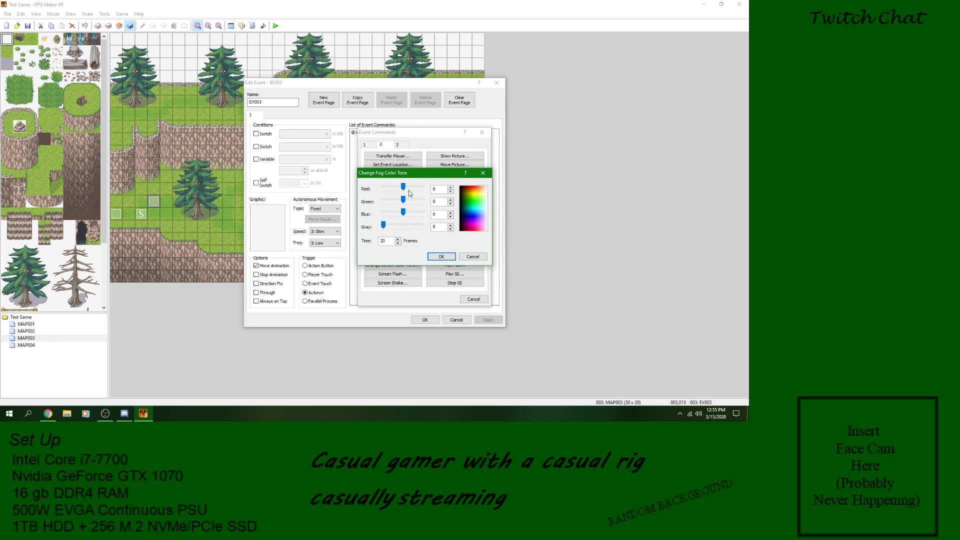
pyautogui.click(480, 258)
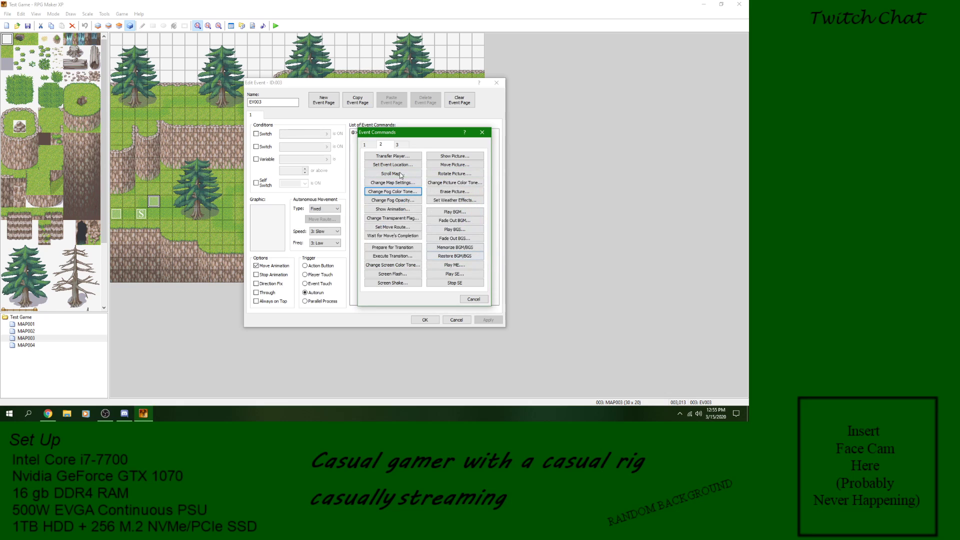
# Step: Add a Change Fog Opacity command with opacity 100 and a time of 20 frames to EV003
pyautogui.click(408, 201)
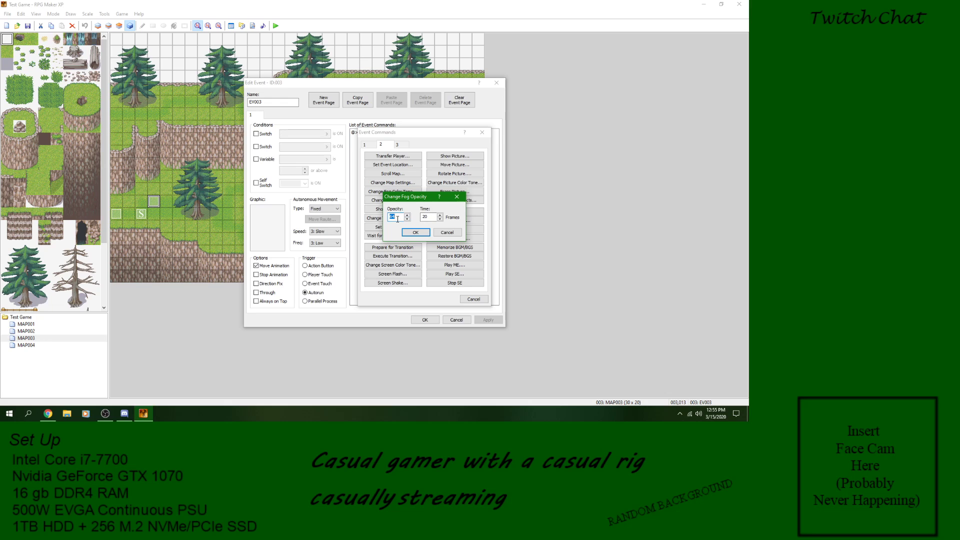
pyautogui.write('100')
pyautogui.press('Return')
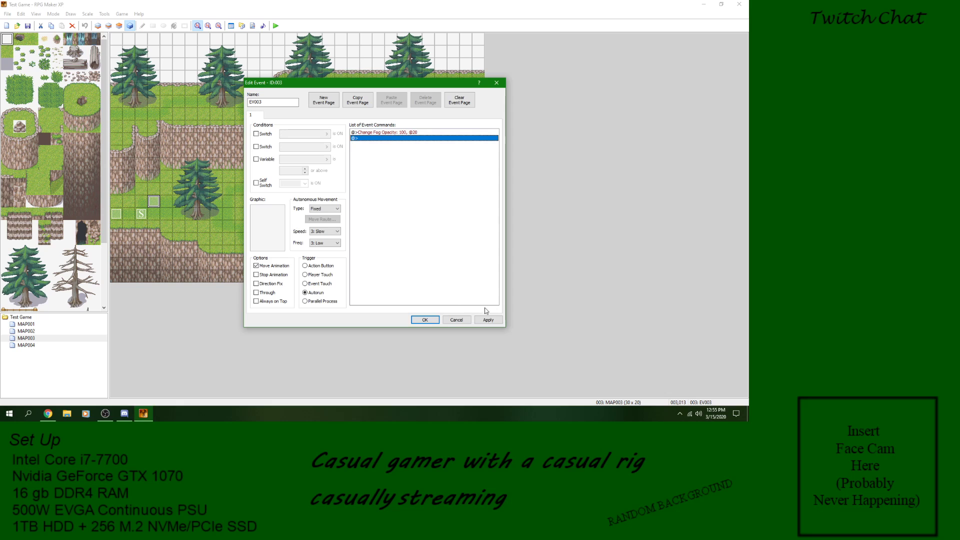
# Step: Insert a Change Map Settings command with fog graphic 001-Fog01 before Change Fog Opacity, and accept the event
pyautogui.rightClick(400, 133)
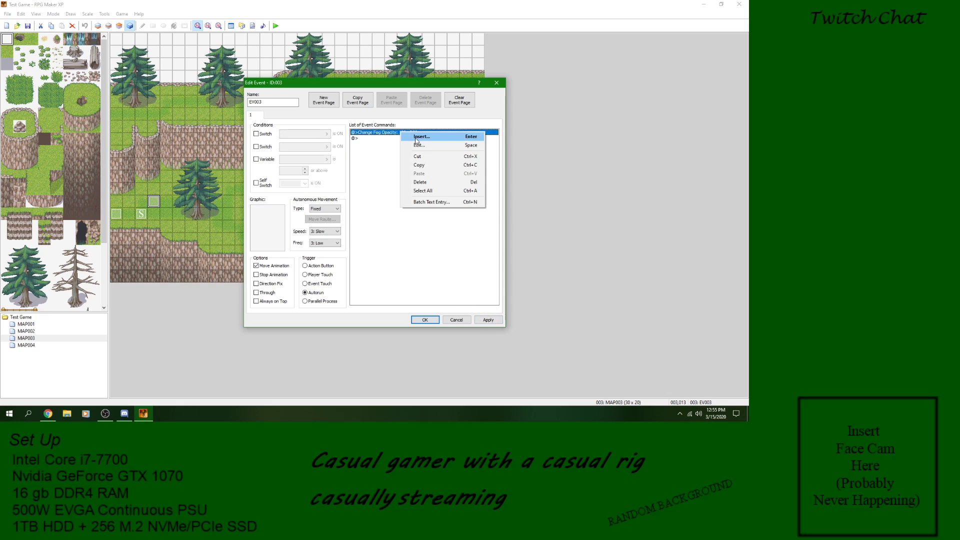
pyautogui.click(416, 139)
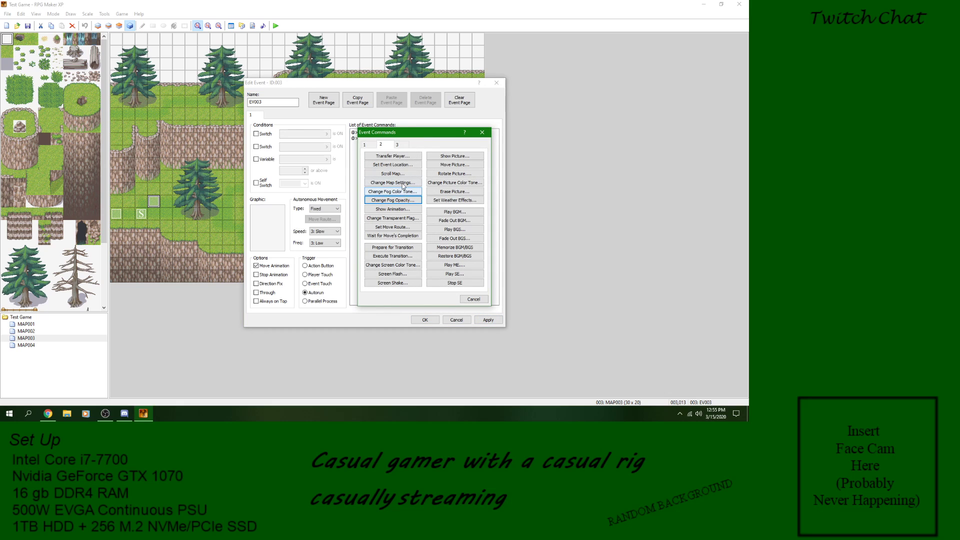
pyautogui.click(403, 183)
pyautogui.click(393, 208)
pyautogui.click(454, 219)
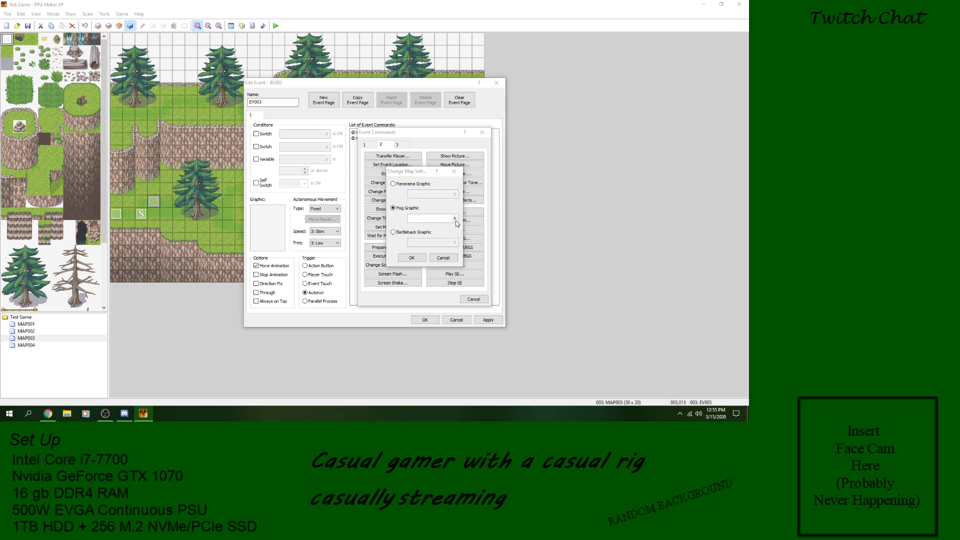
pyautogui.click(336, 140)
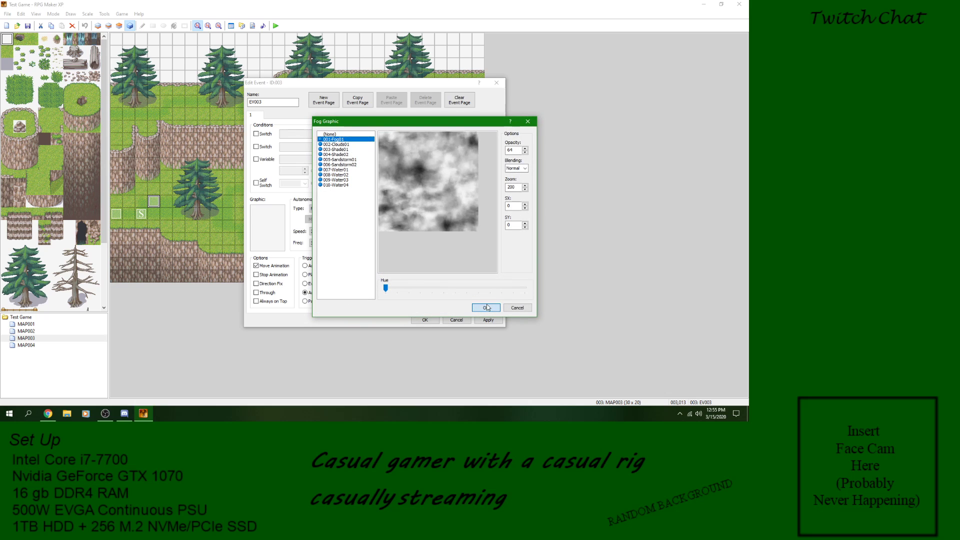
pyautogui.click(486, 308)
pyautogui.click(412, 258)
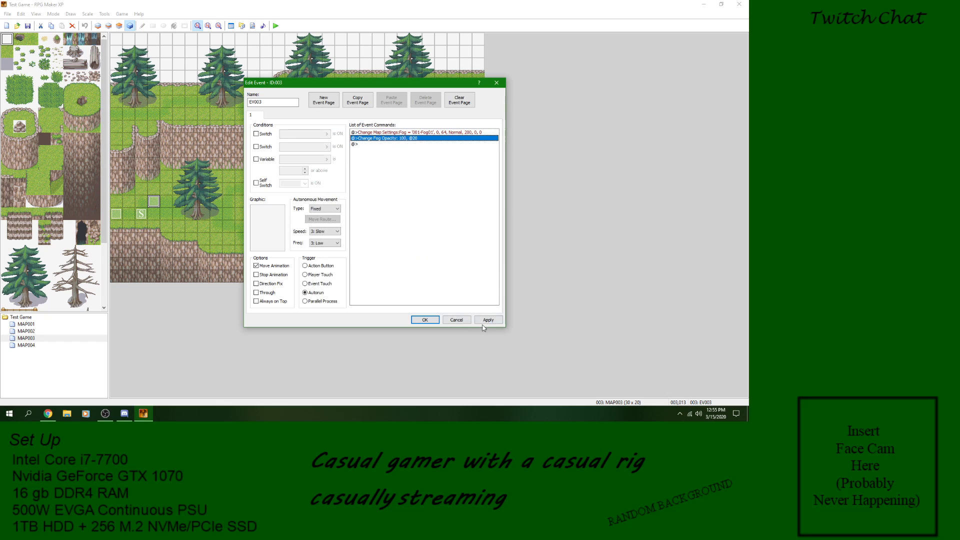
pyautogui.click(424, 320)
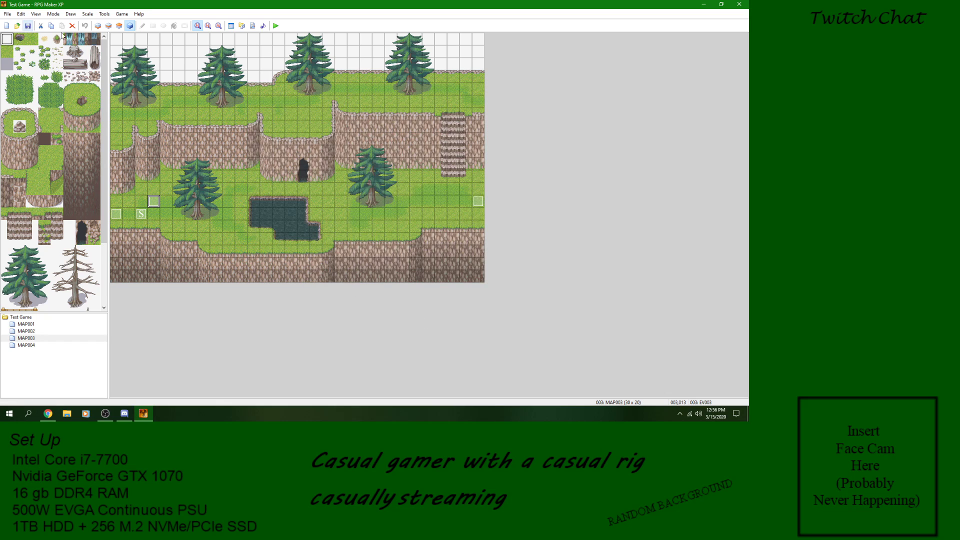
# Step: Start a new game in a playtest to check the fog opacity change on MAP003
pyautogui.click(275, 26)
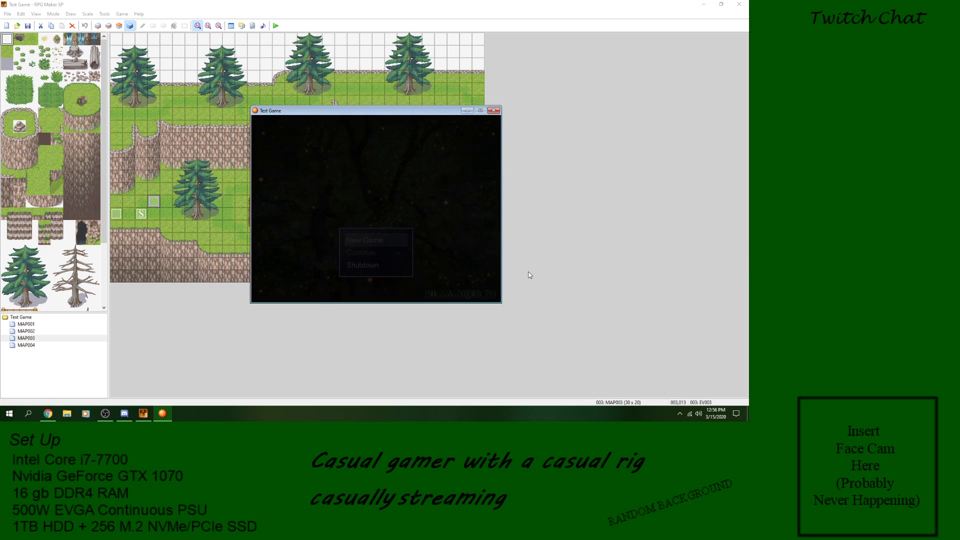
pyautogui.press('Return')
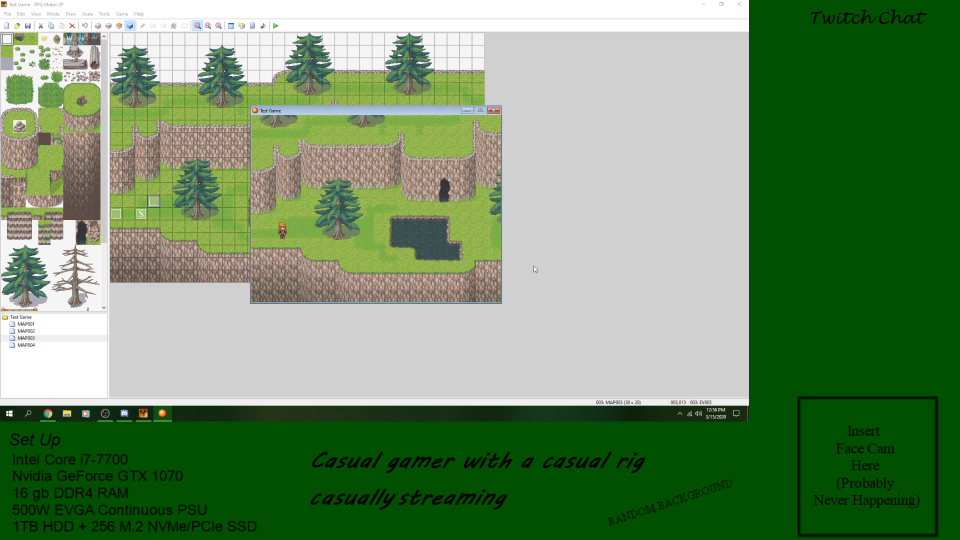
# Step: End the playtest, set the Change Fog Opacity time in EV003 to 100 frames, and accept the event
pyautogui.click(494, 111)
pyautogui.doubleClick(154, 201)
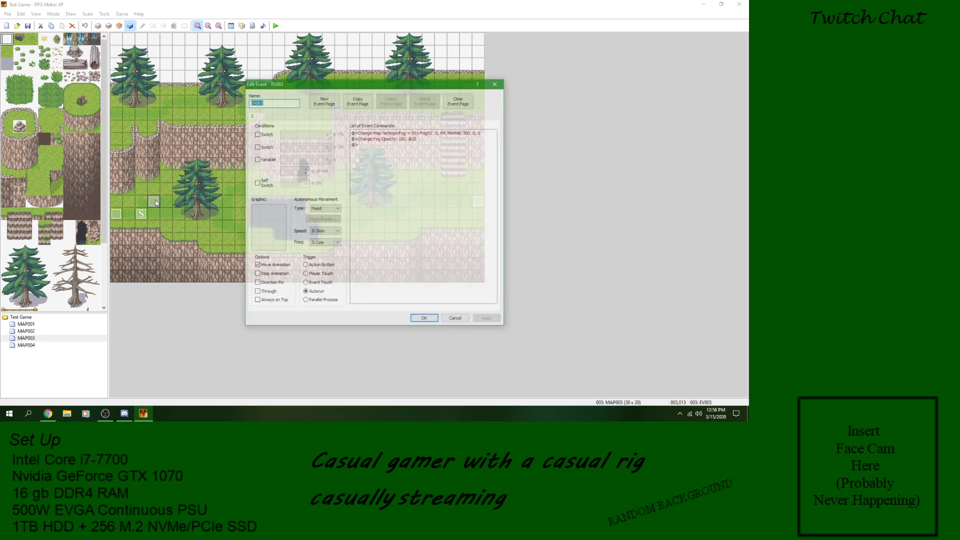
pyautogui.click(395, 139)
pyautogui.rightClick(396, 142)
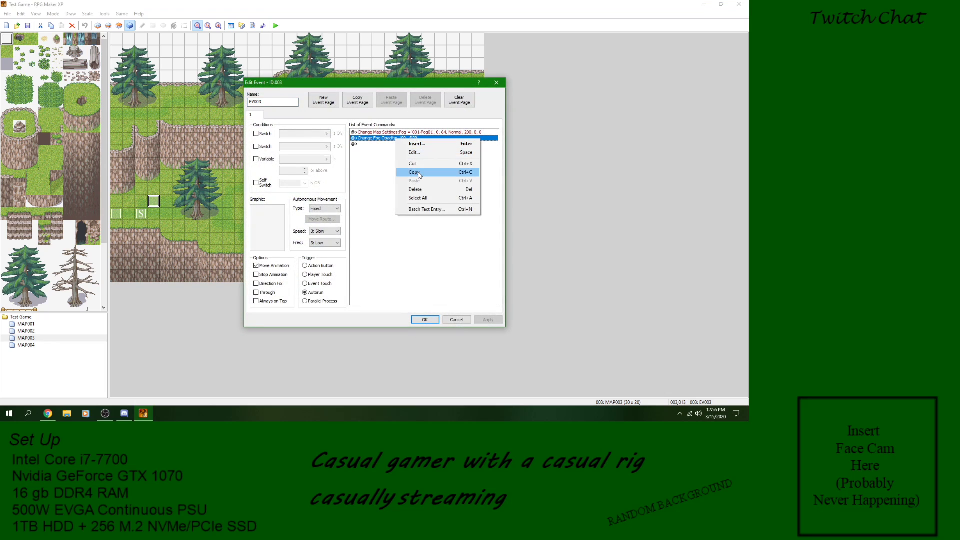
pyautogui.click(414, 153)
pyautogui.press('Tab')
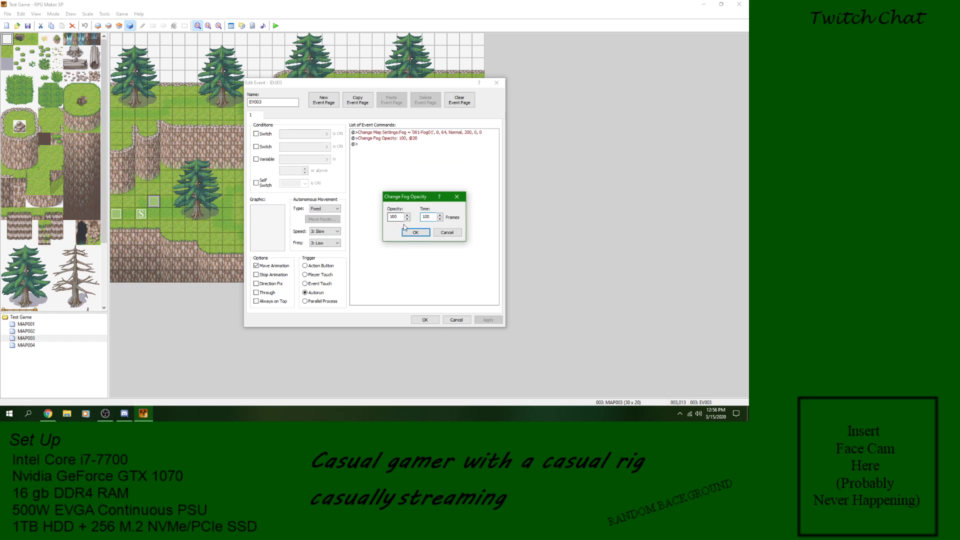
pyautogui.click(415, 232)
pyautogui.click(487, 320)
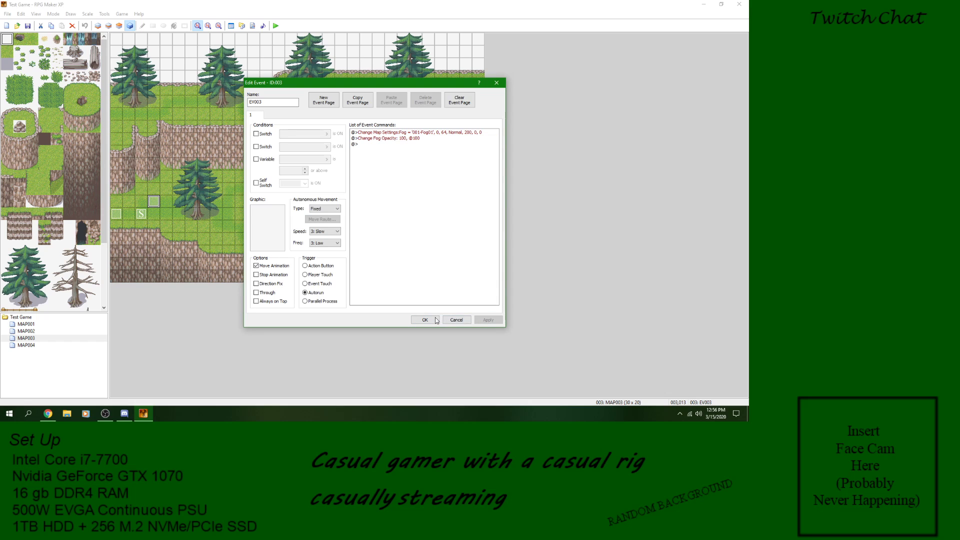
pyautogui.click(434, 320)
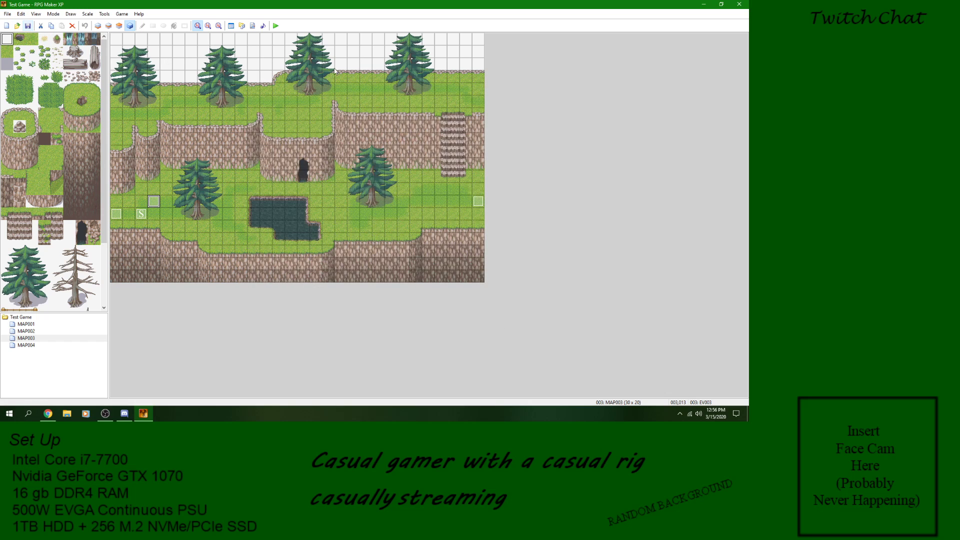
# Step: Start a new game in a playtest to check the 100-frame fog opacity change, then end the playtest
pyautogui.click(276, 26)
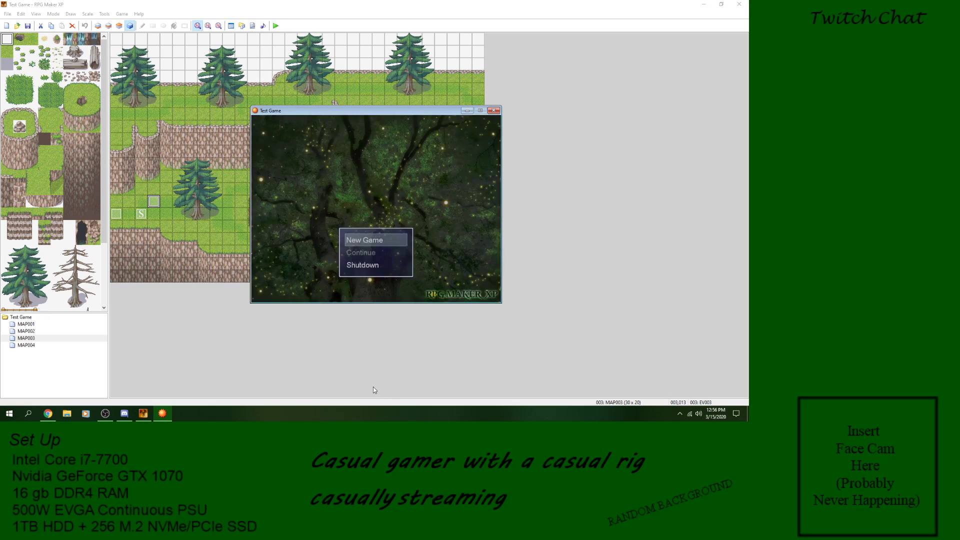
pyautogui.press('Return')
pyautogui.click(493, 110)
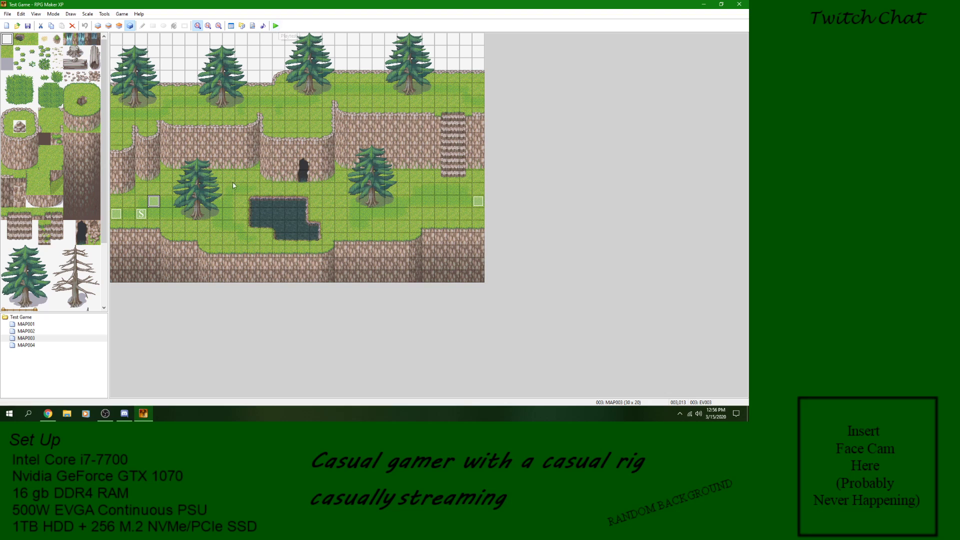
# Step: Set the time of the Change Fog Opacity command in EV003 to 200 frames
pyautogui.doubleClick(154, 201)
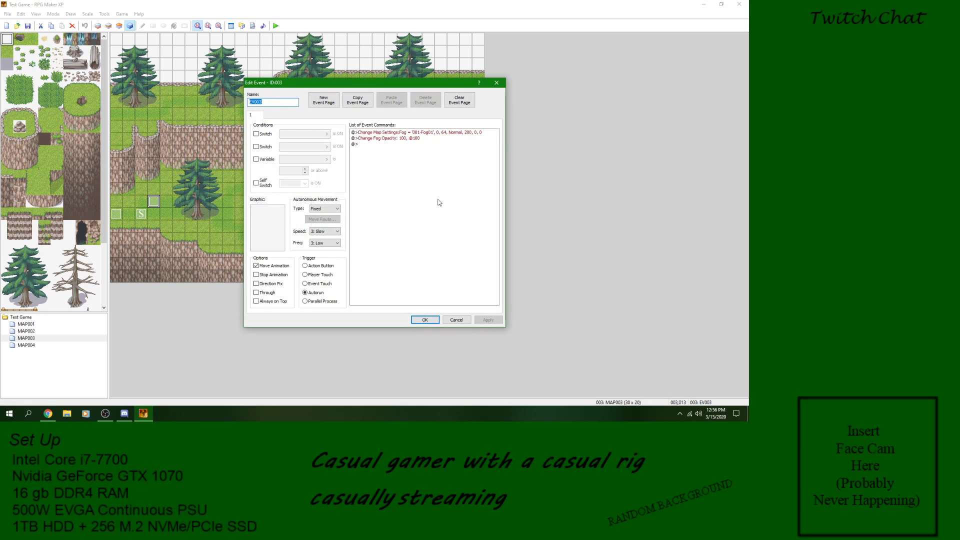
pyautogui.click(420, 139)
pyautogui.rightClick(419, 138)
pyautogui.click(445, 152)
pyautogui.moveTo(432, 217); pyautogui.dragTo(419, 217)
pyautogui.write('500')
pyautogui.press('Return')
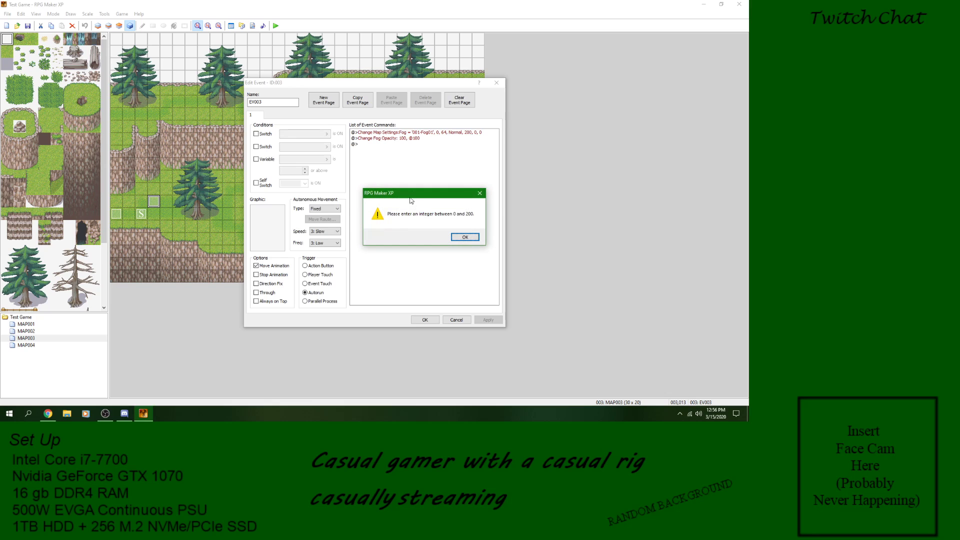
pyautogui.click(465, 237)
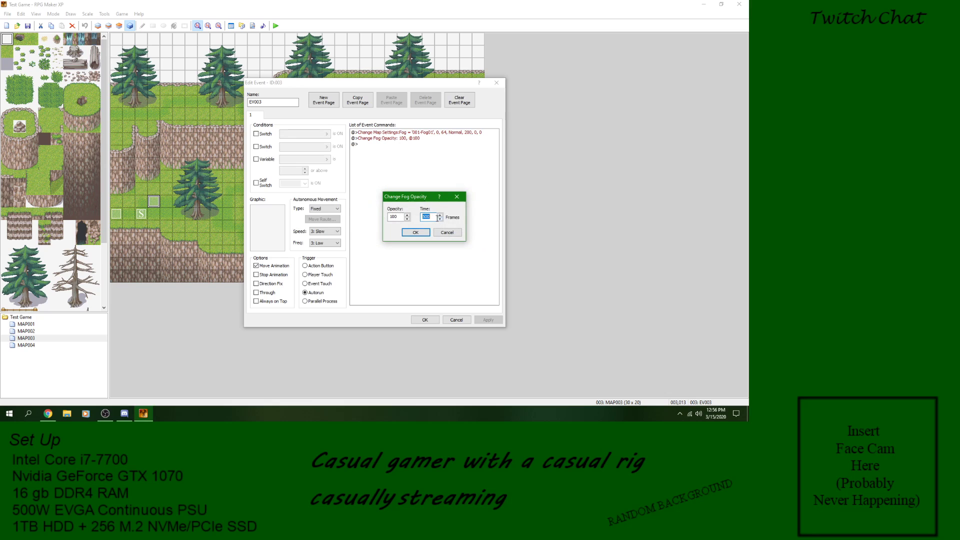
pyautogui.write('200')
pyautogui.click(416, 232)
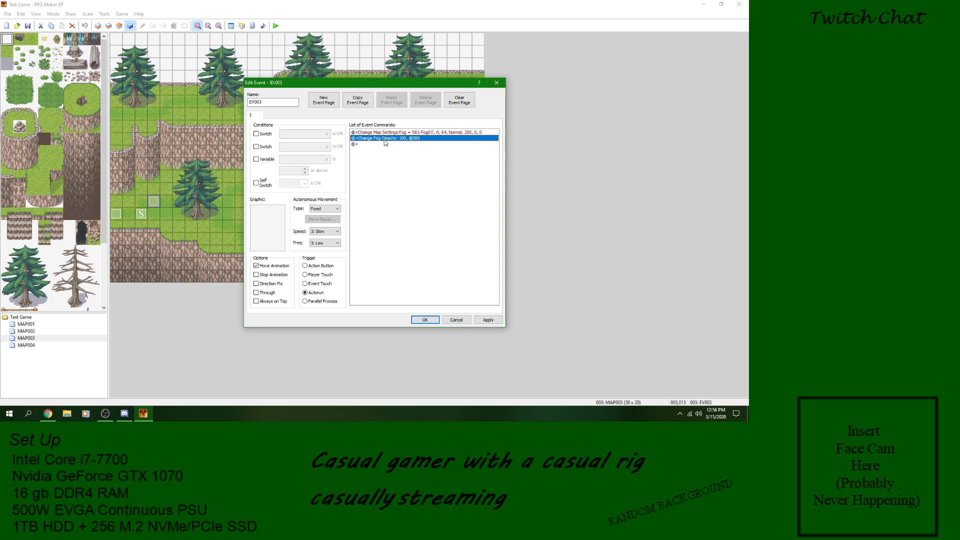
# Step: Insert a Wait command of 100 frames before Change Map Settings in EV003 and apply it
pyautogui.click(364, 144)
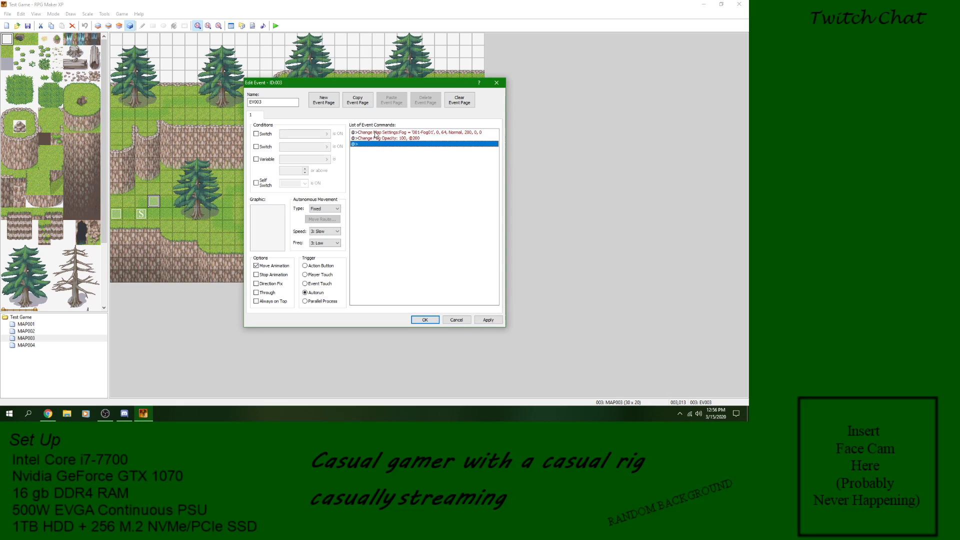
pyautogui.rightClick(375, 132)
pyautogui.click(392, 137)
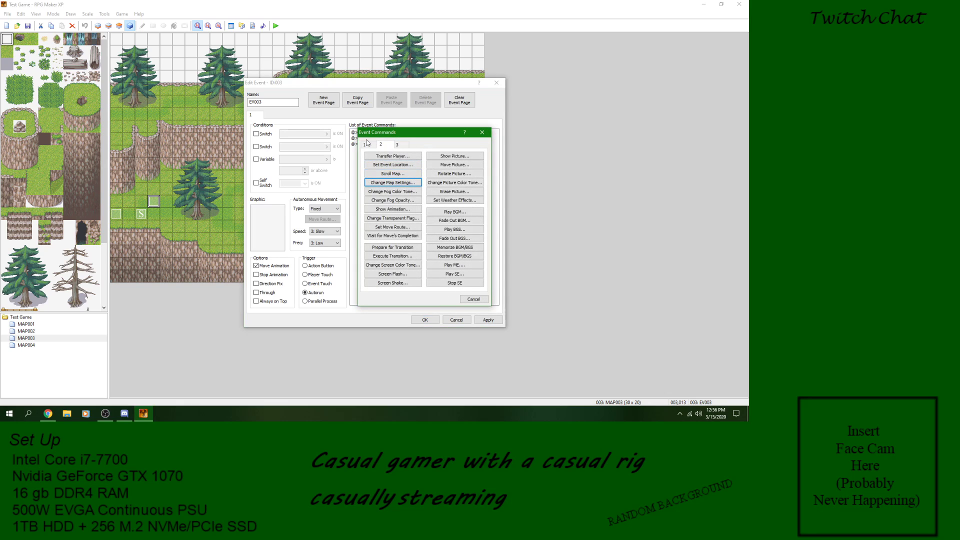
pyautogui.click(367, 143)
pyautogui.click(395, 200)
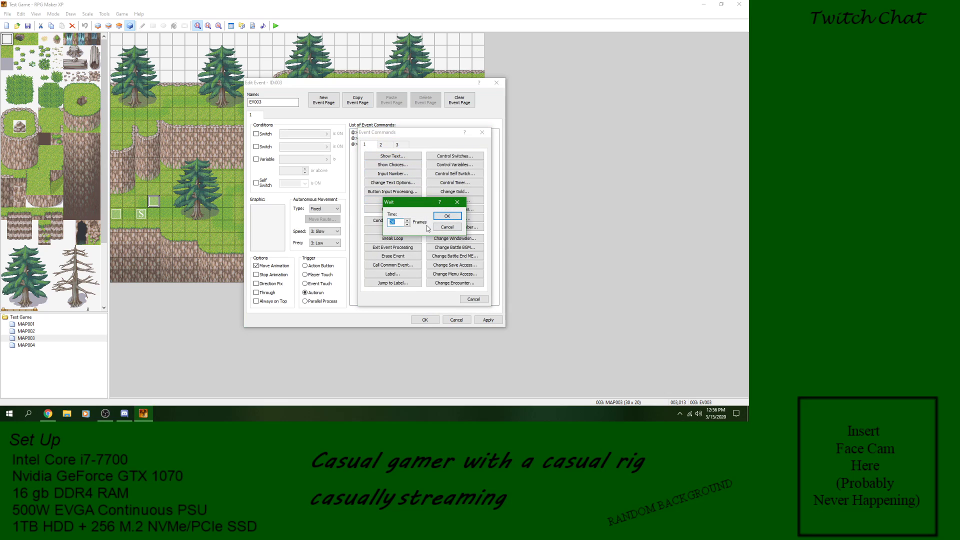
pyautogui.write('100')
pyautogui.click(446, 216)
pyautogui.click(487, 319)
# Step: Add an Erase Event command at the end of EV003's command list and accept the event
pyautogui.click(409, 155)
pyautogui.rightClick(409, 155)
pyautogui.click(417, 160)
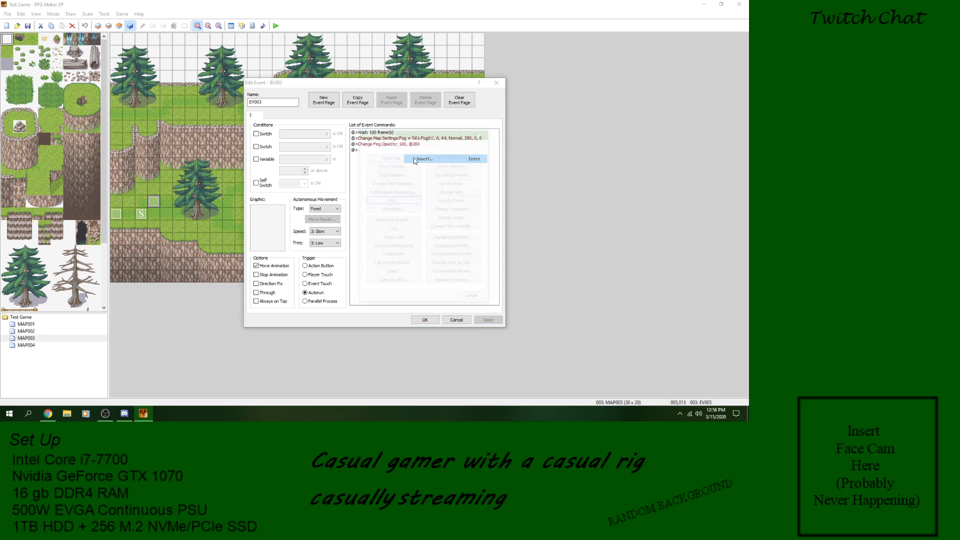
pyautogui.click(410, 256)
pyautogui.click(489, 322)
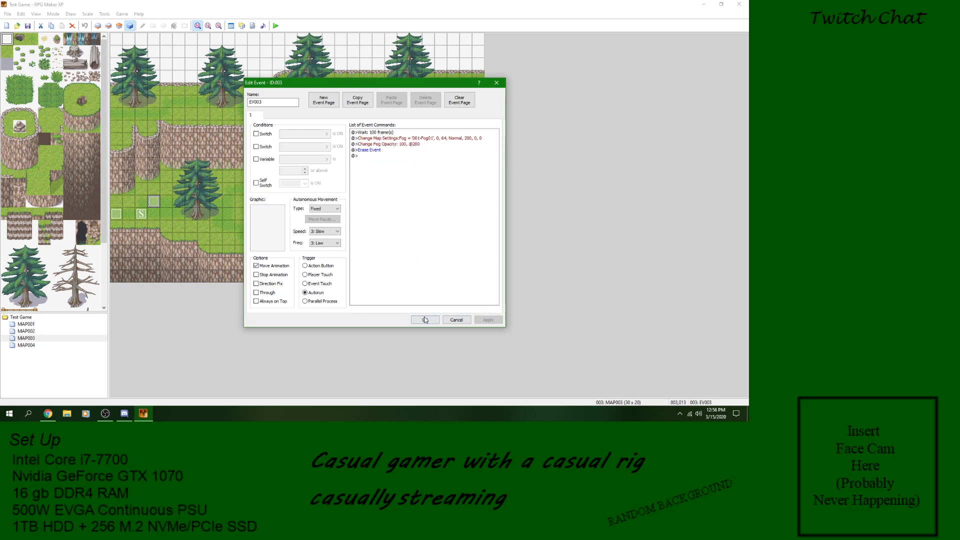
pyautogui.click(425, 320)
# Step: Playtest a new game to check the fog after the added wait, and end the playtest
pyautogui.click(275, 26)
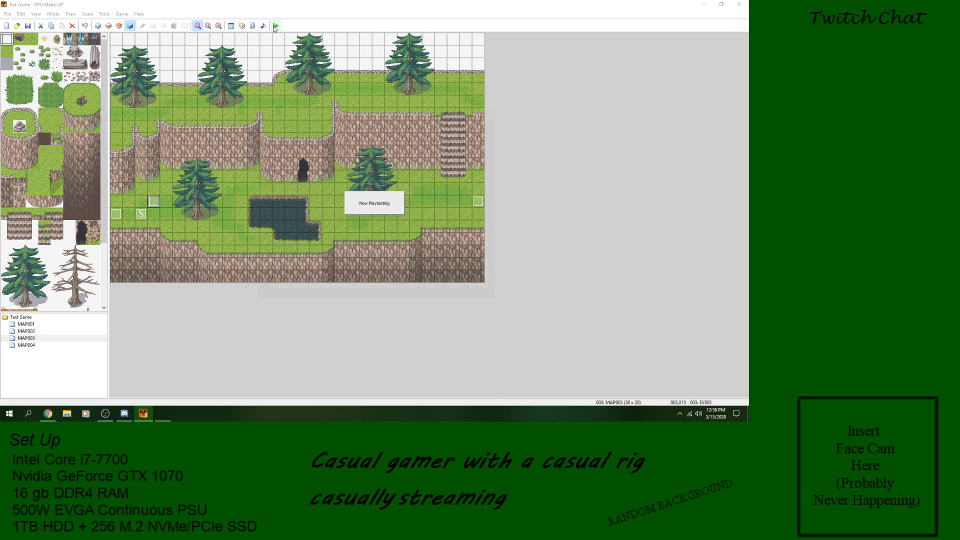
pyautogui.press('Return')
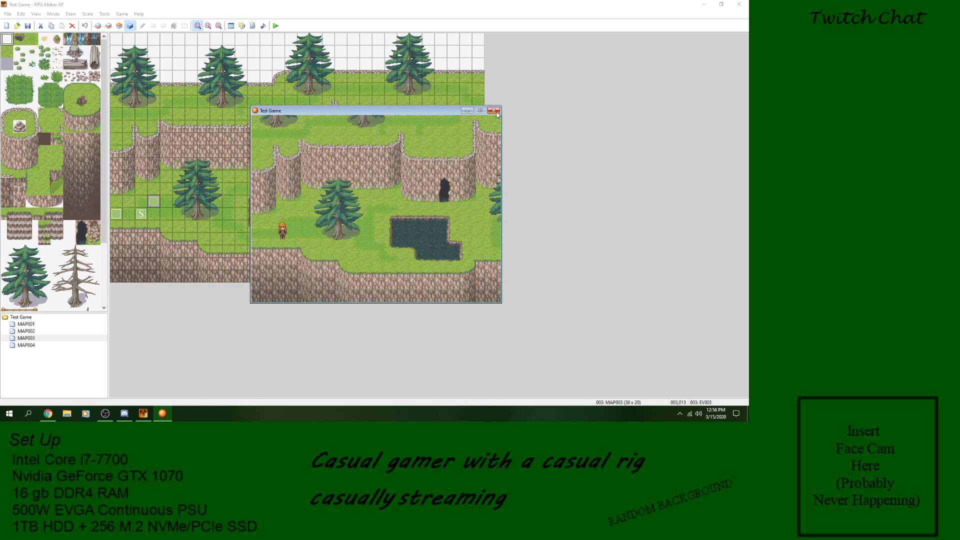
pyautogui.click(494, 111)
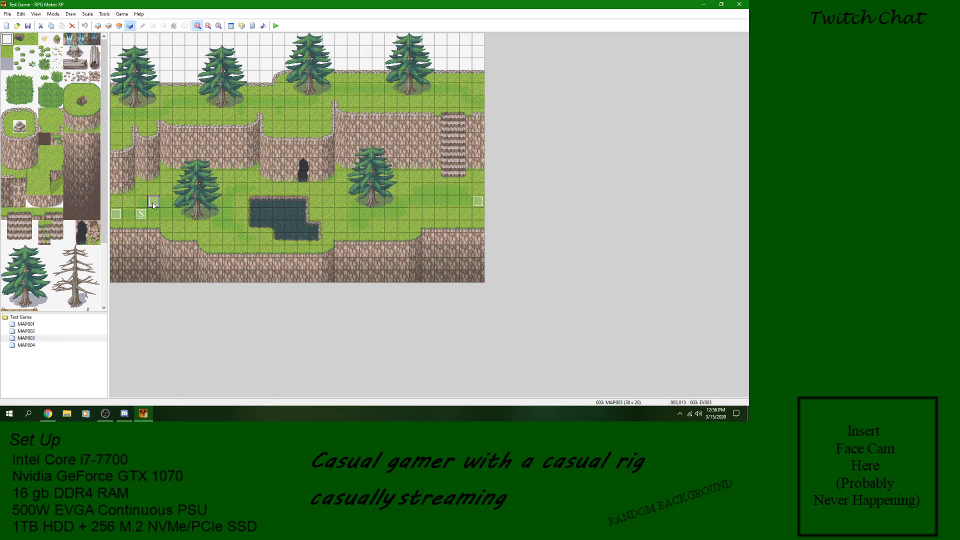
# Step: Reopen EV003 and review the graphic options of its Change Map Settings command
pyautogui.doubleClick(154, 203)
pyautogui.click(402, 139)
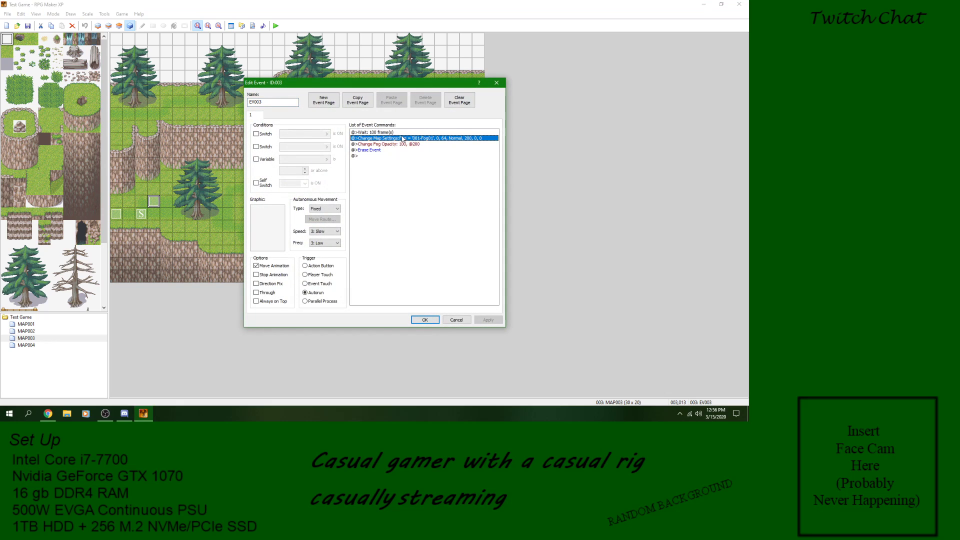
pyautogui.press('Insert')
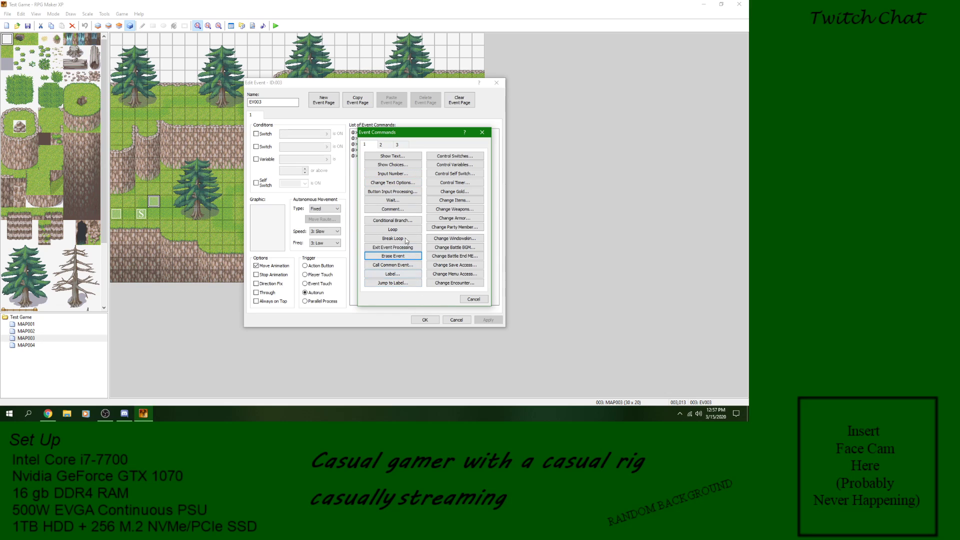
pyautogui.click(387, 145)
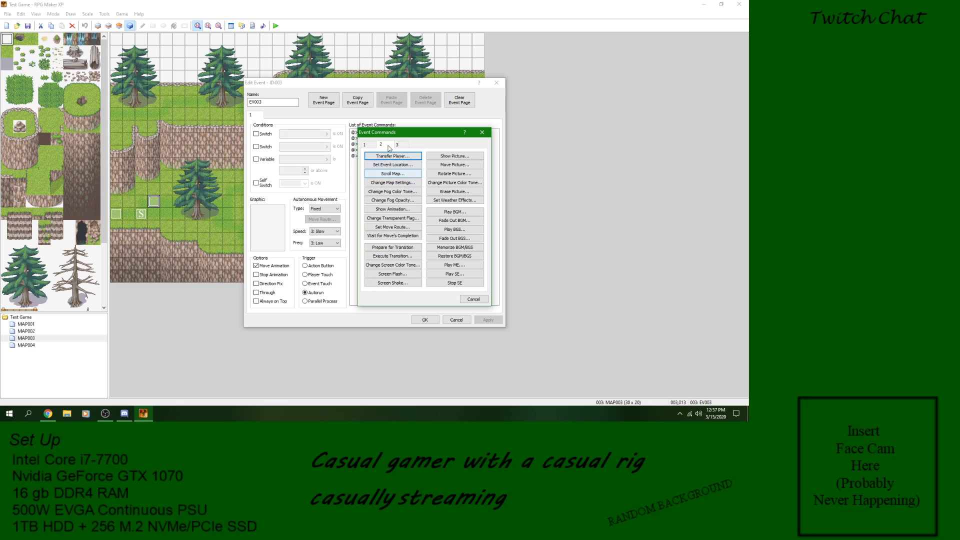
pyautogui.click(392, 183)
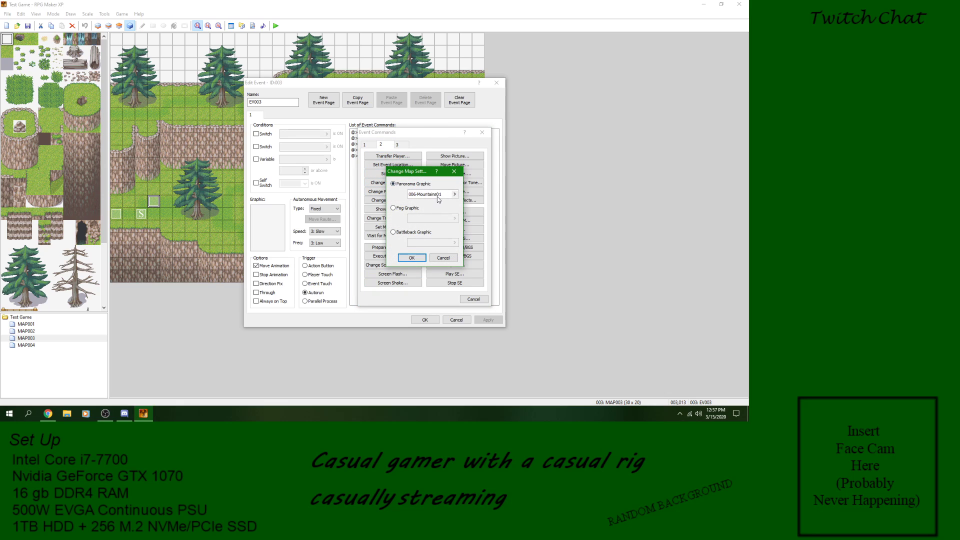
pyautogui.click(443, 258)
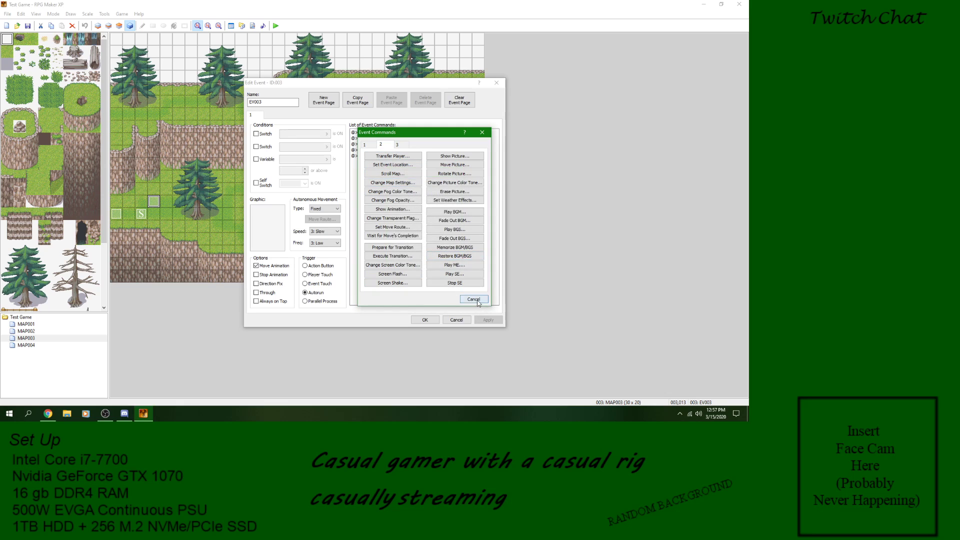
pyautogui.click(474, 299)
pyautogui.rightClick(381, 133)
pyautogui.rightClick(379, 138)
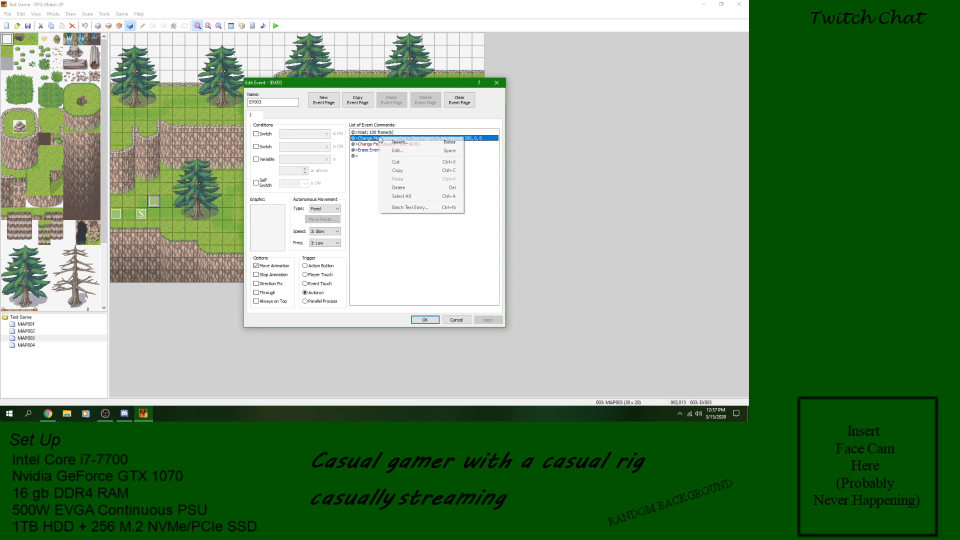
pyautogui.click(396, 150)
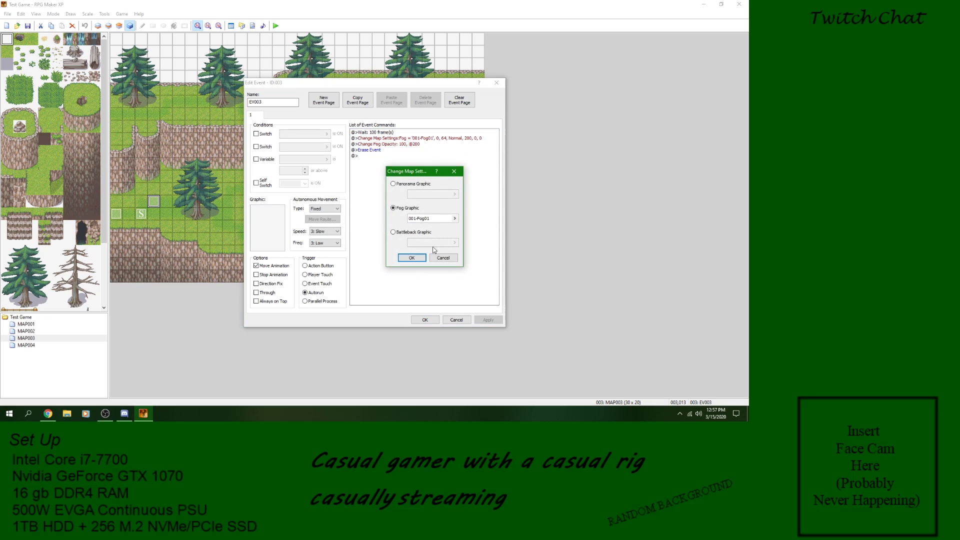
pyautogui.click(411, 257)
# Step: Set the opacity of EV003's Change Fog Opacity command to 0 and accept the event
pyautogui.click(409, 144)
pyautogui.rightClick(409, 145)
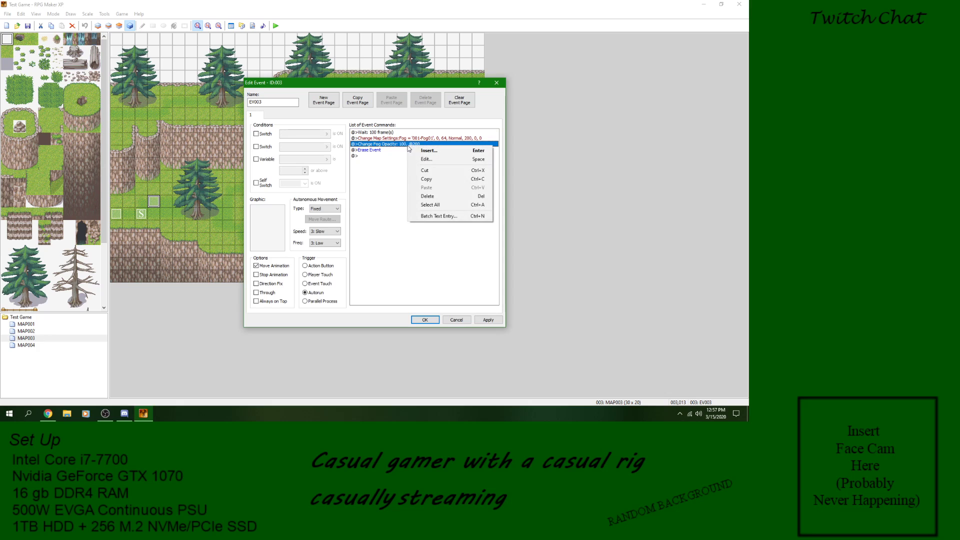
pyautogui.click(439, 160)
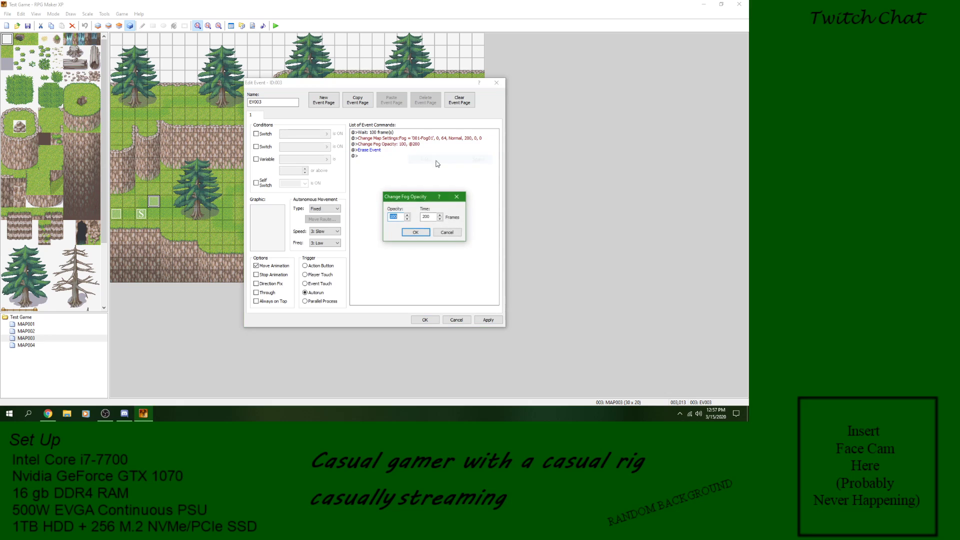
pyautogui.press('Escape')
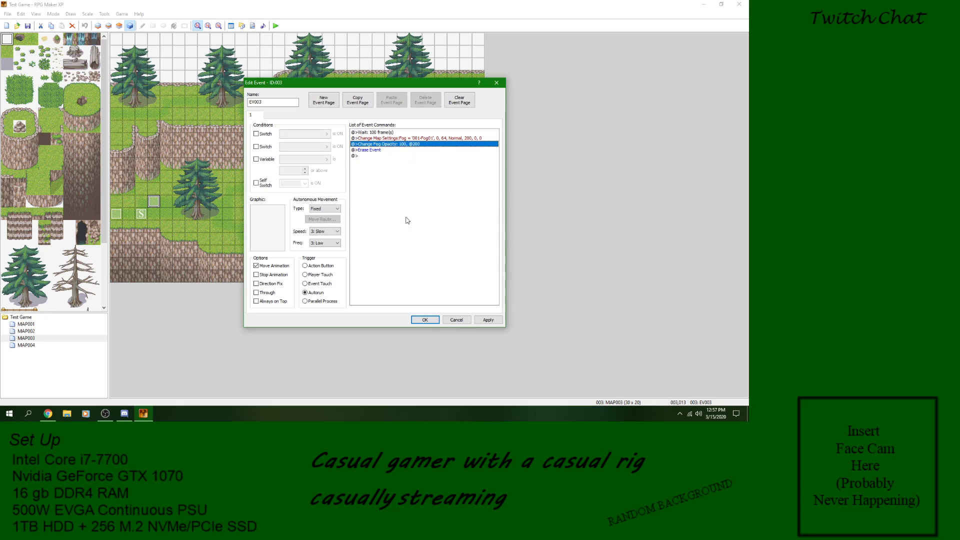
pyautogui.rightClick(386, 148)
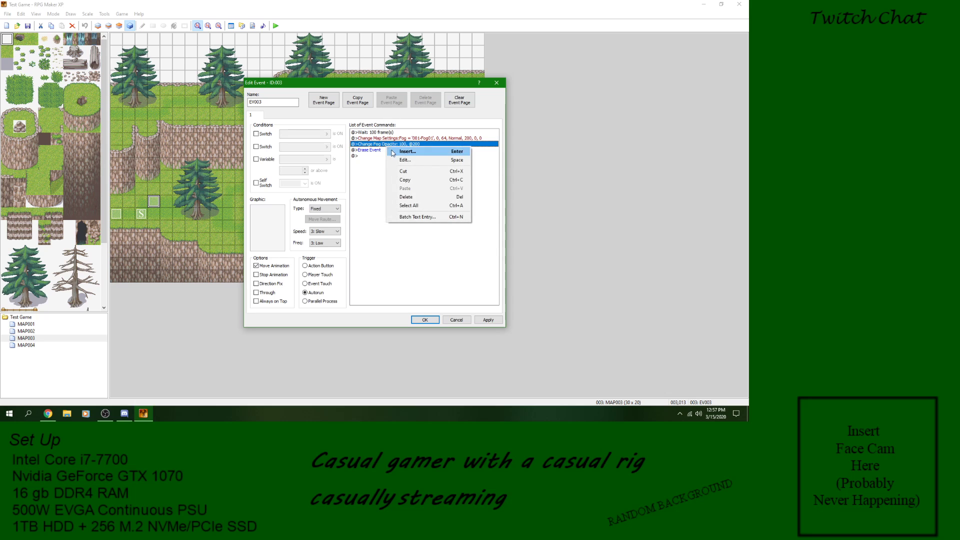
pyautogui.click(403, 159)
pyautogui.press('Return')
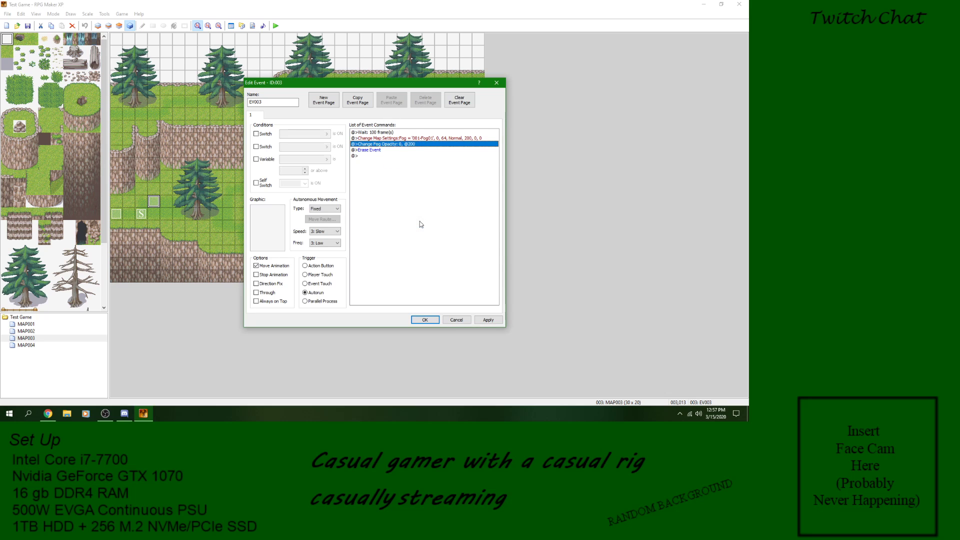
pyautogui.click(425, 319)
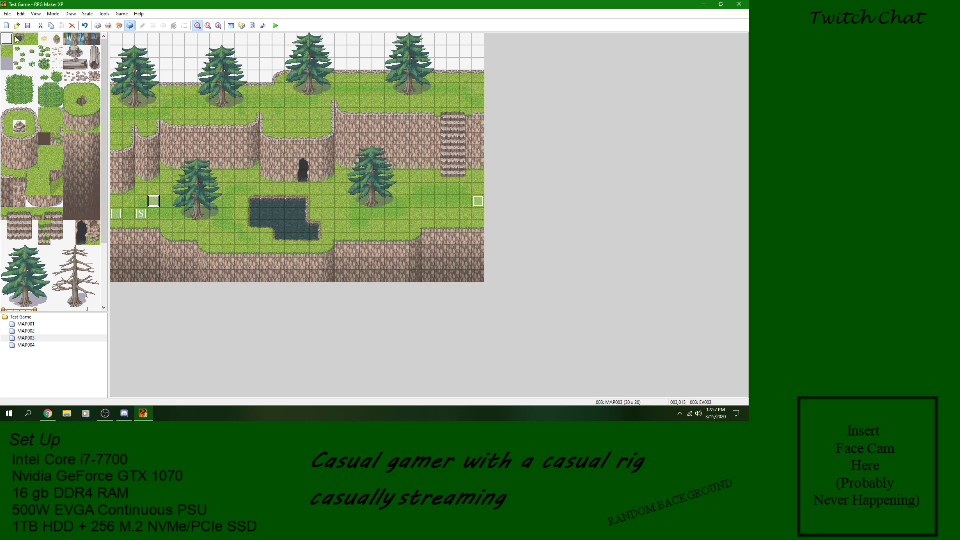
# Step: Start a new game in a playtest and walk the character toward the pond to observe the fog fade
pyautogui.click(275, 26)
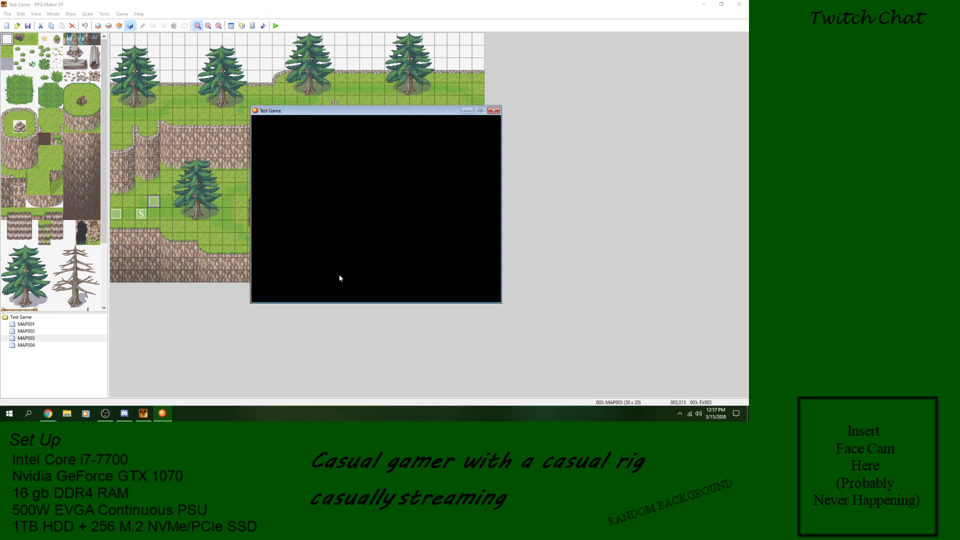
pyautogui.press('Return')
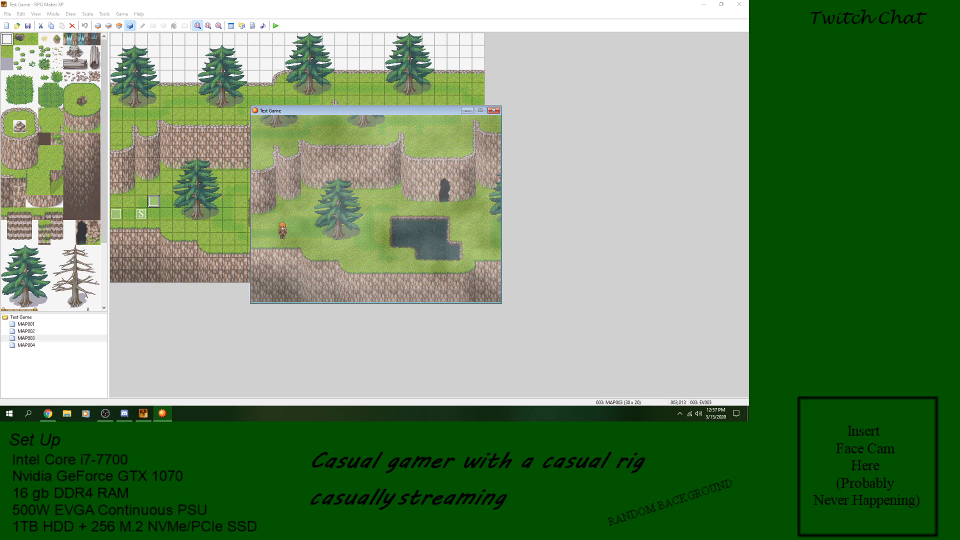
pyautogui.press('Right')
pyautogui.press('Down')
pyautogui.press('Right')
pyautogui.press('Left')
pyautogui.press('Up')
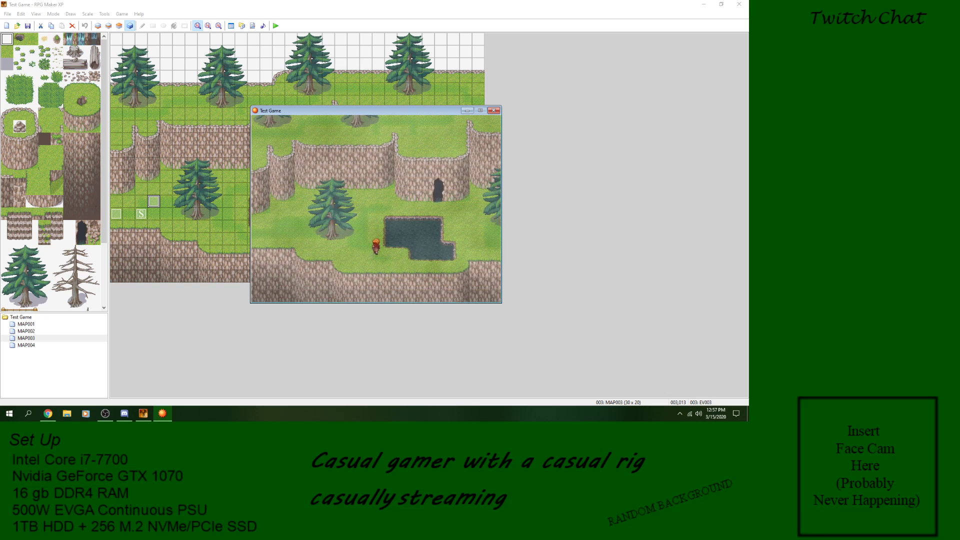
# Step: Walk the character past the pond, end the playtest and set EV003's trigger to Parallel Process
pyautogui.press('Right')
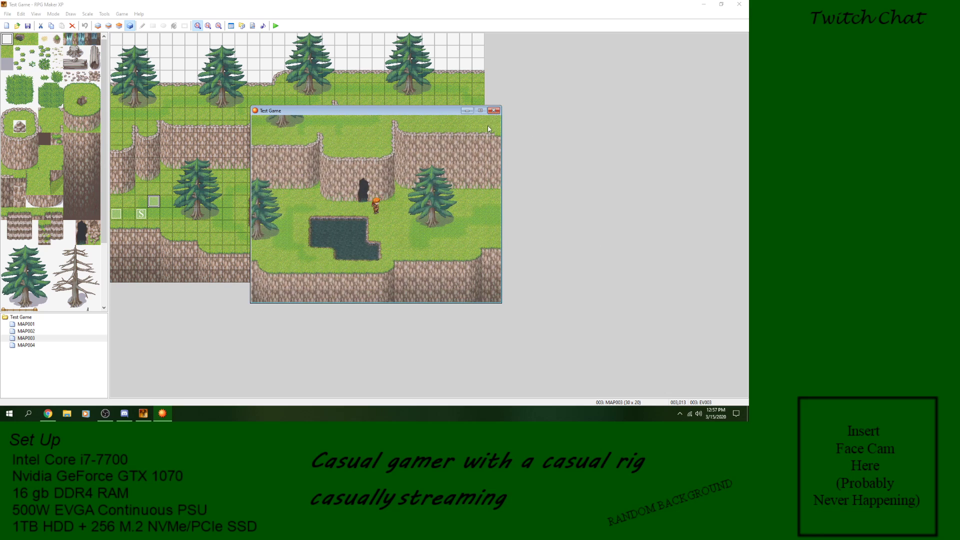
pyautogui.click(494, 110)
pyautogui.doubleClick(154, 201)
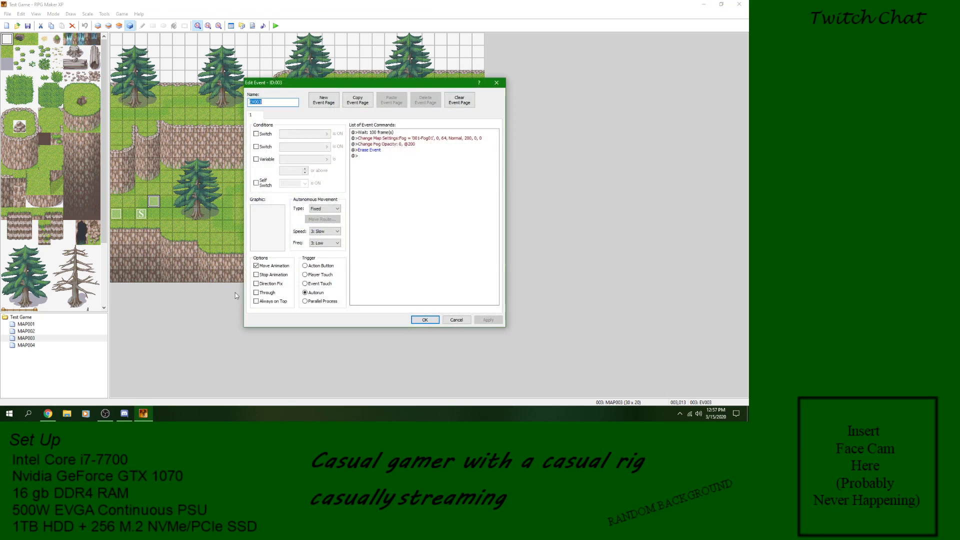
pyautogui.click(319, 301)
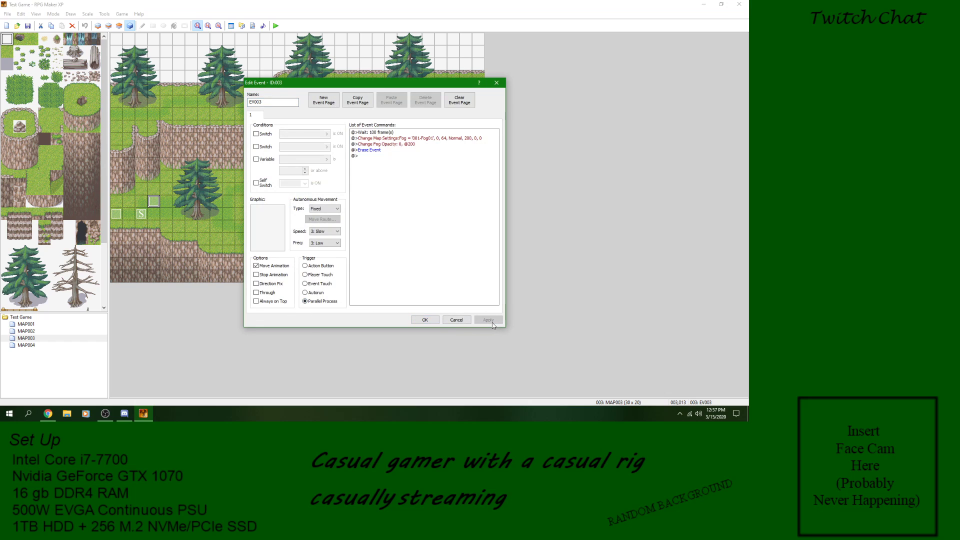
pyautogui.click(438, 322)
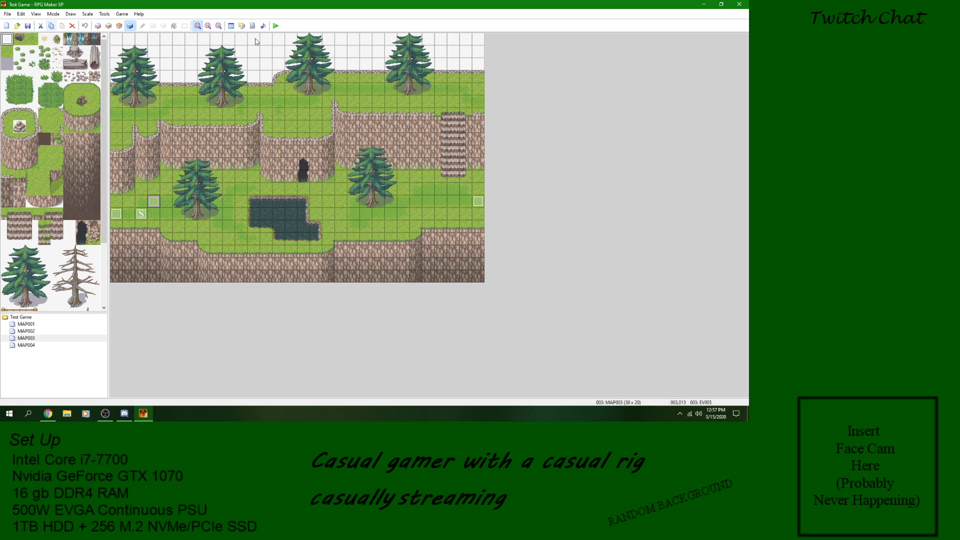
# Step: Playtest a new game, walking the character along the map while the fog appears, and end the playtest
pyautogui.click(276, 25)
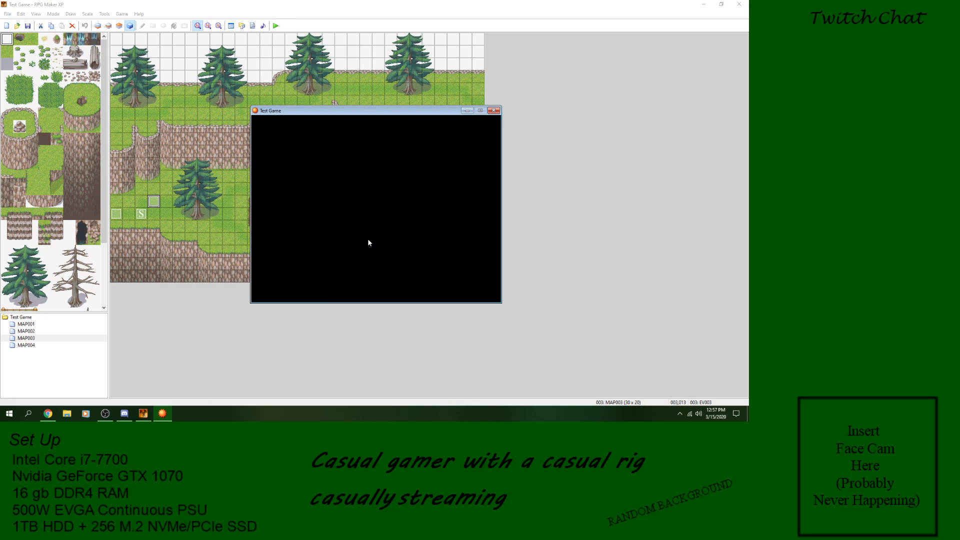
pyautogui.press('Return')
pyautogui.press('Right')
pyautogui.press('Up')
pyautogui.press('Right')
pyautogui.press('Down')
pyautogui.press('Right')
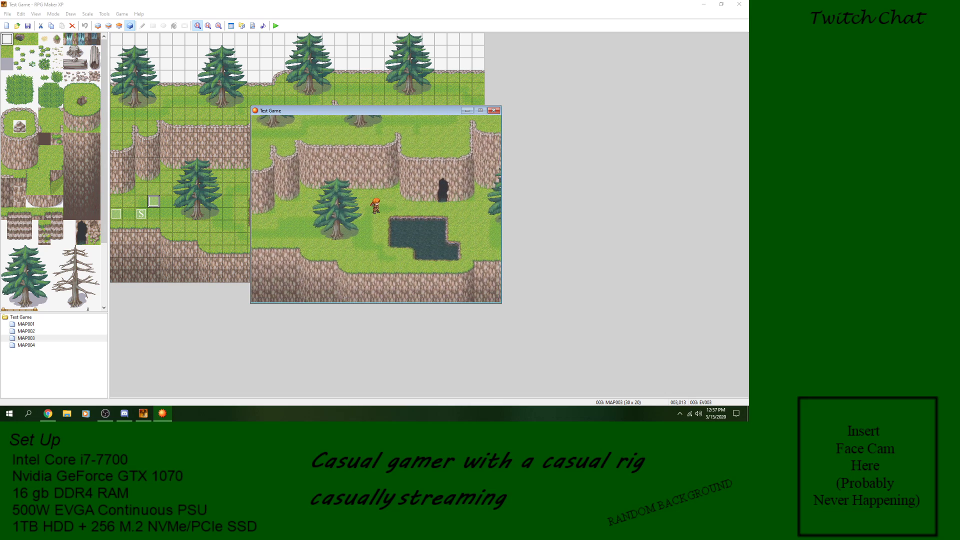
pyautogui.press('Right')
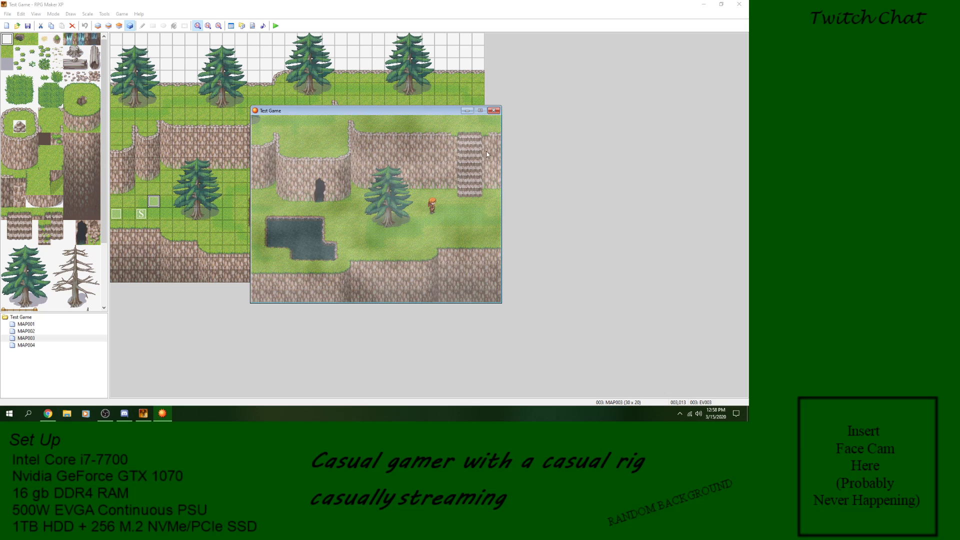
pyautogui.click(496, 111)
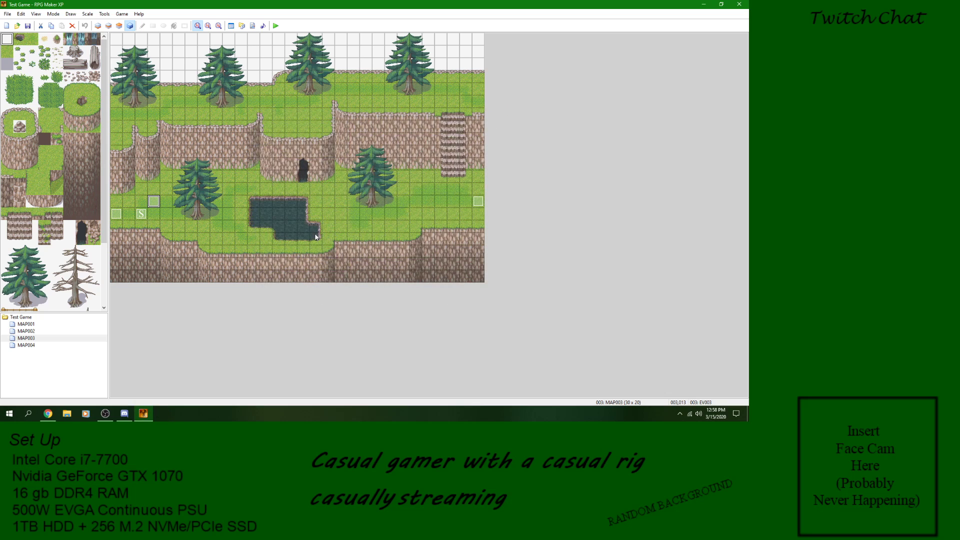
# Step: Open EV003 and delete all of its event commands
pyautogui.doubleClick(155, 202)
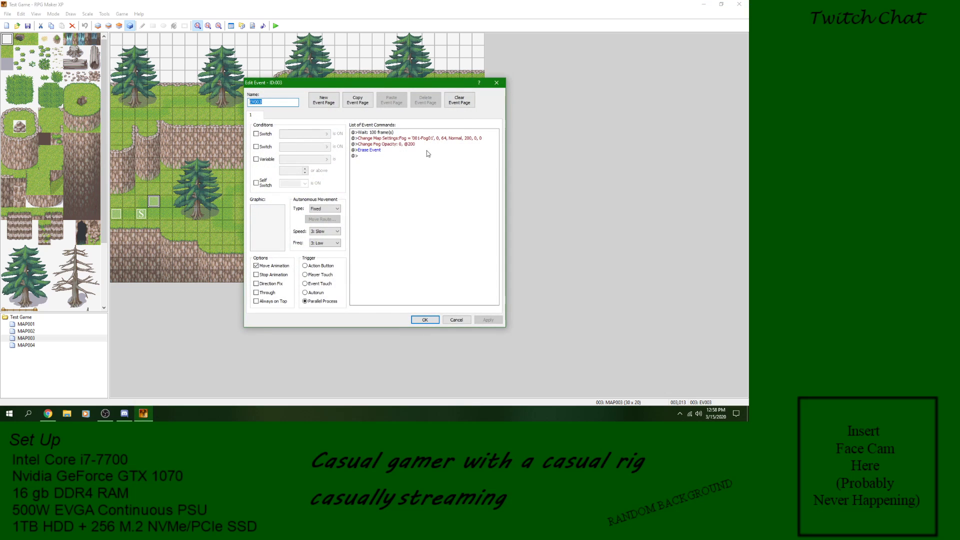
pyautogui.rightClick(379, 132)
pyautogui.click(403, 191)
pyautogui.rightClick(393, 153)
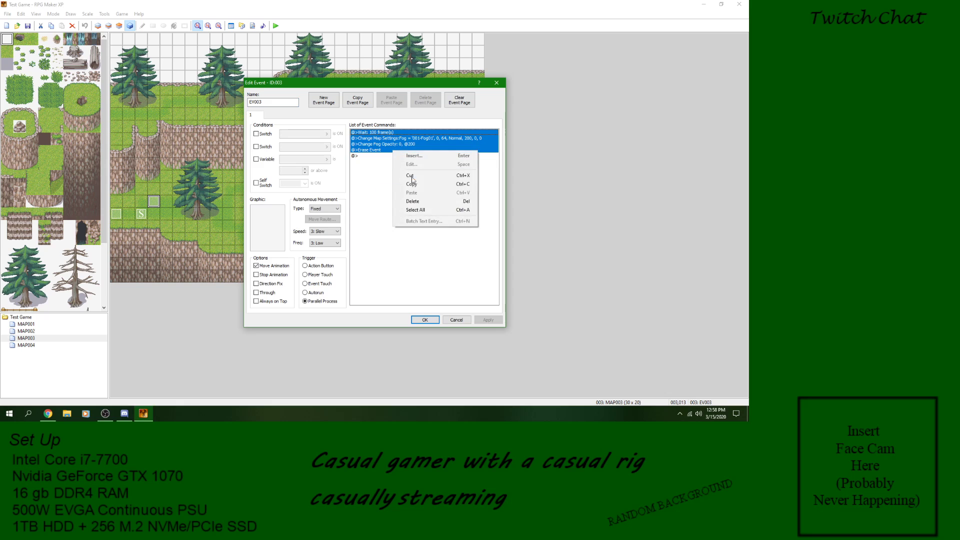
pyautogui.click(426, 207)
# Step: Insert a Show Animation command in EV003 for This event with animation 008: Spear, and accept the event
pyautogui.rightClick(405, 138)
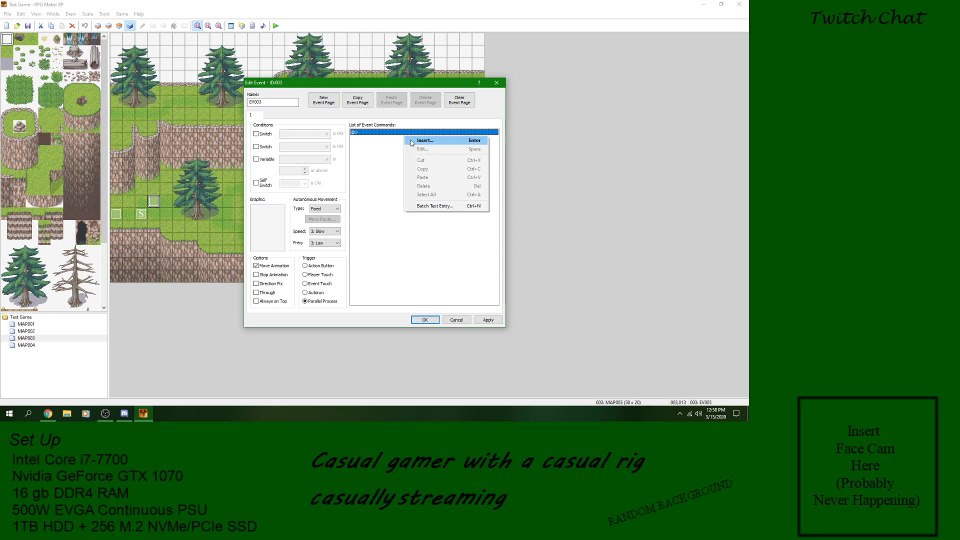
pyautogui.click(410, 141)
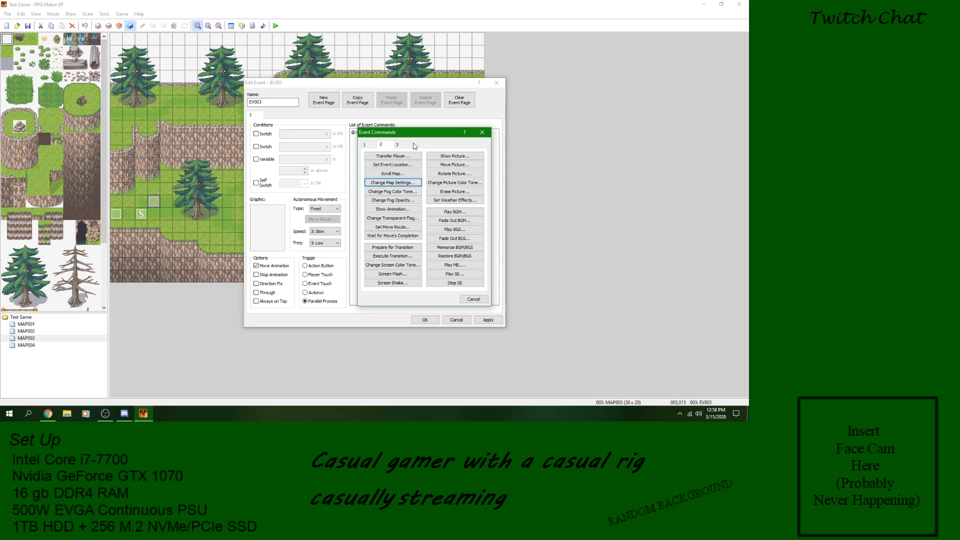
pyautogui.click(402, 209)
pyautogui.click(428, 215)
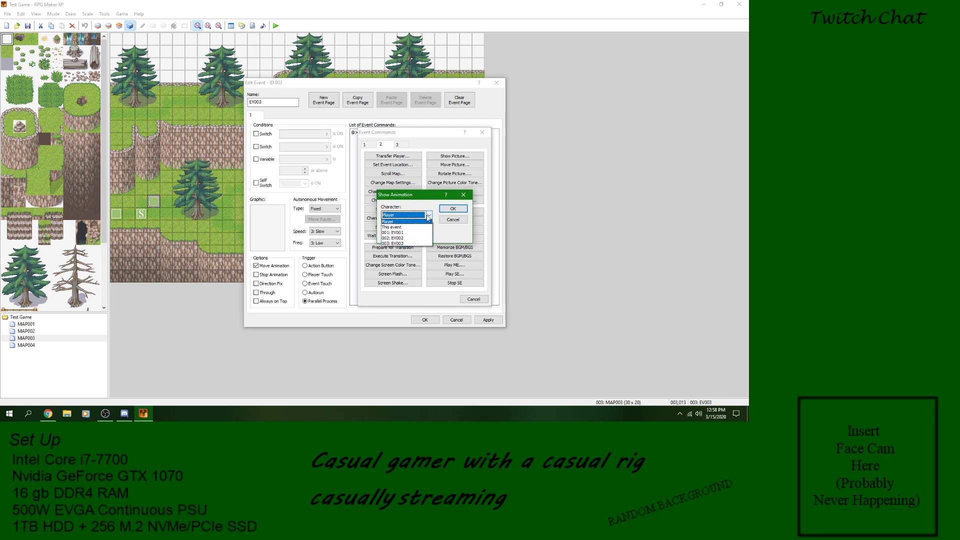
pyautogui.click(400, 227)
pyautogui.click(429, 233)
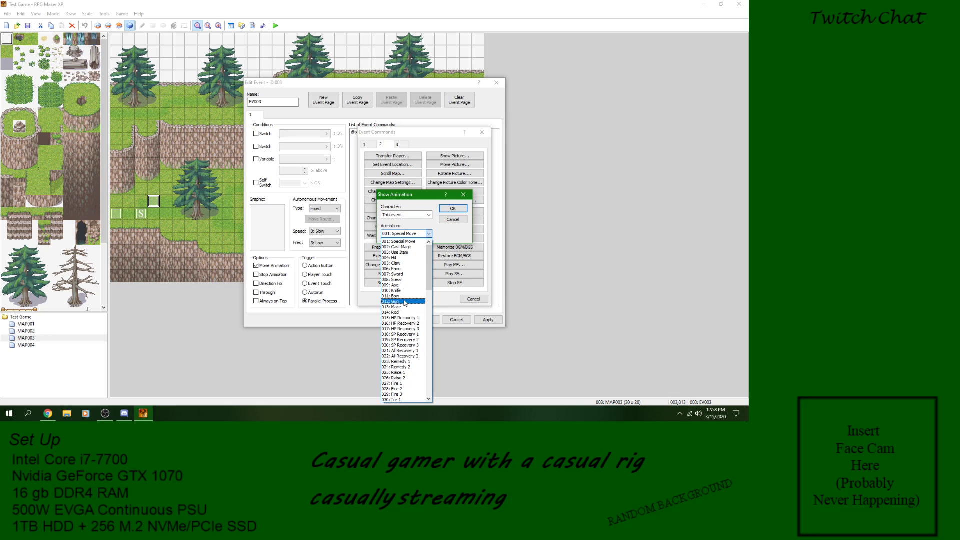
pyautogui.click(406, 280)
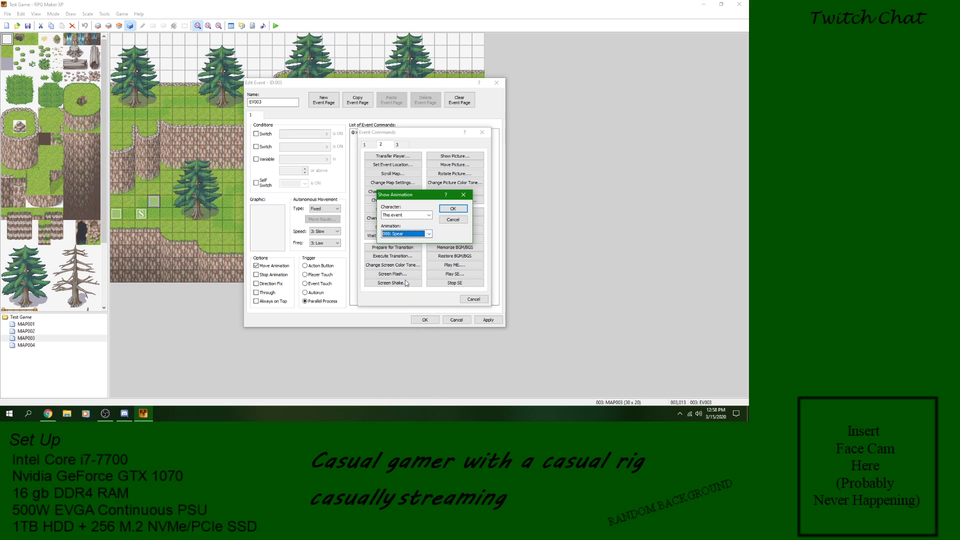
pyautogui.click(452, 208)
pyautogui.click(489, 320)
pyautogui.click(425, 320)
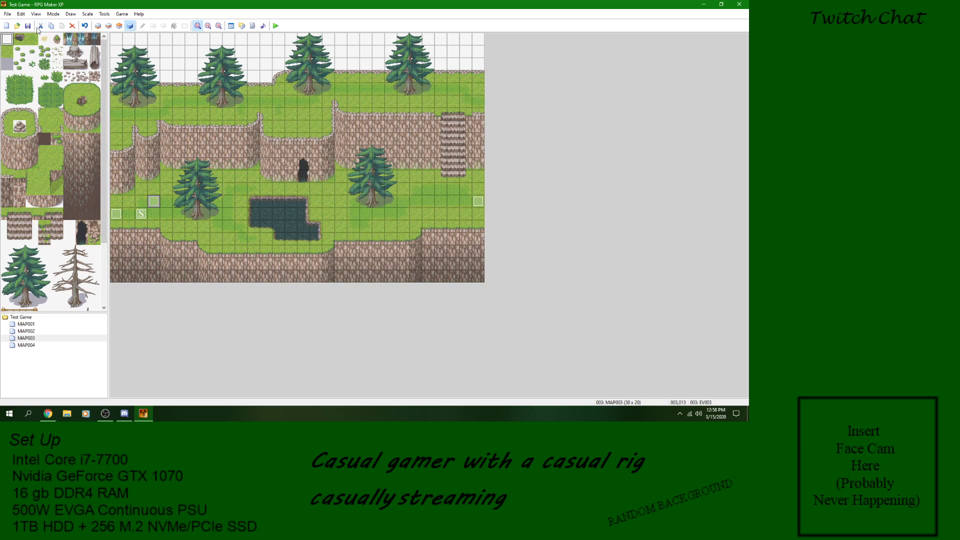
# Step: Playtest a new game to watch the Spear animation, and end the playtest
pyautogui.click(276, 27)
pyautogui.press('Return')
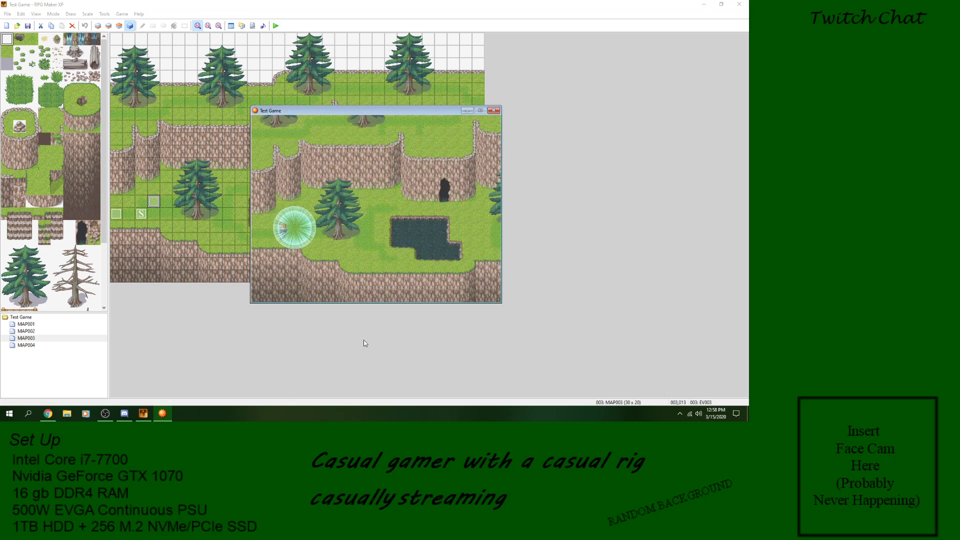
pyautogui.click(494, 111)
# Step: Insert an Erase Event command after EV003's Show Animation command and accept the event
pyautogui.doubleClick(154, 202)
pyautogui.rightClick(390, 144)
pyautogui.click(409, 145)
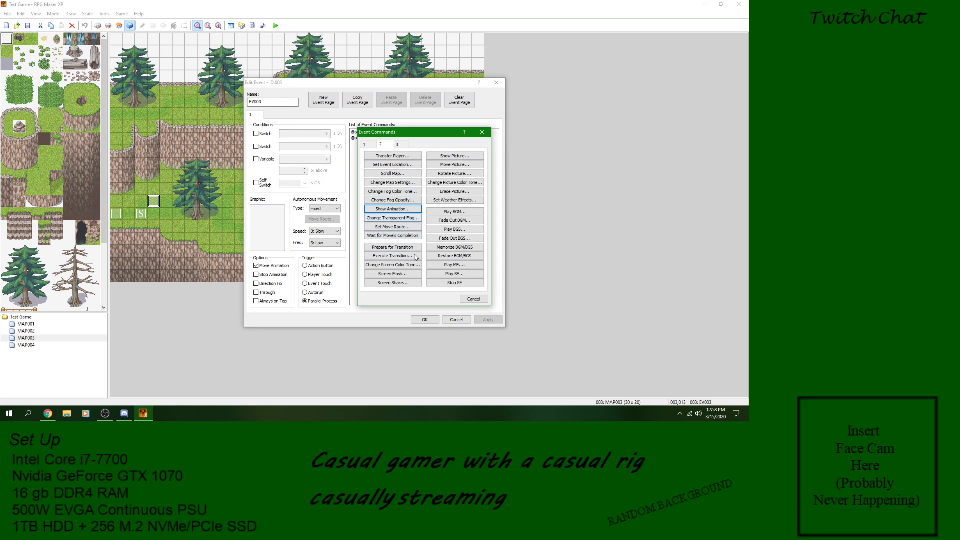
pyautogui.click(368, 145)
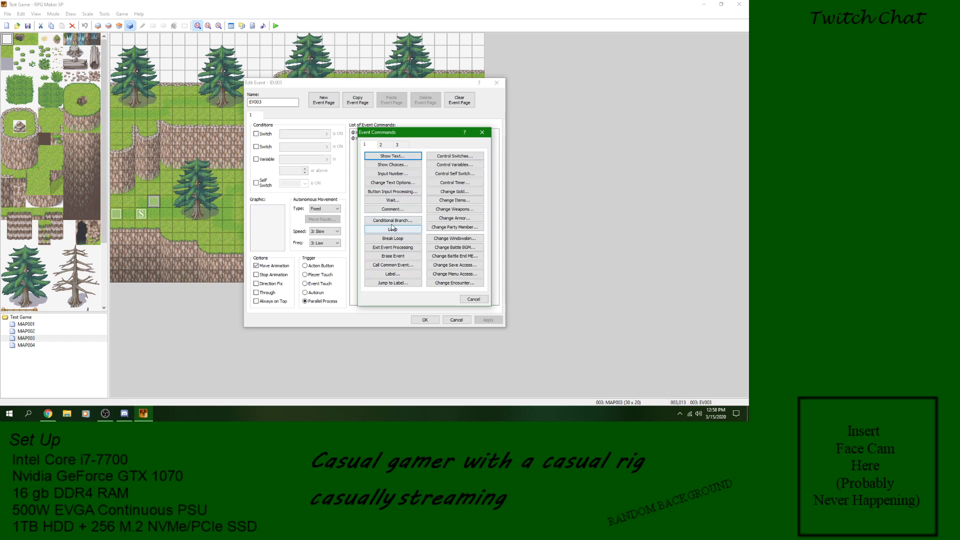
pyautogui.click(393, 255)
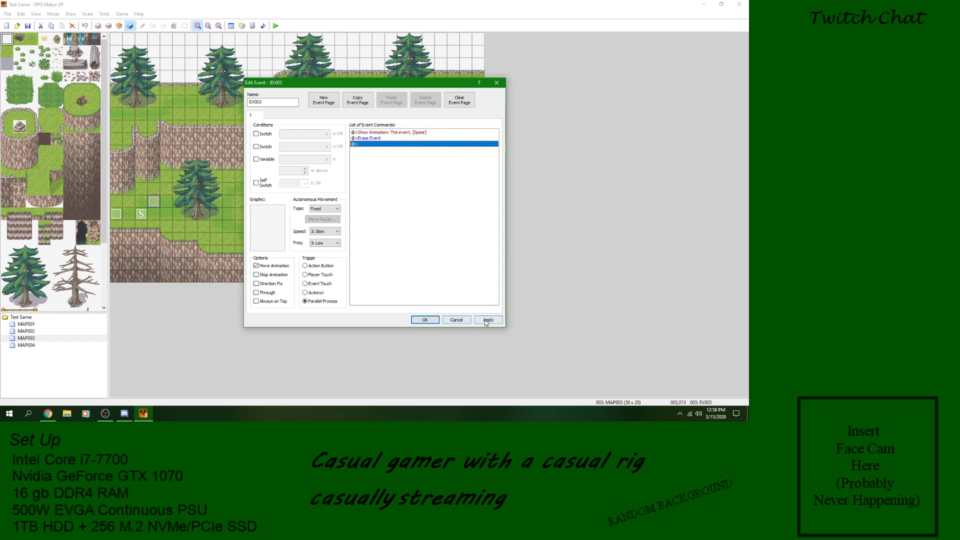
pyautogui.click(425, 320)
# Step: Playtest a new game to check the Spear animation with the Erase Event command in place
pyautogui.rightClick(151, 200)
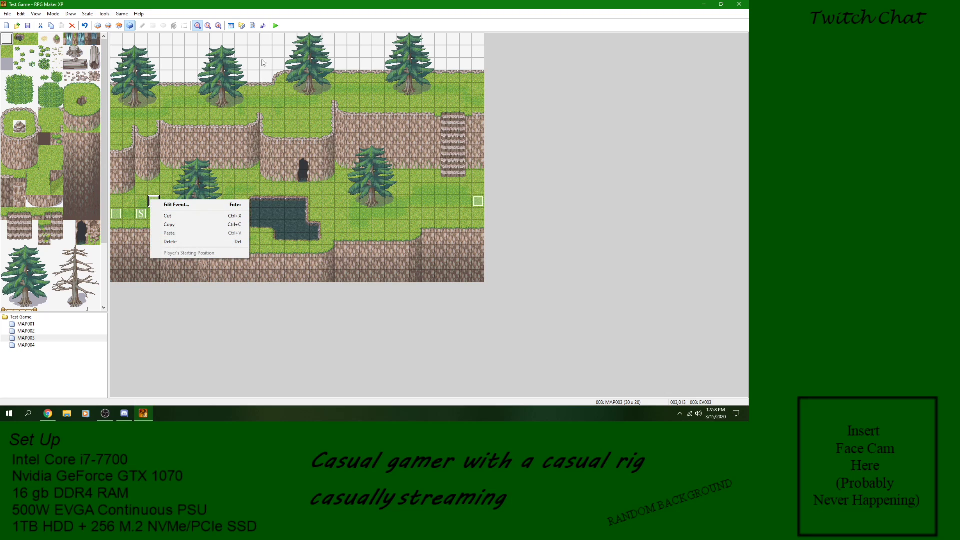
pyautogui.click(276, 26)
pyautogui.click(345, 224)
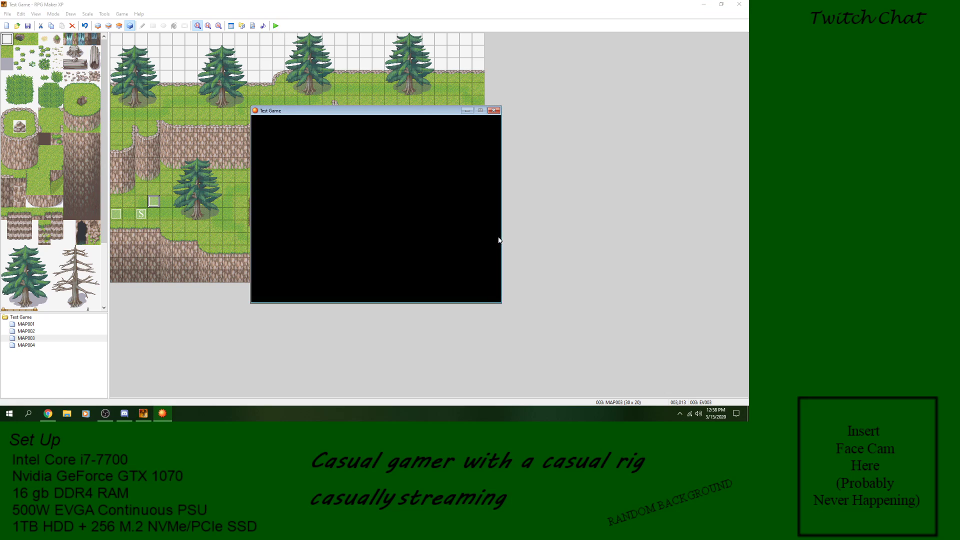
pyautogui.press('Return')
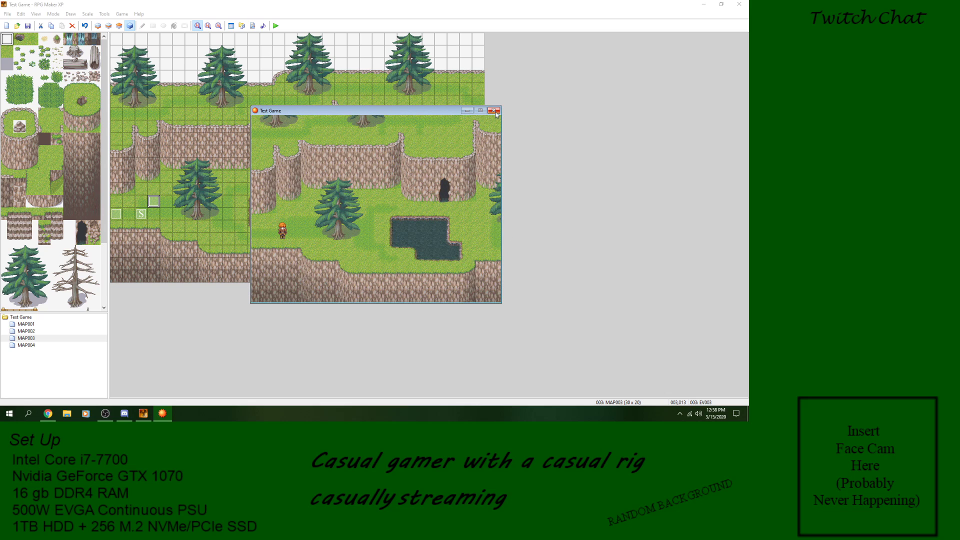
# Step: Reopen EV003 and delete its Erase Event and Show Animation commands
pyautogui.doubleClick(154, 201)
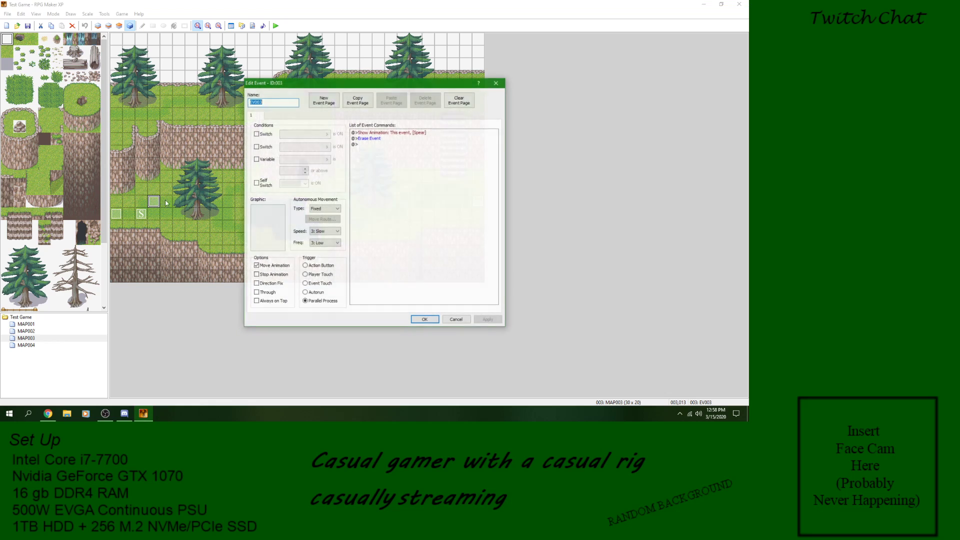
pyautogui.click(378, 139)
pyautogui.rightClick(378, 139)
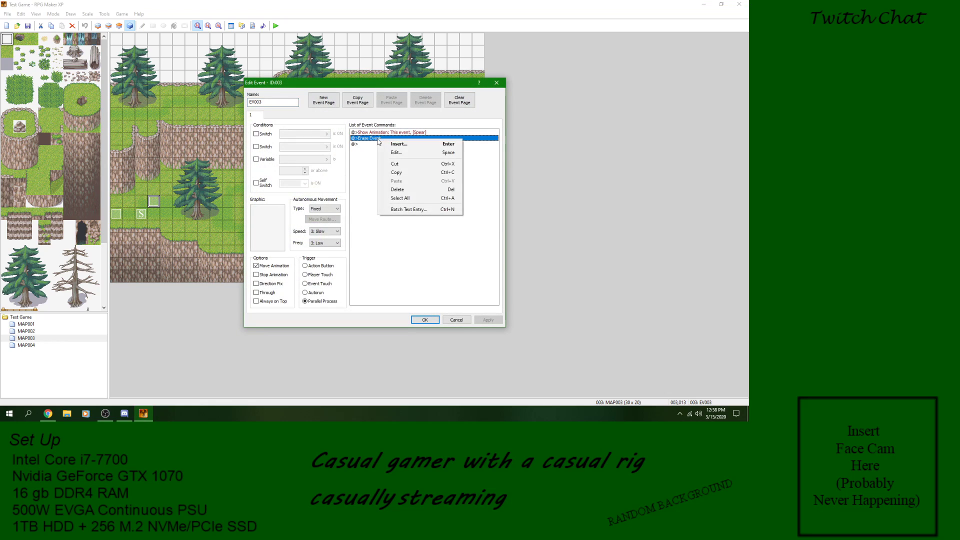
pyautogui.click(397, 190)
pyautogui.click(394, 133)
pyautogui.rightClick(394, 133)
pyautogui.click(413, 183)
# Step: Examine the Change Transparent Flag command's options for EV003, including the help for Normal, without adding the command
pyautogui.doubleClick(379, 133)
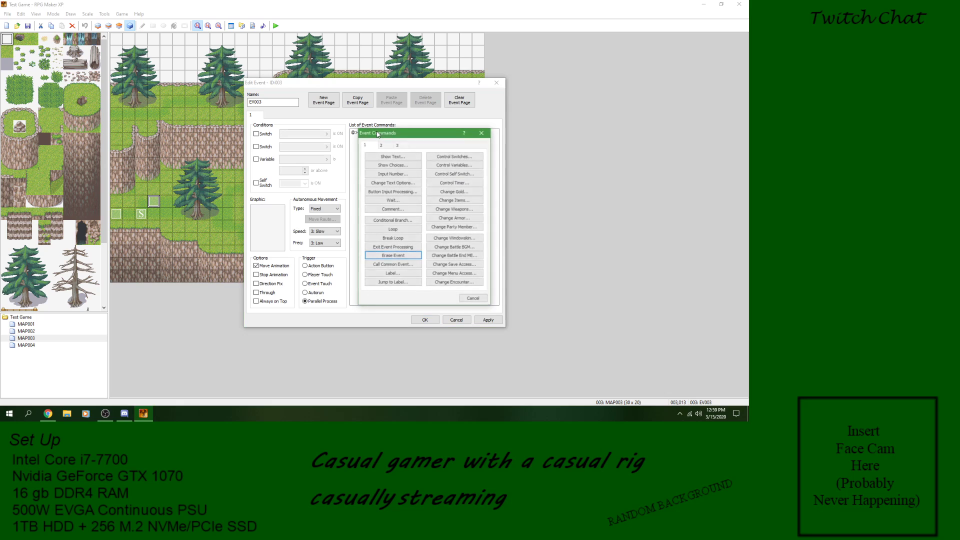
pyautogui.click(415, 264)
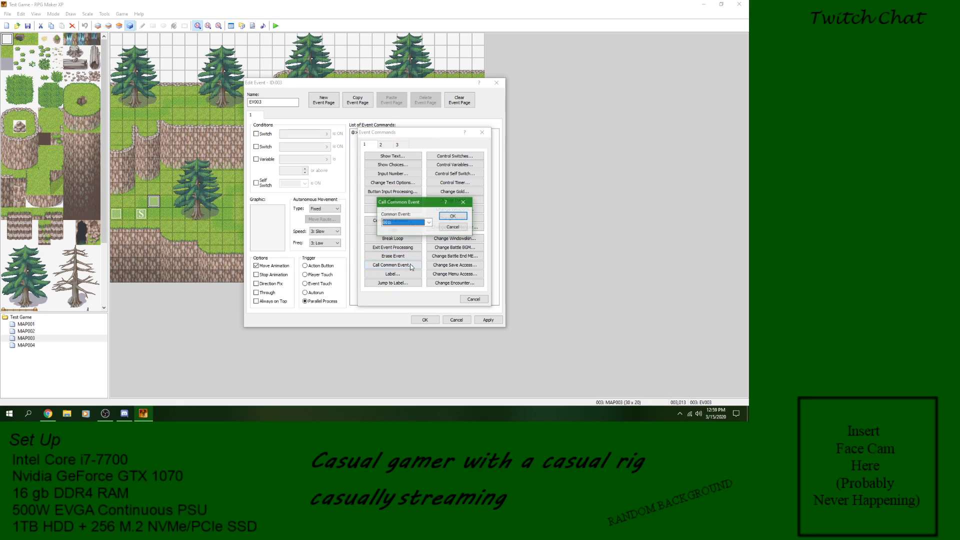
pyautogui.click(454, 227)
pyautogui.click(380, 145)
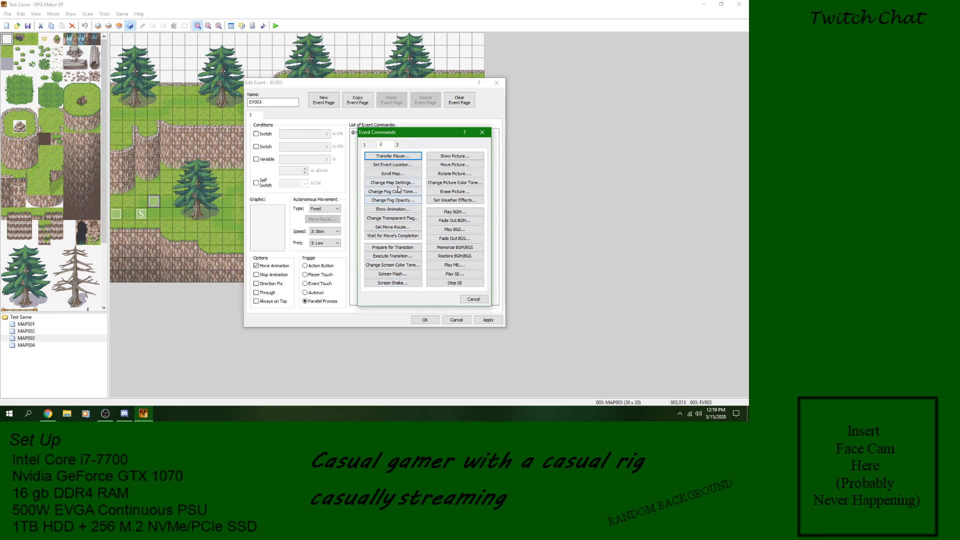
pyautogui.click(406, 219)
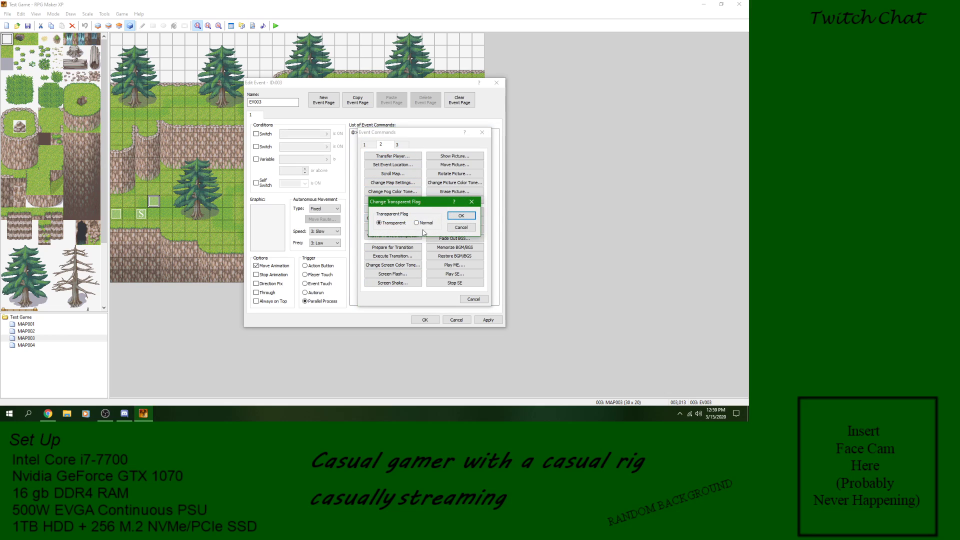
pyautogui.click(462, 228)
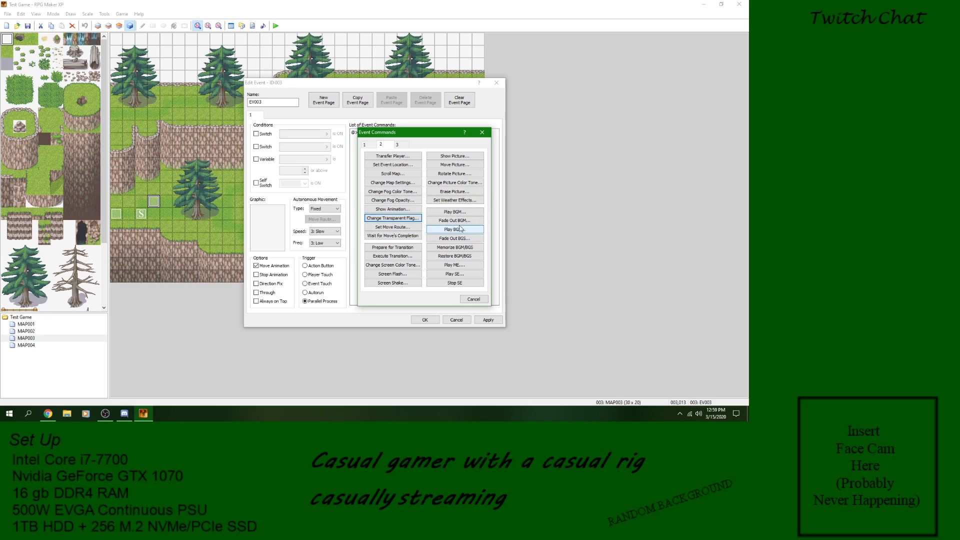
pyautogui.click(410, 219)
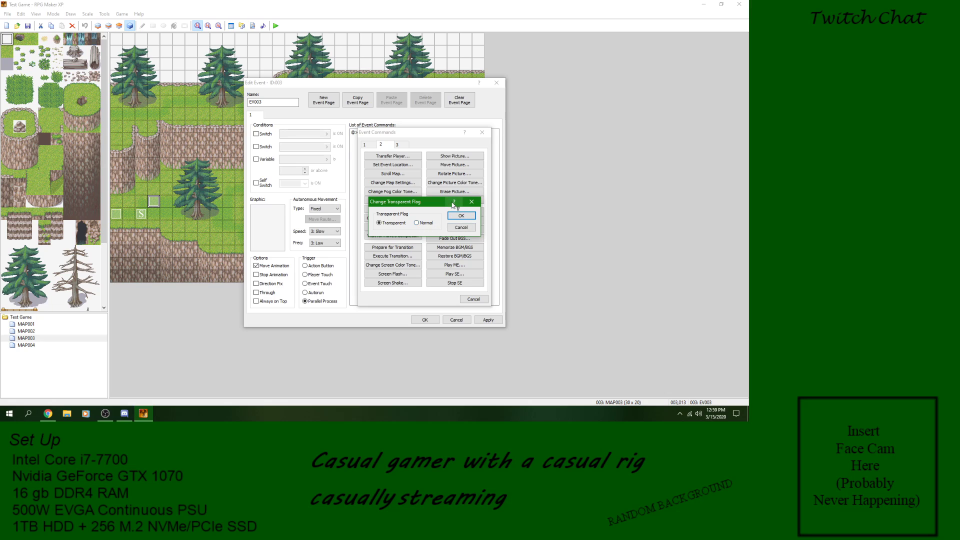
pyautogui.click(423, 223)
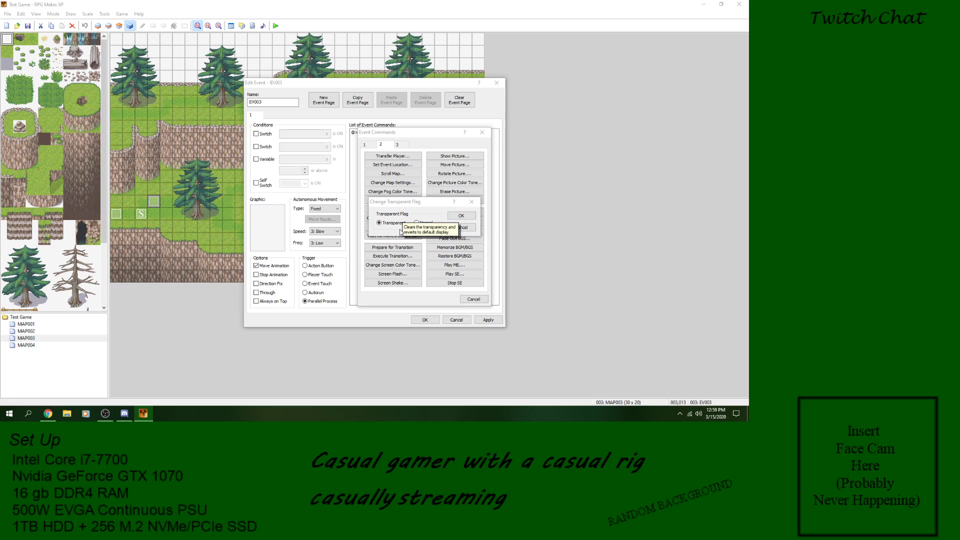
pyautogui.click(397, 232)
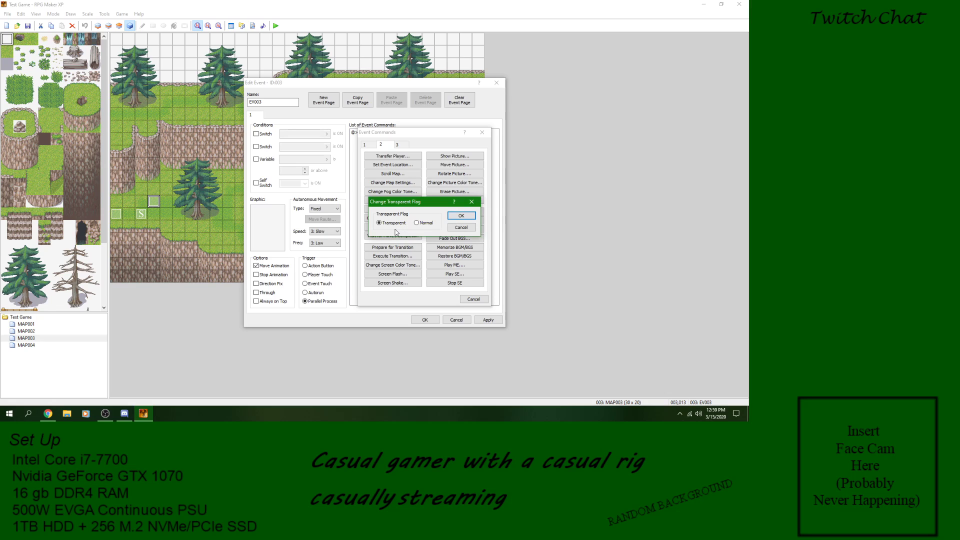
pyautogui.click(461, 228)
# Step: Look over the Set Move Route options for the player and close them without adding a route
pyautogui.click(401, 228)
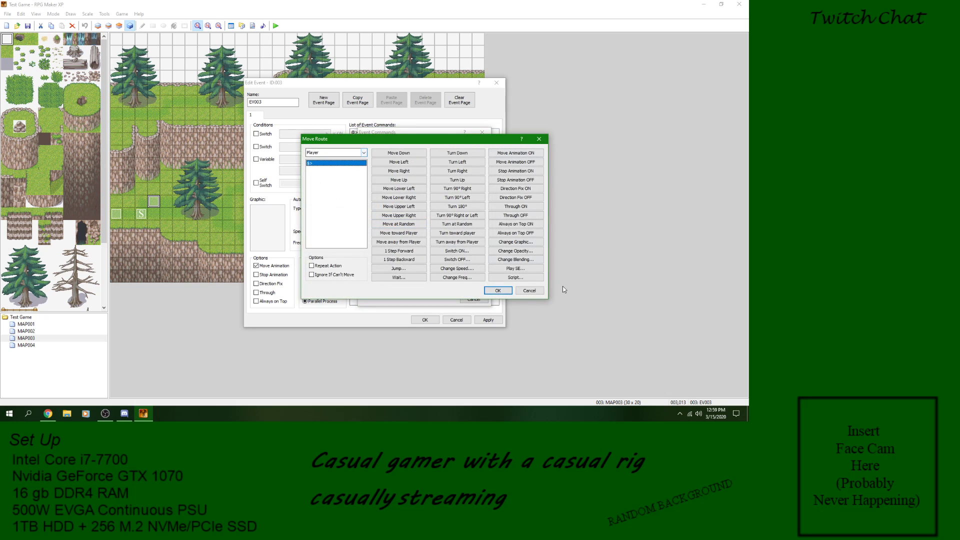
pyautogui.click(535, 291)
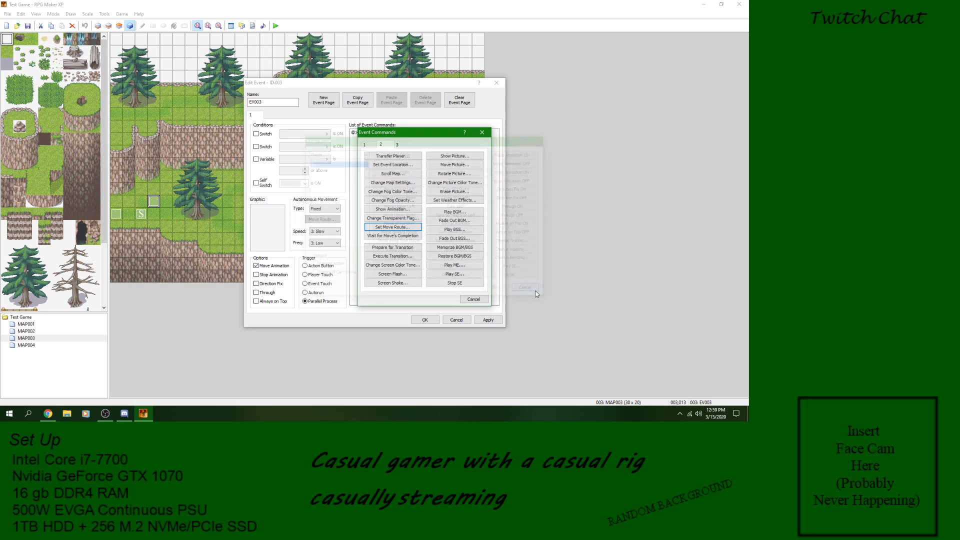
# Step: Review the target choices in Set Move Route, including individual events and the player, and exit without adding a route
pyautogui.click(412, 229)
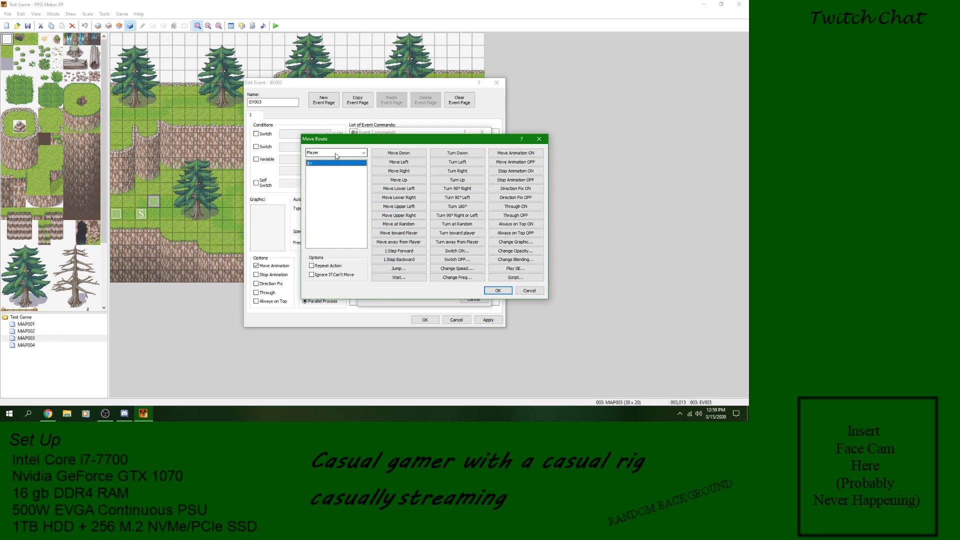
pyautogui.click(345, 153)
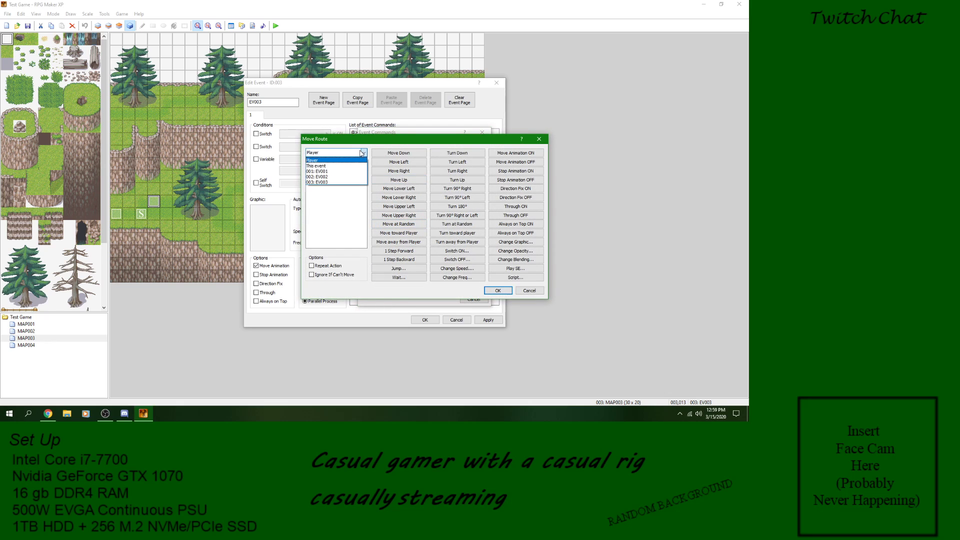
pyautogui.click(339, 170)
pyautogui.click(364, 153)
pyautogui.click(349, 175)
pyautogui.click(364, 153)
pyautogui.click(333, 159)
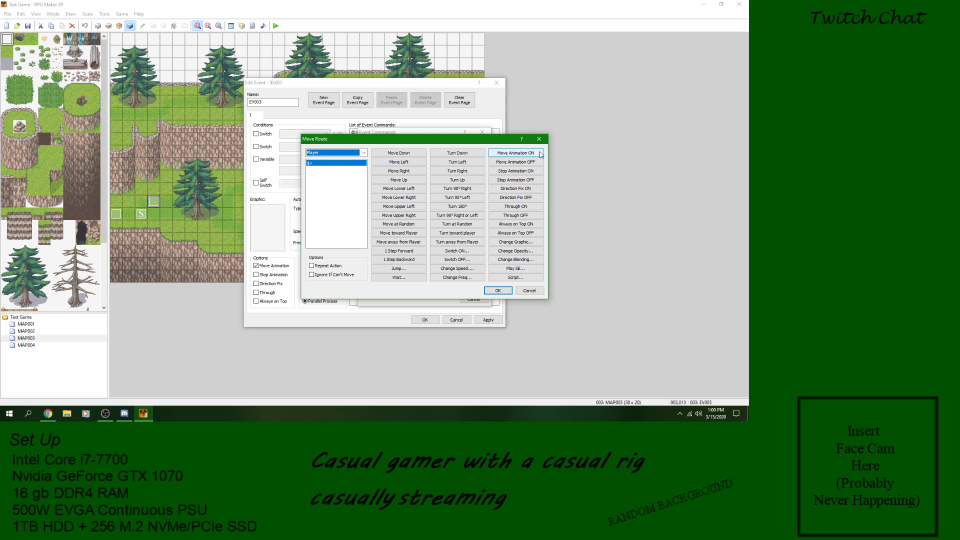
pyautogui.click(532, 290)
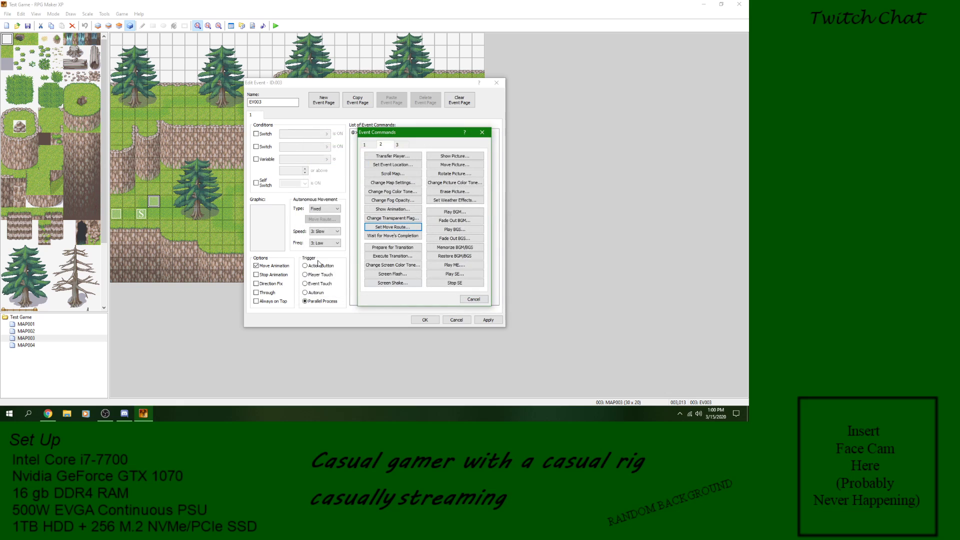
pyautogui.press('Escape')
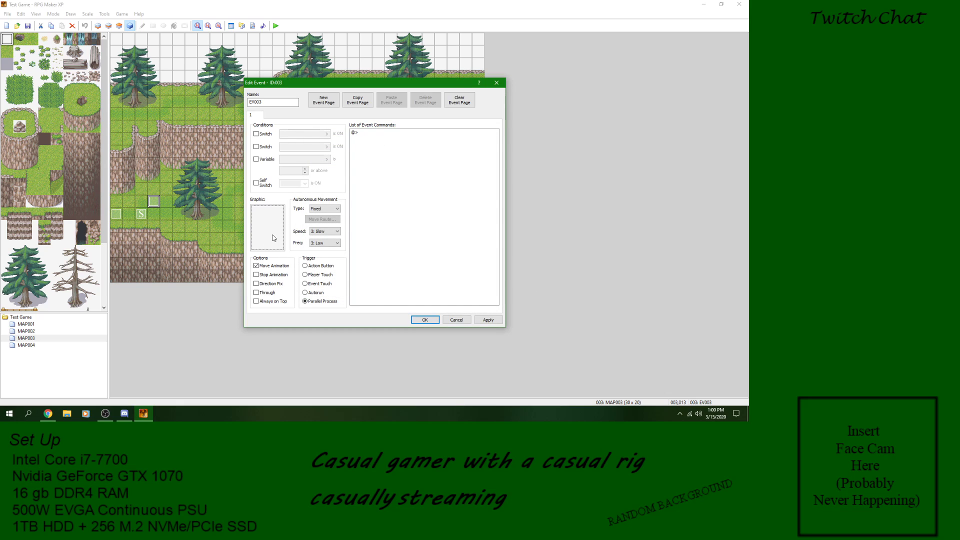
# Step: Browse the character graphics for EV003 and preview several sprite frames of one, without assigning a graphic
pyautogui.doubleClick(274, 238)
pyautogui.moveTo(321, 144); pyautogui.dragTo(332, 269)
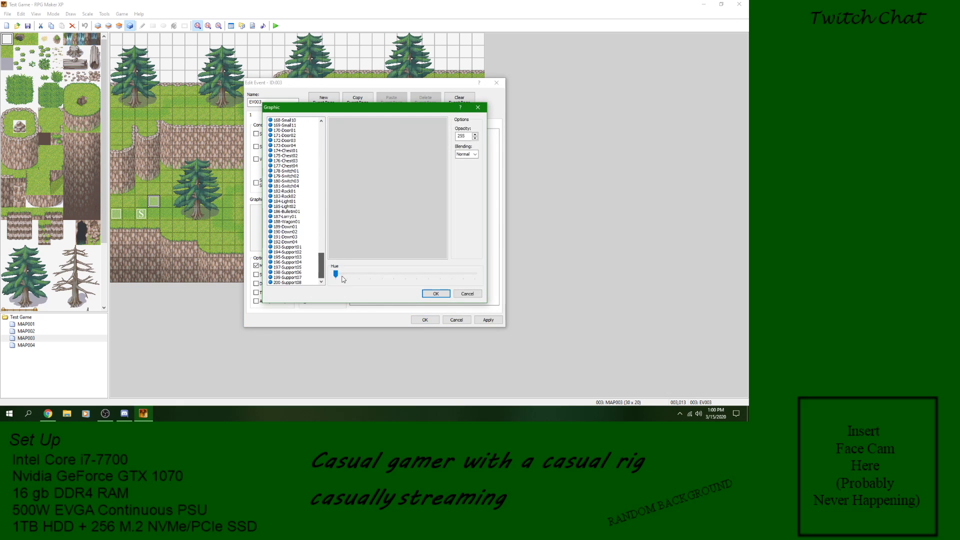
pyautogui.click(308, 228)
pyautogui.click(360, 127)
pyautogui.click(334, 146)
pyautogui.moveTo(336, 132); pyautogui.dragTo(369, 133)
pyautogui.click(336, 133)
pyautogui.click(337, 147)
pyautogui.click(348, 149)
pyautogui.click(364, 148)
pyautogui.click(374, 149)
pyautogui.click(333, 129)
pyautogui.click(467, 293)
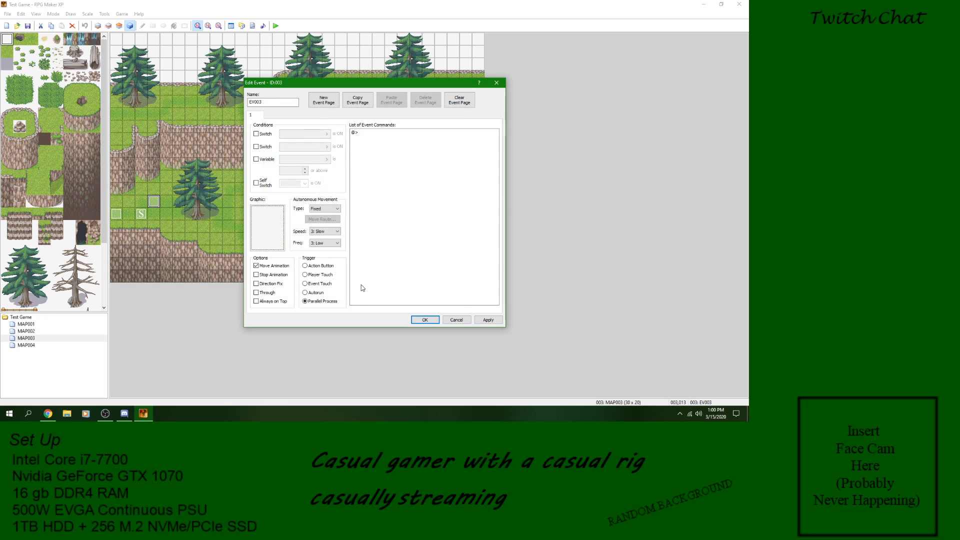
# Step: Check EV003's autonomous movement type, keeping Fixed, and review the Set Move Route options without adding a route
pyautogui.click(324, 208)
pyautogui.click(322, 215)
pyautogui.click(360, 133)
pyautogui.rightClick(360, 133)
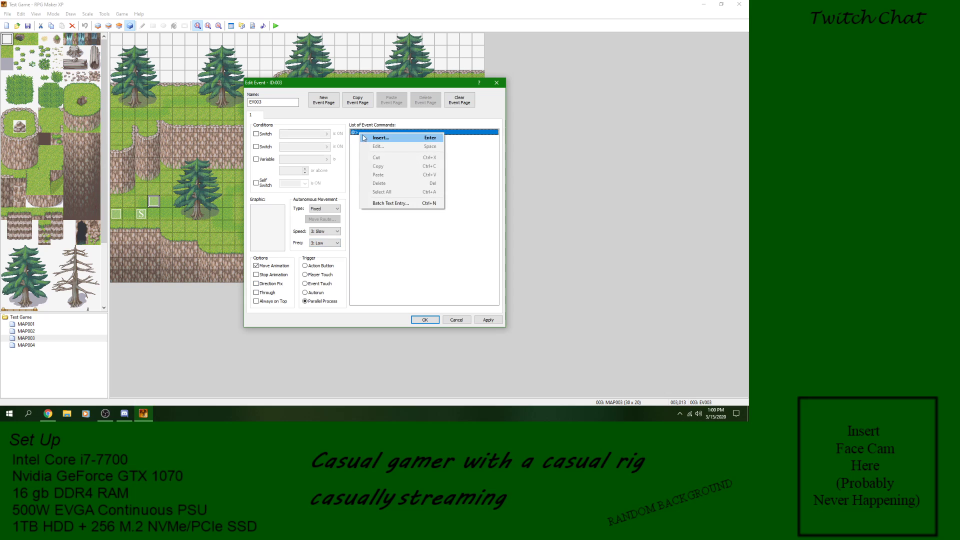
pyautogui.click(373, 138)
pyautogui.click(393, 226)
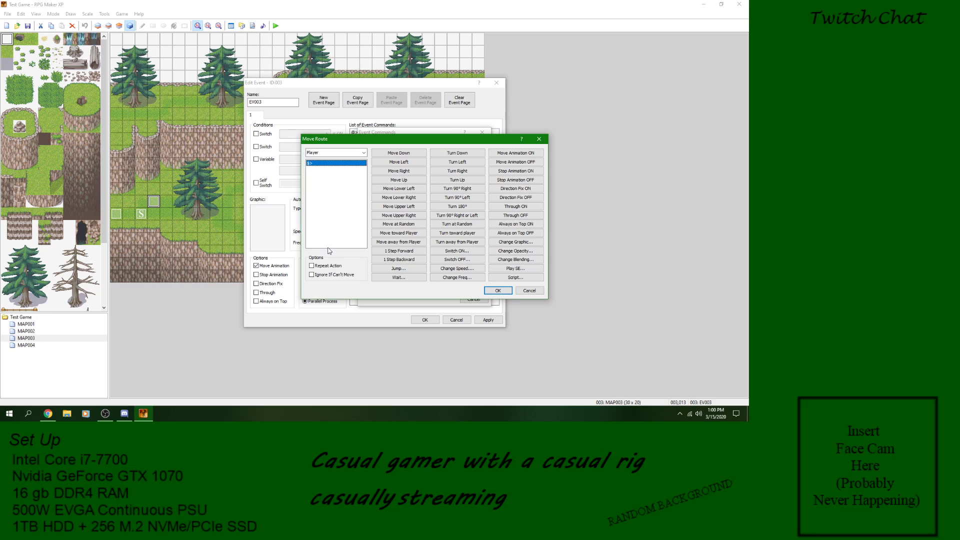
pyautogui.click(541, 289)
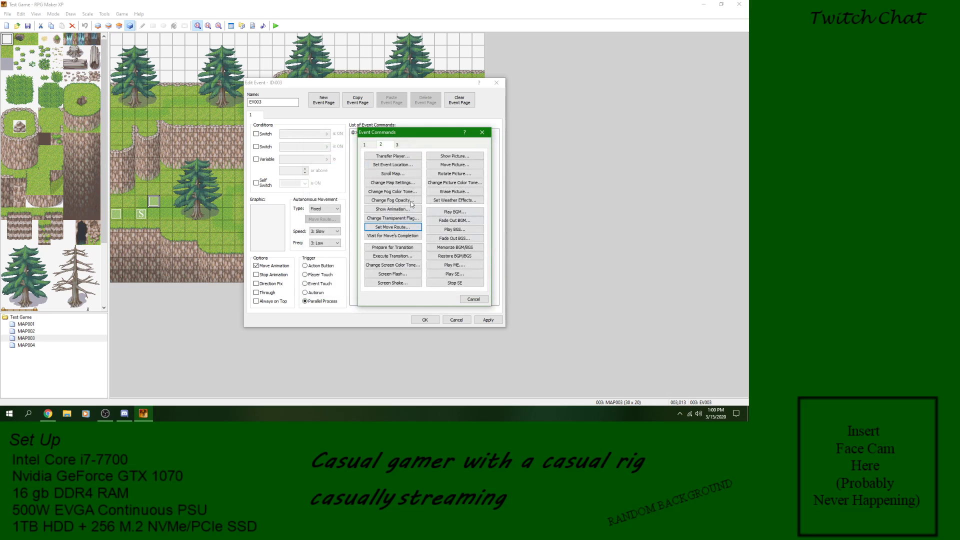
# Step: Add a Wait for Move's Completion command to EV003 and delete it again
pyautogui.click(403, 239)
pyautogui.rightClick(390, 133)
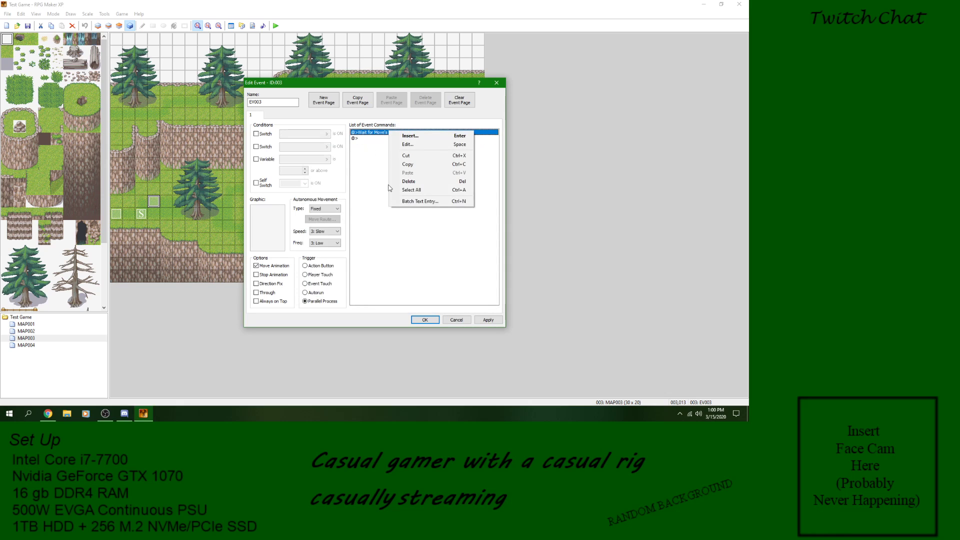
pyautogui.click(423, 182)
# Step: Open the choice of event commands for a new insertion in EV003's empty command list
pyautogui.rightClick(376, 132)
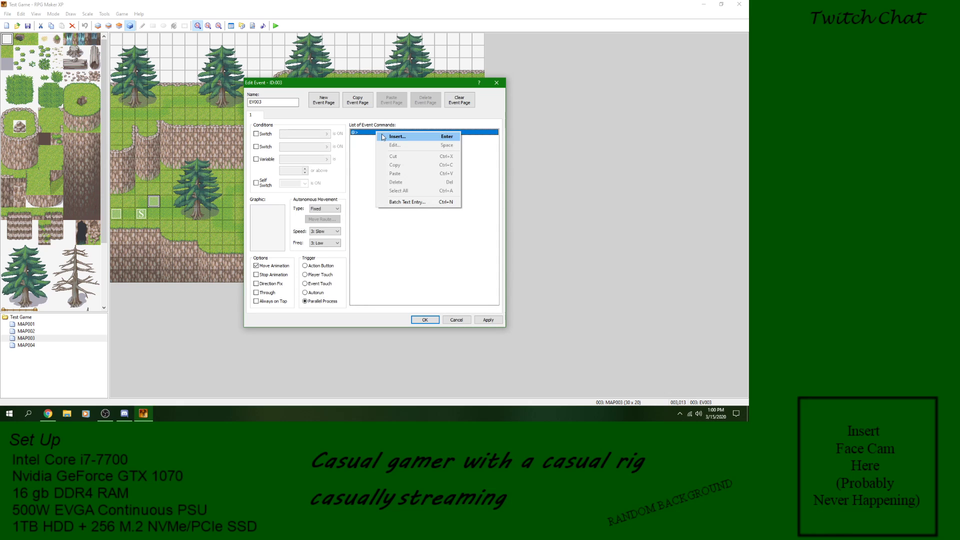
pyautogui.click(395, 137)
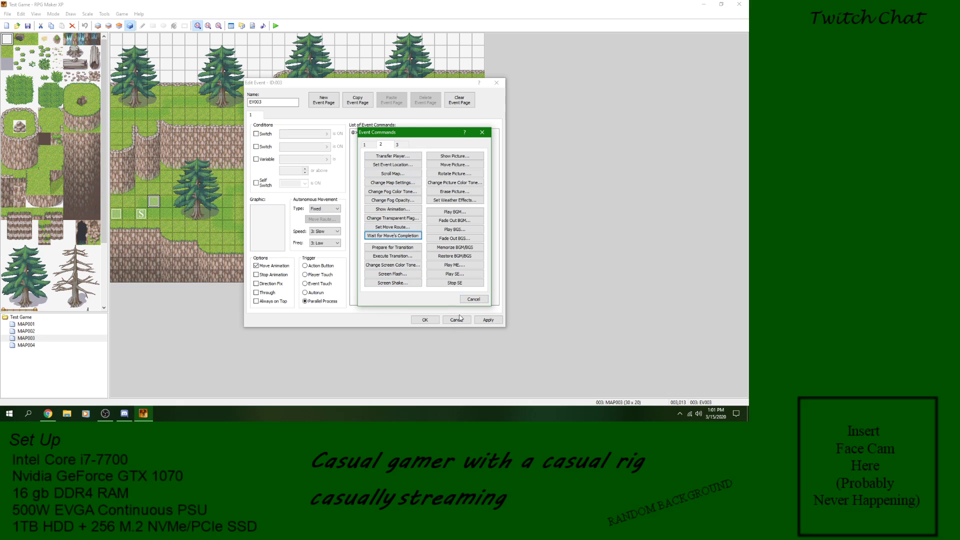
# Step: Set the event's trigger to Autorun and add a Show Text command reading "Part 1"
pyautogui.click(468, 301)
pyautogui.click(306, 293)
pyautogui.rightClick(379, 137)
pyautogui.click(390, 141)
pyautogui.click(365, 144)
pyautogui.click(393, 156)
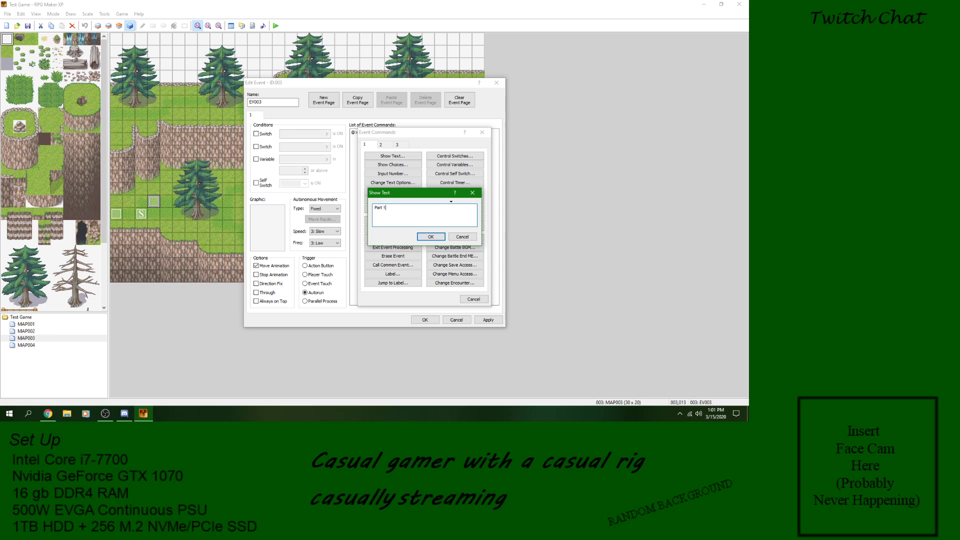
pyautogui.write('Part 1')
pyautogui.click(432, 239)
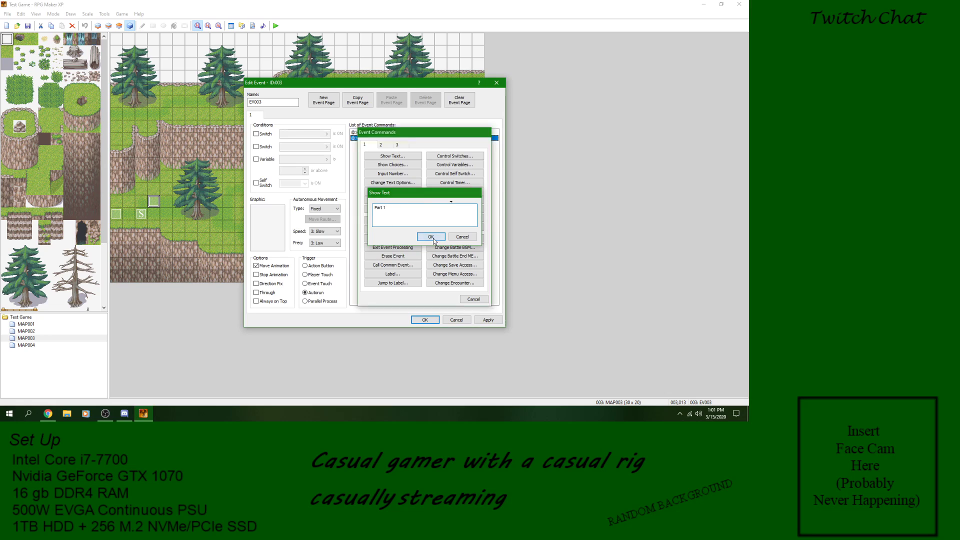
# Step: Add a Set Move Route command for the Player with three moves right, two up and four right
pyautogui.rightClick(386, 139)
pyautogui.click(395, 144)
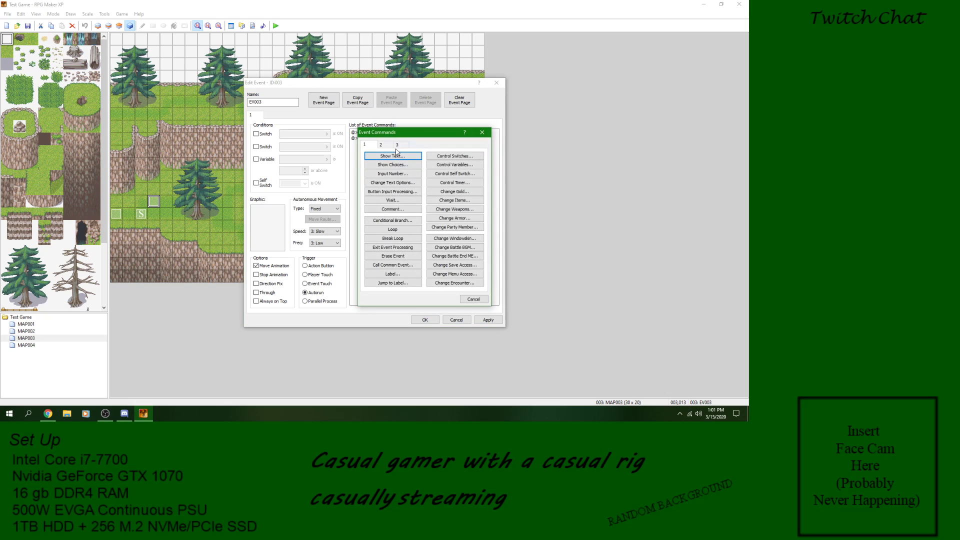
pyautogui.click(386, 145)
pyautogui.click(397, 227)
pyautogui.click(408, 171)
pyautogui.click(408, 172)
pyautogui.click(408, 172)
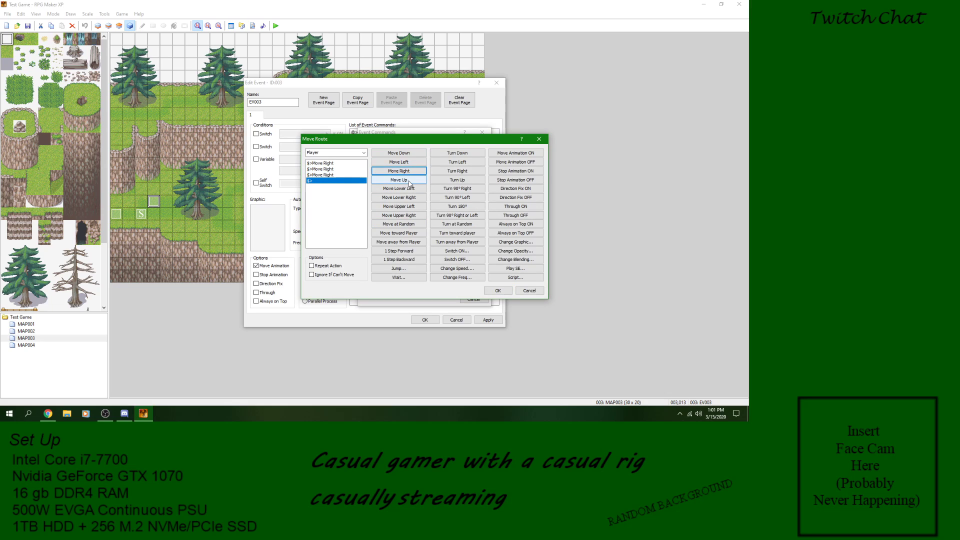
pyautogui.click(410, 180)
pyautogui.click(410, 179)
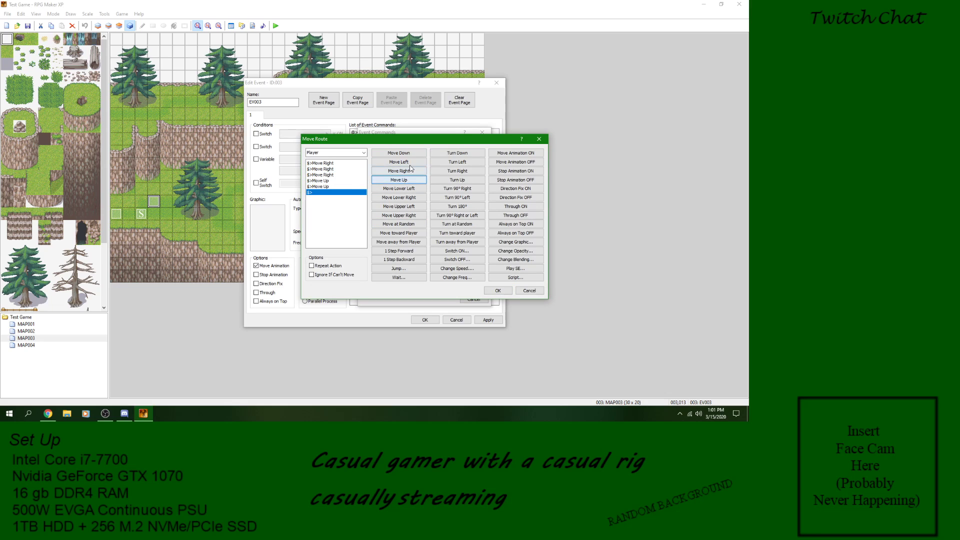
pyautogui.click(411, 171)
pyautogui.click(411, 171)
pyautogui.click(411, 171)
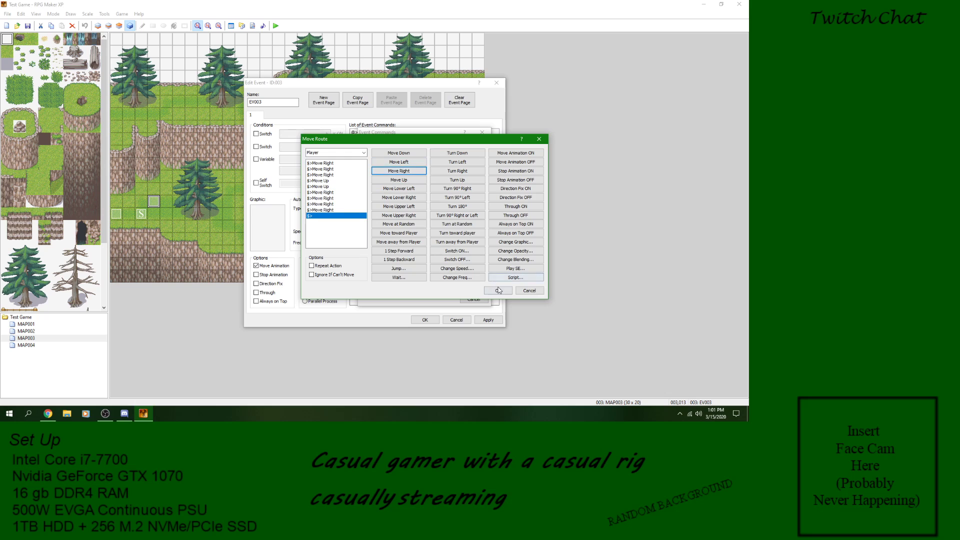
pyautogui.click(498, 290)
# Step: Add a Wait for Move's Completion command after the move route and apply the event changes
pyautogui.rightClick(411, 199)
pyautogui.click(420, 200)
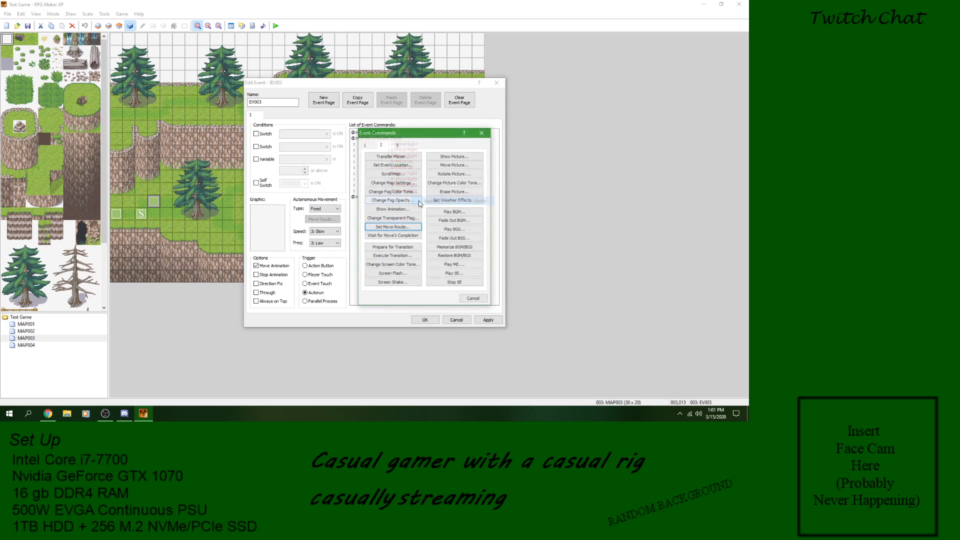
pyautogui.click(392, 224)
pyautogui.click(488, 320)
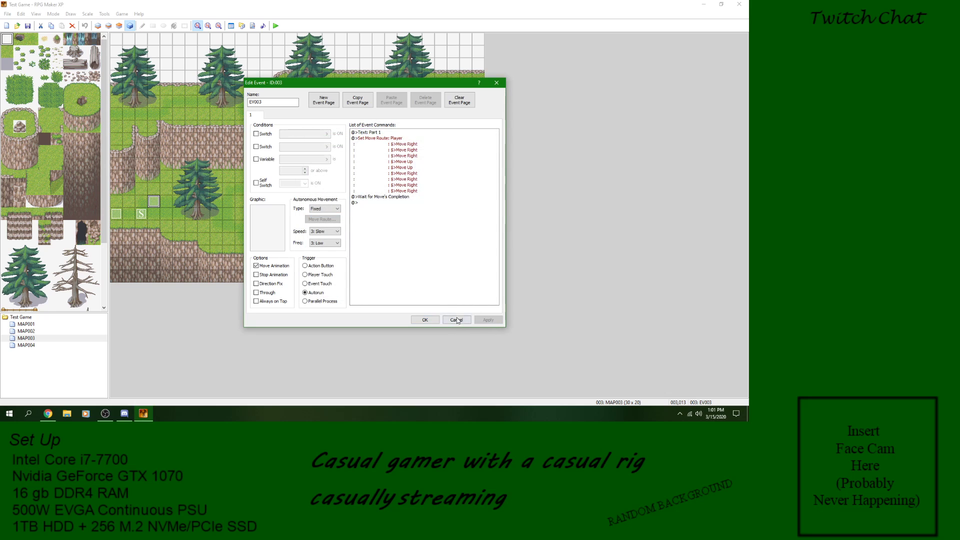
# Step: Add a Show Text command reading "Event Complete" at the end of the list and accept the event
pyautogui.rightClick(373, 202)
pyautogui.click(381, 206)
pyautogui.click(378, 157)
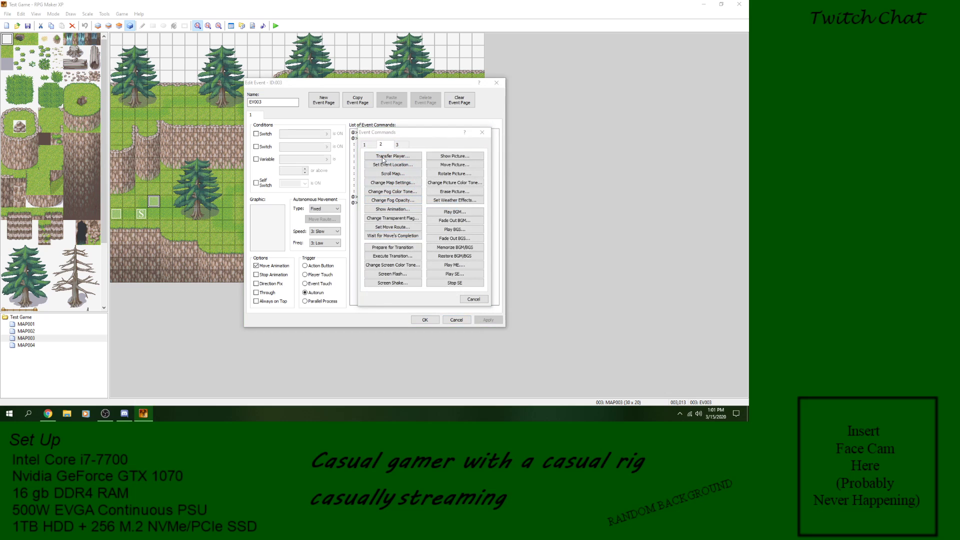
pyautogui.click(453, 263)
pyautogui.click(365, 145)
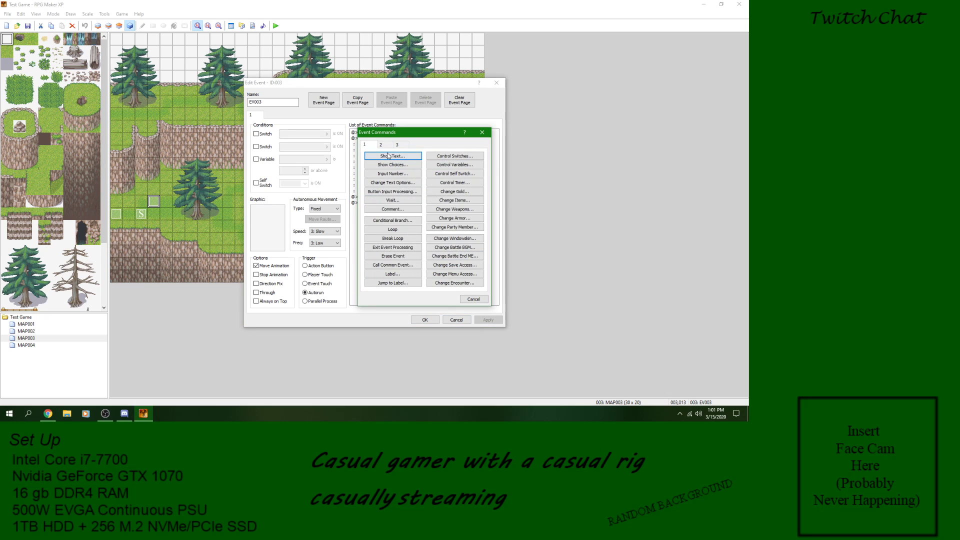
pyautogui.click(393, 156)
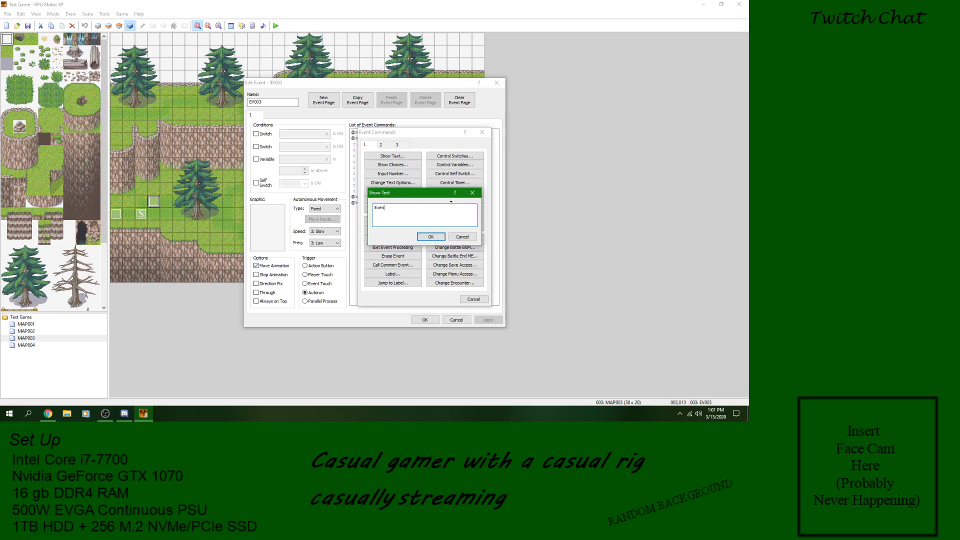
pyautogui.click(431, 237)
pyautogui.click(425, 320)
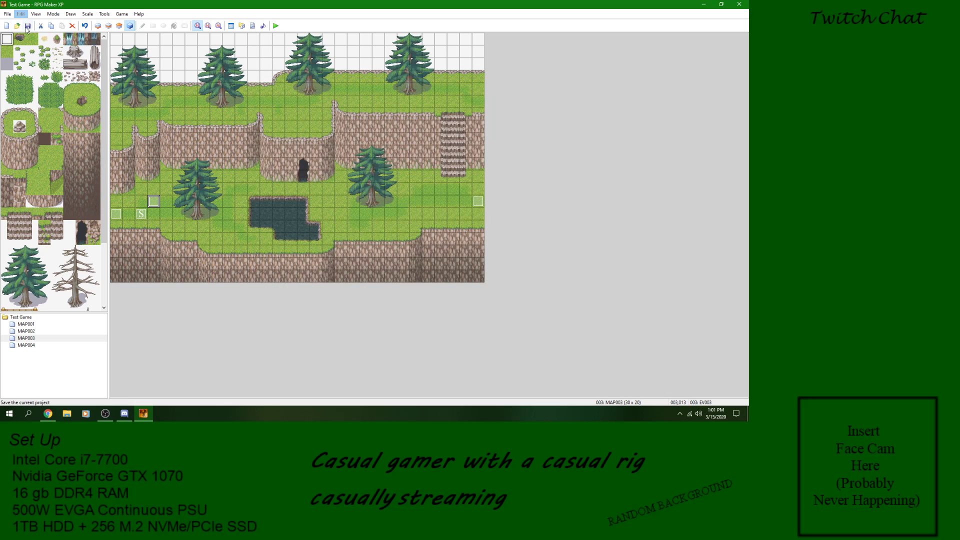
# Step: Playtest a new game, advance through the event's messages and player movement, and close the game window
pyautogui.click(275, 25)
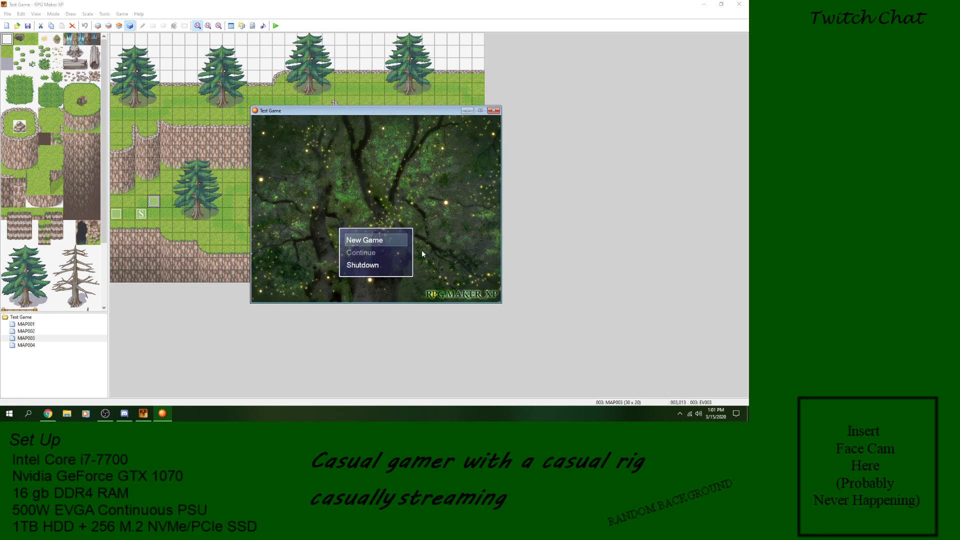
pyautogui.press('Return')
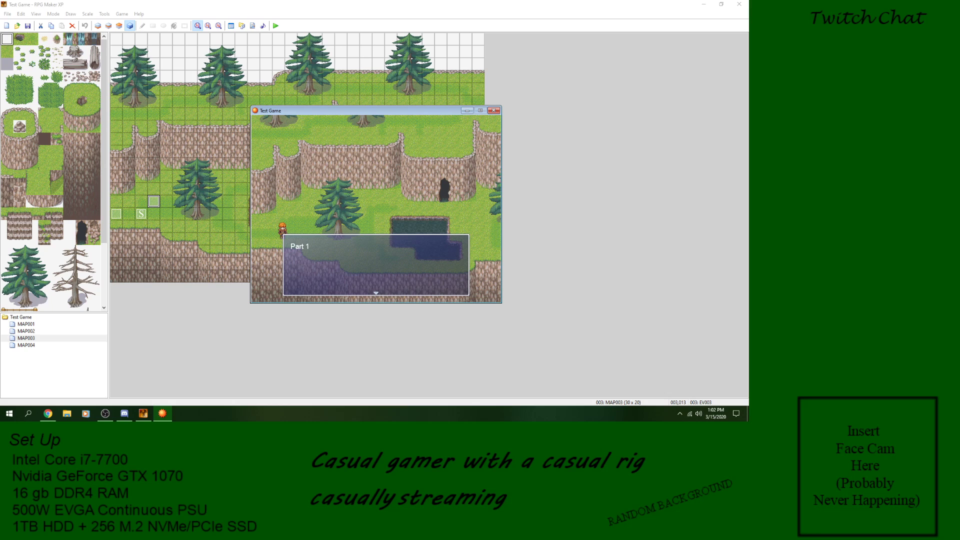
pyautogui.press('Return')
pyautogui.press('Right')
pyautogui.press('Right')
pyautogui.press('Right')
pyautogui.press('Right')
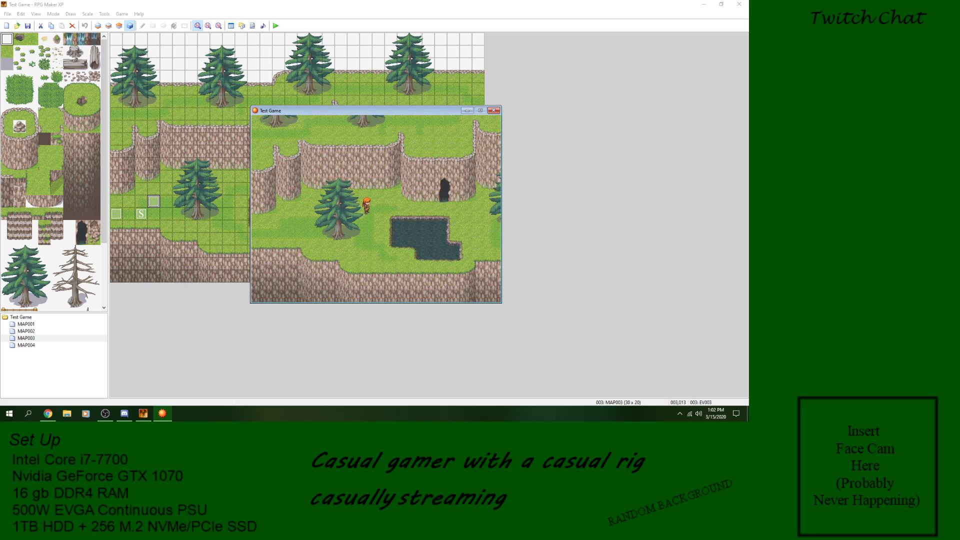
pyautogui.press('Return')
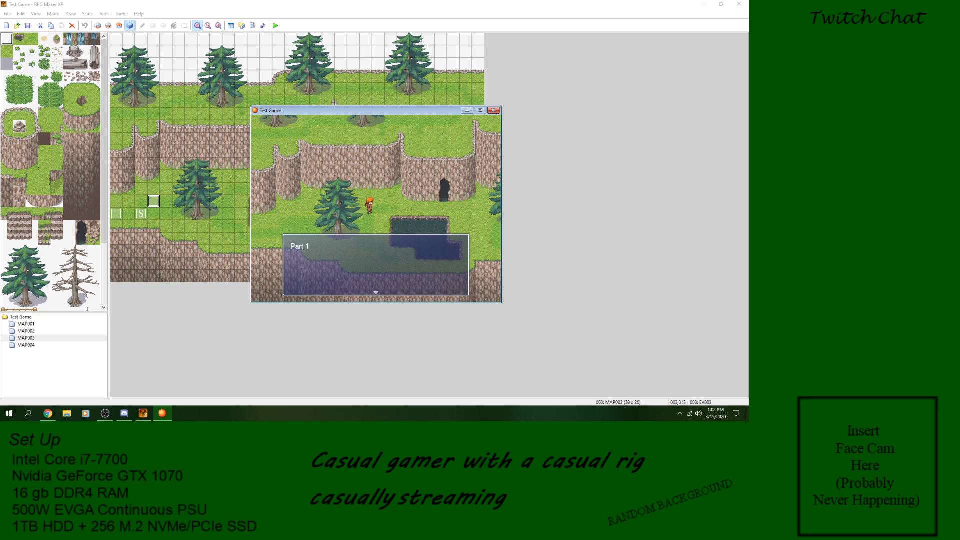
pyautogui.press('Return')
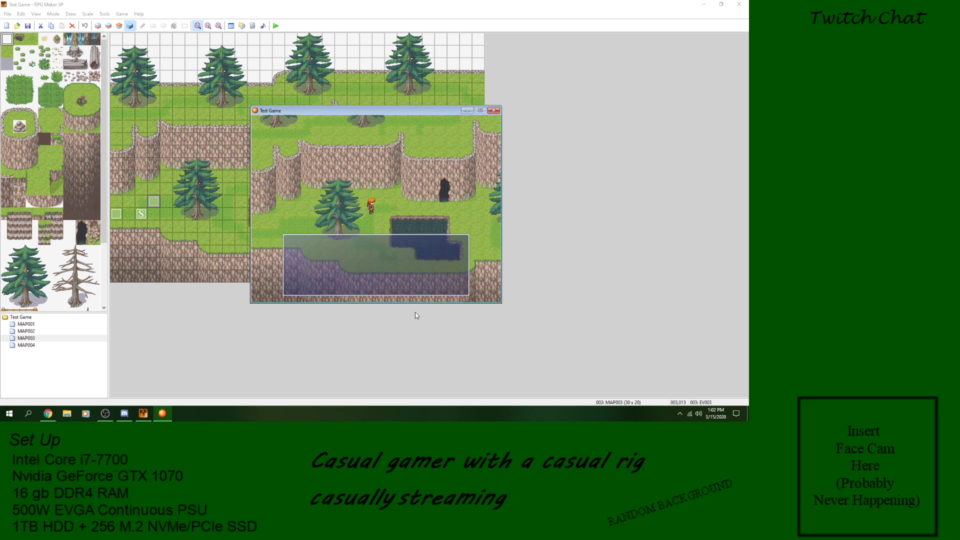
pyautogui.press('Right')
pyautogui.press('Right')
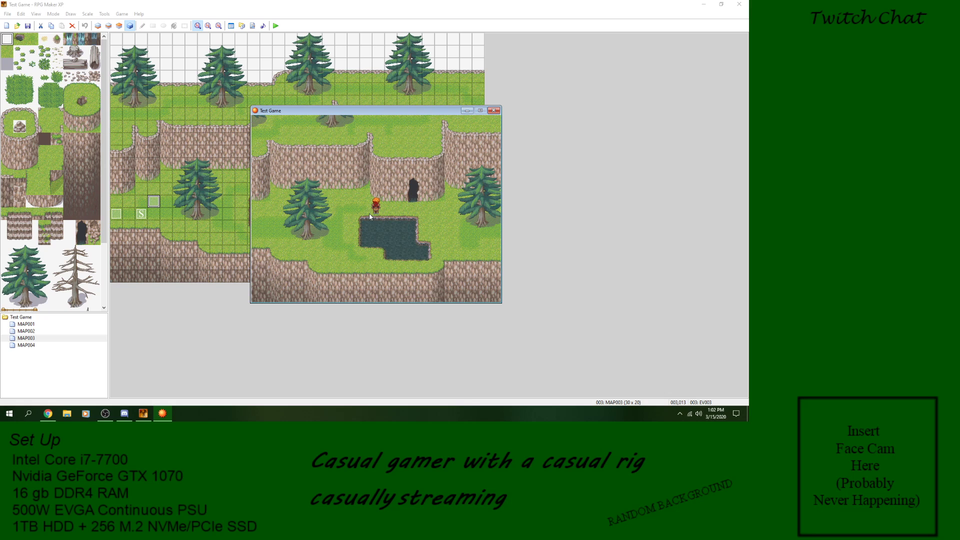
pyautogui.click(496, 111)
# Step: Add an Erase Event command at the end of event EV003 and accept the event
pyautogui.doubleClick(158, 199)
pyautogui.rightClick(369, 216)
pyautogui.click(376, 222)
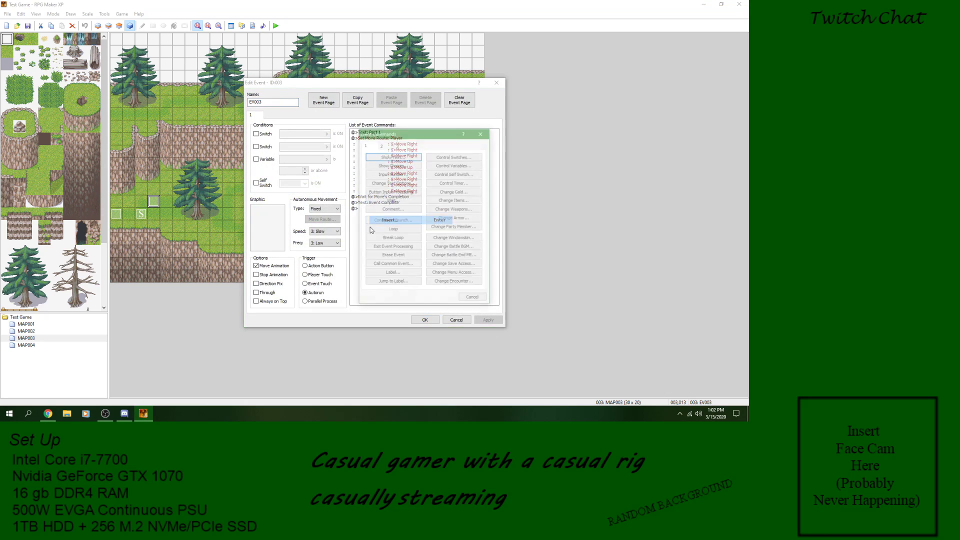
pyautogui.click(394, 255)
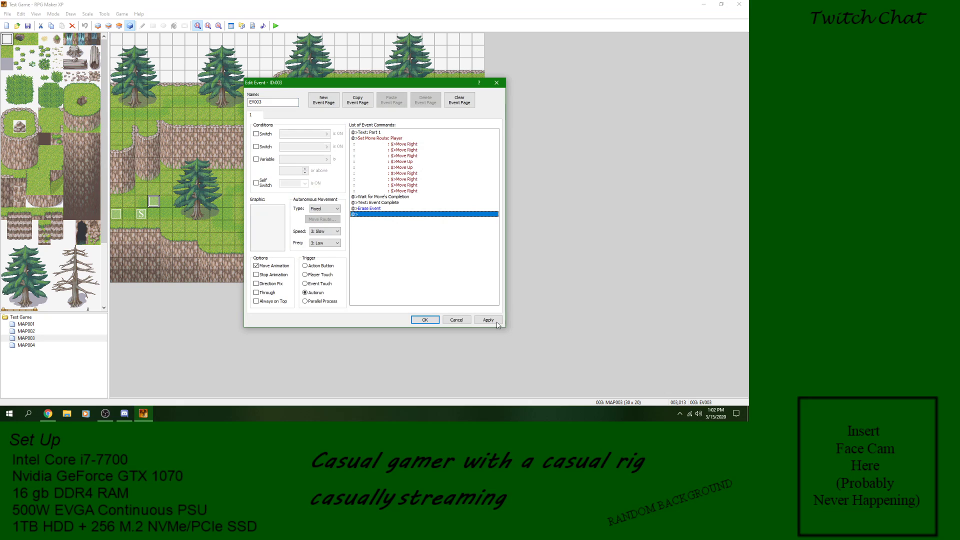
pyautogui.click(424, 320)
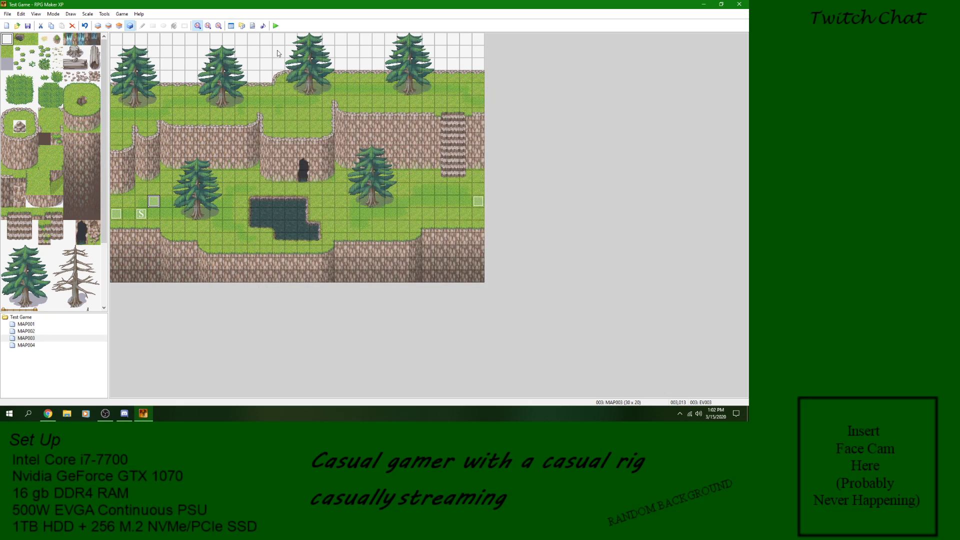
# Step: Playtest a new game again to check the event with its Erase Event command, and close the game window
pyautogui.click(275, 25)
pyautogui.click(350, 221)
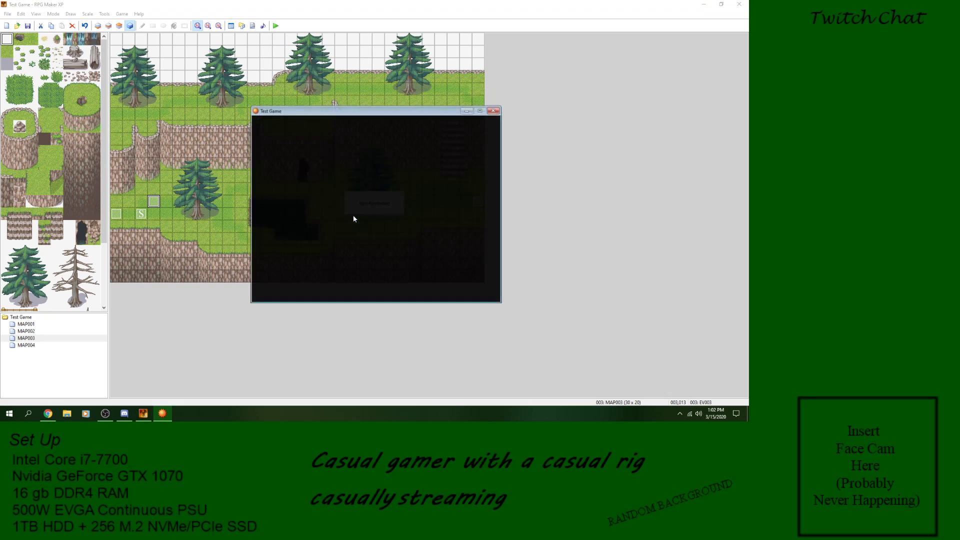
pyautogui.press('Return')
pyautogui.press('Return')
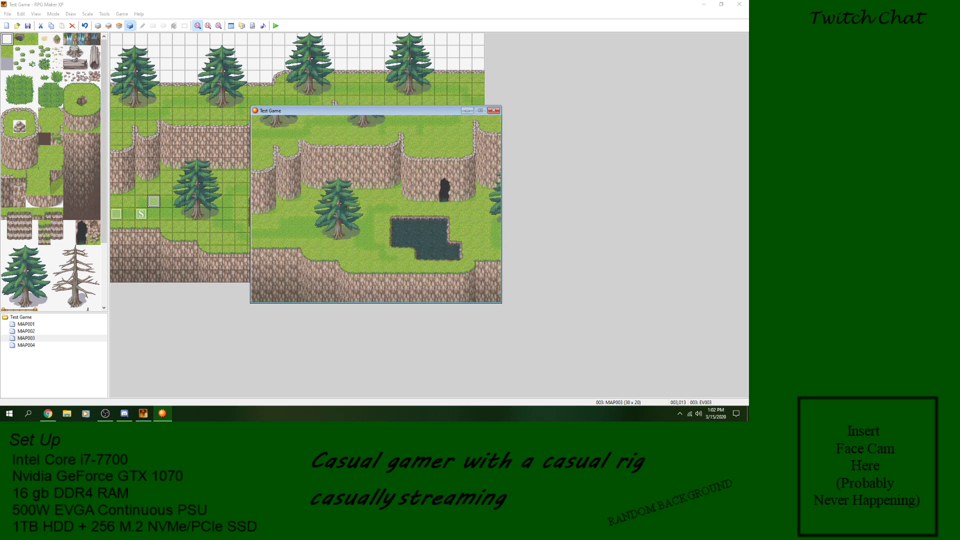
pyautogui.press('Return')
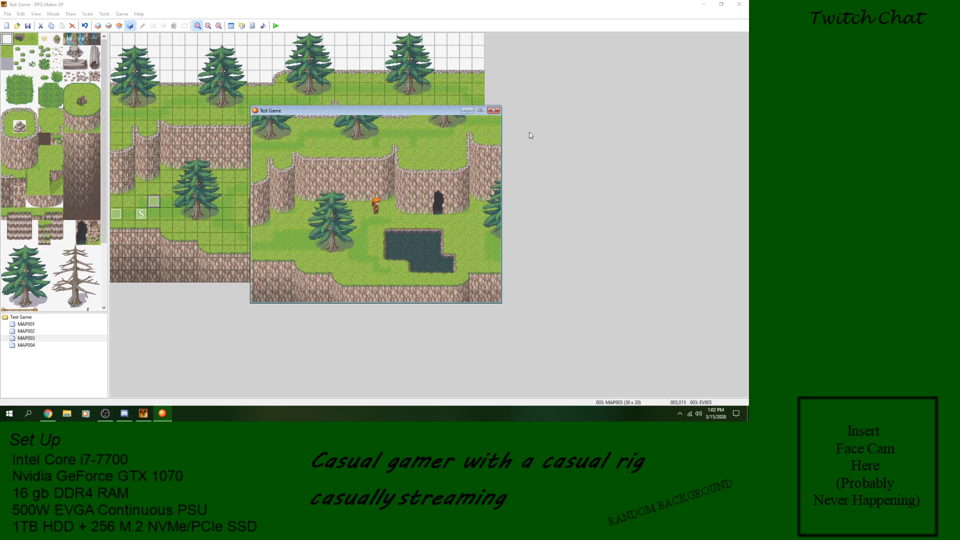
pyautogui.click(494, 111)
# Step: Delete all commands from event EV003's command list
pyautogui.doubleClick(193, 199)
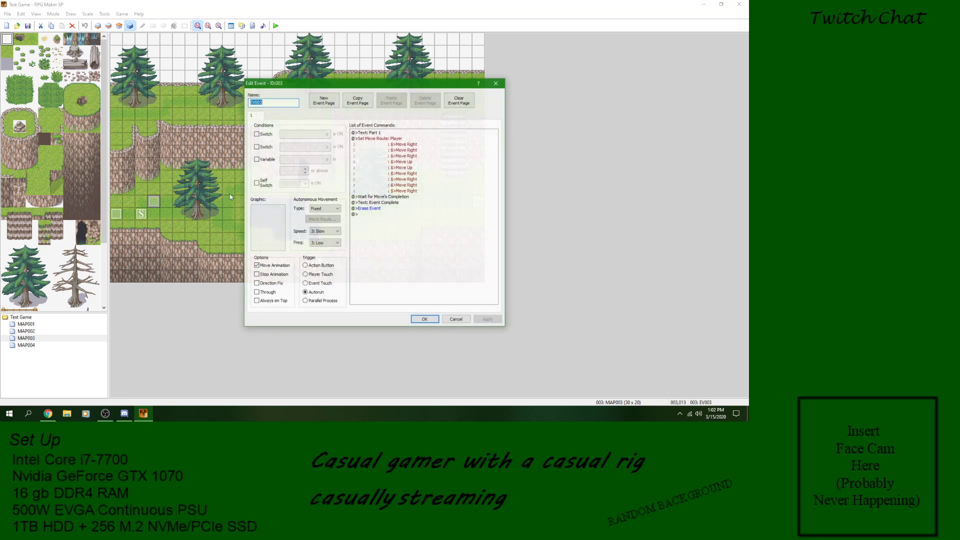
pyautogui.rightClick(387, 137)
pyautogui.click(405, 195)
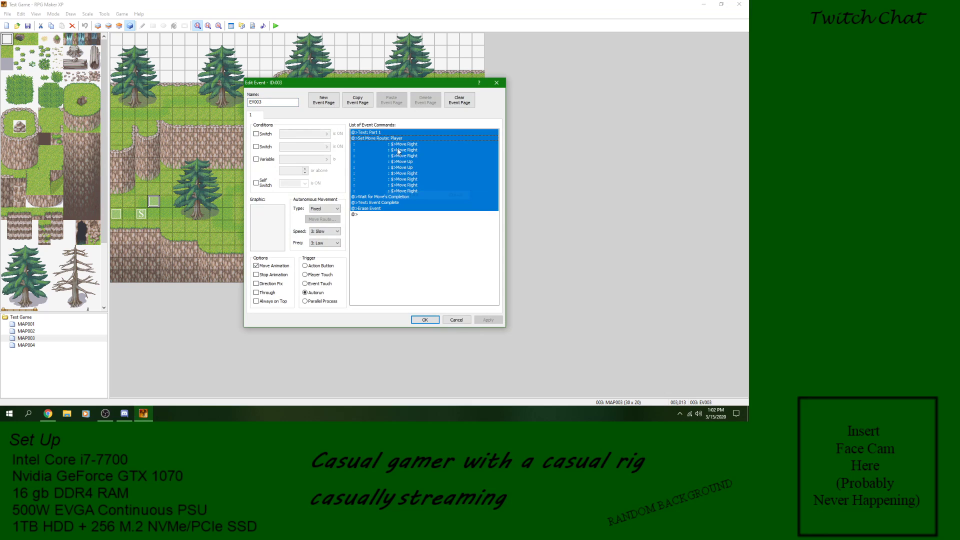
pyautogui.rightClick(395, 145)
pyautogui.click(411, 195)
pyautogui.rightClick(395, 134)
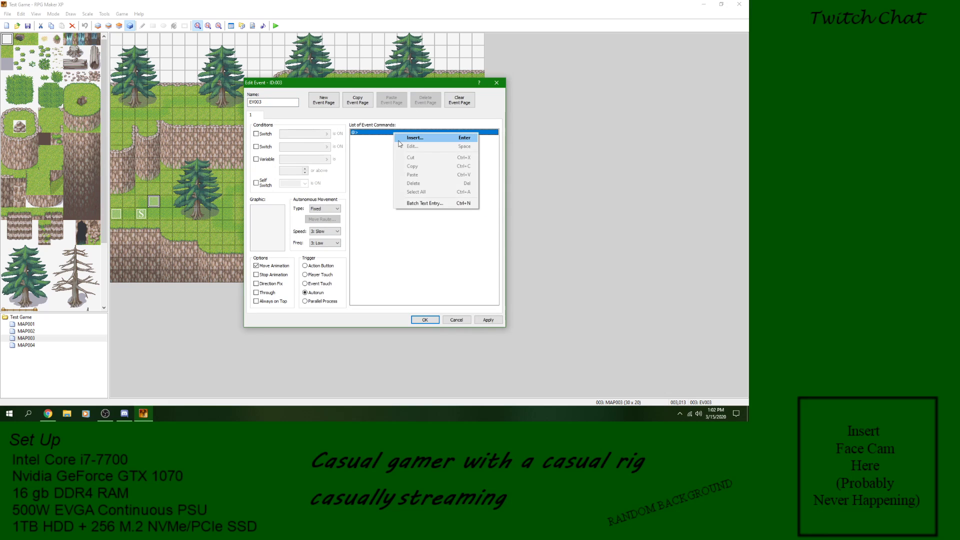
pyautogui.click(399, 142)
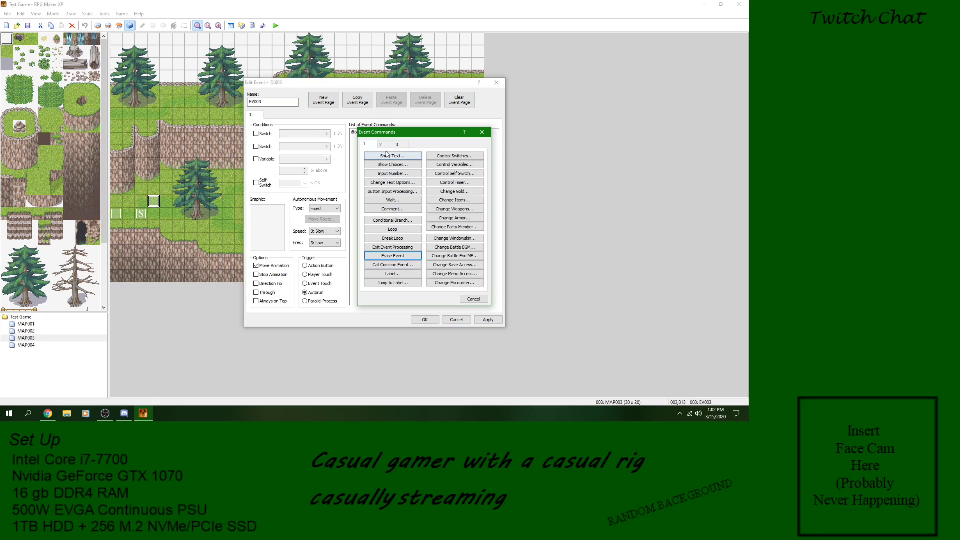
pyautogui.click(381, 145)
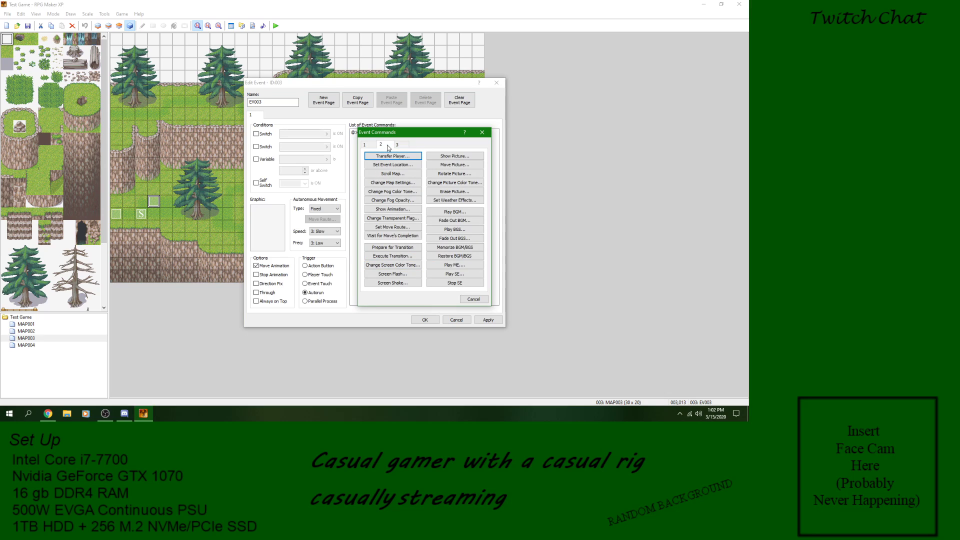
pyautogui.click(402, 248)
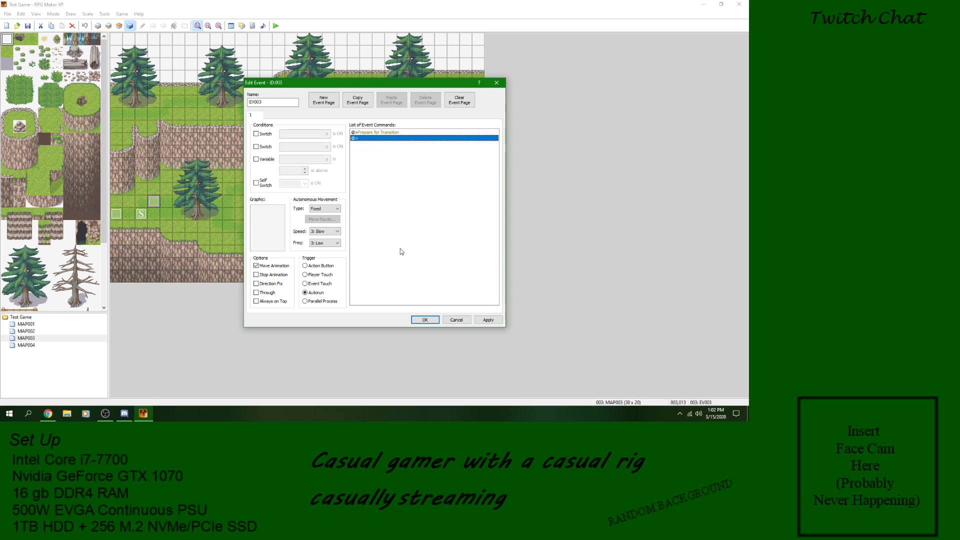
pyautogui.rightClick(367, 133)
pyautogui.click(381, 183)
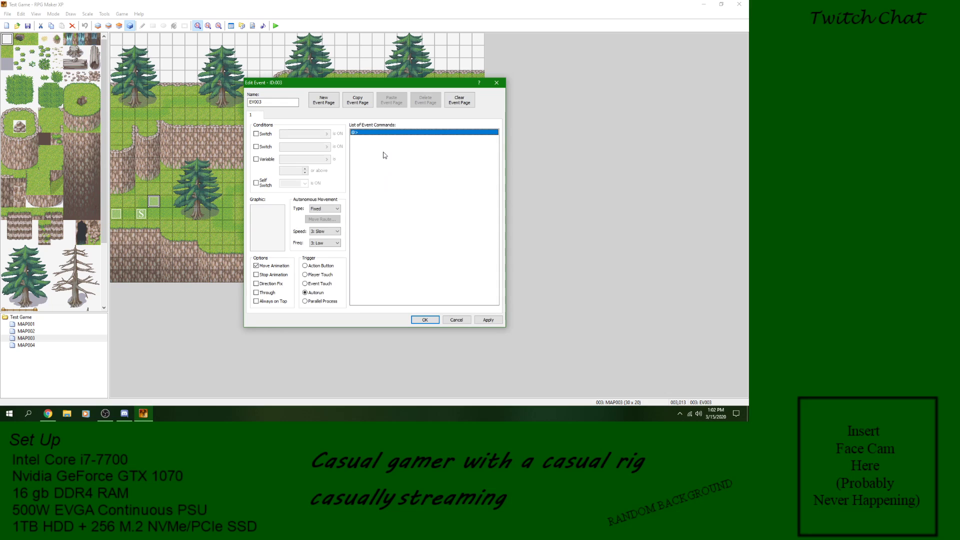
# Step: Start an Execute Transition command in event EV003 and preview blind, stripe, line and random transition graphics
pyautogui.rightClick(381, 136)
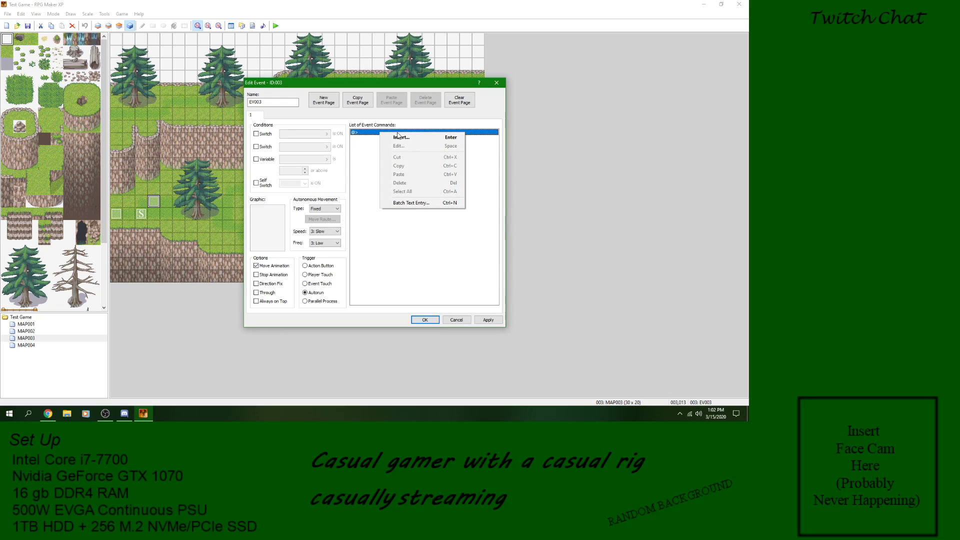
pyautogui.click(403, 137)
pyautogui.click(399, 257)
pyautogui.press('Down')
pyautogui.press('Down')
pyautogui.press('Down')
pyautogui.press('Down')
pyautogui.press('Down')
pyautogui.press('Down')
pyautogui.press('Down')
pyautogui.press('Down')
pyautogui.press('Down')
pyautogui.press('Down')
pyautogui.press('Down')
pyautogui.press('Down')
pyautogui.press('Down')
pyautogui.press('Down')
pyautogui.press('Down')
pyautogui.press('Down')
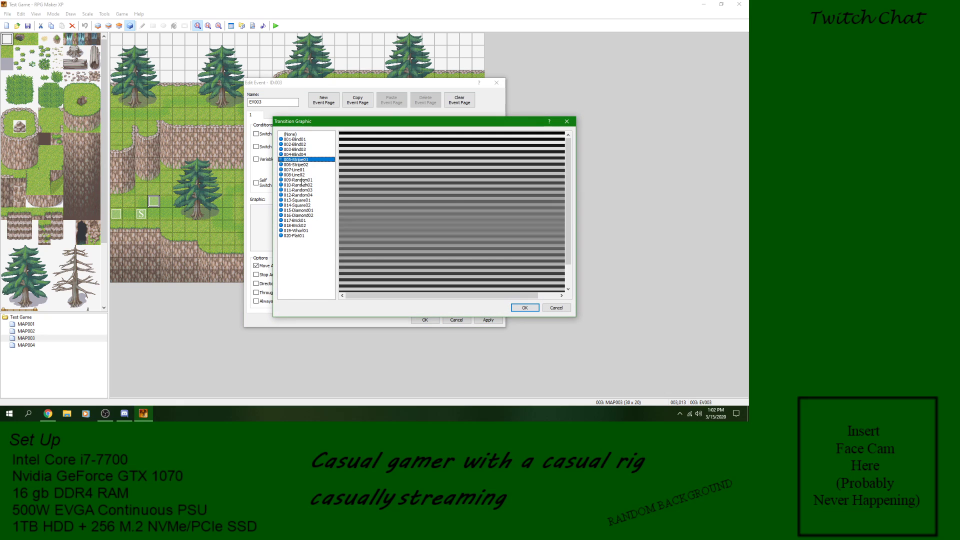
pyautogui.press('Up')
pyautogui.press('Up')
pyautogui.press('Up')
pyautogui.press('Up')
pyautogui.press('Up')
pyautogui.press('Up')
pyautogui.press('Up')
pyautogui.press('Up')
pyautogui.press('Up')
pyautogui.press('Up')
pyautogui.press('Up')
pyautogui.press('Up')
pyautogui.press('Up')
pyautogui.press('Up')
pyautogui.press('Up')
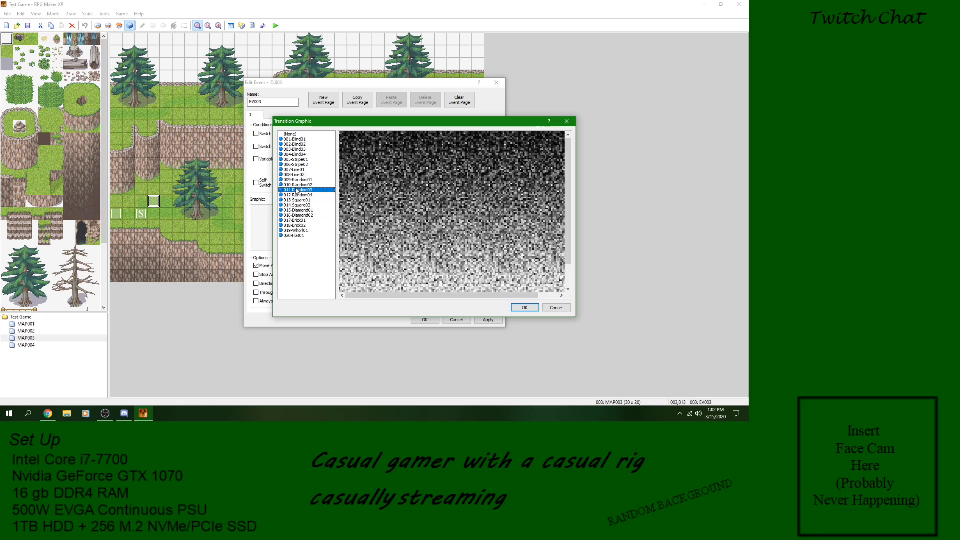
pyautogui.click(300, 145)
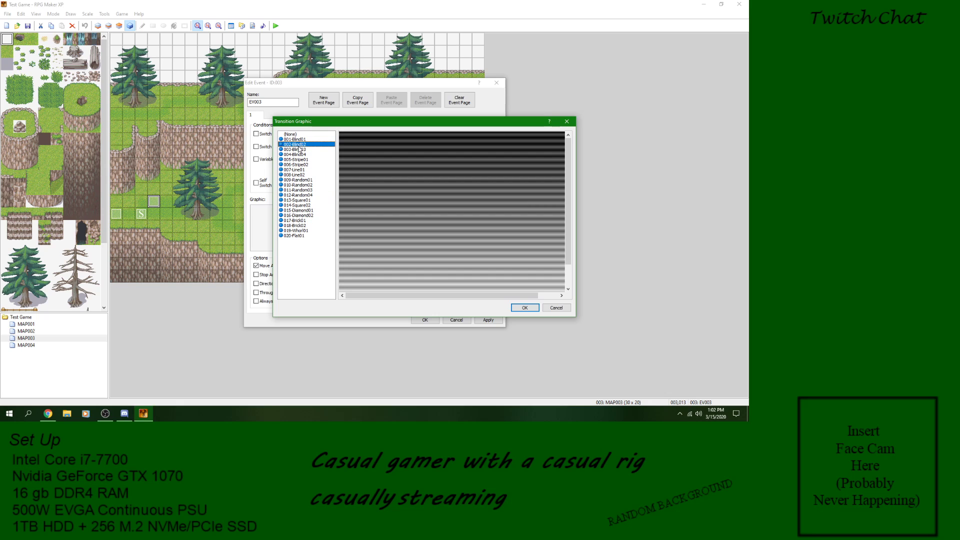
pyautogui.click(307, 155)
pyautogui.click(302, 168)
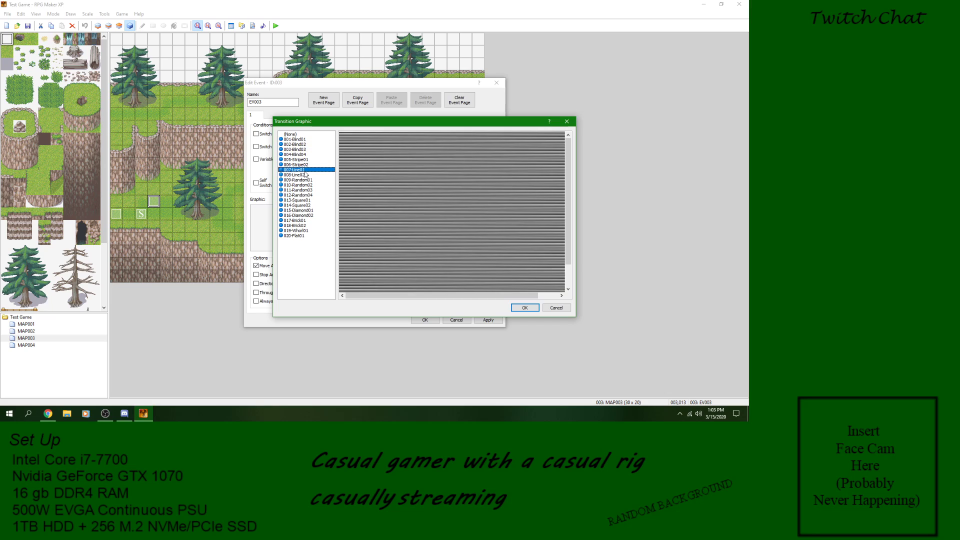
pyautogui.click(306, 156)
pyautogui.click(307, 144)
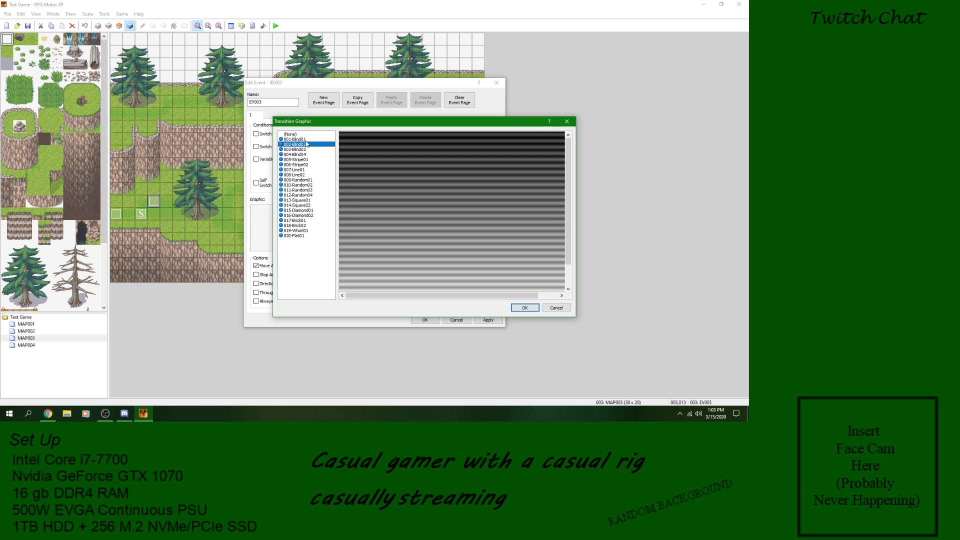
pyautogui.click(306, 139)
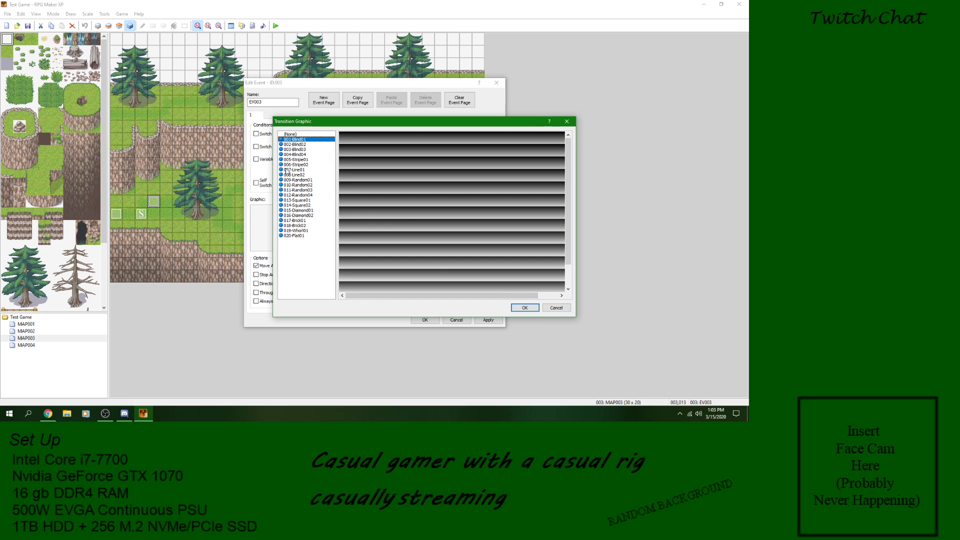
# Step: Preview the remaining transition graphics and insert the Execute Transition command with 020-Flat01
pyautogui.click(311, 180)
pyautogui.click(311, 190)
pyautogui.click(309, 201)
pyautogui.click(304, 216)
pyautogui.click(304, 221)
pyautogui.click(304, 231)
pyautogui.click(304, 236)
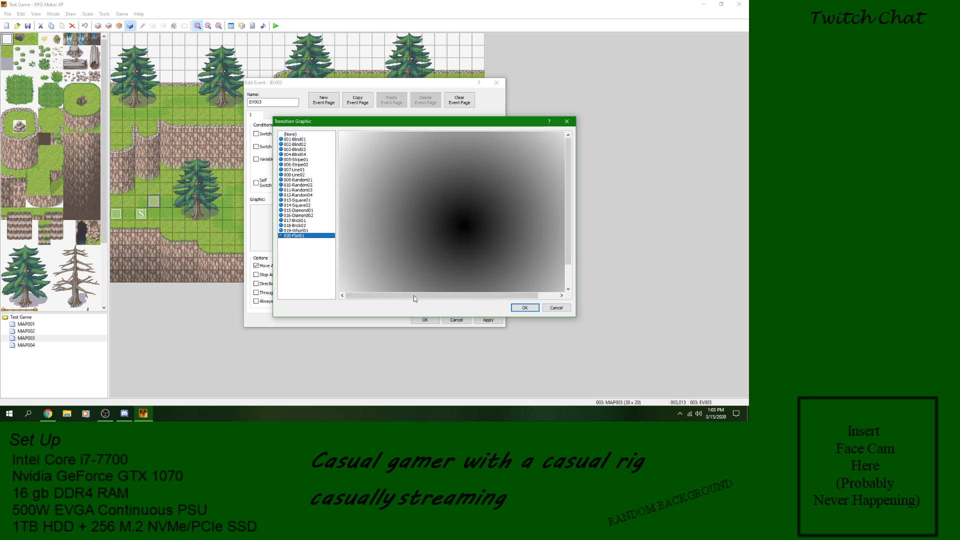
pyautogui.click(525, 307)
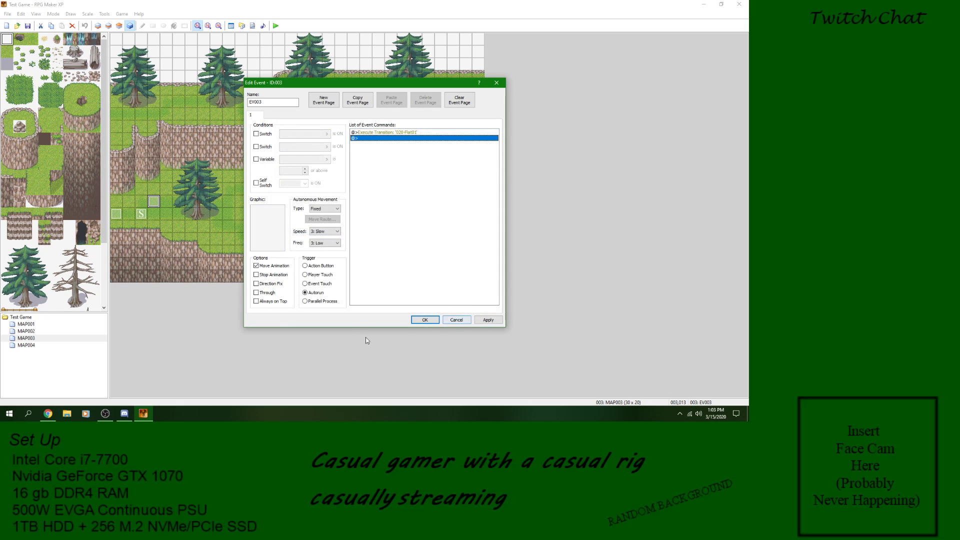
# Step: Add an Erase Event command after the Execute Transition command and accept event EV003
pyautogui.rightClick(390, 140)
pyautogui.click(403, 146)
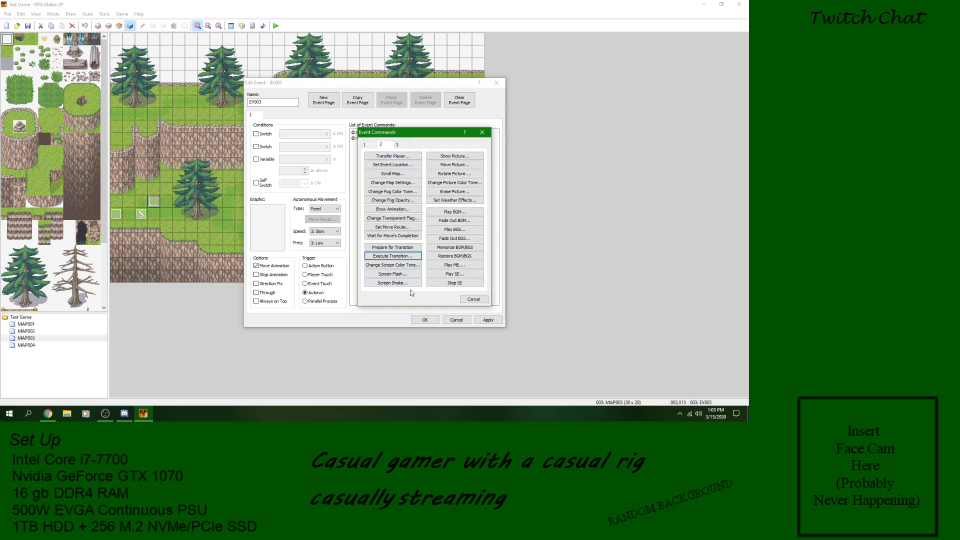
pyautogui.click(368, 146)
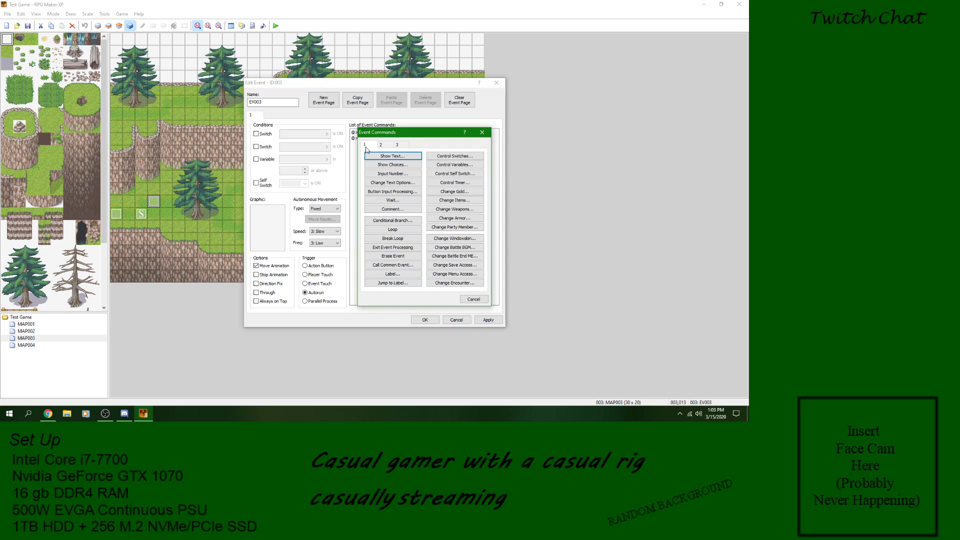
pyautogui.click(400, 255)
pyautogui.click(489, 320)
pyautogui.click(425, 319)
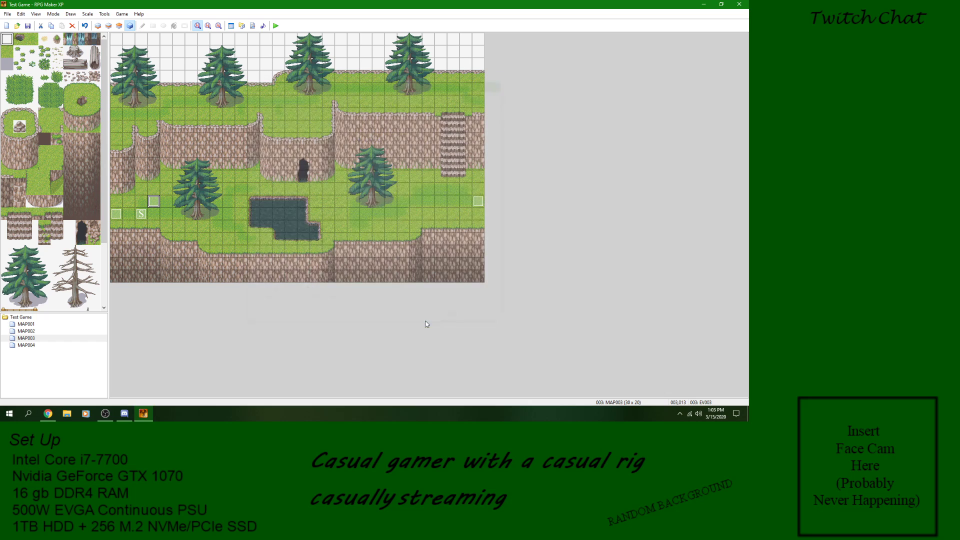
# Step: Playtest a new game to check the transition, walk the character around, and close the game window
pyautogui.click(277, 27)
pyautogui.click(359, 220)
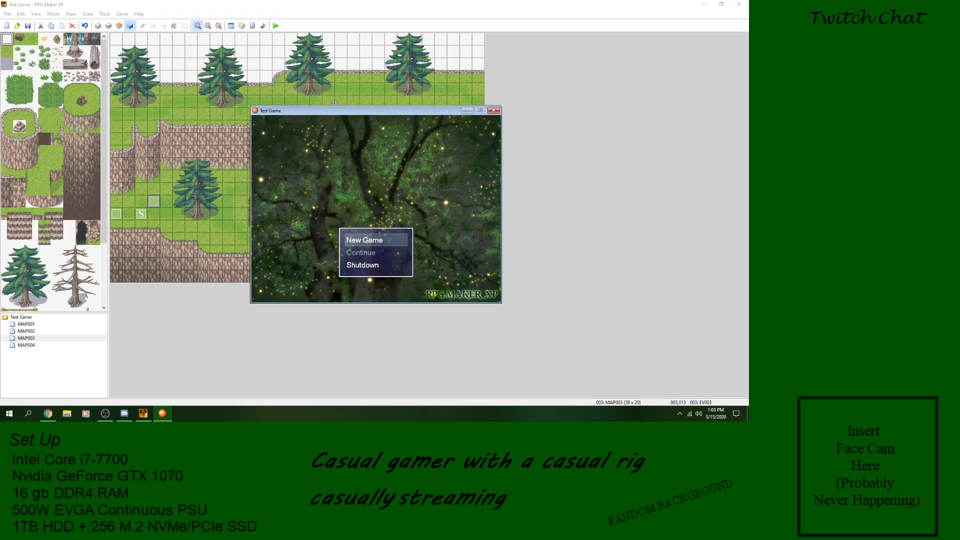
pyautogui.press('Return')
pyautogui.press('Up')
pyautogui.press('Right')
pyautogui.press('Right')
pyautogui.click(493, 110)
# Step: Reopen event EV003 and review the graphic choices of its Execute Transition command
pyautogui.doubleClick(154, 201)
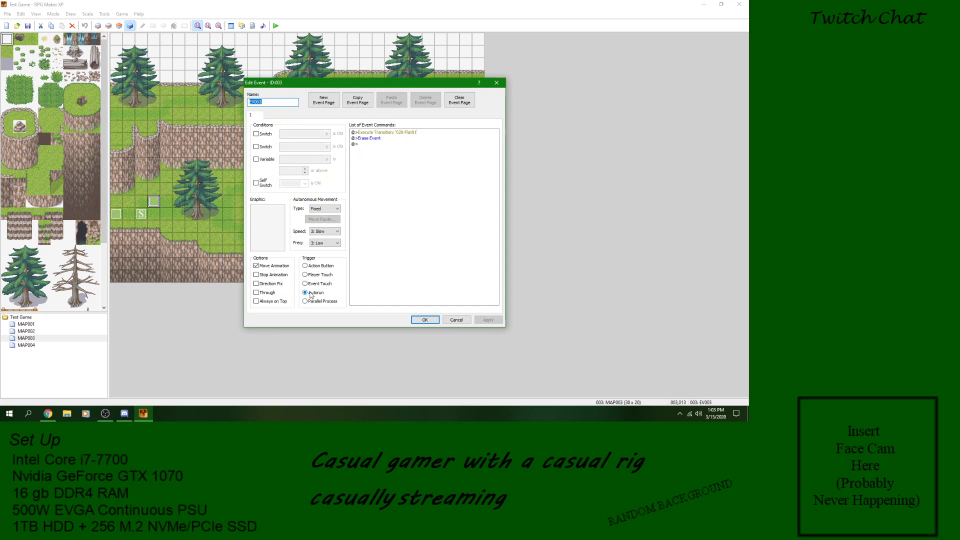
pyautogui.rightClick(379, 133)
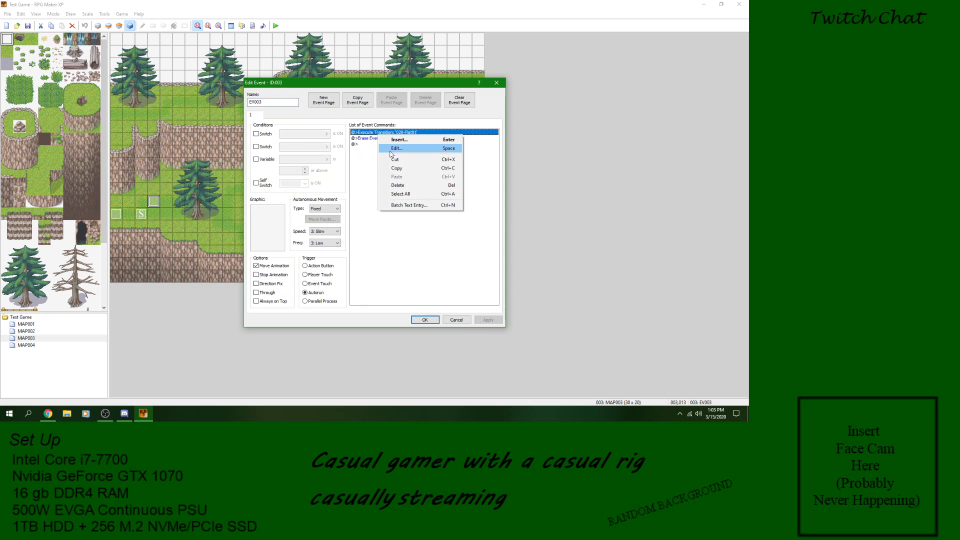
pyautogui.click(391, 150)
pyautogui.click(258, 192)
pyautogui.click(262, 216)
pyautogui.click(244, 221)
pyautogui.click(475, 293)
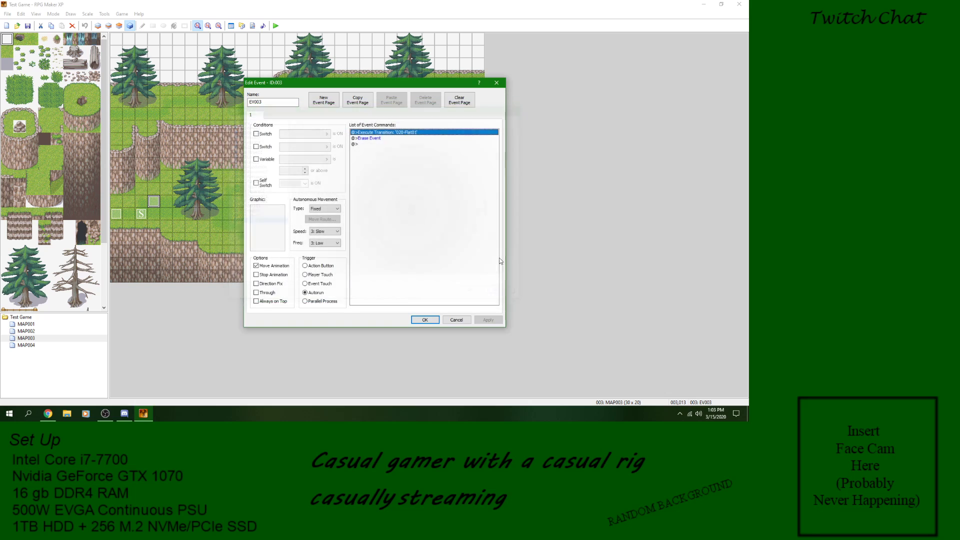
# Step: Delete the Erase Event and Execute Transition commands from event EV003
pyautogui.rightClick(378, 138)
pyautogui.click(413, 189)
pyautogui.rightClick(383, 133)
pyautogui.click(418, 180)
# Step: Insert a Change Screen Color Tone command with blue at 255 over 20 frames and accept event EV003
pyautogui.rightClick(393, 136)
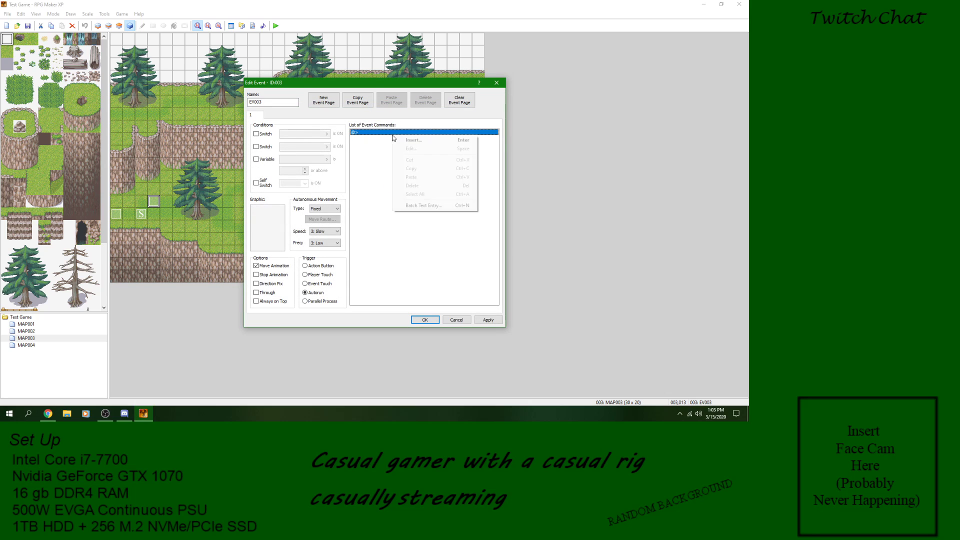
pyautogui.click(396, 140)
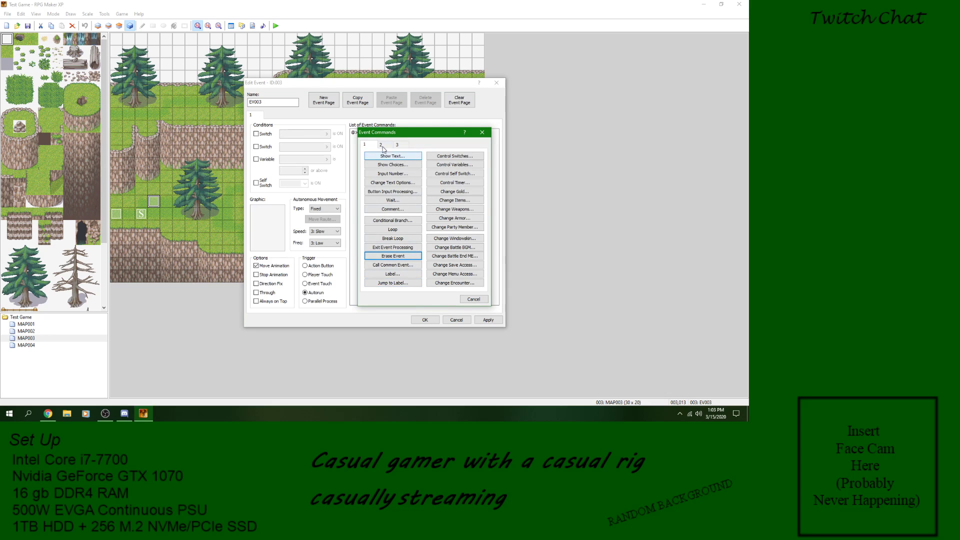
pyautogui.click(388, 146)
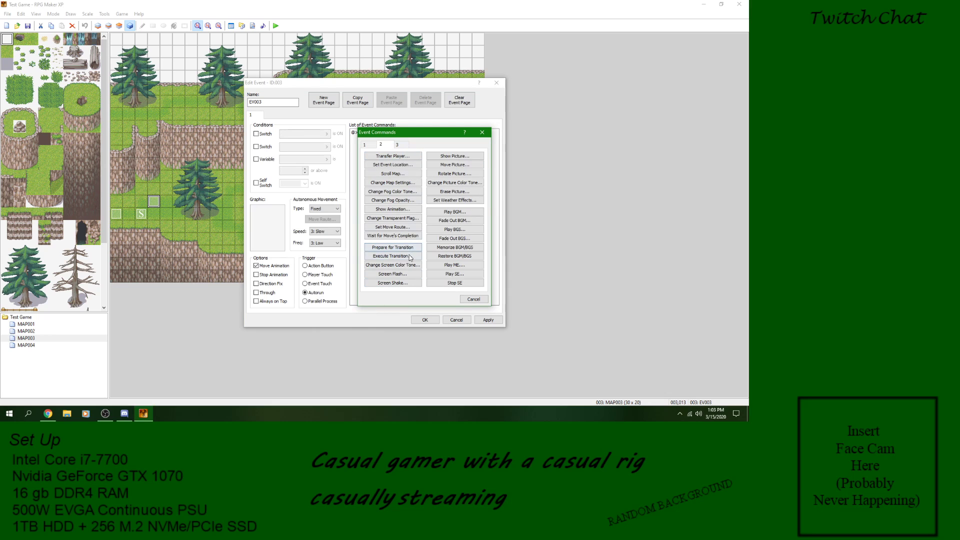
pyautogui.click(407, 266)
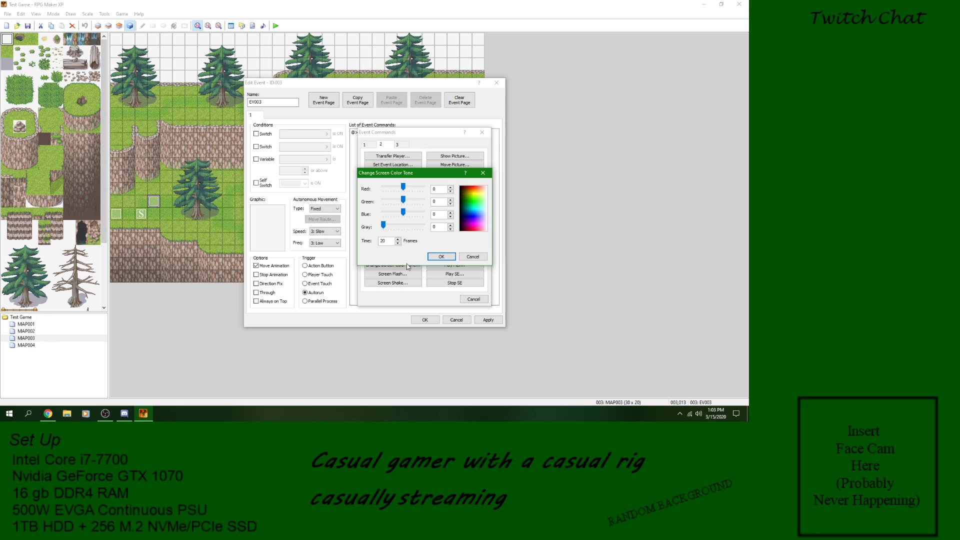
pyautogui.click(470, 256)
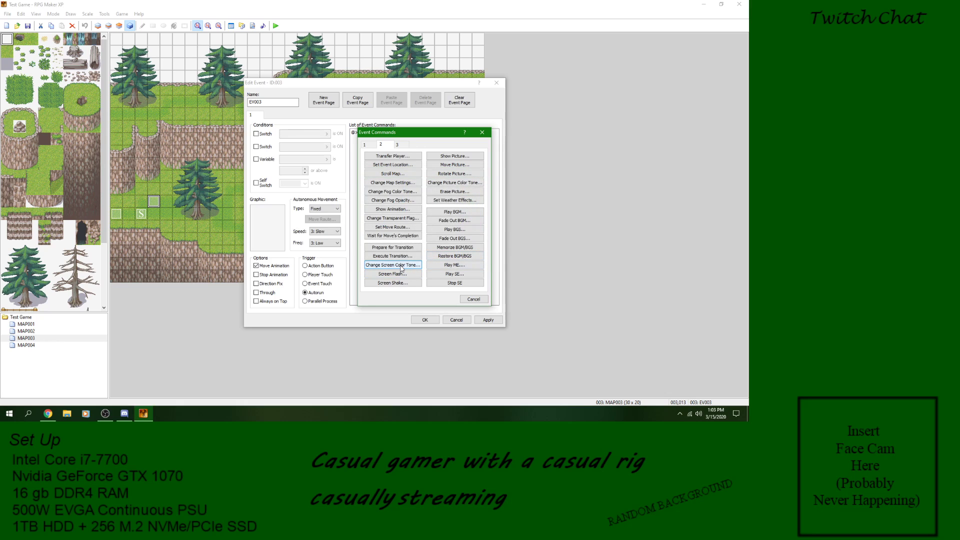
pyautogui.click(402, 266)
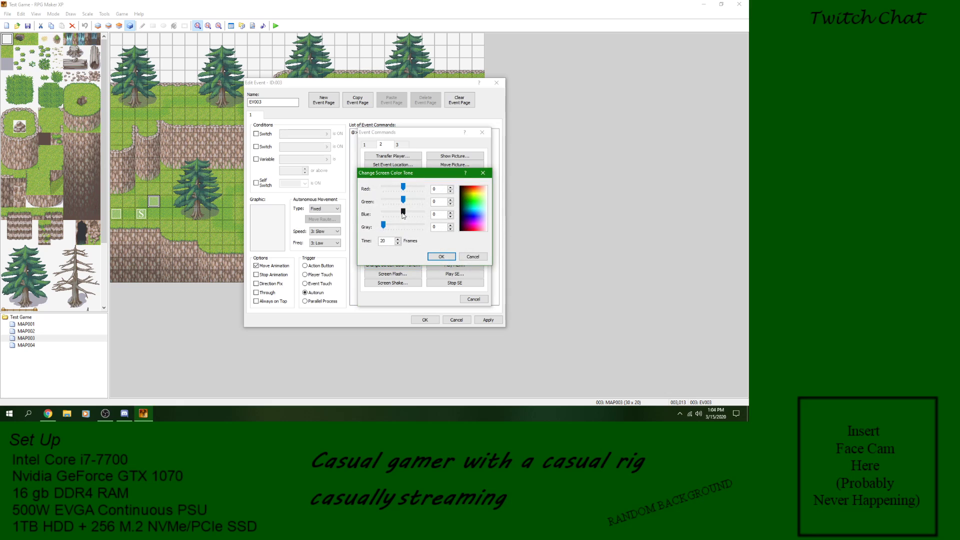
pyautogui.moveTo(403, 212); pyautogui.dragTo(425, 212)
pyautogui.click(441, 256)
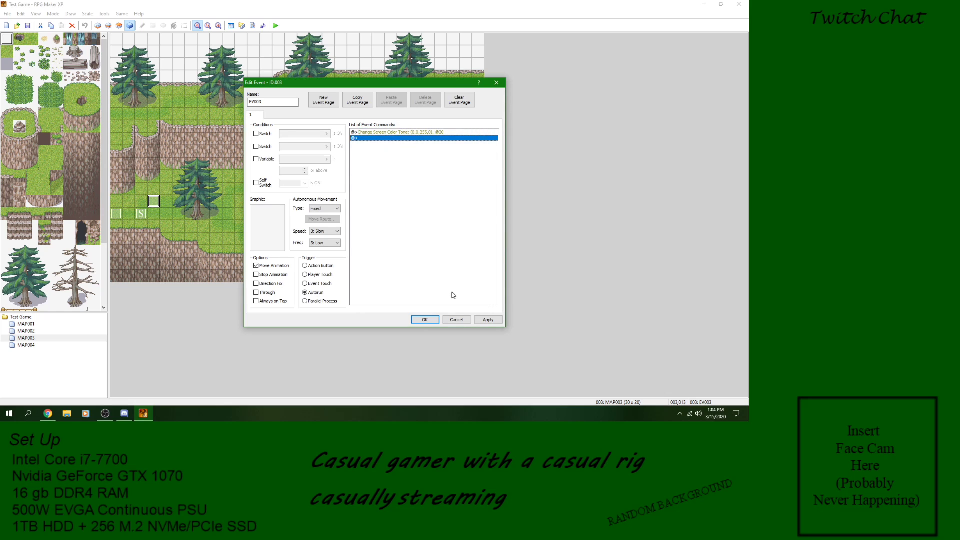
pyautogui.click(484, 320)
pyautogui.click(425, 320)
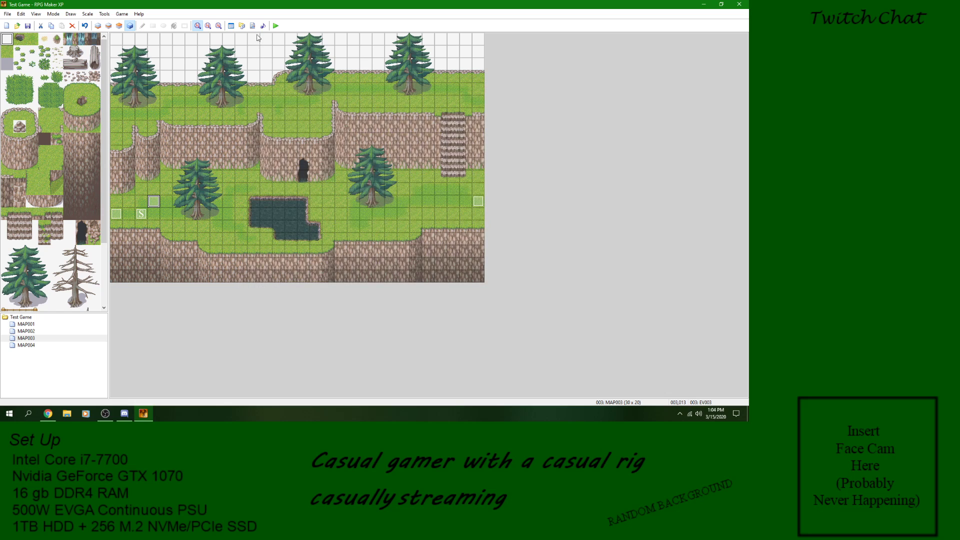
# Step: Playtest a new game to check the screen color tone change, and close the game window
pyautogui.click(279, 25)
pyautogui.click(343, 223)
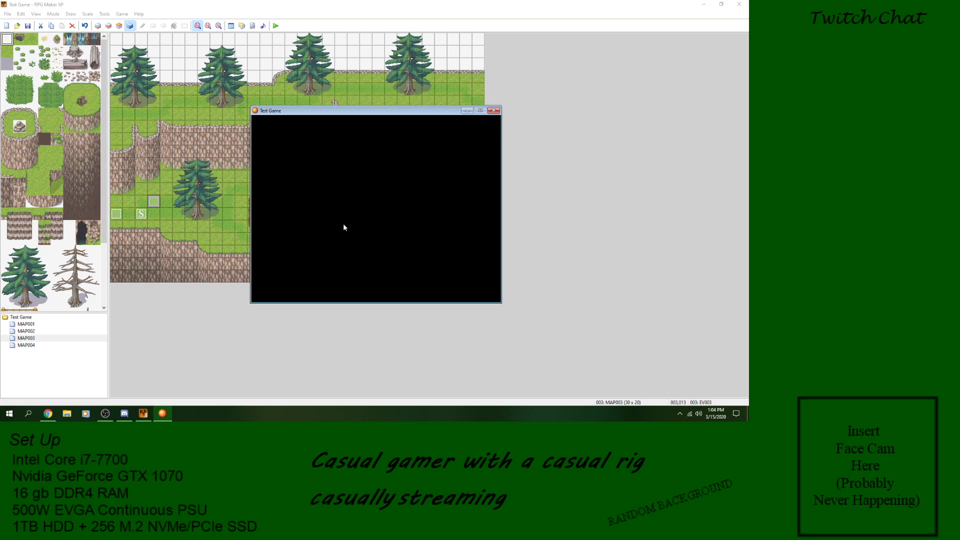
pyautogui.press('Return')
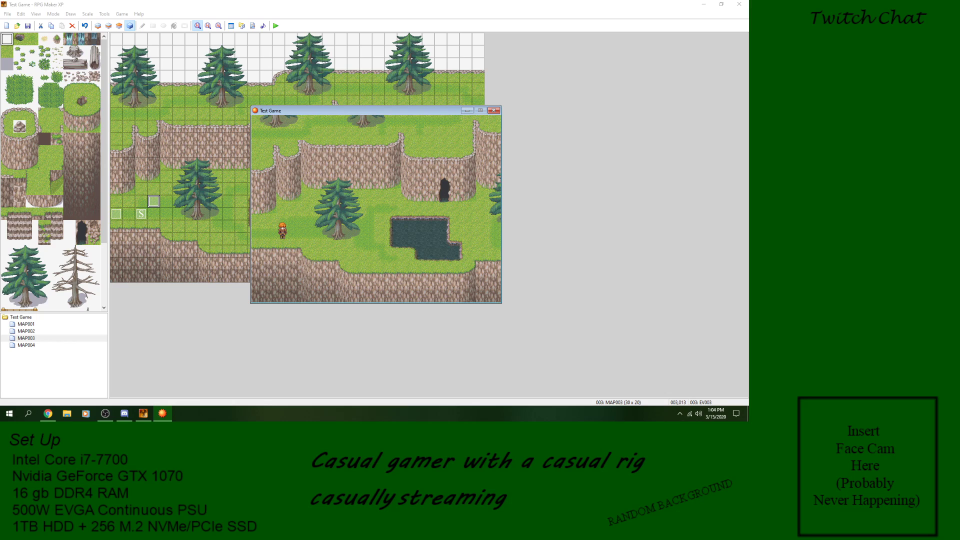
pyautogui.click(493, 111)
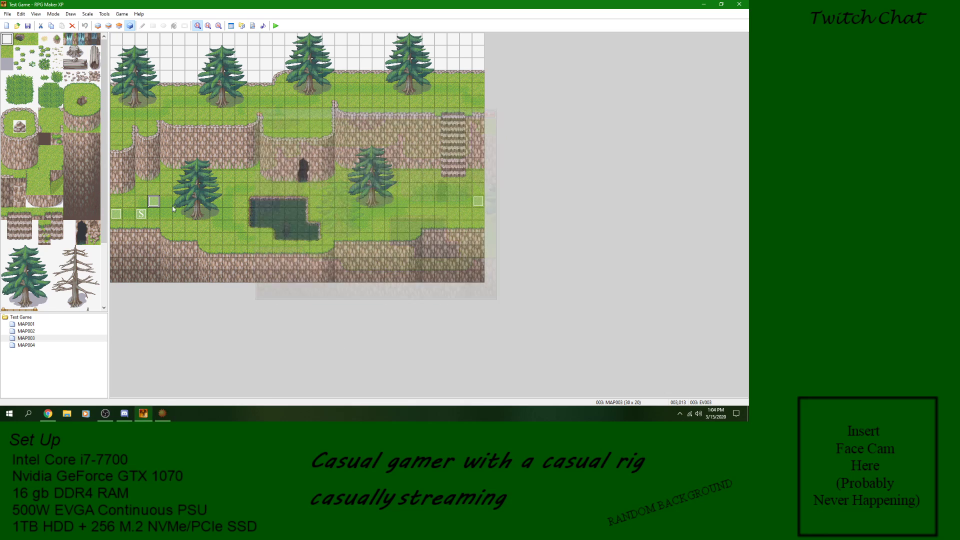
# Step: Set the Change Screen Color Tone command's time in event EV003 to 1 frame and accept the event
pyautogui.doubleClick(154, 202)
pyautogui.rightClick(408, 134)
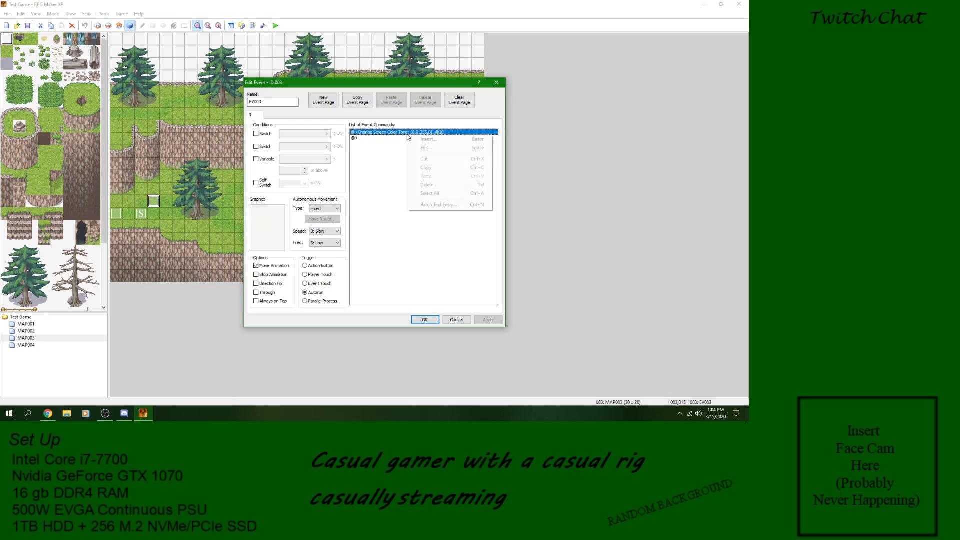
pyautogui.click(429, 164)
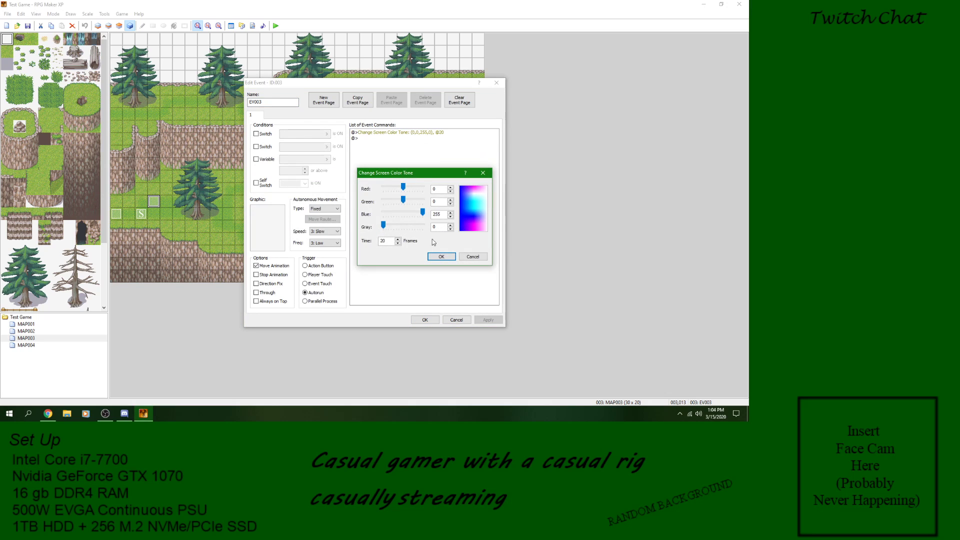
pyautogui.write('1')
pyautogui.press('Return')
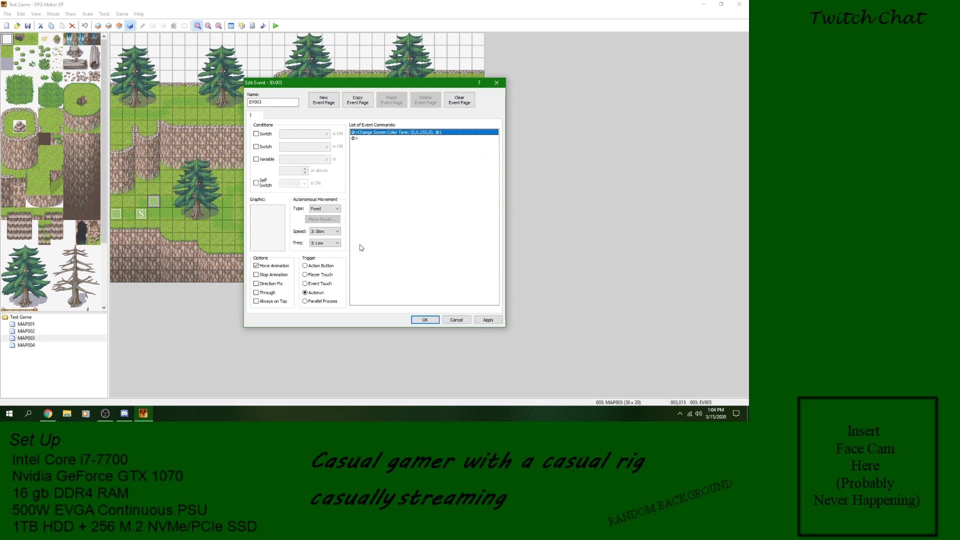
pyautogui.click(487, 320)
pyautogui.click(422, 320)
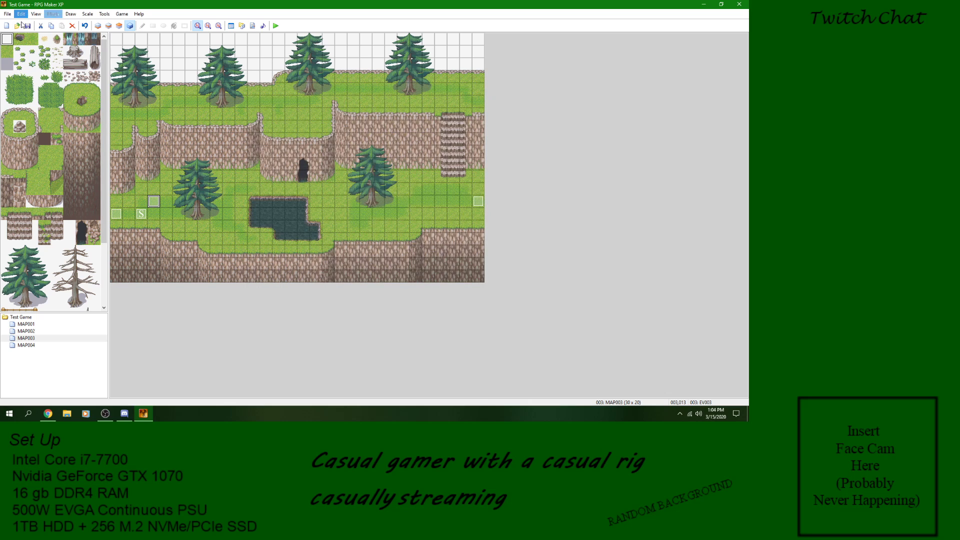
# Step: Close a newly launched playtest and add an Erase Event command after the Change Screen Color Tone command in event EV003
pyautogui.click(276, 26)
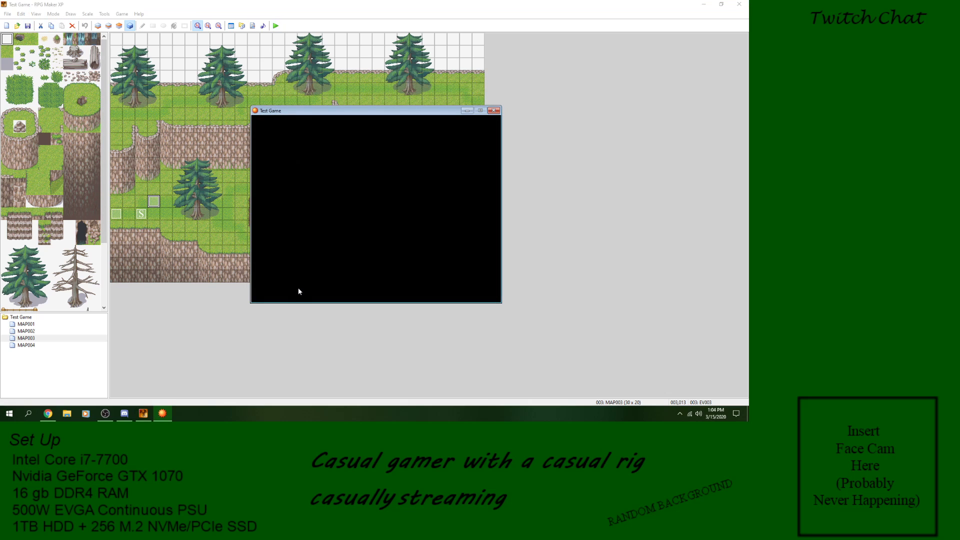
pyautogui.click(494, 111)
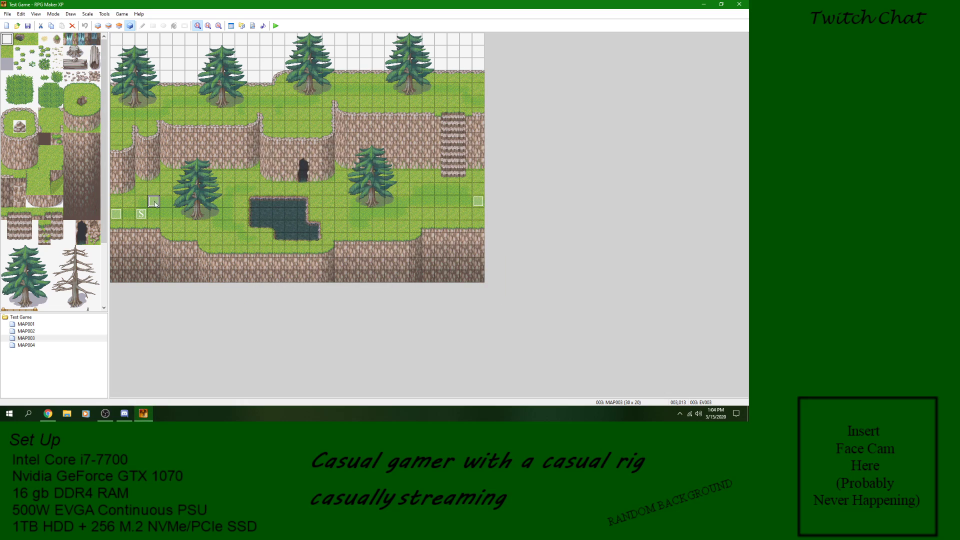
pyautogui.doubleClick(154, 206)
pyautogui.click(356, 138)
pyautogui.rightClick(357, 138)
pyautogui.click(369, 143)
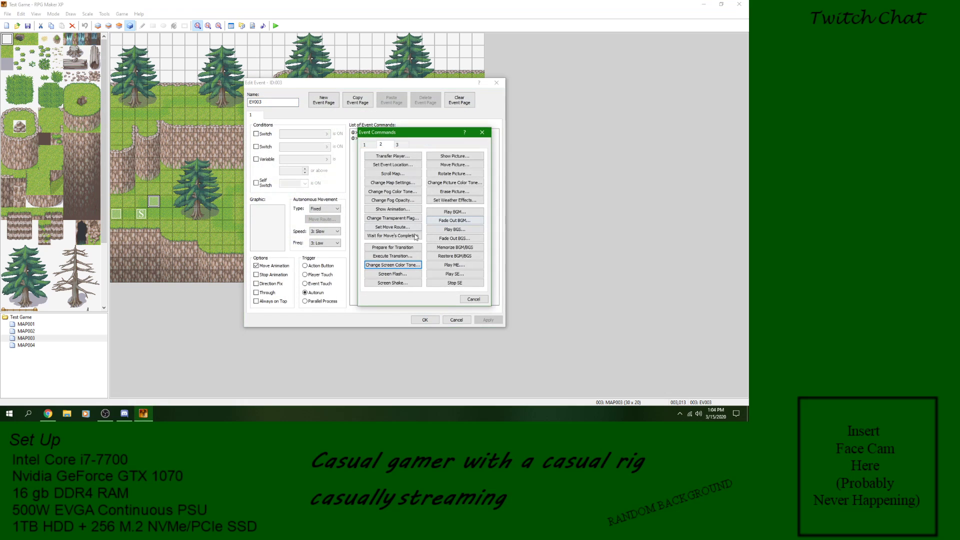
pyautogui.click(368, 145)
pyautogui.click(393, 256)
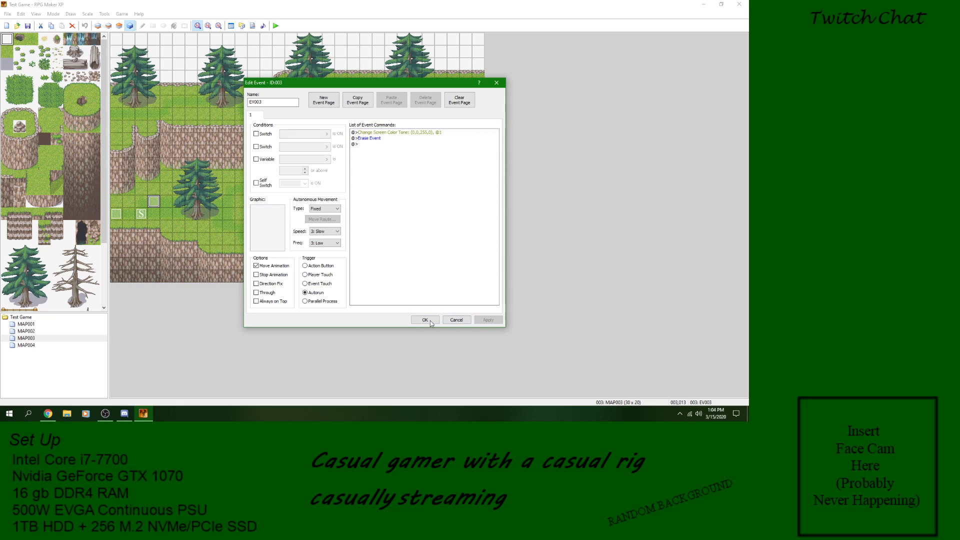
# Step: Accept event EV003, save the project, and playtest a new game by walking the character around before closing the game window
pyautogui.click(425, 320)
pyautogui.click(279, 27)
pyautogui.click(349, 222)
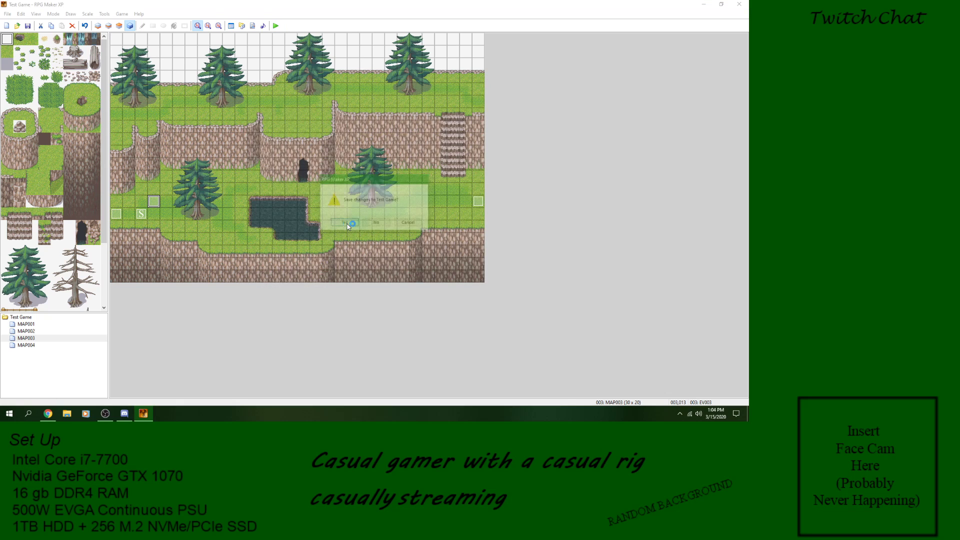
pyautogui.press('Return')
pyautogui.press('Right')
pyautogui.press('Right')
pyautogui.press('Up')
pyautogui.press('Up')
pyautogui.press('Right')
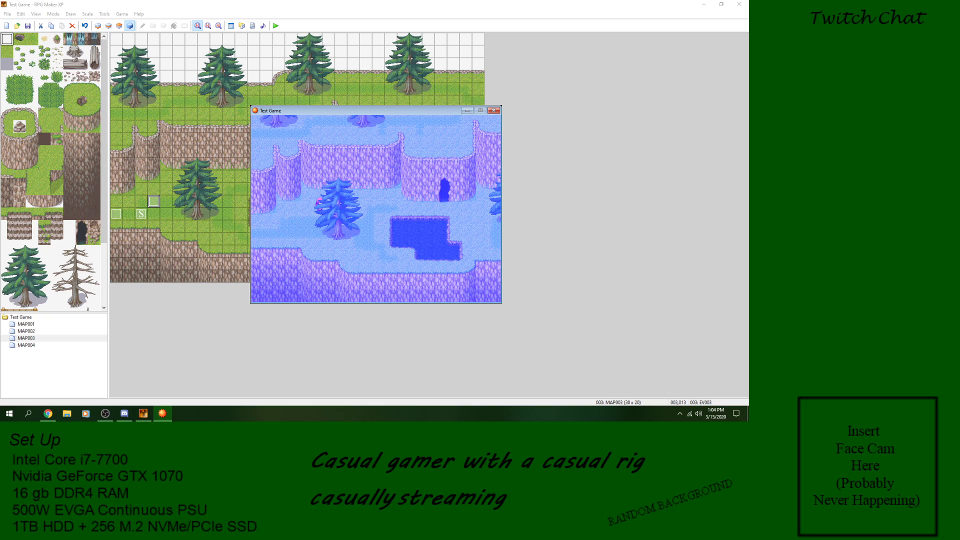
pyautogui.click(493, 110)
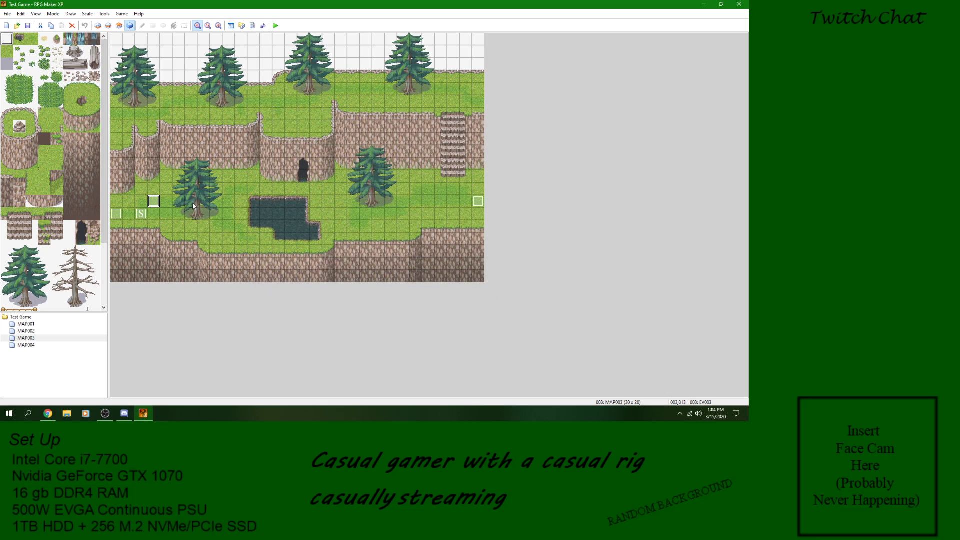
# Step: Delete the Change Screen Color Tone and Erase Event commands from event EV003 and apply the change
pyautogui.doubleClick(152, 206)
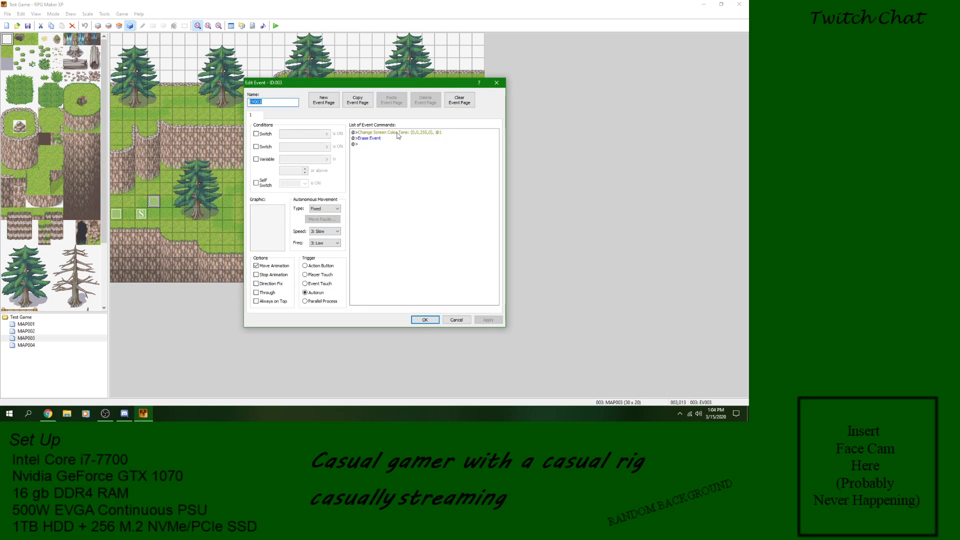
pyautogui.rightClick(397, 133)
pyautogui.click(416, 183)
pyautogui.rightClick(386, 131)
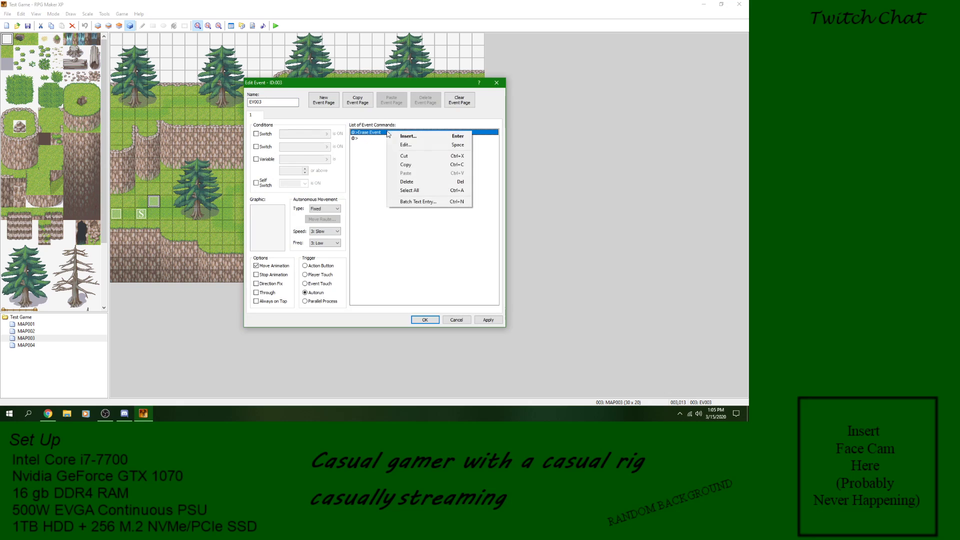
pyautogui.click(417, 182)
pyautogui.click(492, 322)
# Step: Insert a Screen Flash command in event EV003 with red, green, blue and strength at 255 over 10 frames, and accept the event
pyautogui.doubleClick(377, 133)
pyautogui.click(389, 266)
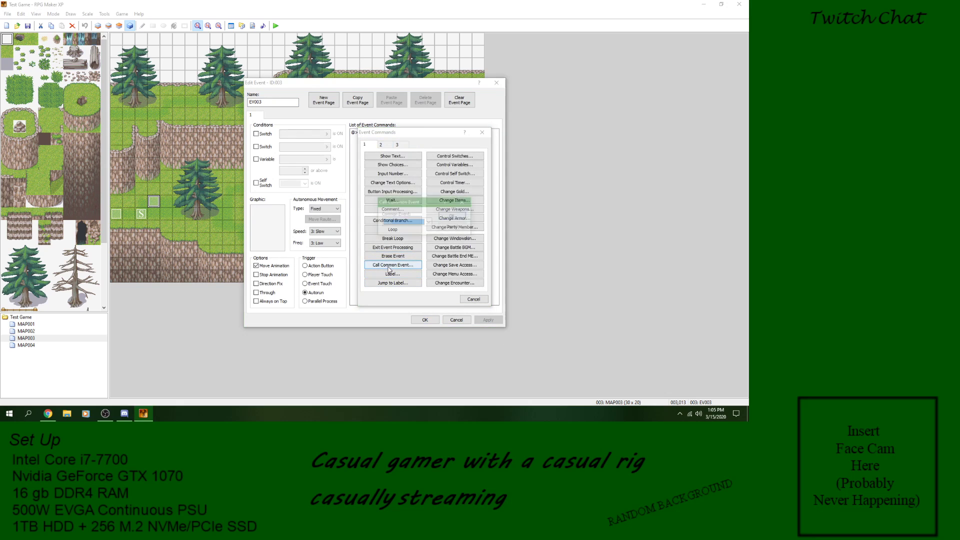
pyautogui.click(460, 229)
pyautogui.click(386, 146)
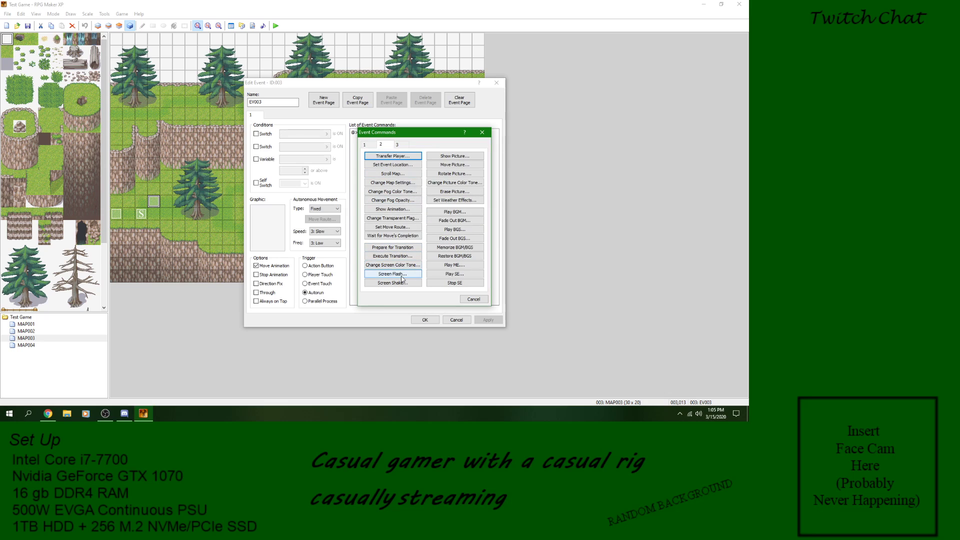
pyautogui.click(402, 278)
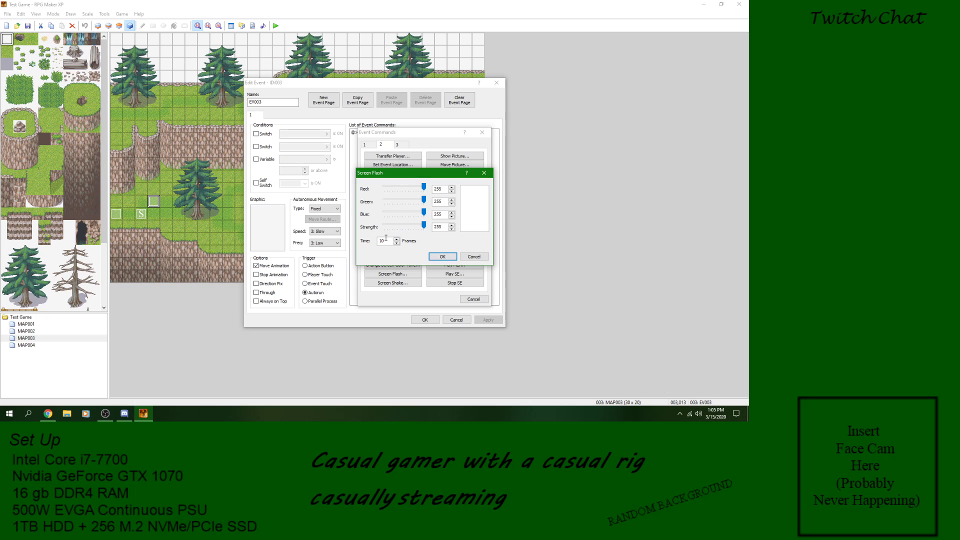
pyautogui.click(447, 258)
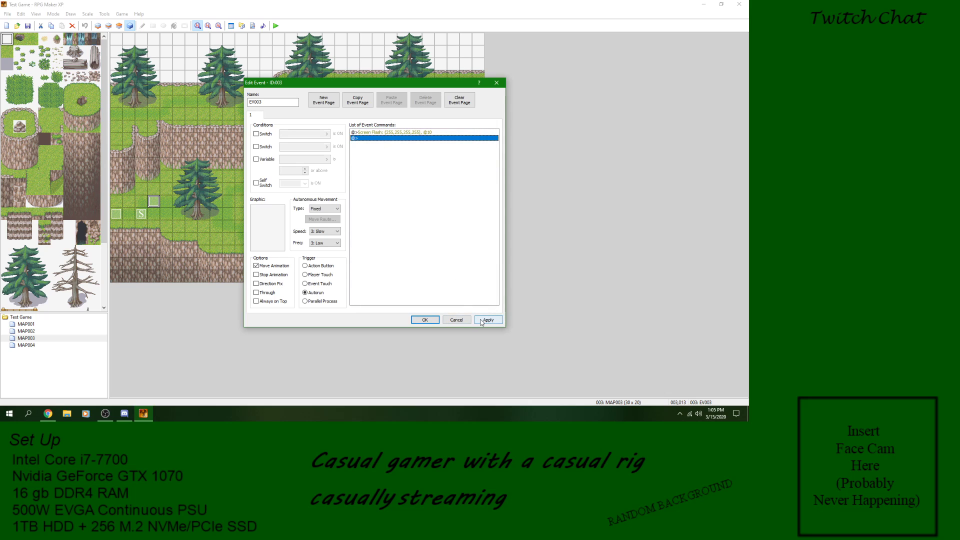
pyautogui.click(481, 320)
pyautogui.click(429, 322)
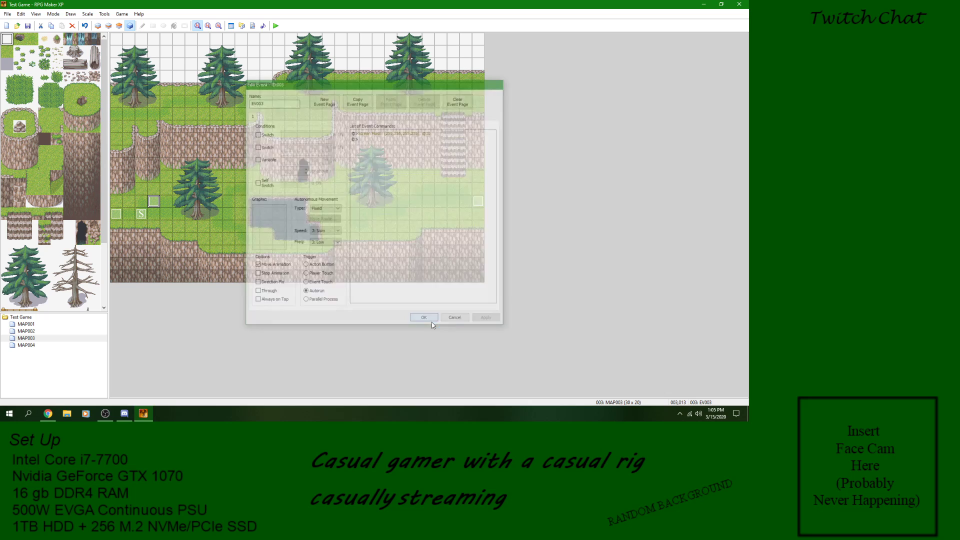
# Step: Save the project and playtest a new game to check the screen flash
pyautogui.click(28, 26)
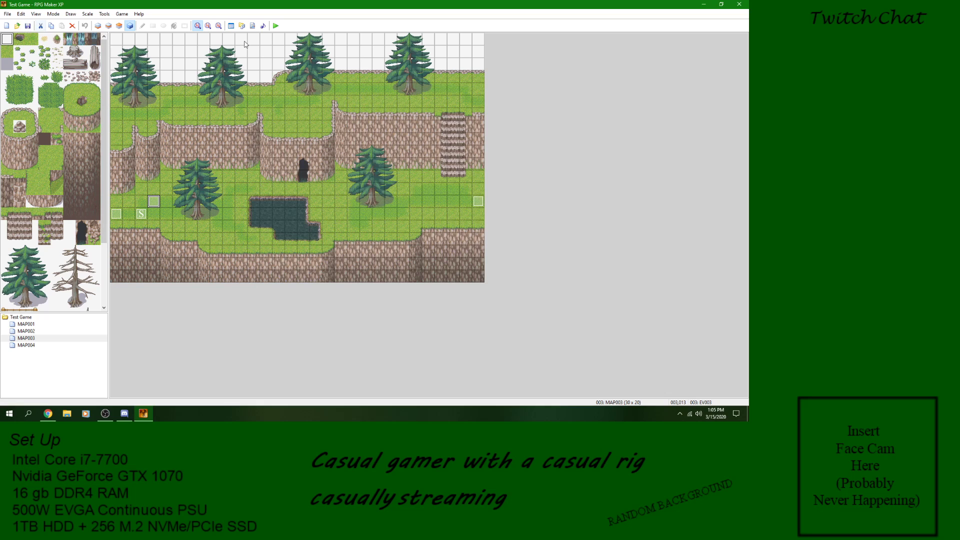
pyautogui.click(274, 27)
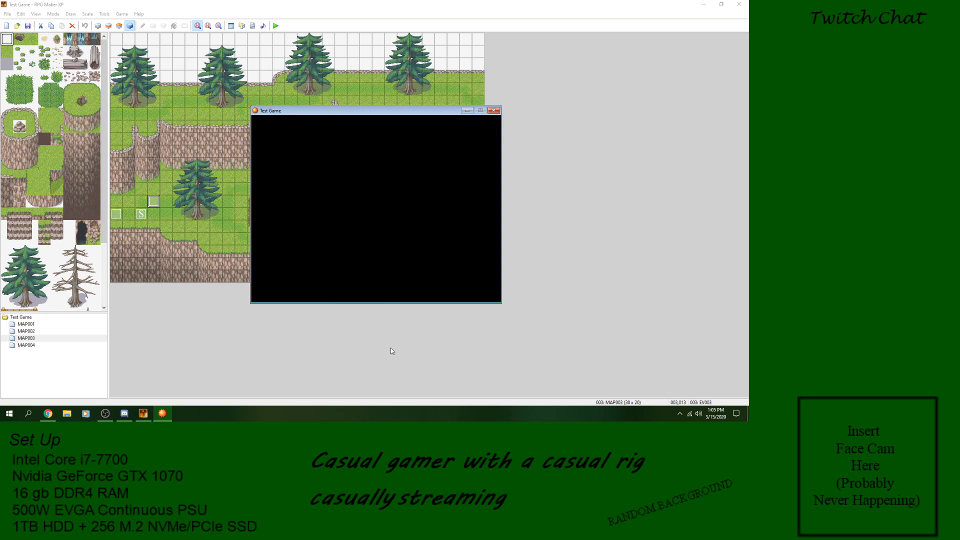
pyautogui.press('Return')
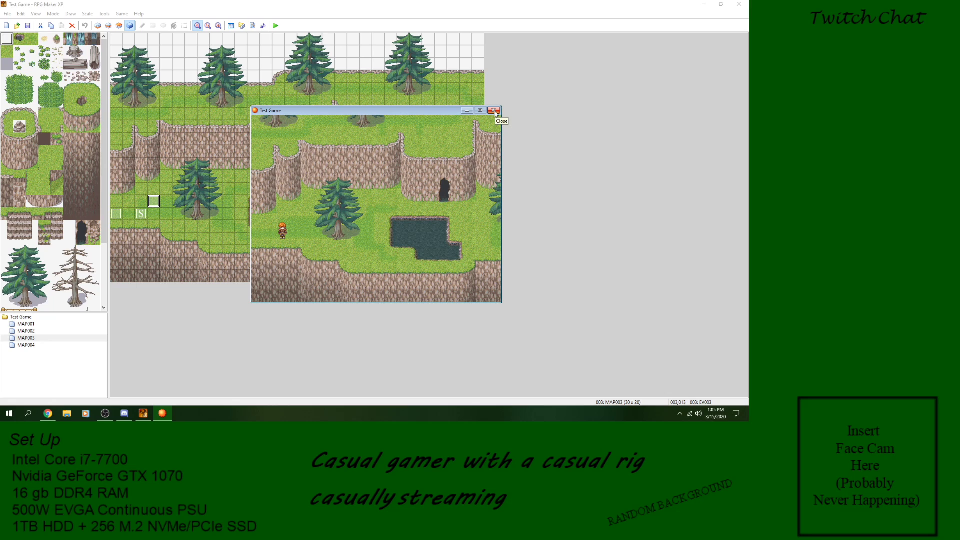
# Step: Set the autonomous movement of event EV003 to speed 6: Fastest and frequency 6: Highest, and accept the event
pyautogui.doubleClick(153, 202)
pyautogui.click(325, 243)
pyautogui.click(320, 280)
pyautogui.click(325, 231)
pyautogui.click(321, 267)
pyautogui.click(497, 323)
pyautogui.click(423, 320)
# Step: Playtest a new game with the faster event settings and close the game window
pyautogui.click(275, 25)
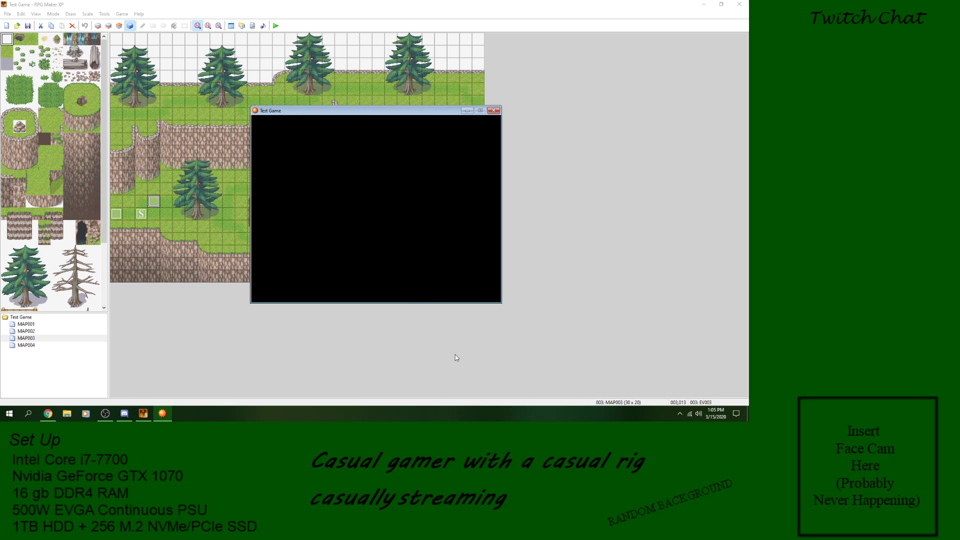
pyautogui.press('Return')
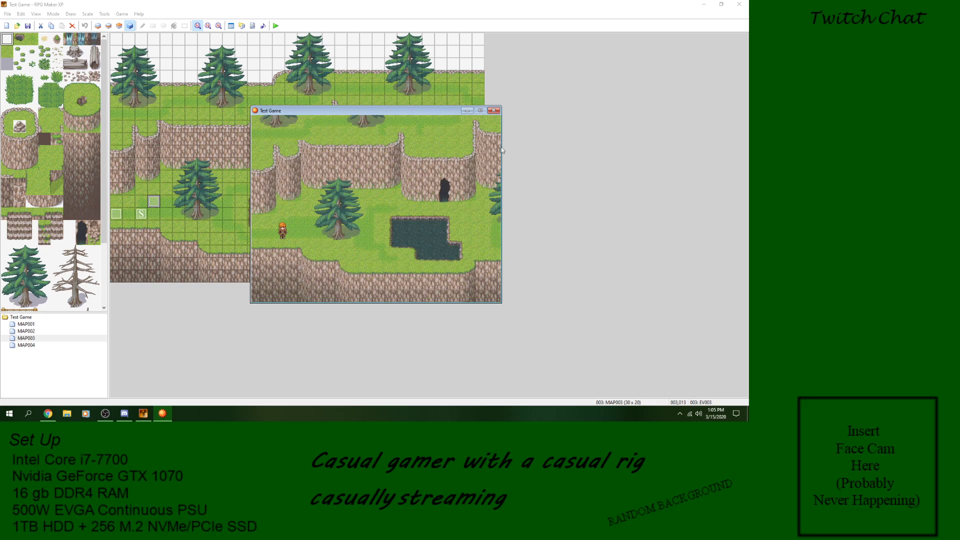
pyautogui.click(495, 111)
# Step: Set the Screen Flash command's time in event EV003 to 1 frame and accept the event
pyautogui.doubleClick(154, 202)
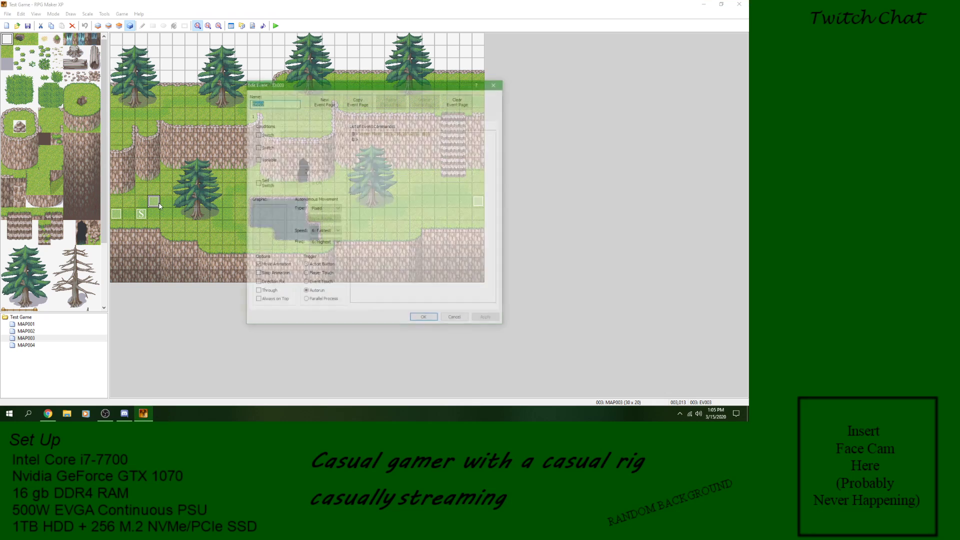
pyautogui.click(423, 133)
pyautogui.rightClick(423, 135)
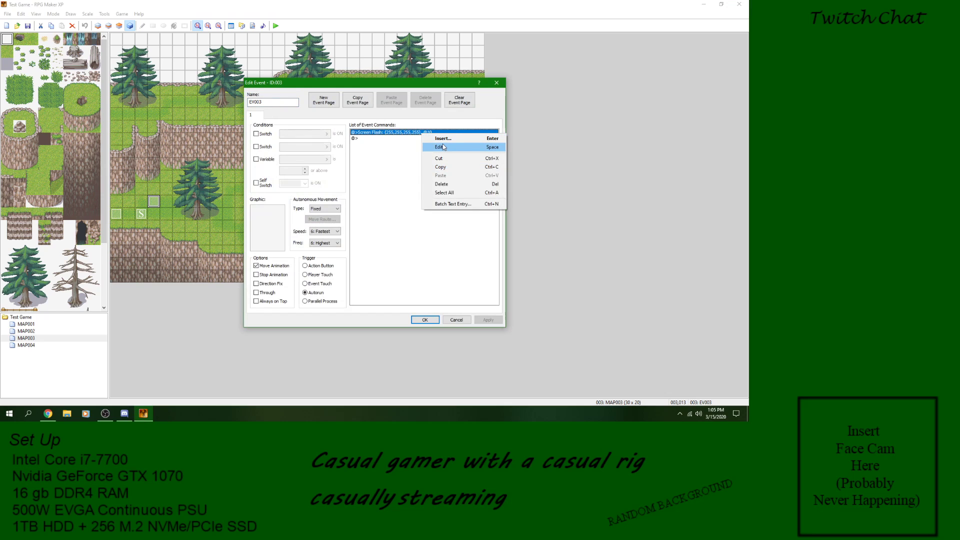
pyautogui.click(431, 147)
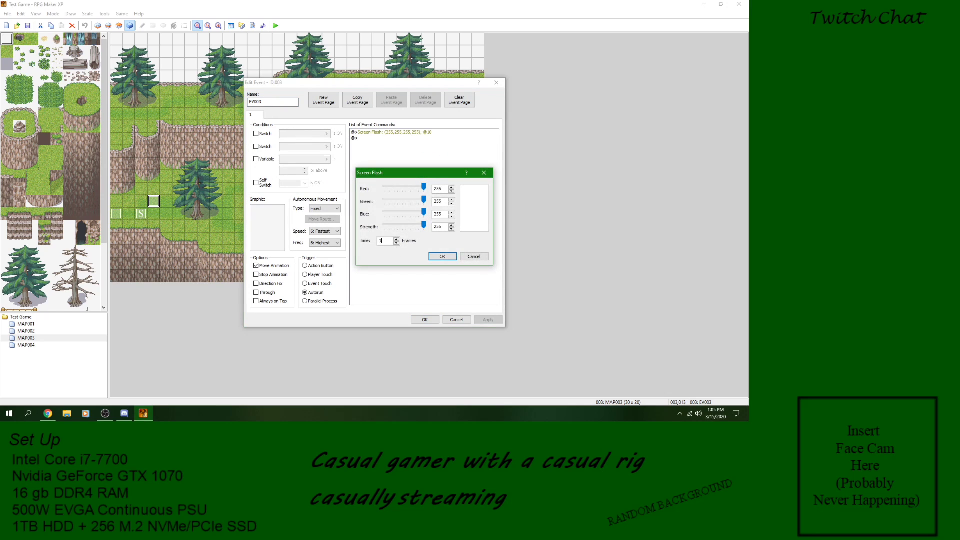
pyautogui.write('1')
pyautogui.press('Return')
pyautogui.click(433, 319)
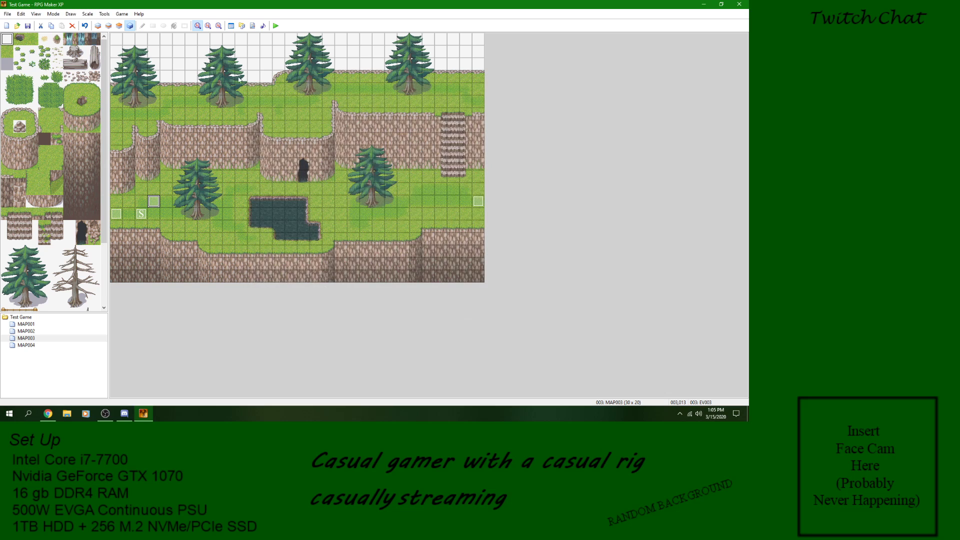
# Step: Save the changes, playtest a new game with the 1-frame flash, and close the game window
pyautogui.click(276, 28)
pyautogui.click(346, 221)
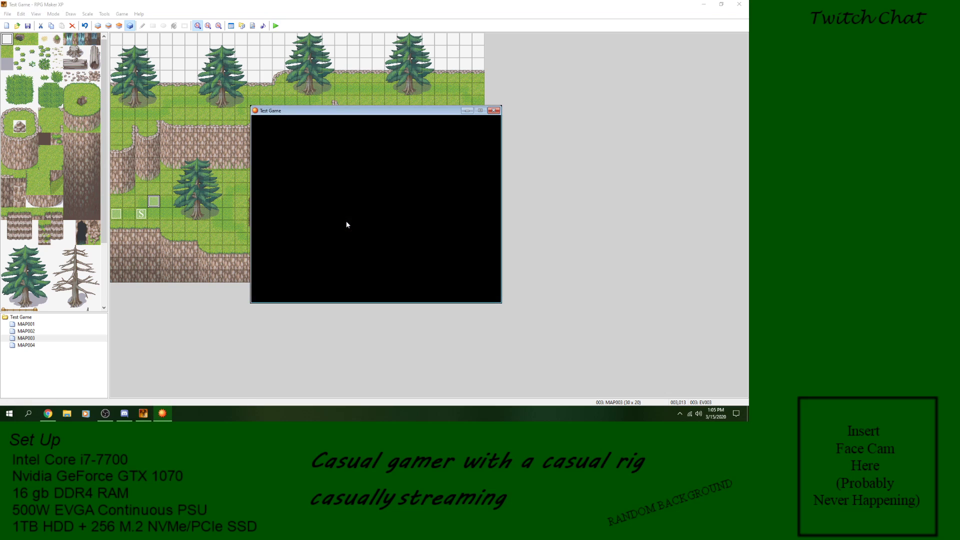
pyautogui.press('Return')
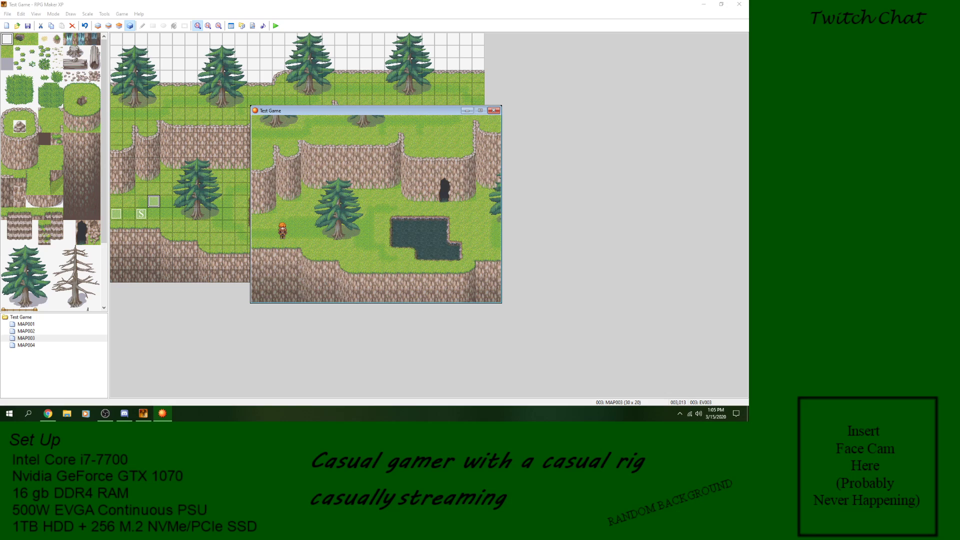
pyautogui.click(493, 112)
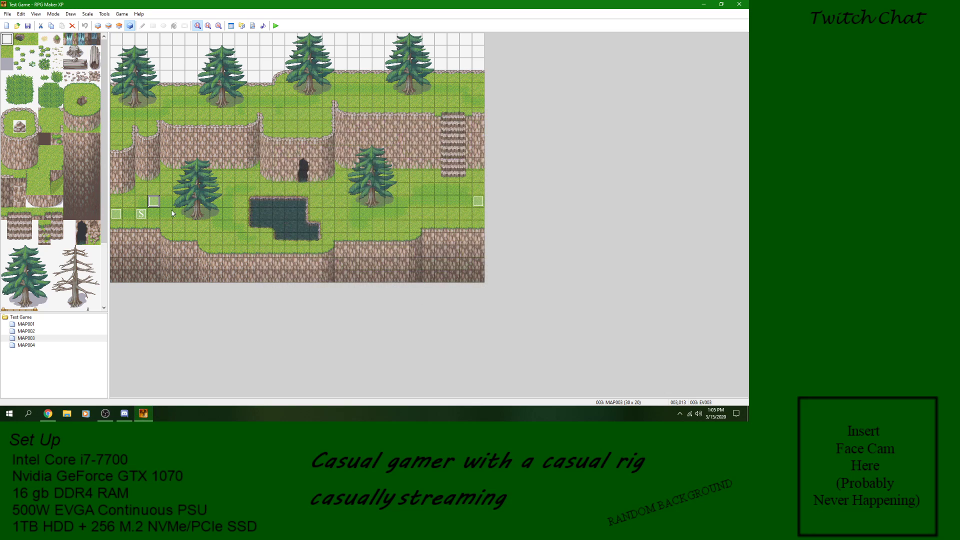
# Step: Change the trigger of event EV003 to Parallel Process, apply it, and close the event editor
pyautogui.doubleClick(154, 201)
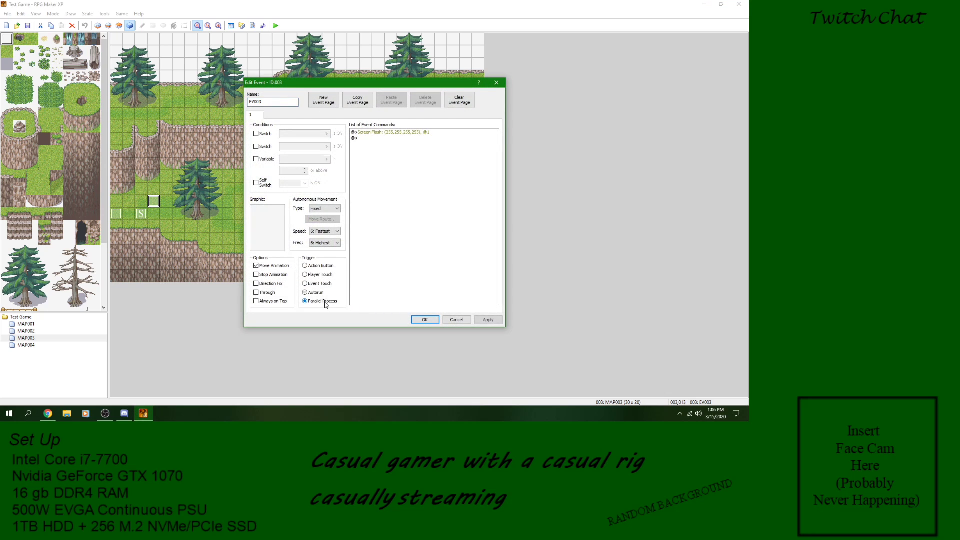
pyautogui.rightClick(383, 134)
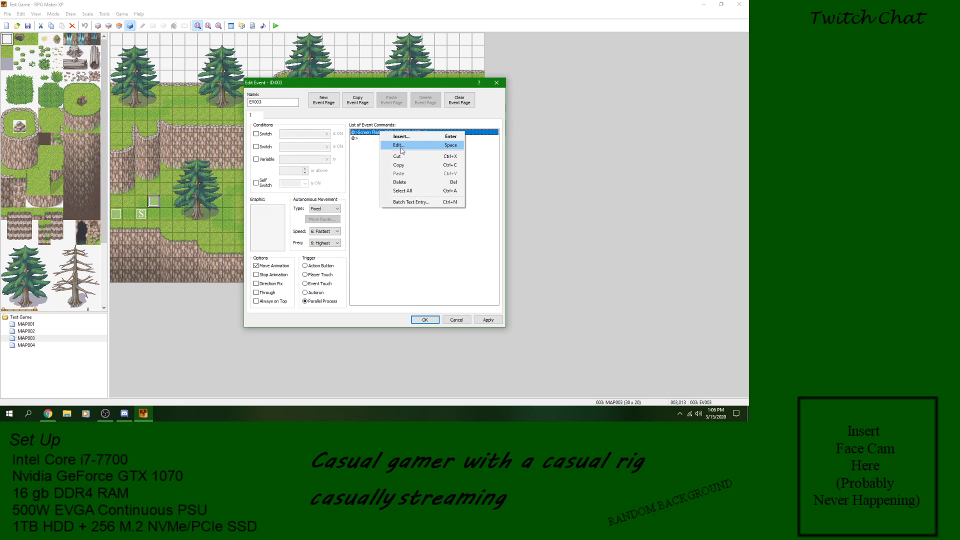
pyautogui.click(399, 145)
pyautogui.click(472, 256)
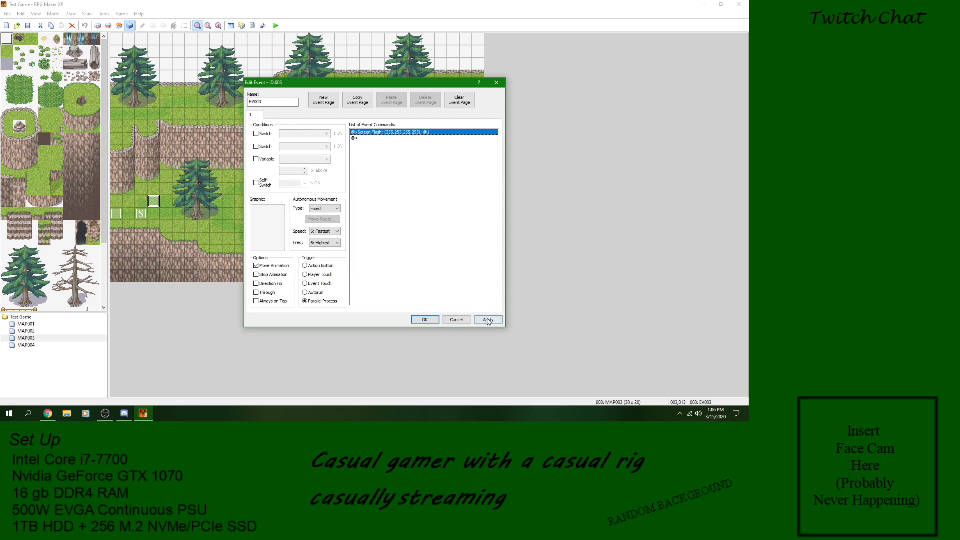
pyautogui.click(455, 320)
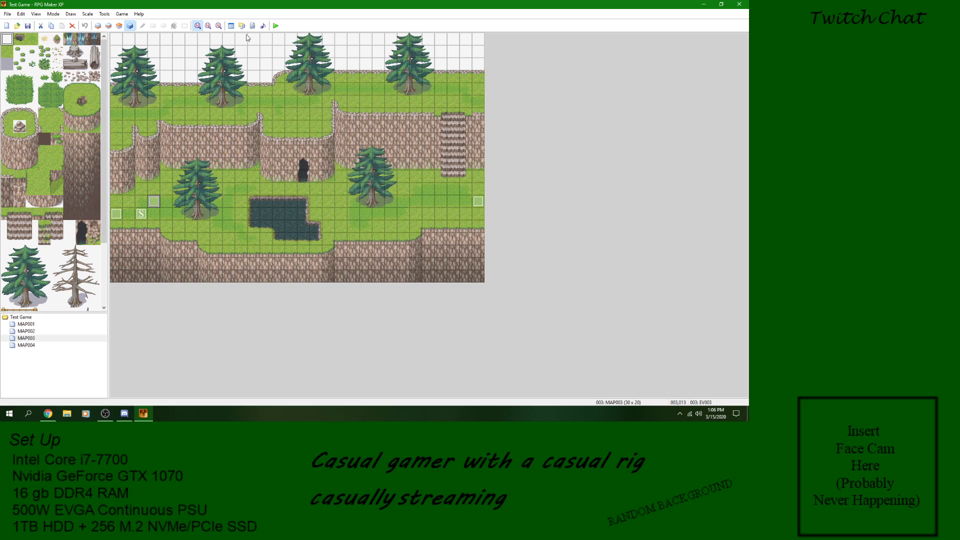
# Step: Playtest a new game with the parallel flash event, walk the character a little, and close the game window
pyautogui.click(276, 25)
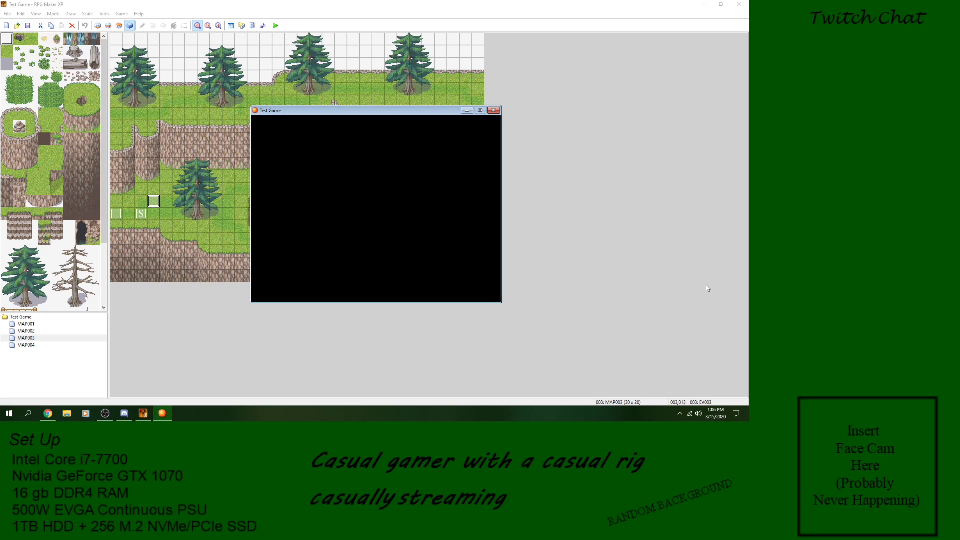
pyautogui.press('Return')
pyautogui.press('Right')
pyautogui.press('Up')
pyautogui.click(494, 111)
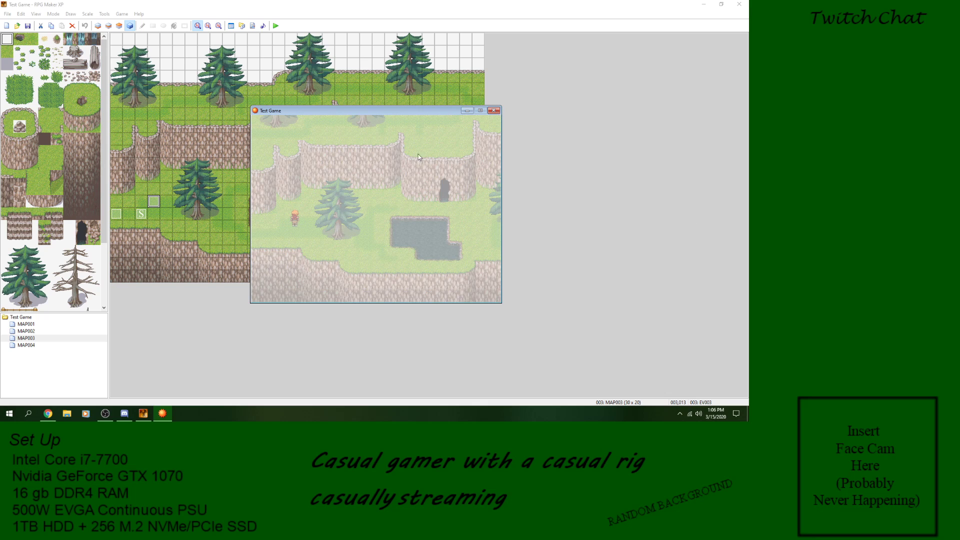
# Step: Set the Screen Flash time in event EV003 to 10 frames, accept the event, and check it in a short playtest
pyautogui.press('Return')
pyautogui.rightClick(394, 134)
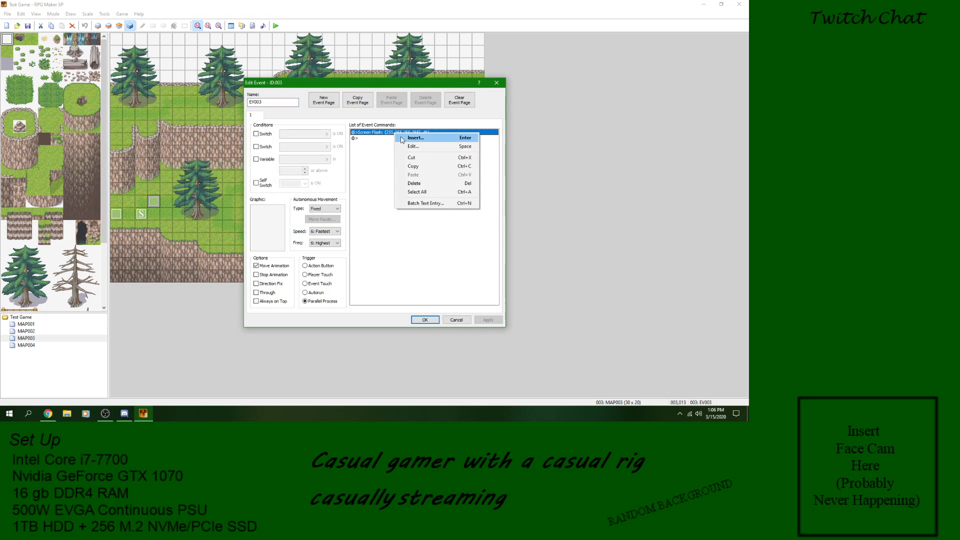
pyautogui.click(405, 146)
pyautogui.write('0')
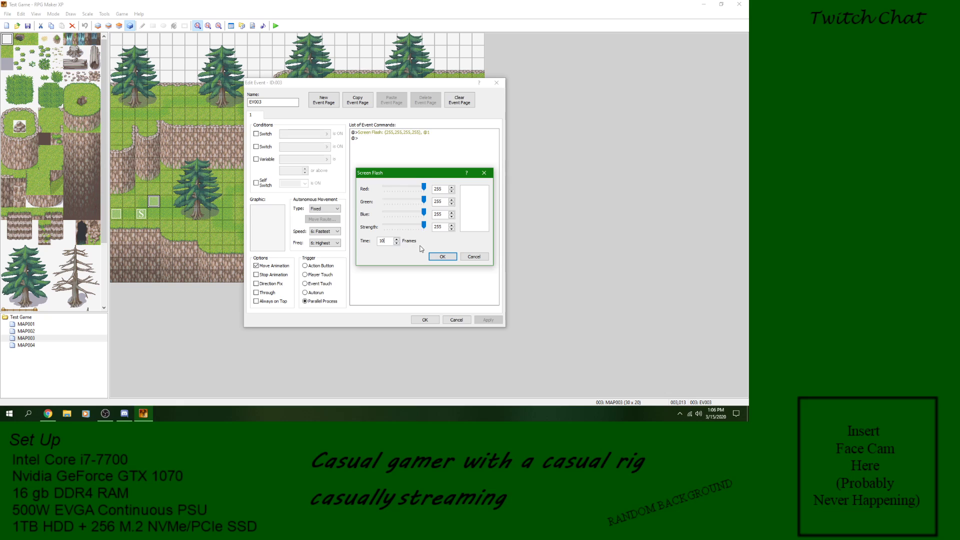
pyautogui.click(442, 257)
pyautogui.click(425, 320)
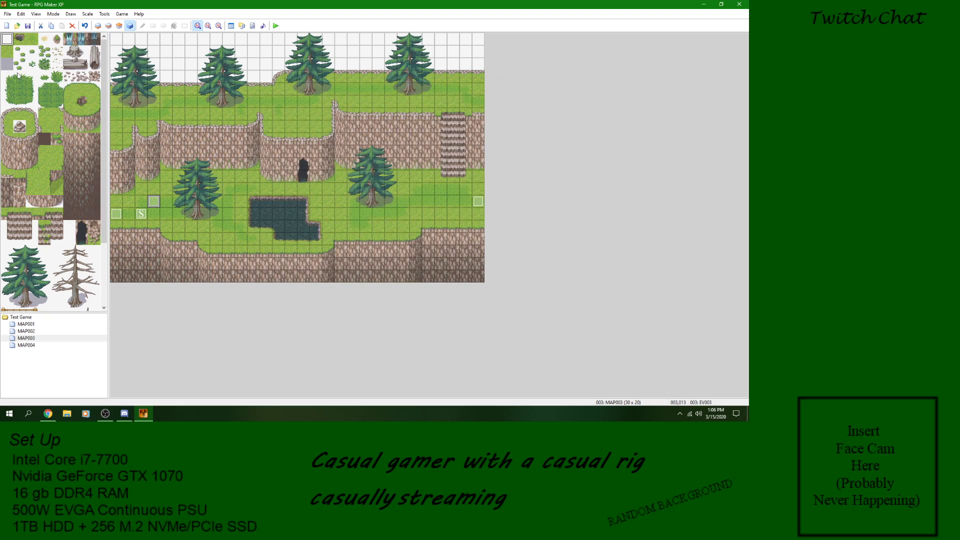
pyautogui.click(276, 26)
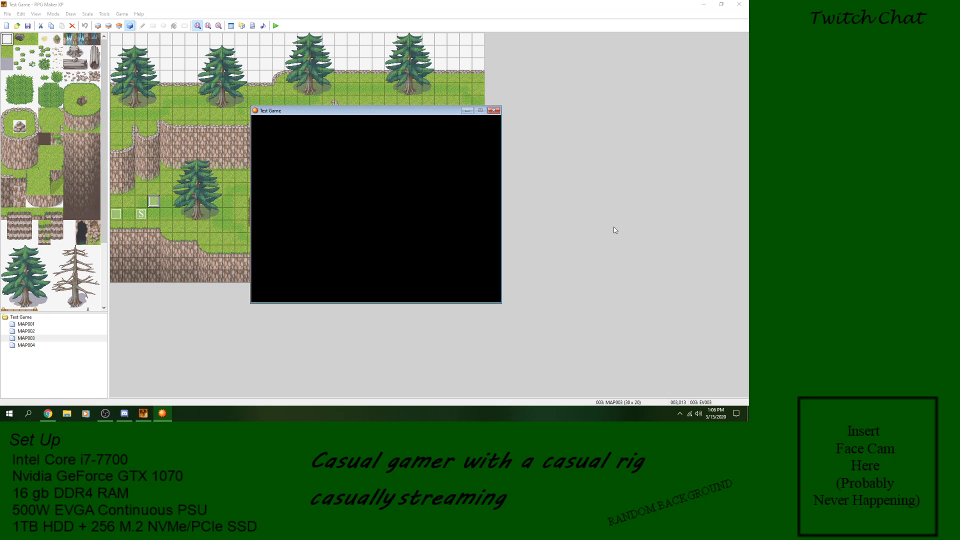
pyautogui.click(493, 111)
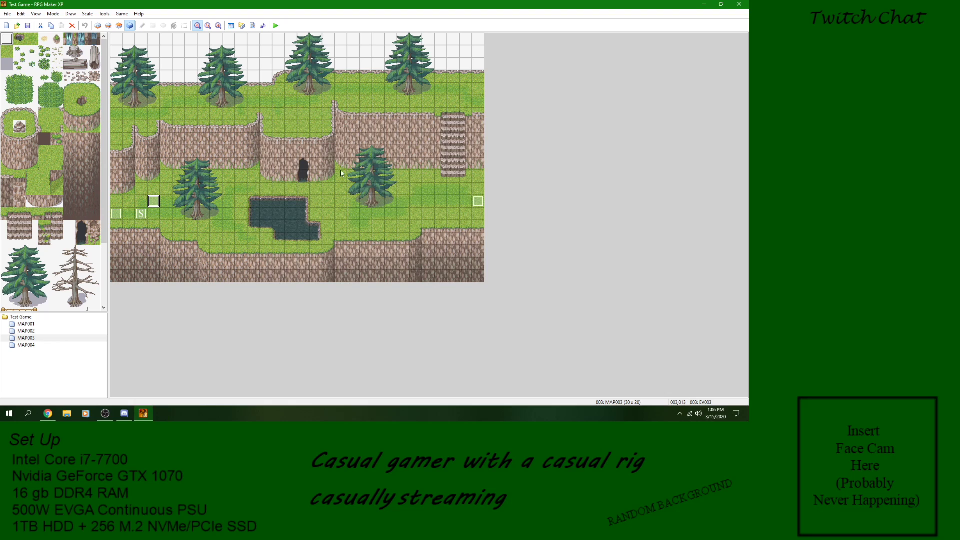
# Step: Add an Erase Event command below the Screen Flash command in event EV003, apply it, and close the event editor
pyautogui.doubleClick(153, 203)
pyautogui.click(399, 133)
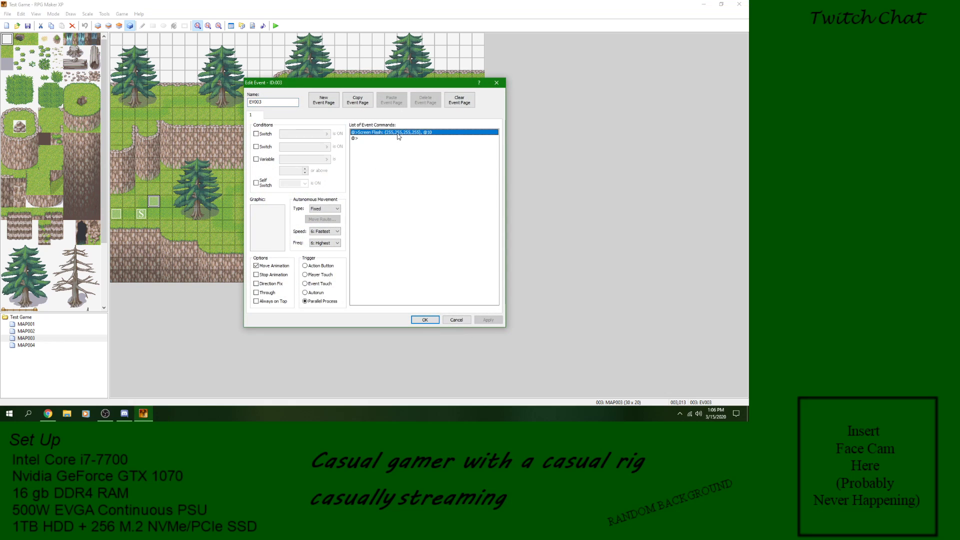
pyautogui.rightClick(405, 139)
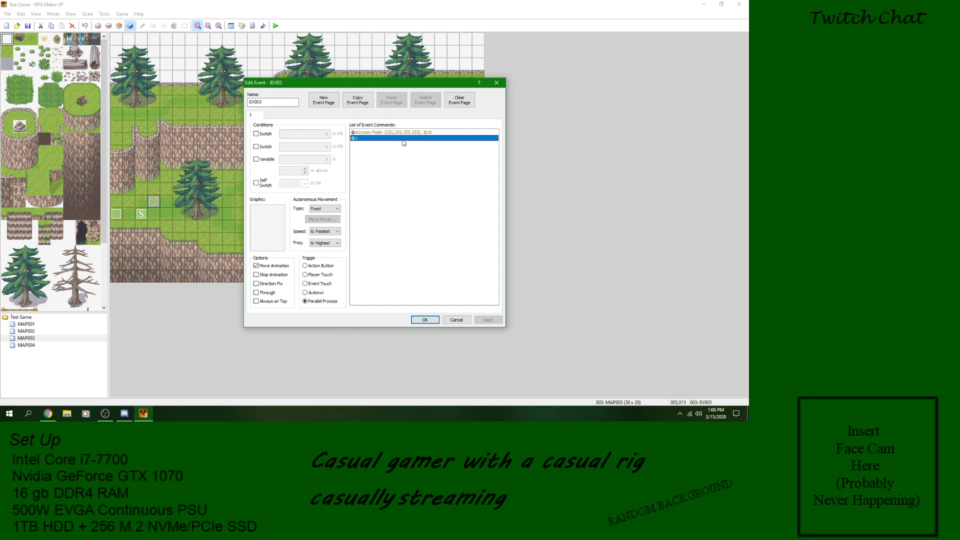
pyautogui.click(420, 144)
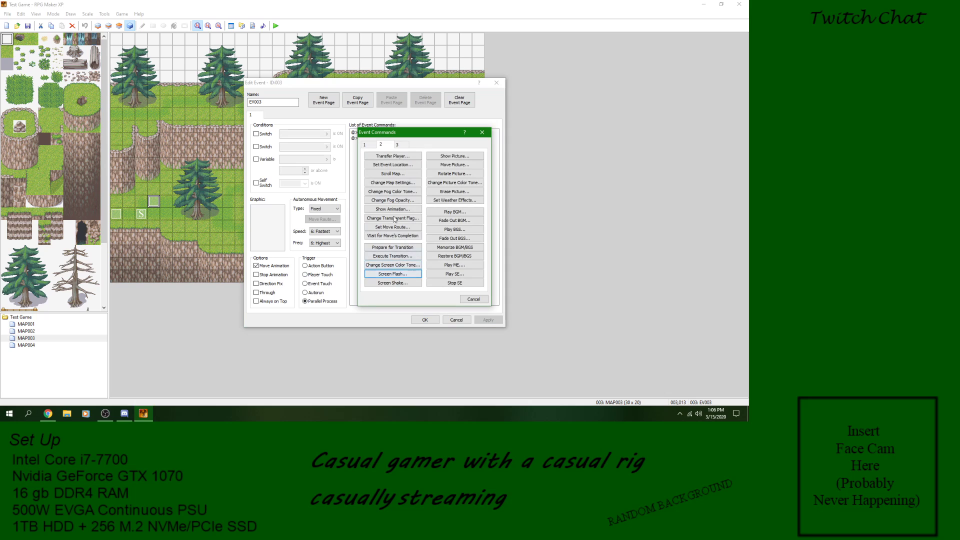
pyautogui.click(365, 144)
pyautogui.click(398, 256)
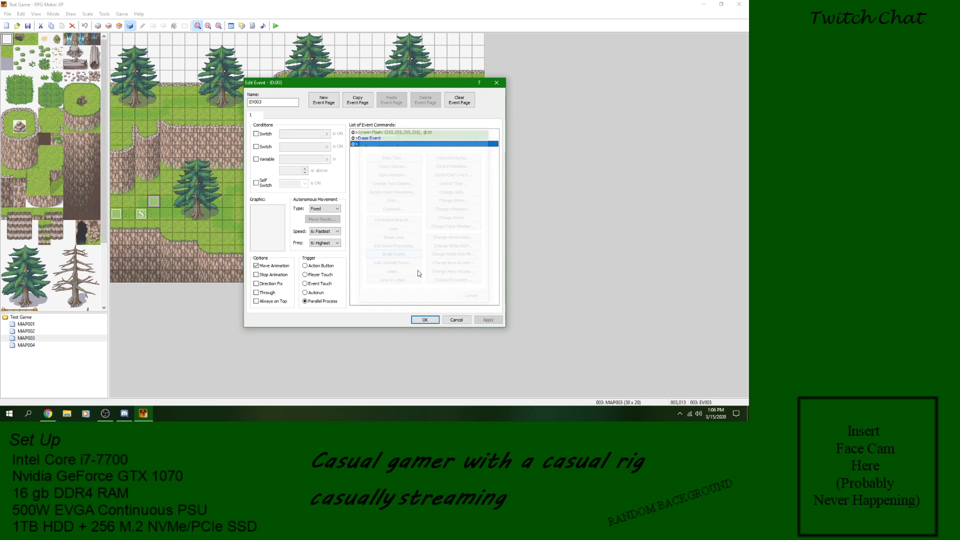
pyautogui.click(485, 321)
pyautogui.click(420, 321)
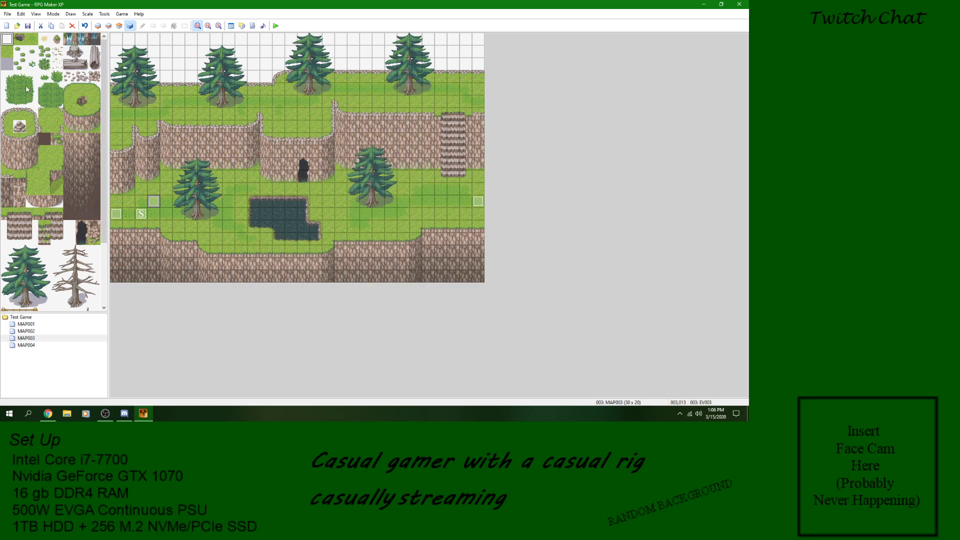
# Step: Save the project, playtest a new game with the flash followed by Erase Event, and close the game window
pyautogui.click(26, 28)
pyautogui.click(275, 26)
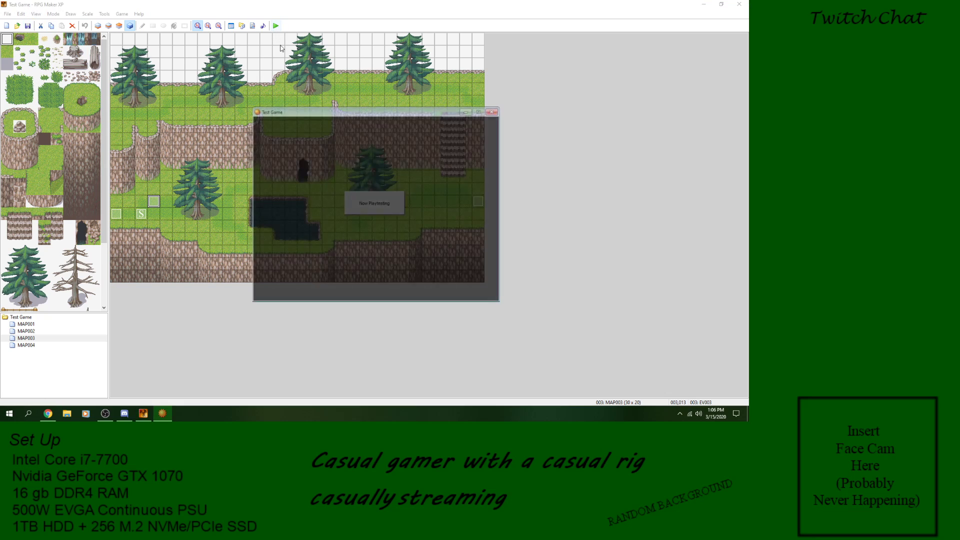
pyautogui.press('Return')
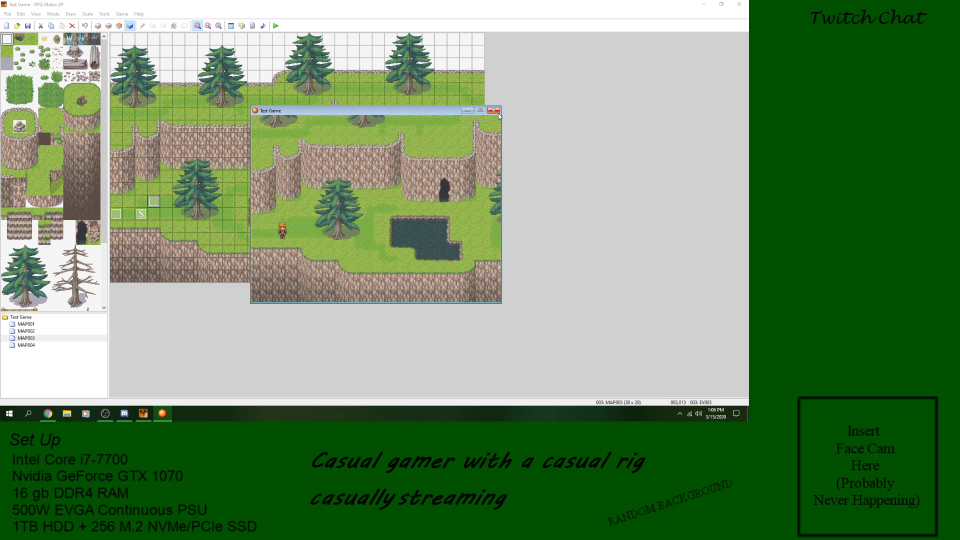
pyautogui.click(499, 110)
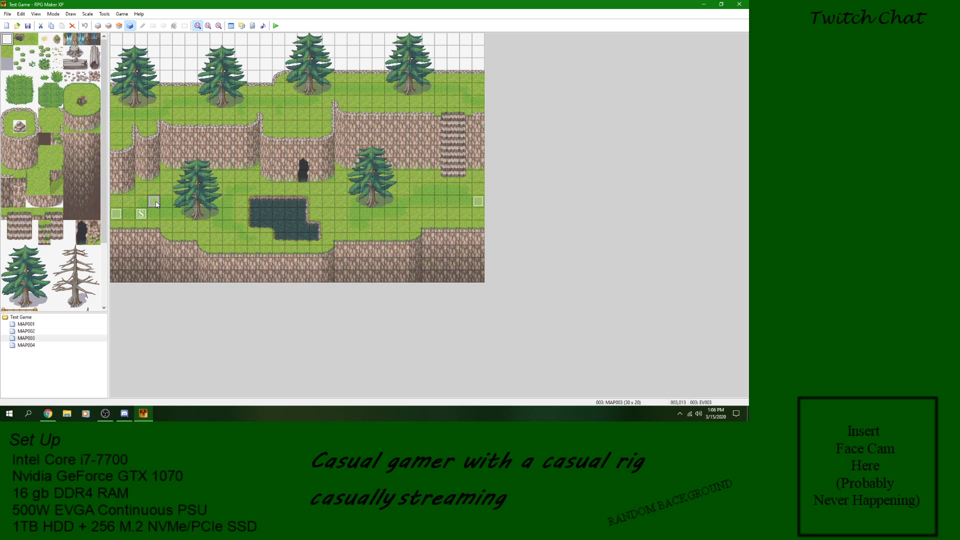
# Step: Reopen event EV003 and delete its Screen Flash command
pyautogui.doubleClick(154, 202)
pyautogui.rightClick(378, 133)
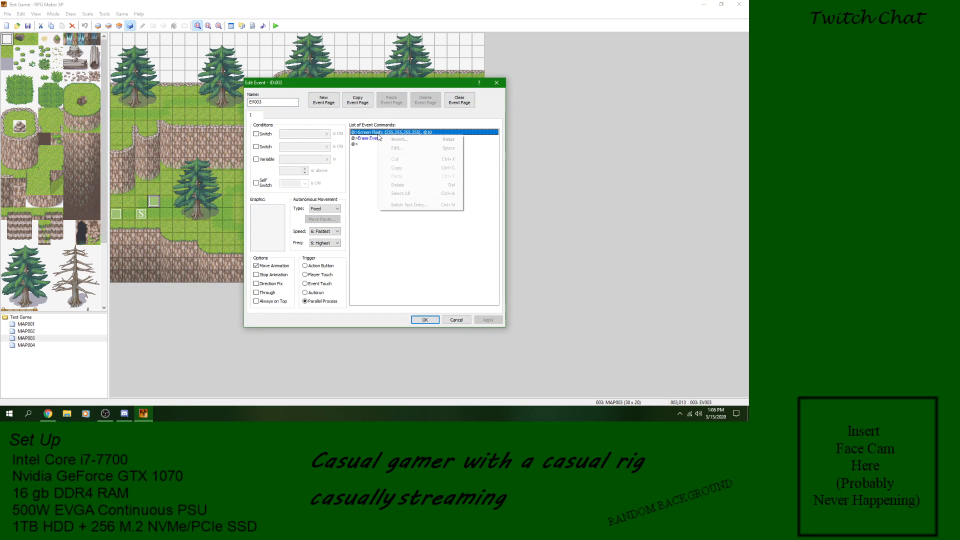
pyautogui.click(403, 186)
# Step: Insert a Screen Shake with power 5, speed 5 and 5 frames before Erase Event in EV003, and accept the event
pyautogui.rightClick(377, 133)
pyautogui.click(384, 136)
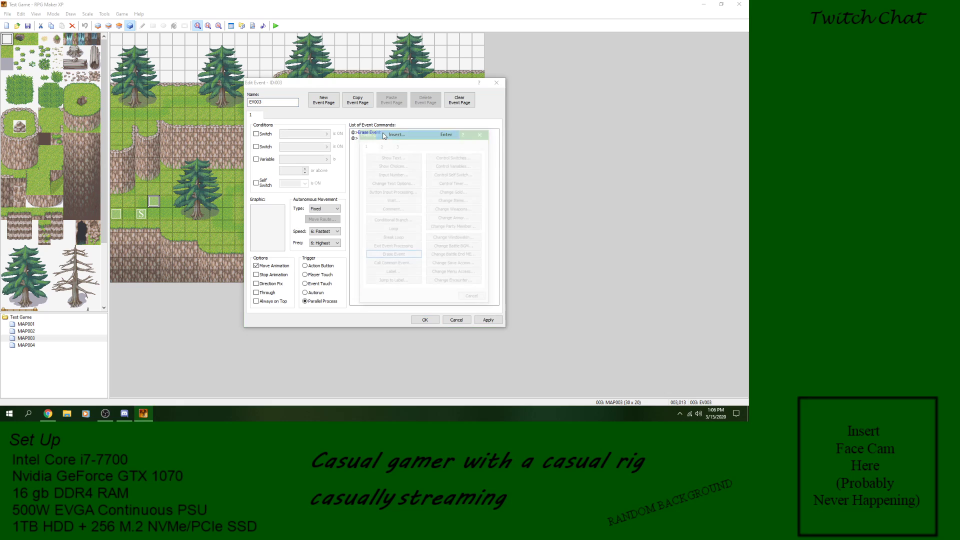
pyautogui.click(384, 146)
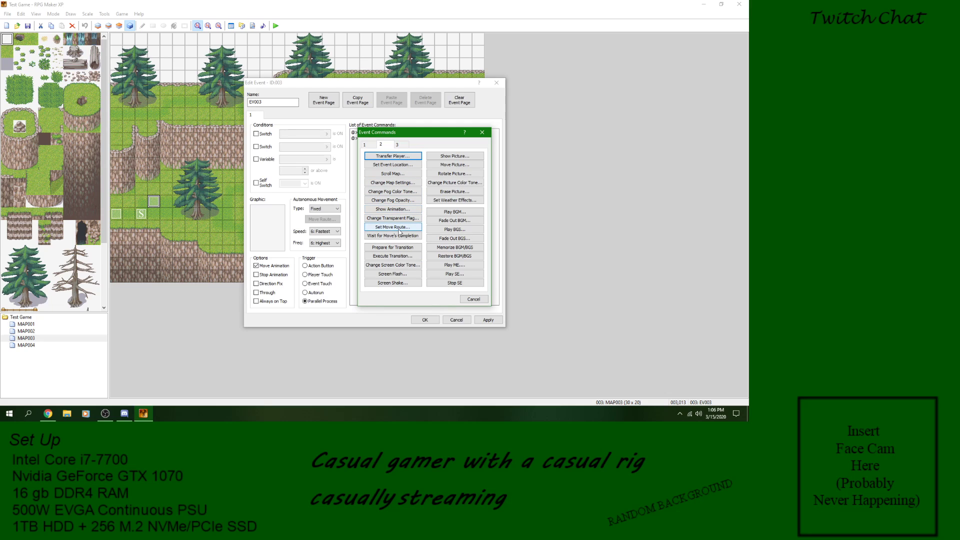
pyautogui.click(400, 201)
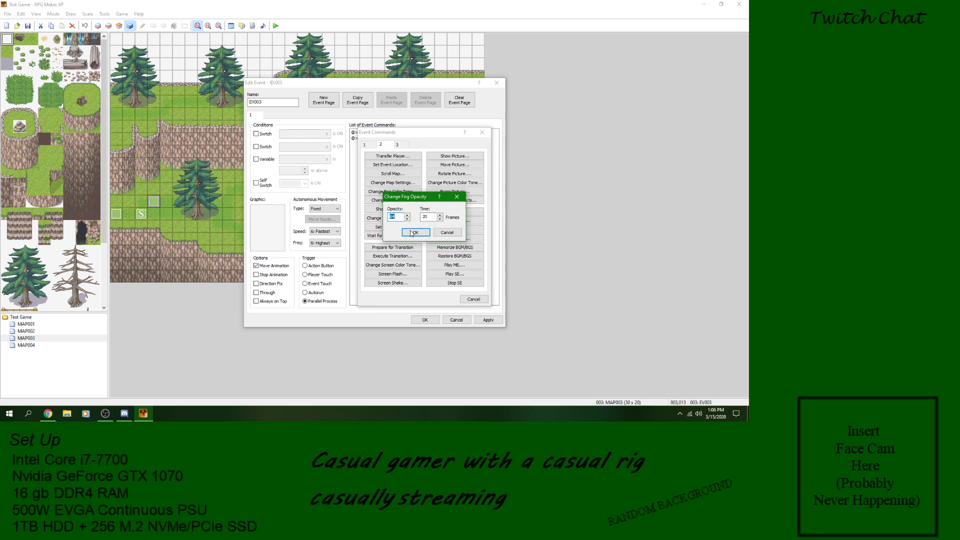
pyautogui.click(447, 233)
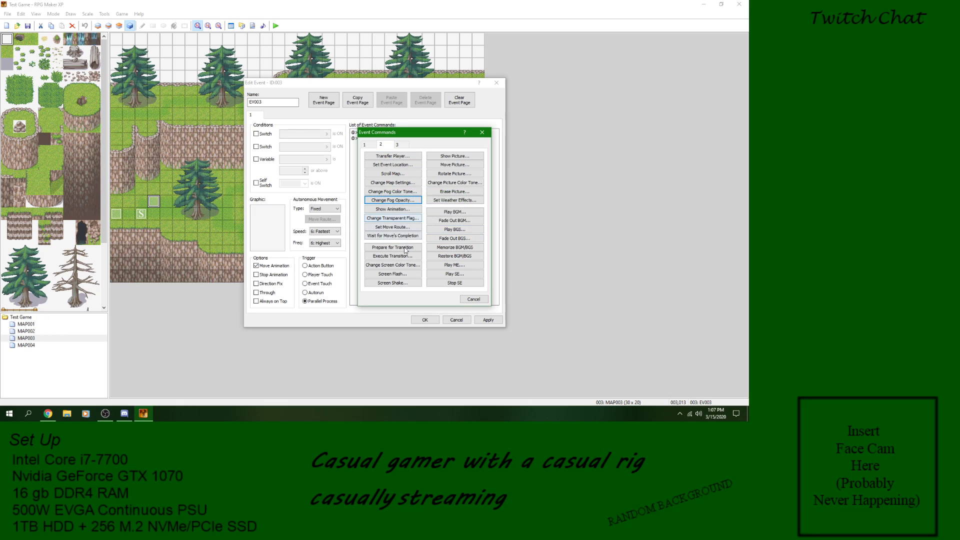
pyautogui.click(405, 285)
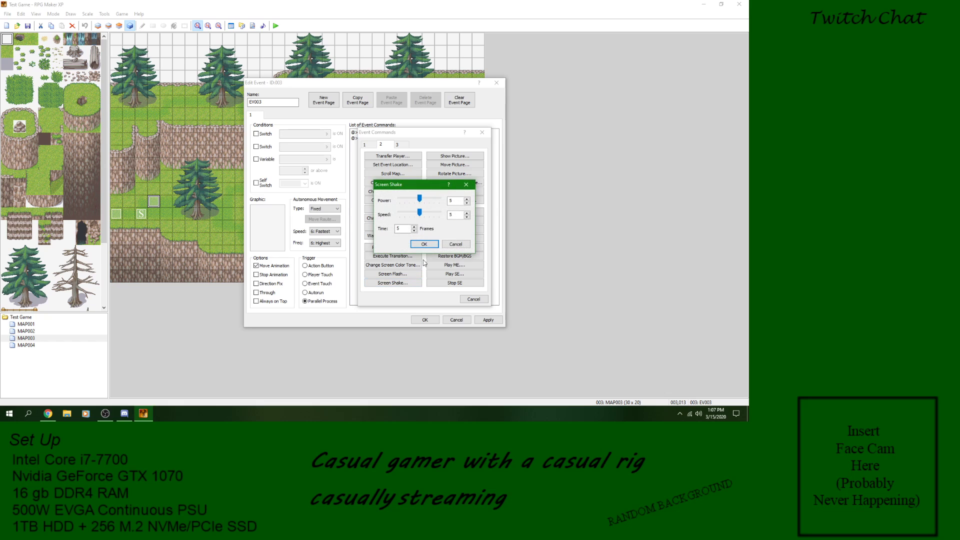
pyautogui.click(423, 244)
pyautogui.click(489, 320)
pyautogui.click(425, 320)
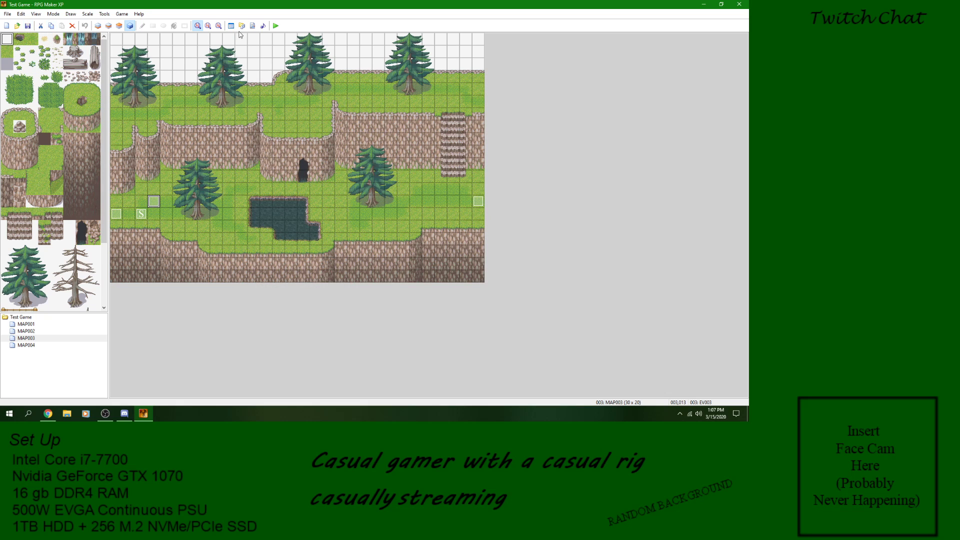
# Step: Playtest a new game with the power 5 screen shake and close the game window
pyautogui.click(275, 25)
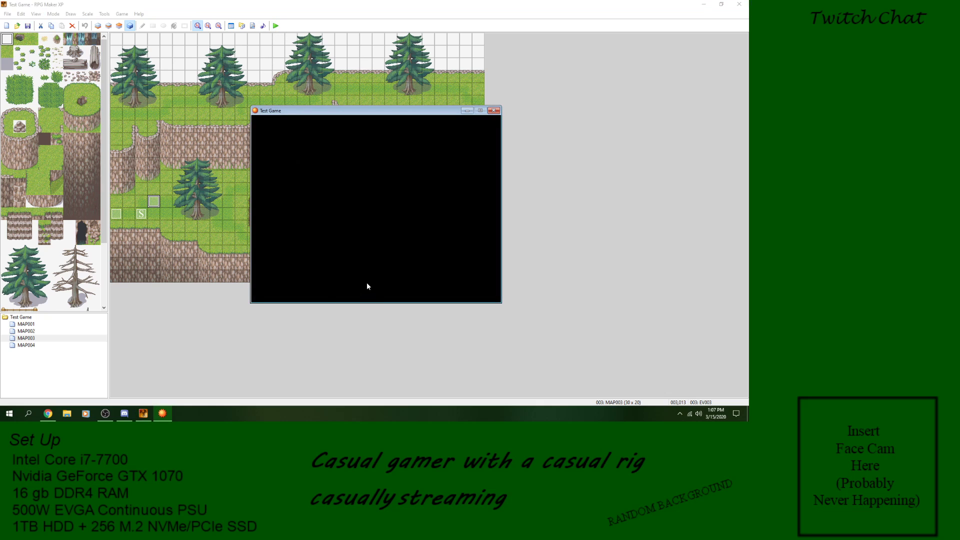
pyautogui.press('Return')
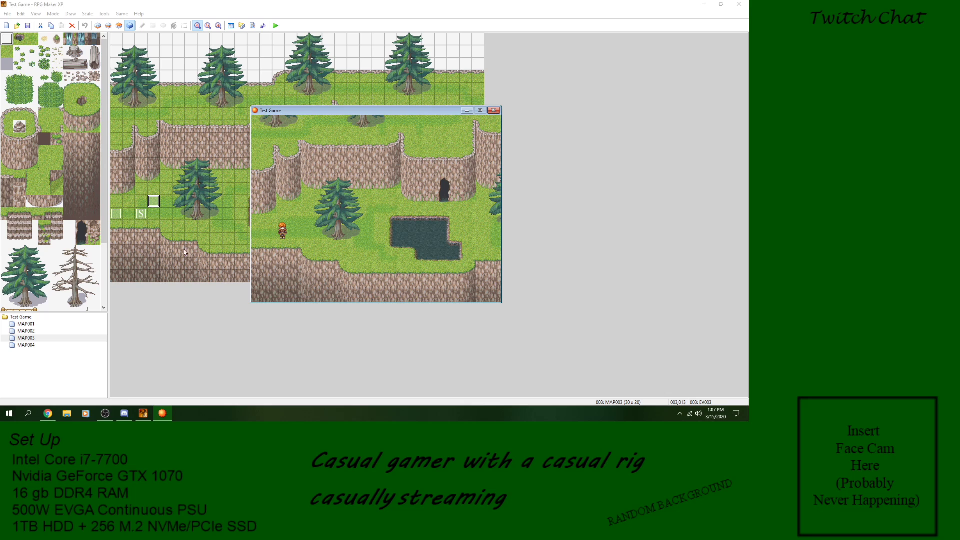
pyautogui.click(494, 111)
# Step: Replace the Screen Shake command in event EV003 with one of power 9, speed 9 and 10 frames, and accept the event
pyautogui.doubleClick(156, 203)
pyautogui.rightClick(383, 134)
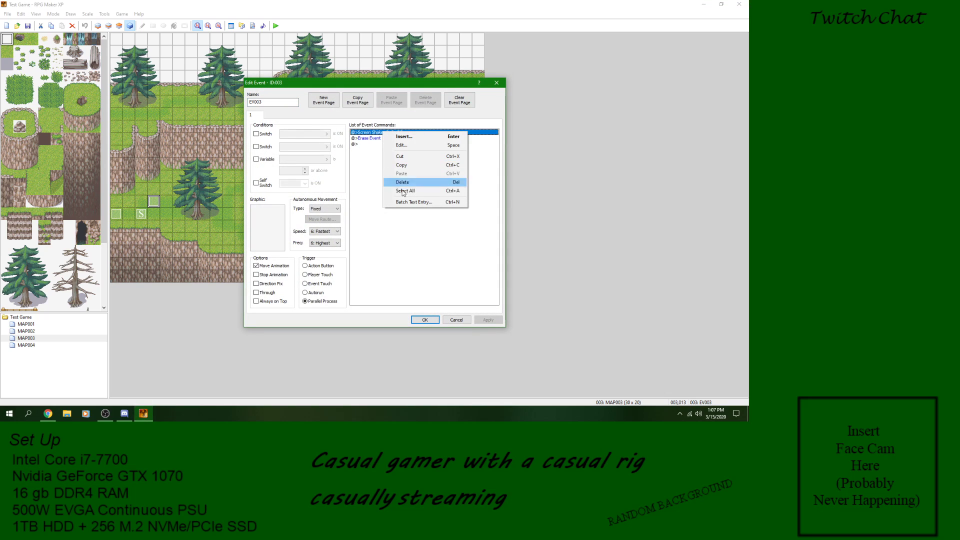
pyautogui.click(400, 185)
pyautogui.rightClick(382, 136)
pyautogui.click(397, 140)
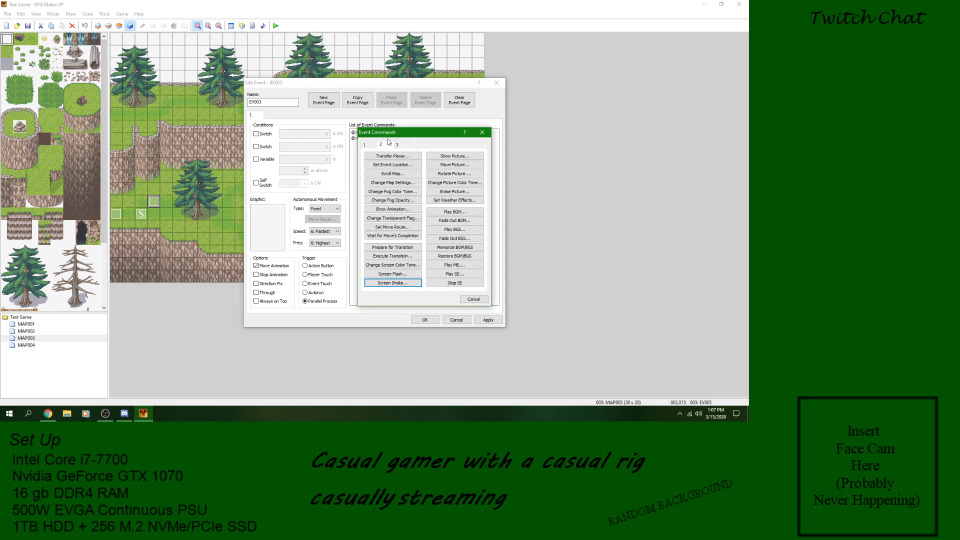
pyautogui.click(392, 283)
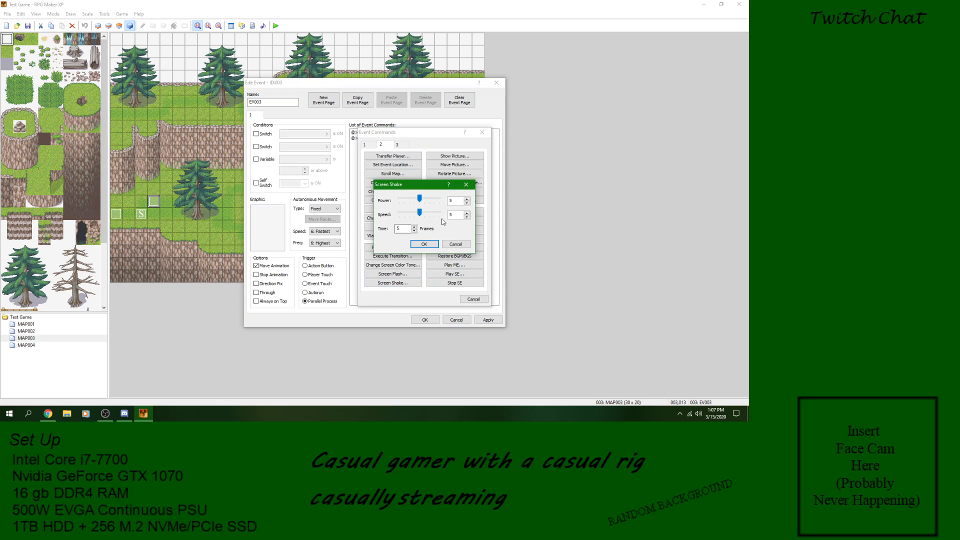
pyautogui.moveTo(421, 201); pyautogui.dragTo(440, 213)
pyautogui.click(425, 244)
pyautogui.click(488, 320)
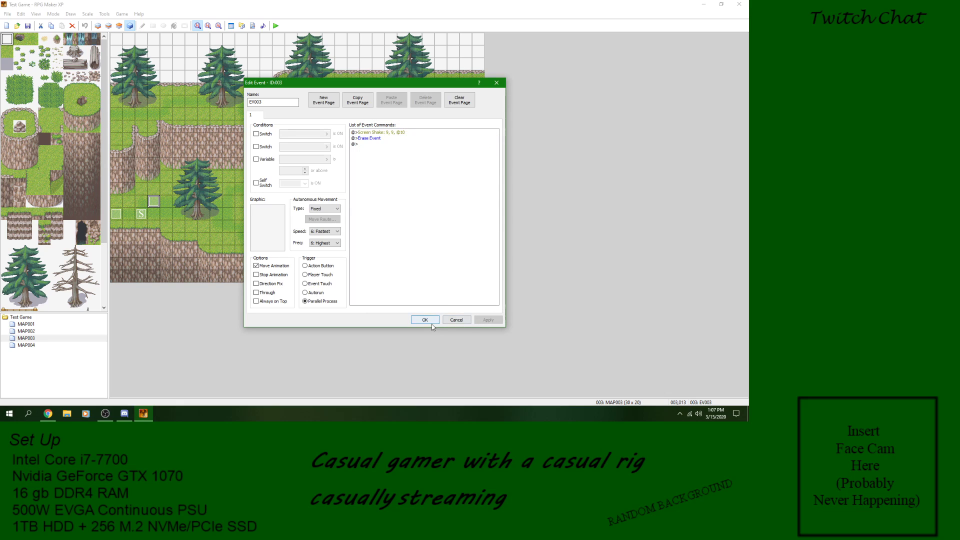
pyautogui.click(426, 321)
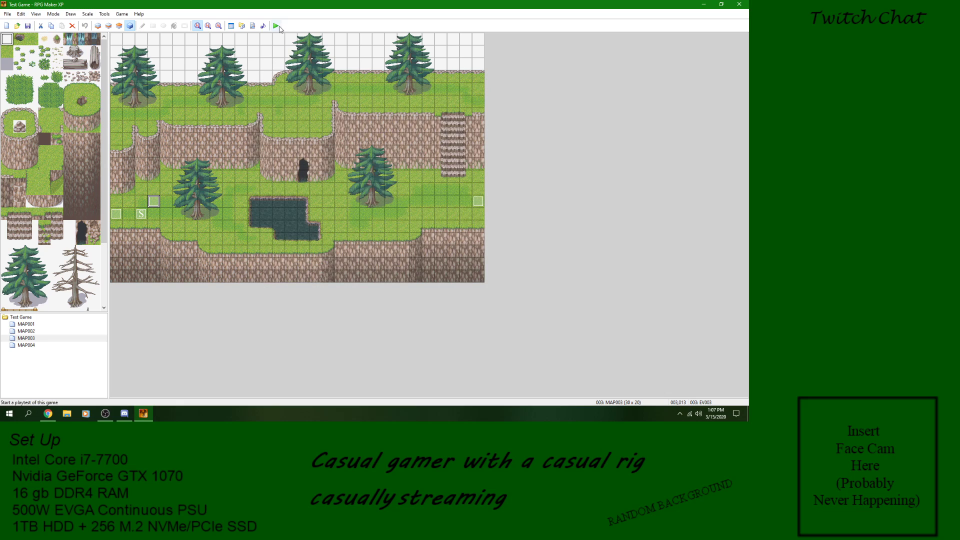
# Step: Playtest a new game with the power 9 screen shake
pyautogui.click(276, 26)
pyautogui.press('Return')
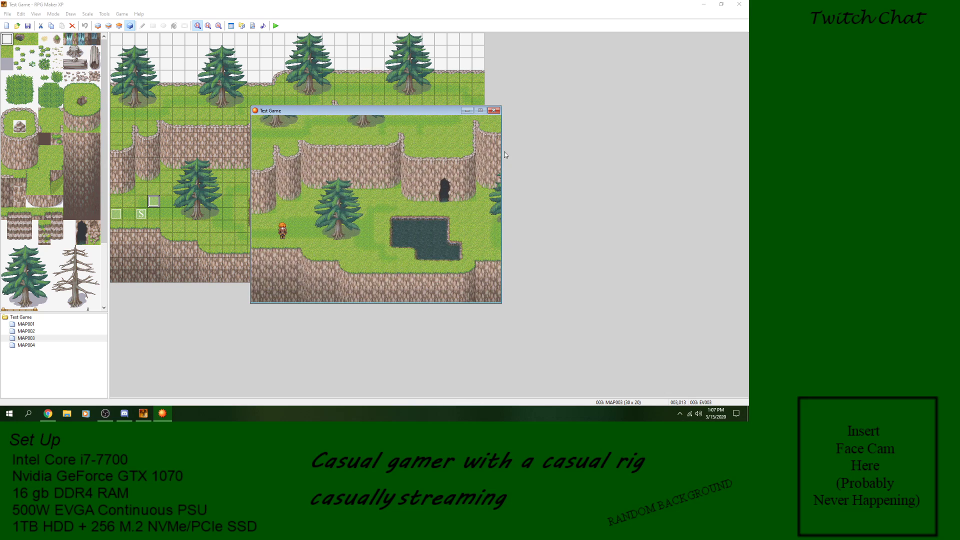
# Step: Reopen event EV003, look over the Screen Shake settings without keeping any change, and delete the Screen Shake command
pyautogui.doubleClick(154, 201)
pyautogui.click(398, 133)
pyautogui.rightClick(397, 133)
pyautogui.click(425, 148)
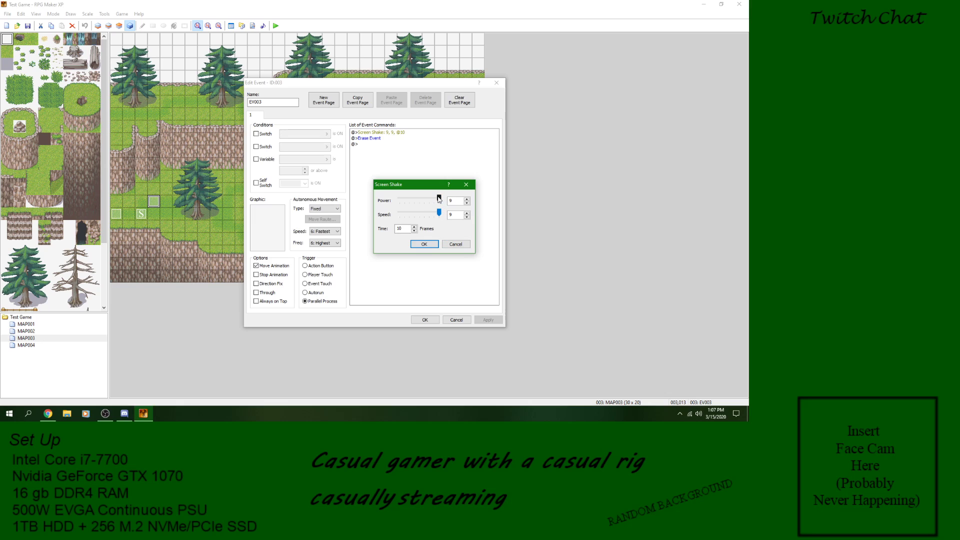
pyautogui.moveTo(400, 198); pyautogui.dragTo(436, 198)
pyautogui.click(467, 243)
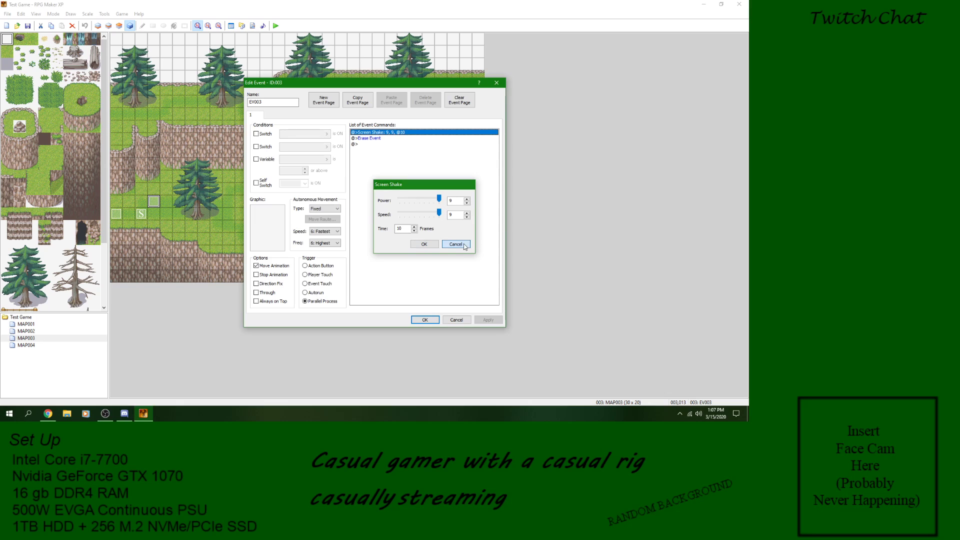
pyautogui.rightClick(398, 133)
pyautogui.click(416, 183)
# Step: Start a Show Picture command before Erase Event in EV003 and check which picture graphics are available for it
pyautogui.rightClick(389, 133)
pyautogui.click(394, 139)
pyautogui.click(464, 158)
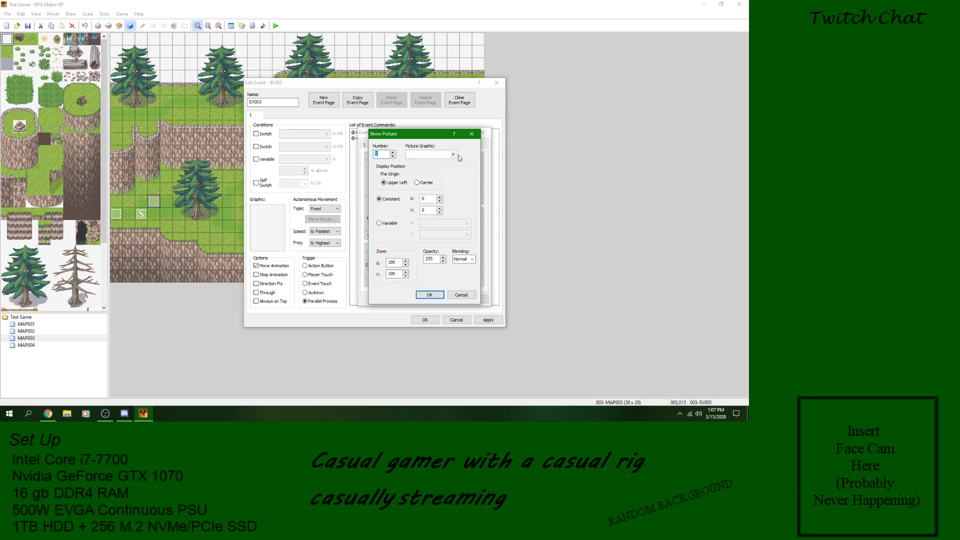
pyautogui.click(454, 155)
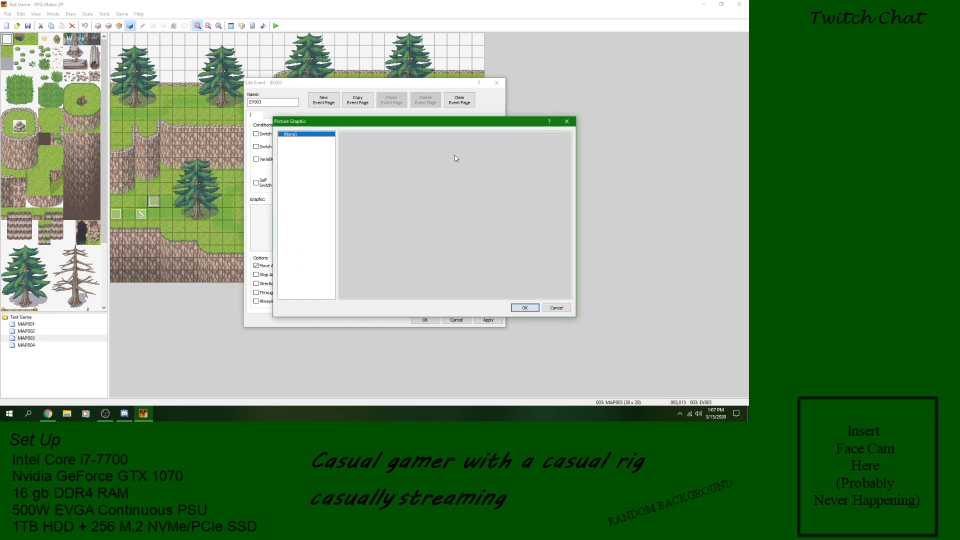
pyautogui.click(556, 307)
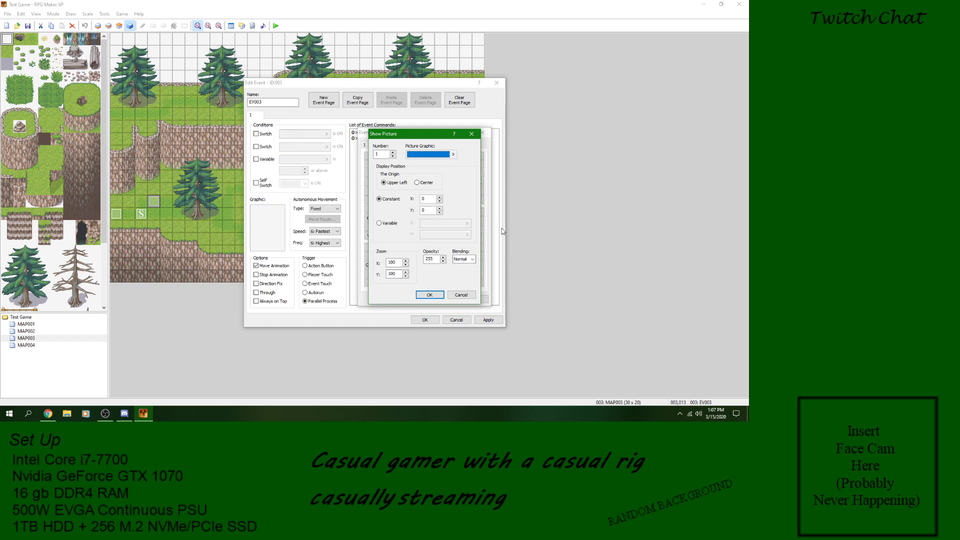
pyautogui.click(454, 154)
pyautogui.click(555, 307)
pyautogui.click(453, 154)
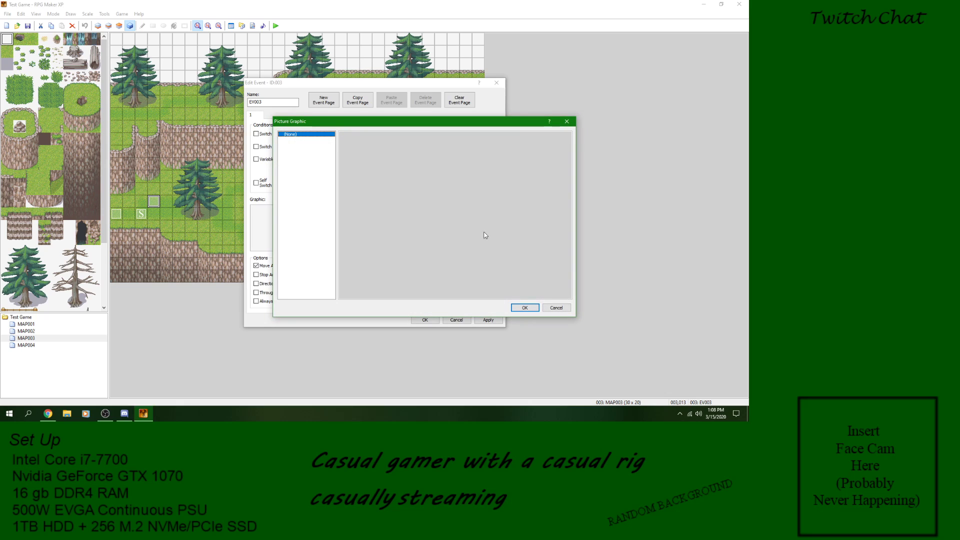
pyautogui.click(557, 307)
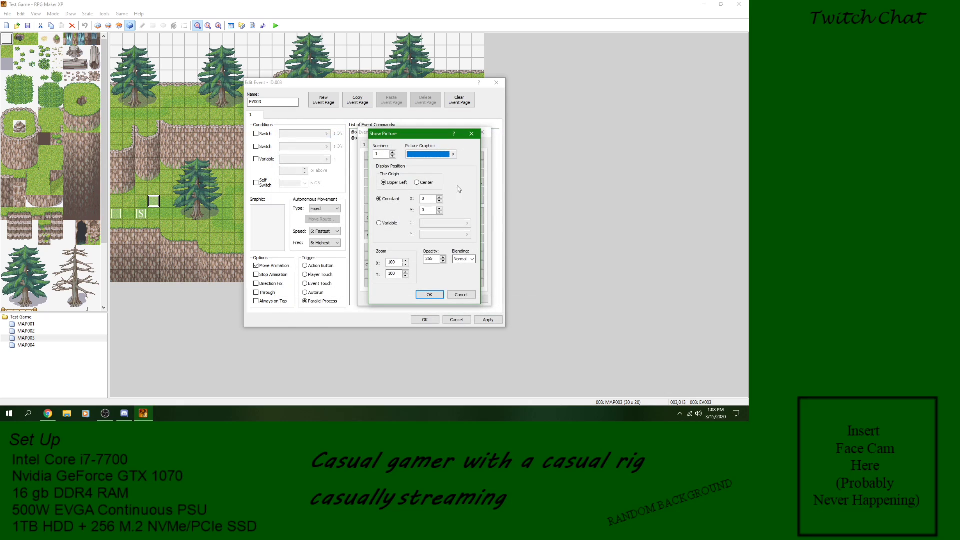
# Step: Examine the origin and zoom options of the Show Picture command and cancel it
pyautogui.click(427, 183)
pyautogui.click(400, 184)
pyautogui.click(398, 263)
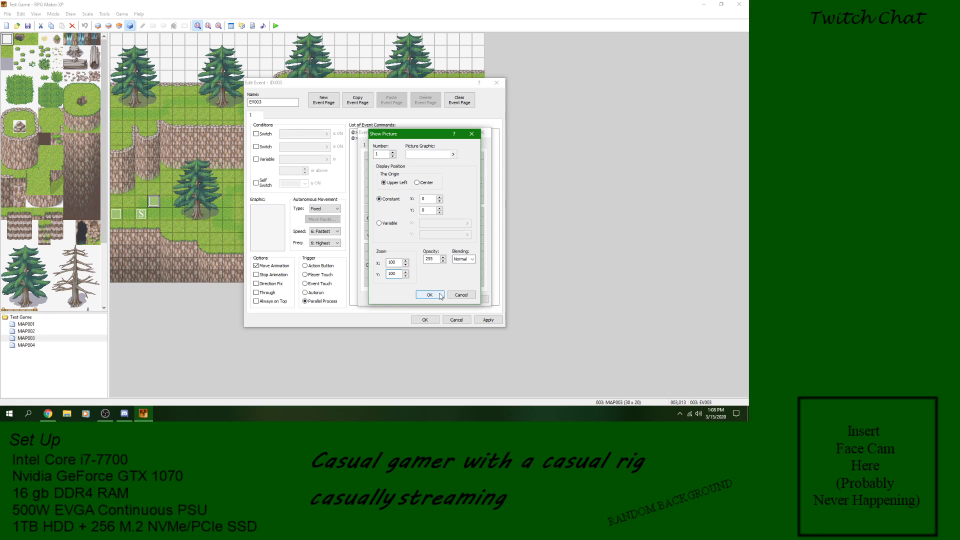
pyautogui.click(461, 295)
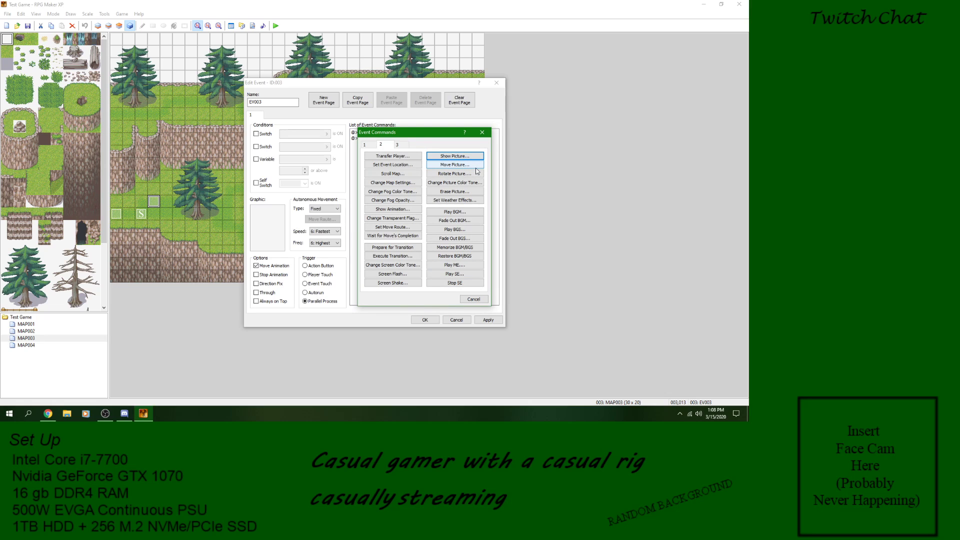
# Step: Look over the Move Picture, Rotate Picture, Change Picture Color Tone and Erase Picture settings, cancelling each one
pyautogui.click(455, 165)
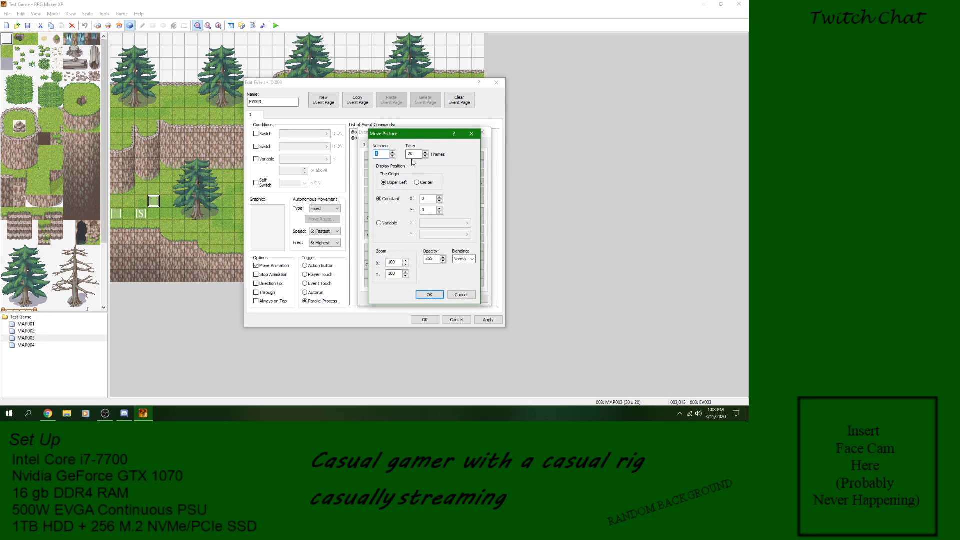
pyautogui.click(459, 295)
pyautogui.click(454, 174)
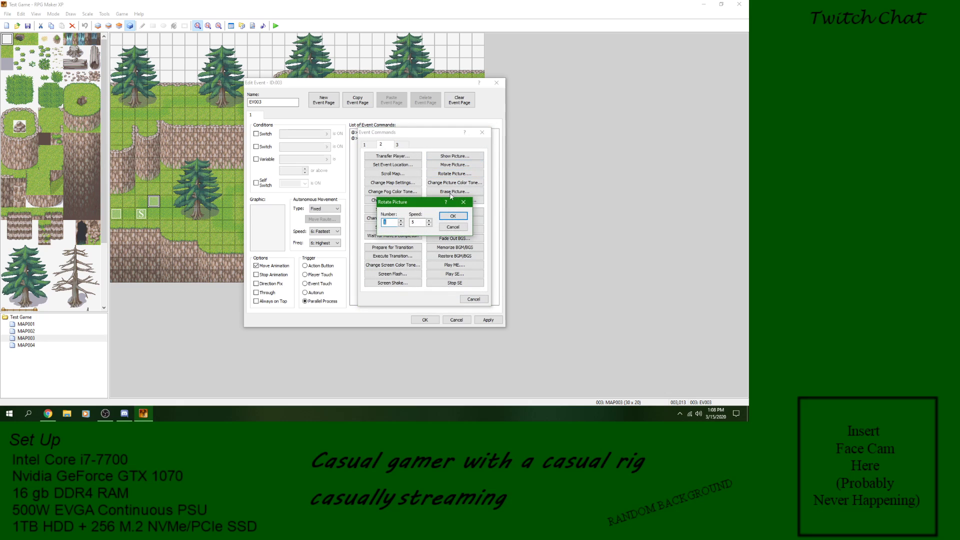
pyautogui.click(453, 227)
pyautogui.click(455, 182)
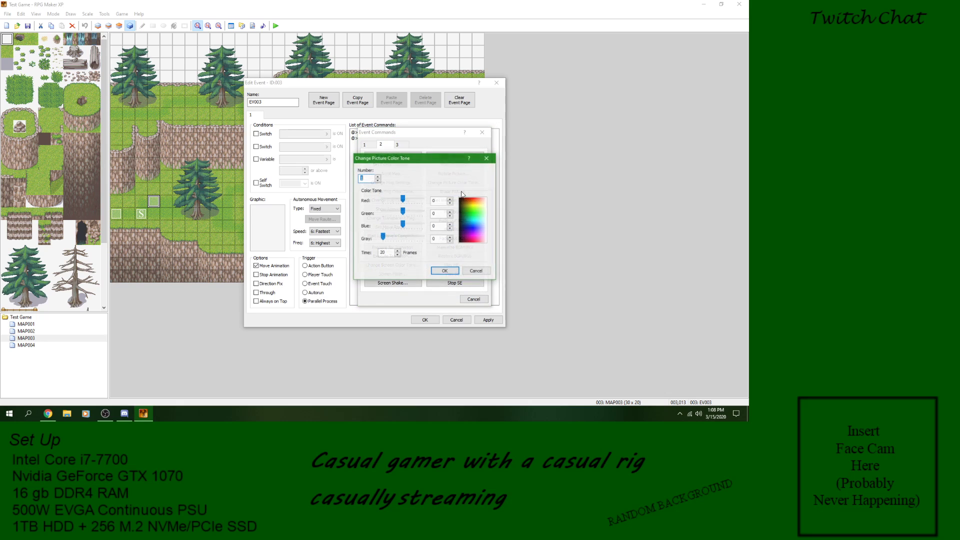
pyautogui.click(477, 273)
pyautogui.click(455, 191)
pyautogui.click(445, 230)
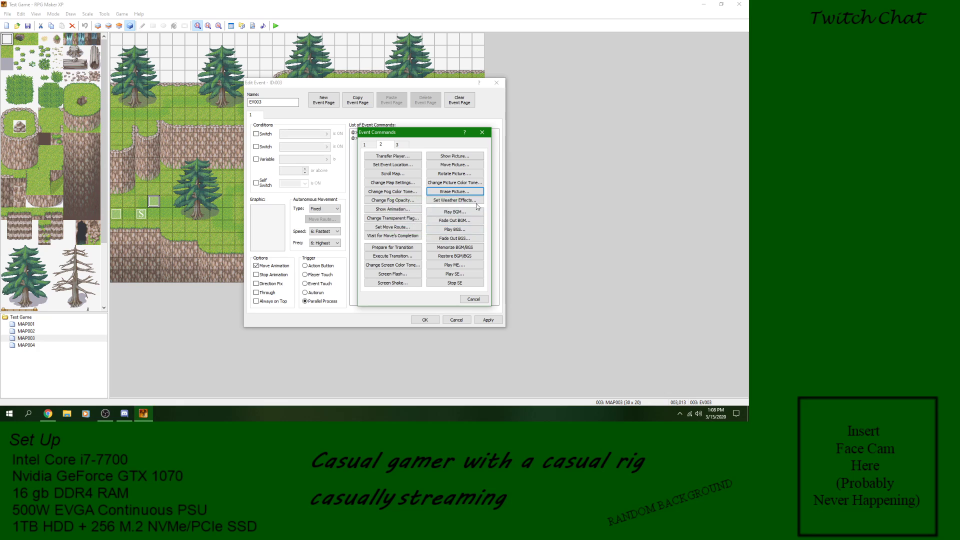
# Step: Insert a Set Weather Effects command with Rain at power 9 before Erase Event in EV003 and save the event
pyautogui.click(455, 200)
pyautogui.click(455, 249)
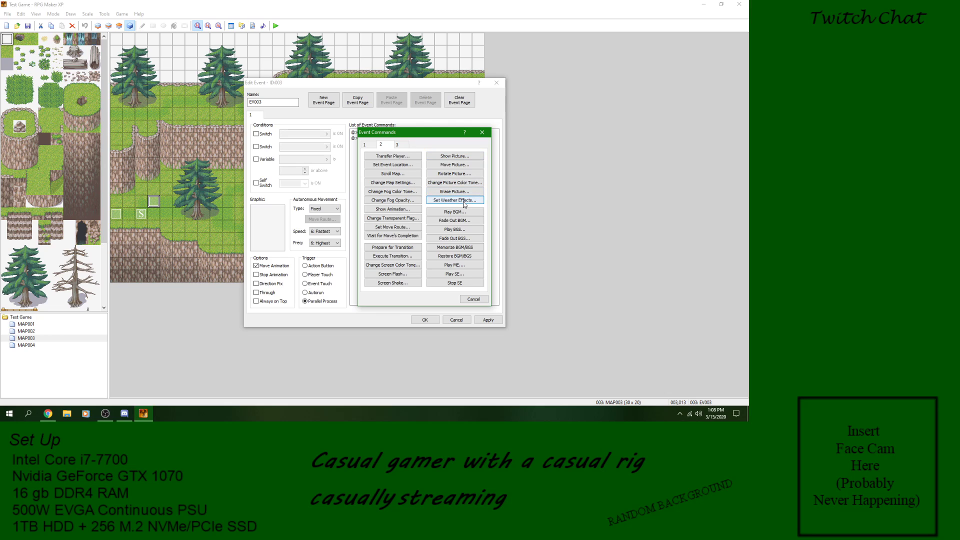
pyautogui.click(464, 202)
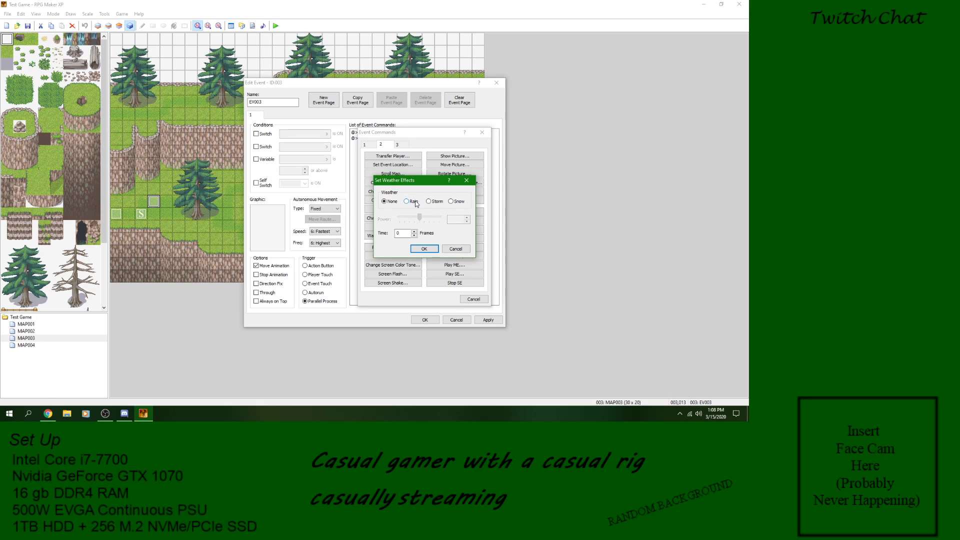
pyautogui.click(413, 202)
pyautogui.moveTo(420, 217); pyautogui.dragTo(440, 217)
pyautogui.click(425, 249)
pyautogui.click(488, 320)
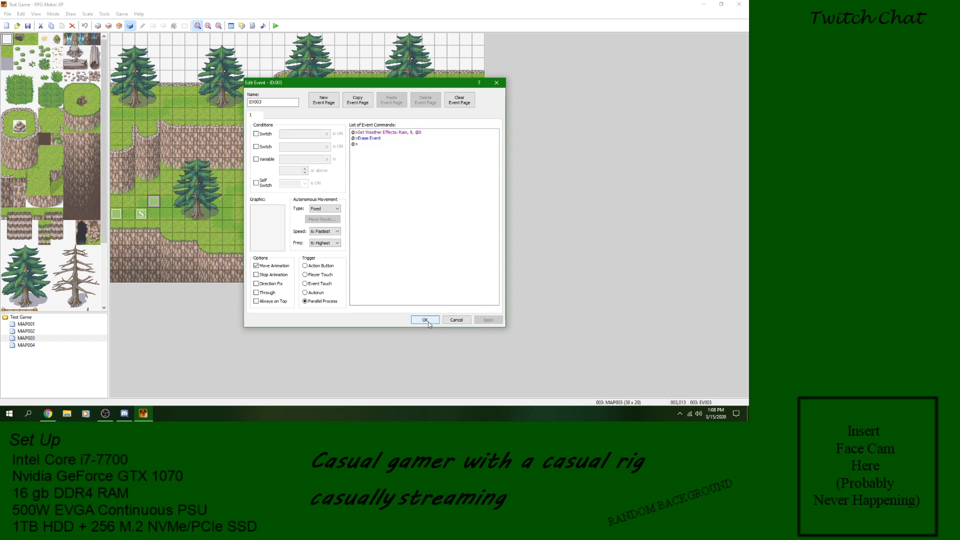
pyautogui.click(428, 321)
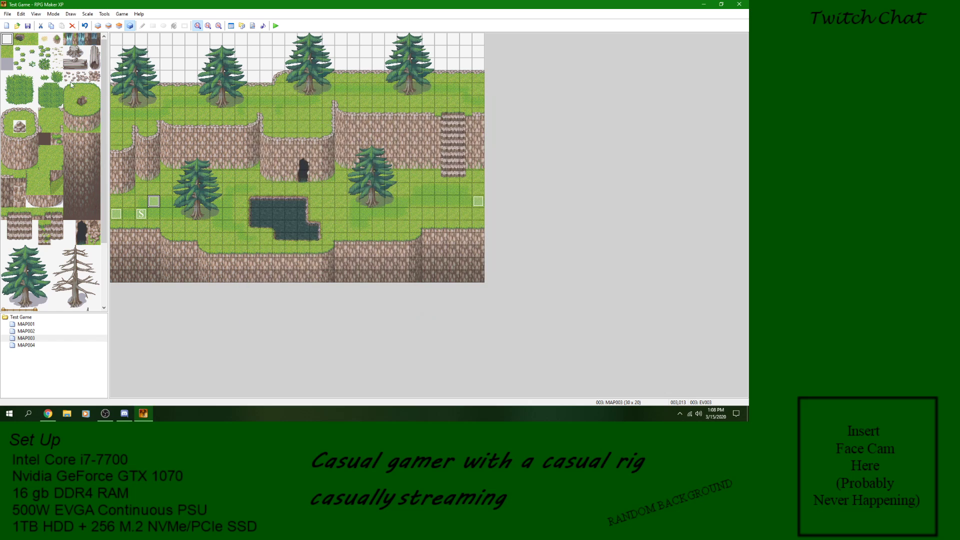
# Step: Playtest a new game with the rain effect, walk the character around the map, and close the game
pyautogui.click(277, 26)
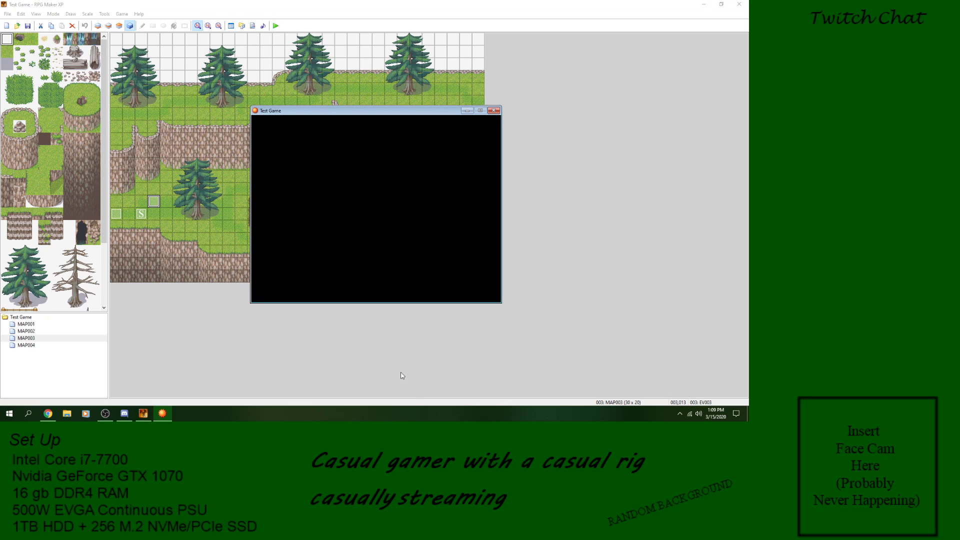
pyautogui.press('Return')
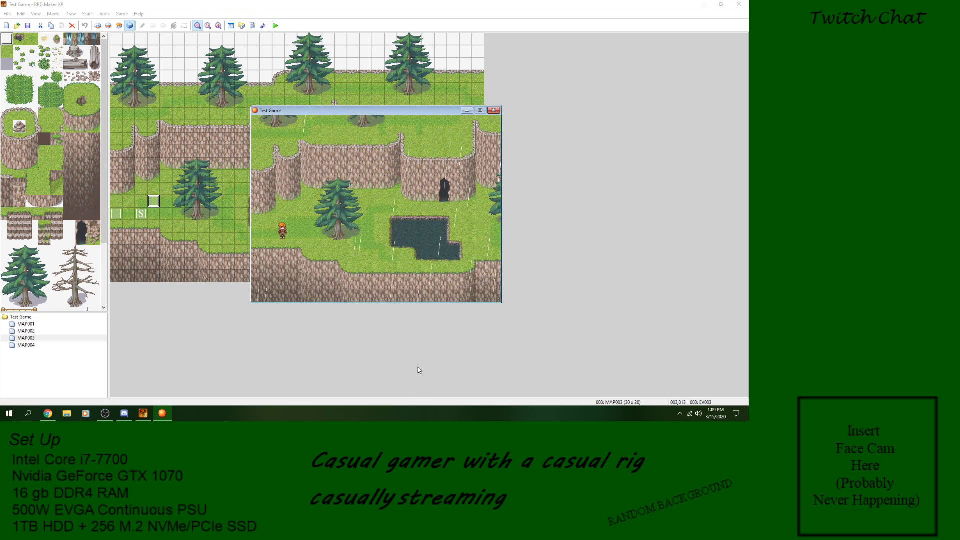
pyautogui.press('Right')
pyautogui.press('Up')
pyautogui.press('Right')
pyautogui.click(493, 111)
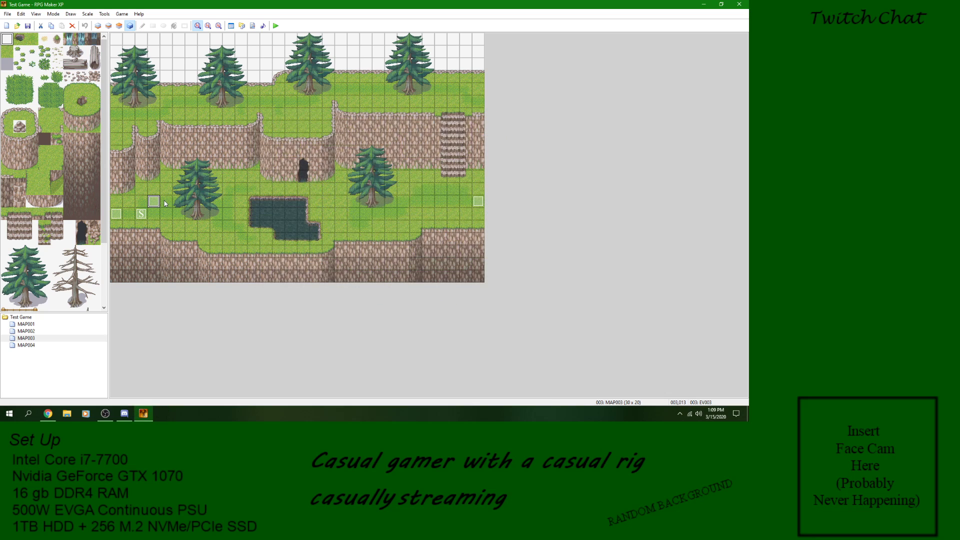
# Step: Change the Set Weather Effects command in EV003 to Storm and save the event
pyautogui.doubleClick(157, 201)
pyautogui.rightClick(409, 135)
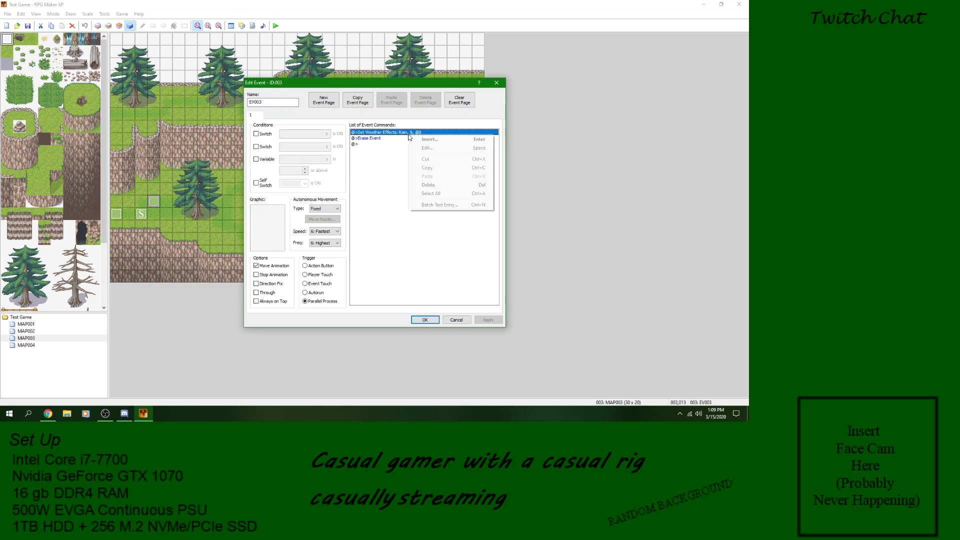
pyautogui.click(449, 148)
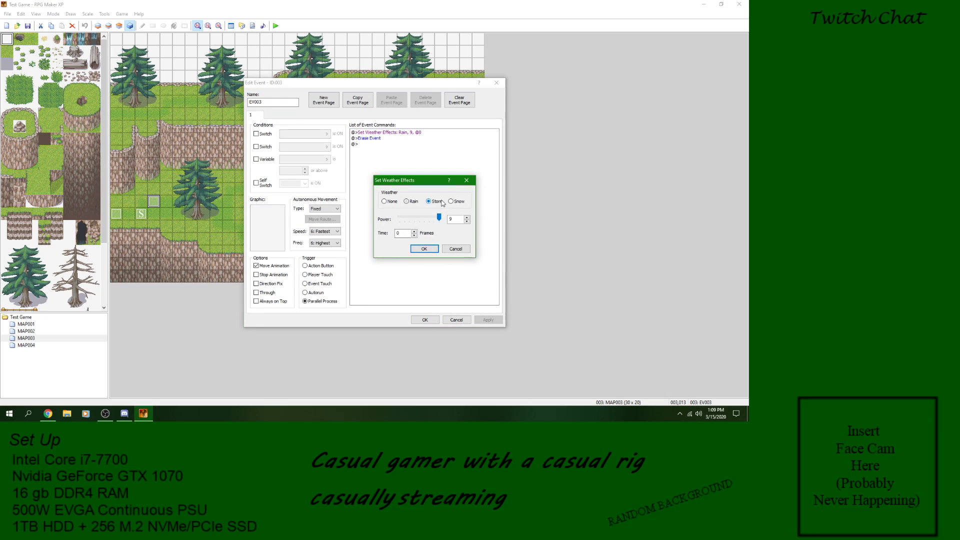
pyautogui.click(432, 248)
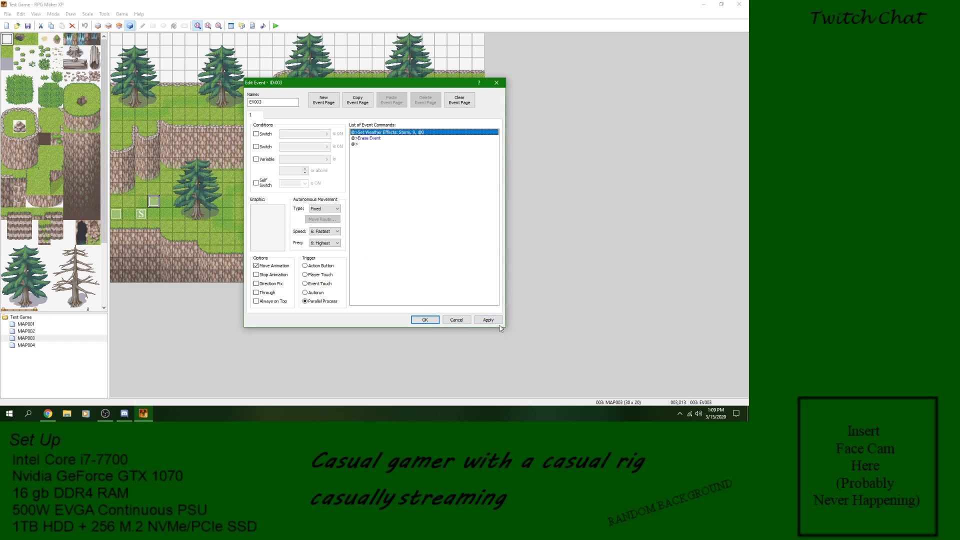
pyautogui.click(424, 319)
# Step: Playtest a new game with the storm effect, close it, and reopen event EV003
pyautogui.click(273, 26)
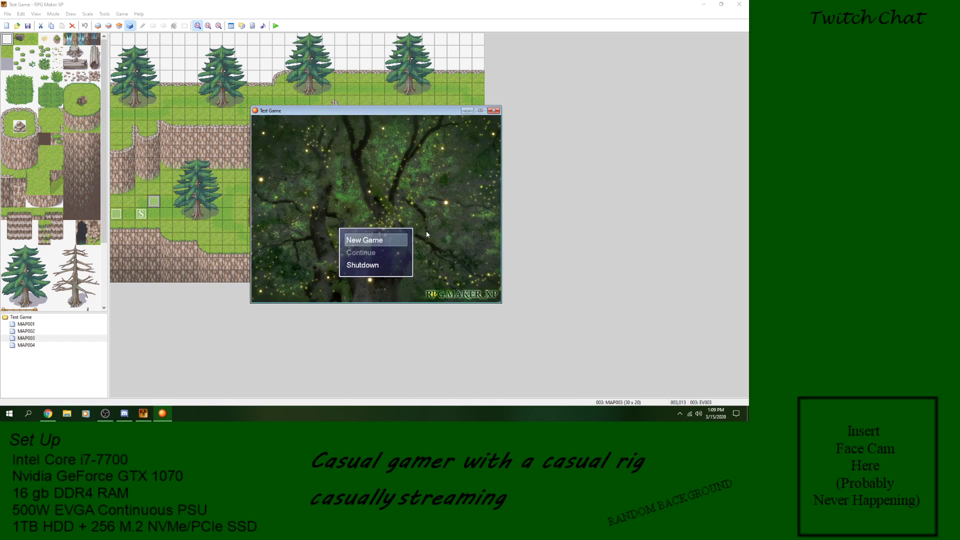
pyautogui.press('Return')
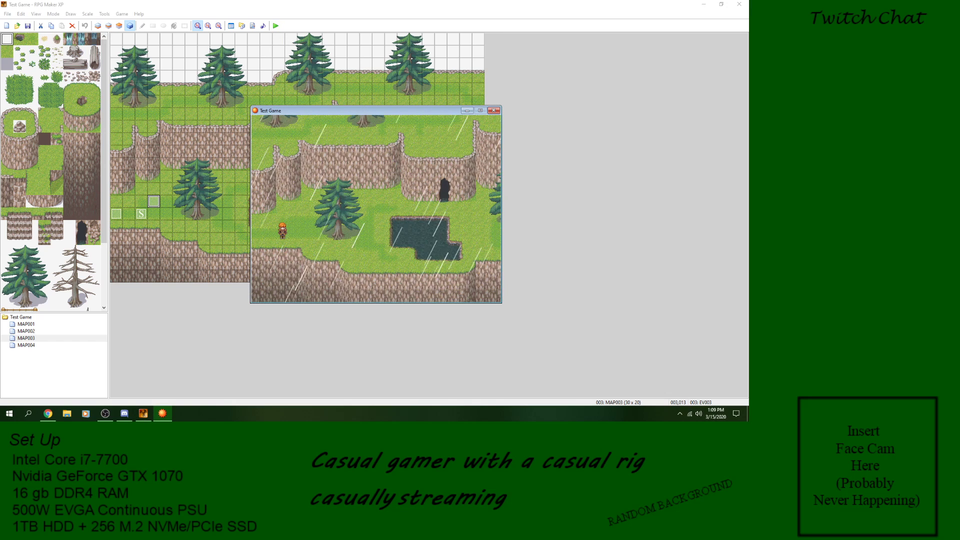
pyautogui.click(494, 110)
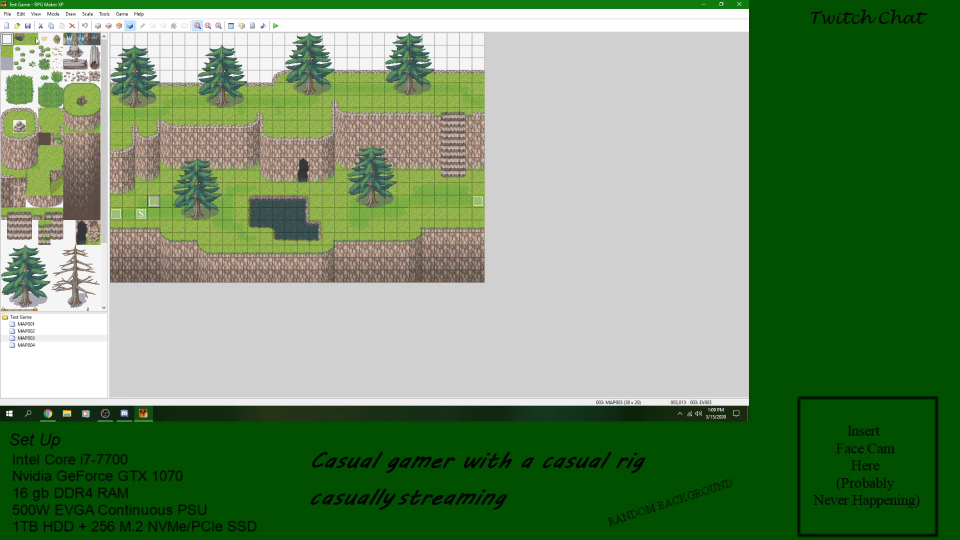
pyautogui.doubleClick(153, 205)
pyautogui.doubleClick(416, 178)
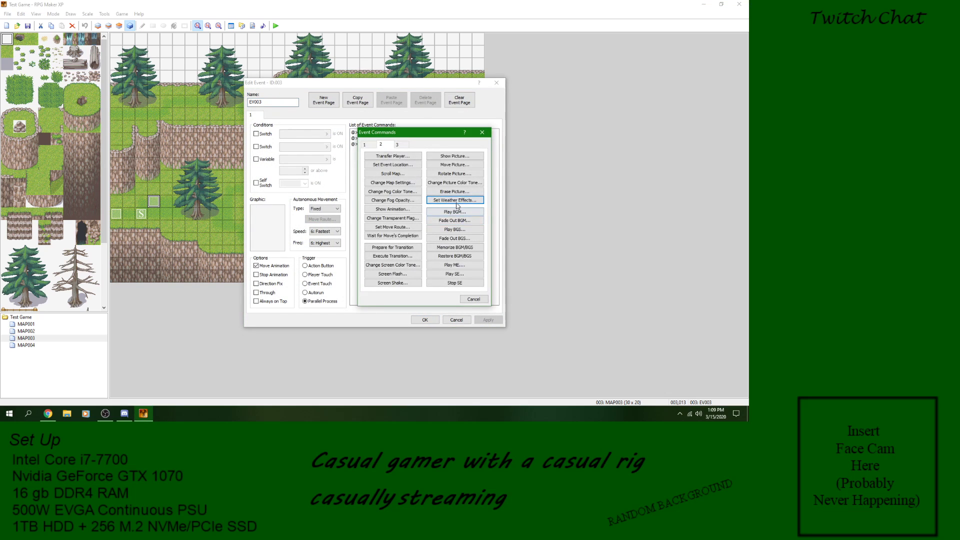
pyautogui.click(456, 202)
pyautogui.click(450, 201)
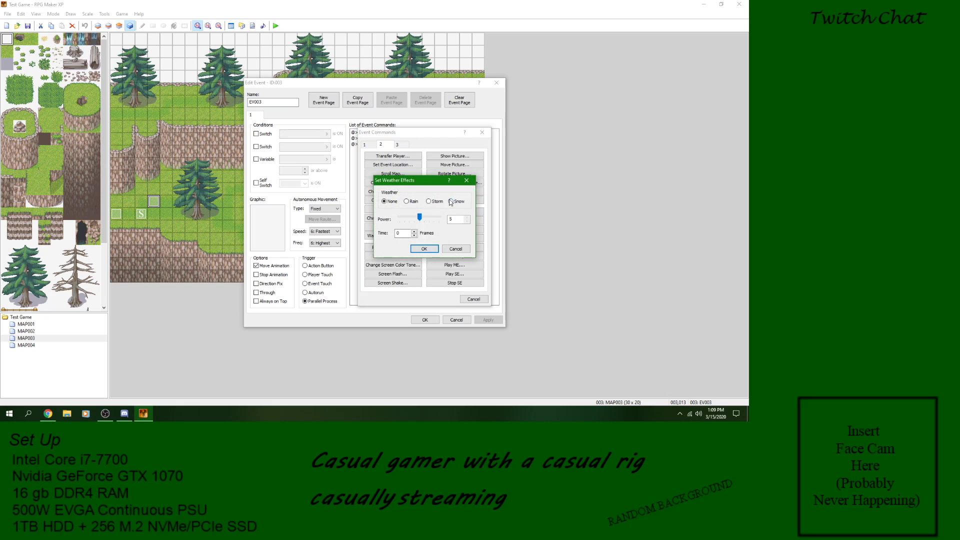
pyautogui.click(423, 249)
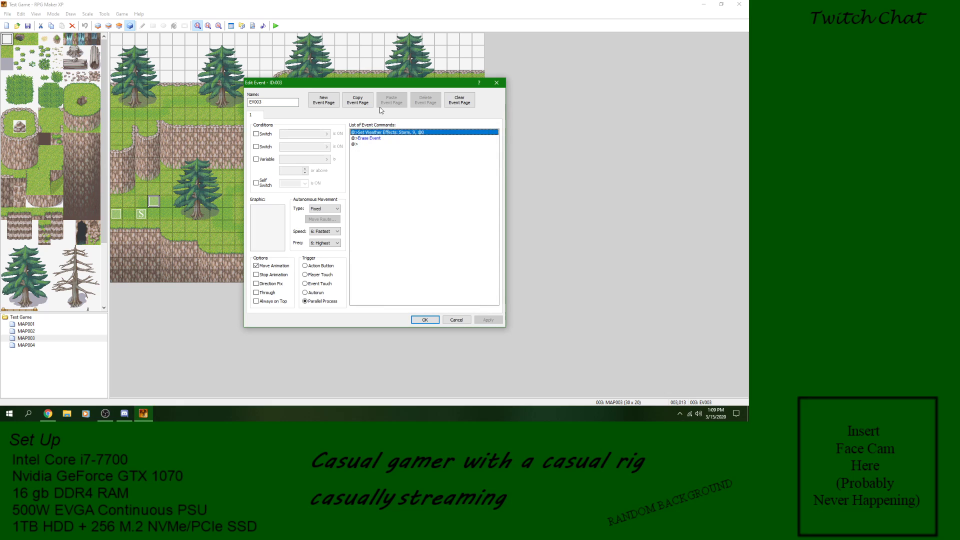
# Step: Change the existing Set Weather Effects command in EV003 to Snow and save the event
pyautogui.rightClick(391, 136)
pyautogui.click(403, 147)
pyautogui.click(451, 201)
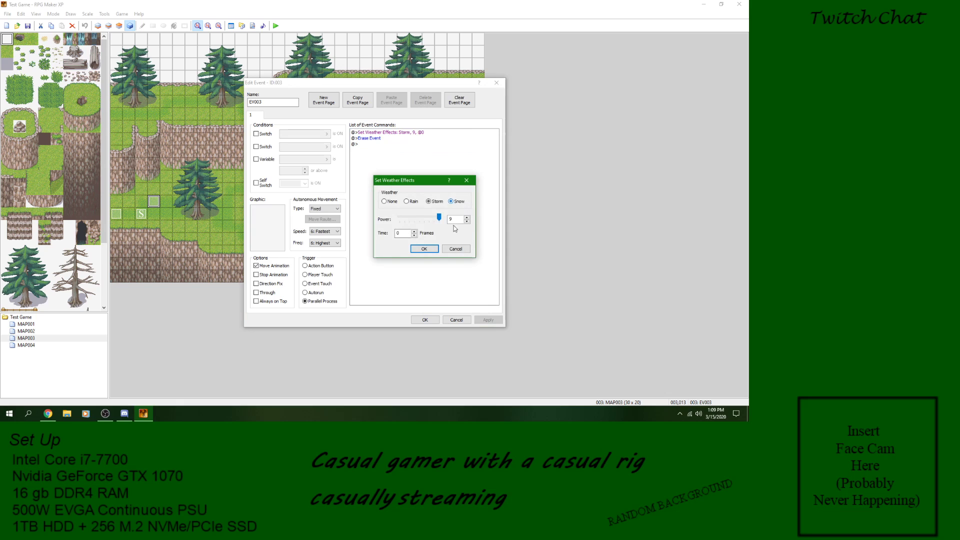
pyautogui.click(424, 248)
pyautogui.click(489, 321)
pyautogui.click(425, 320)
# Step: Playtest a new game with the snow effect and close the game
pyautogui.click(276, 26)
pyautogui.click(344, 223)
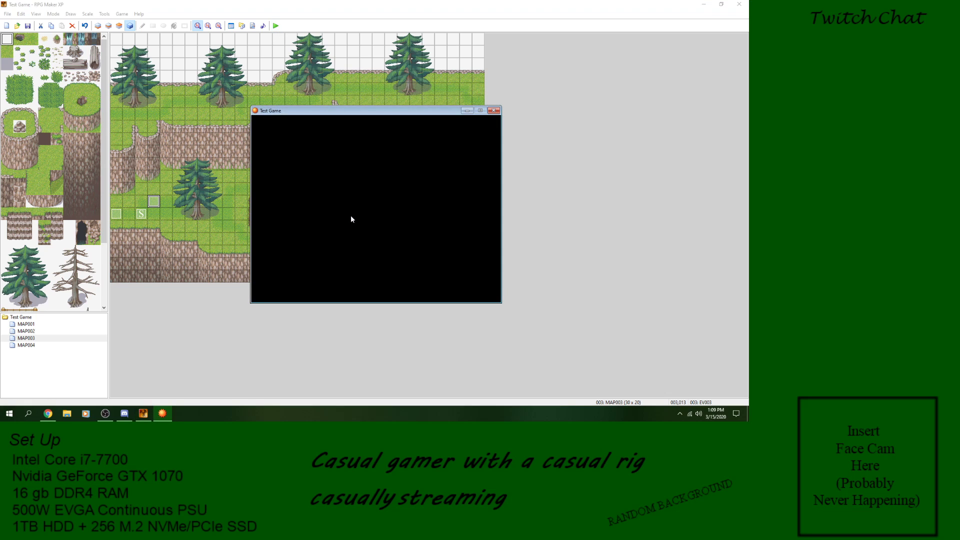
pyautogui.press('Return')
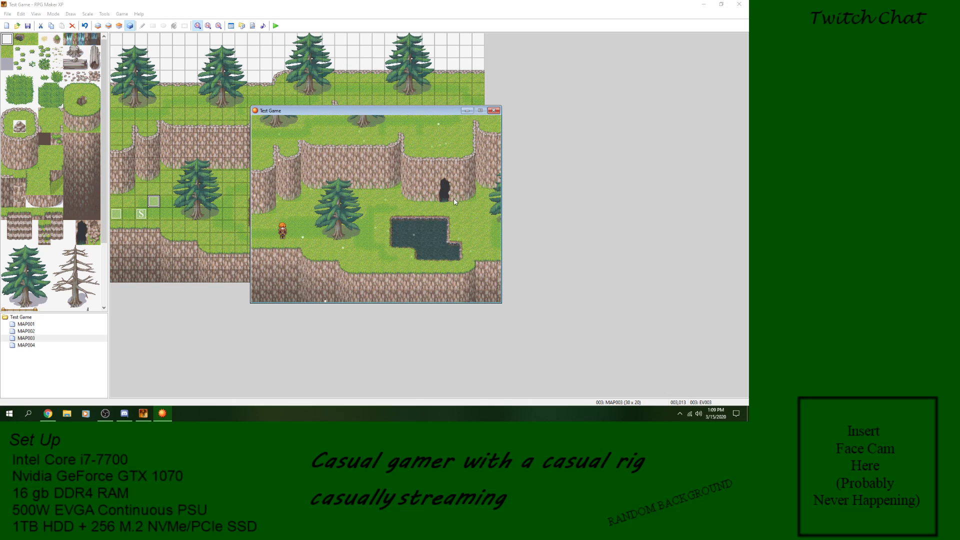
pyautogui.click(494, 110)
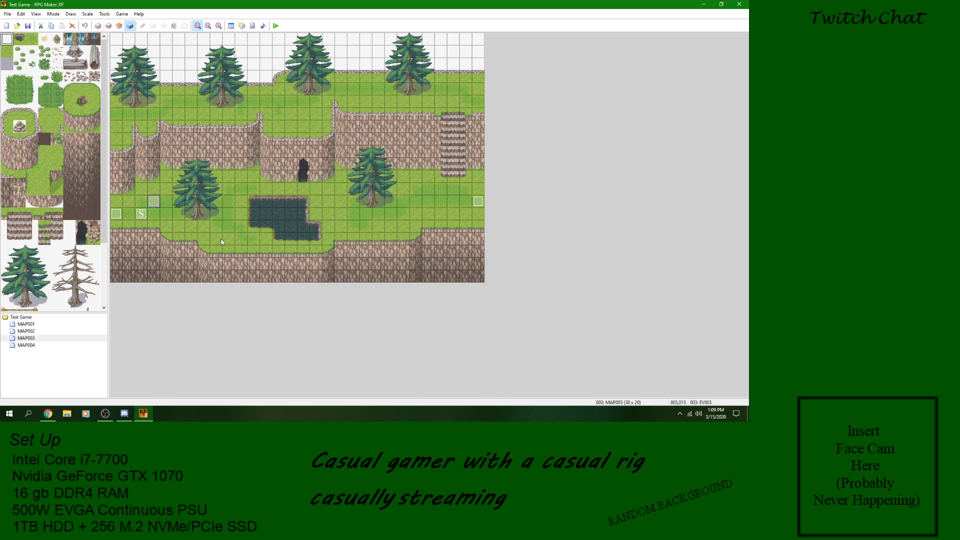
# Step: Reopen event EV003 and delete its Set Weather Effects command
pyautogui.doubleClick(156, 204)
pyautogui.click(407, 138)
pyautogui.rightClick(405, 133)
pyautogui.click(441, 184)
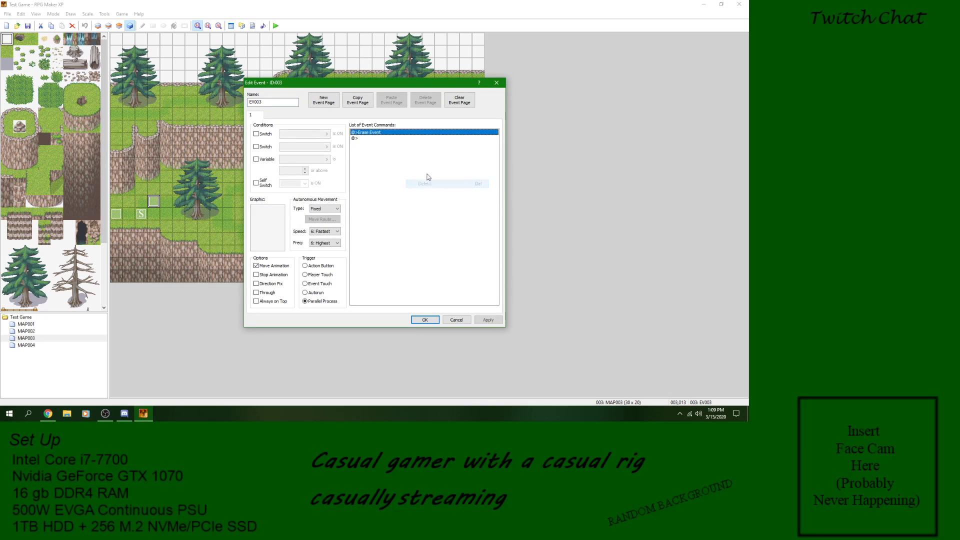
# Step: Start a new command before Erase Event, check the Set Weather Effects options, and cancel them
pyautogui.rightClick(398, 138)
pyautogui.click(407, 140)
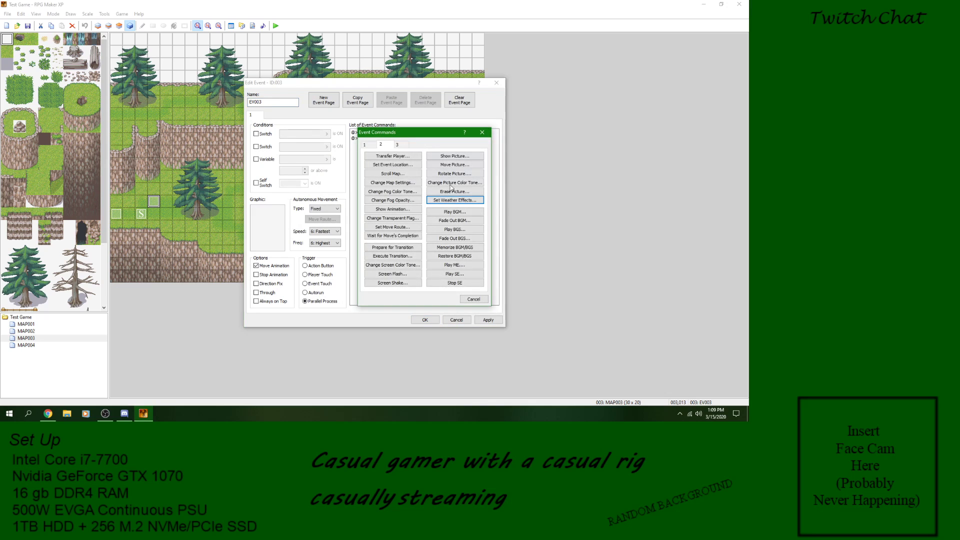
pyautogui.click(451, 200)
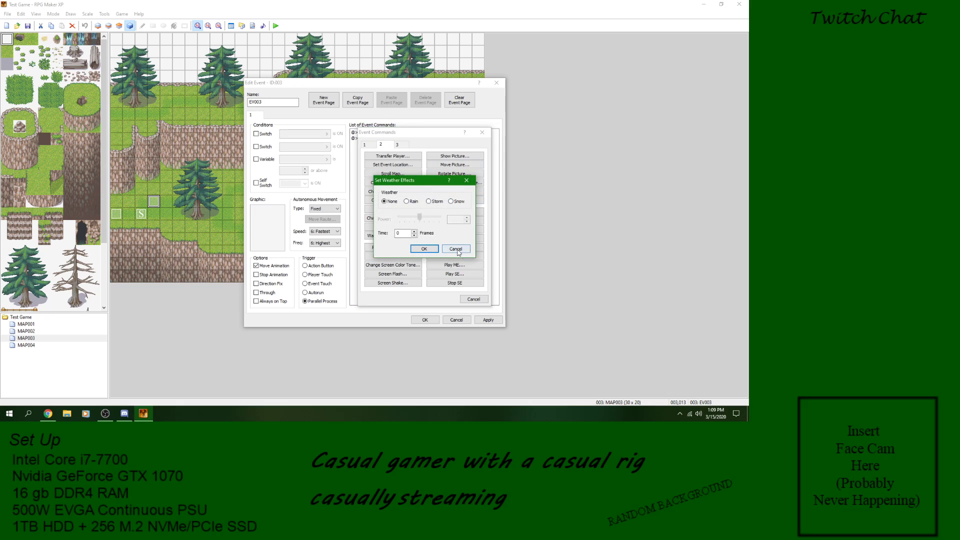
pyautogui.click(457, 249)
# Step: Try a Play BGM command with 005-Boss01, previewing the track, and delete the added command from EV003
pyautogui.click(460, 212)
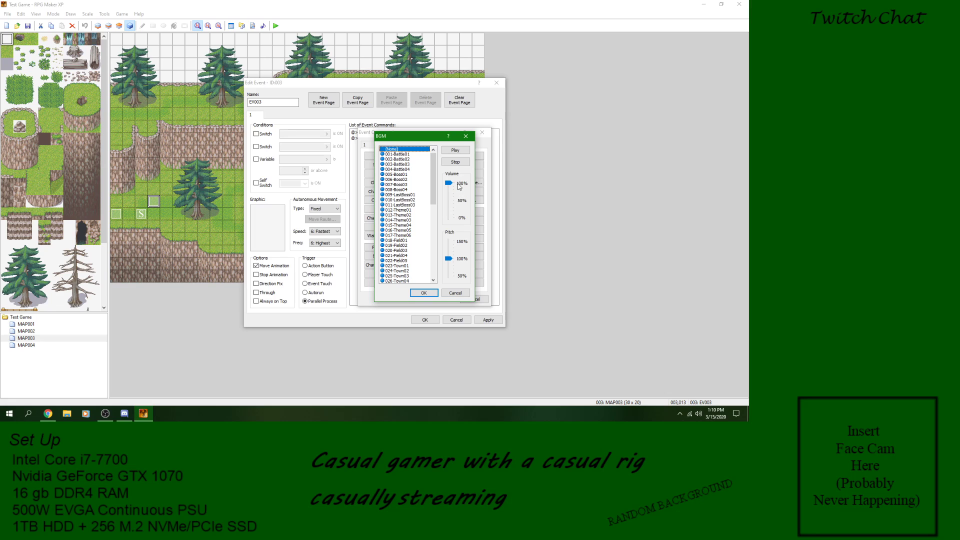
pyautogui.click(389, 171)
pyautogui.click(415, 184)
pyautogui.click(424, 175)
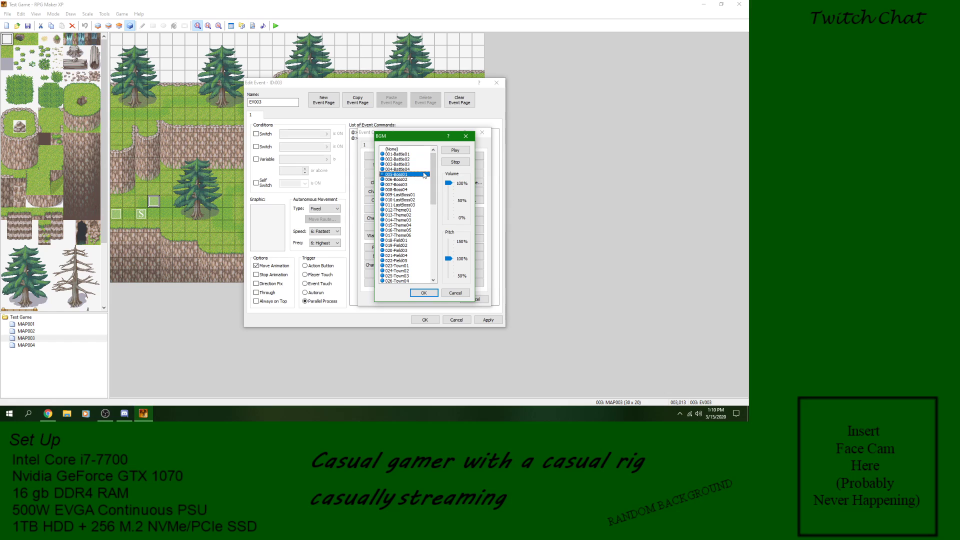
pyautogui.click(464, 150)
pyautogui.click(456, 163)
pyautogui.click(417, 294)
pyautogui.rightClick(405, 133)
pyautogui.click(421, 184)
# Step: Insert a Play BGM command with 005-Boss01 at 100% volume and pitch before Erase Event, previewing the track
pyautogui.rightClick(403, 136)
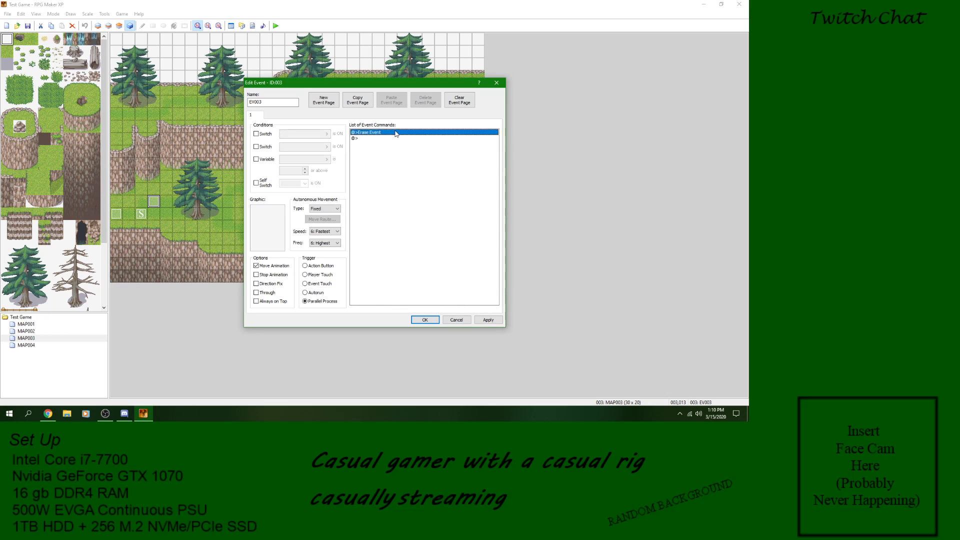
pyautogui.click(424, 141)
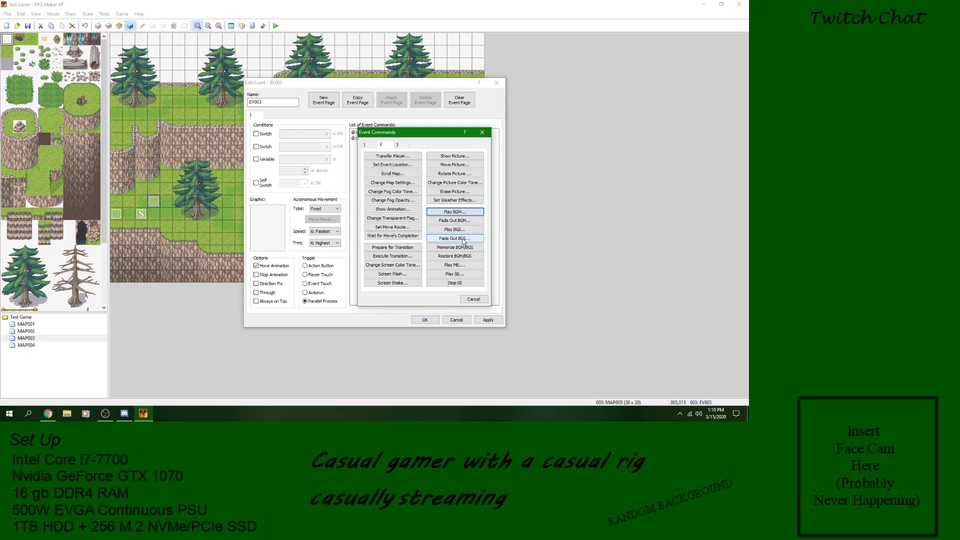
pyautogui.click(467, 212)
pyautogui.click(403, 175)
pyautogui.click(455, 150)
pyautogui.click(455, 162)
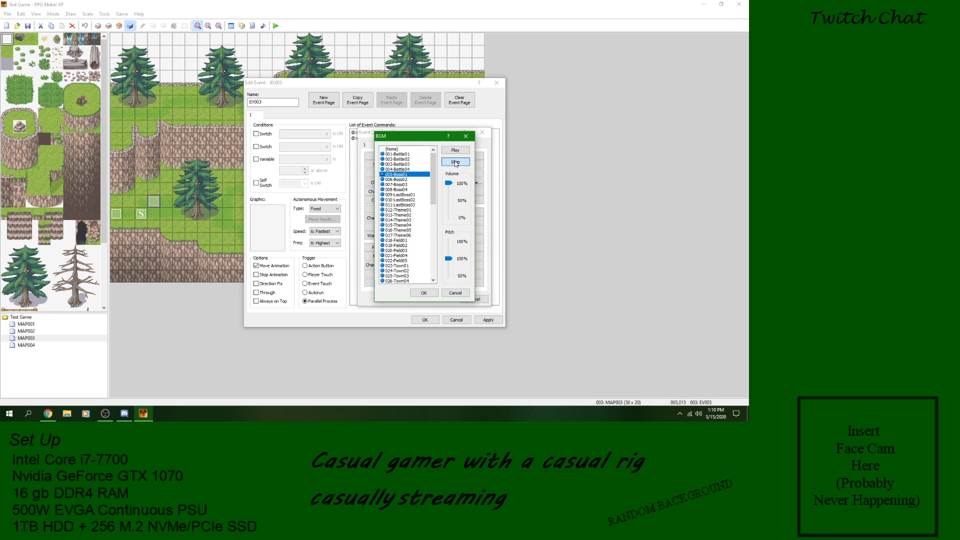
pyautogui.click(423, 293)
# Step: Insert a Memorize BGM/BGS command before Erase Event in EV003, apply the change and close the event
pyautogui.rightClick(399, 138)
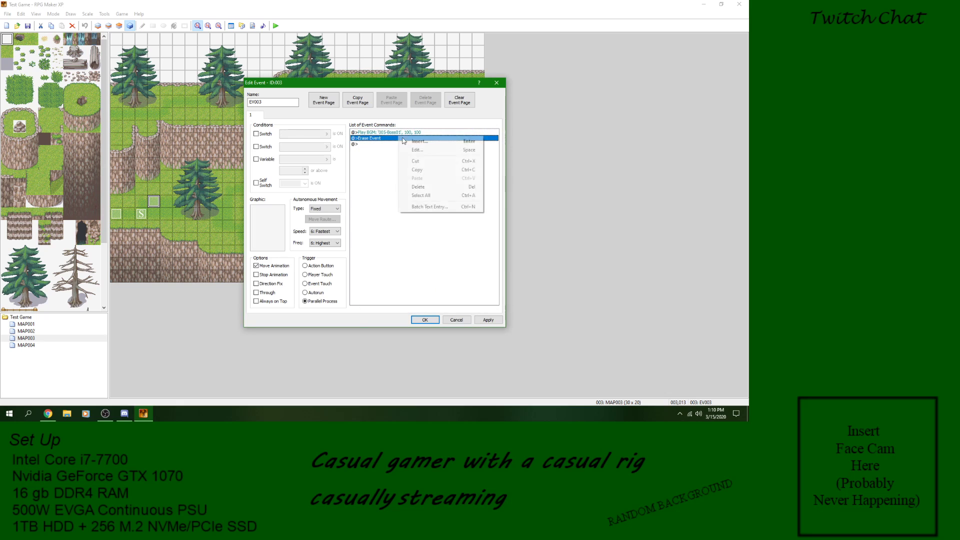
pyautogui.click(411, 141)
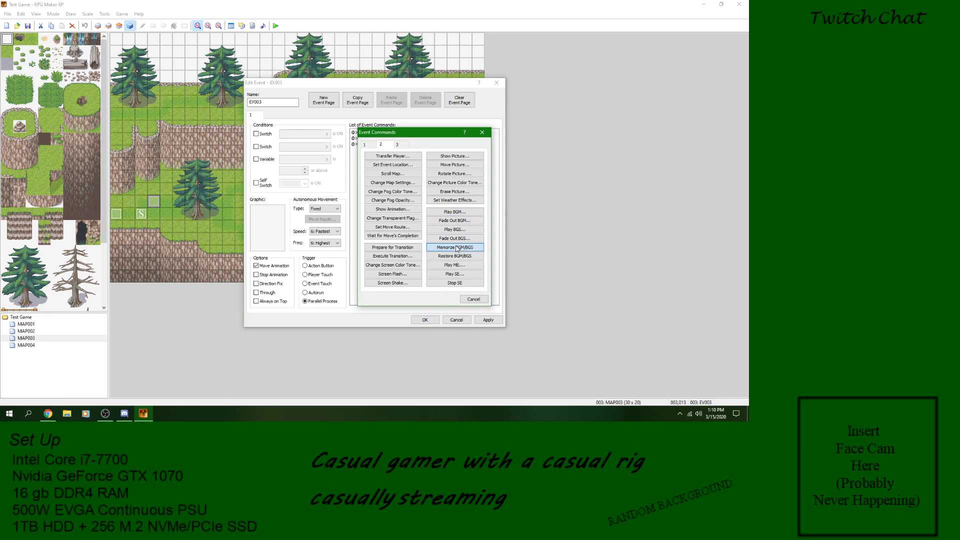
pyautogui.click(456, 247)
pyautogui.click(488, 320)
pyautogui.click(437, 323)
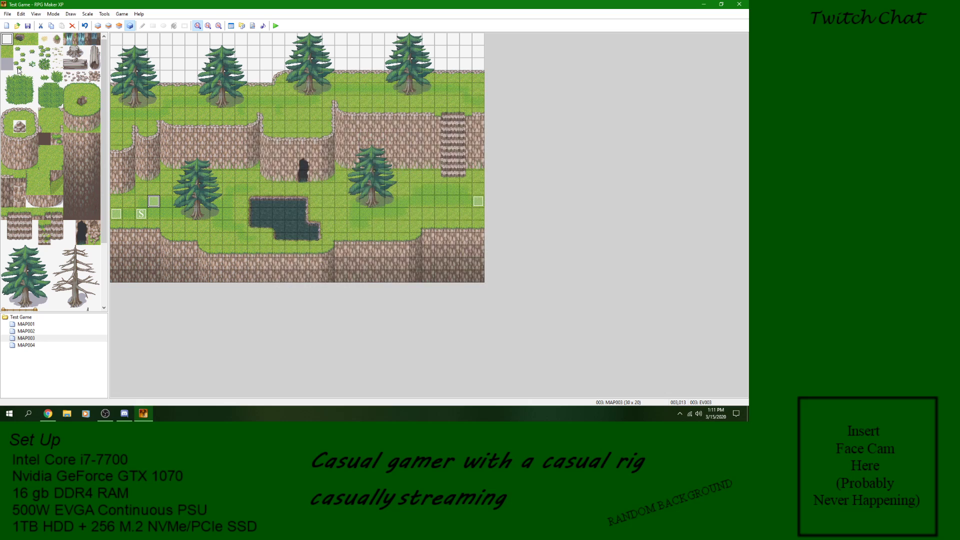
# Step: Playtest a new game, walk the character around MAP003 to check the background music, and close the test window
pyautogui.click(276, 25)
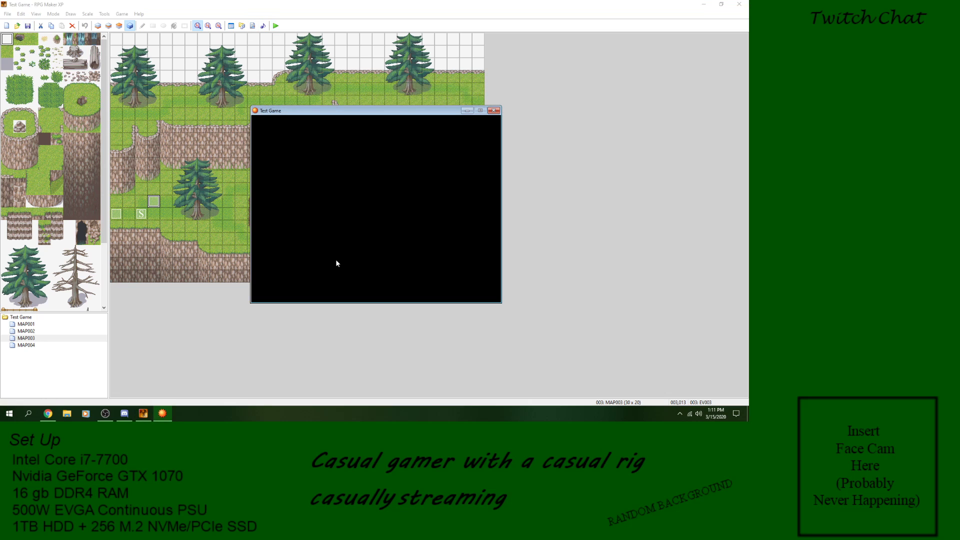
pyautogui.press('Return')
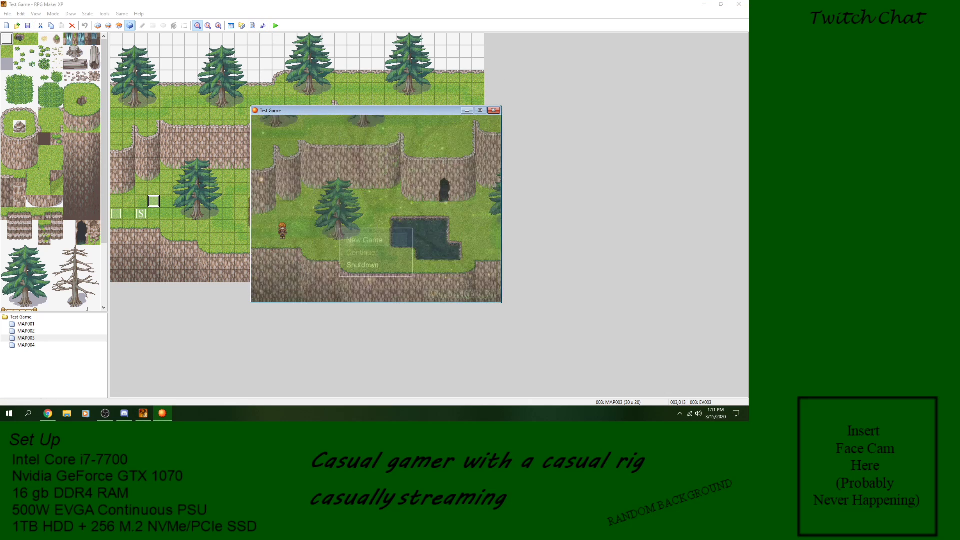
pyautogui.press('Left')
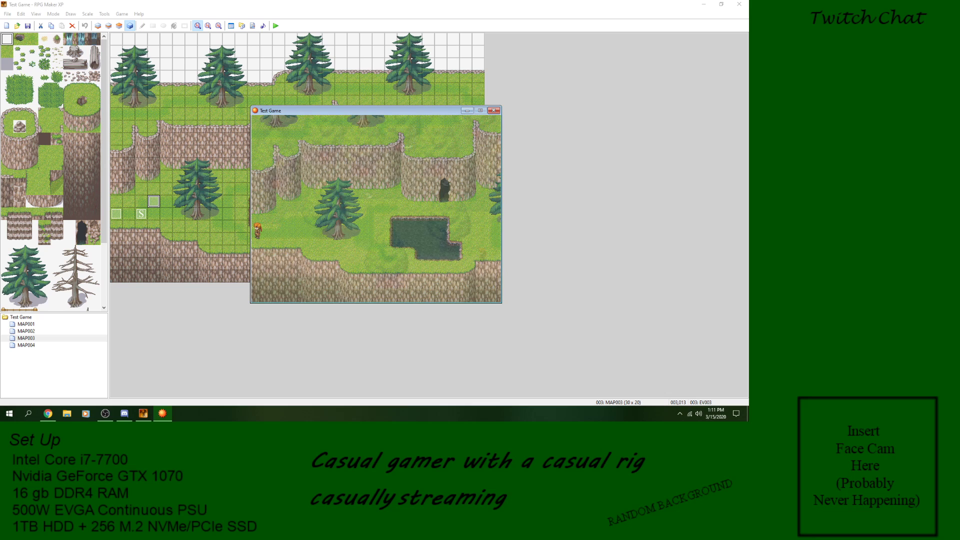
pyautogui.press('Right')
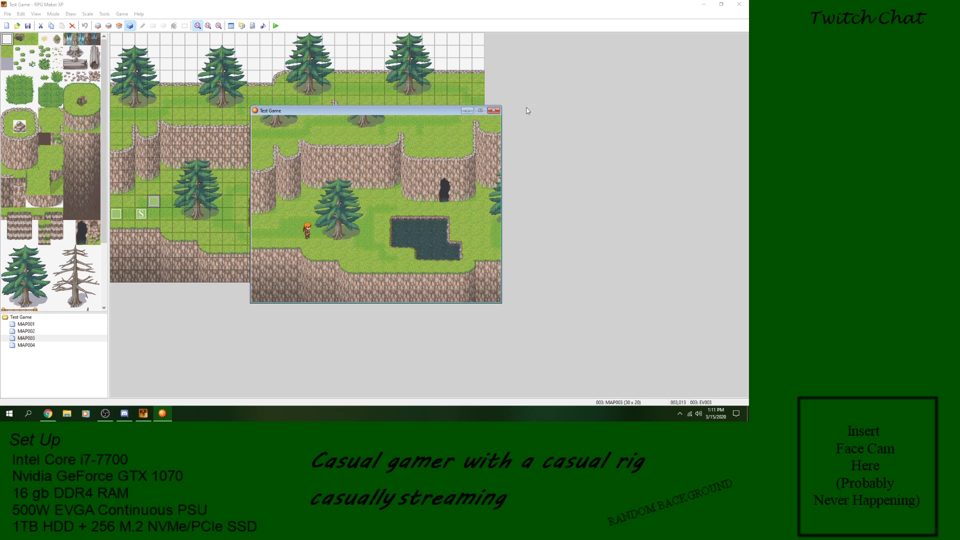
pyautogui.click(494, 110)
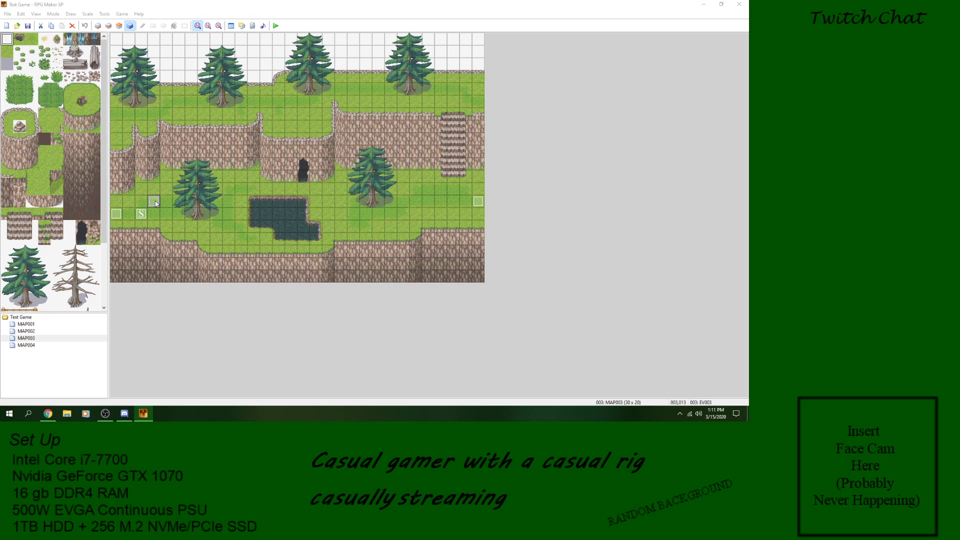
# Step: Reopen event EV003 and delete its Memorize BGM/BGS command
pyautogui.doubleClick(153, 201)
pyautogui.rightClick(387, 139)
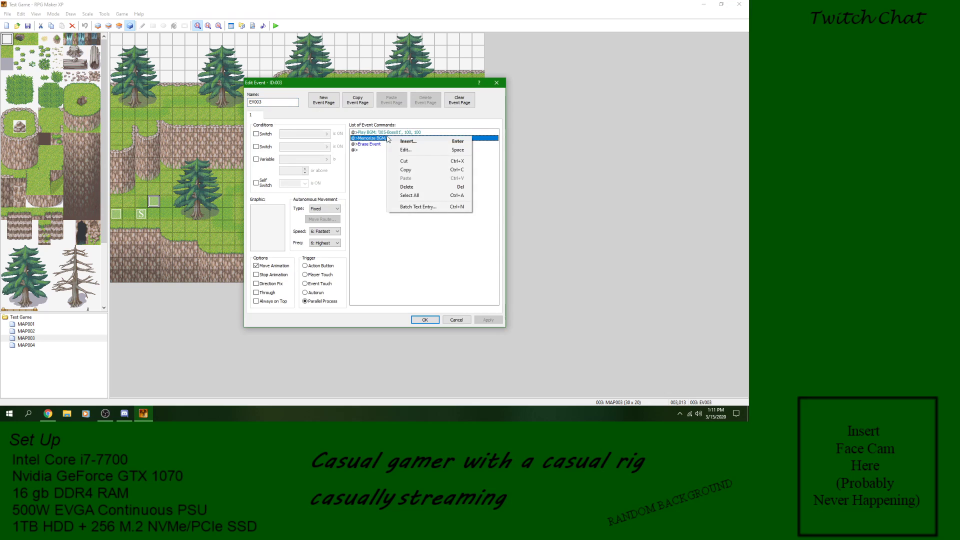
pyautogui.click(418, 187)
# Step: Insert a Memorize BGM/BGS command before Play BGM in EV003, dismissing the Fade Out BGS options on the way
pyautogui.rightClick(388, 138)
pyautogui.click(408, 142)
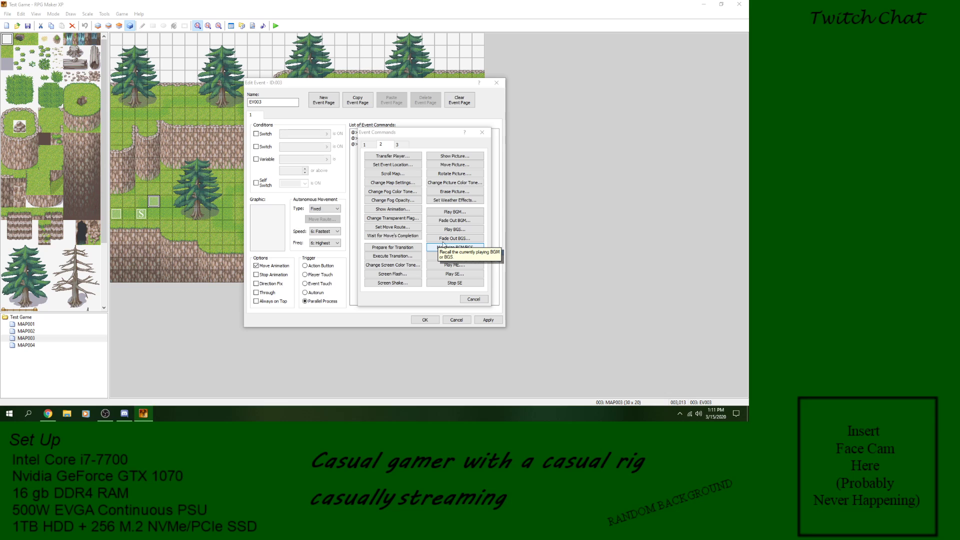
pyautogui.click(475, 239)
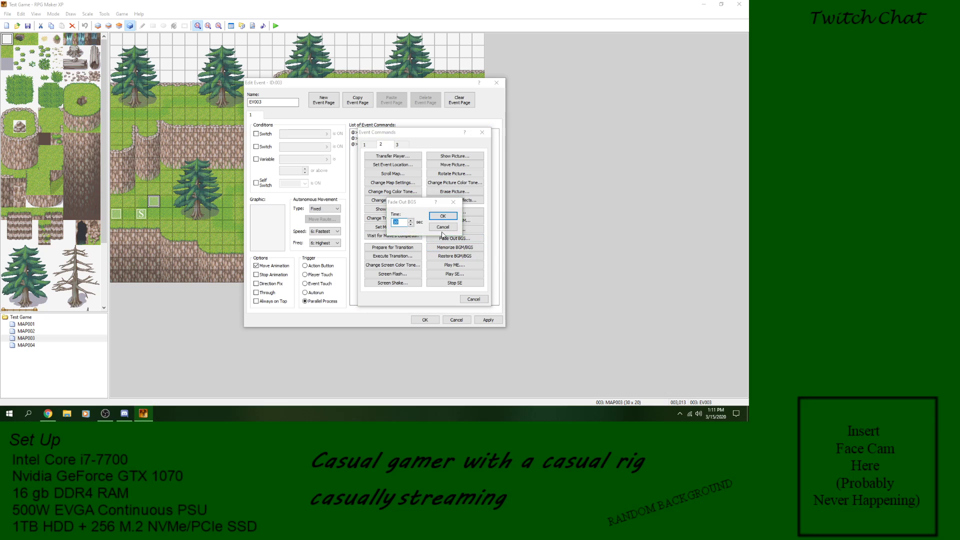
pyautogui.press('Escape')
pyautogui.click(465, 247)
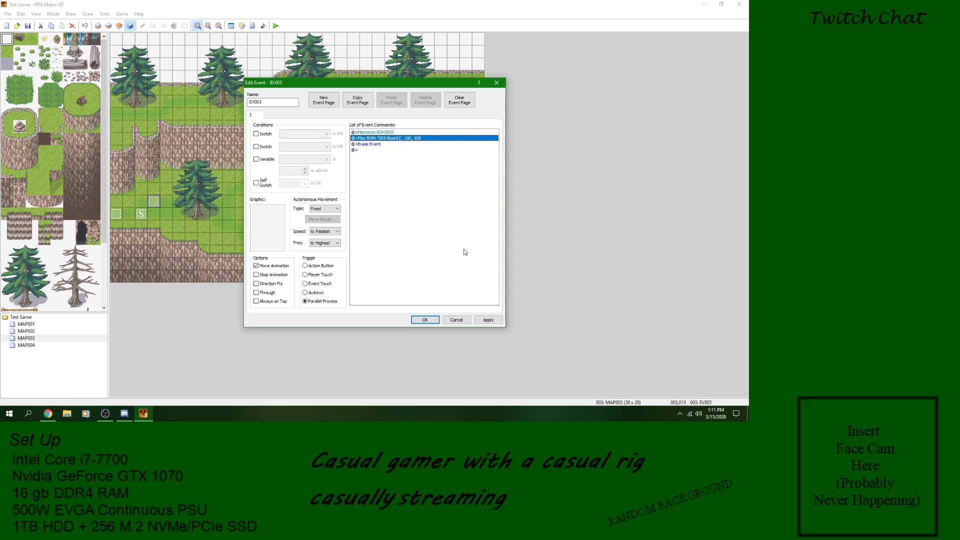
# Step: Delete the Play BGM and Memorize BGM/BGS commands from EV003, keeping only Erase Event
pyautogui.rightClick(381, 132)
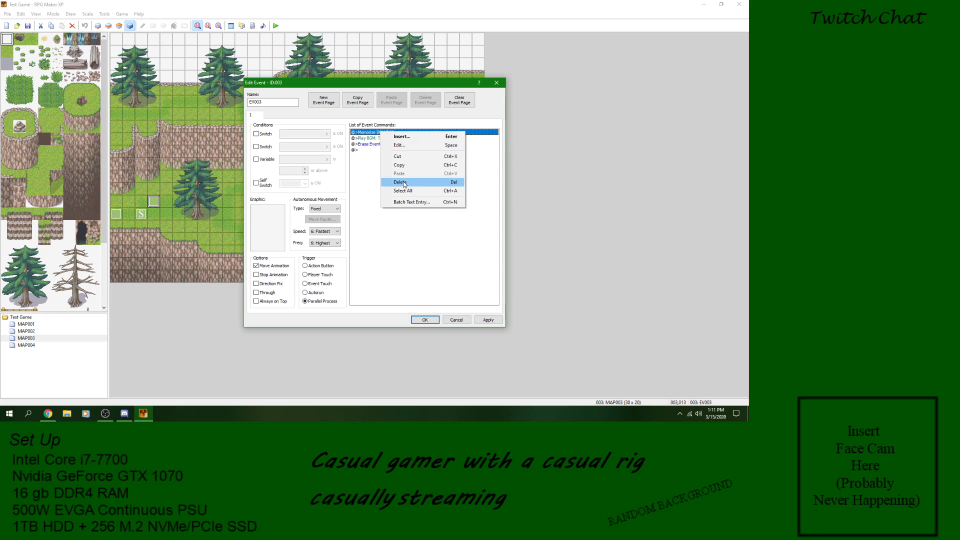
pyautogui.click(372, 139)
pyautogui.click(373, 140)
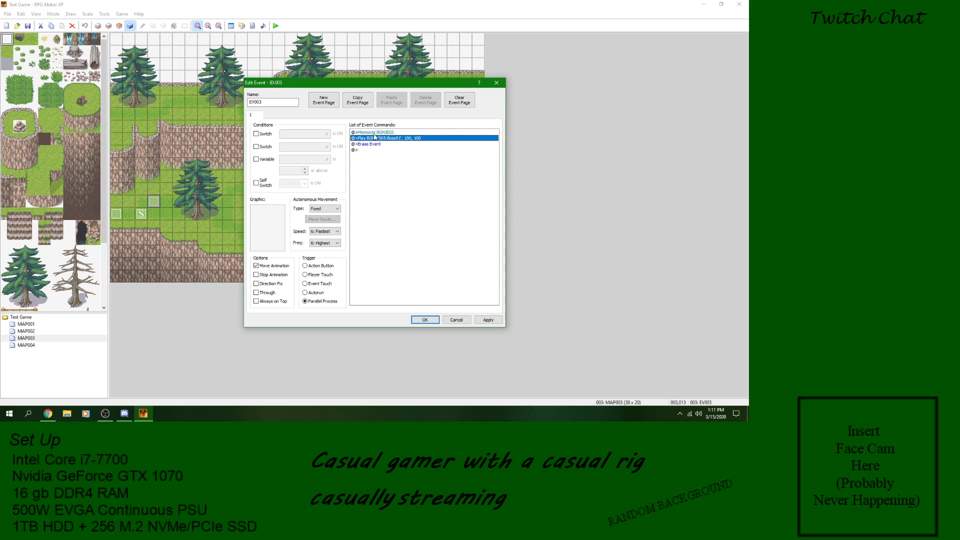
pyautogui.rightClick(374, 140)
pyautogui.click(401, 190)
pyautogui.rightClick(383, 133)
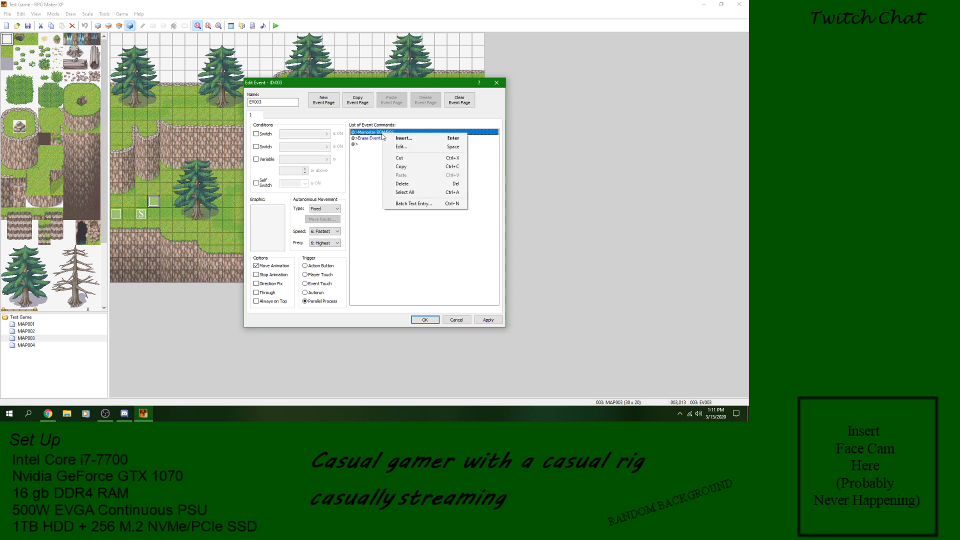
pyautogui.click(403, 184)
# Step: Try a Memorize BGM/BGS command before Erase Event and delete the added command
pyautogui.rightClick(371, 133)
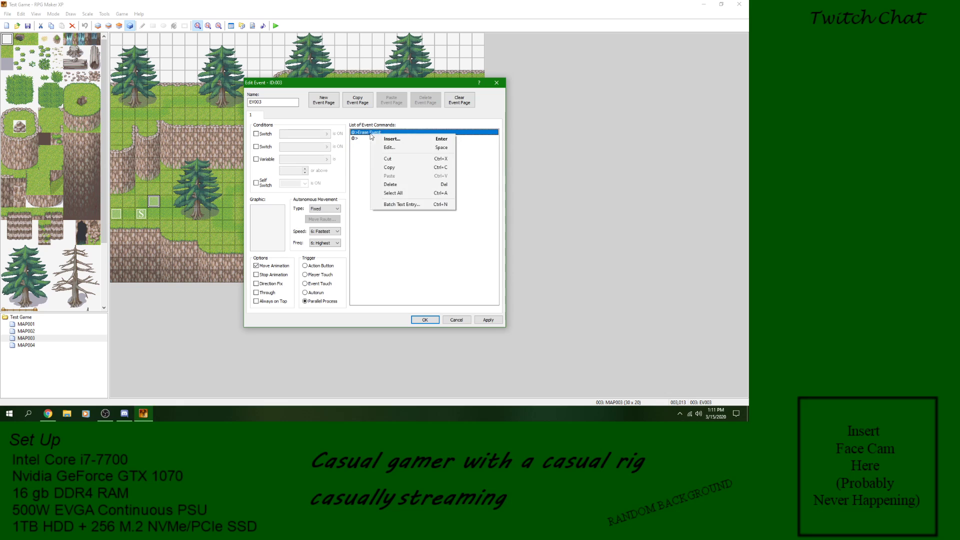
pyautogui.click(390, 138)
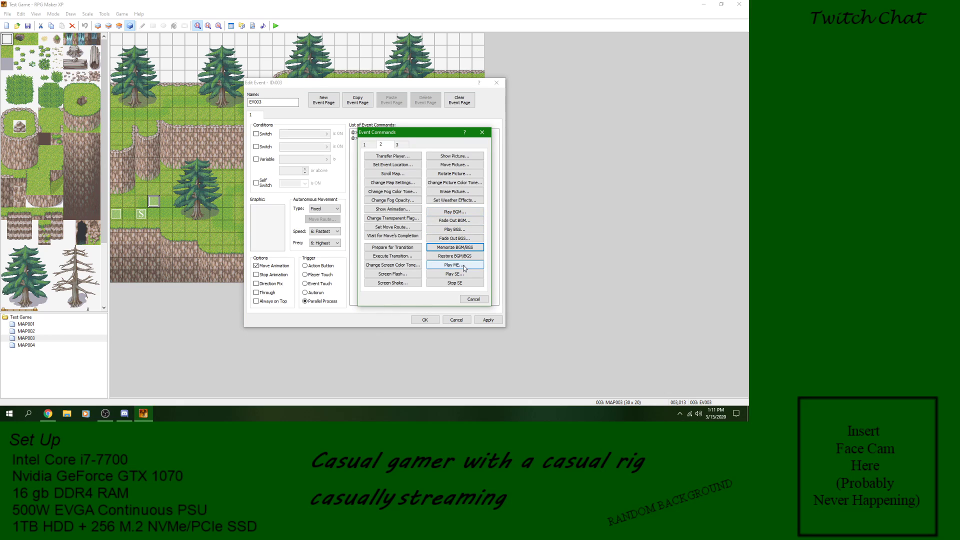
pyautogui.click(456, 247)
pyautogui.rightClick(384, 133)
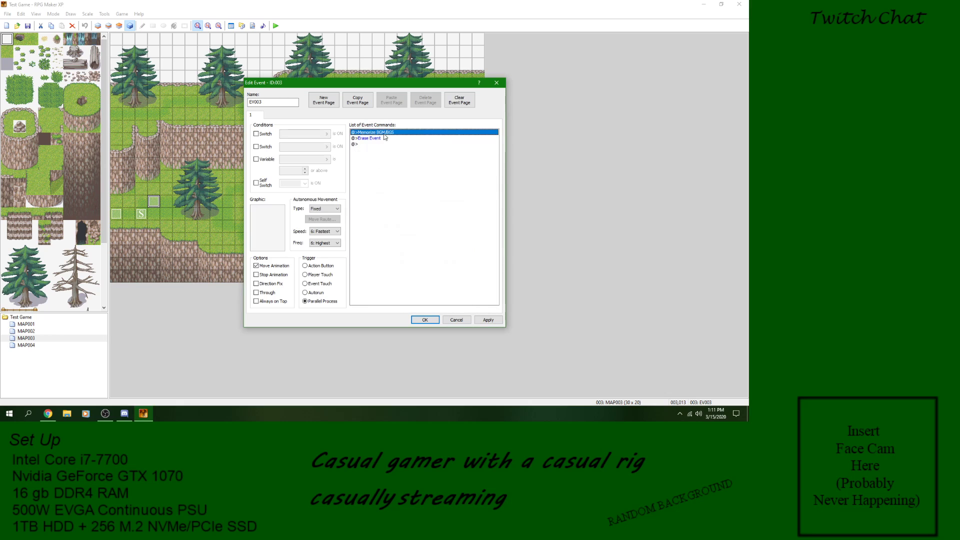
pyautogui.click(404, 184)
# Step: Start a new command before Erase Event, check the Play ME options with 001-Victory01, and cancel them
pyautogui.rightClick(383, 133)
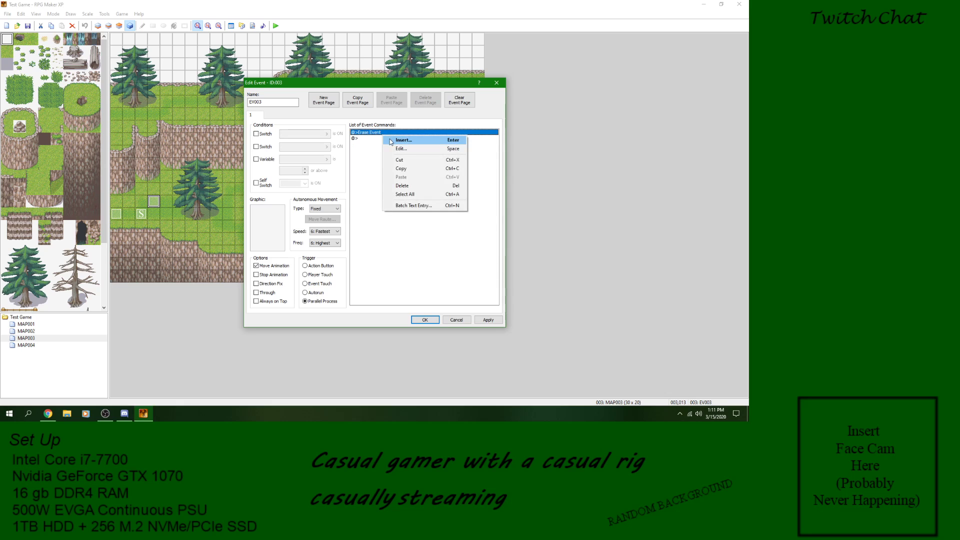
pyautogui.click(392, 141)
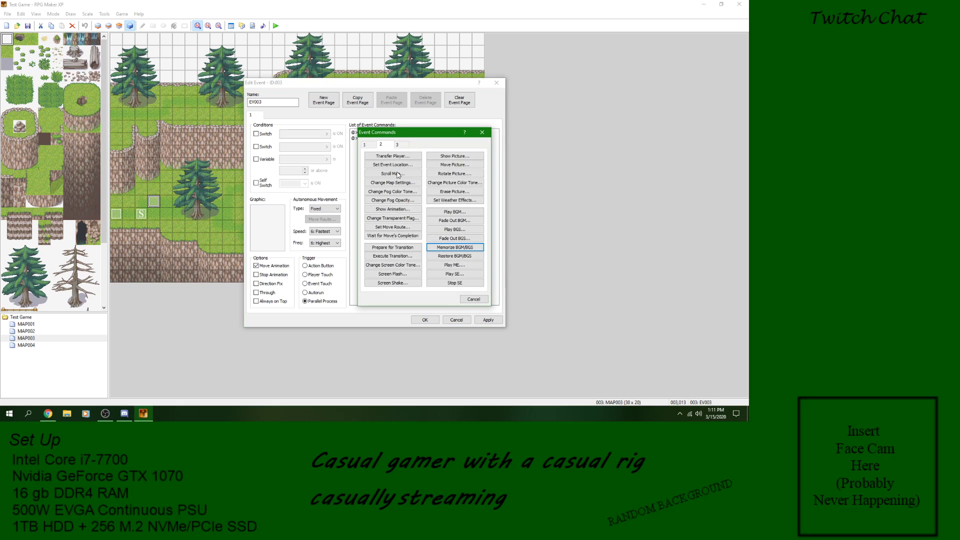
pyautogui.click(469, 266)
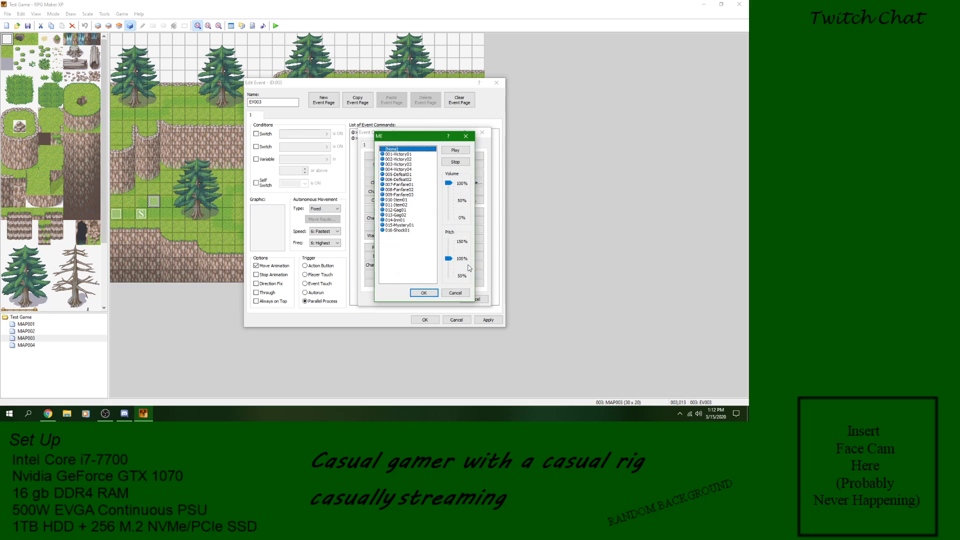
pyautogui.click(413, 155)
pyautogui.click(457, 162)
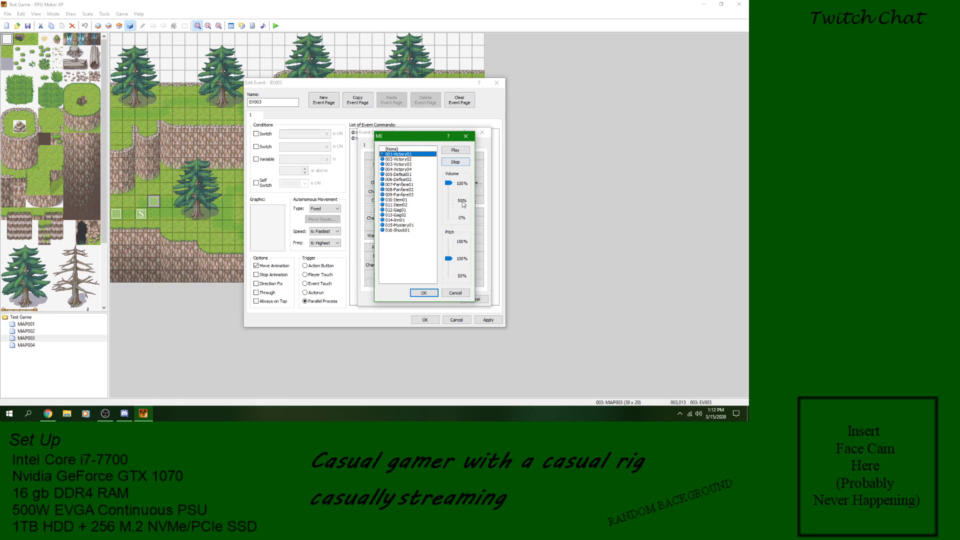
pyautogui.click(455, 293)
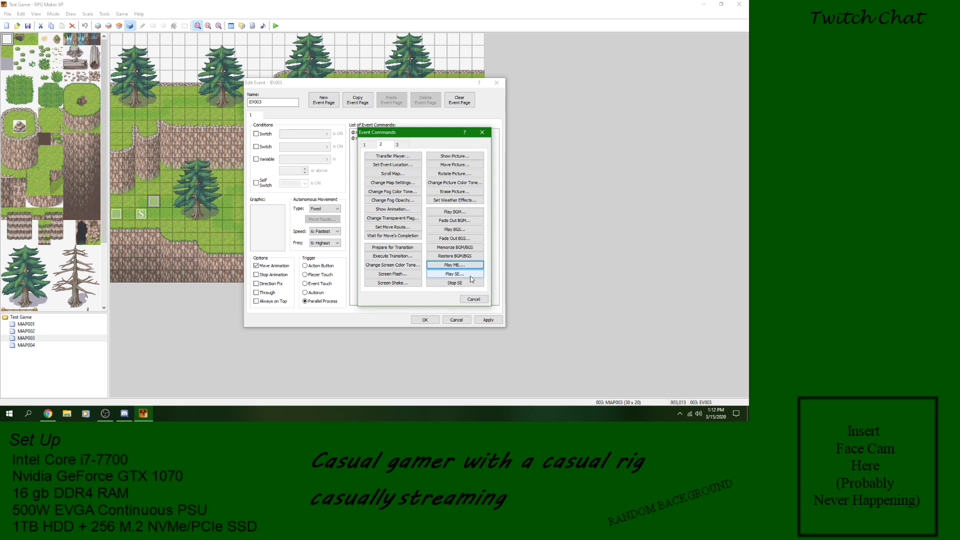
# Step: Try a Stop SE command before Erase Event and delete it from the command list
pyautogui.click(470, 284)
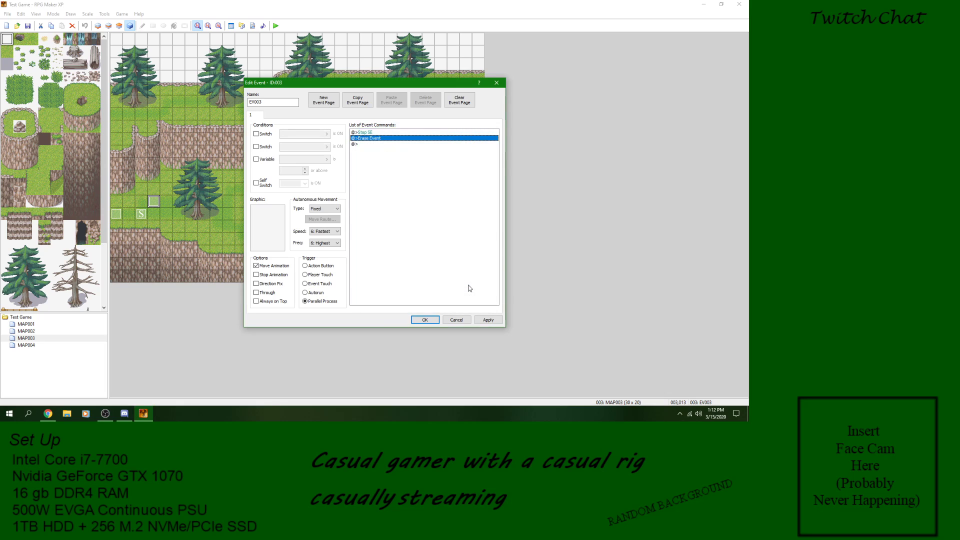
pyautogui.rightClick(365, 135)
pyautogui.click(392, 185)
# Step: Start a new command before Erase Event, check the Battle Processing troop and escape options, and cancel them
pyautogui.rightClick(377, 134)
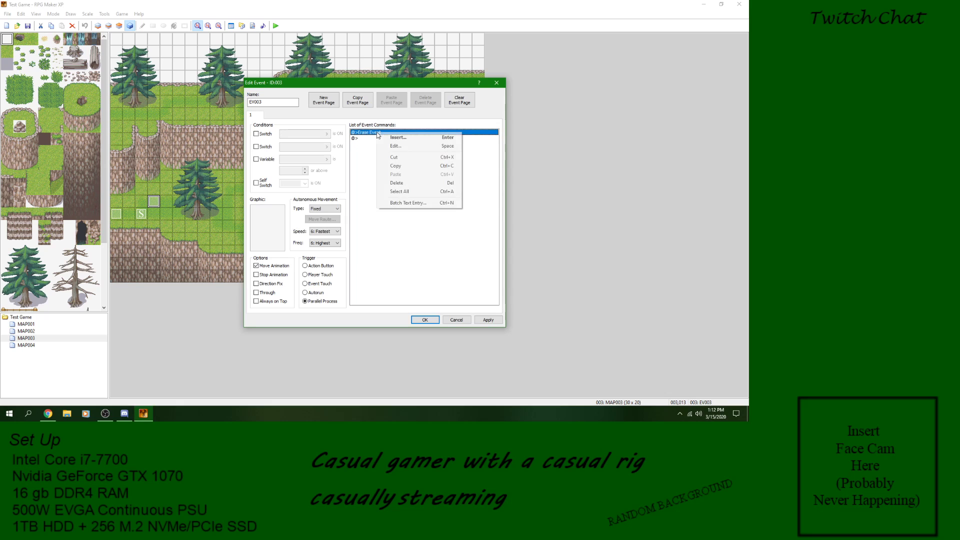
pyautogui.click(390, 140)
pyautogui.click(400, 144)
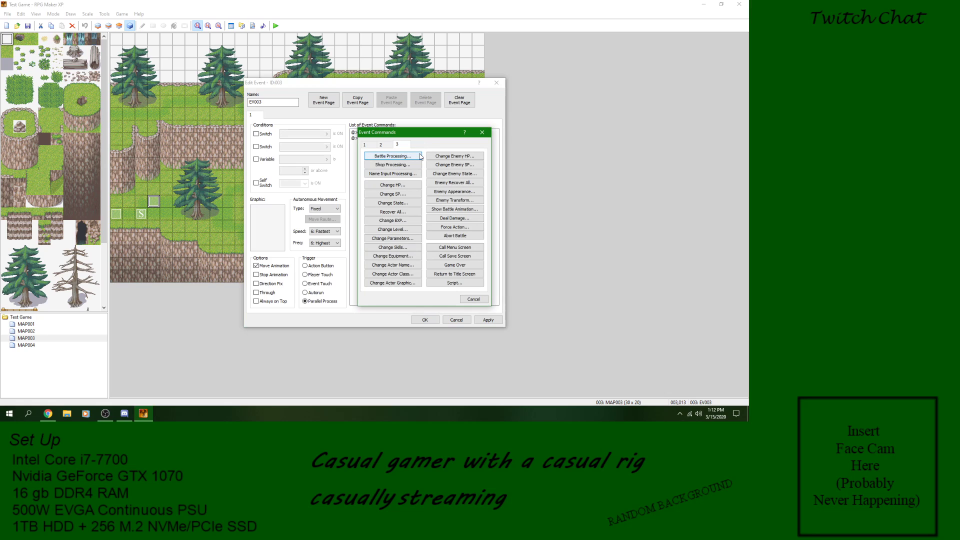
pyautogui.click(419, 156)
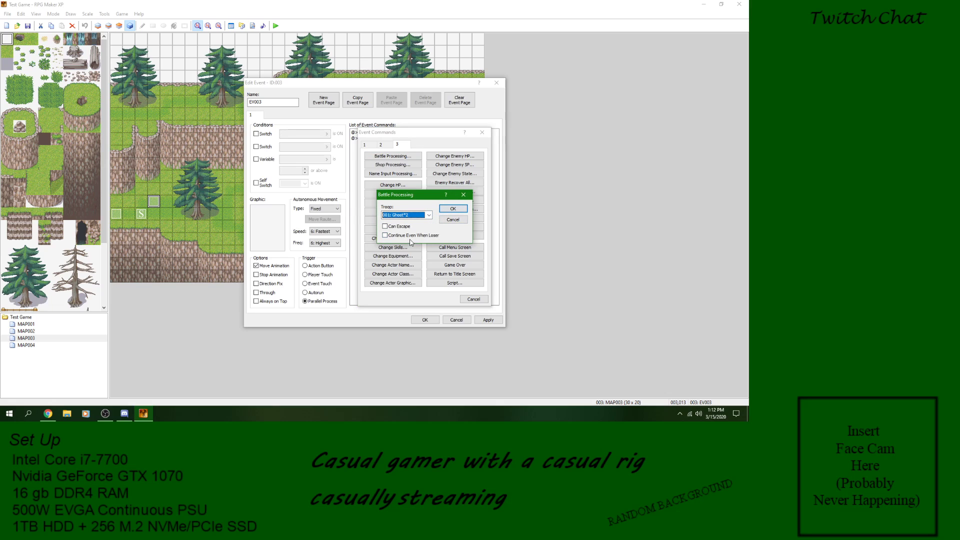
pyautogui.click(454, 220)
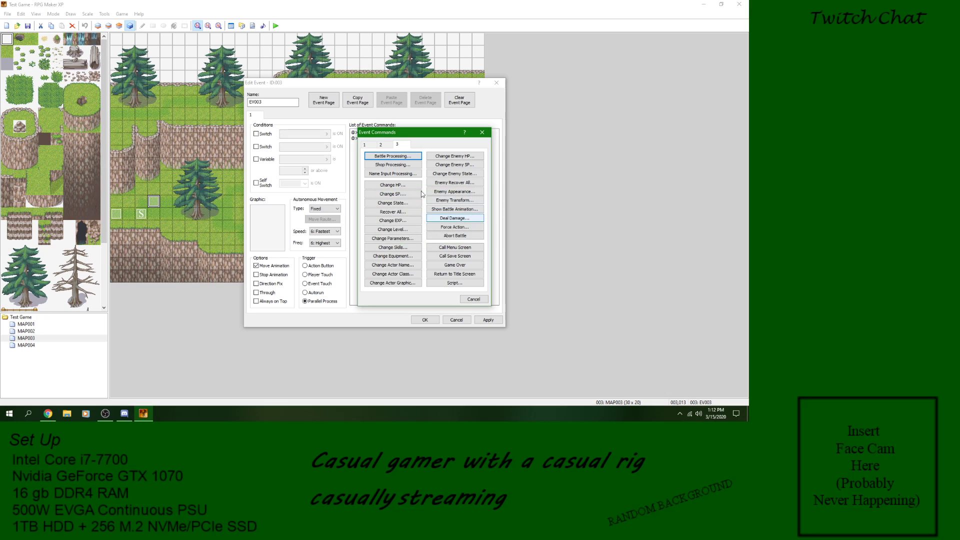
# Step: Check the Shop Processing goods choices and the Name Input Processing options, cancelling both
pyautogui.click(393, 164)
pyautogui.rightClick(417, 191)
pyautogui.click(434, 194)
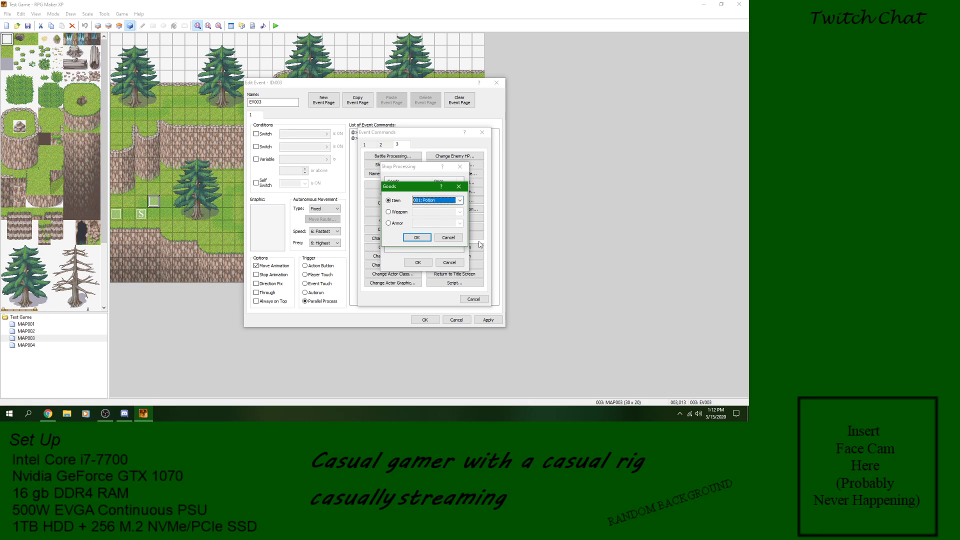
pyautogui.click(449, 238)
pyautogui.click(456, 260)
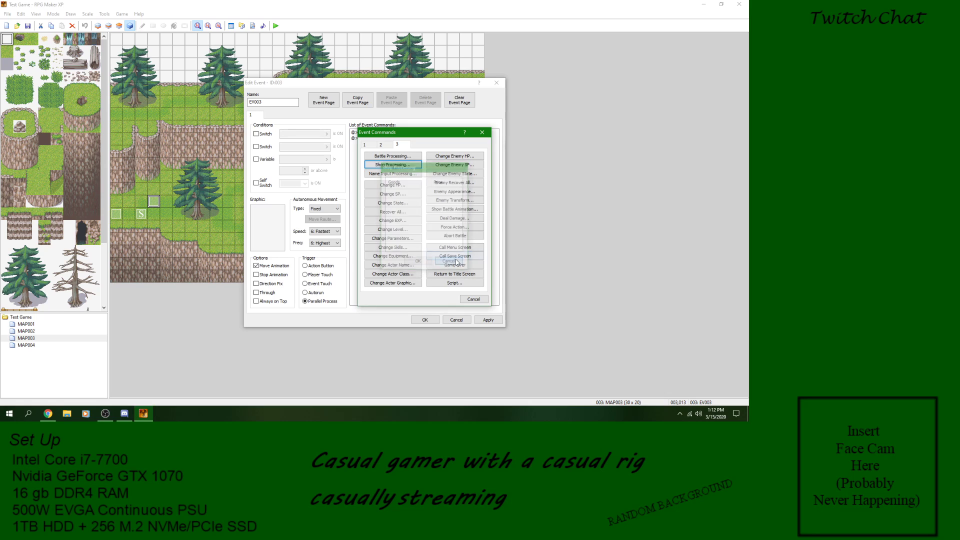
pyautogui.click(393, 173)
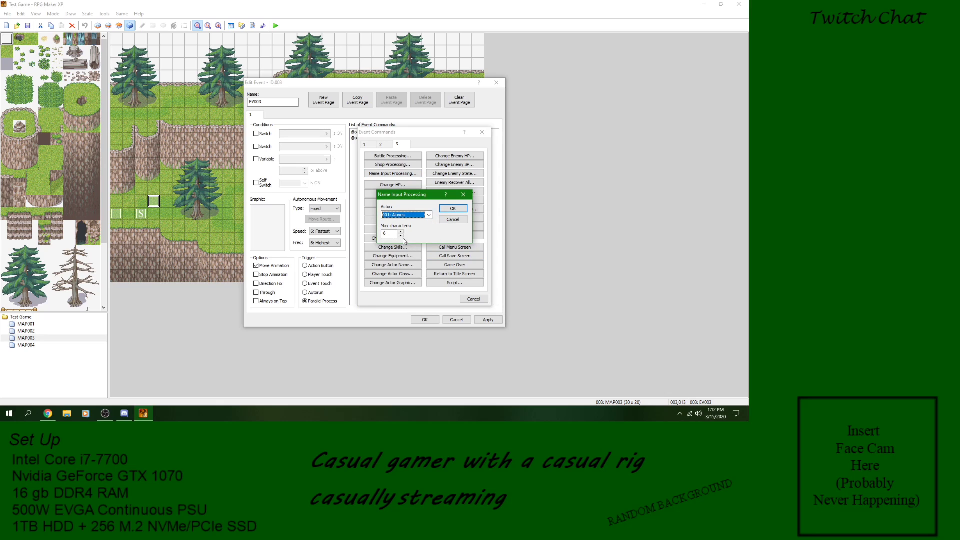
pyautogui.click(453, 220)
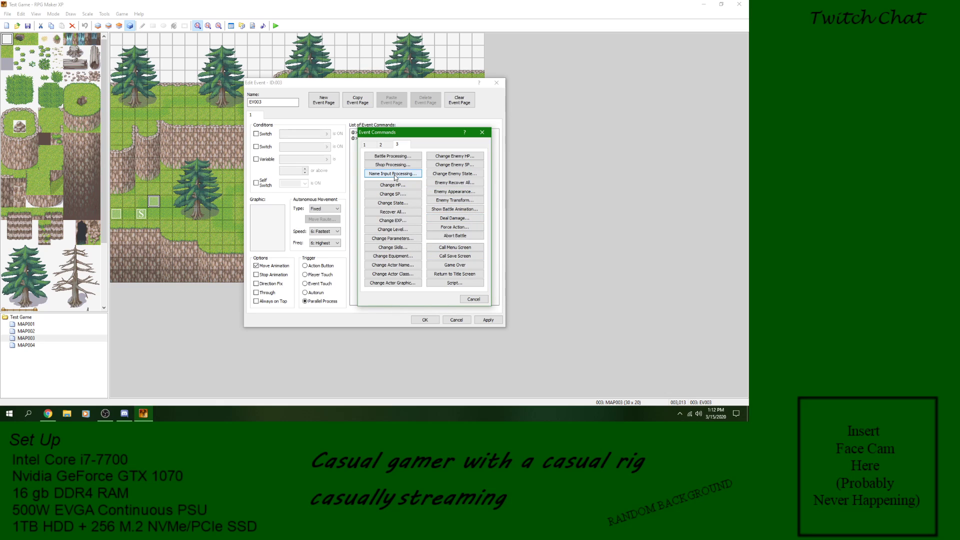
# Step: Check the Change HP actor choices and its increase or decrease operations, and cancel them
pyautogui.click(409, 187)
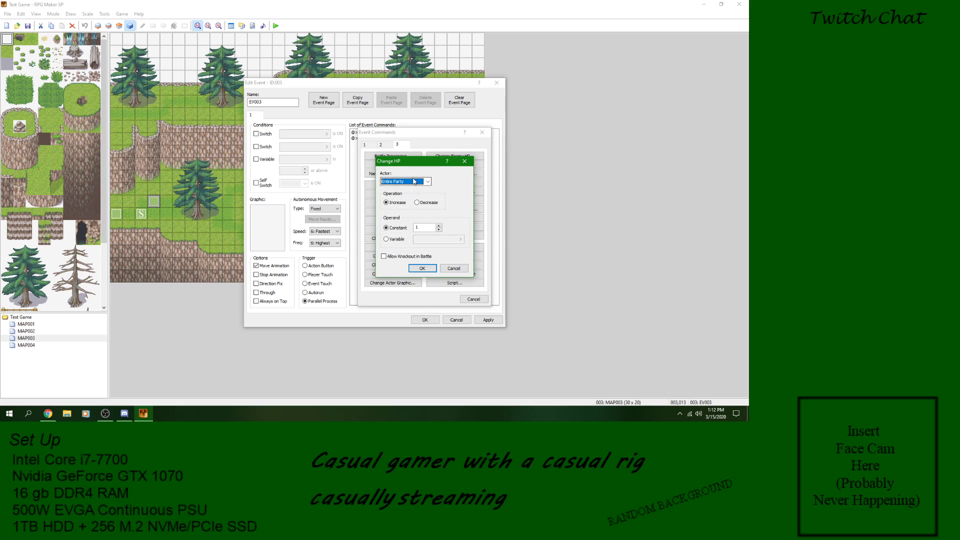
pyautogui.click(425, 182)
pyautogui.click(446, 182)
pyautogui.click(428, 205)
pyautogui.click(400, 205)
pyautogui.click(454, 268)
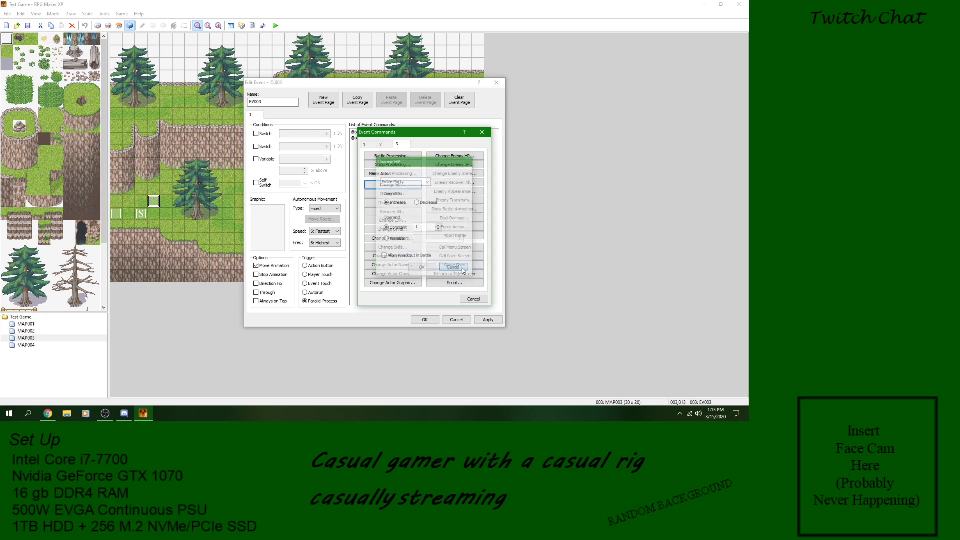
# Step: Check the actor choices of the Change State and Recover All commands, cancelling both
pyautogui.click(393, 203)
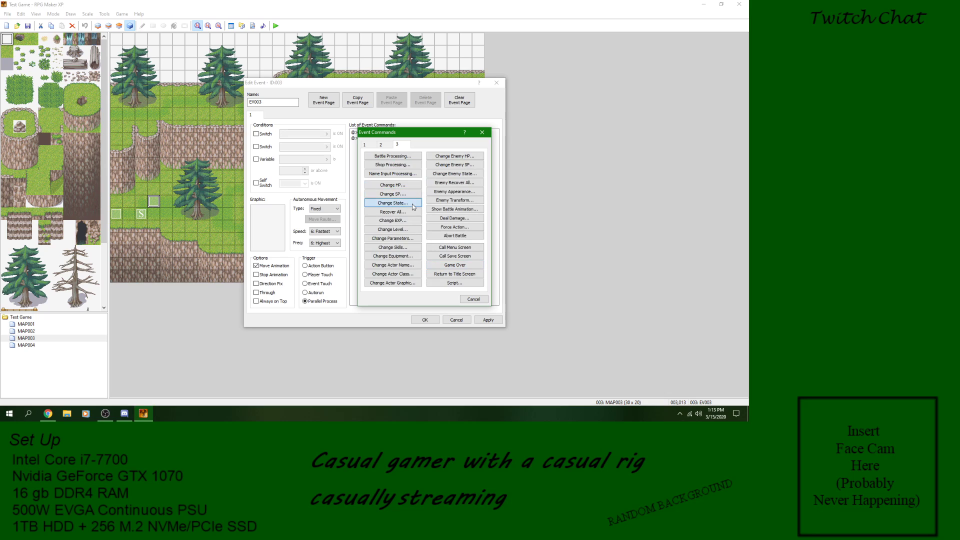
pyautogui.click(431, 205)
pyautogui.click(431, 205)
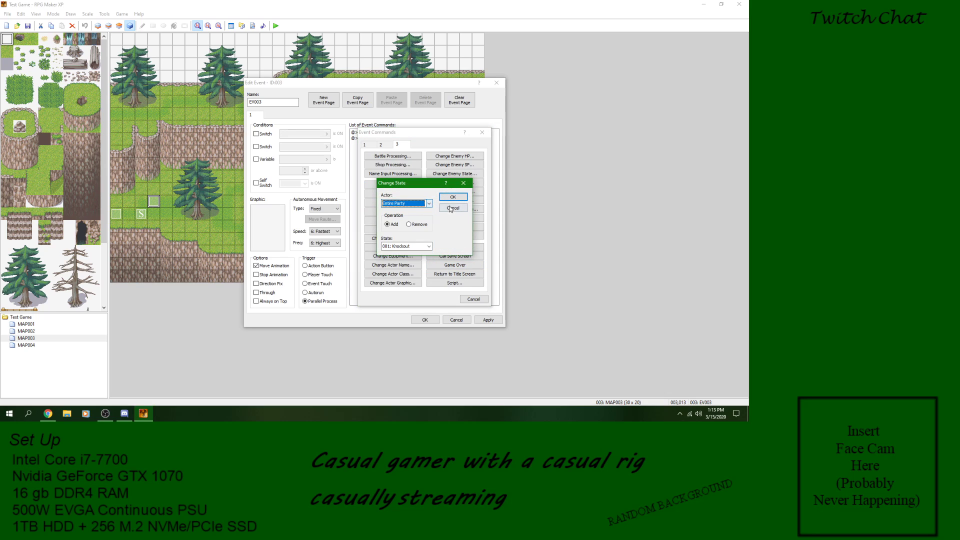
pyautogui.click(449, 207)
pyautogui.click(413, 214)
pyautogui.click(453, 226)
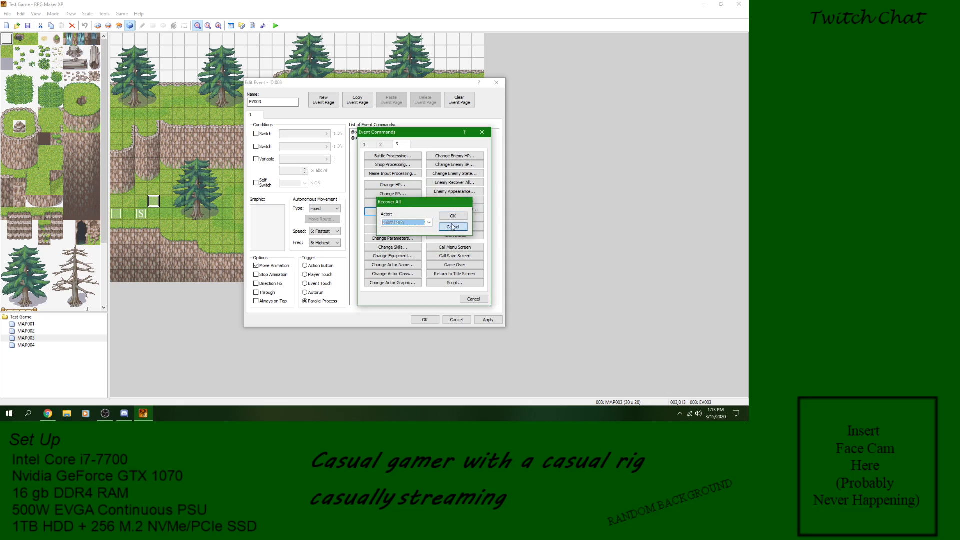
pyautogui.click(411, 213)
pyautogui.click(431, 222)
pyautogui.click(432, 222)
pyautogui.click(454, 230)
# Step: Check the Change EXP and Change Level options for the party, cancelling both
pyautogui.press('Down')
pyautogui.press('Return')
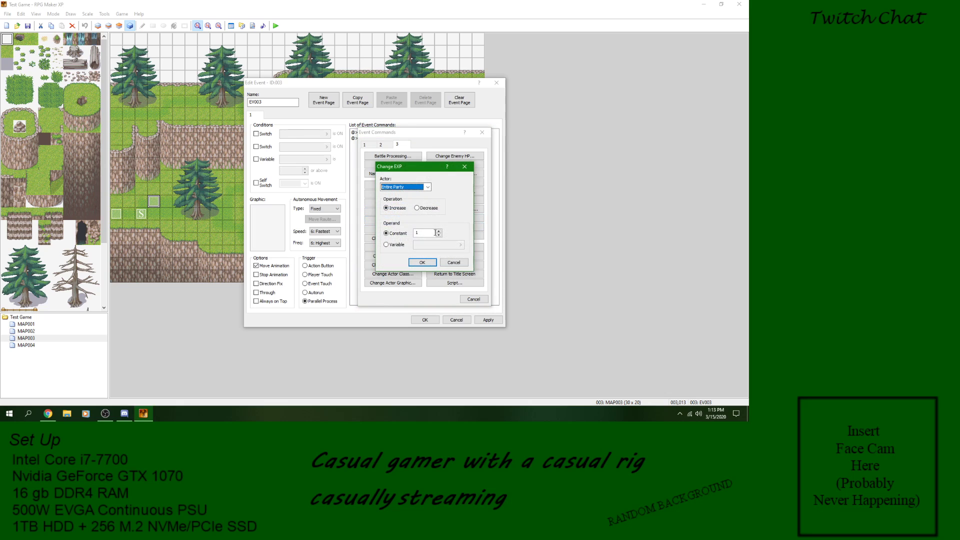
pyautogui.click(460, 262)
pyautogui.press('Down')
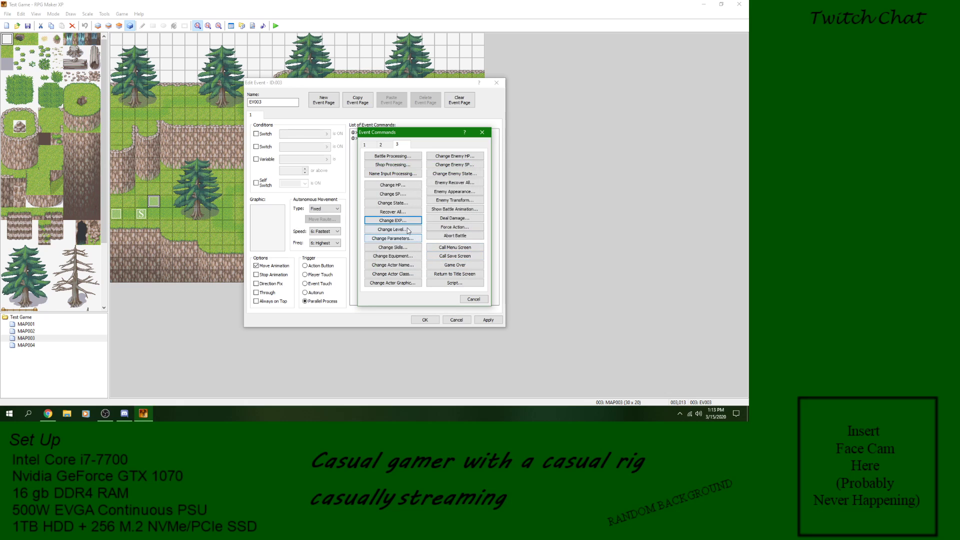
pyautogui.press('Return')
pyautogui.click(426, 187)
pyautogui.click(459, 217)
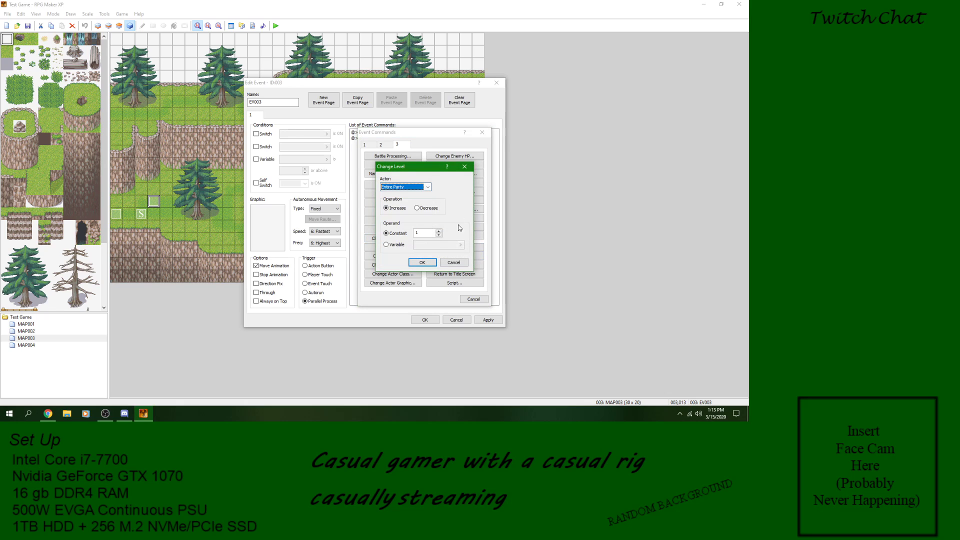
pyautogui.click(458, 264)
# Step: Check the actor choices in the Change Parameters command and cancel it
pyautogui.press('Down')
pyautogui.press('Return')
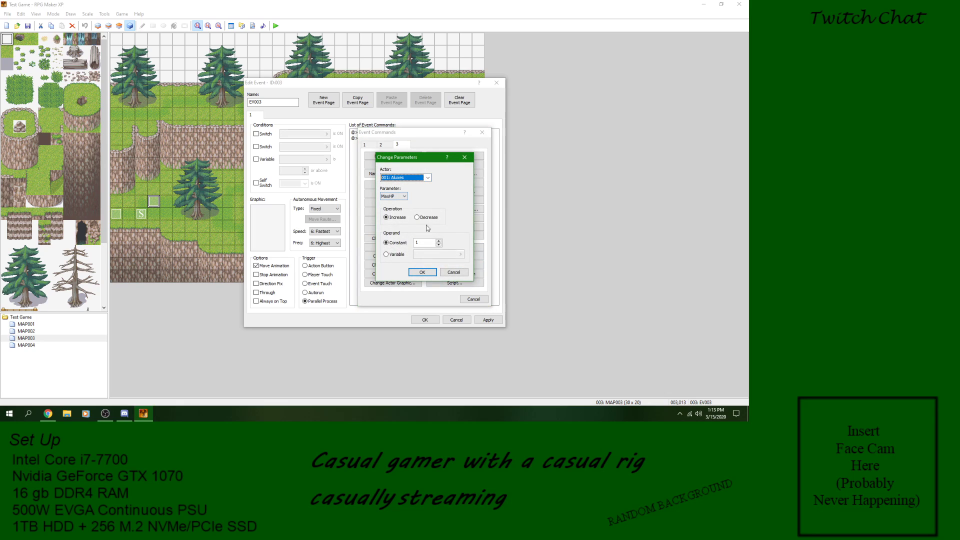
pyautogui.click(429, 179)
pyautogui.click(428, 178)
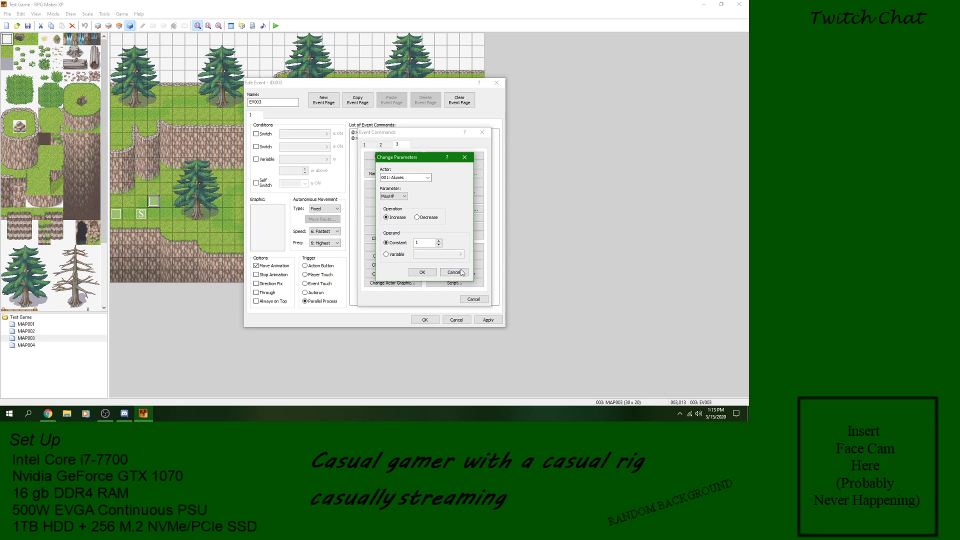
pyautogui.click(454, 272)
# Step: Check the skill and actor choices in the Change Skills command and cancel it
pyautogui.press('Down')
pyautogui.press('Return')
pyautogui.click(430, 246)
pyautogui.click(430, 246)
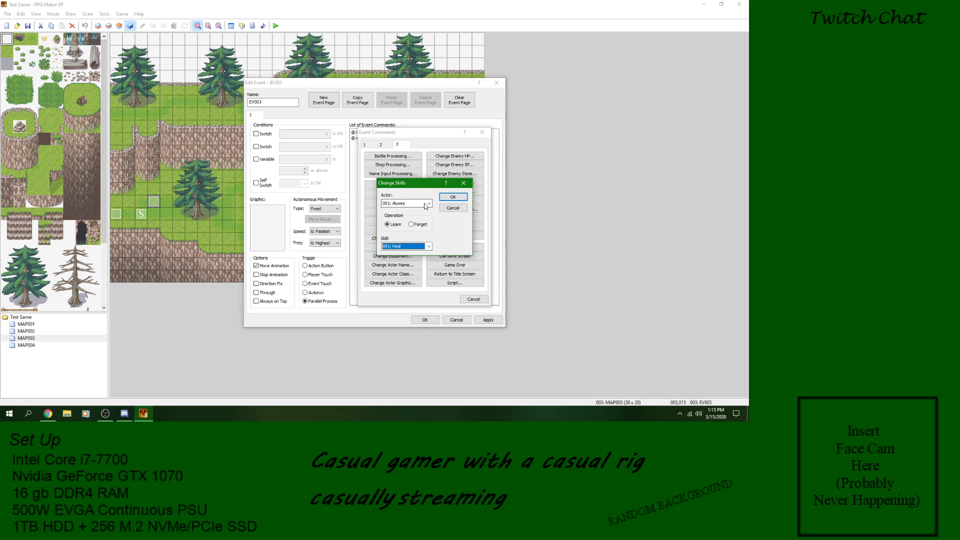
pyautogui.click(429, 204)
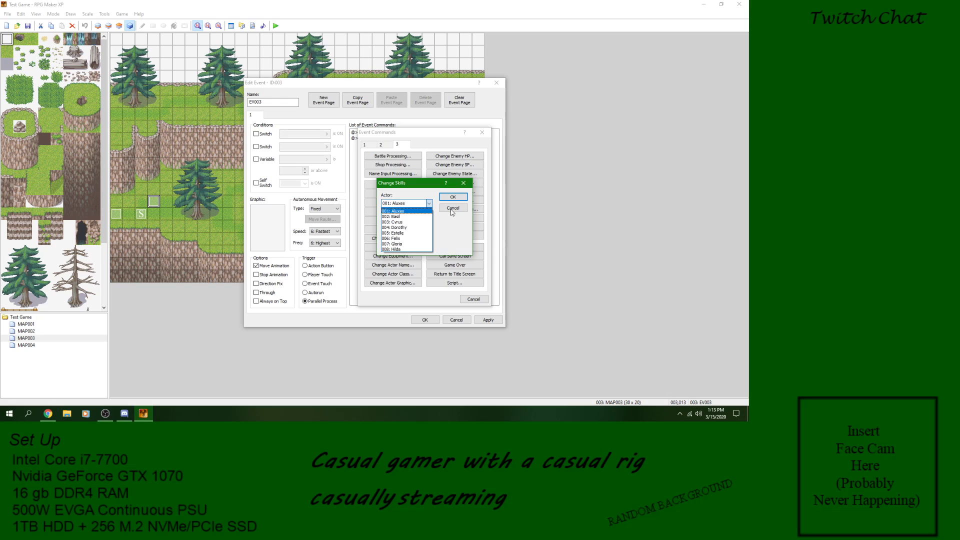
pyautogui.click(429, 205)
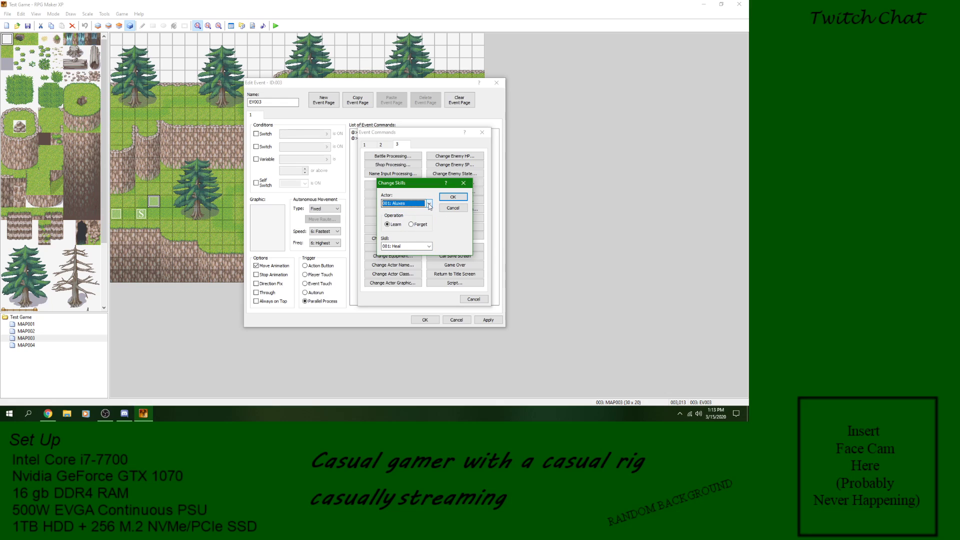
pyautogui.click(429, 204)
pyautogui.click(449, 207)
pyautogui.click(452, 207)
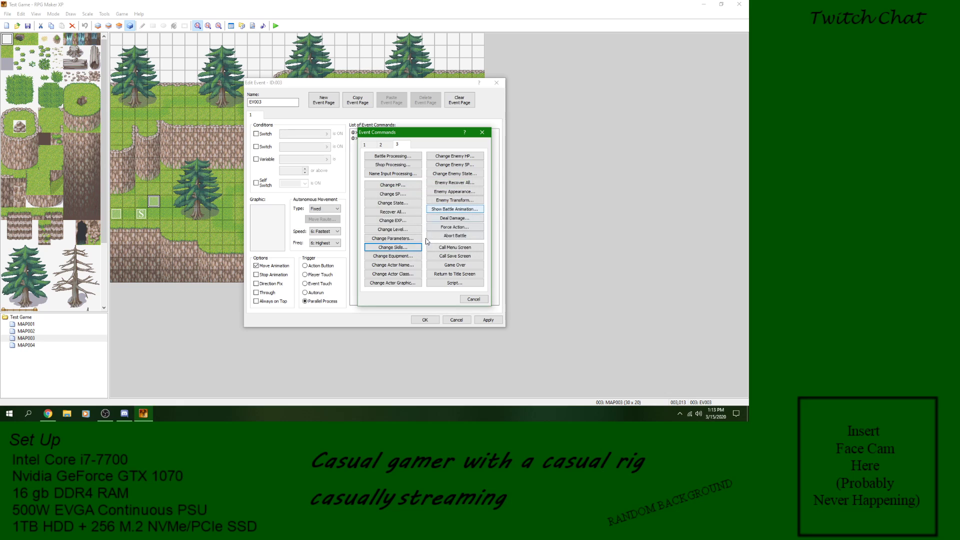
# Step: Check the weapon and actor choices in the Change Equipment command and cancel it
pyautogui.click(406, 256)
pyautogui.click(464, 204)
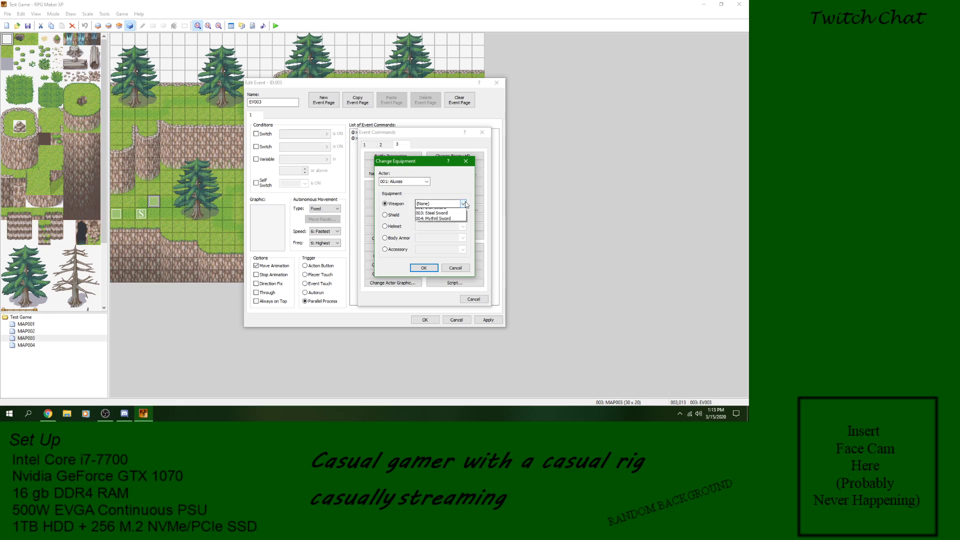
pyautogui.click(466, 204)
pyautogui.click(428, 182)
pyautogui.click(428, 182)
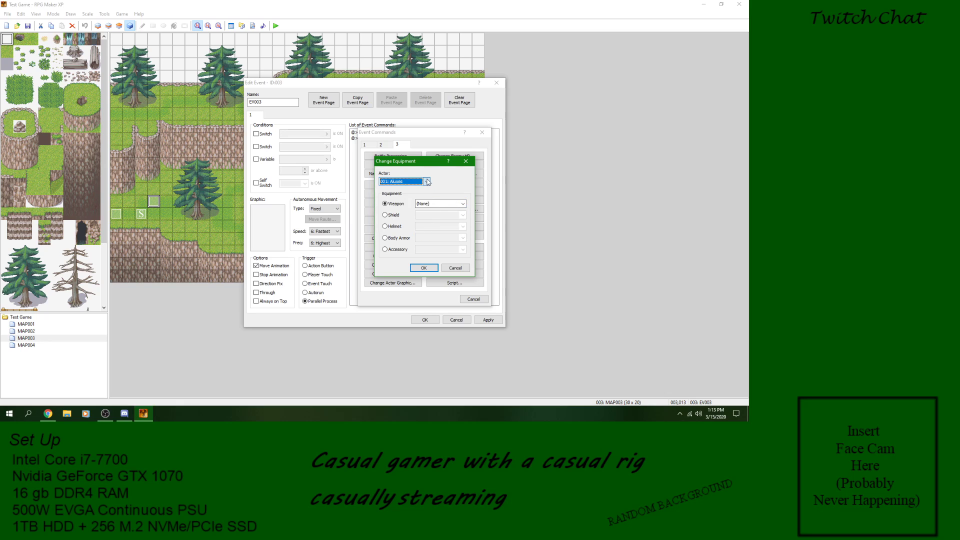
pyautogui.click(453, 269)
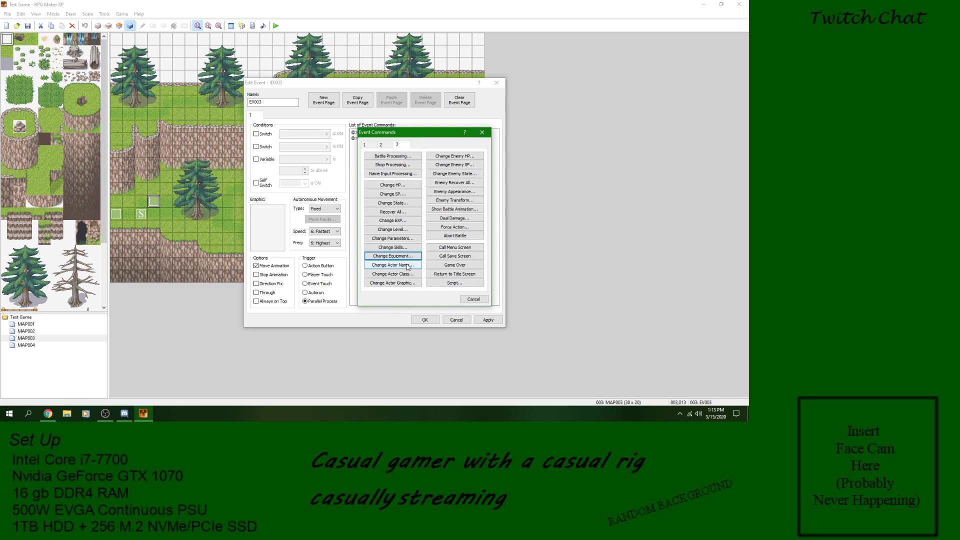
# Step: Check the actor and name fields of the Change Actor Name command and cancel it
pyautogui.click(408, 266)
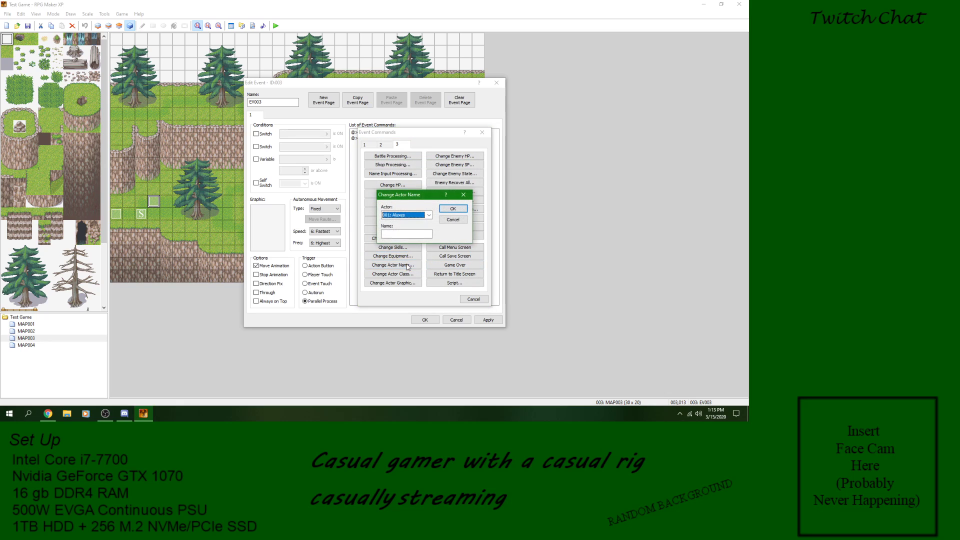
pyautogui.click(456, 220)
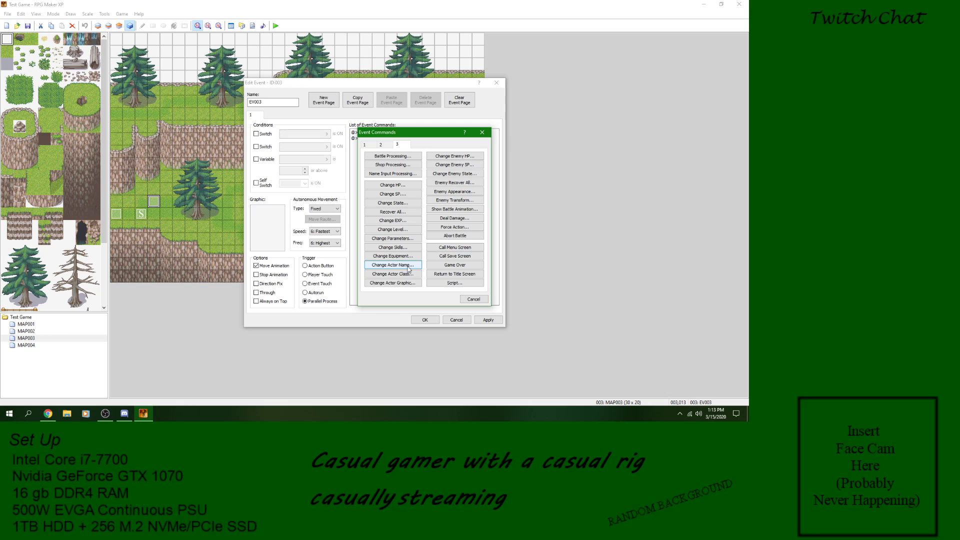
pyautogui.click(408, 268)
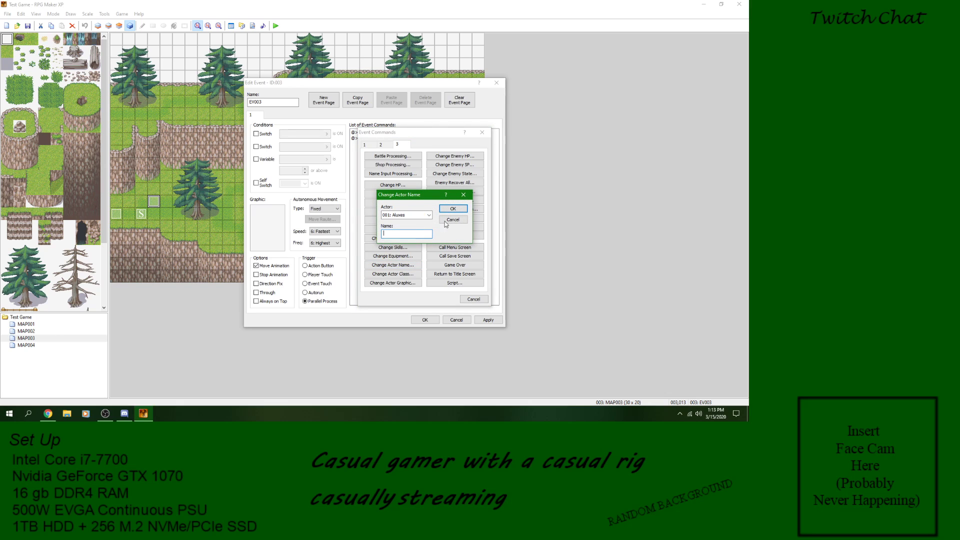
pyautogui.click(453, 220)
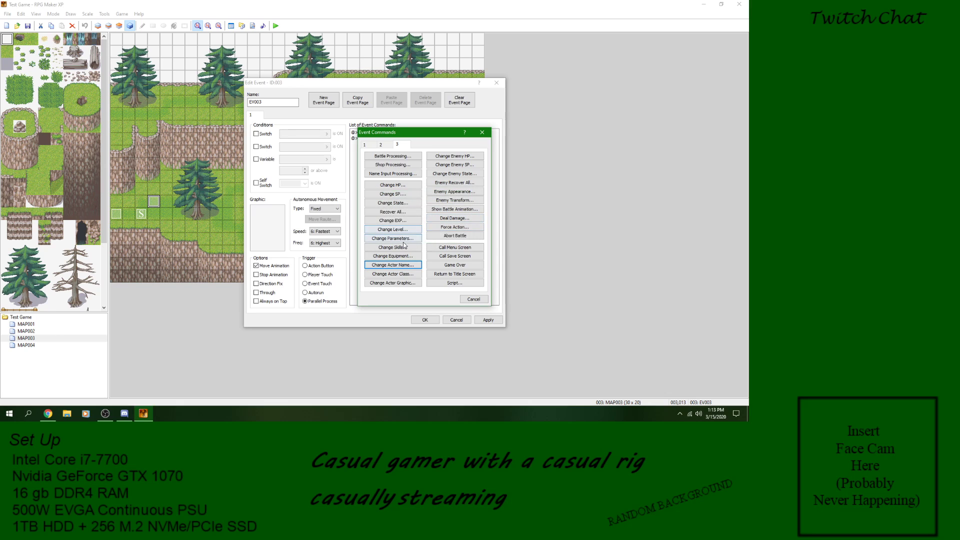
# Step: Revisit the Change State and Change Skills options, cancelling both
pyautogui.click(392, 203)
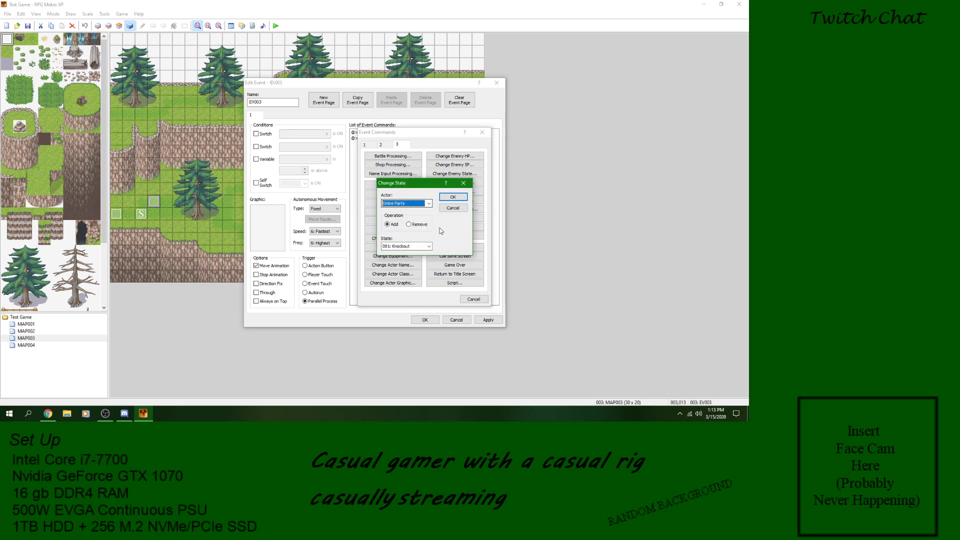
pyautogui.click(454, 208)
pyautogui.click(394, 247)
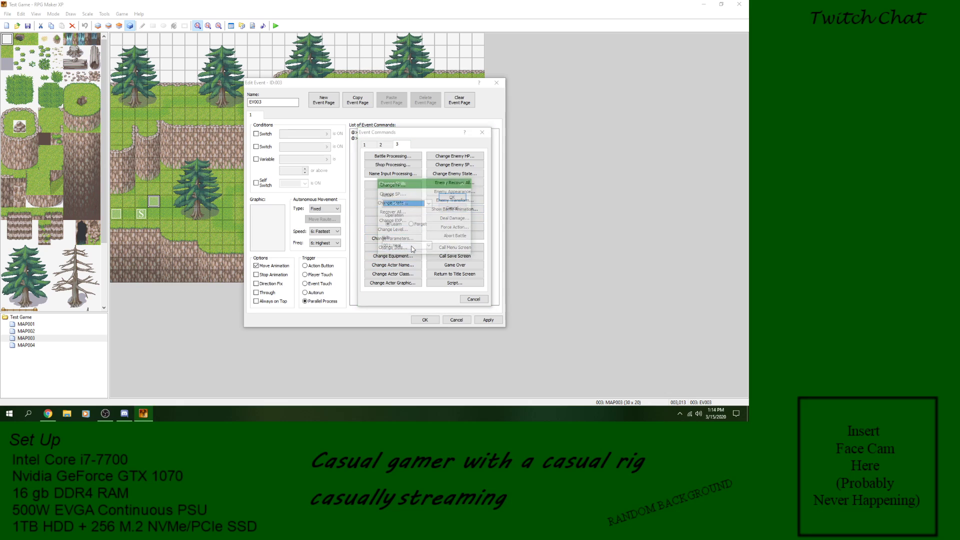
pyautogui.click(455, 208)
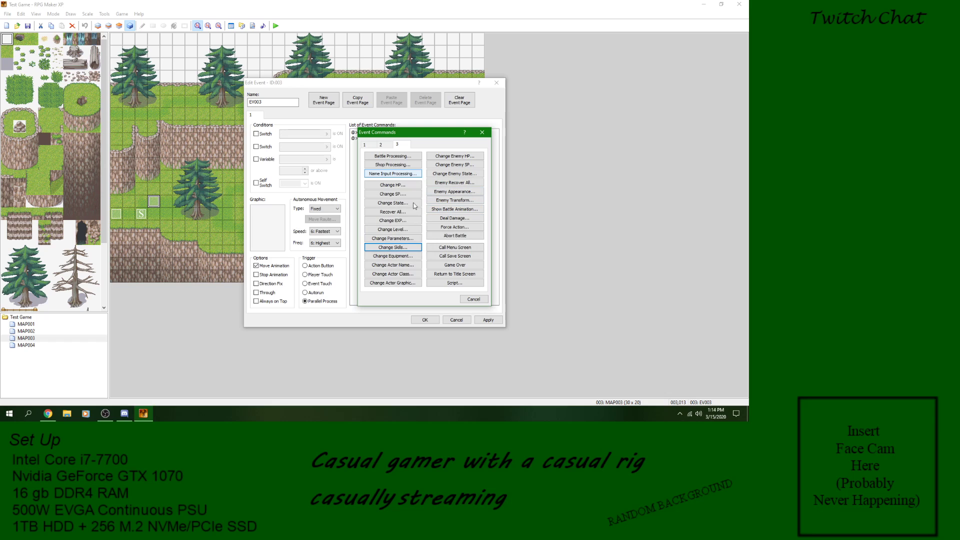
# Step: Revisit Change Actor Name and check the Change Actor Class options, cancelling without adding a command
pyautogui.click(408, 263)
pyautogui.click(459, 241)
pyautogui.click(410, 274)
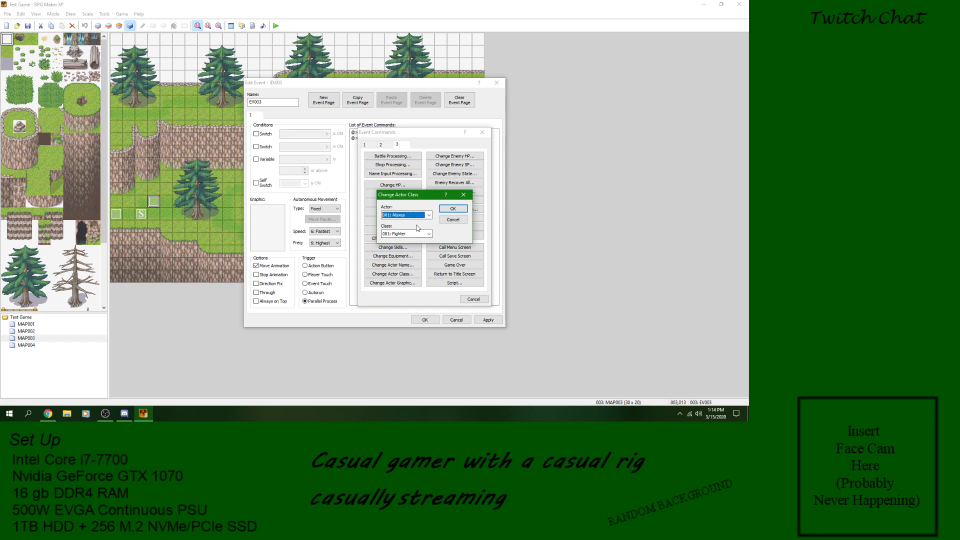
pyautogui.click(453, 219)
# Step: Browse the character graphics, including 017-Thief02, and the battler graphics for Change Actor Graphic, and cancel the command
pyautogui.click(403, 283)
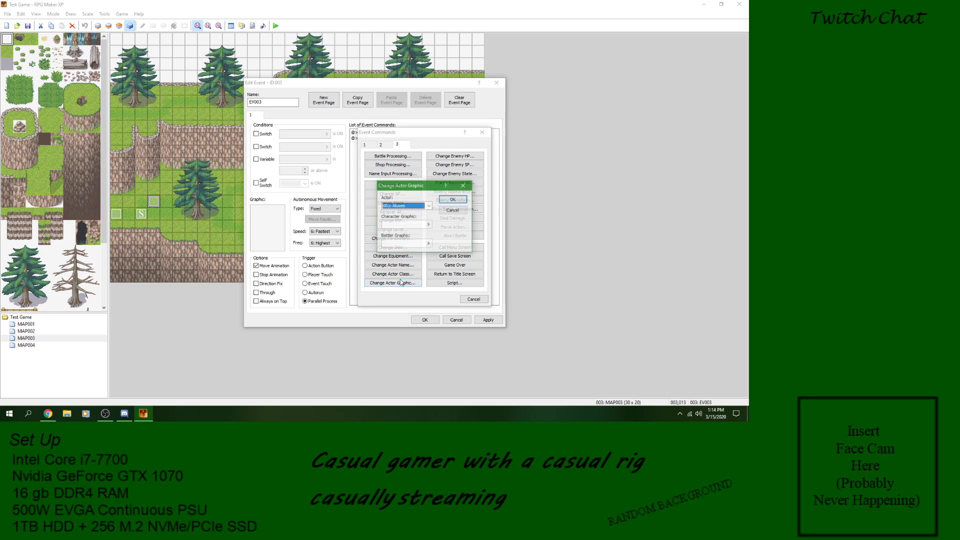
pyautogui.click(428, 224)
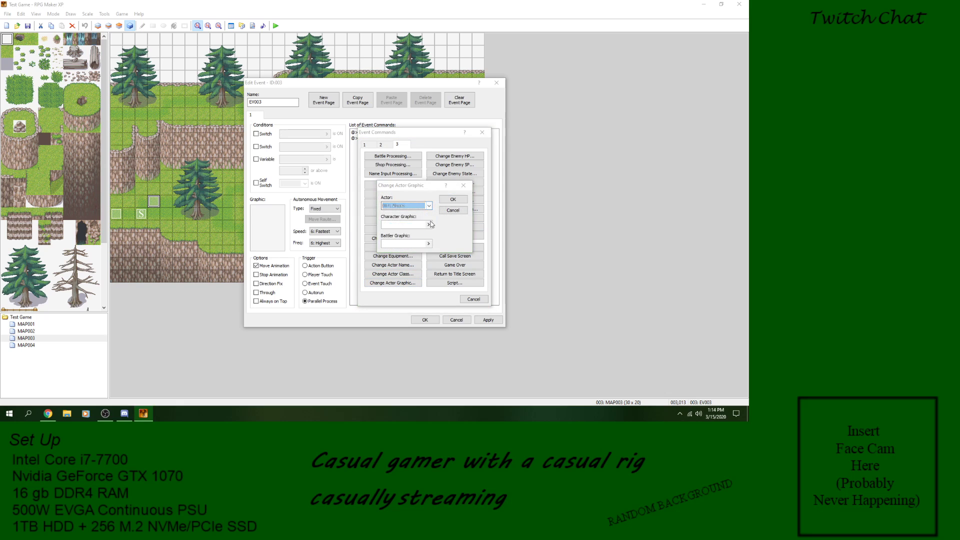
pyautogui.press('Down')
pyautogui.press('Down')
pyautogui.press('Down')
pyautogui.press('Down')
pyautogui.press('Down')
pyautogui.press('Down')
pyautogui.press('Down')
pyautogui.press('Down')
pyautogui.press('Down')
pyautogui.press('Down')
pyautogui.press('Down')
pyautogui.press('Down')
pyautogui.press('Down')
pyautogui.press('Down')
pyautogui.press('Down')
pyautogui.press('Down')
pyautogui.press('Down')
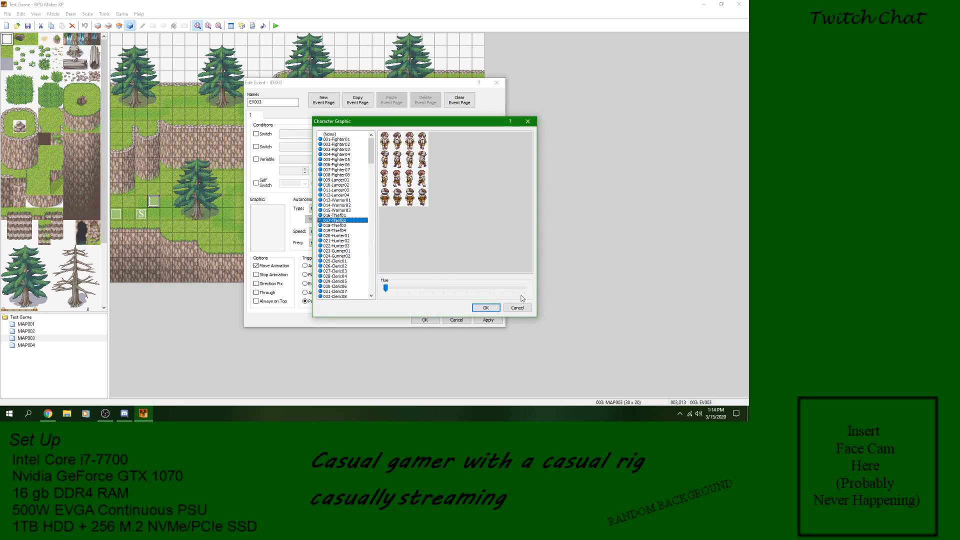
pyautogui.click(518, 308)
pyautogui.click(425, 243)
pyautogui.click(359, 189)
pyautogui.click(358, 215)
pyautogui.click(359, 251)
pyautogui.click(511, 306)
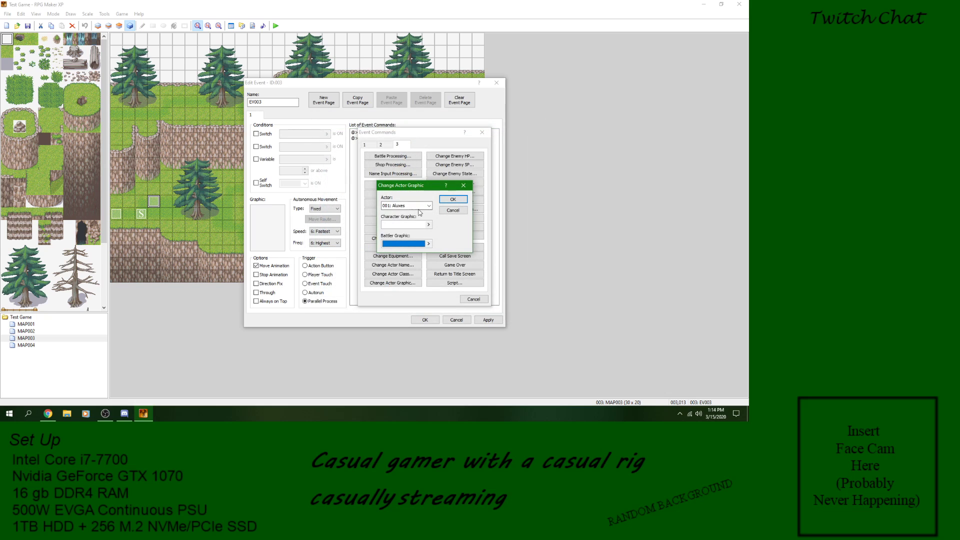
pyautogui.click(453, 210)
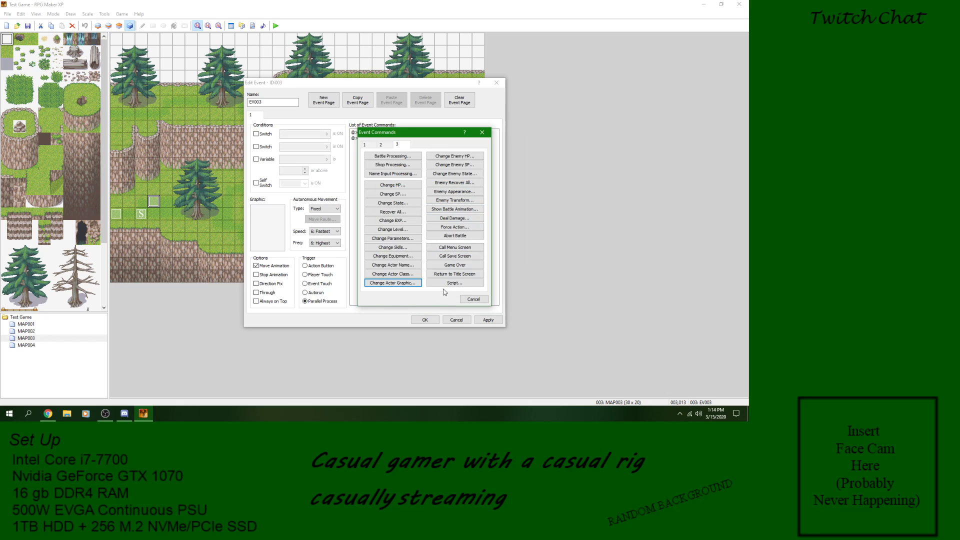
# Step: Check the enemy choices in Change Enemy HP and the Change Enemy SP options, cancelling both
pyautogui.click(460, 157)
pyautogui.click(428, 182)
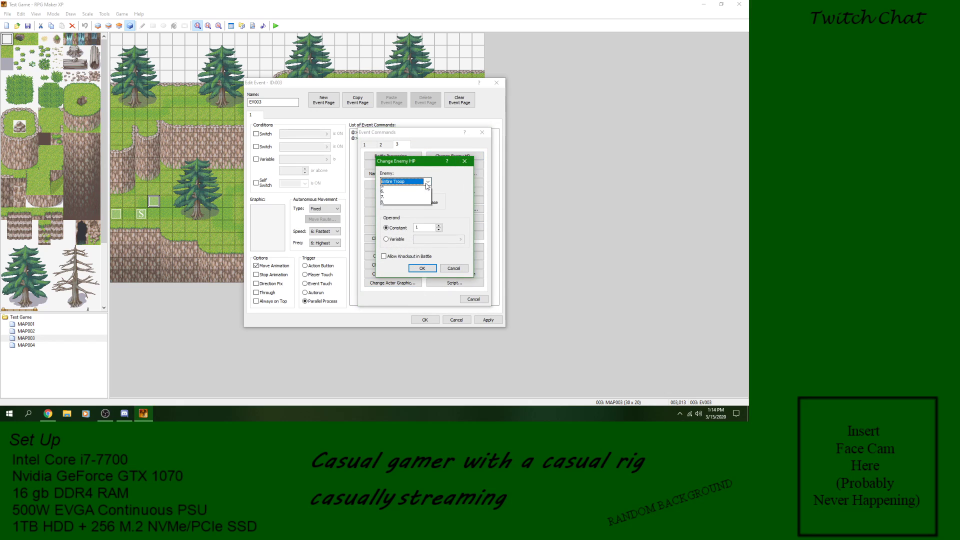
pyautogui.click(427, 184)
pyautogui.click(457, 269)
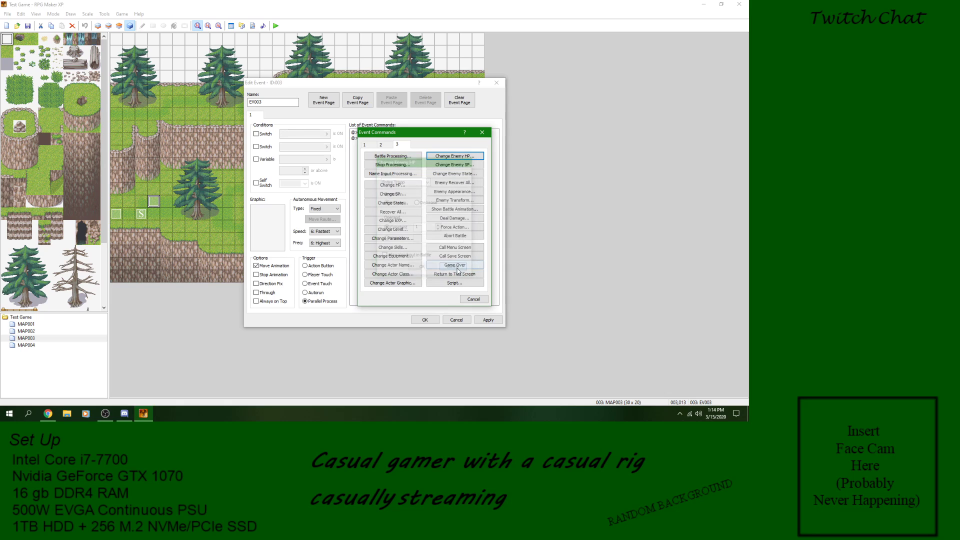
pyautogui.click(471, 156)
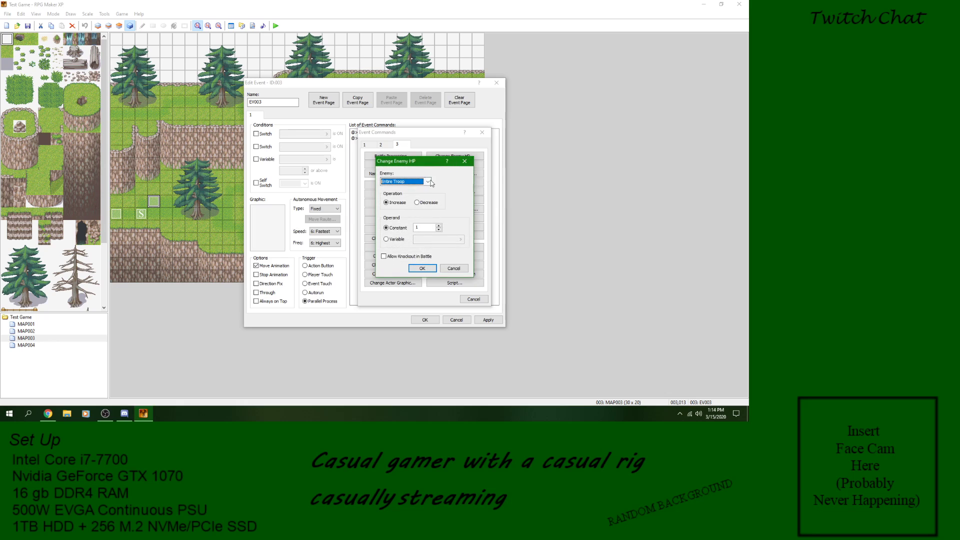
pyautogui.click(431, 183)
pyautogui.click(448, 192)
pyautogui.click(463, 268)
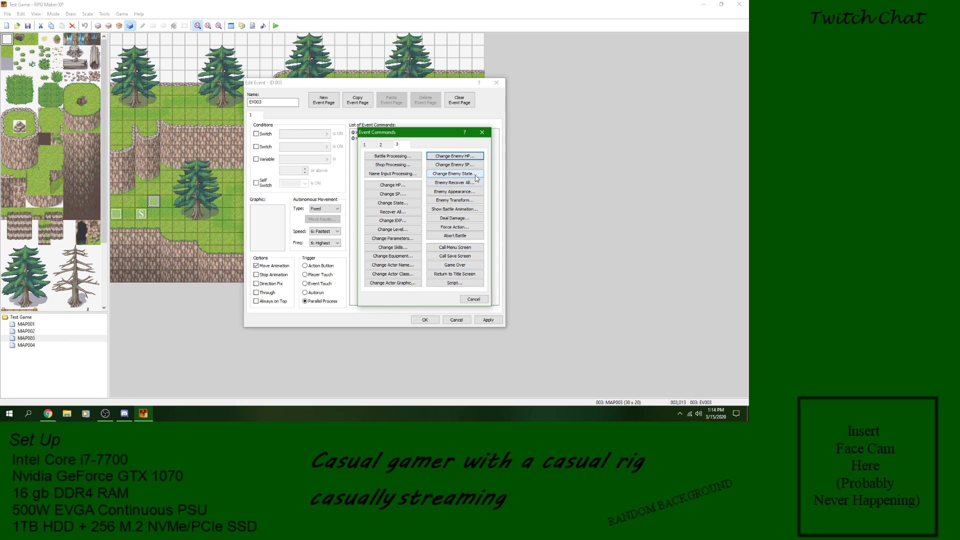
pyautogui.click(478, 168)
pyautogui.click(454, 263)
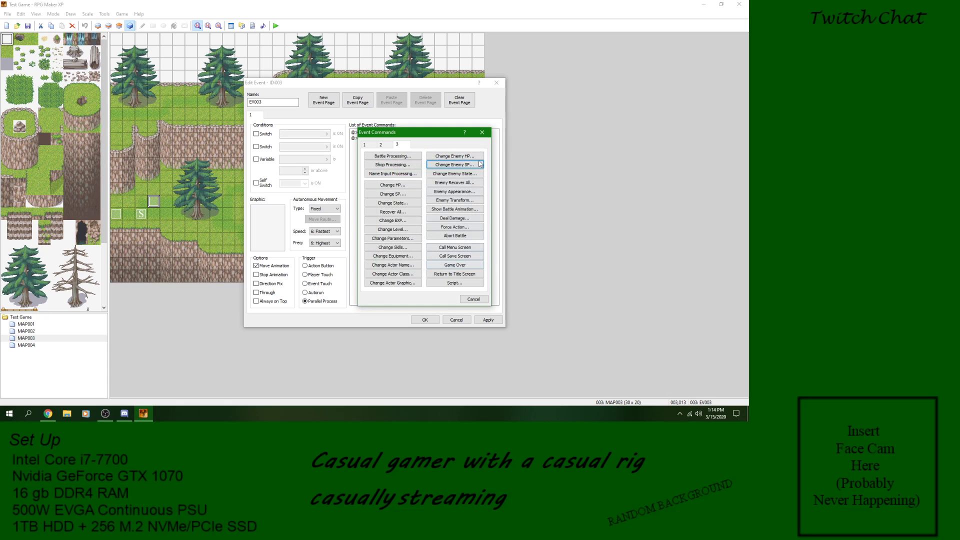
# Step: Check the Change Enemy State and Enemy Recover All options, cancelling both
pyautogui.click(479, 178)
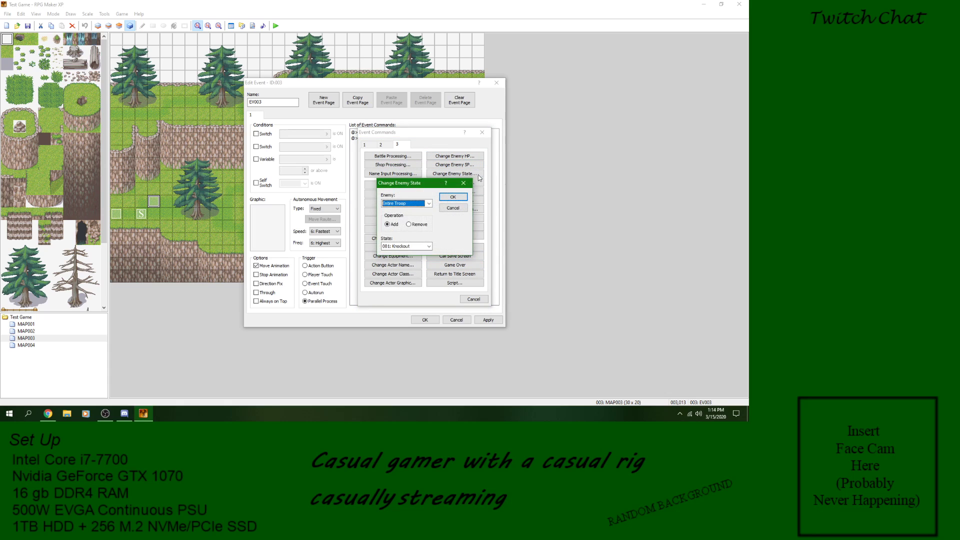
pyautogui.click(453, 208)
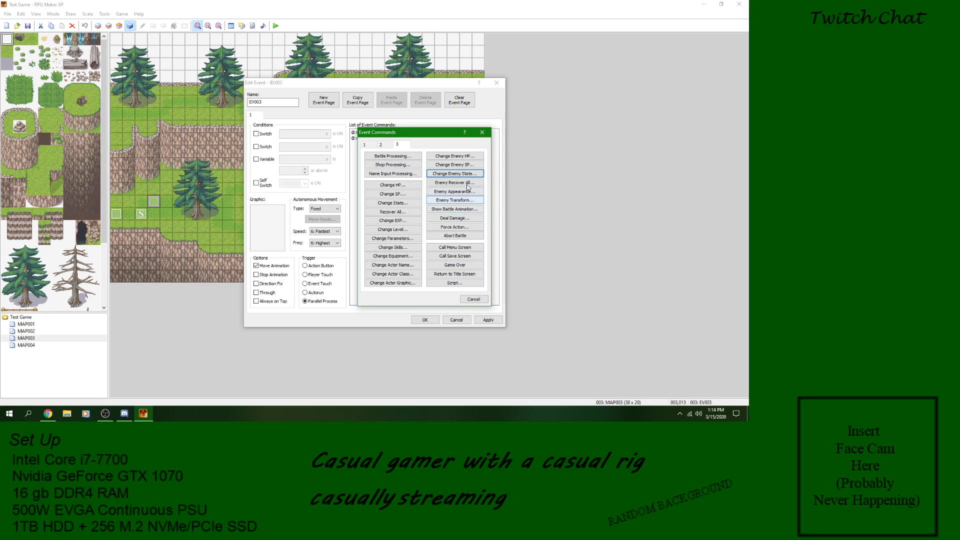
pyautogui.click(463, 184)
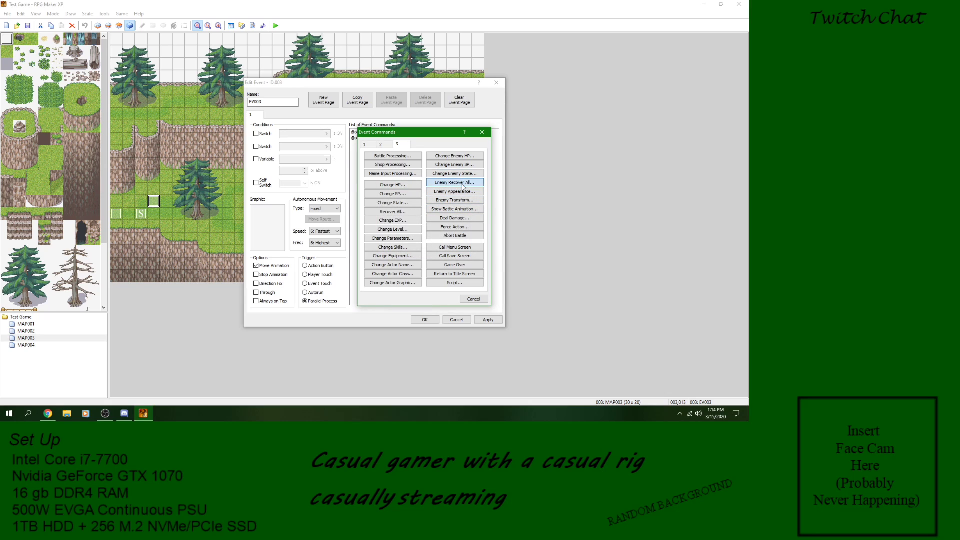
pyautogui.click(453, 227)
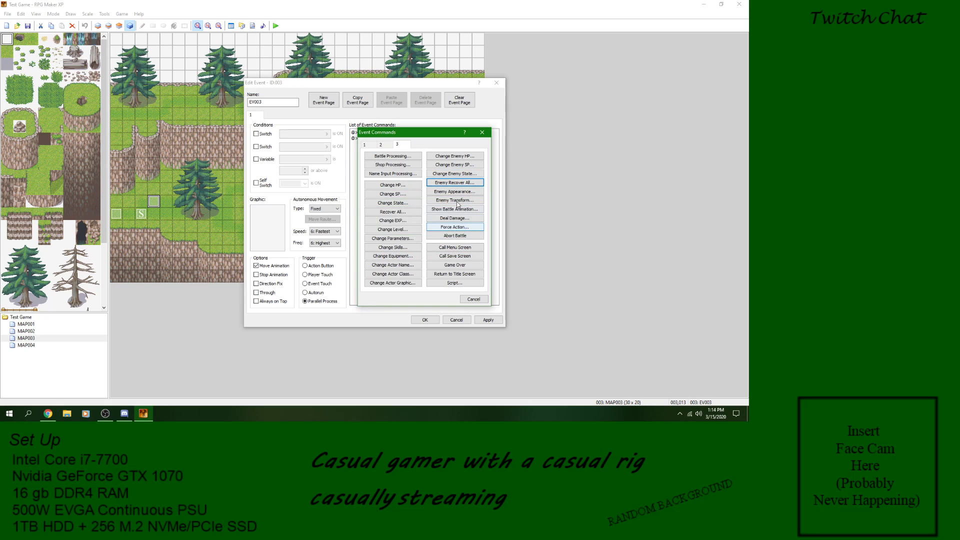
# Step: Check the enemy choices for the Enemy Appearance command and cancel it
pyautogui.click(454, 191)
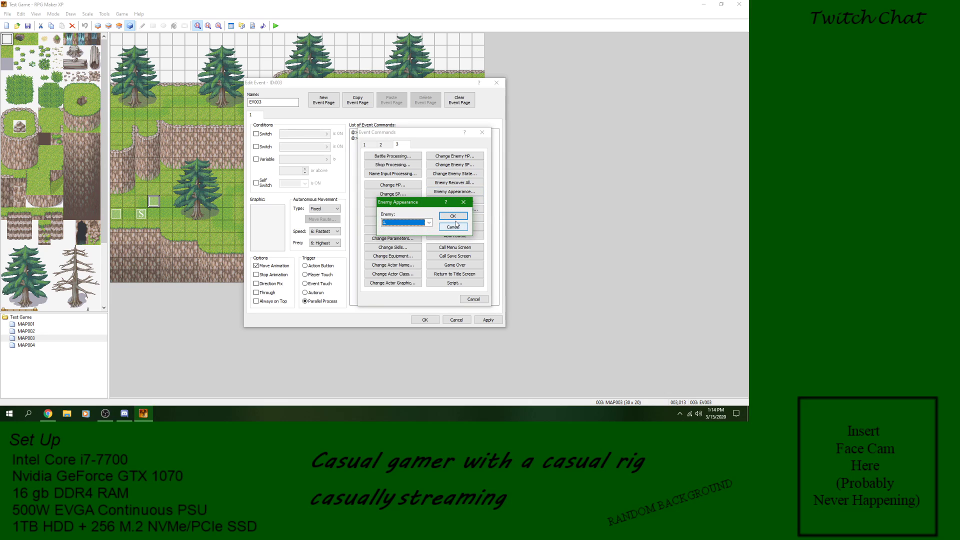
pyautogui.click(453, 227)
pyautogui.click(454, 192)
pyautogui.click(429, 223)
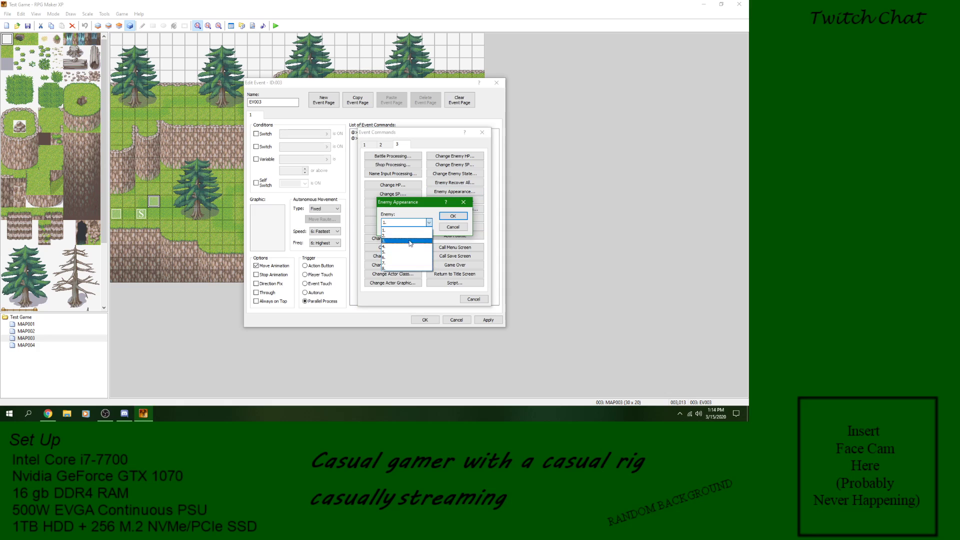
pyautogui.click(414, 230)
pyautogui.click(461, 227)
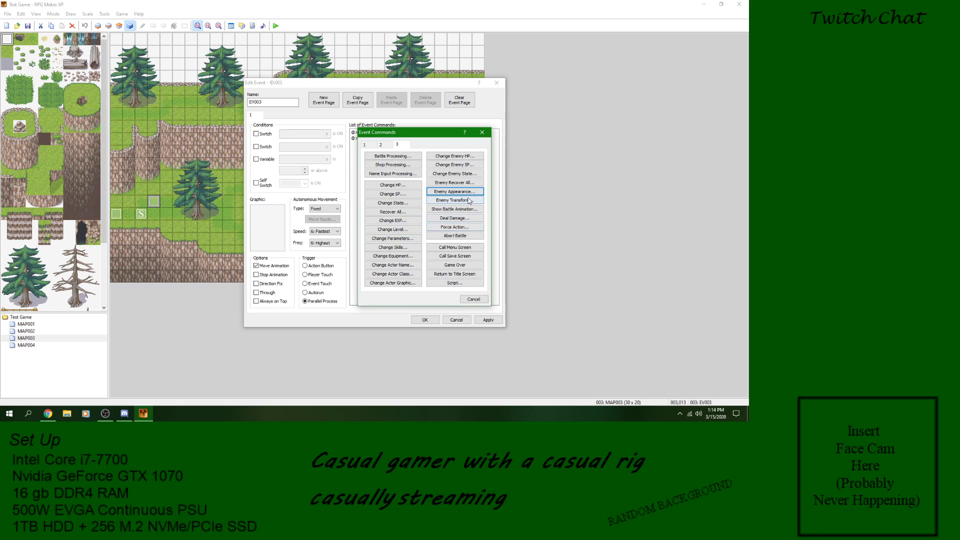
# Step: Review the enemy choices in the Enemy Transform command and cancel it without adding a command
pyautogui.click(470, 202)
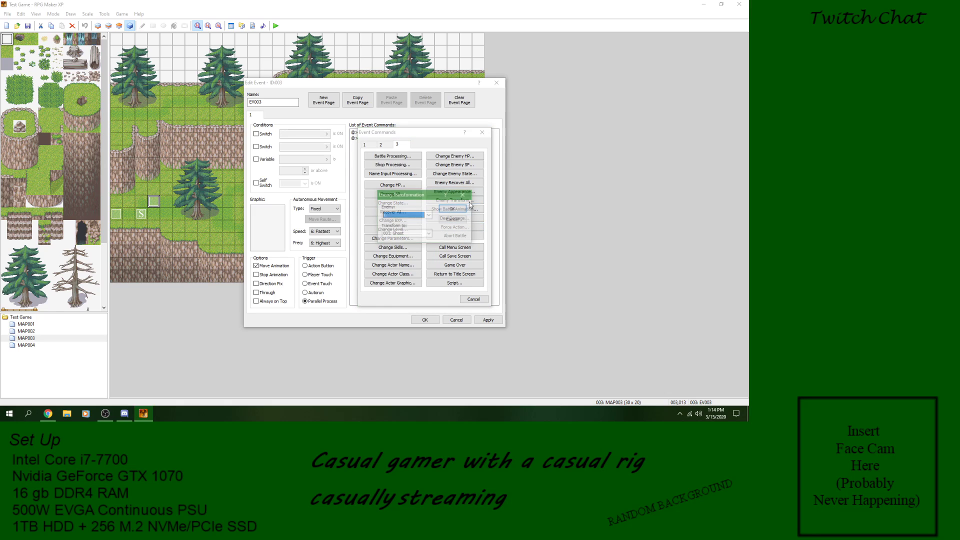
pyautogui.click(429, 214)
pyautogui.click(436, 221)
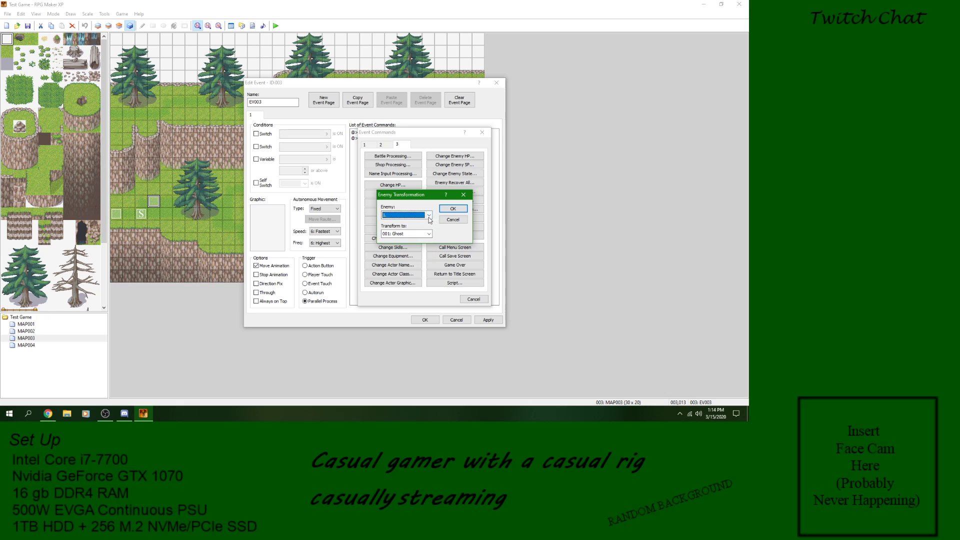
pyautogui.click(452, 209)
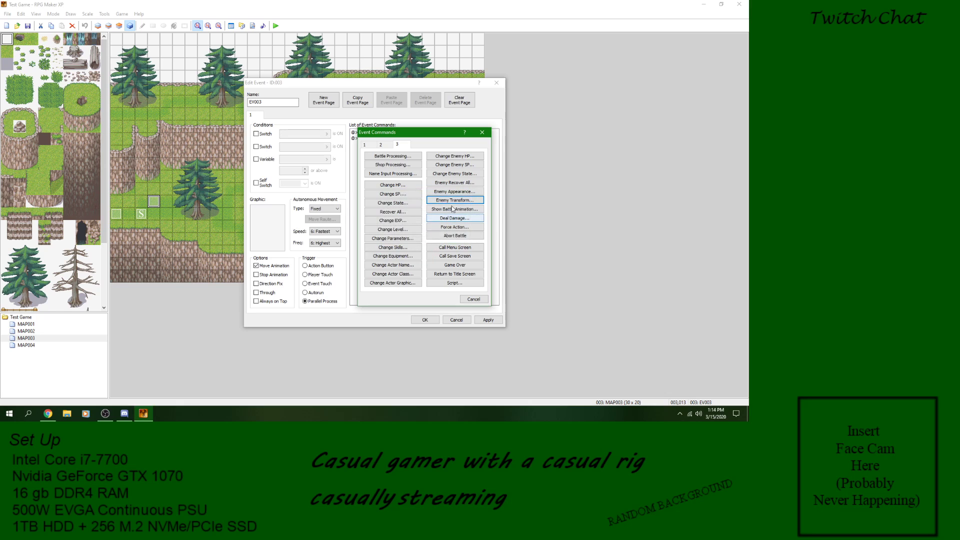
pyautogui.click(453, 200)
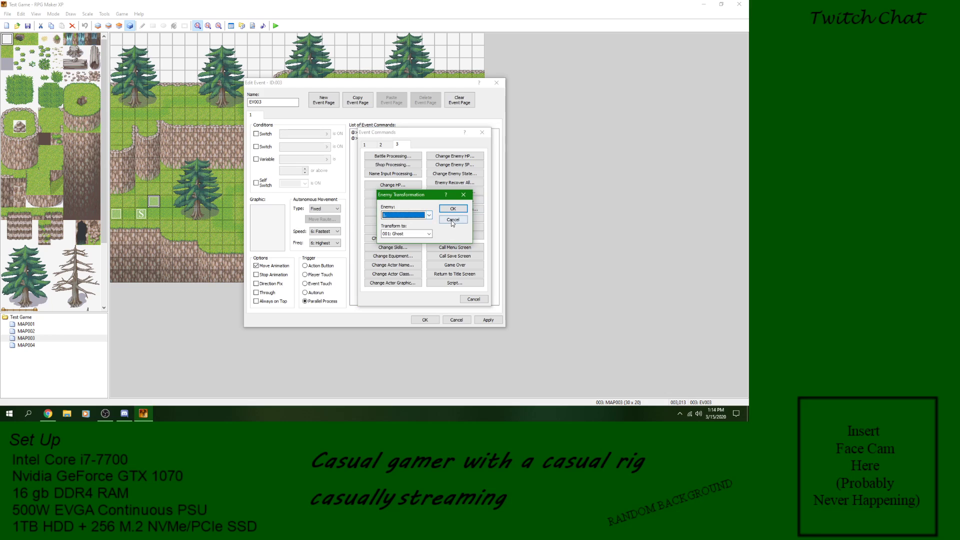
pyautogui.click(429, 215)
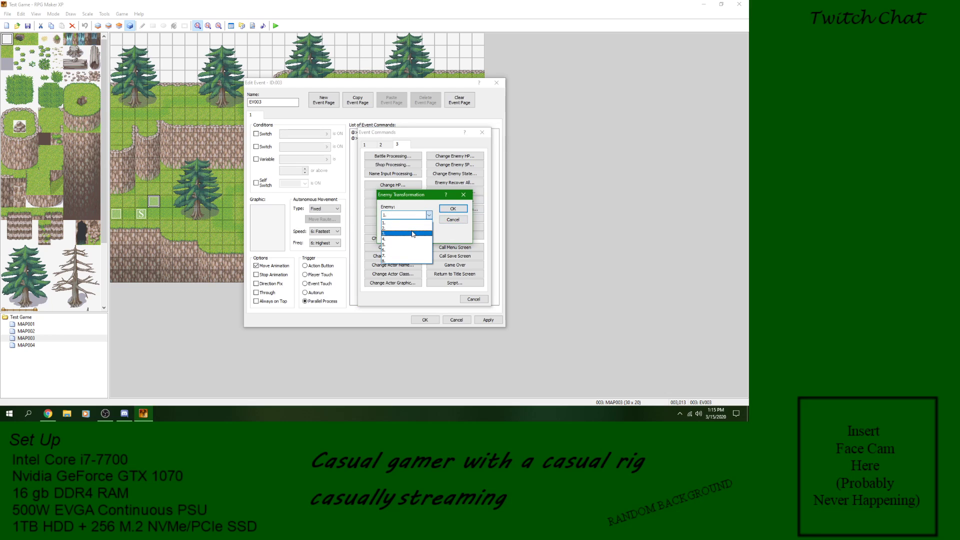
pyautogui.click(462, 222)
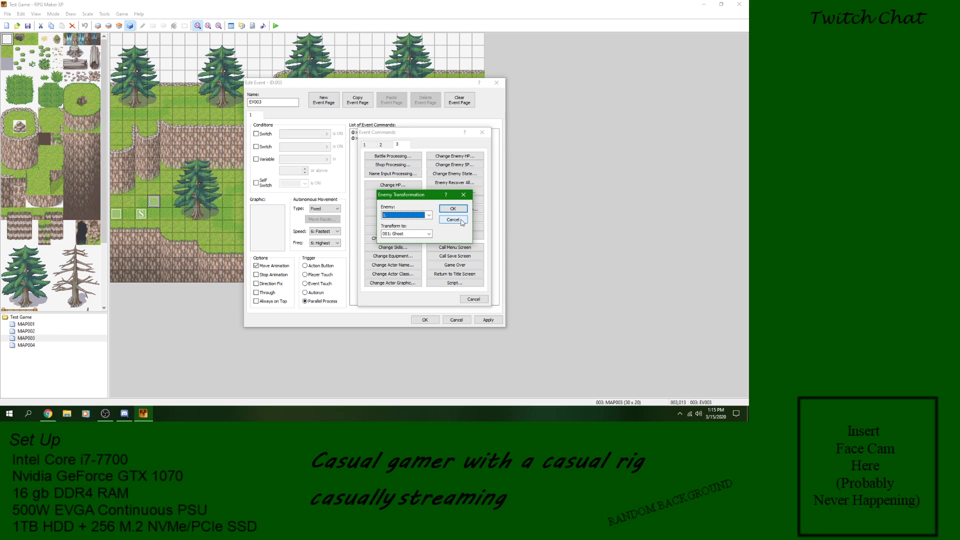
pyautogui.click(429, 216)
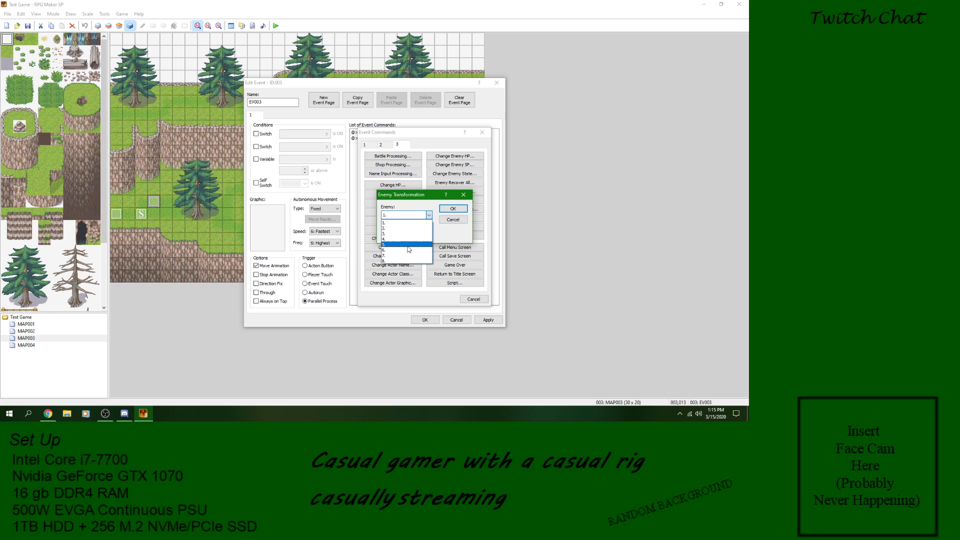
pyautogui.click(431, 215)
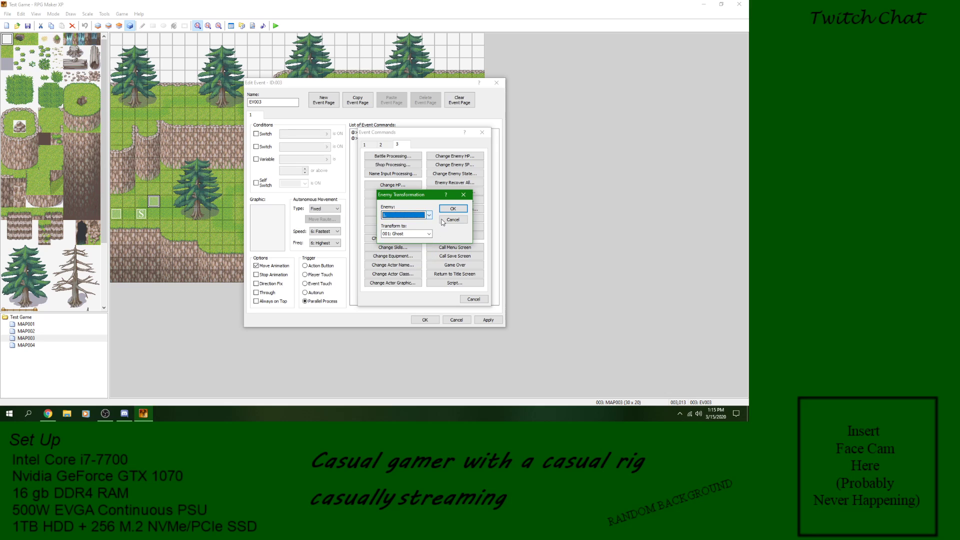
pyautogui.click(444, 221)
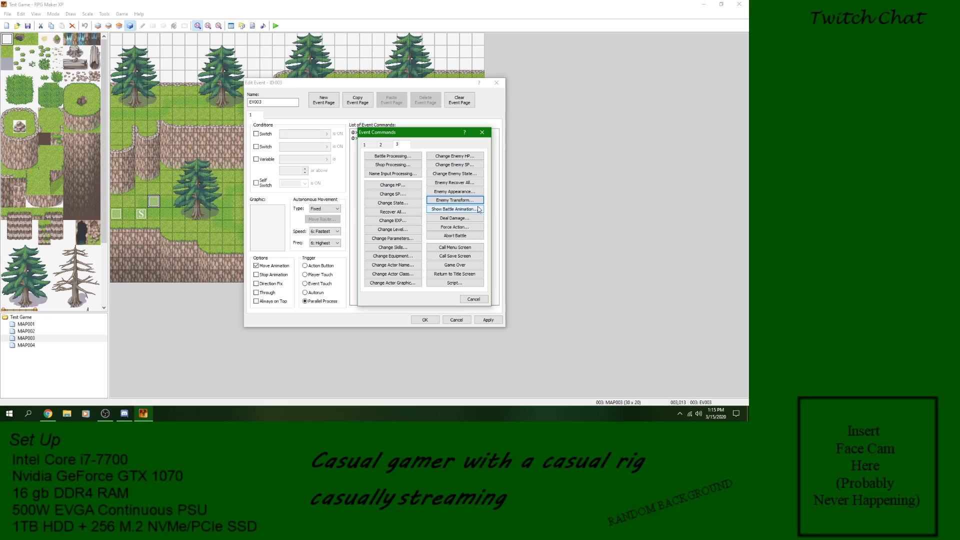
# Step: Look through the enemy target choices for Show Battle Animation and cancel the command
pyautogui.click(474, 209)
pyautogui.click(463, 202)
pyautogui.click(462, 201)
pyautogui.click(436, 251)
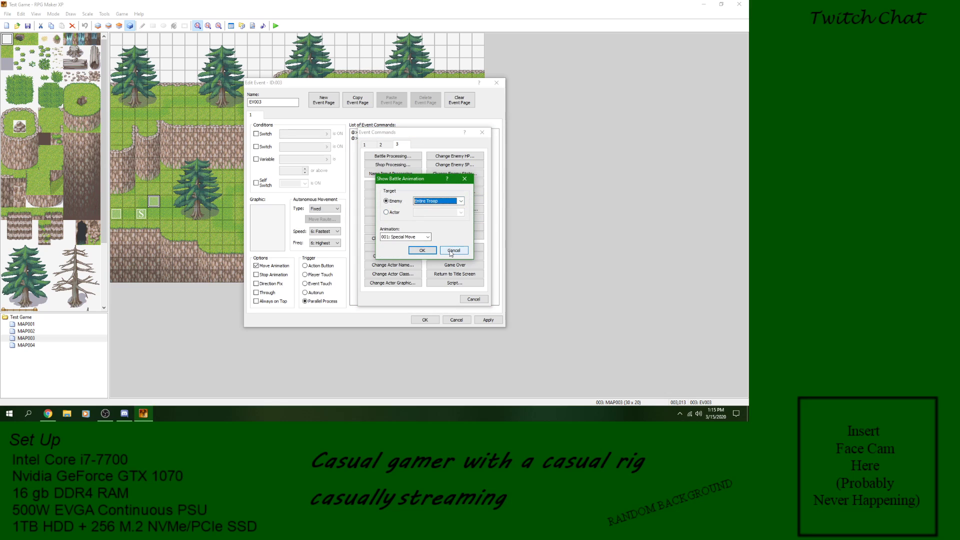
pyautogui.click(464, 210)
pyautogui.click(461, 201)
pyautogui.click(392, 226)
pyautogui.click(454, 251)
# Step: Check the enemy target choices for the Deal Damage command and cancel it
pyautogui.click(456, 219)
pyautogui.click(451, 192)
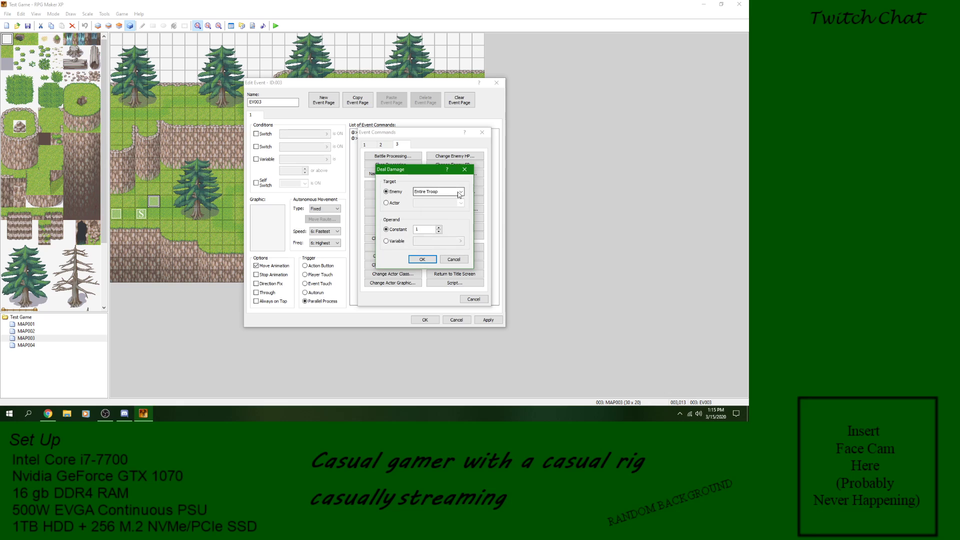
pyautogui.click(396, 215)
pyautogui.click(453, 259)
# Step: Open the Force Action command and check its enemy and actor battler choices, choosing Actor No.1
pyautogui.click(456, 228)
pyautogui.click(460, 166)
pyautogui.click(435, 171)
pyautogui.click(395, 177)
pyautogui.click(460, 177)
pyautogui.click(424, 185)
# Step: Compare the Basic and Skill action types for Force Action and check the list of basic actions
pyautogui.click(392, 216)
pyautogui.click(394, 205)
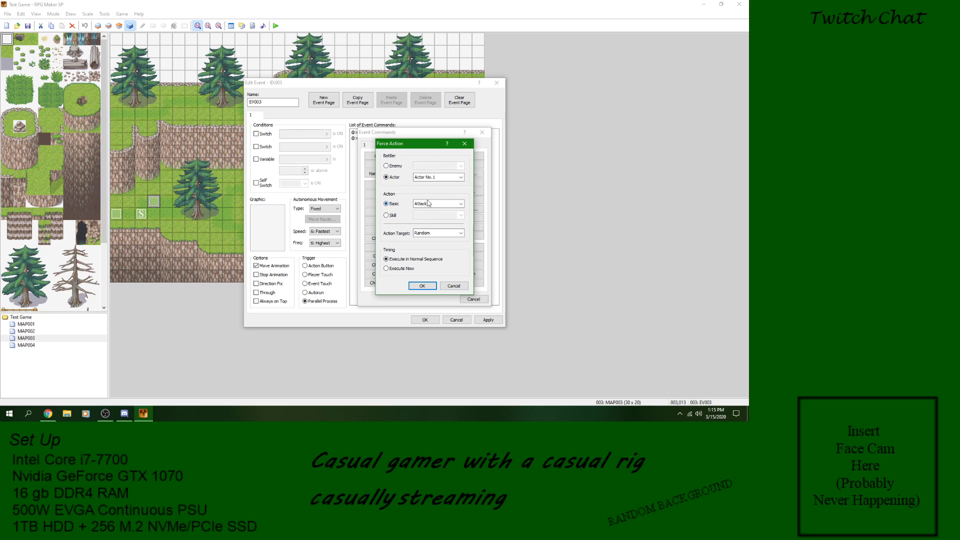
pyautogui.click(393, 216)
pyautogui.click(395, 205)
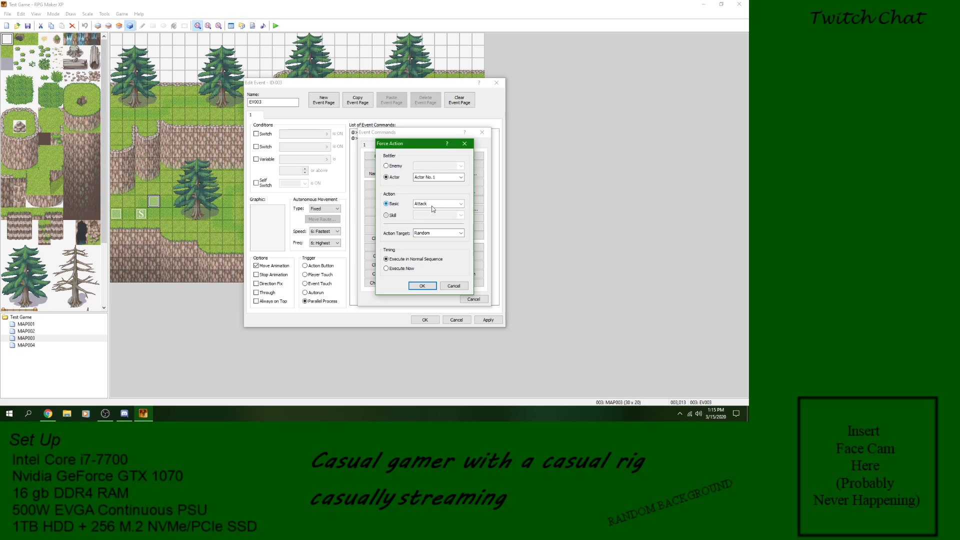
pyautogui.click(460, 204)
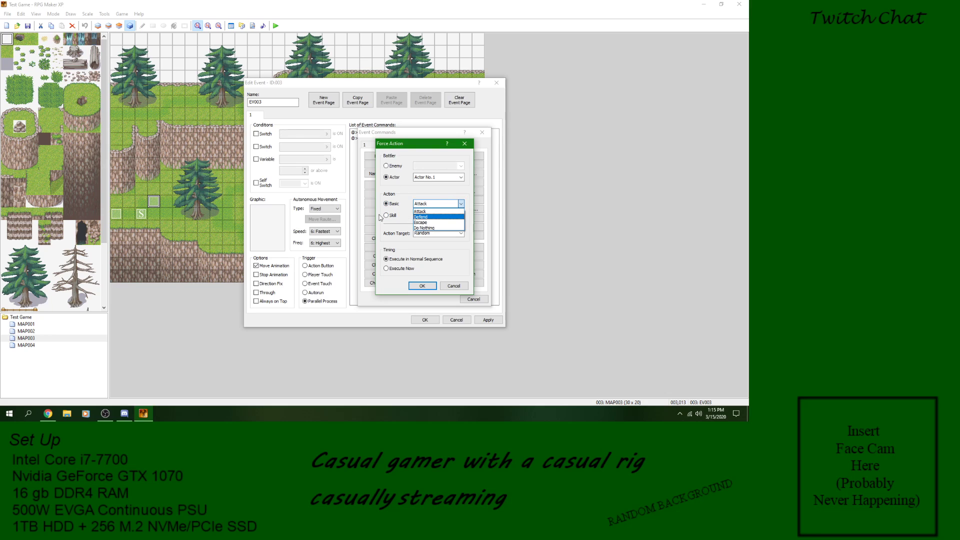
pyautogui.click(394, 218)
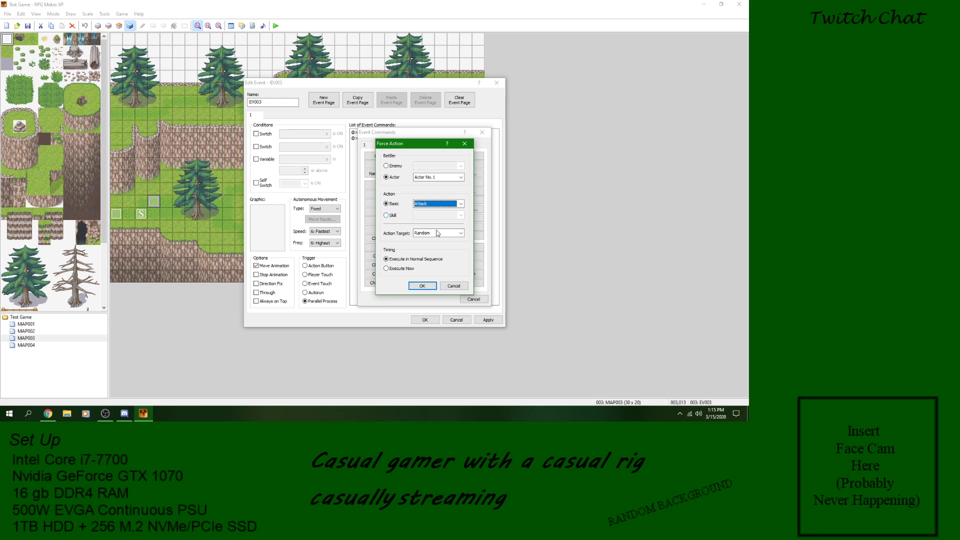
# Step: Check the action targets and the Execute Now timing for Force Action, and cancel the command
pyautogui.click(451, 234)
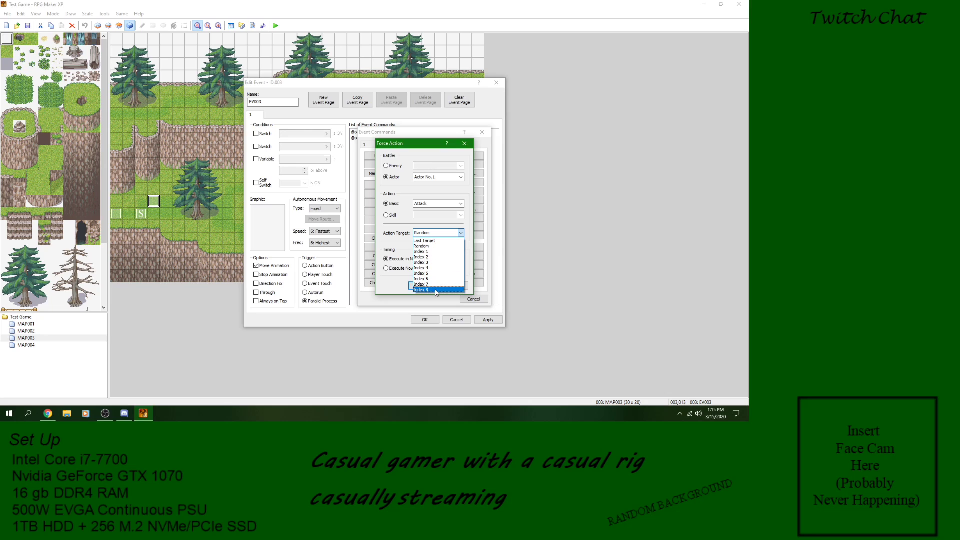
pyautogui.click(394, 249)
pyautogui.click(411, 269)
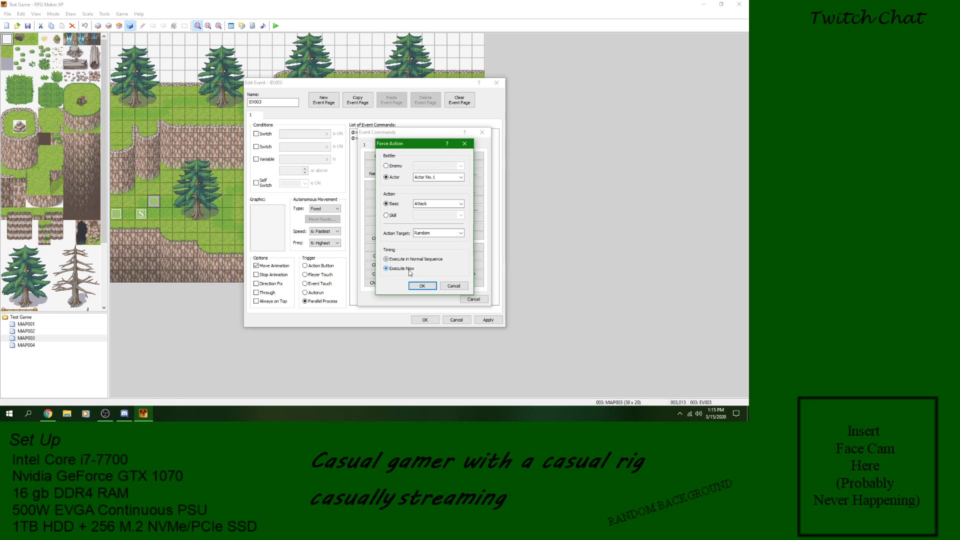
pyautogui.click(453, 286)
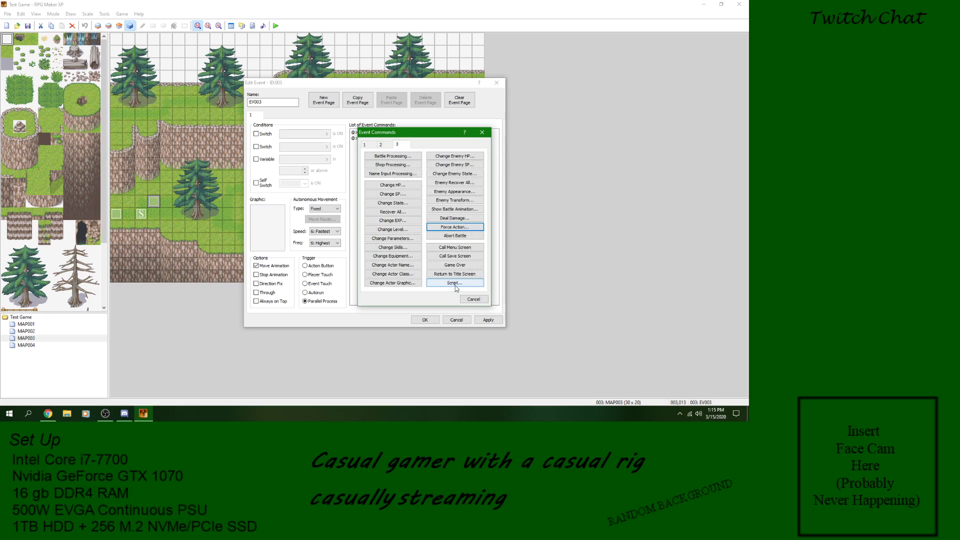
# Step: Add an Abort Battle command above Erase Event and delete it again
pyautogui.click(459, 237)
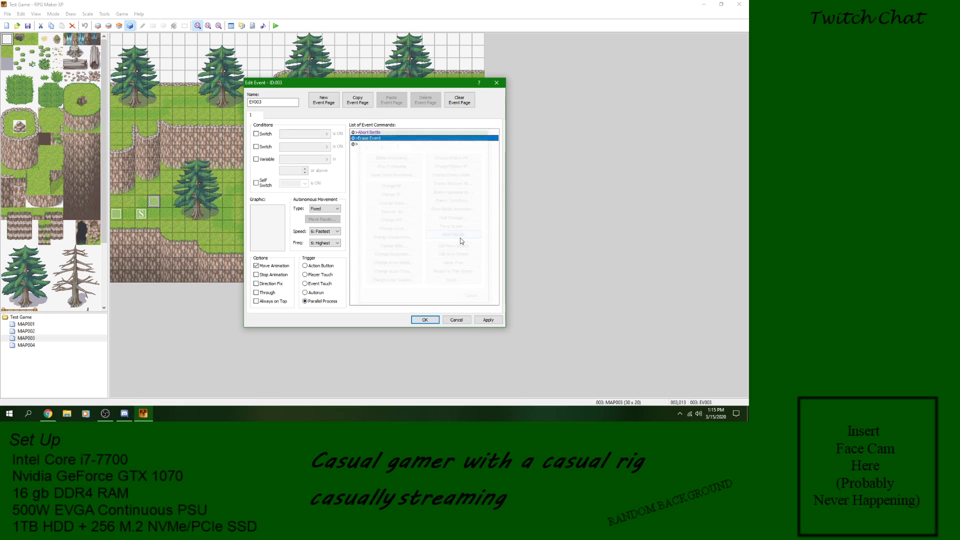
pyautogui.rightClick(377, 134)
pyautogui.click(399, 181)
# Step: Insert a Call Menu Screen command above Erase Event and delete it again
pyautogui.rightClick(380, 133)
pyautogui.click(399, 136)
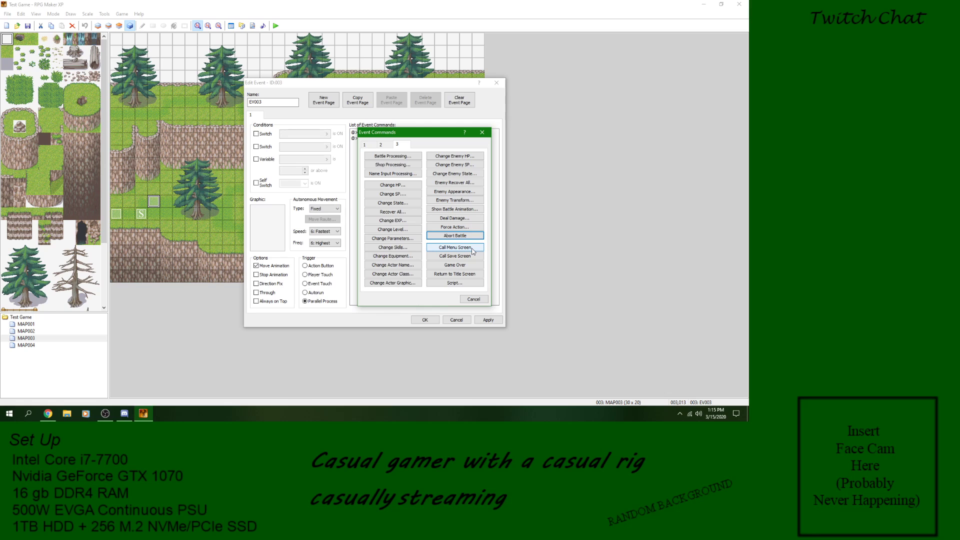
pyautogui.click(472, 248)
pyautogui.click(385, 132)
pyautogui.rightClick(384, 132)
pyautogui.click(398, 183)
# Step: Insert a Call Save Screen command above Erase Event and remove it again
pyautogui.click(381, 138)
pyautogui.rightClick(381, 139)
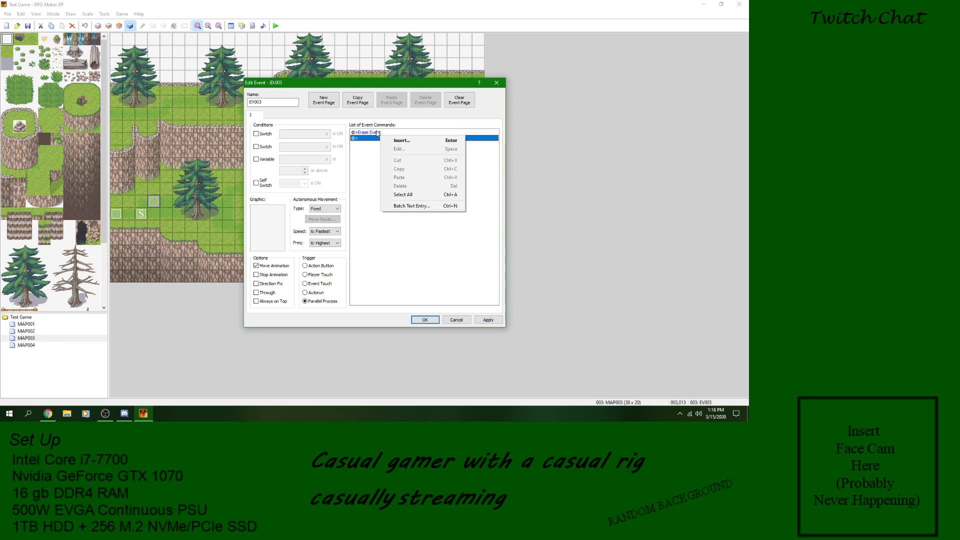
pyautogui.click(395, 142)
pyautogui.click(454, 256)
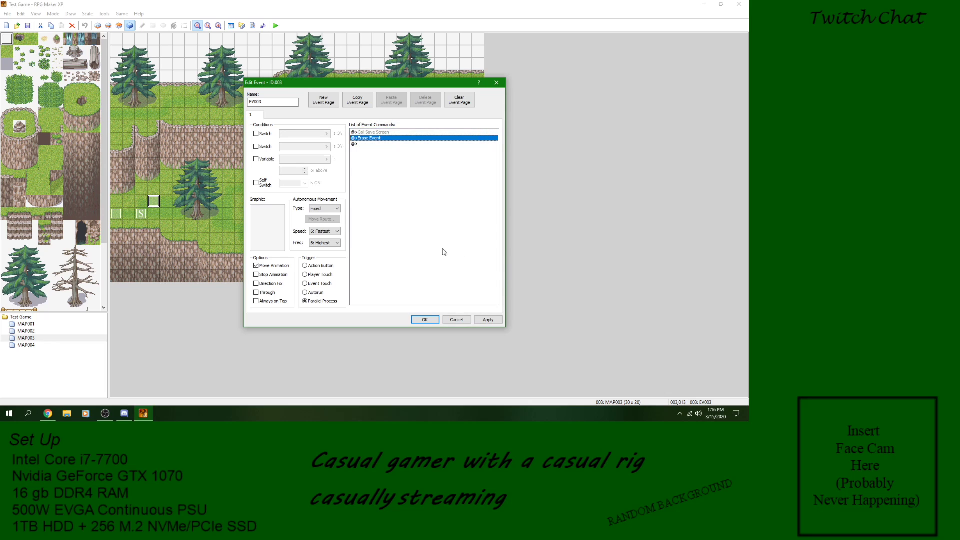
pyautogui.rightClick(379, 134)
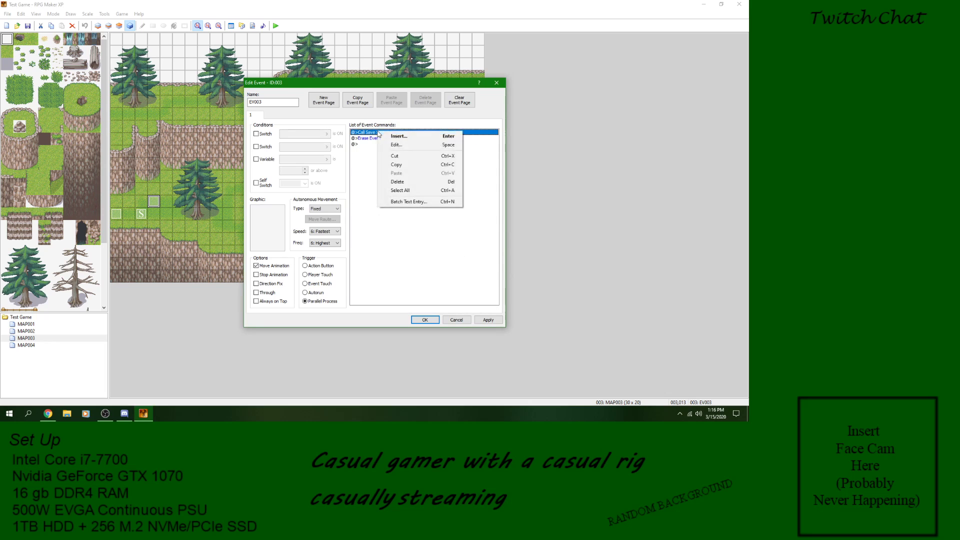
pyautogui.click(398, 182)
# Step: Insert a Game Over command above Erase Event and delete it again
pyautogui.rightClick(379, 133)
pyautogui.click(398, 136)
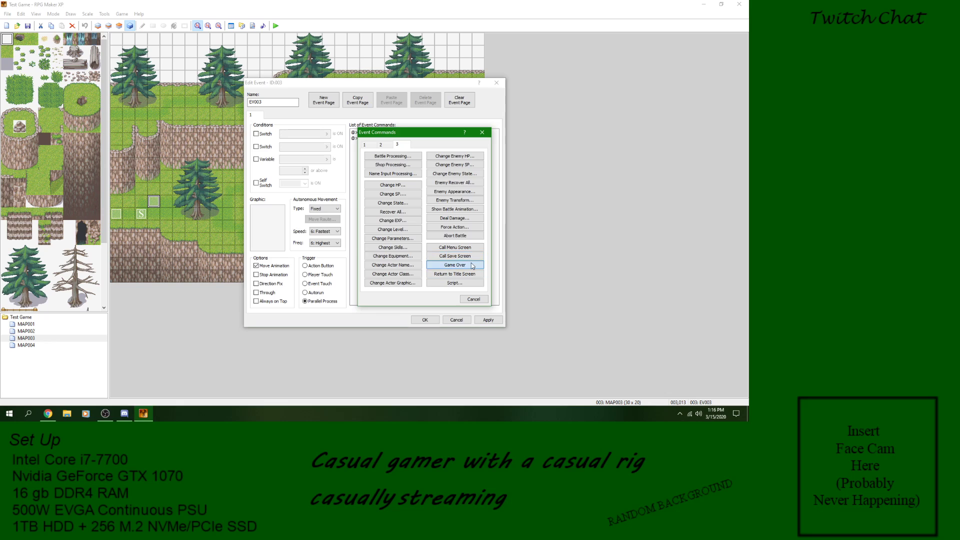
pyautogui.click(472, 266)
pyautogui.rightClick(374, 134)
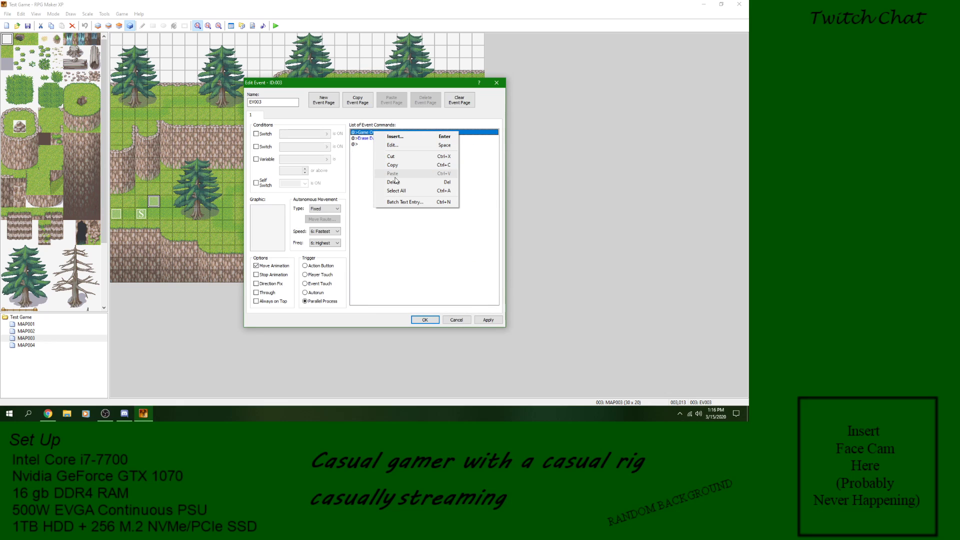
pyautogui.click(394, 182)
# Step: Insert a Return to Title Screen command above Erase Event and delete it again
pyautogui.rightClick(377, 133)
pyautogui.click(395, 136)
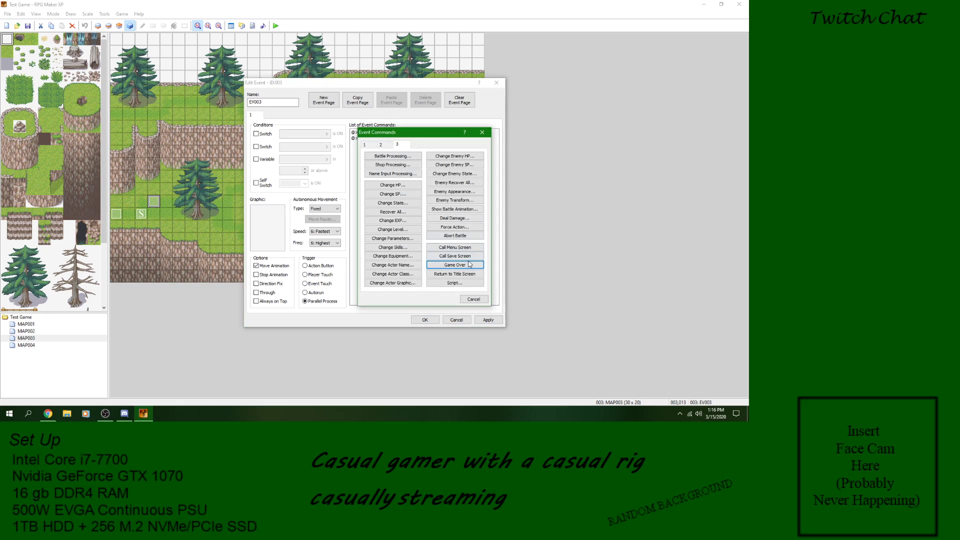
pyautogui.click(477, 276)
pyautogui.rightClick(387, 132)
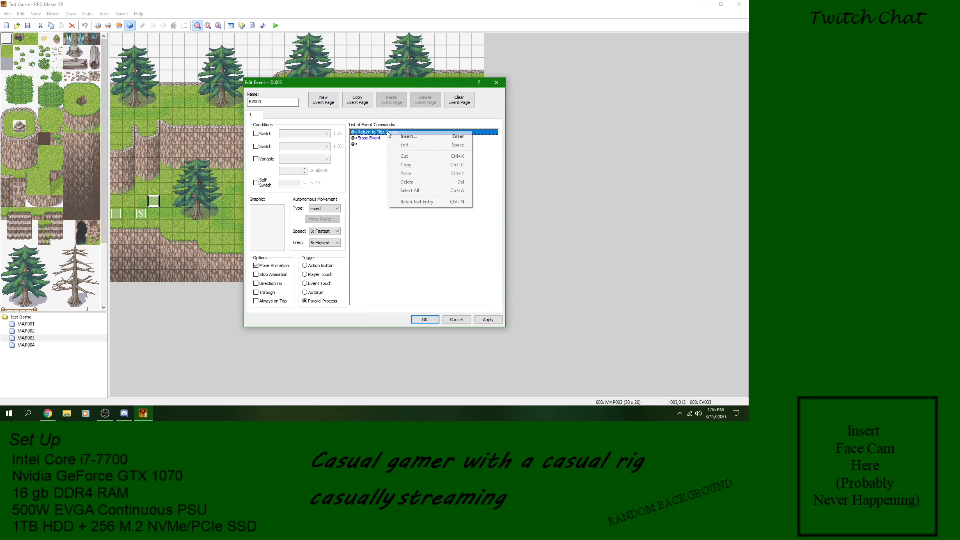
pyautogui.click(408, 183)
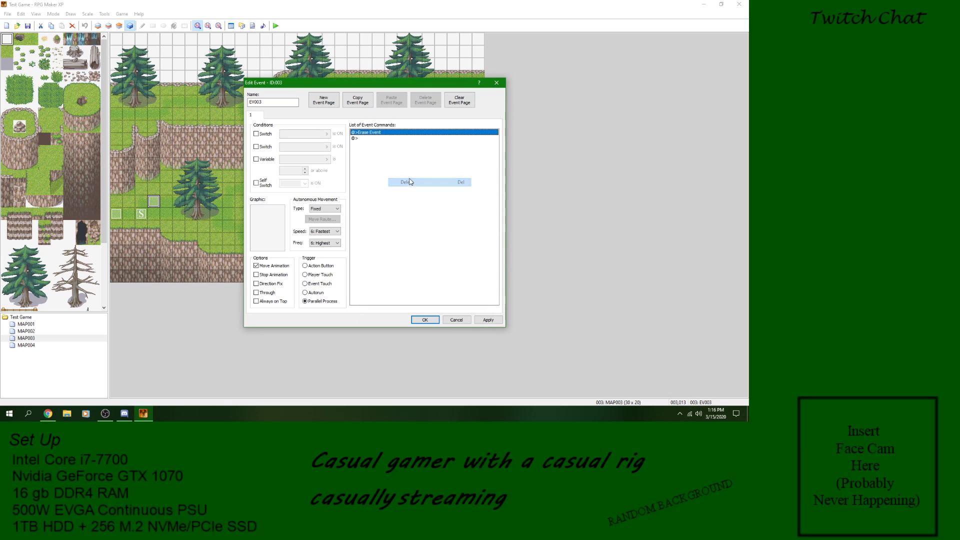
# Step: Start inserting a Script command to view its empty script editor, and cancel it
pyautogui.rightClick(381, 132)
pyautogui.click(389, 137)
pyautogui.click(461, 284)
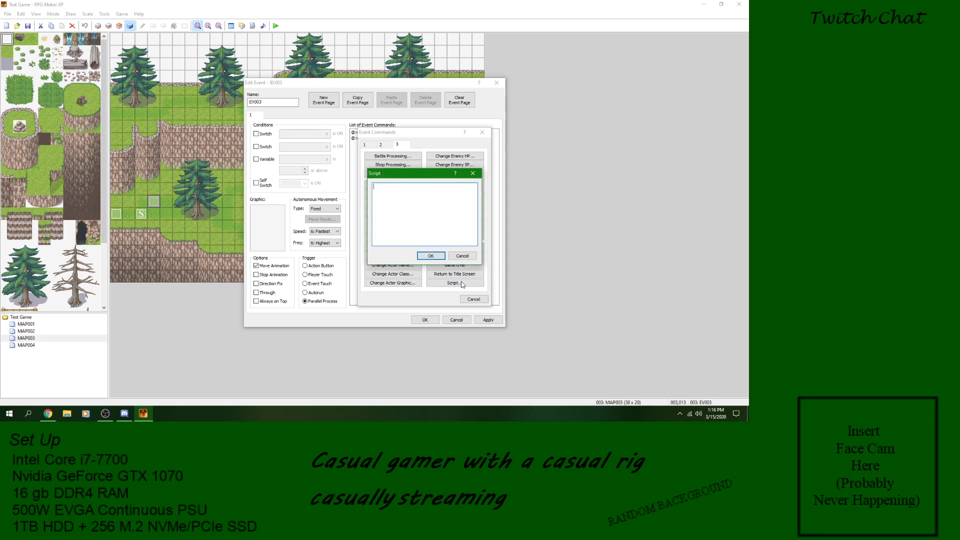
pyautogui.click(469, 256)
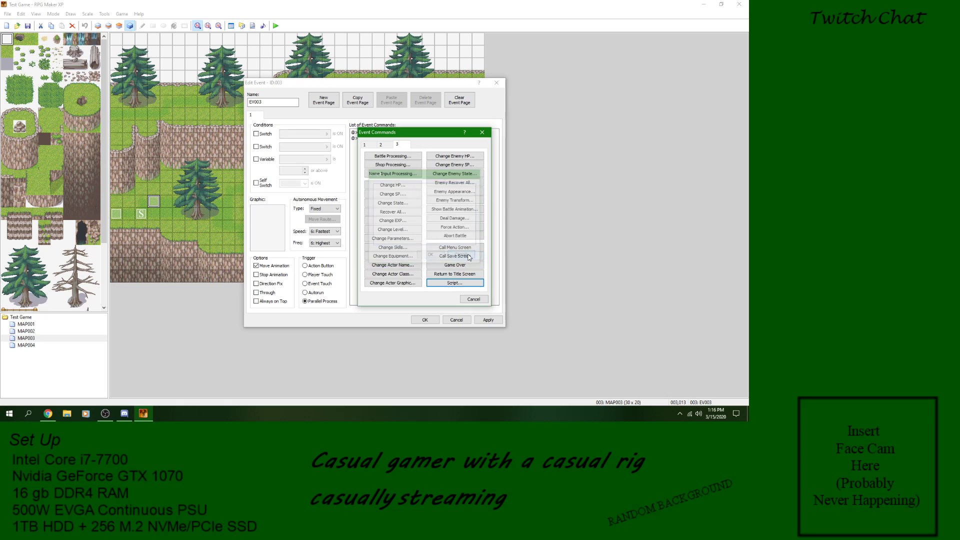
# Step: Bring up the Script command's editor again, view the help for its script box, and cancel inserting the command
pyautogui.click(461, 283)
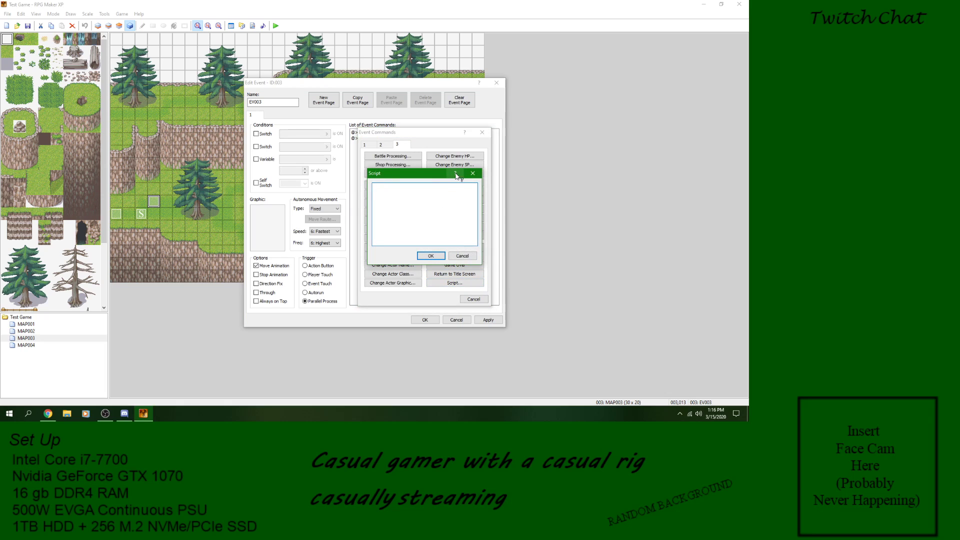
pyautogui.click(423, 208)
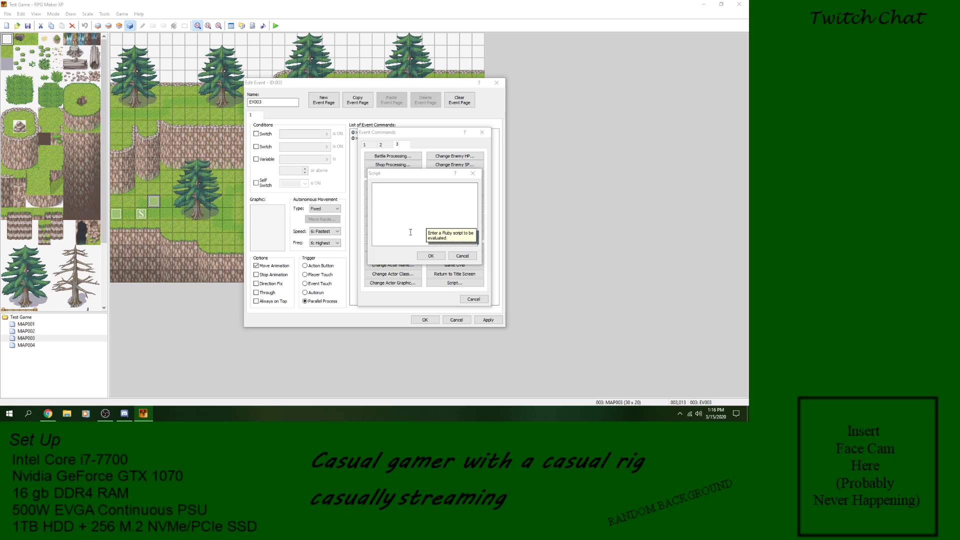
pyautogui.click(463, 255)
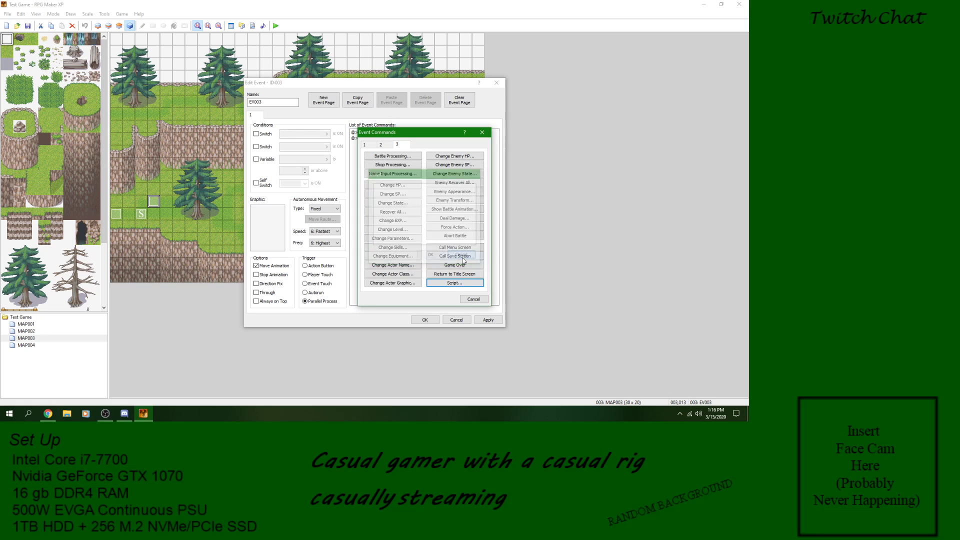
pyautogui.click(474, 300)
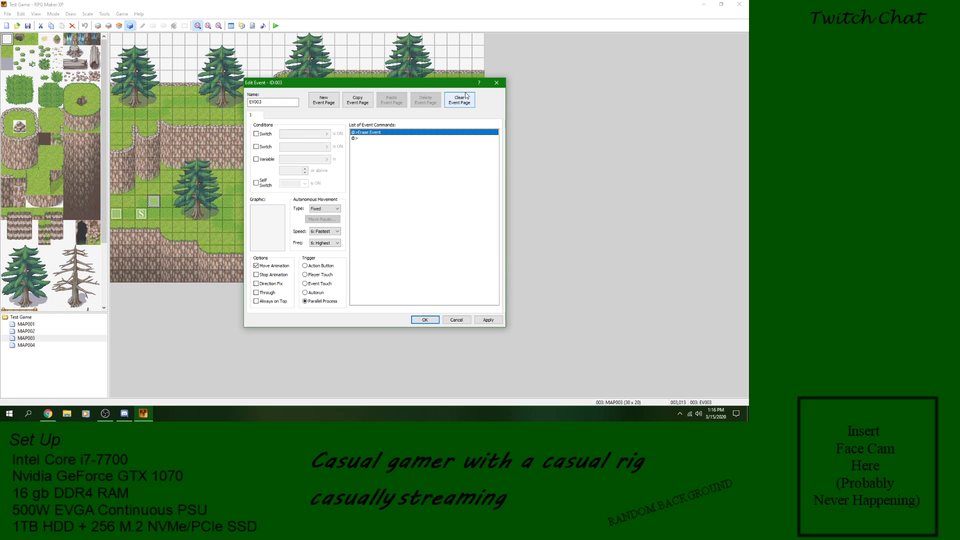
# Step: Close event EV003 without keeping further edits and delete the event from MAP003
pyautogui.click(413, 170)
pyautogui.click(456, 319)
pyautogui.rightClick(165, 202)
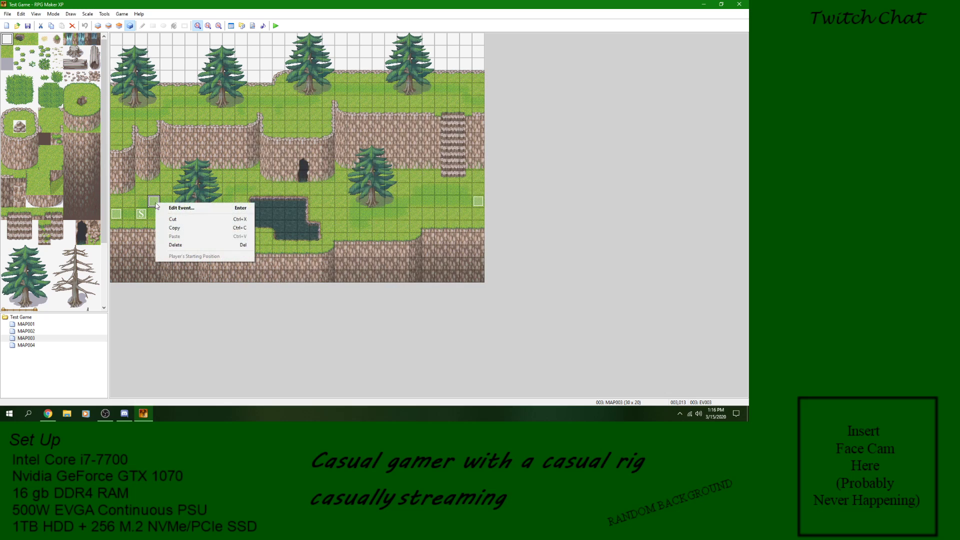
pyautogui.click(185, 246)
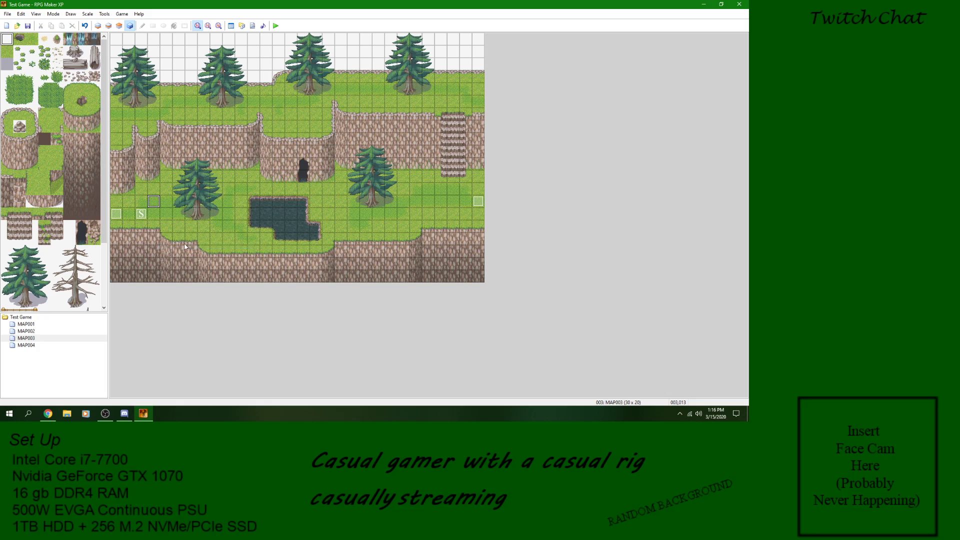
# Step: Open MAP001 and save the project
pyautogui.click(22, 324)
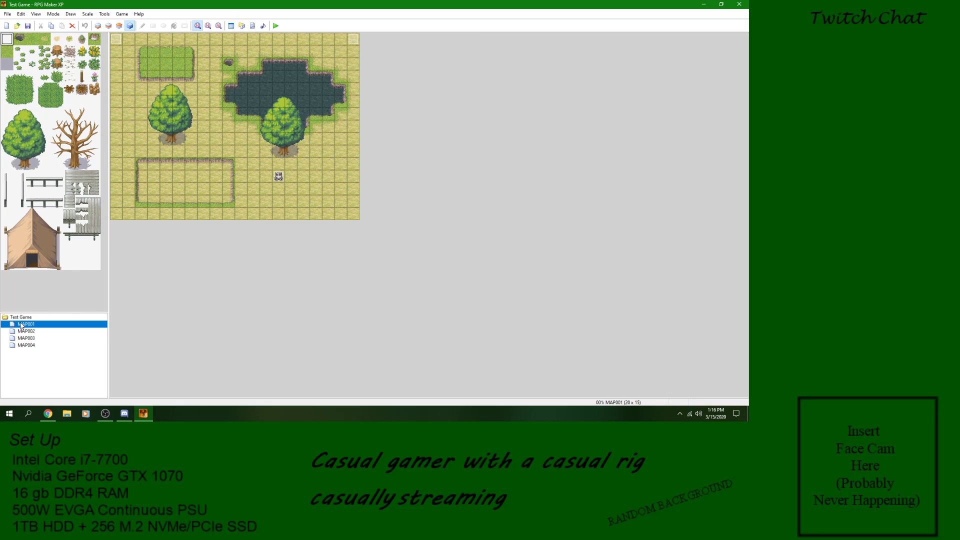
pyautogui.click(27, 27)
pyautogui.click(124, 413)
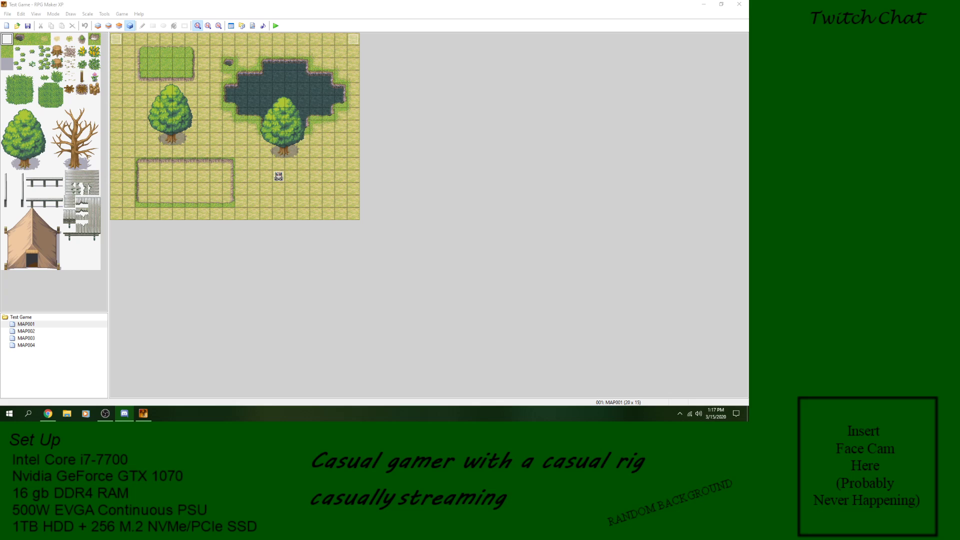
pyautogui.hotkey('alt', 'Tab')
pyautogui.hotkey('alt', 'Tab')
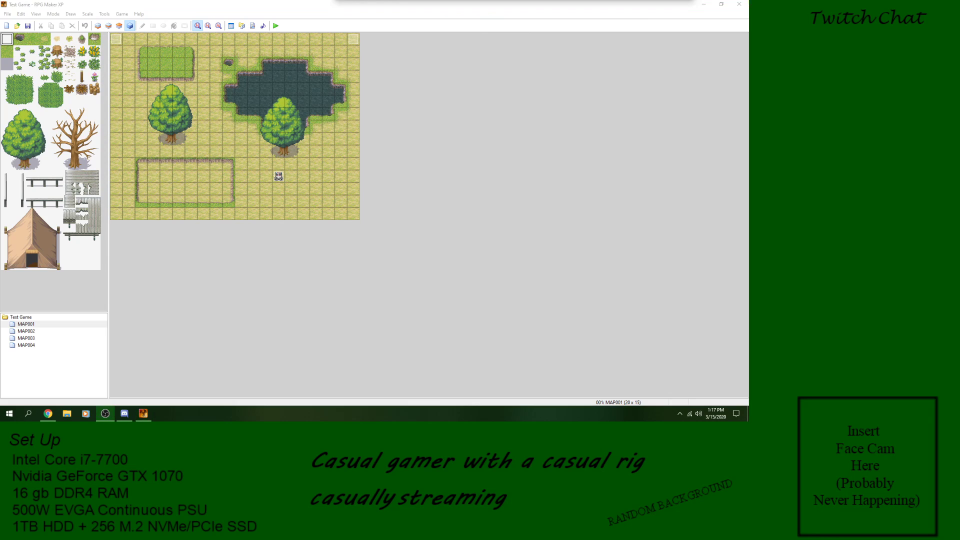